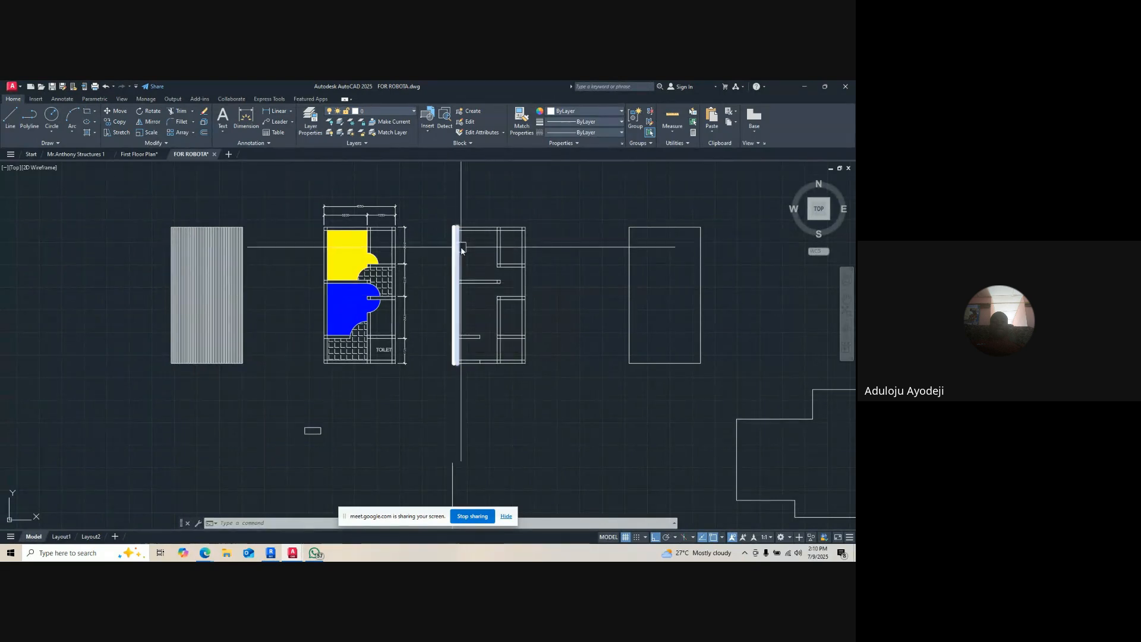
left_click(316, 553)
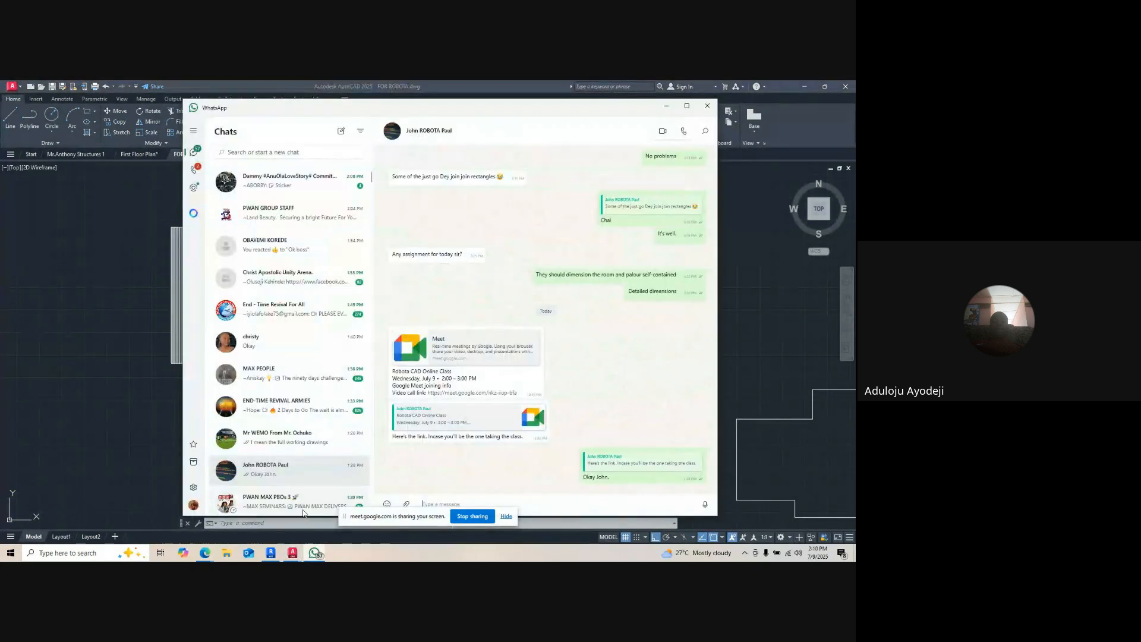
left_click(314, 554)
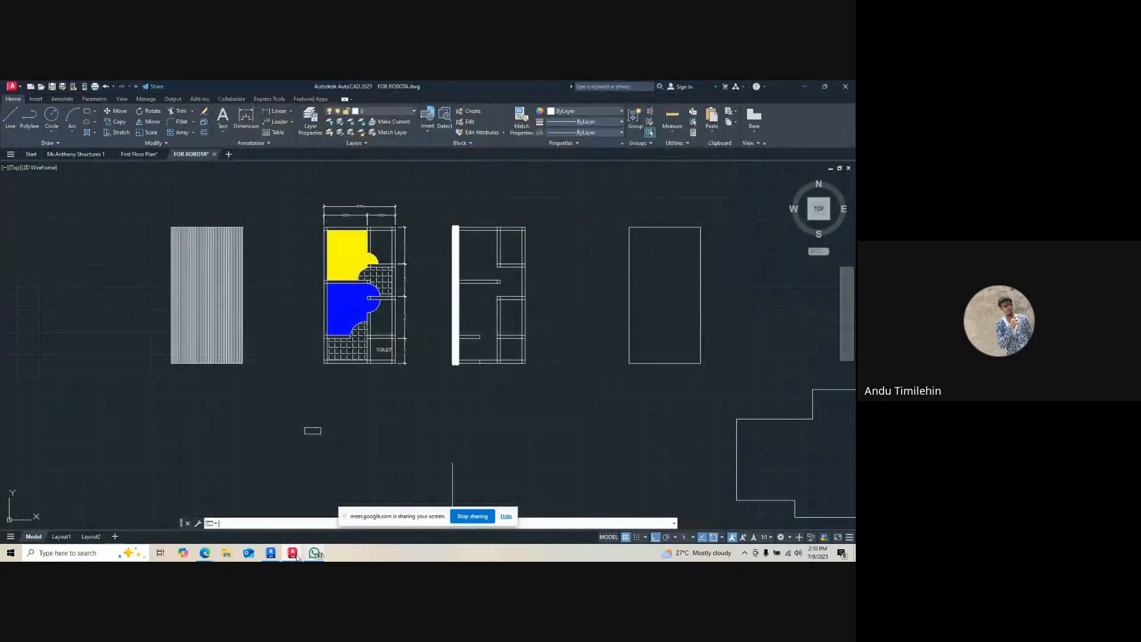
- Switch to the Google Meet call and toggle the microphone off and back on
mouse_move(208, 556)
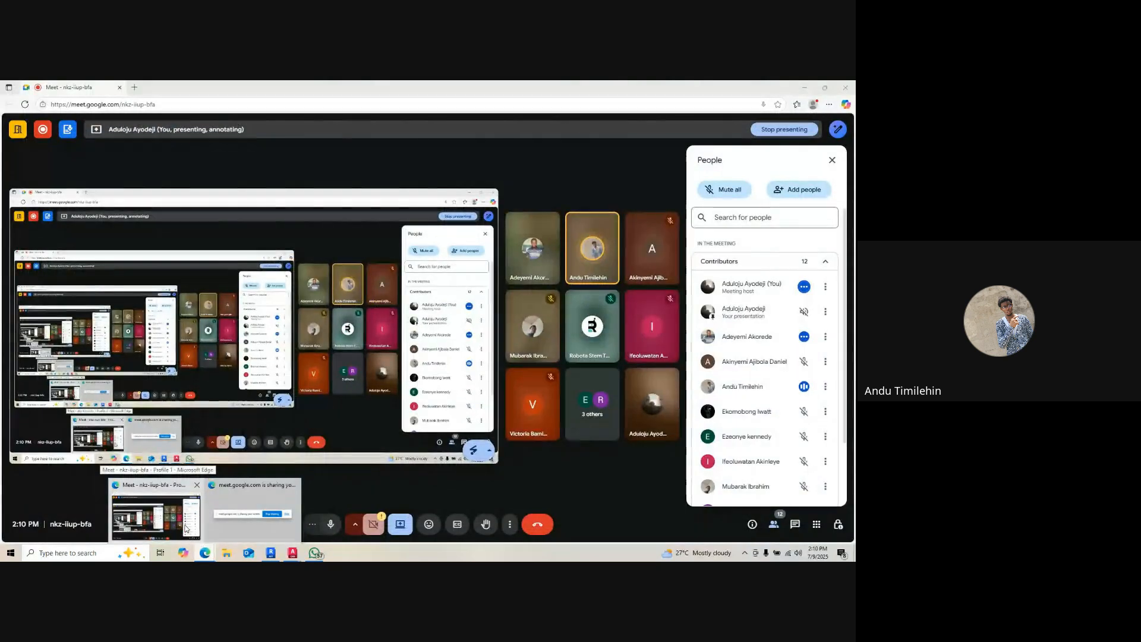
left_click(186, 527)
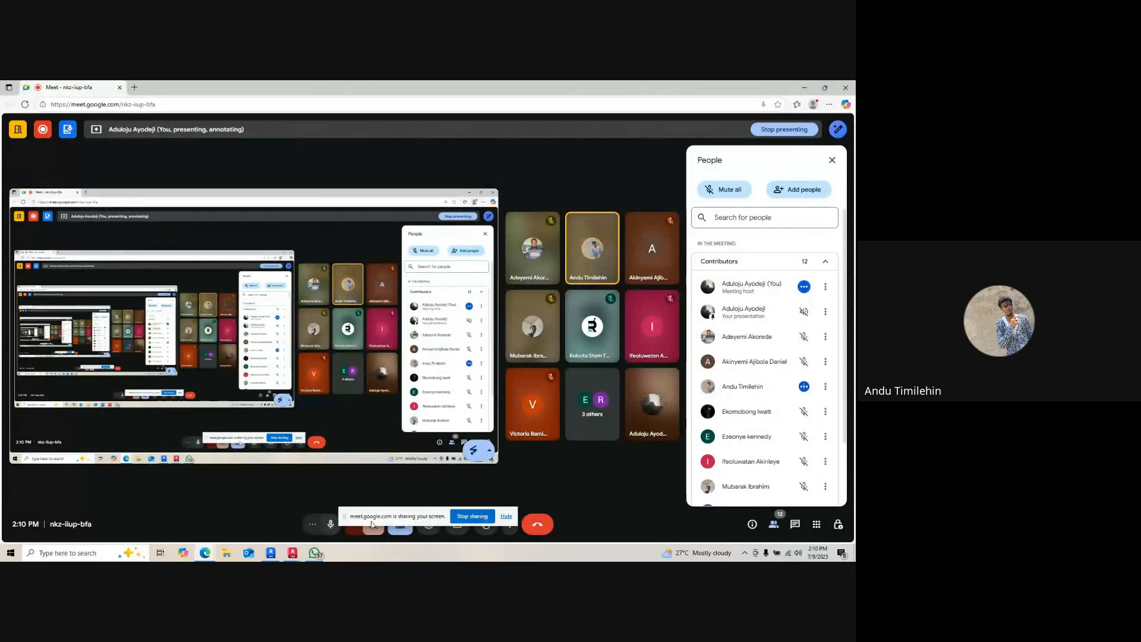
left_click(331, 524)
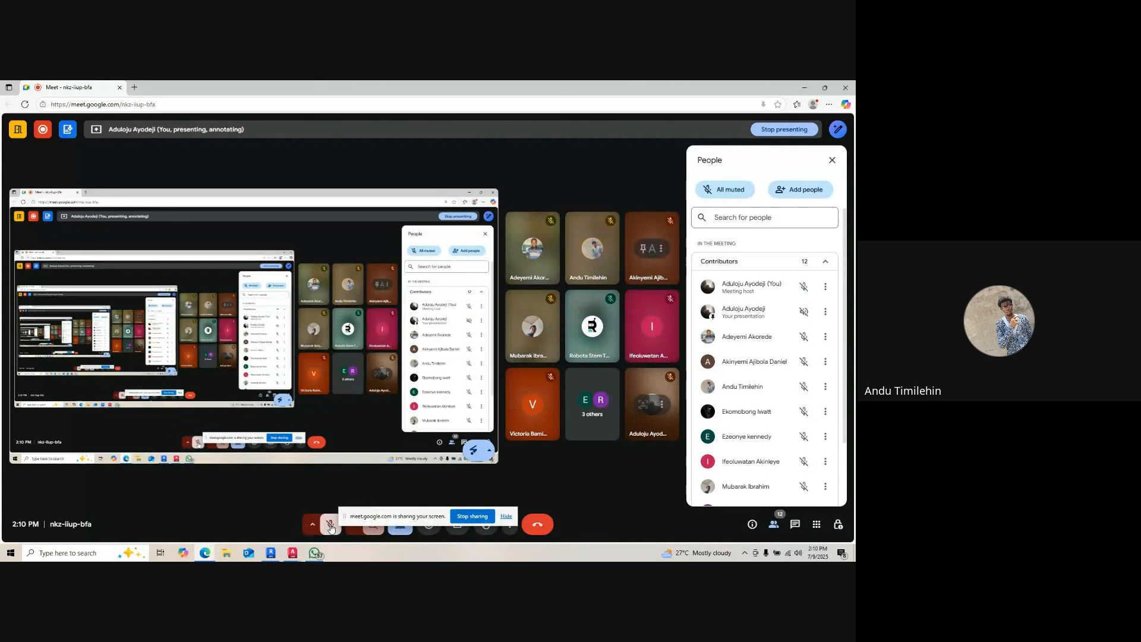
left_click(331, 525)
- Switch to AutoCAD and bring up the Mr.Anthony Structures 1.dwg drawing
mouse_move(294, 555)
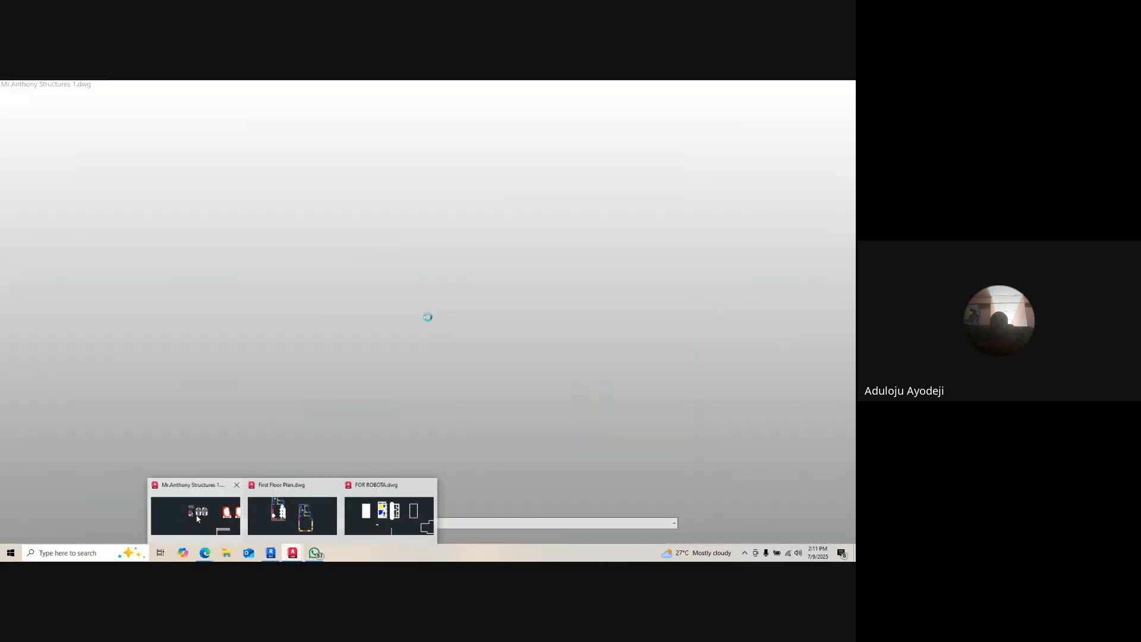
left_click(204, 519)
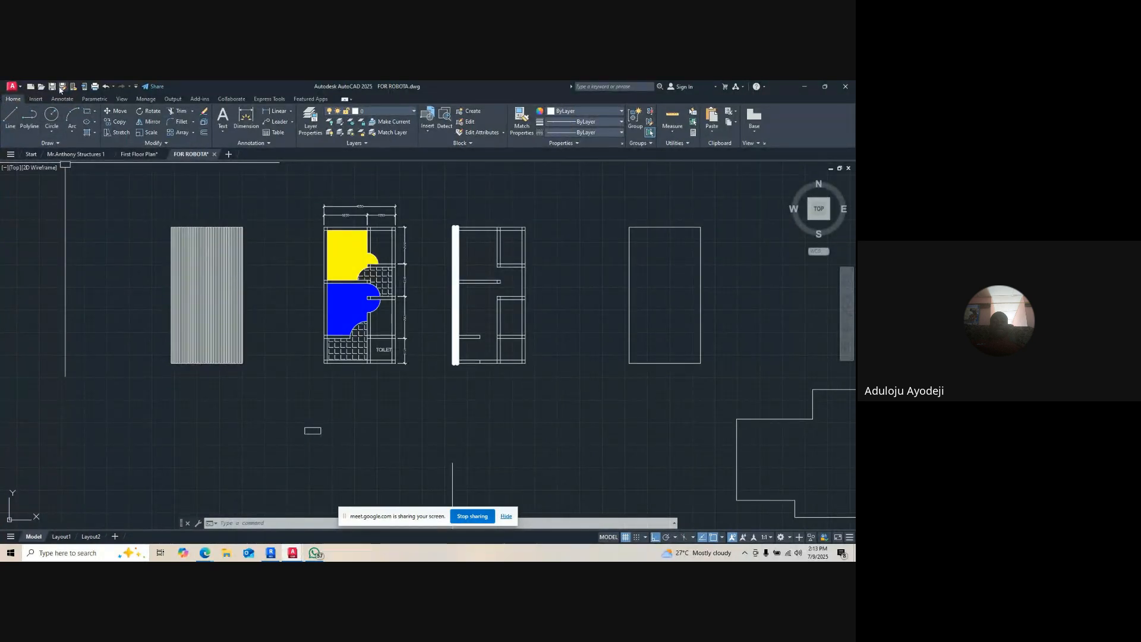
- Draw a freehand-sized circle in an empty area of the FOR ROBOTA drawing
left_click(52, 116)
scroll(420, 365, "down", 5)
scroll(501, 376, "up", 3)
scroll(498, 365, "up", 2)
left_click(492, 348)
scroll(493, 344, "up", 3)
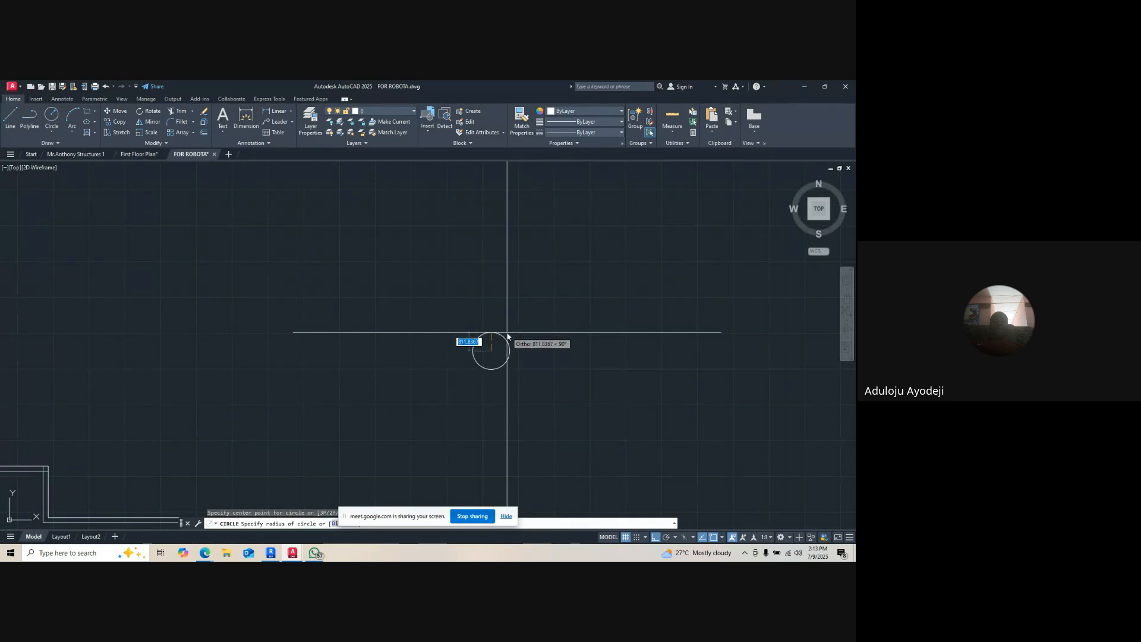
scroll(507, 333, "up", 3)
left_click(505, 335)
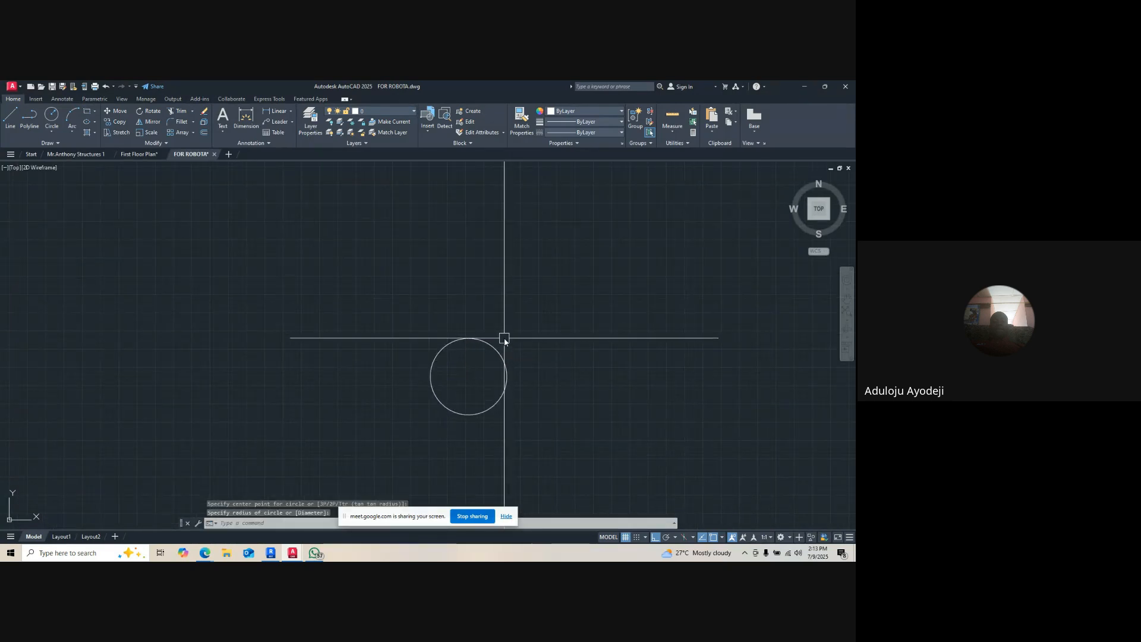
key("Escape")
scroll(510, 393, "up", 3)
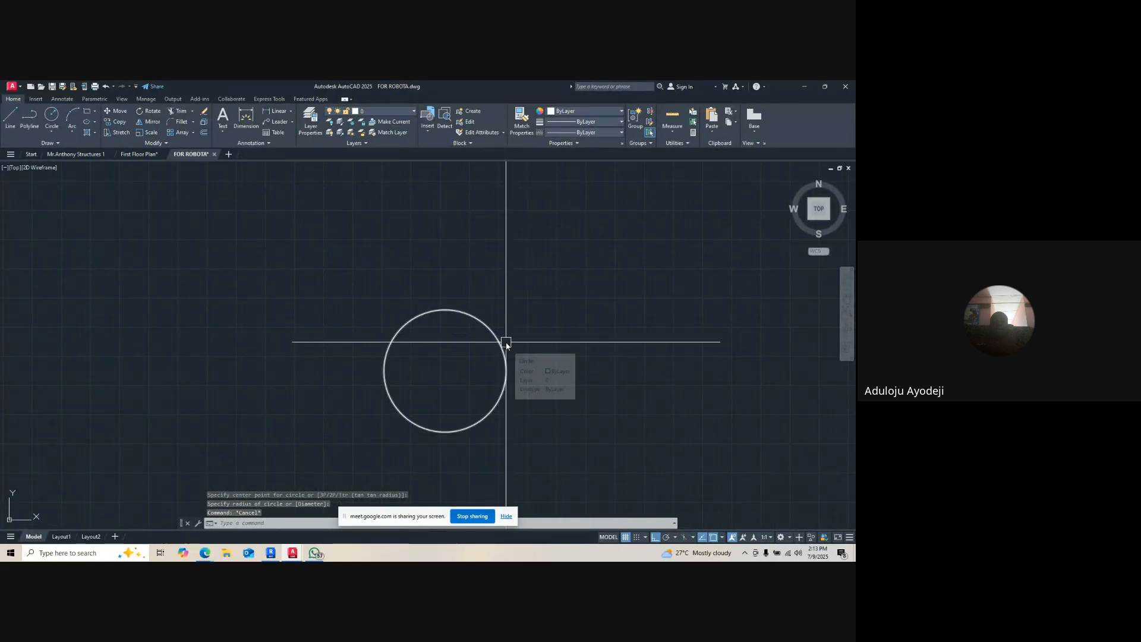
- With ortho off, draw a line about 970 units long from the circle's upper-right edge outward at about 52°
type("L")
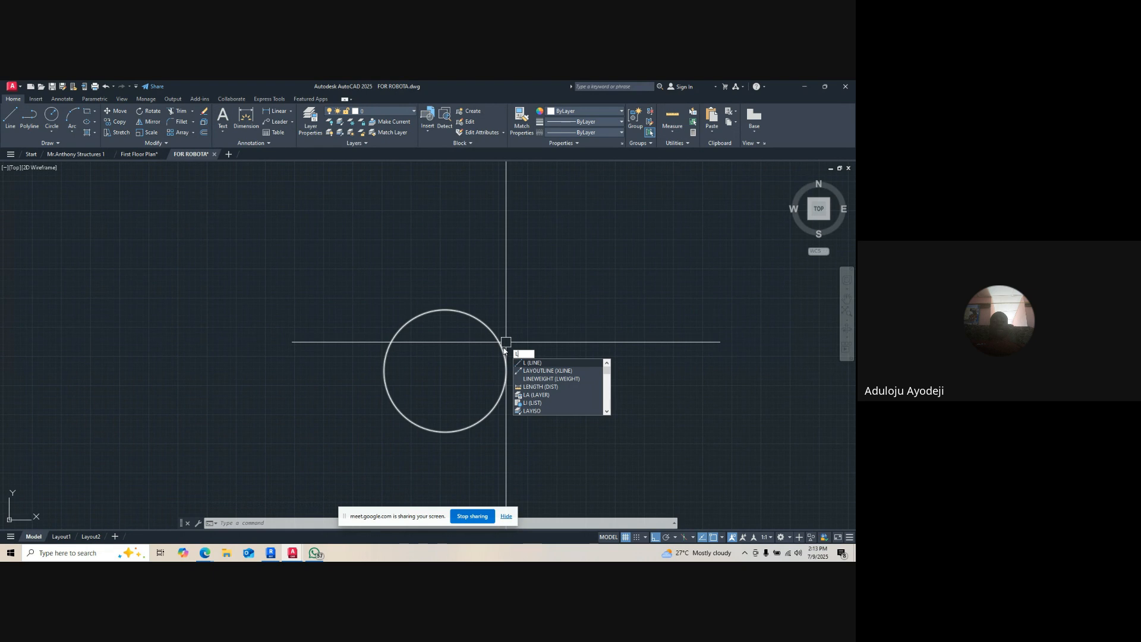
key("Return")
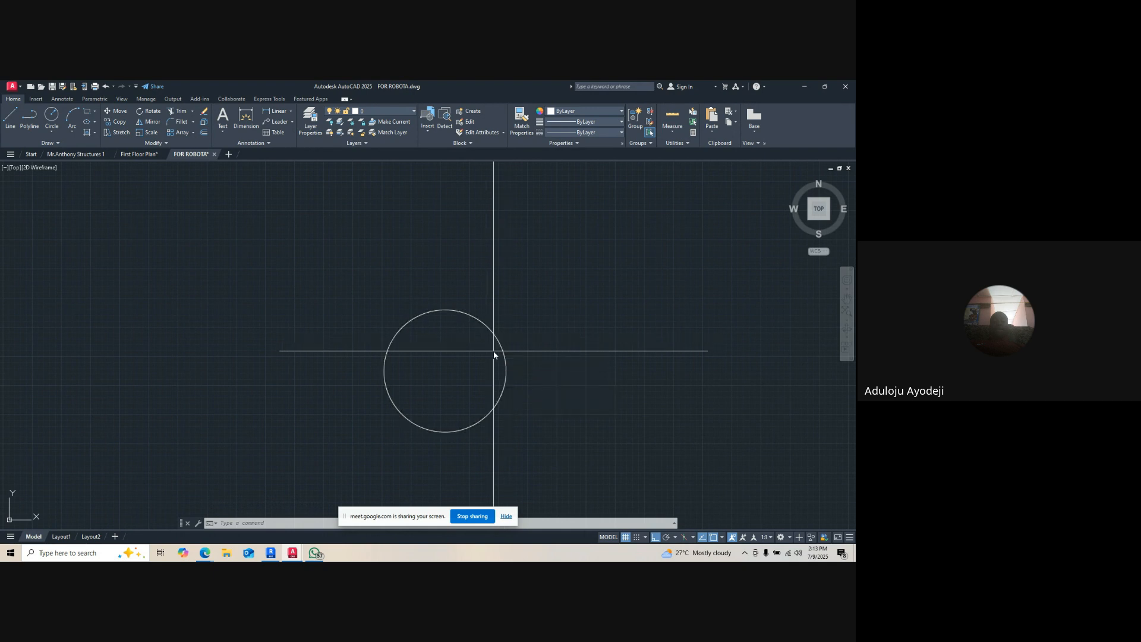
left_click(497, 338)
key("F8")
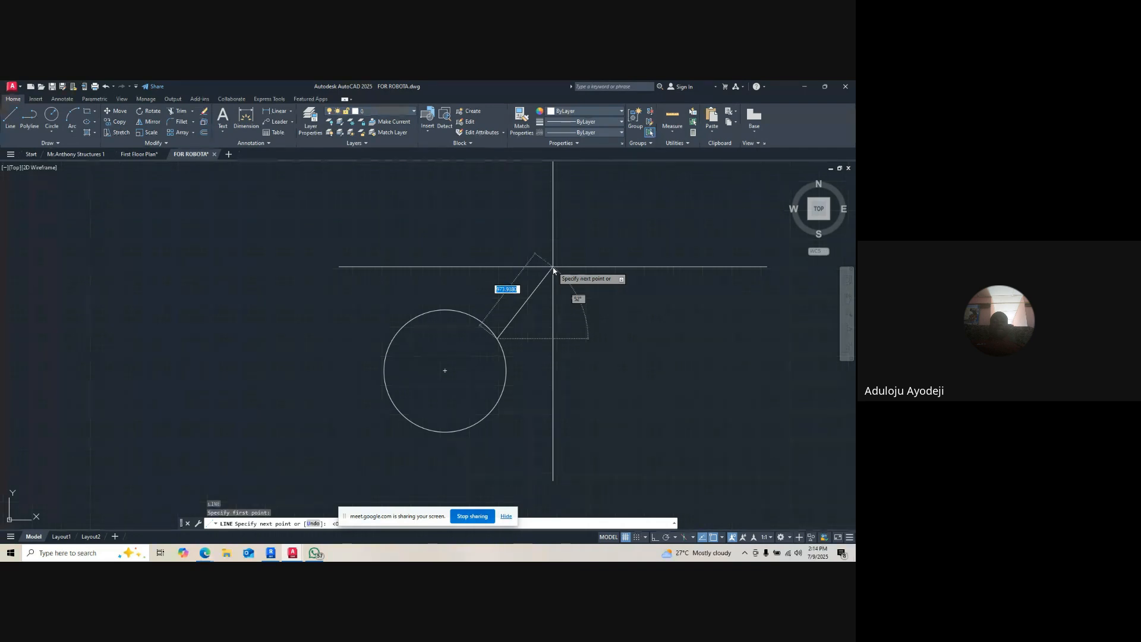
left_click(552, 268)
key("Escape")
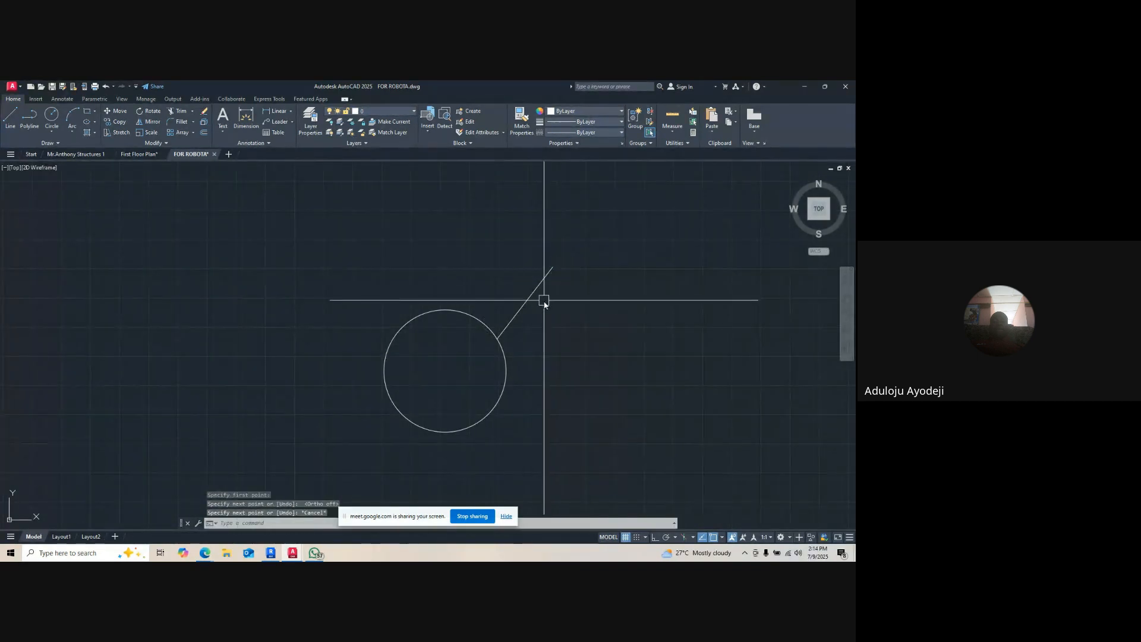
- Mirror the slanted line across a vertical axis through the circle's centre with ortho on, keeping the source line
left_click(525, 314)
type("MI")
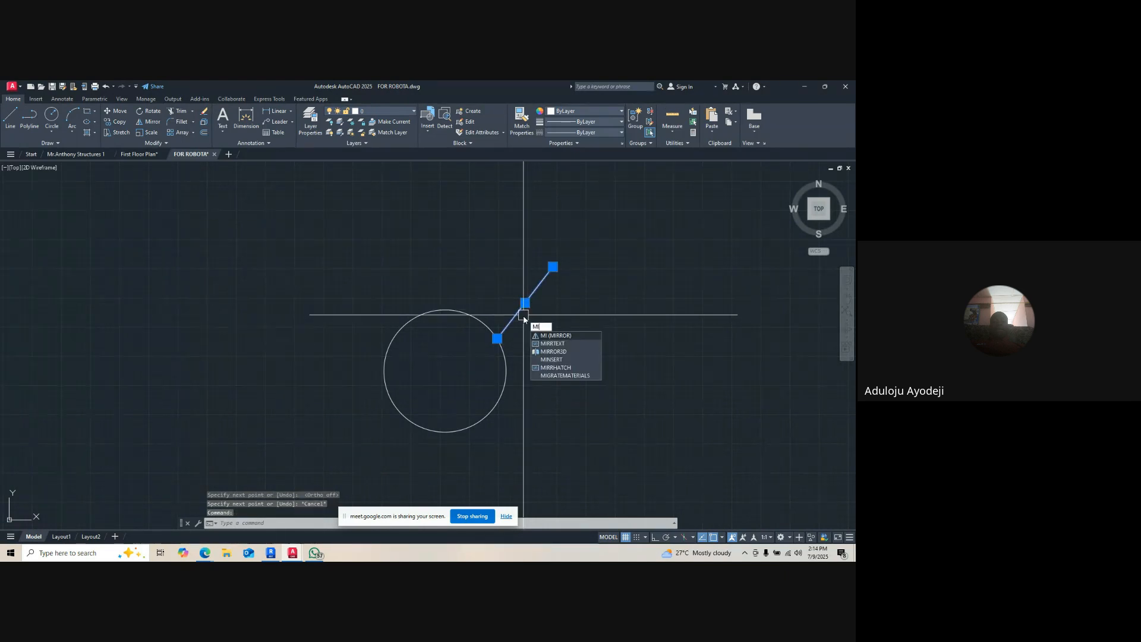
key("Return")
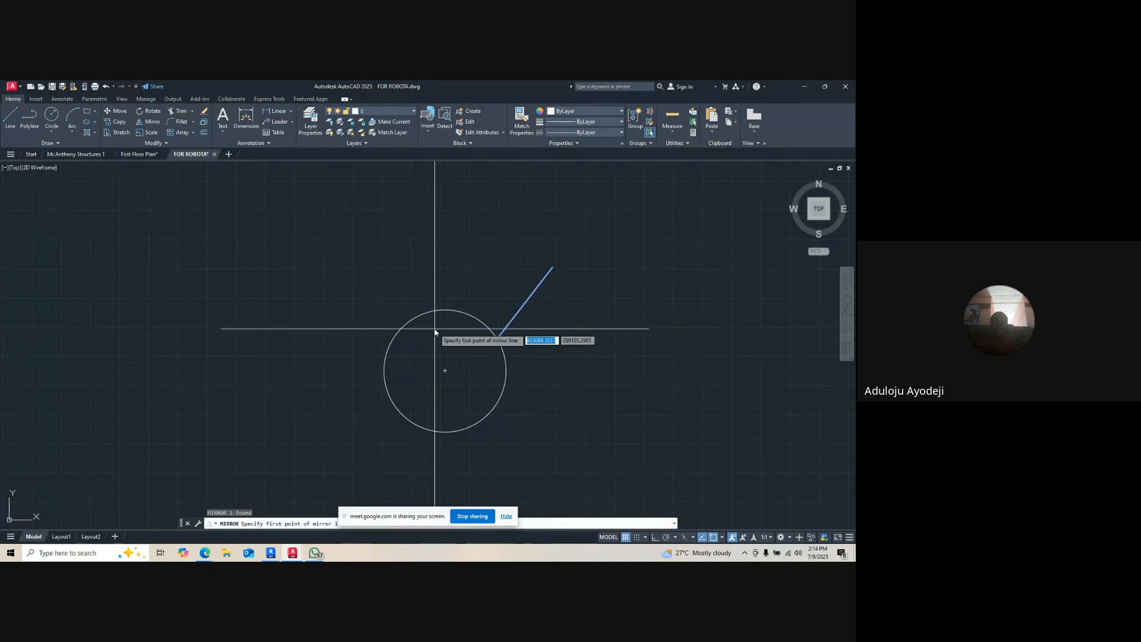
left_click(444, 372)
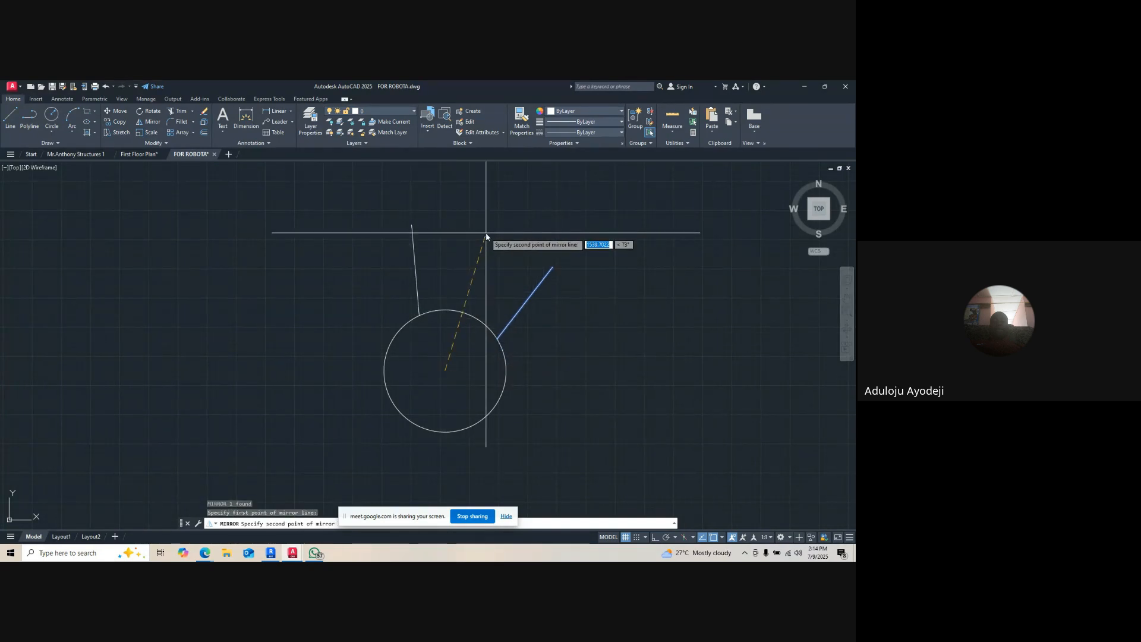
key("F8")
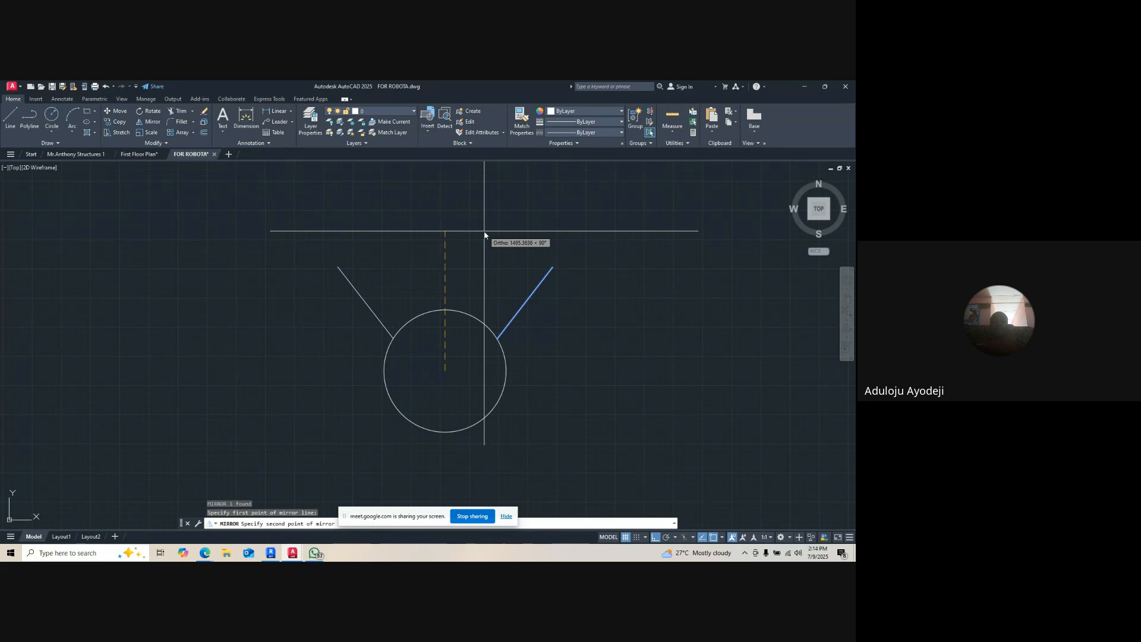
left_click(484, 234)
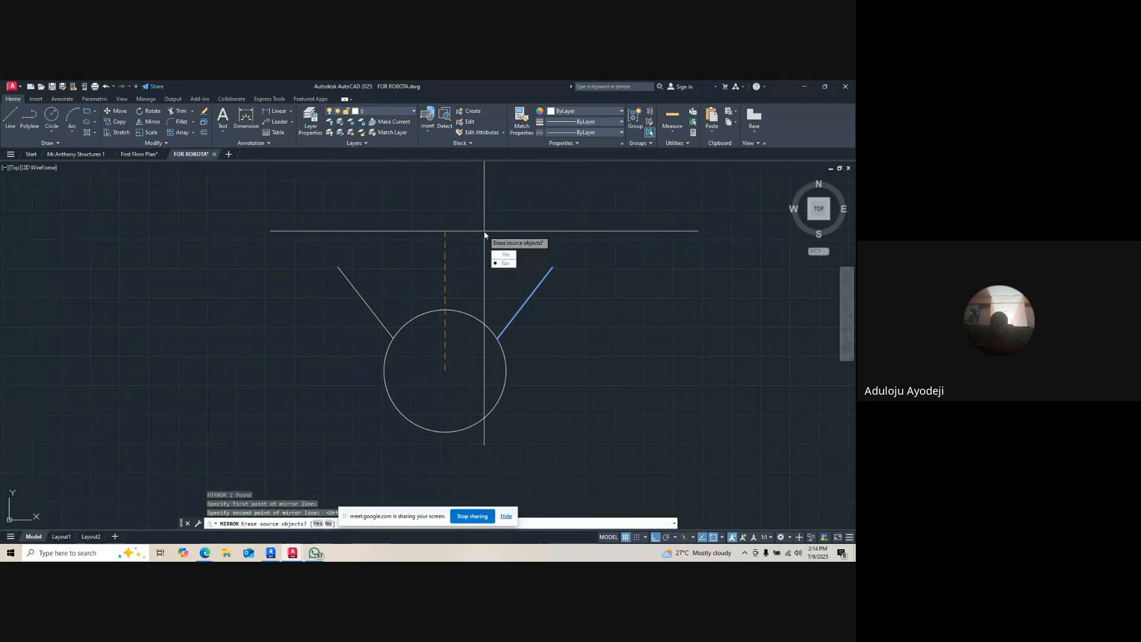
key("Return")
scroll(520, 263, "down", 6)
scroll(518, 284, "up", 4)
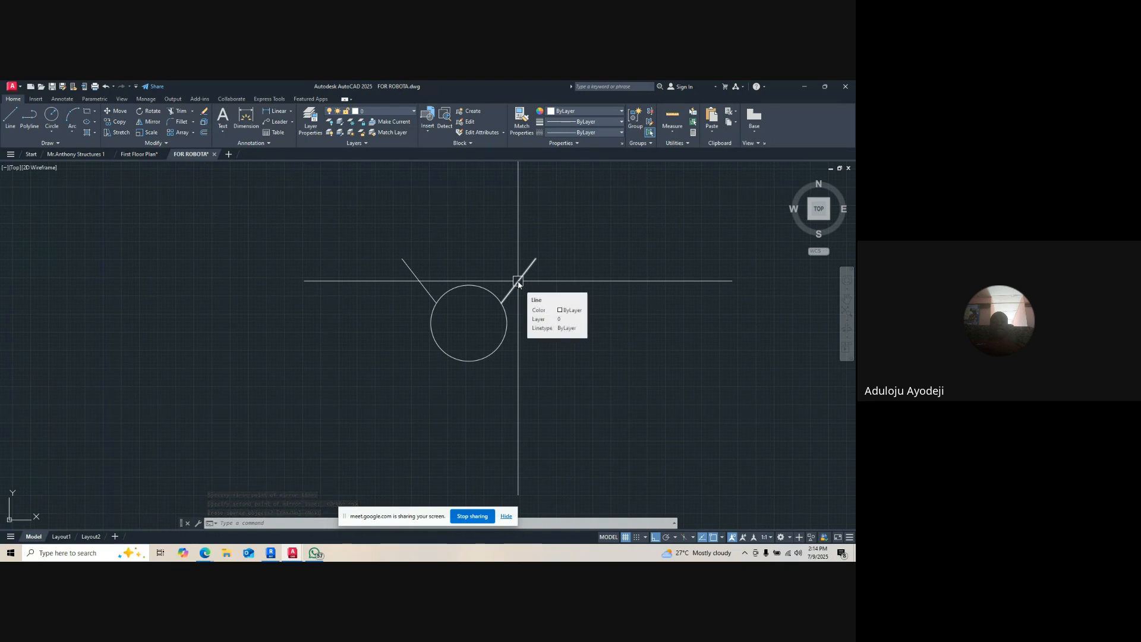
- Mirror both upper slanted lines across a horizontal axis through the circle's centre, keeping the source lines
left_click(518, 284)
left_click(422, 264)
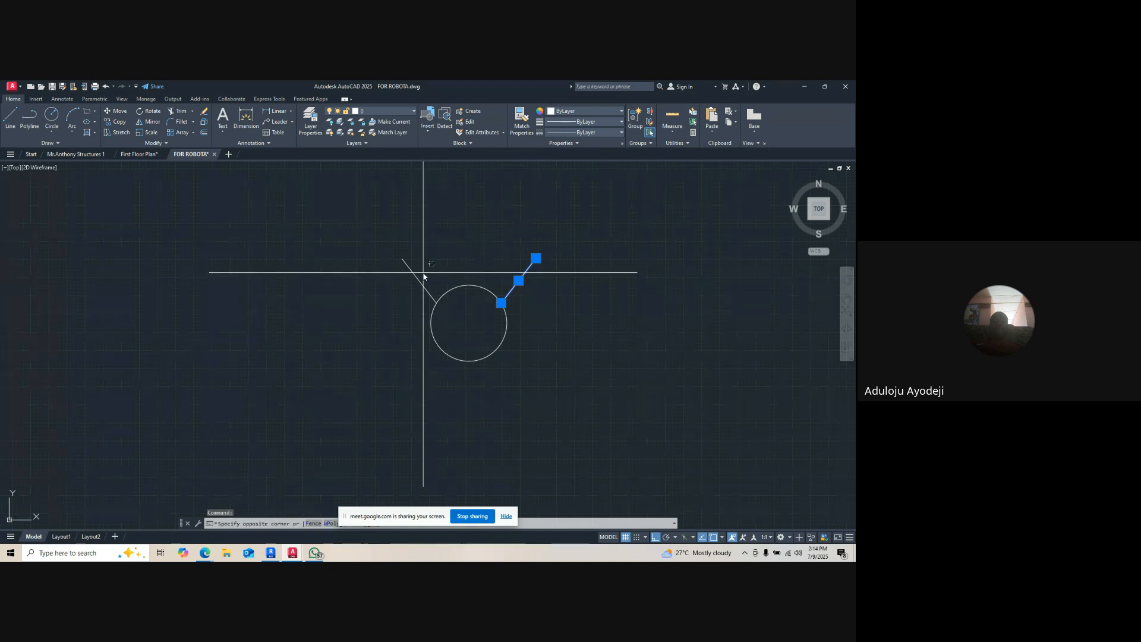
left_click(404, 297)
type("mi")
key("Return")
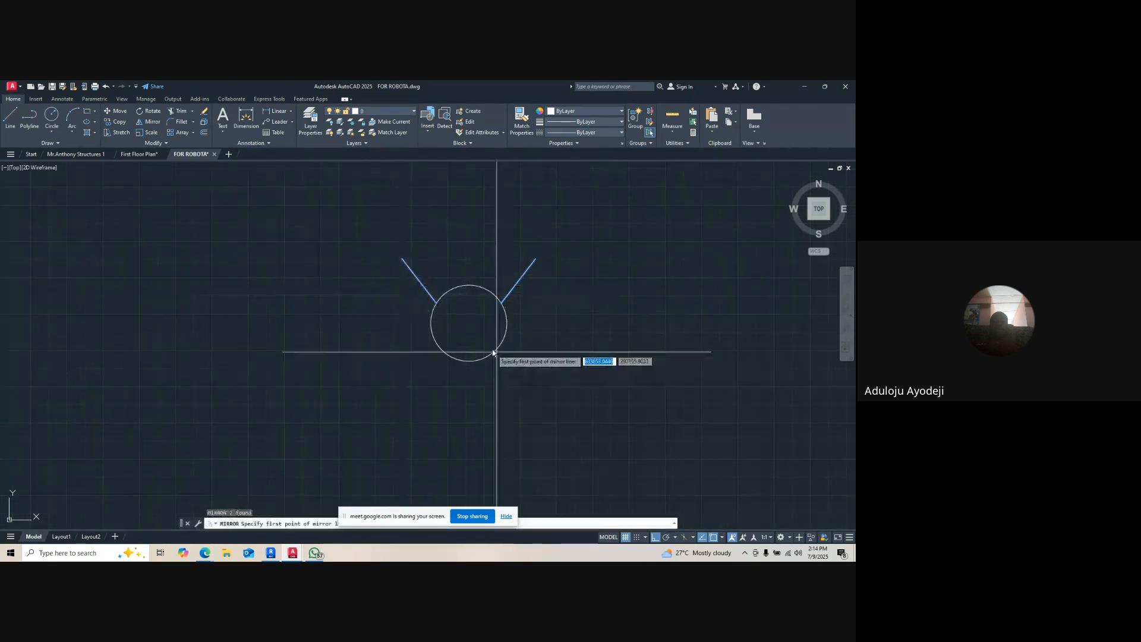
left_click(469, 323)
left_click(558, 324)
right_click(585, 316)
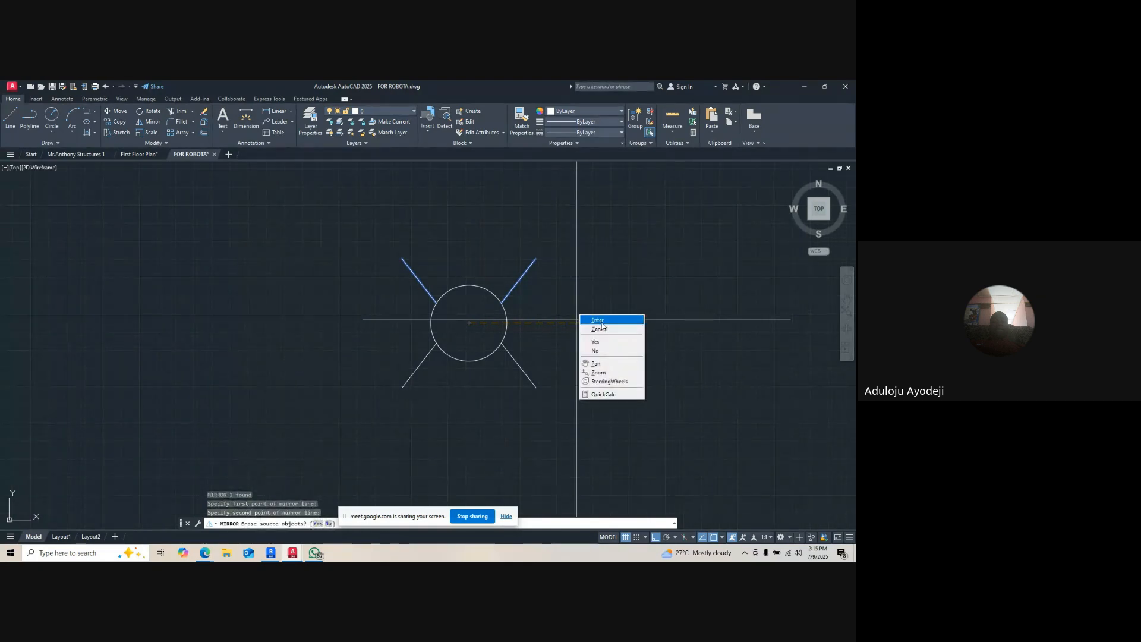
left_click(597, 322)
scroll(507, 377, "down", 3)
scroll(502, 305, "up", 5)
scroll(522, 301, "down", 5)
scroll(539, 272, "up", 5)
scroll(527, 283, "down", 6)
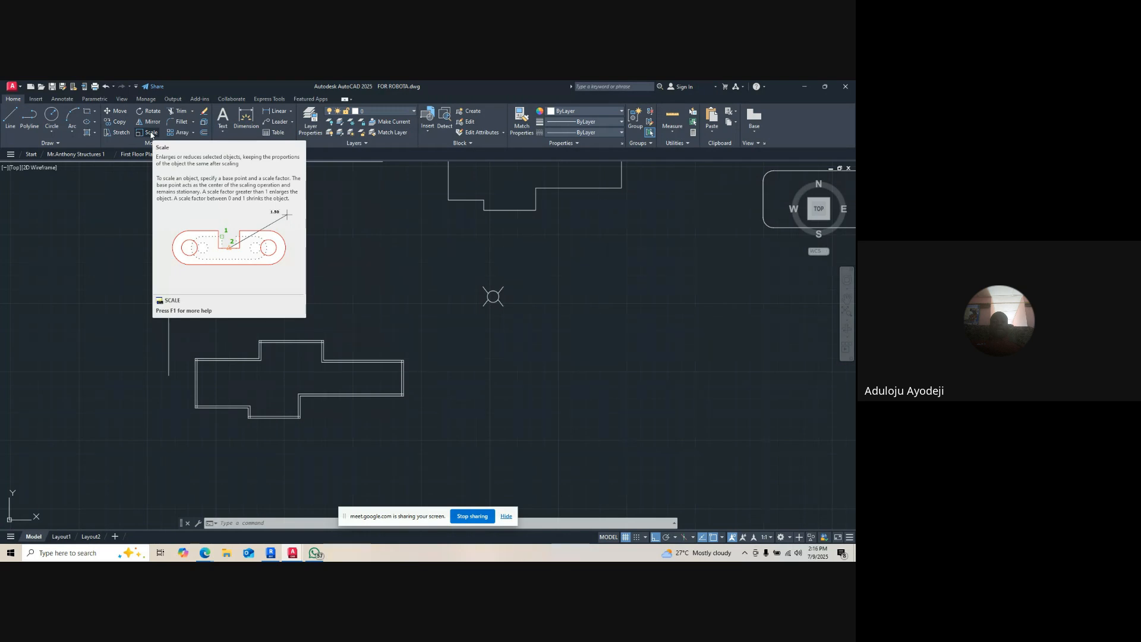
scroll(475, 285, "up", 6)
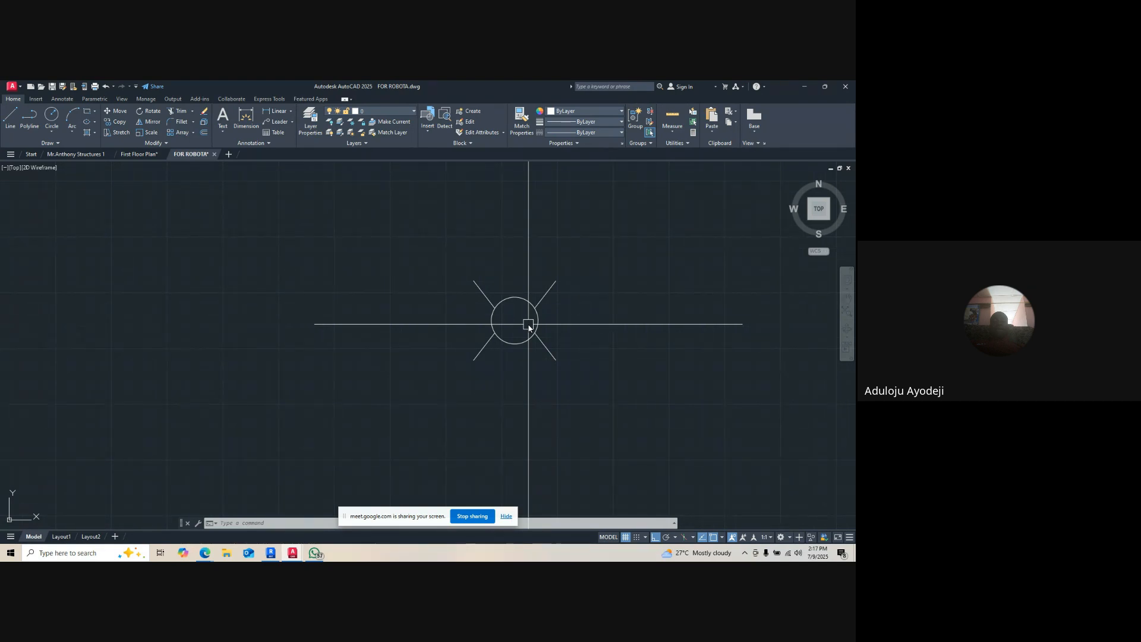
scroll(537, 303, "up", 3)
scroll(521, 297, "down", 3)
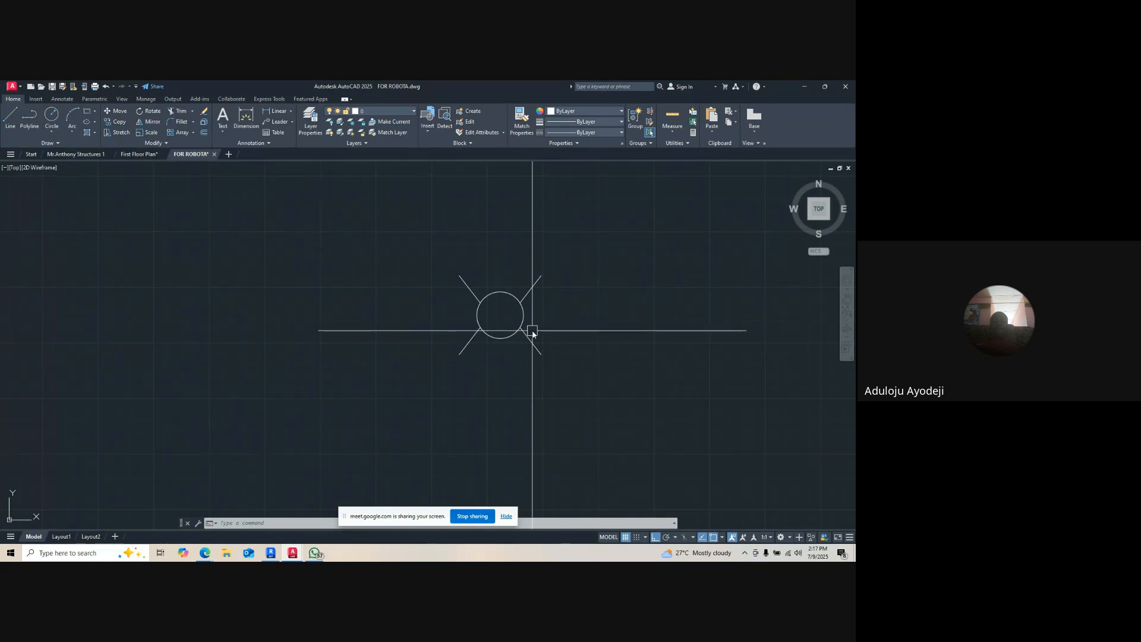
scroll(511, 312, "down", 3)
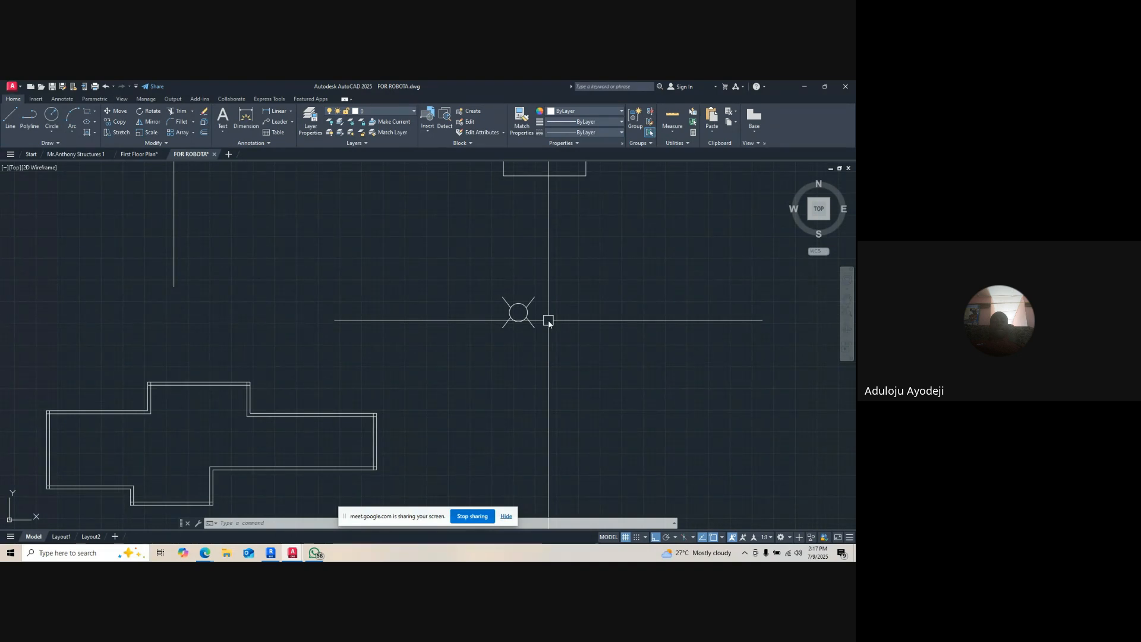
scroll(495, 321, "up", 4)
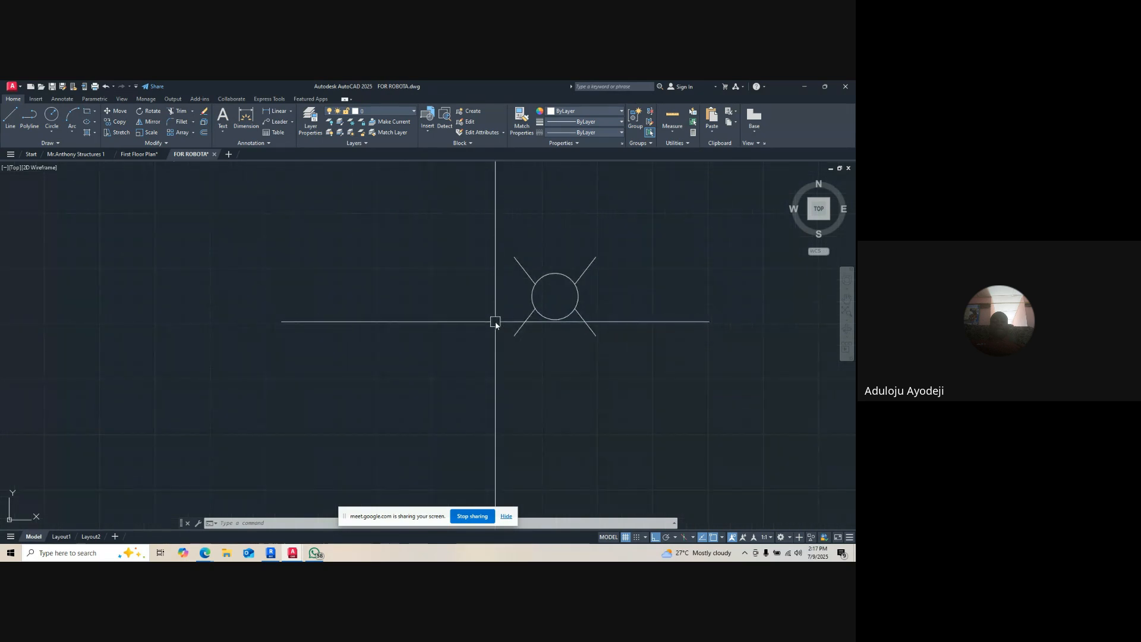
scroll(339, 300, "down", 4)
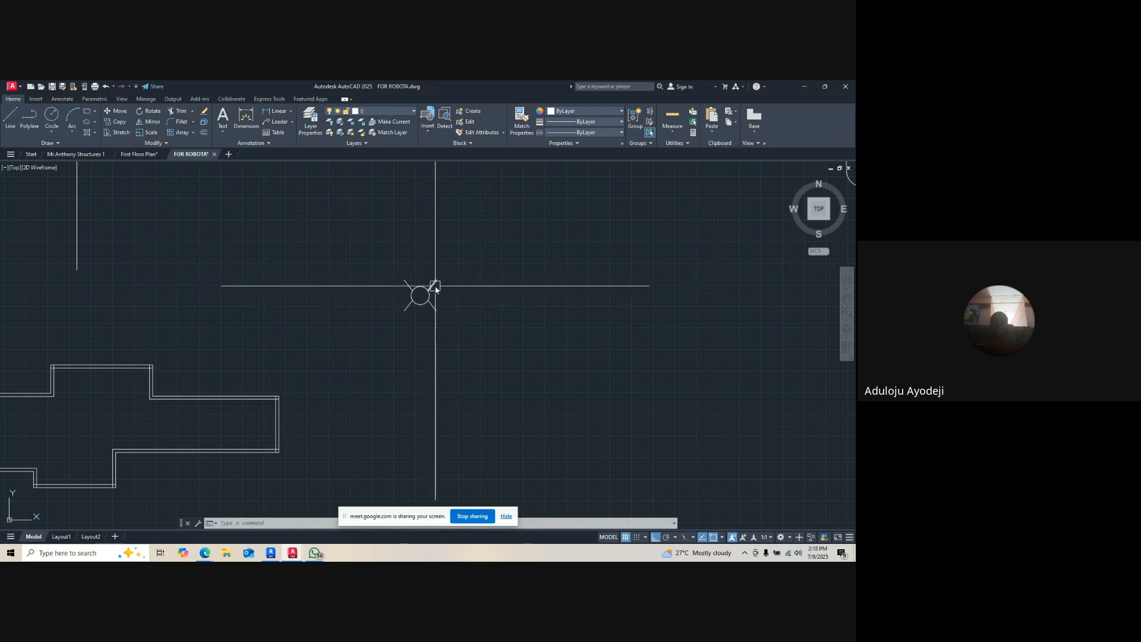
- Scale the circle and its four slanted lines by a factor of 1.5 from where the upper-left line meets the circle
scroll(437, 286, "up", 2)
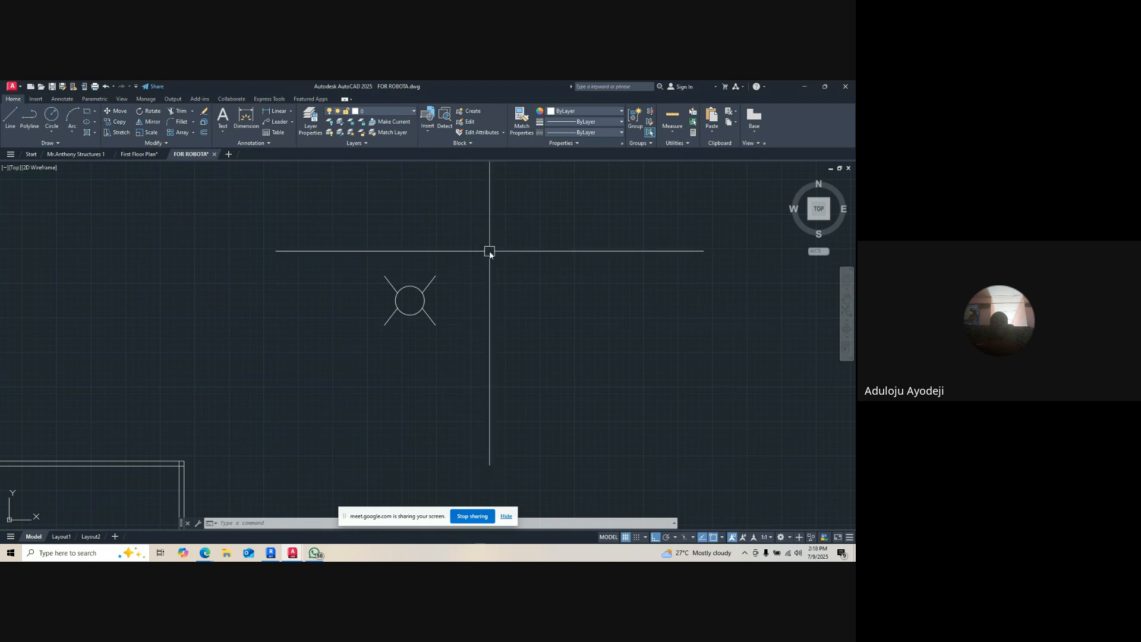
left_click(488, 228)
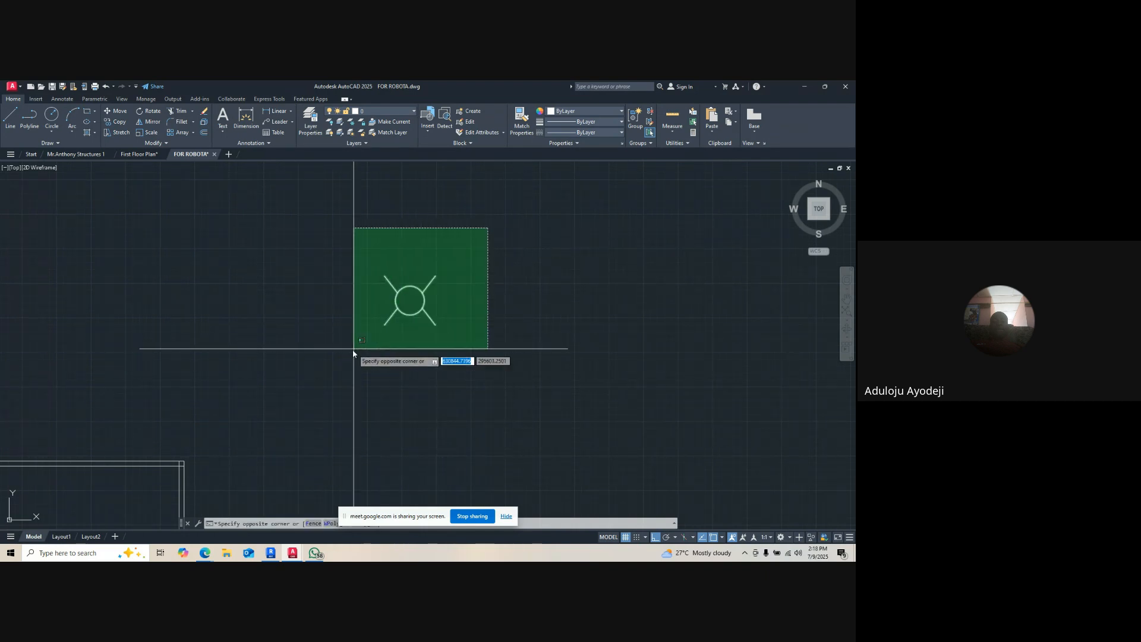
left_click(331, 364)
scroll(428, 311, "down", 3)
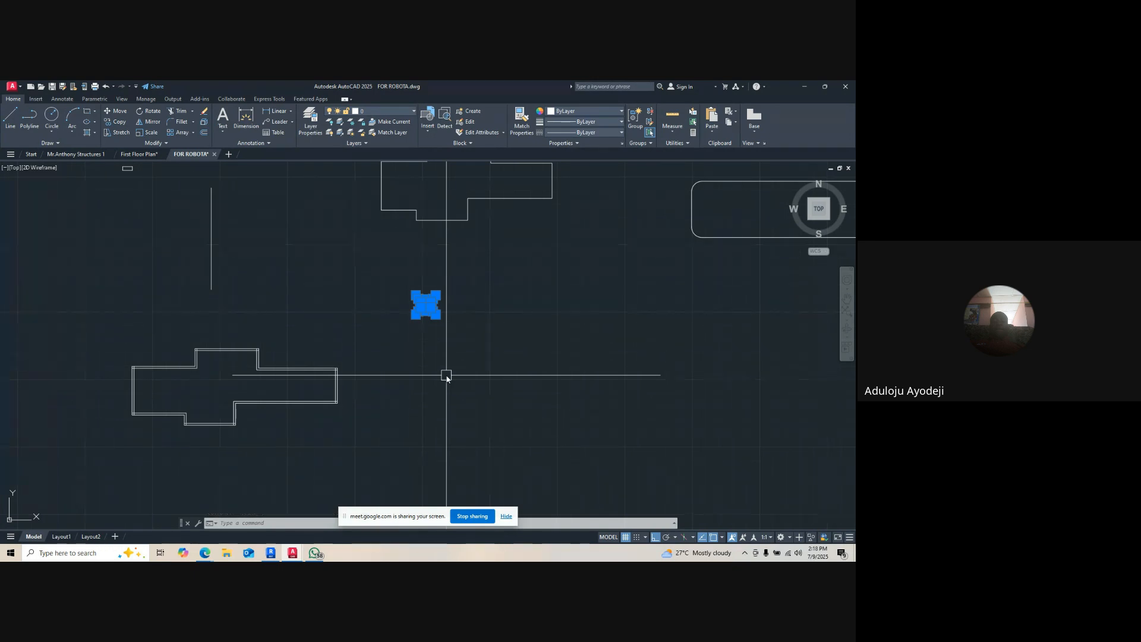
type("SC")
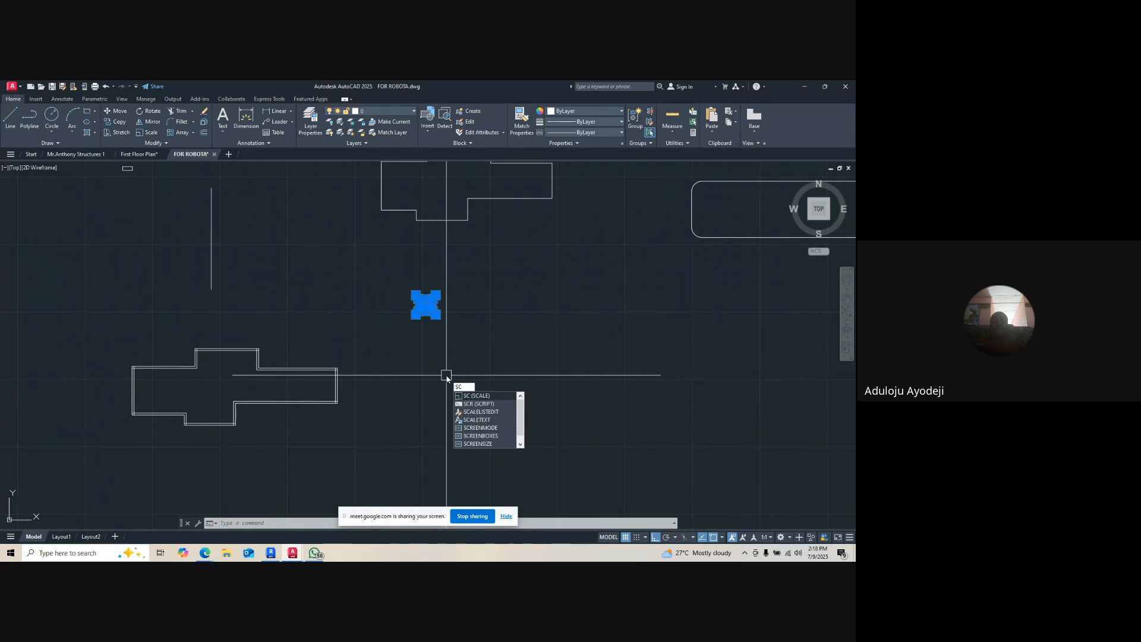
key("Return")
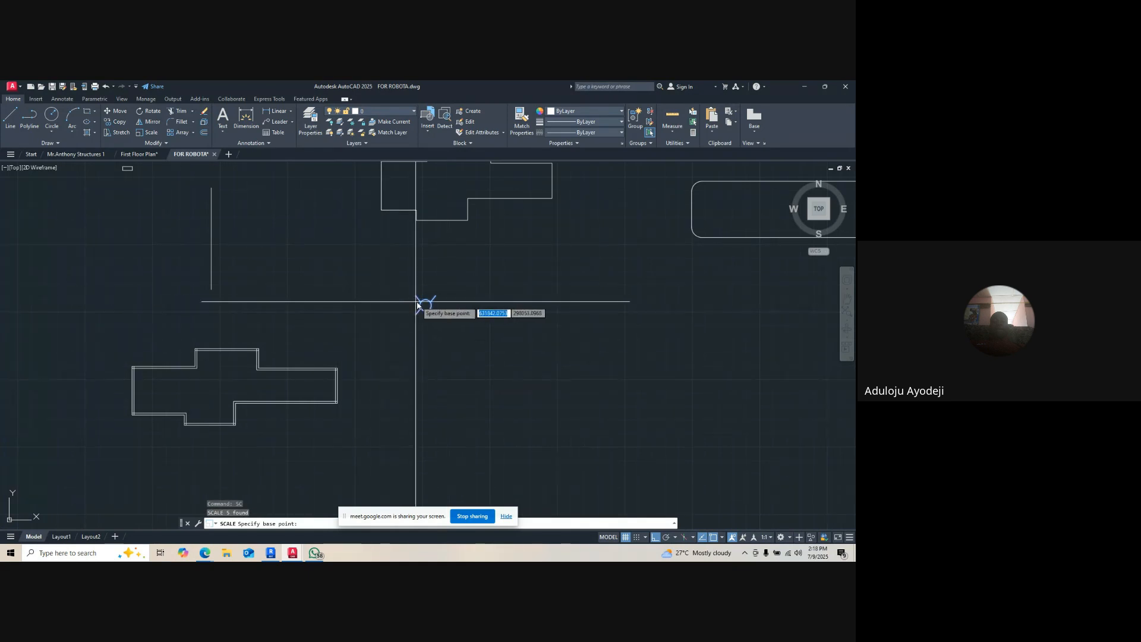
left_click(423, 306)
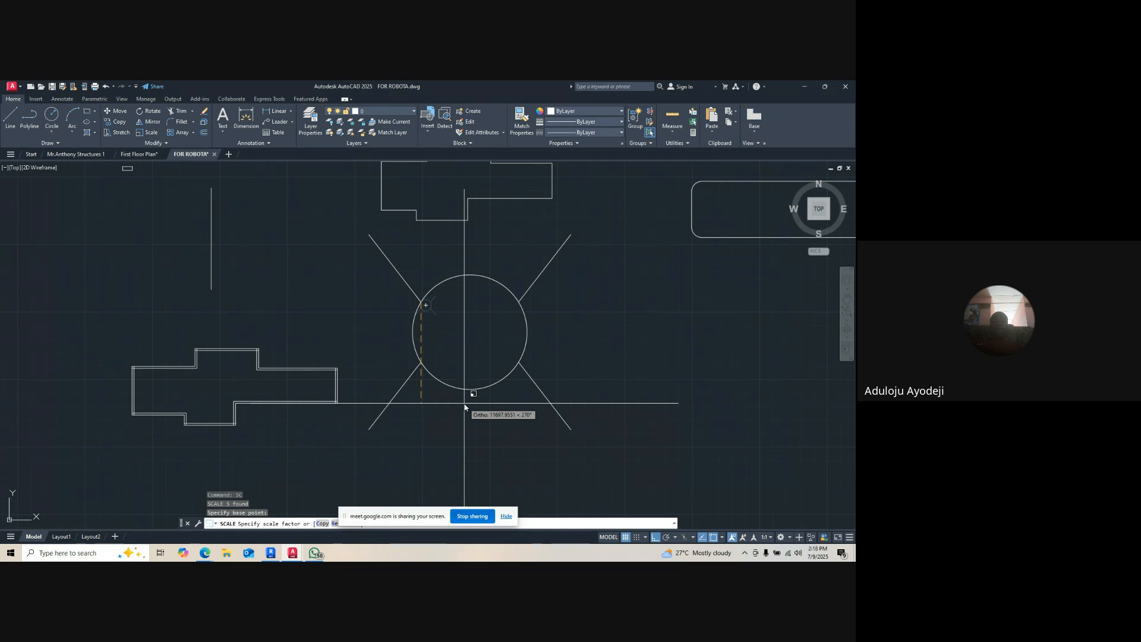
type("1")
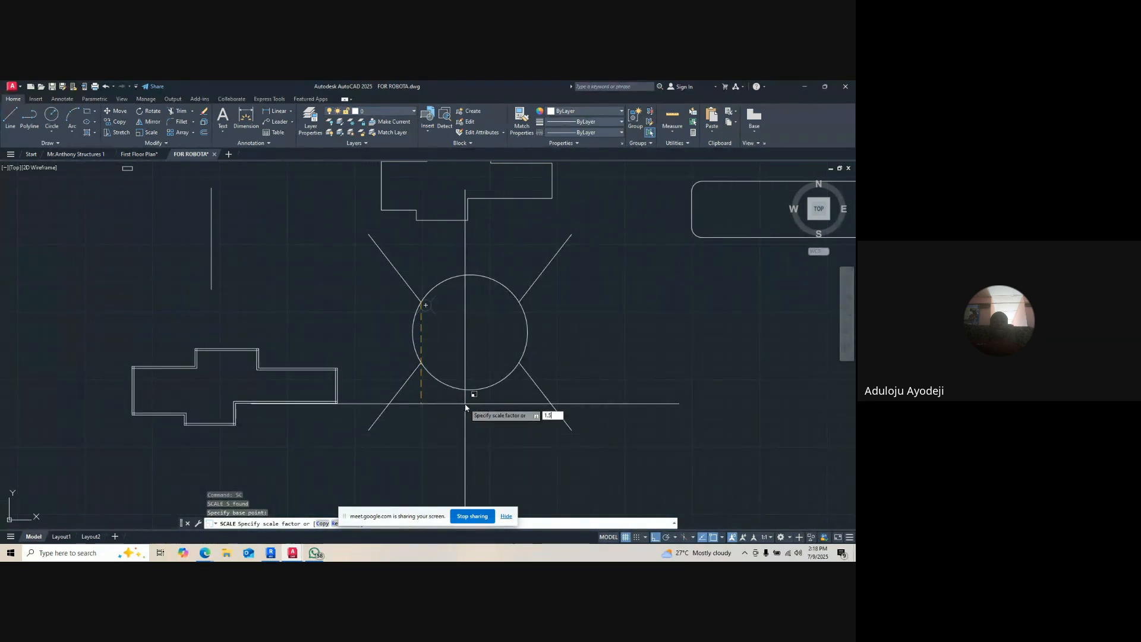
type(".5")
key("Return")
scroll(397, 305, "up", 5)
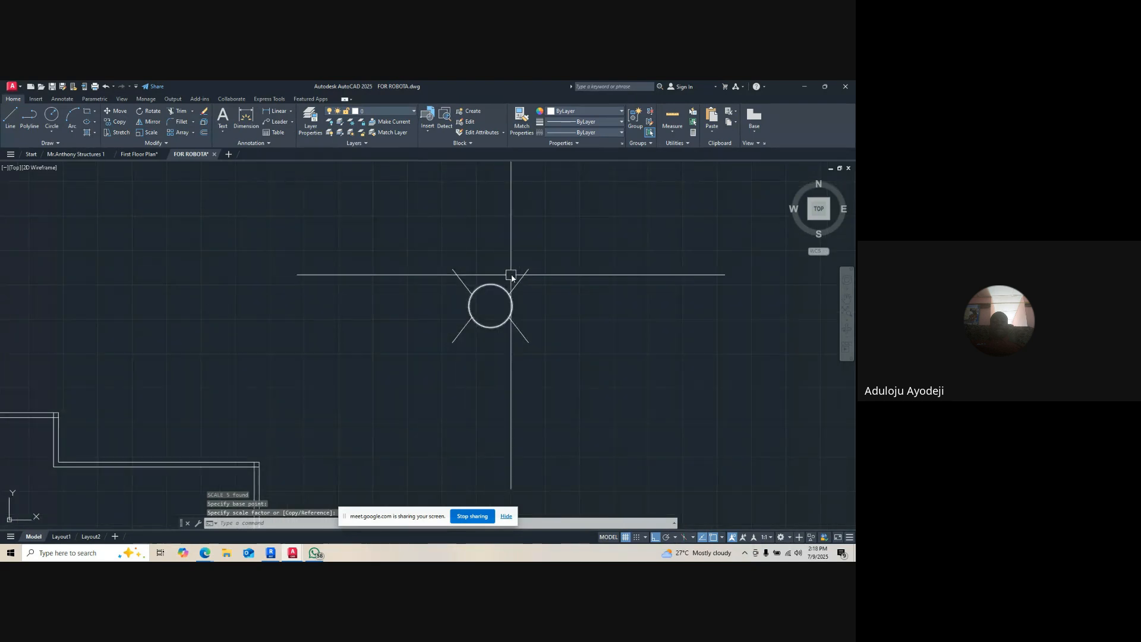
scroll(516, 283, "up", 1)
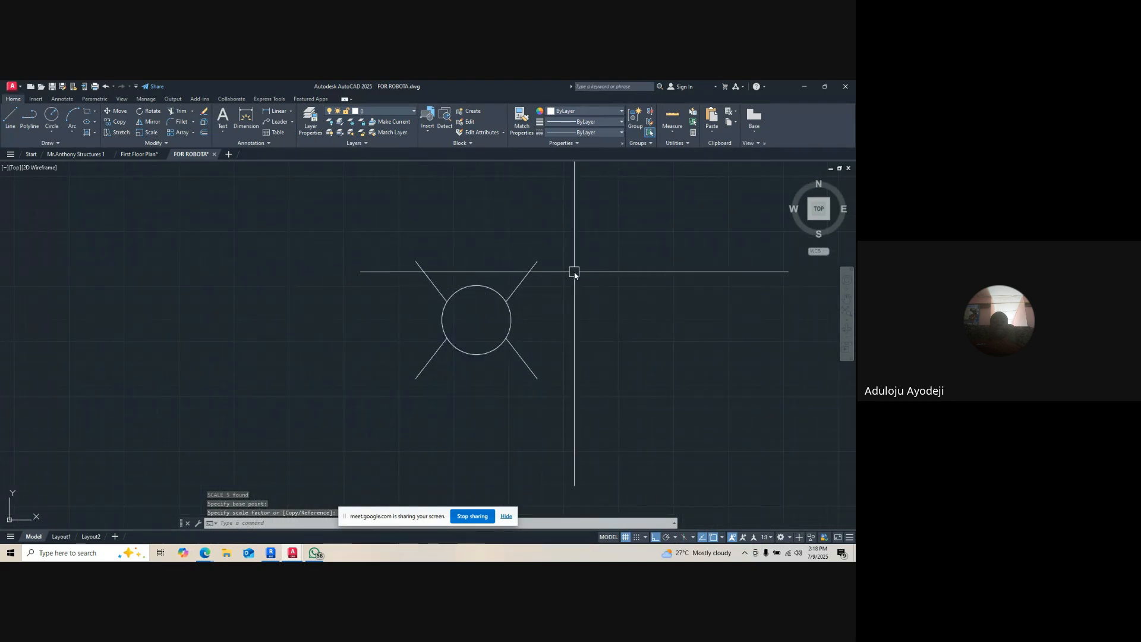
scroll(595, 249, "down", 3)
left_click(624, 235)
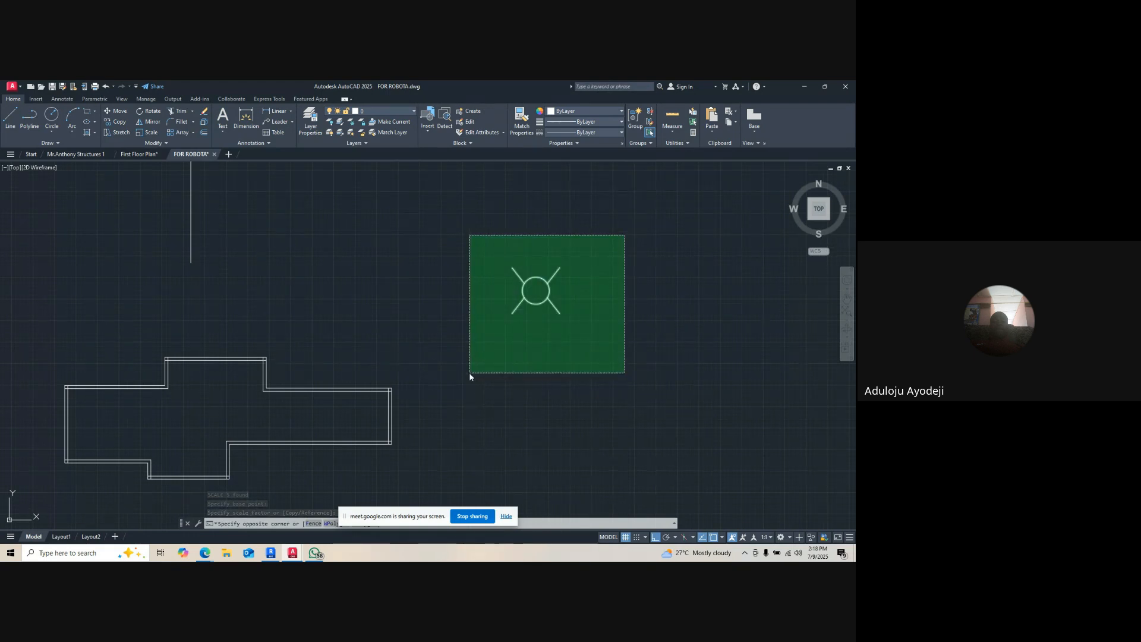
left_click(470, 373)
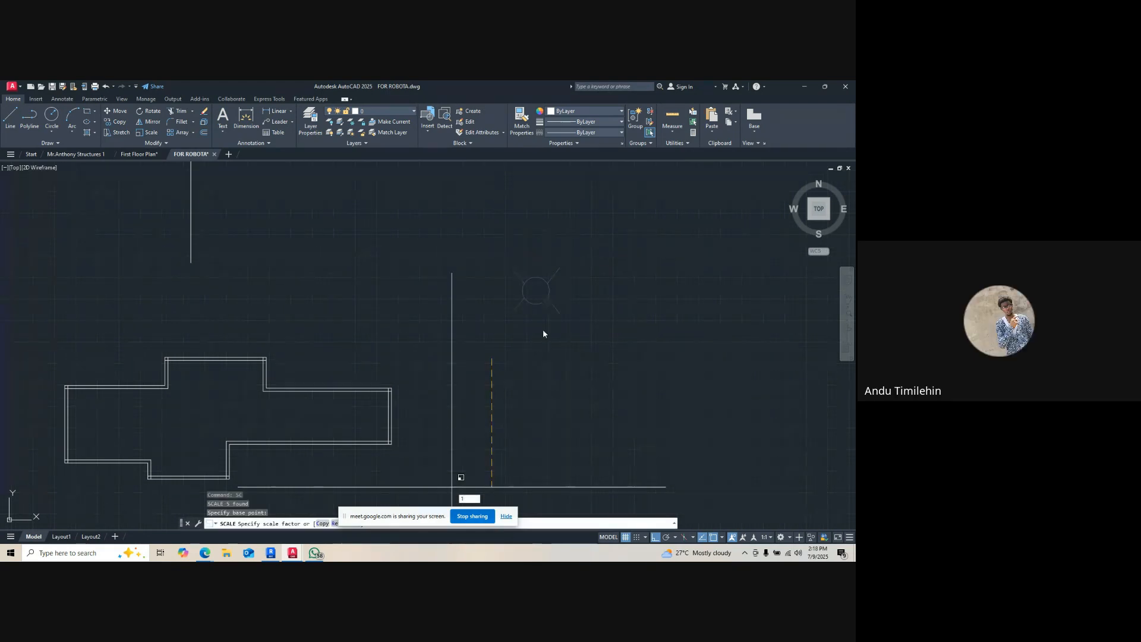
- Scale the whole circle symbol by a factor of 1.8 from a free base point below and left of it
left_click(591, 259)
left_click(436, 355)
type("sc")
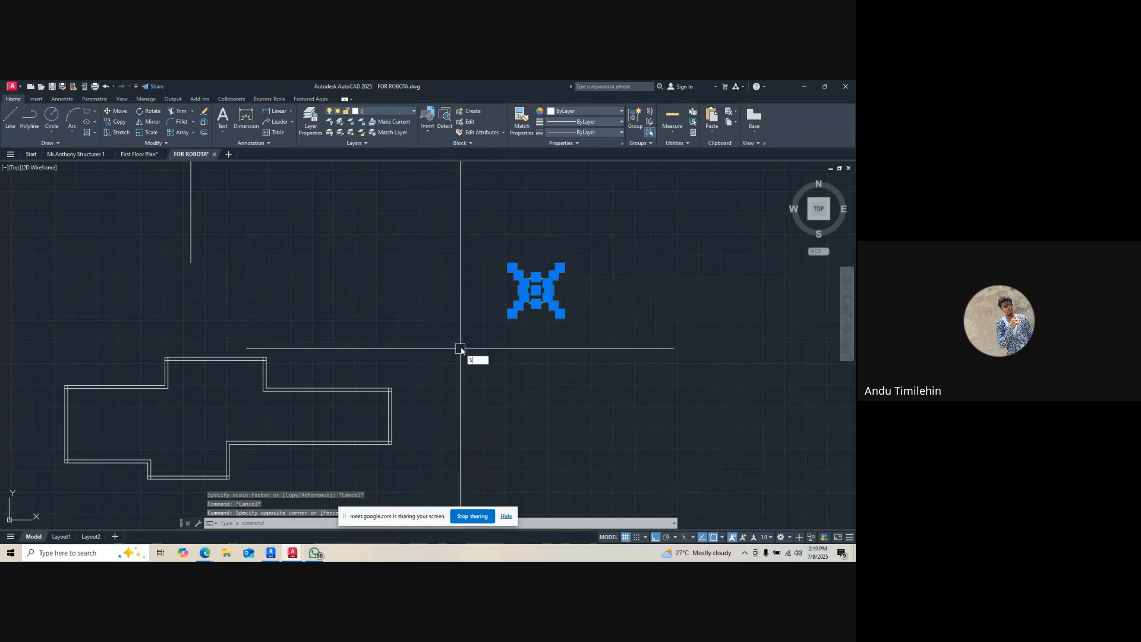
key("Return")
left_click(469, 366)
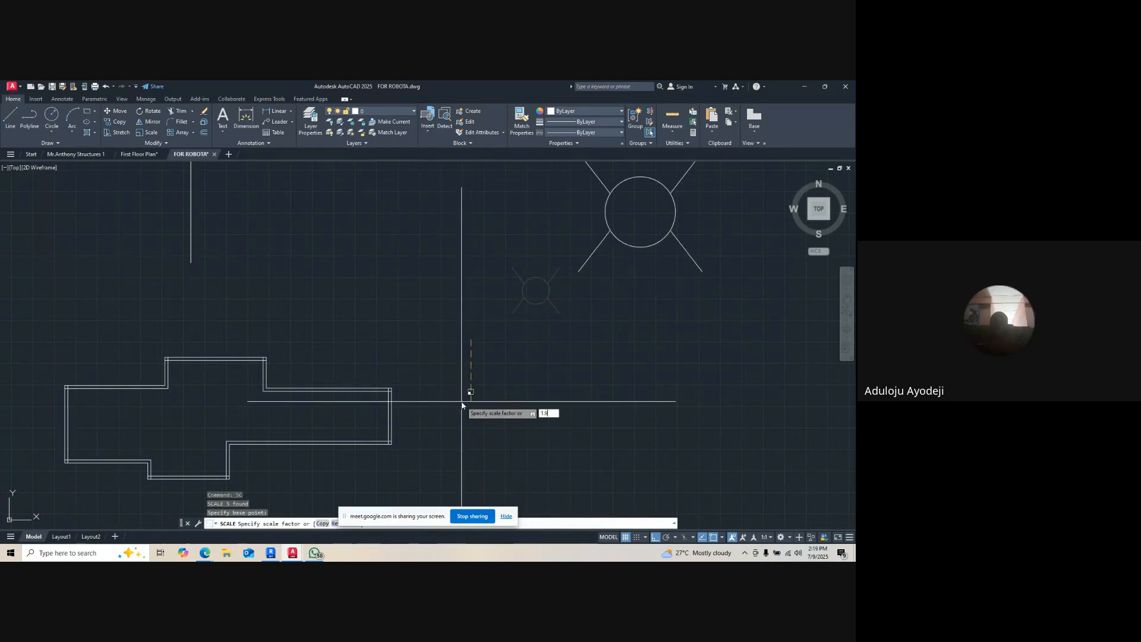
left_click(462, 405)
scroll(457, 404, "down", 4)
scroll(515, 362, "up", 6)
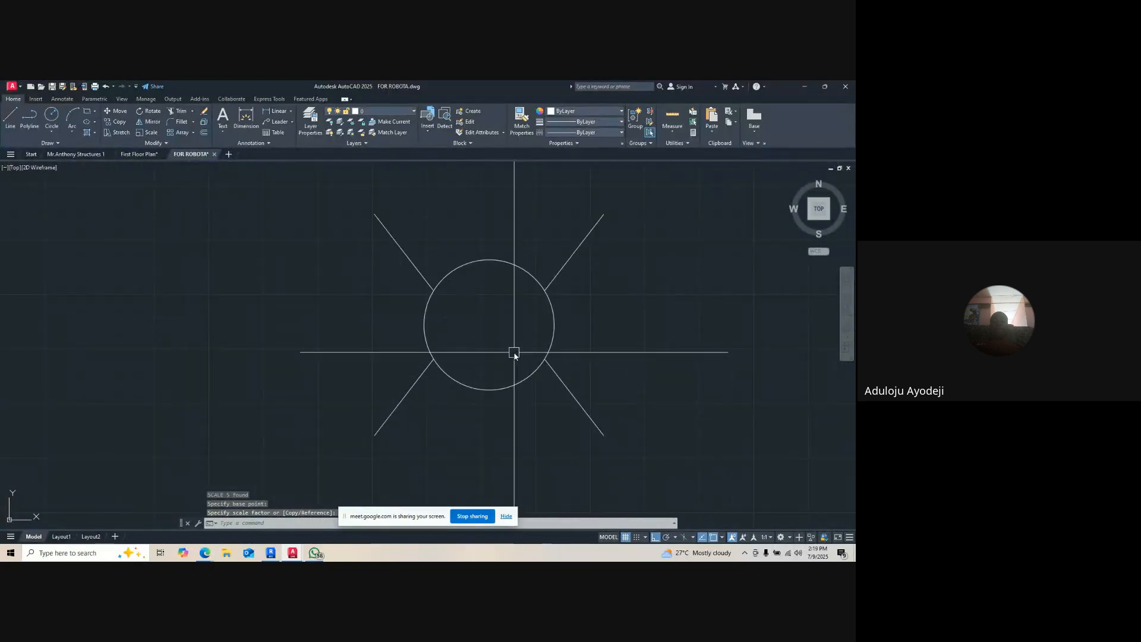
scroll(515, 360, "down", 6)
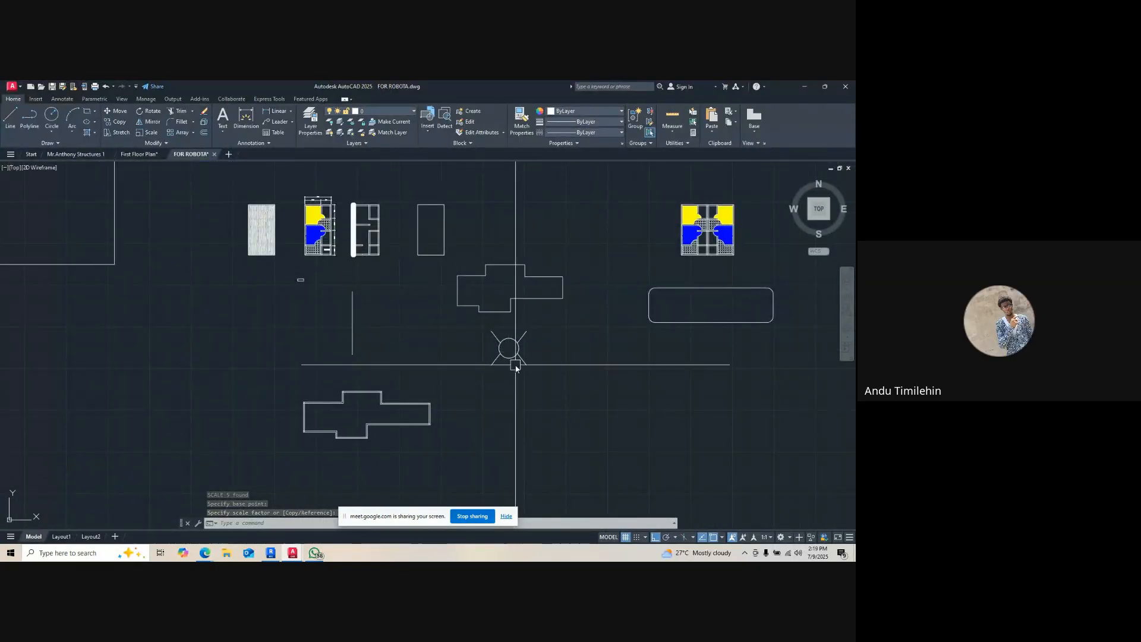
- Try to scale the circle symbol down from a base point on the circle's lower-right edge
scroll(540, 329, "up", 2)
left_click(545, 314)
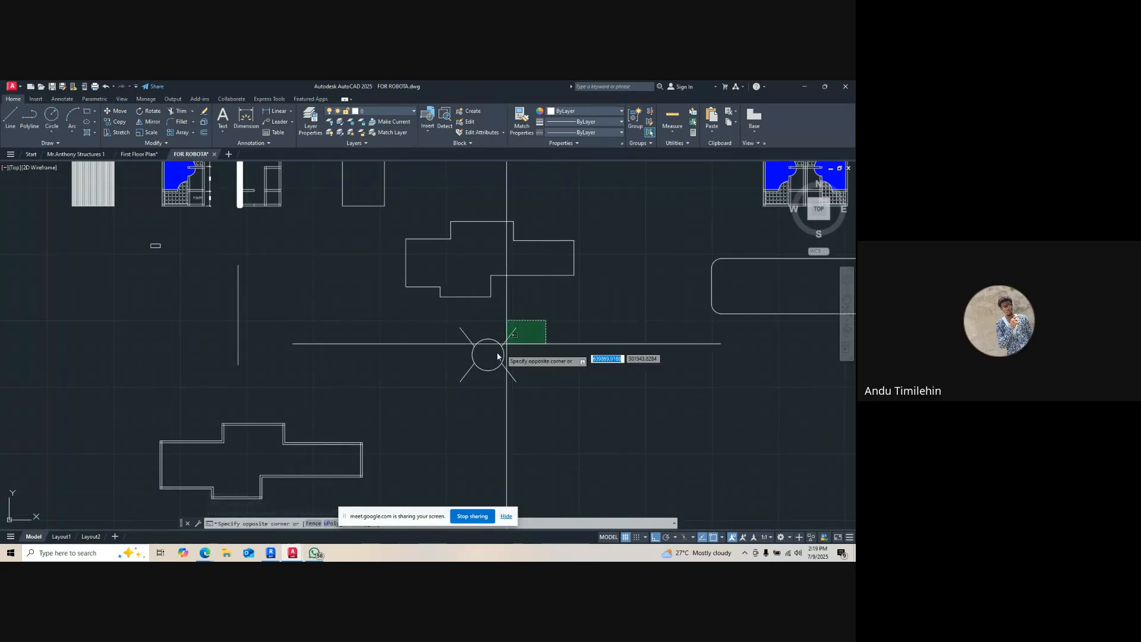
left_click(390, 397)
type("sc")
key("Return")
left_click(487, 355)
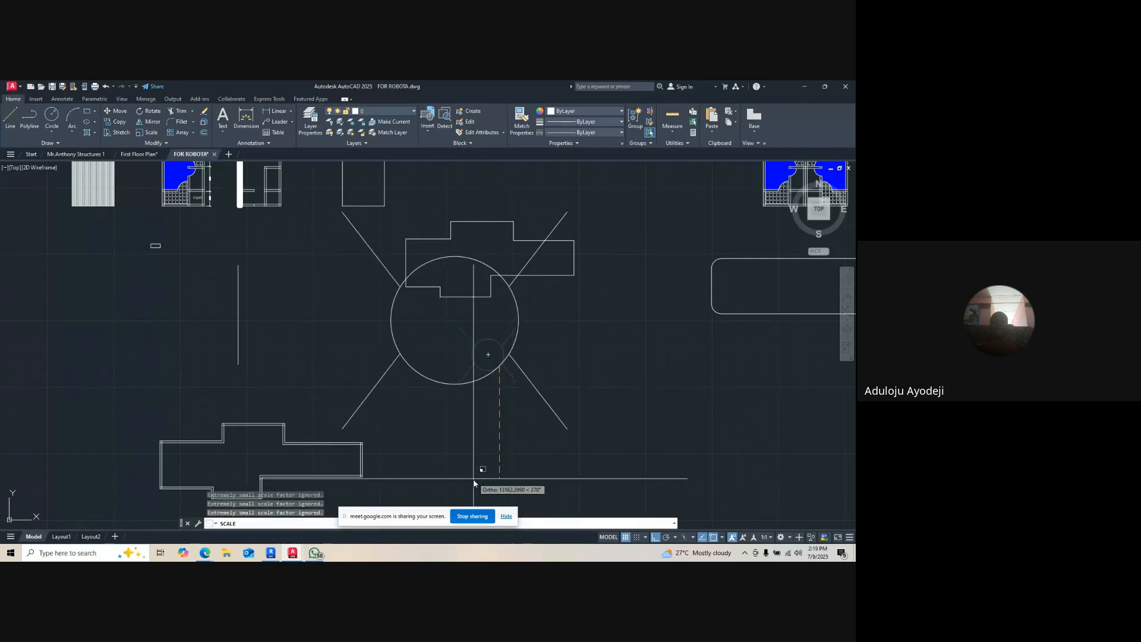
type("0")
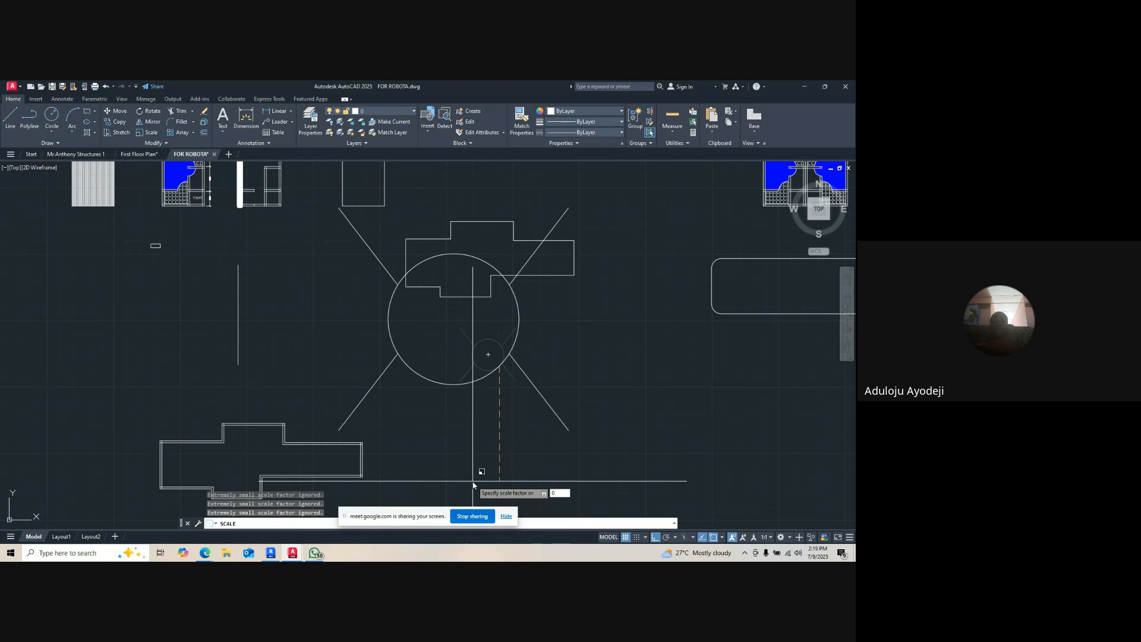
type("18")
key("Return")
- Scale the circle and its four slanted lines down by a factor of 0.1
left_click(550, 310)
left_click(450, 398)
type("sc")
key("Return")
left_click(488, 355)
type("0.1")
key("Return")
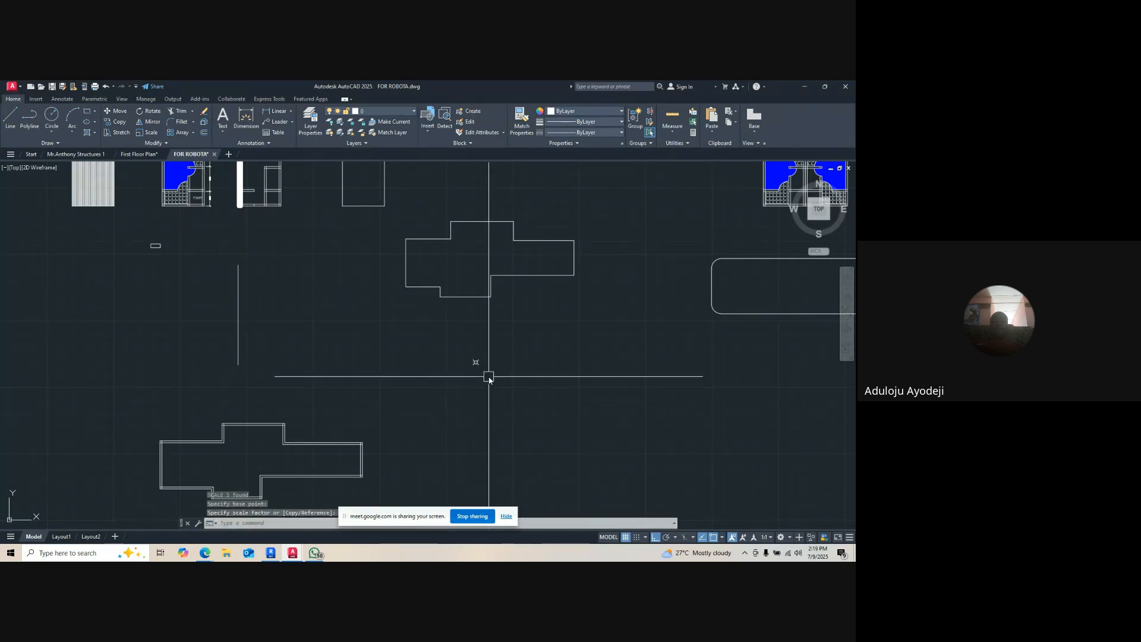
scroll(473, 379, "up", 4)
scroll(479, 369, "up", 8)
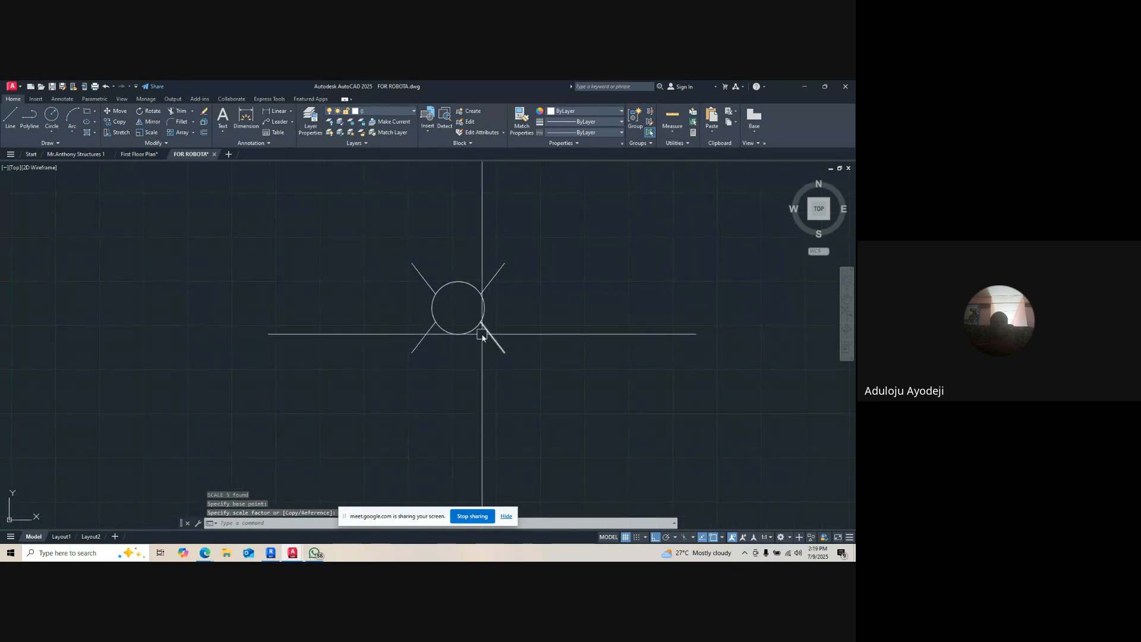
scroll(480, 340, "down", 2)
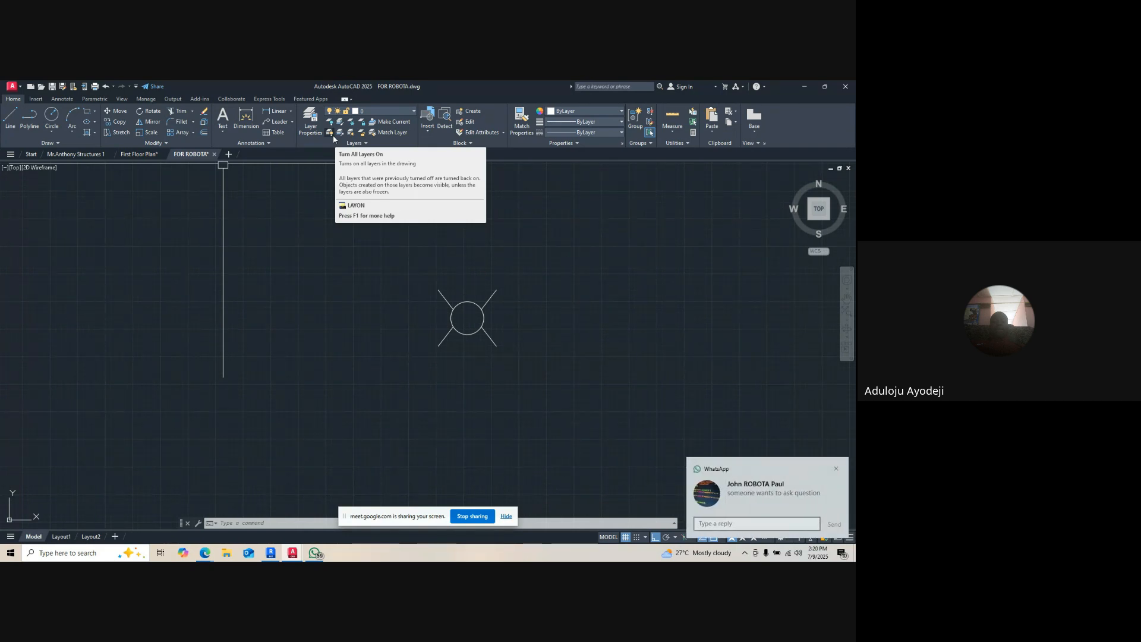
- Open the new WhatsApp message, and switch to the Google Meet call to read its in-call messages
left_click(742, 491)
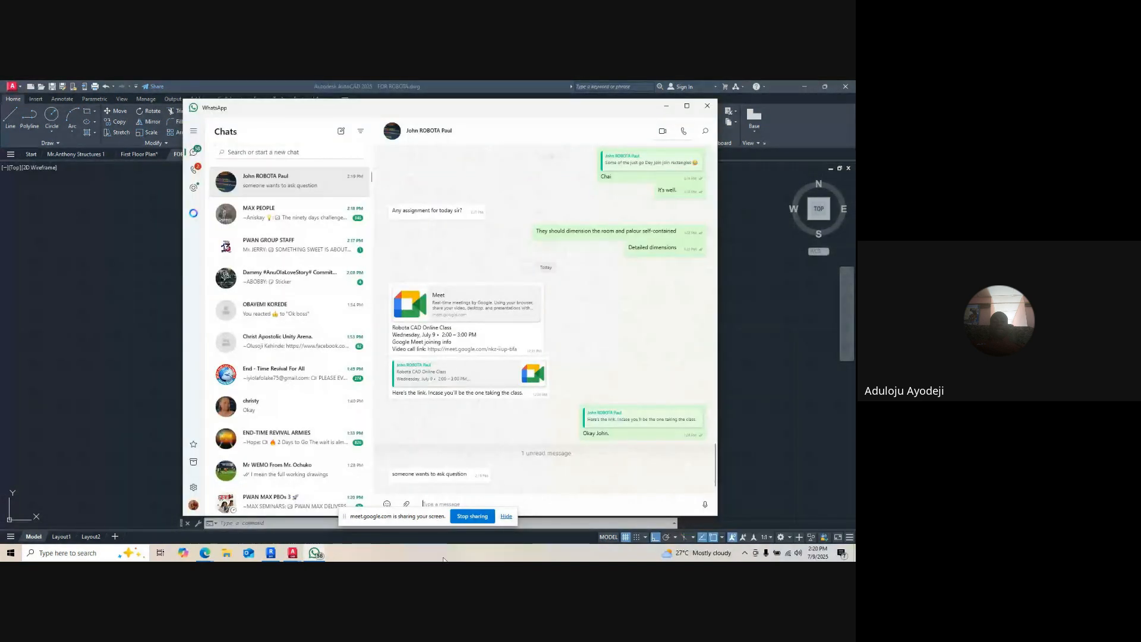
mouse_move(204, 553)
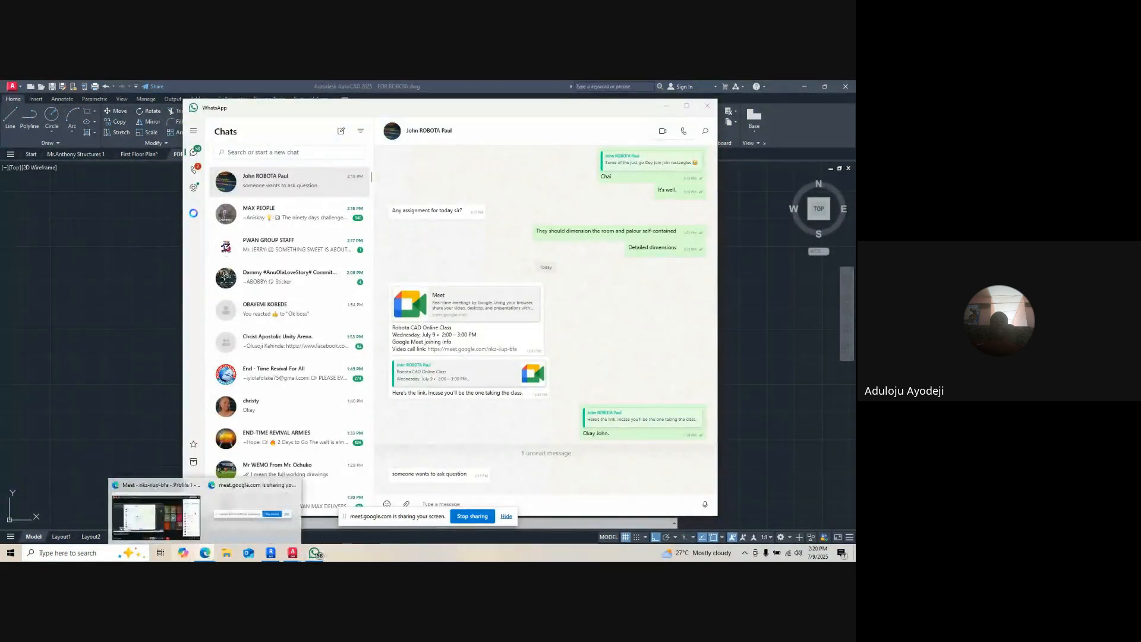
left_click(170, 519)
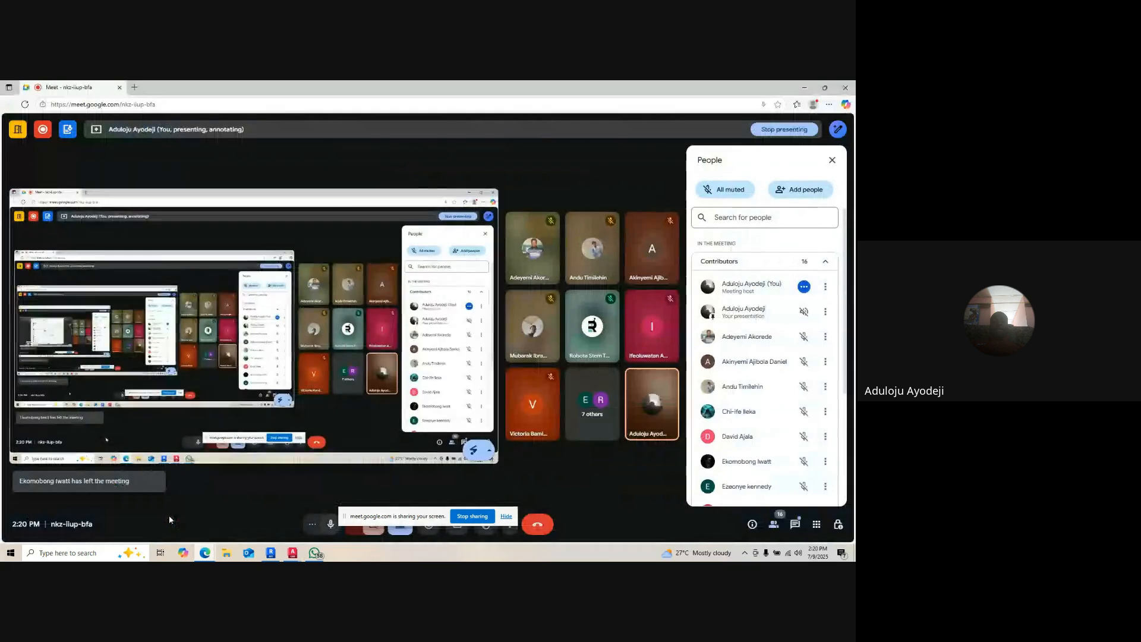
left_click(796, 525)
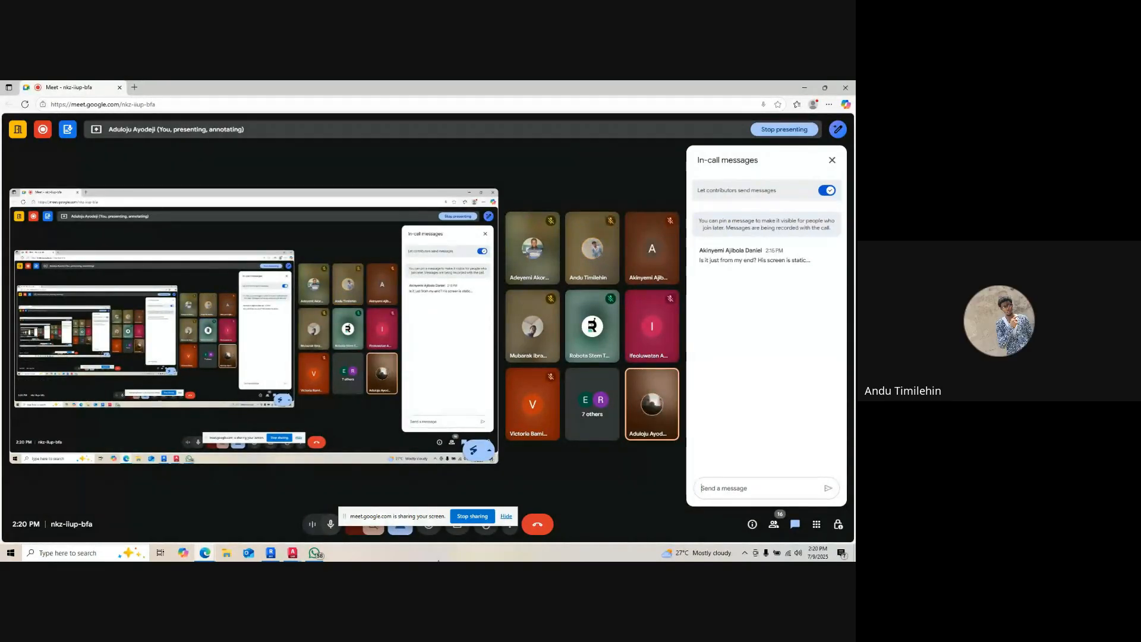
- Switch back to AutoCAD with the FOR ROBOTA drawing in front
mouse_move(292, 553)
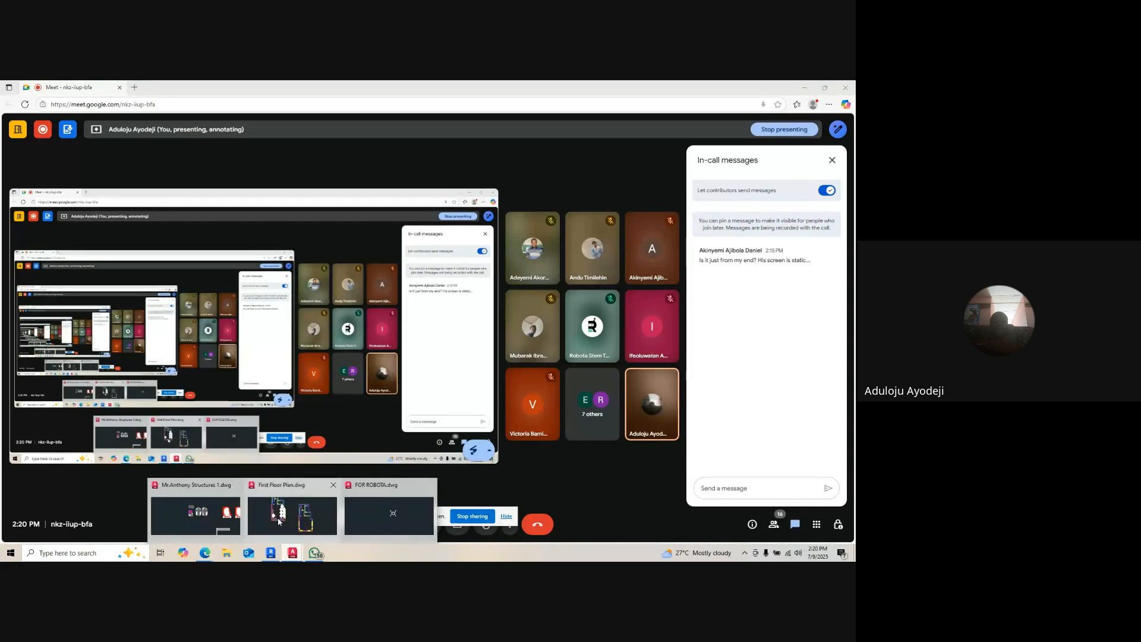
mouse_move(251, 519)
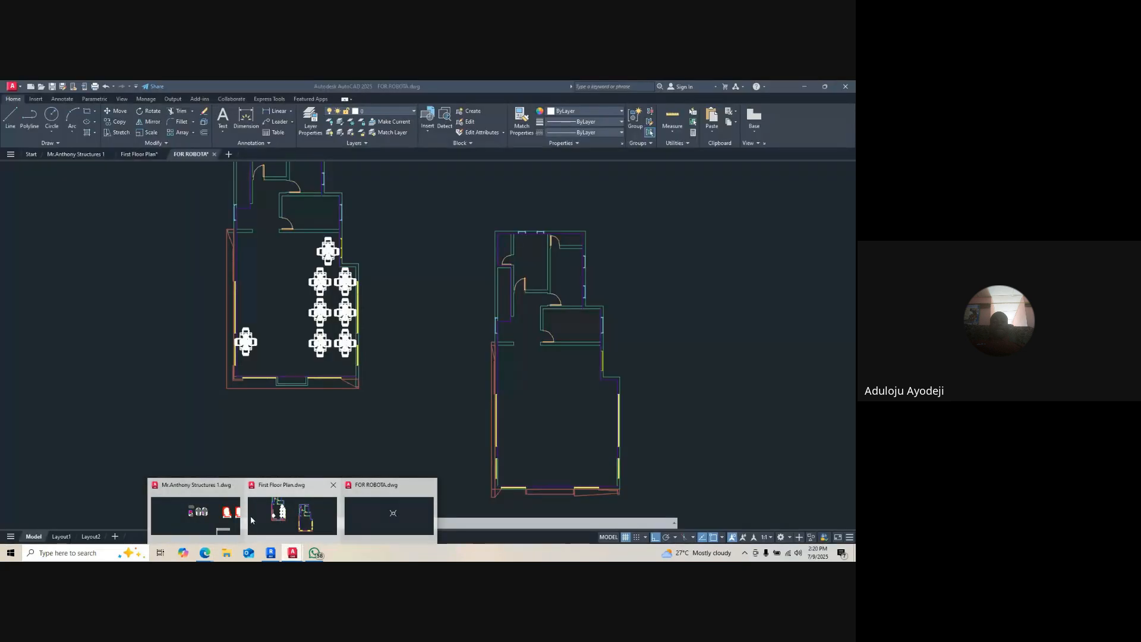
left_click(216, 524)
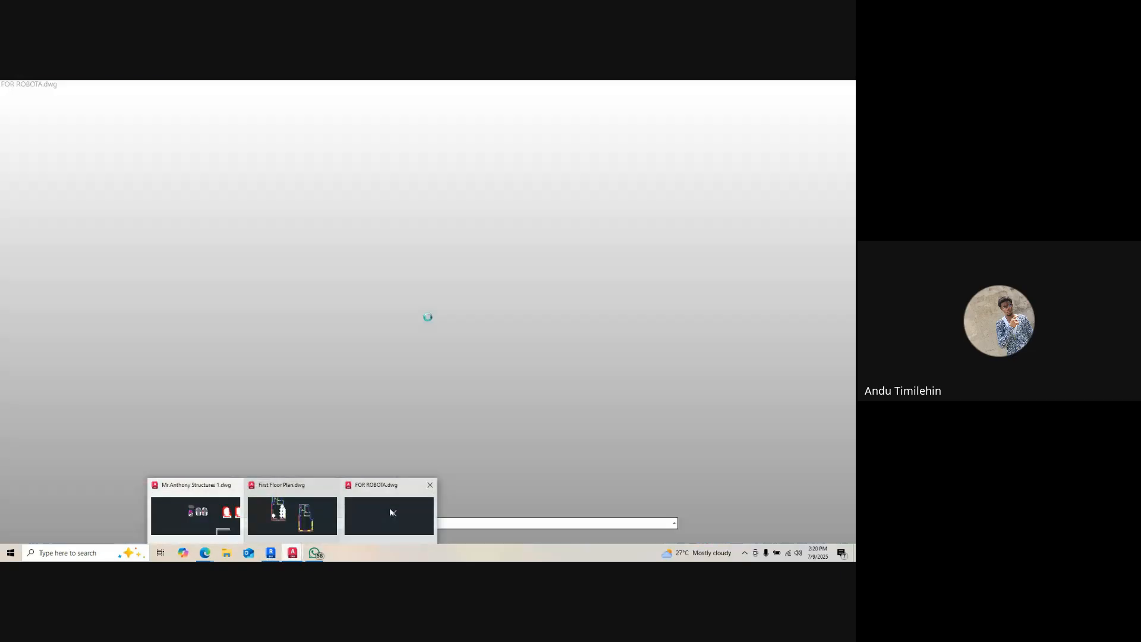
left_click(355, 516)
- Find the single-line stepped outline below the floor plans, select it with a crossing window, and clear the selection
scroll(472, 309, "down", 3)
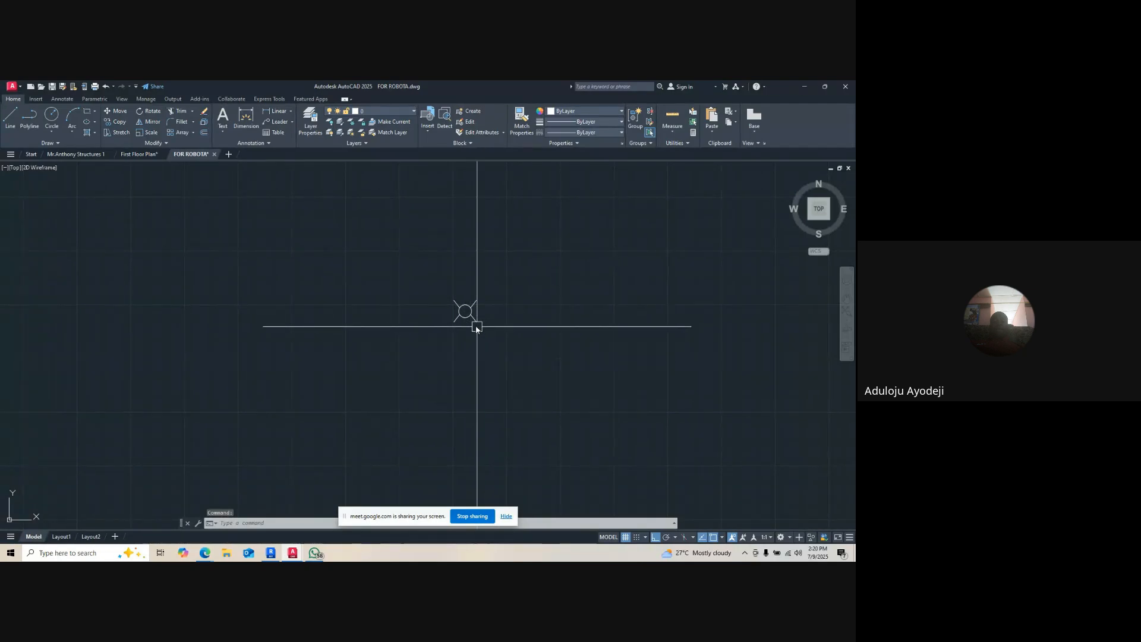
scroll(428, 326, "down", 3)
scroll(435, 326, "up", 2)
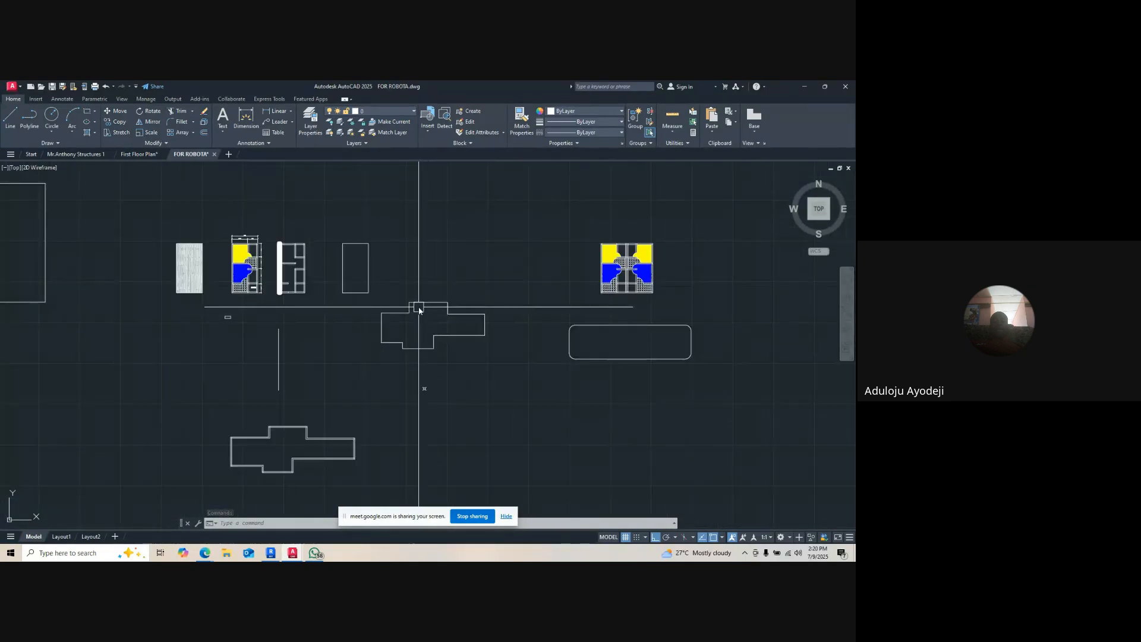
scroll(419, 309, "up", 2)
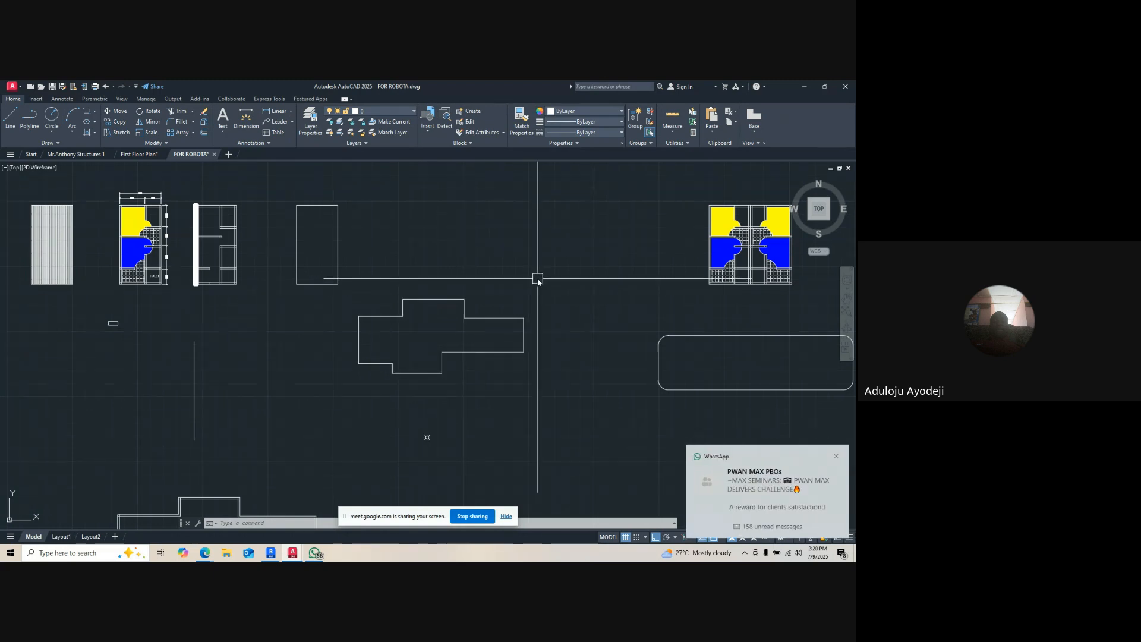
mouse_move(543, 280)
left_mouse_down()
mouse_move(534, 286)
mouse_move(538, 275)
left_mouse_up()
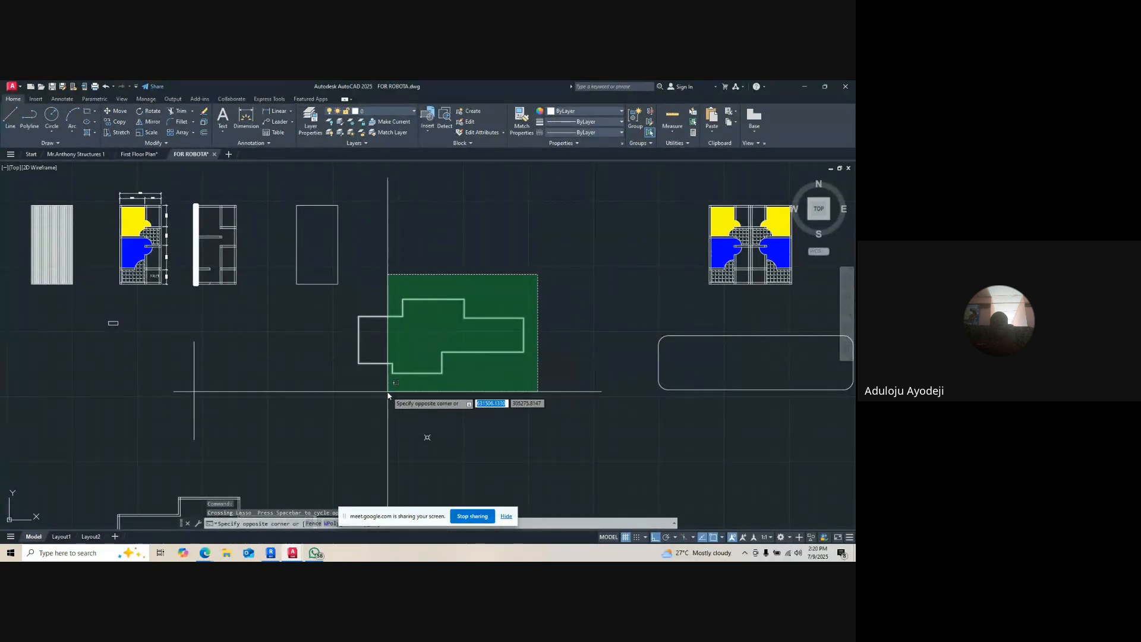
scroll(388, 392, "up", 2)
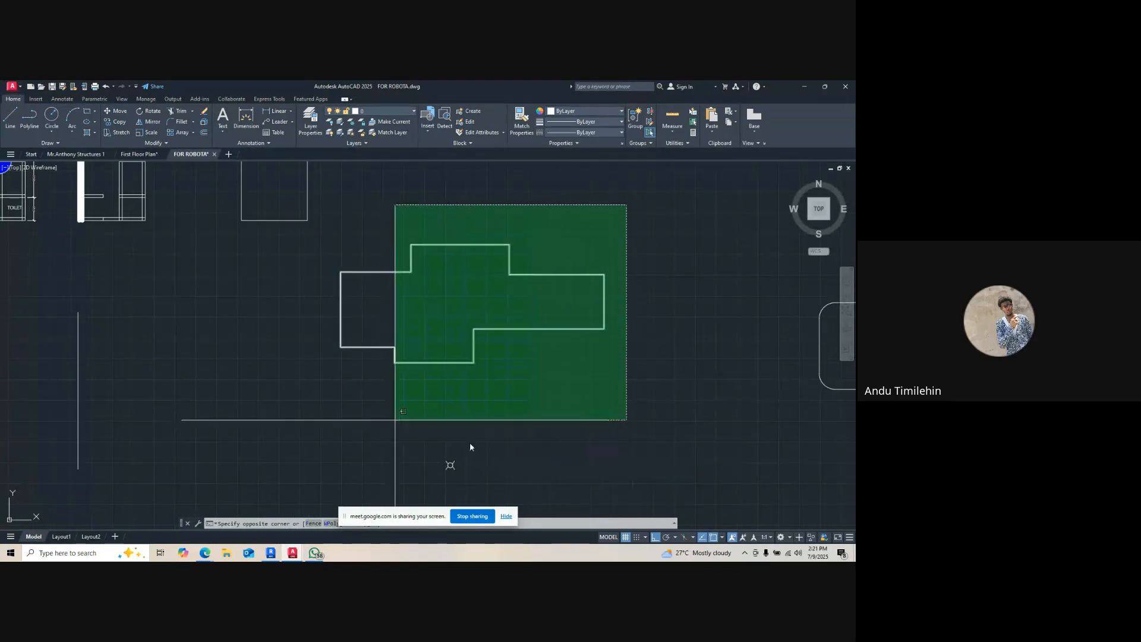
left_click(315, 374)
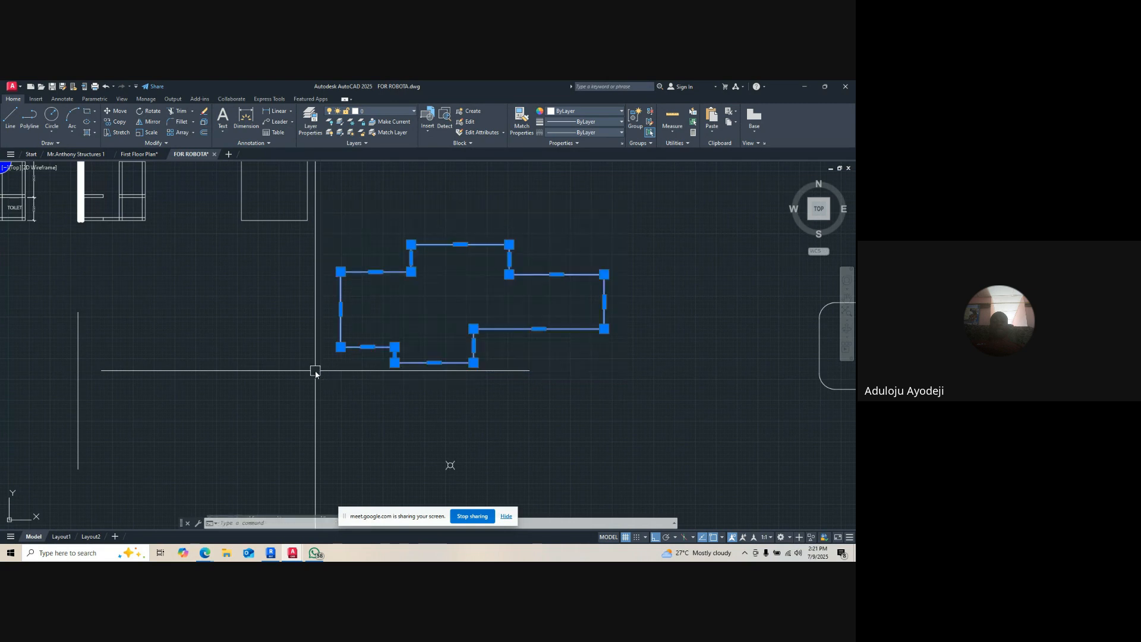
scroll(471, 331, "up", 4)
scroll(493, 283, "down", 4)
scroll(489, 269, "up", 2)
scroll(487, 270, "down", 2)
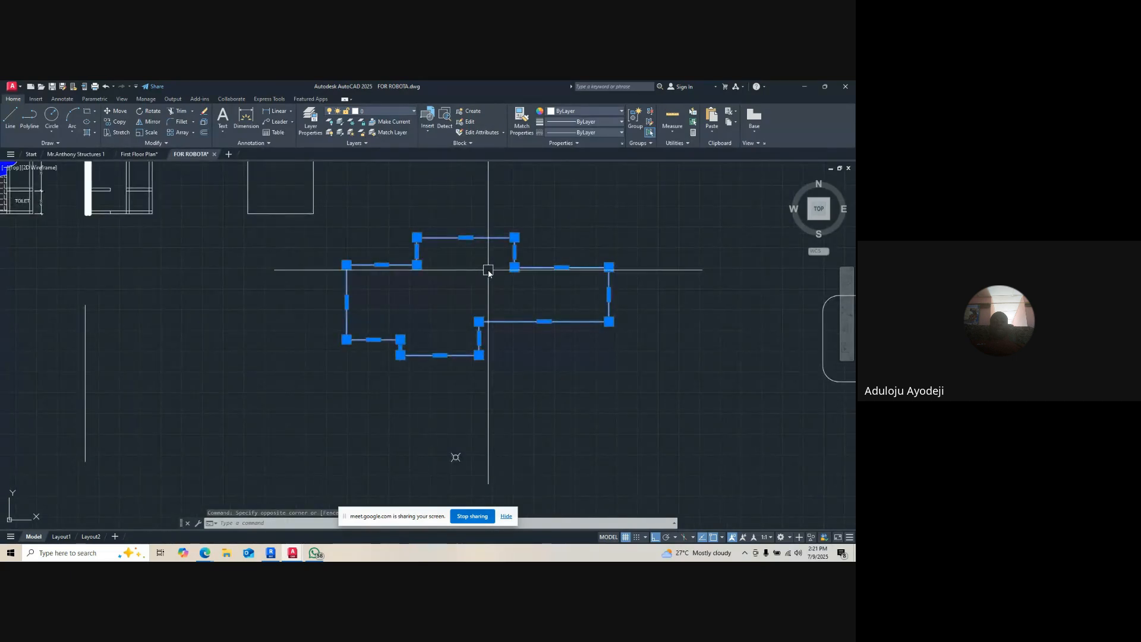
key("Escape")
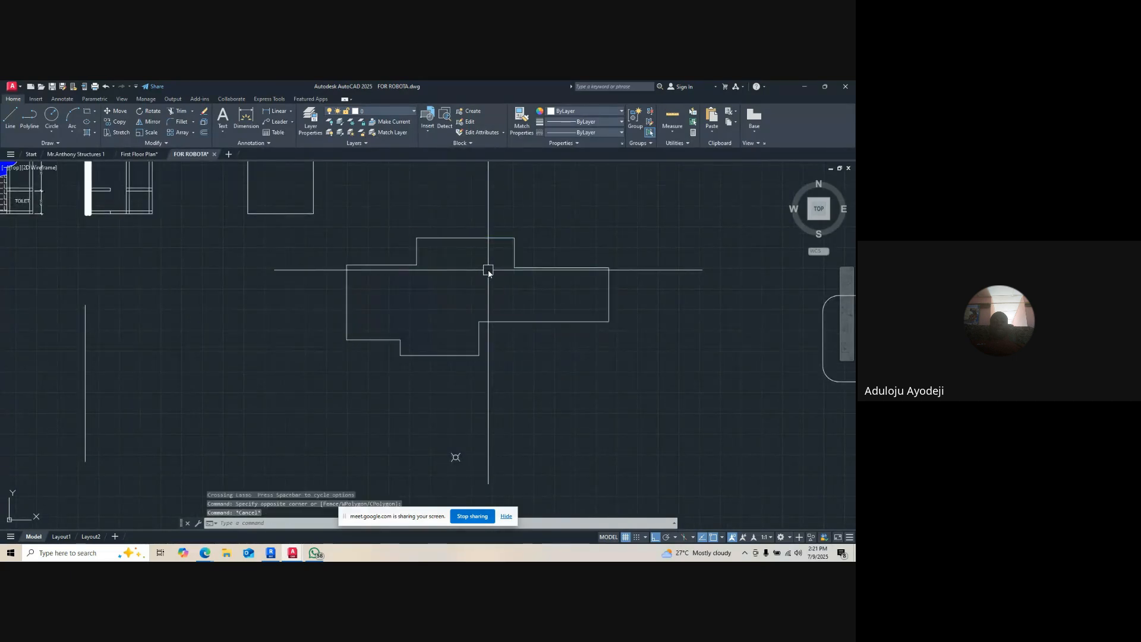
- Enclose the whole stepped outline in a selection window once more, and deselect it
left_click(645, 209)
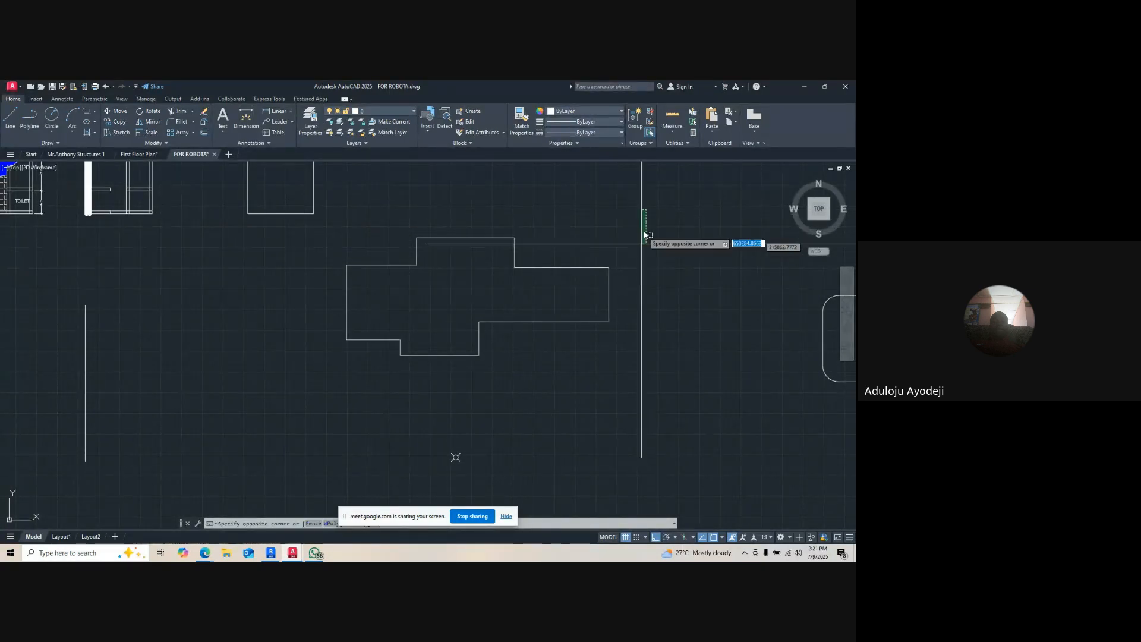
scroll(624, 218, "up", 2)
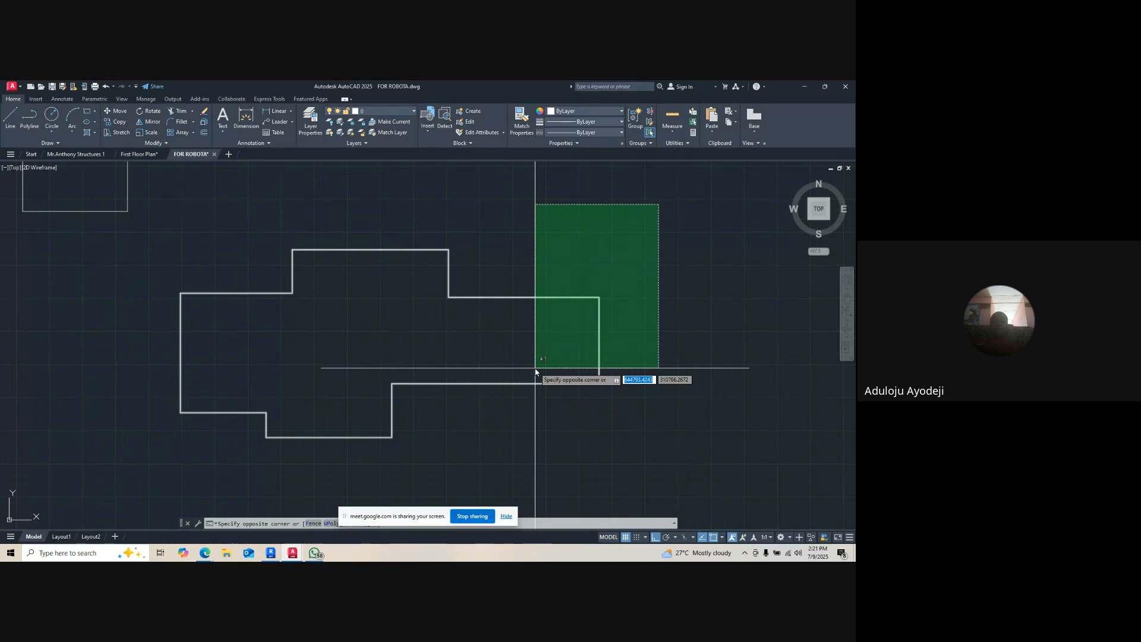
scroll(535, 350, "up", 2)
scroll(382, 369, "down", 6)
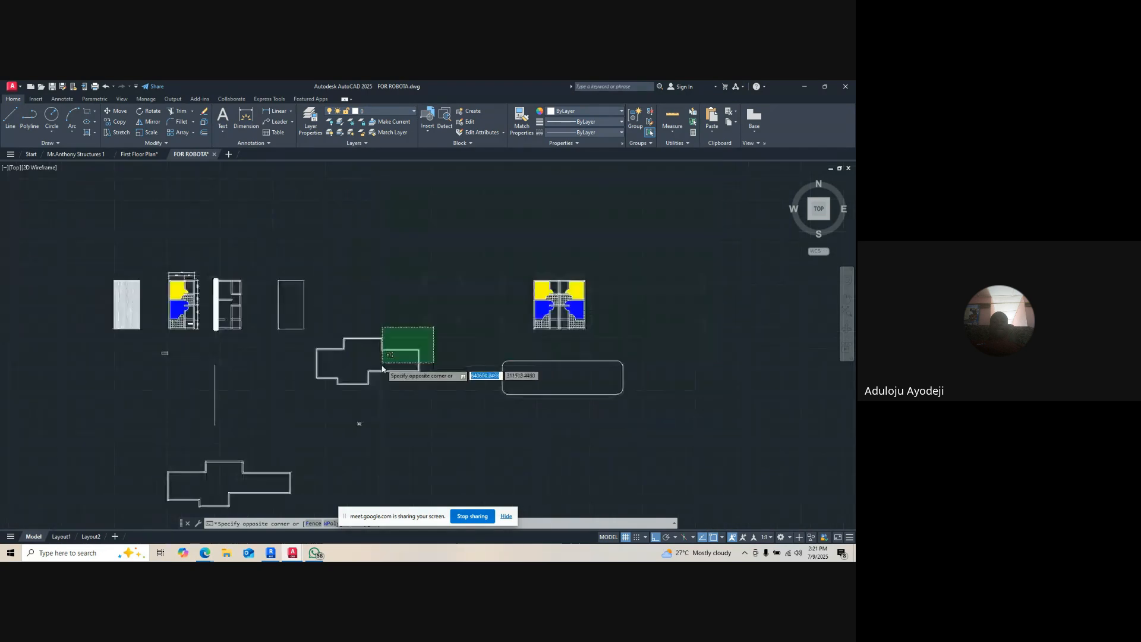
scroll(285, 400, "up", 3)
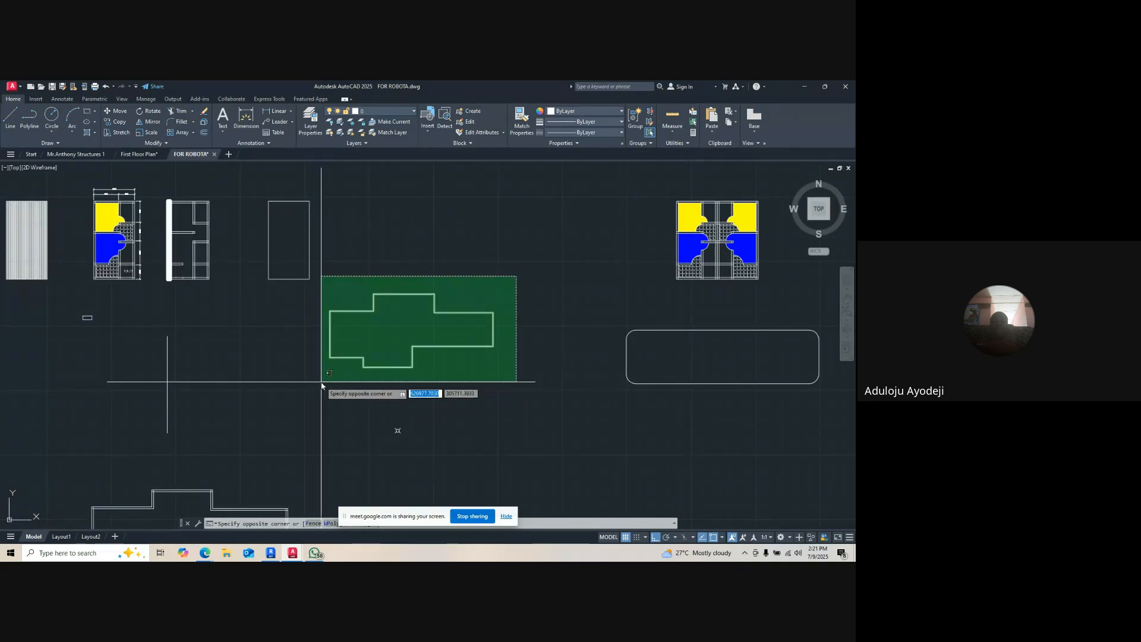
left_click(315, 383)
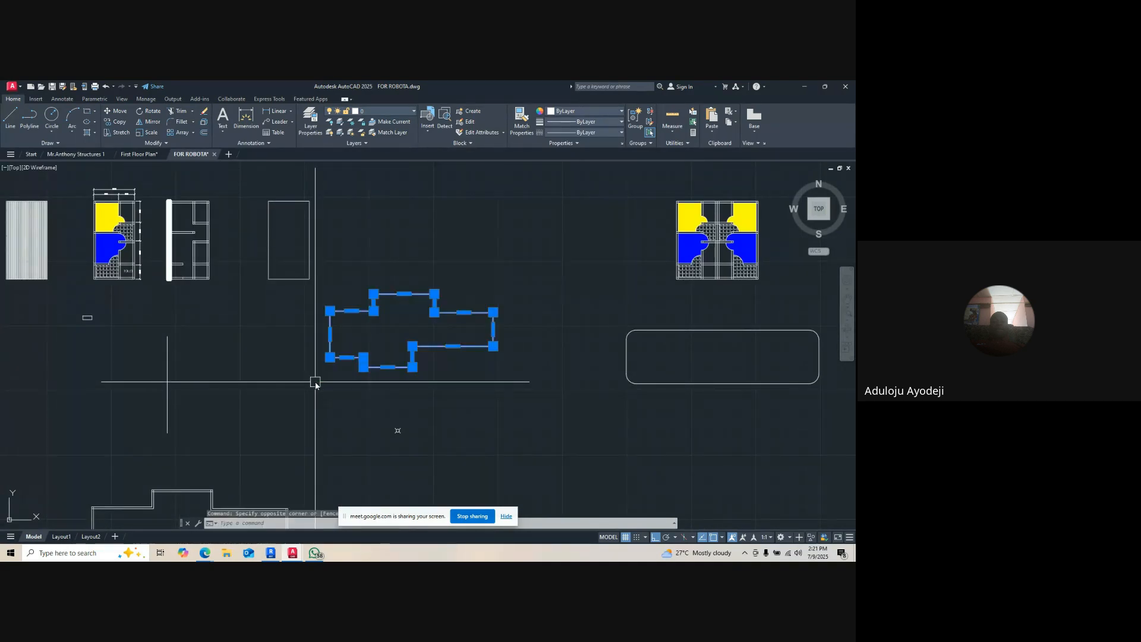
scroll(386, 321, "up", 5)
scroll(406, 307, "down", 5)
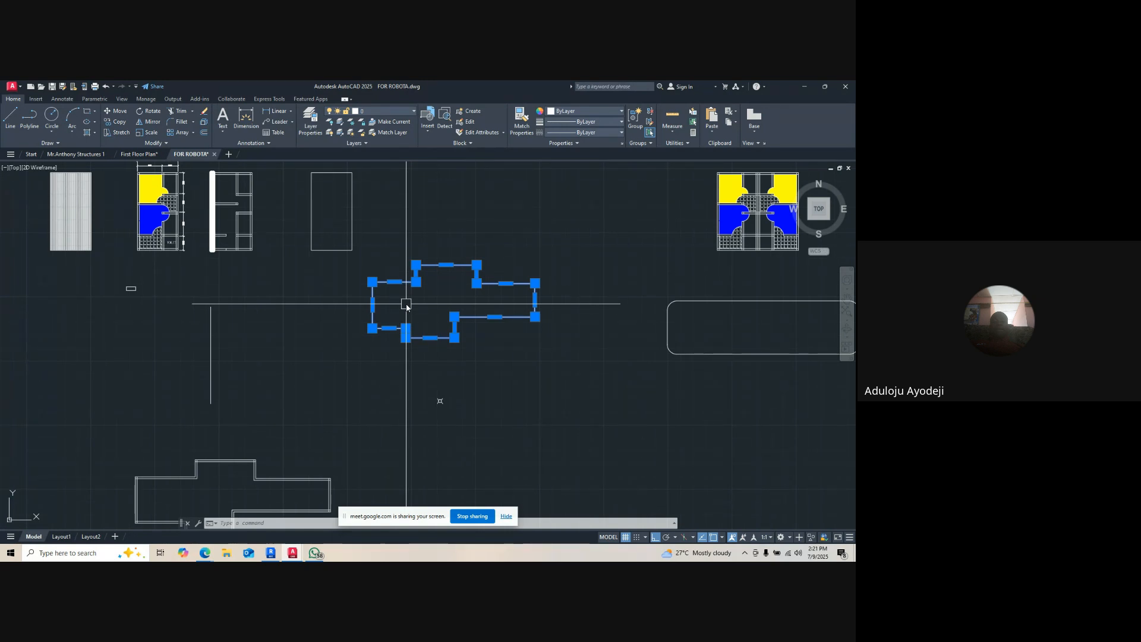
key("Escape")
key("Escape")
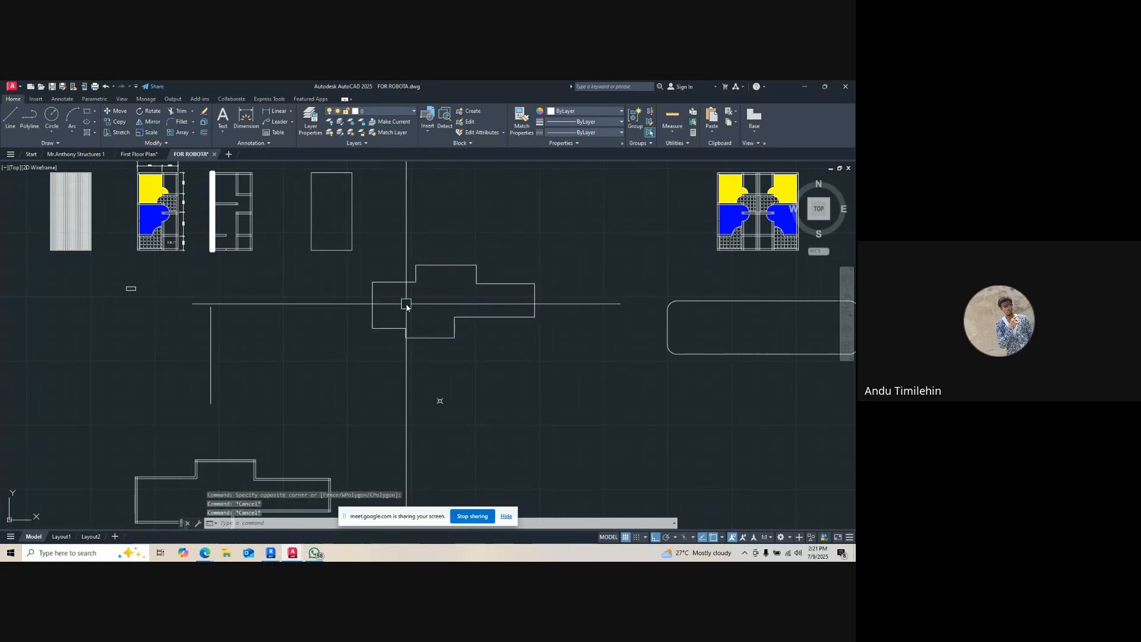
- Try to scale the stepped outline from a base point near its lower-left step, without entering a numeric factor
scroll(430, 298, "up", 4)
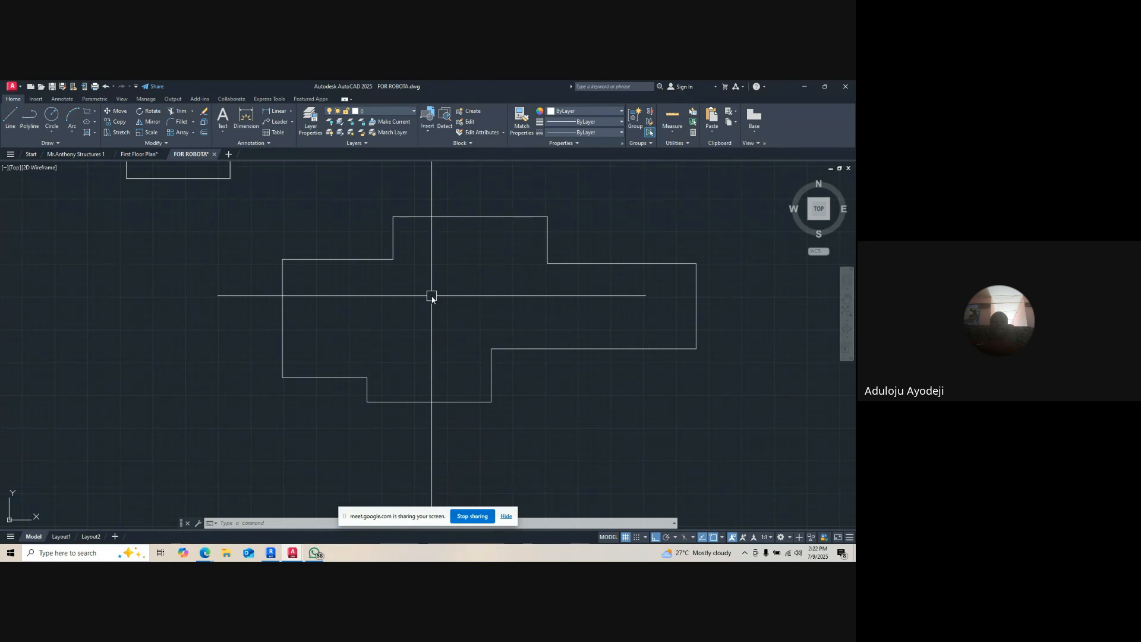
left_click(723, 185)
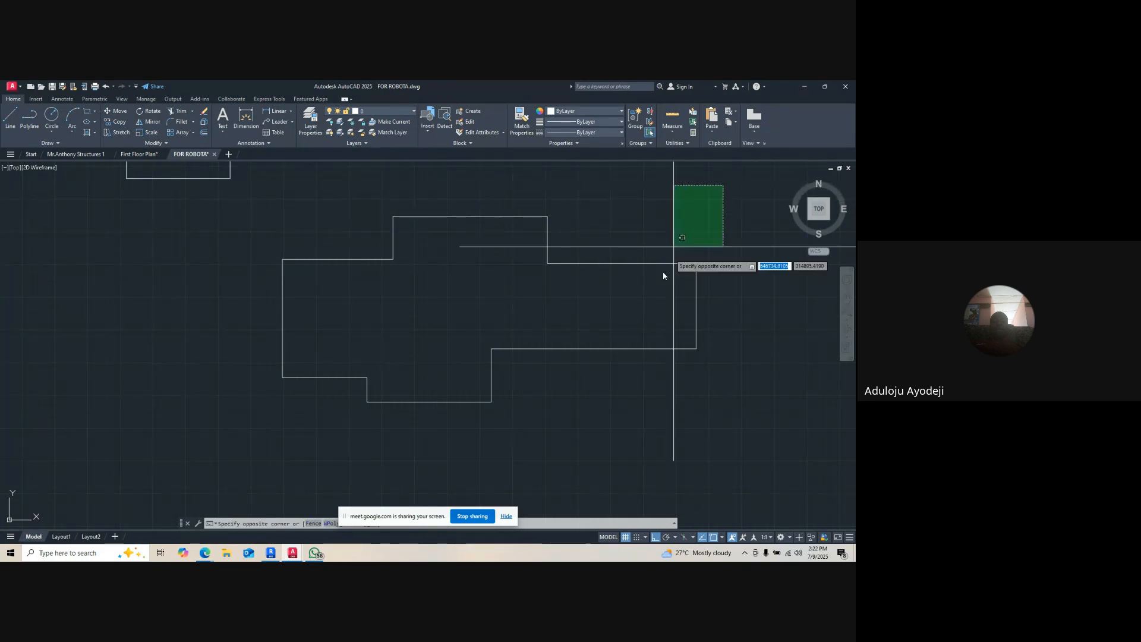
left_click(257, 441)
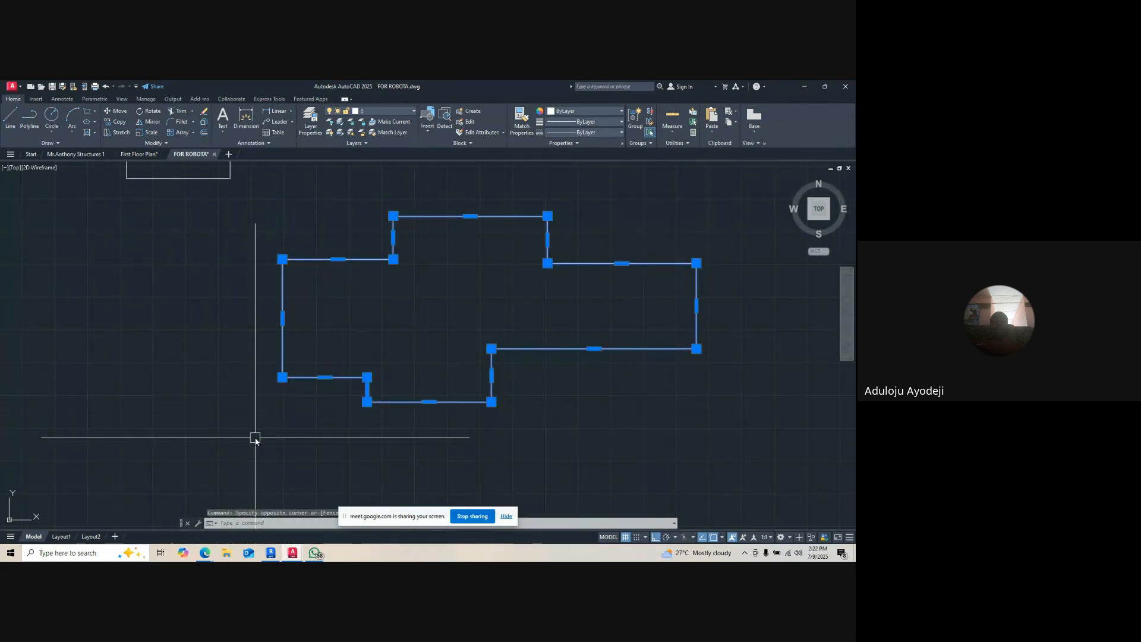
type("sc")
key("Return")
left_click(354, 389)
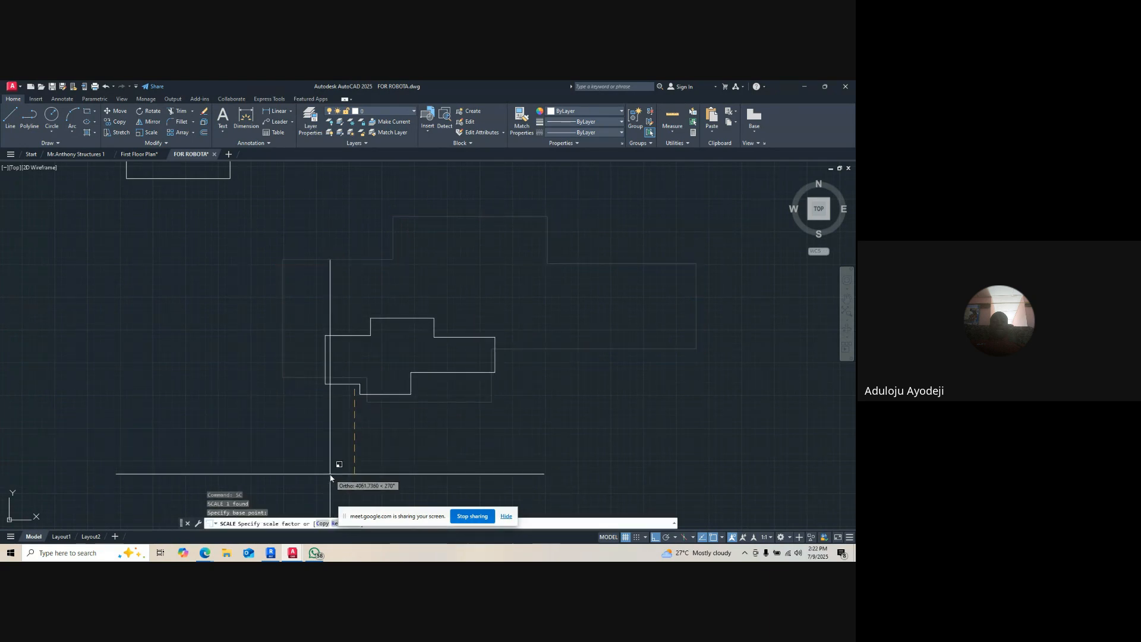
key("Return")
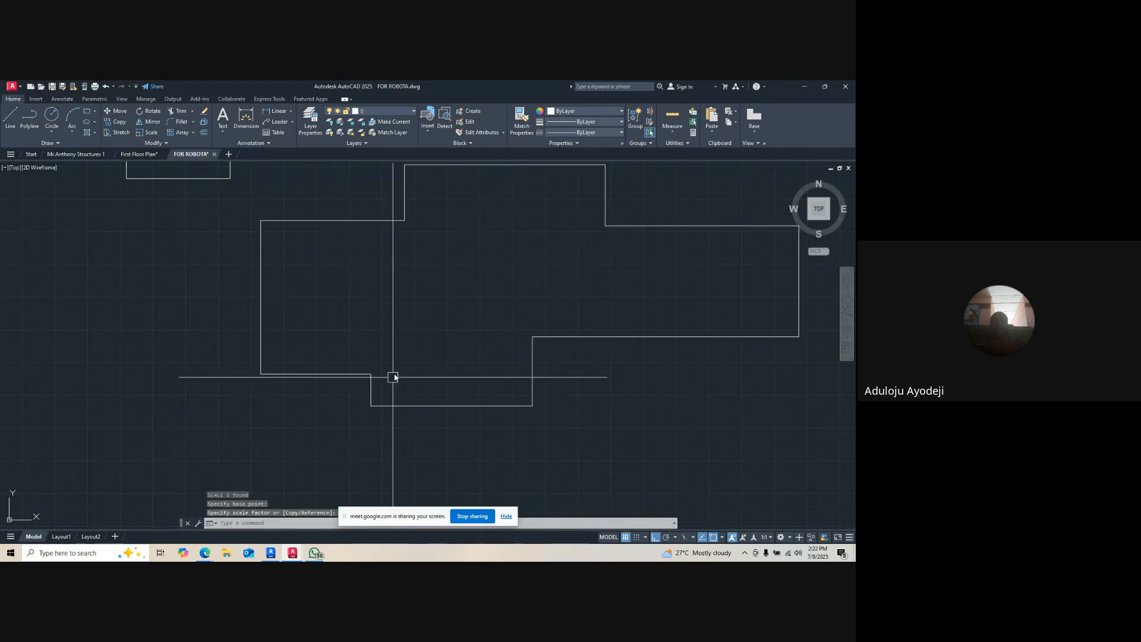
- Undo the last scaling of the stepped outline
type("z")
key("Escape")
type("u")
key("Return")
scroll(418, 350, "down", 2)
key("Escape")
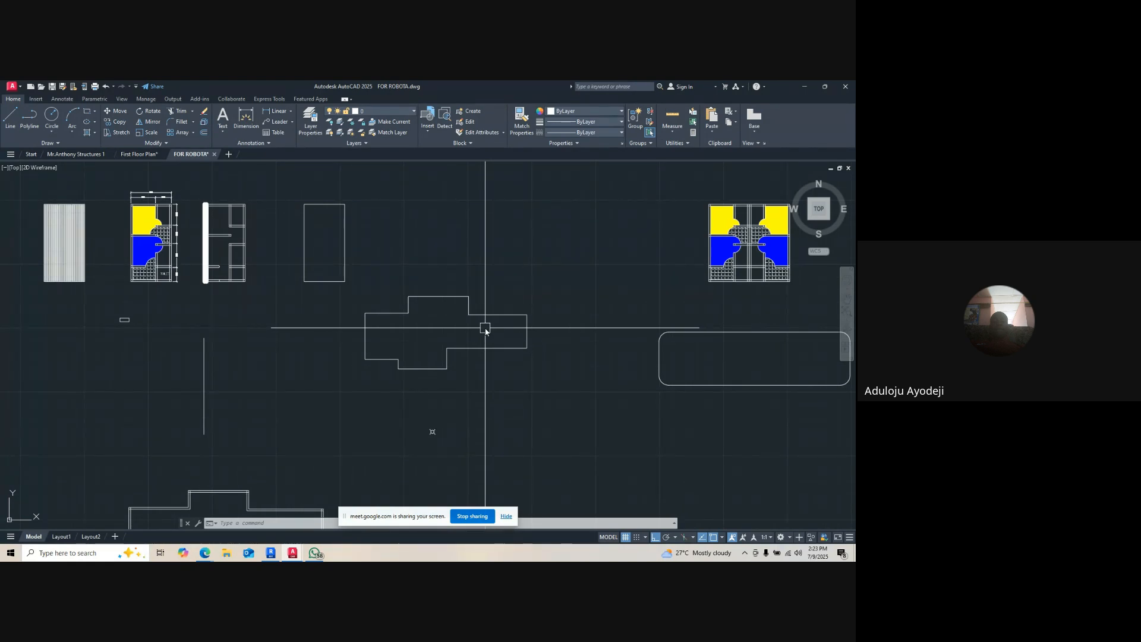
- Select the whole stepped outline and group it
scroll(472, 341, "up", 4)
scroll(474, 313, "down", 2)
left_click(550, 226)
left_click(290, 381)
scroll(334, 352, "up", 3)
scroll(382, 319, "down", 3)
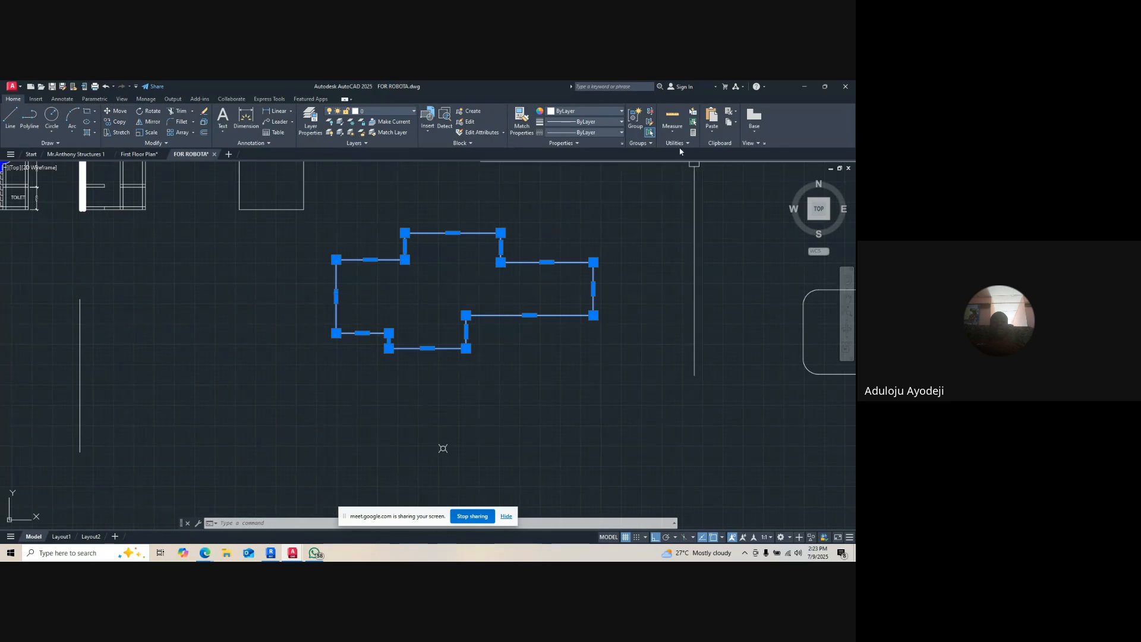
left_click(632, 120)
left_click(500, 245)
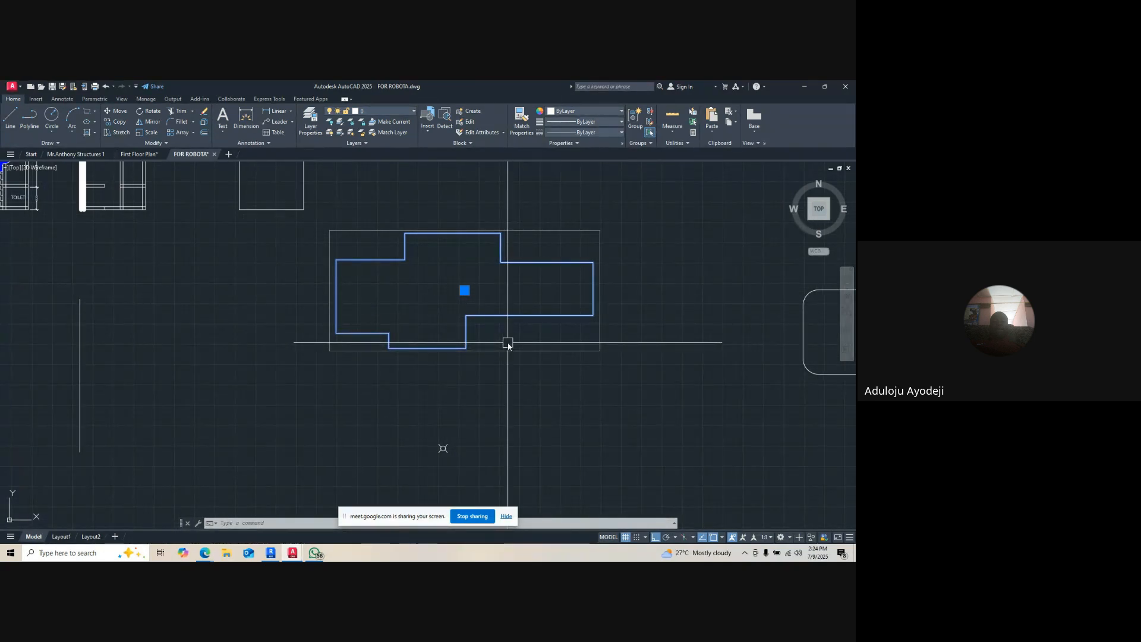
- Select the grouped stepped outline and break it up with the Ungroup command
key("Escape")
left_click(515, 262)
type("UN")
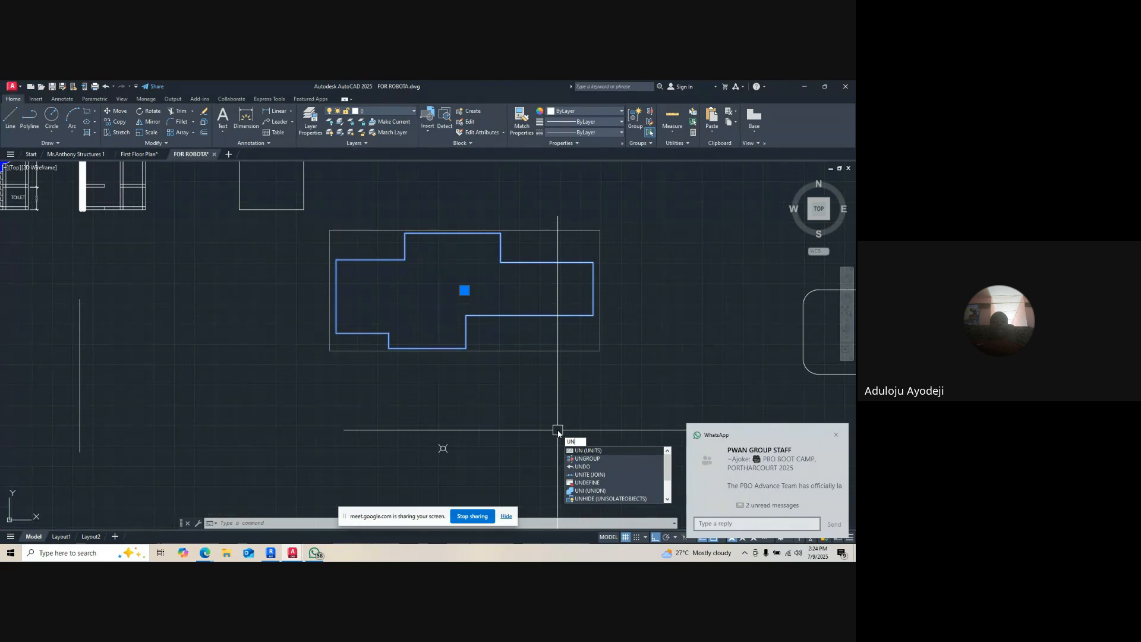
left_click(587, 458)
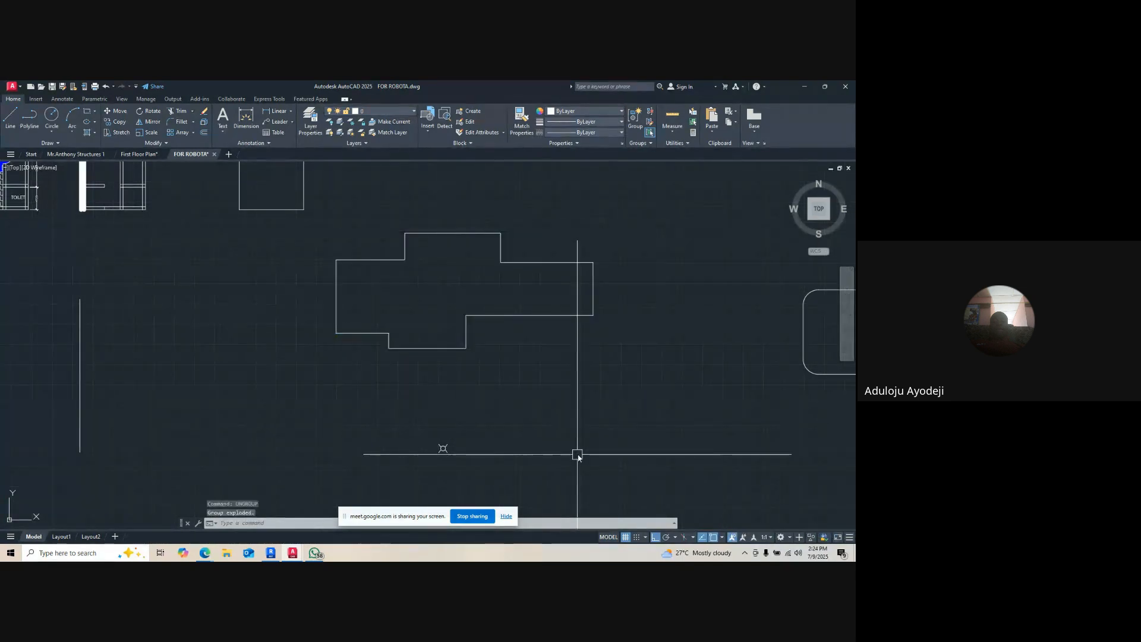
- Check by repeated selection whether the segments of the ungrouped stepped outline can be picked individually
left_click(491, 315)
key("Escape")
left_click(573, 251)
left_click(528, 274)
key("Escape")
left_click(552, 269)
left_click(546, 254)
key("Escape")
- Try to ungroup the stepped outline again, and cancel the command entry that follows
left_click(541, 258)
type("UN")
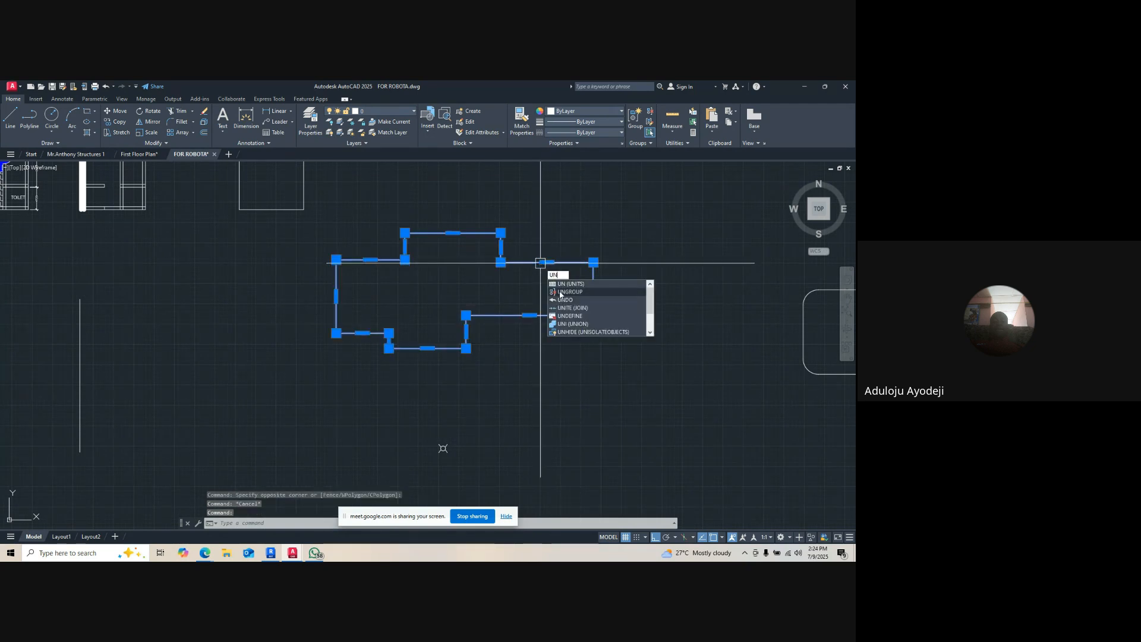
key("Return")
key("Escape")
left_click(537, 262)
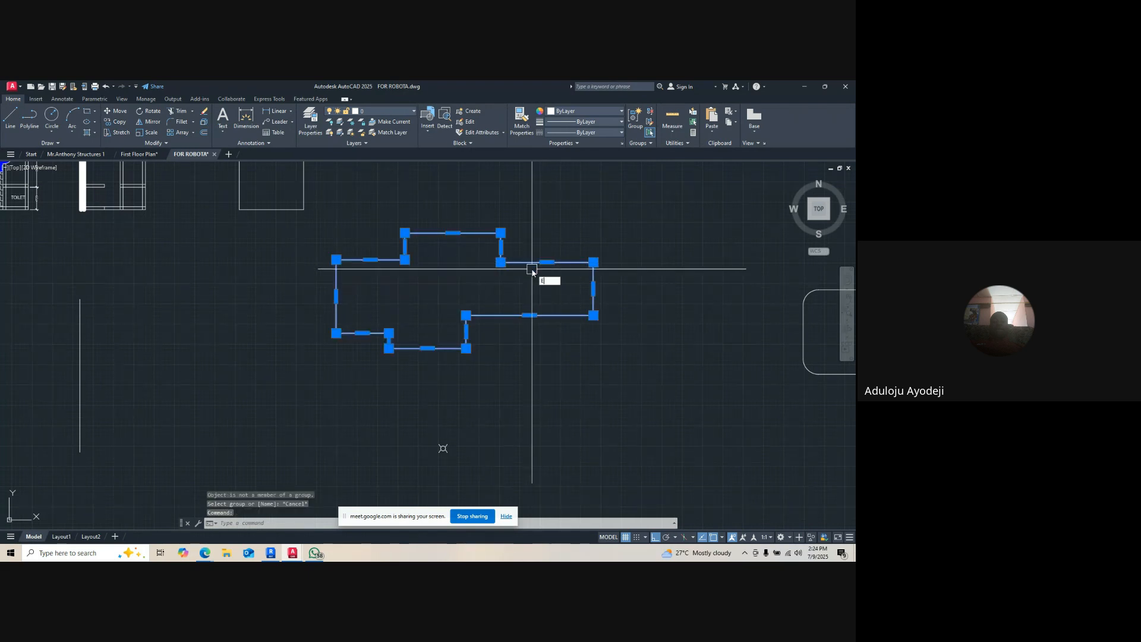
type("EU")
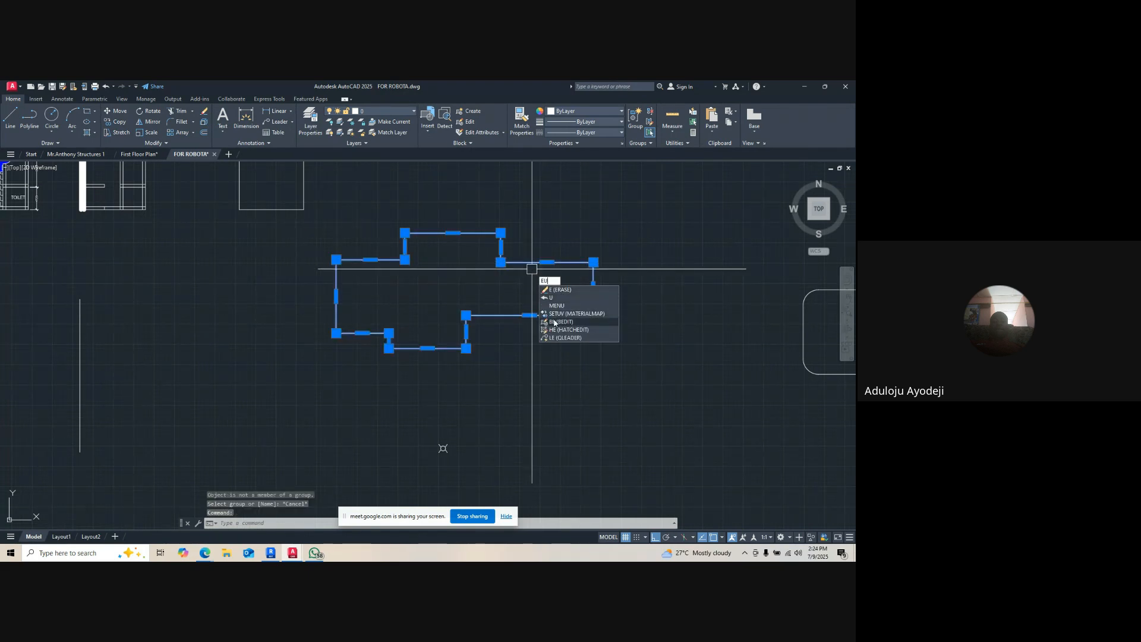
key("Escape")
key("Escape")
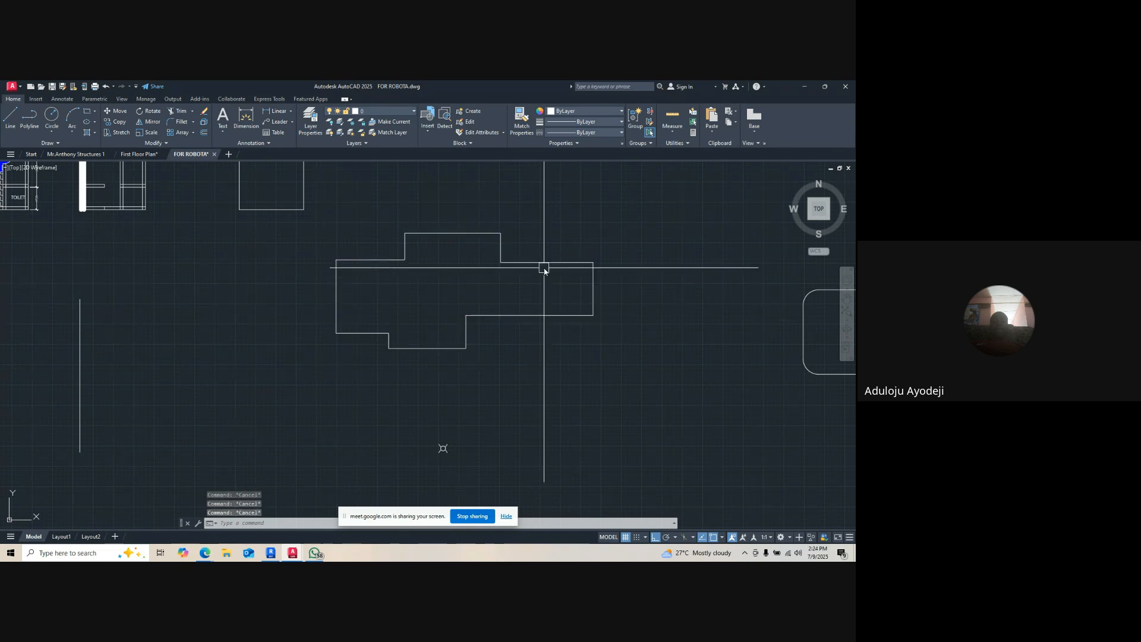
- Retry the Ungroup command twice on the selected stepped outline, and cancel it
left_click(538, 261)
type("UN")
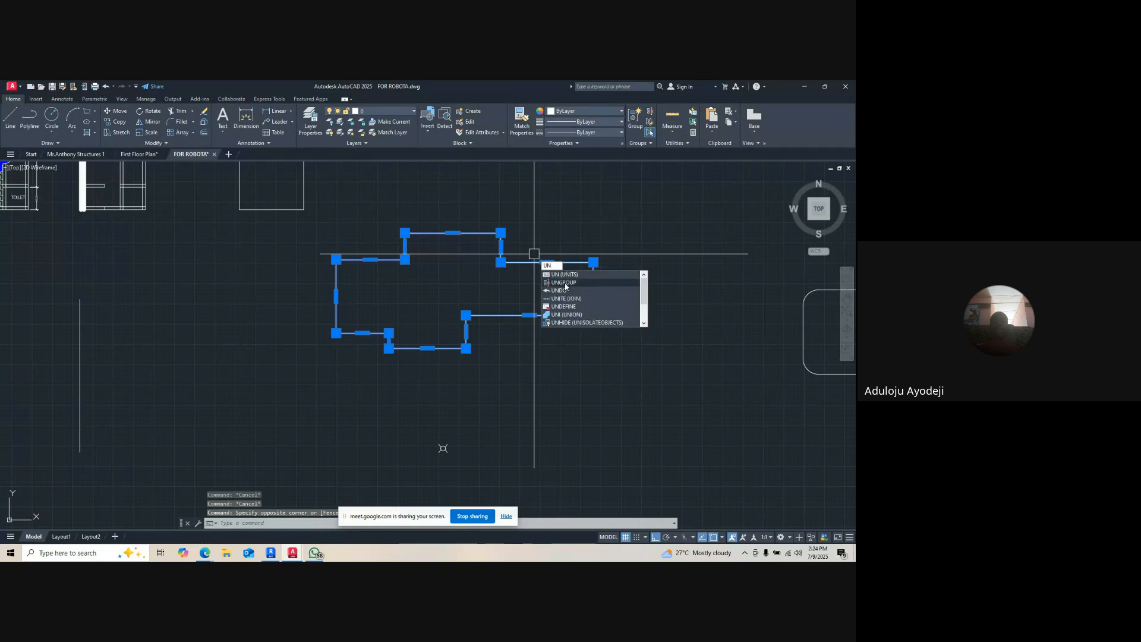
left_click(565, 283)
key("Escape")
left_click(549, 262)
type("U")
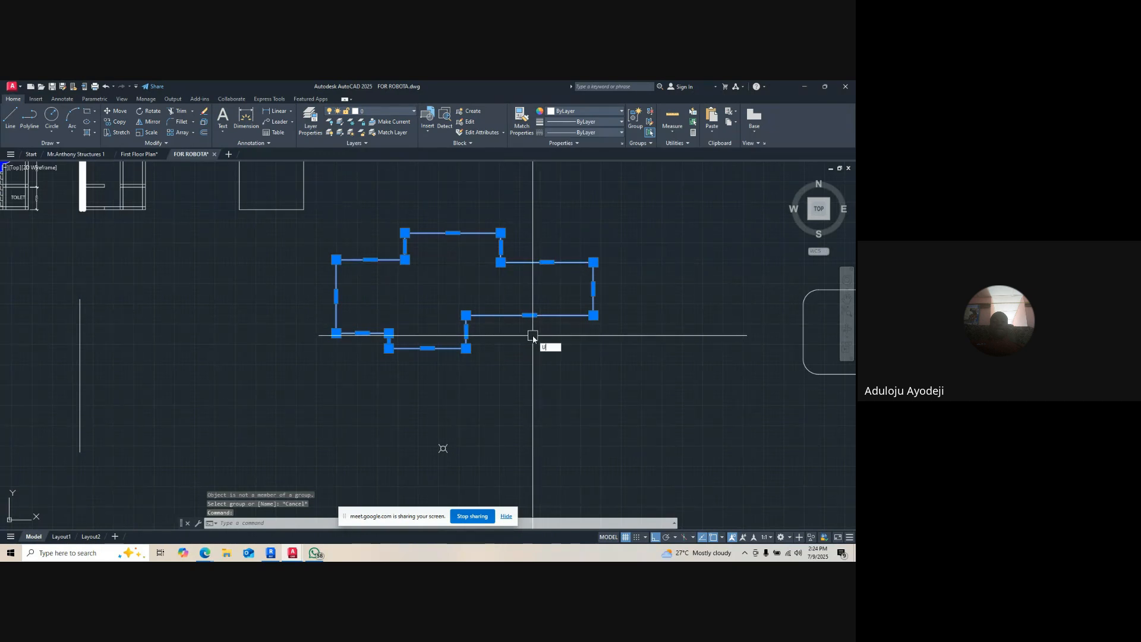
left_click(562, 364)
key("Escape")
key("Escape")
key("Escape")
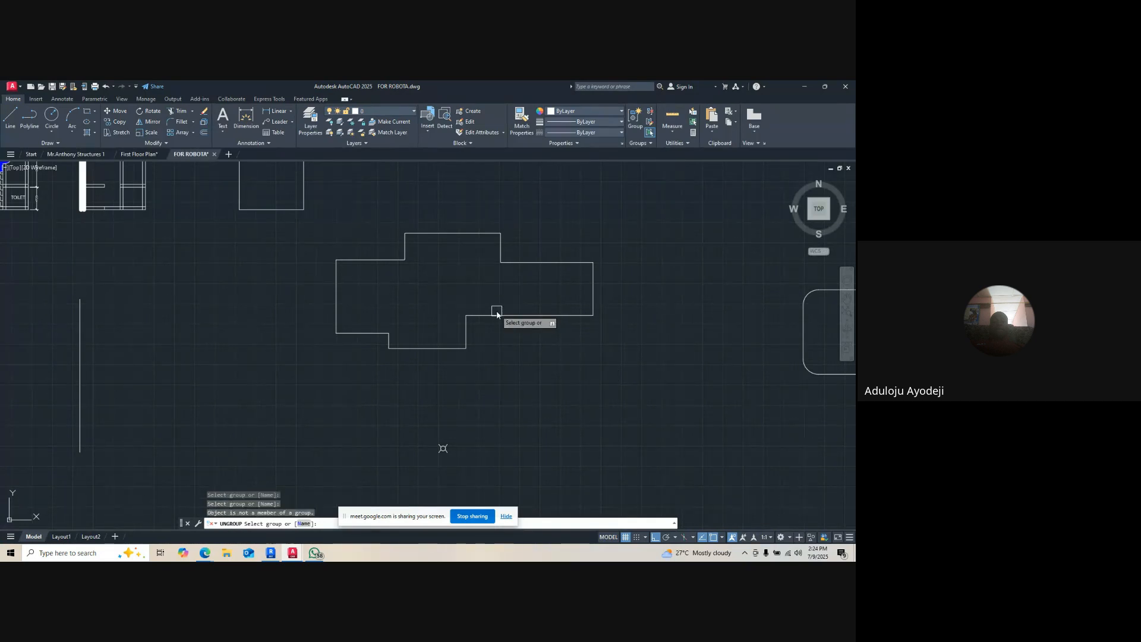
type("UN")
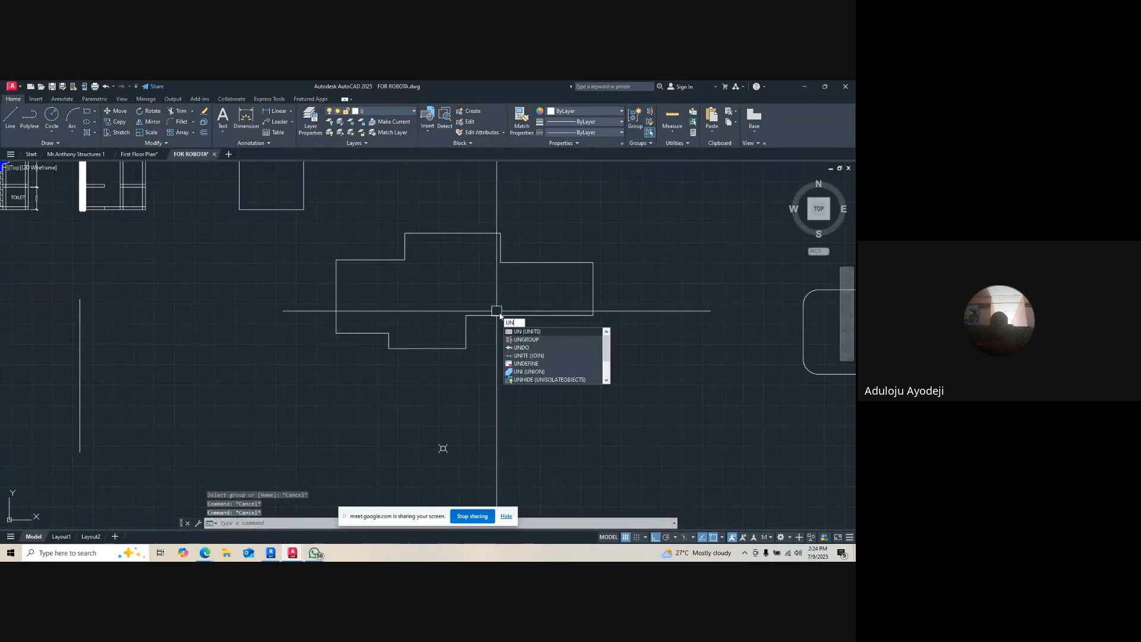
key("Return")
key("Escape")
- Try to ungroup the stepped outline, first preselected as a whole and by picking its edges, and cancel the command
left_click(511, 319)
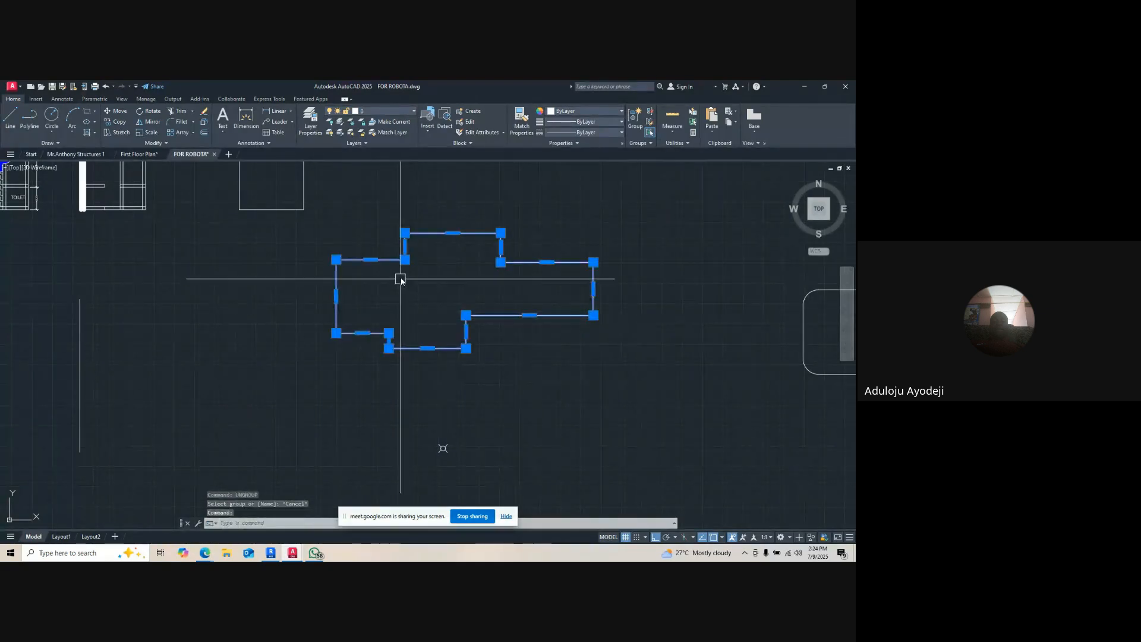
left_click(316, 176)
left_click(591, 431)
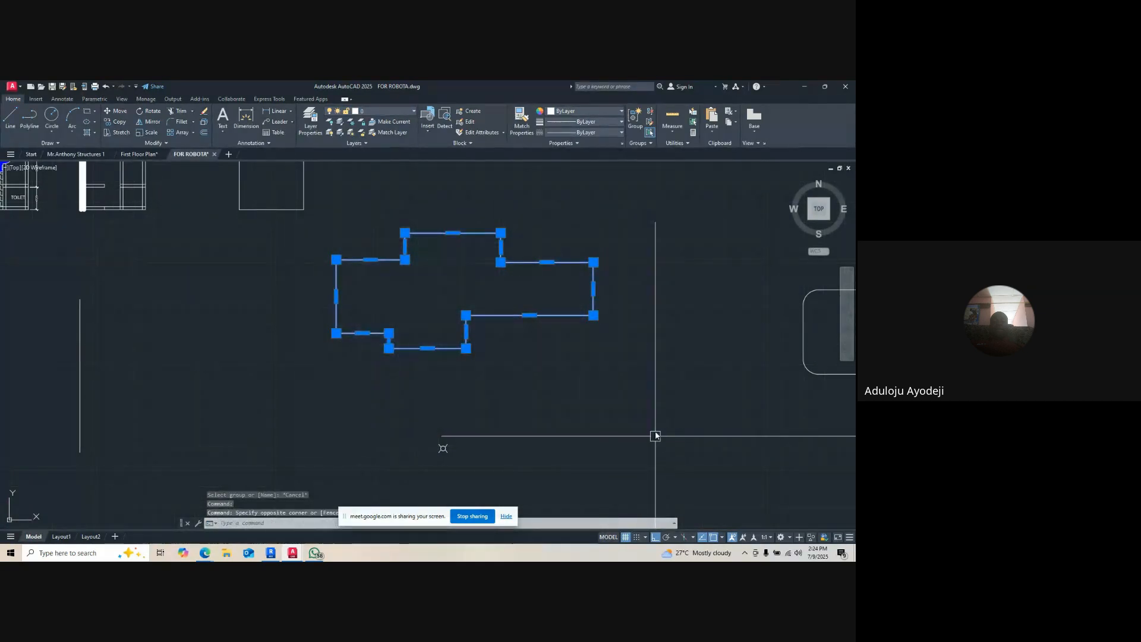
type("UN")
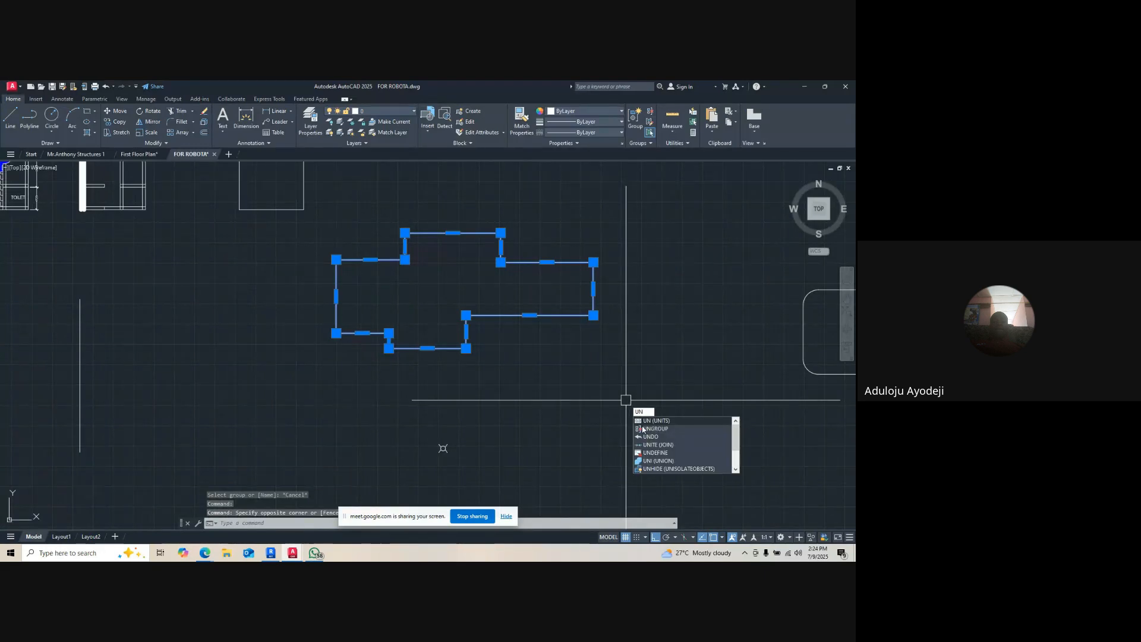
left_click(653, 429)
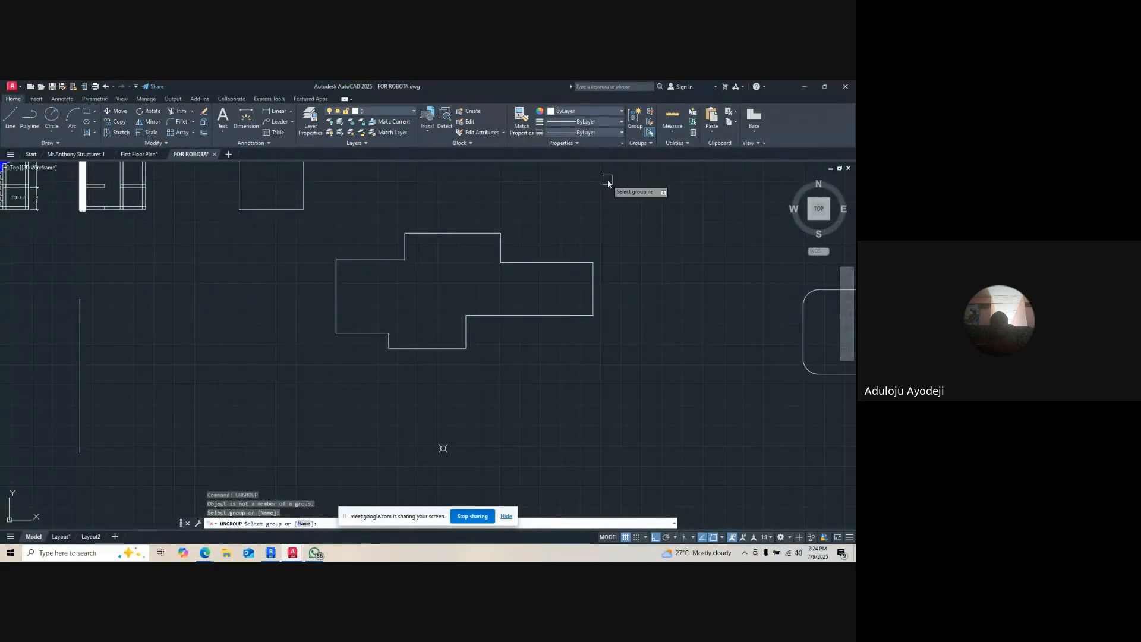
left_click(569, 264)
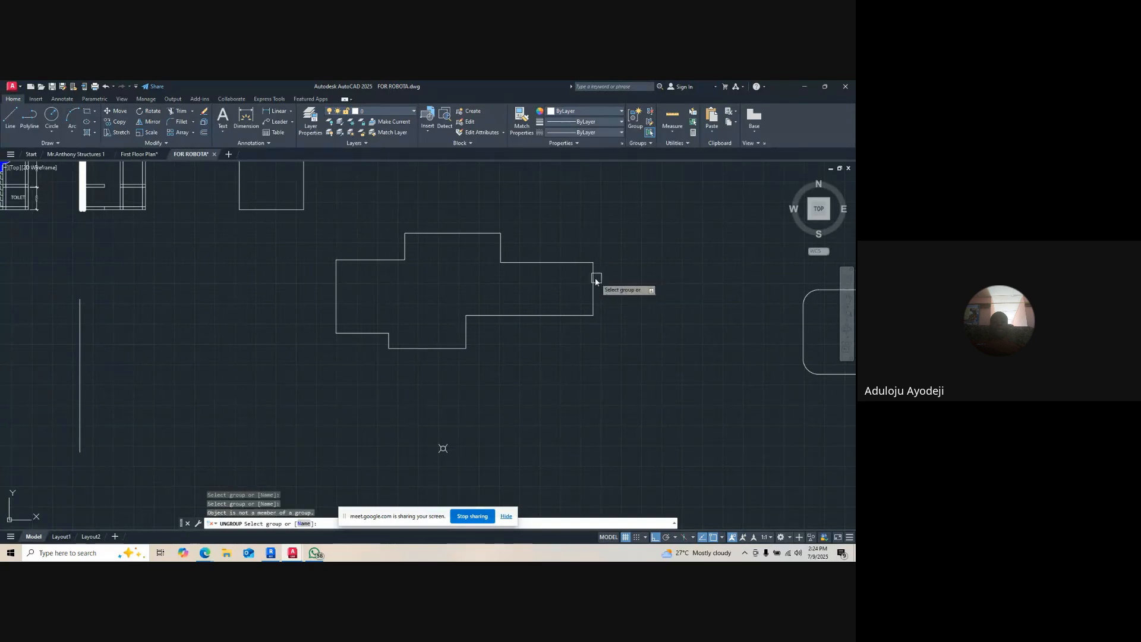
left_click(553, 311)
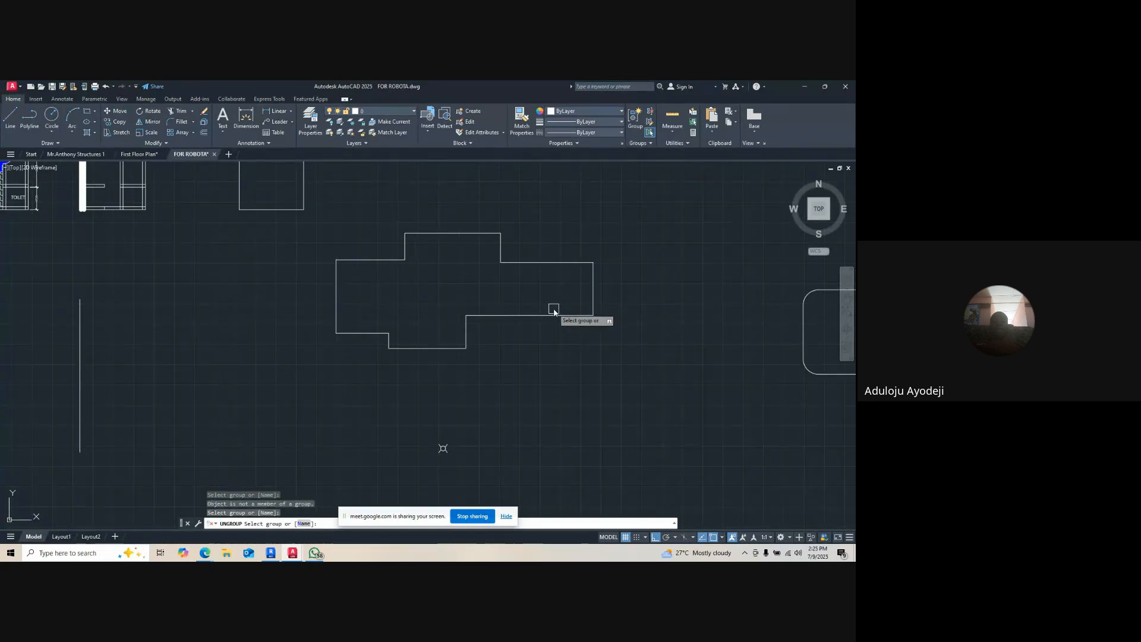
left_click(468, 321)
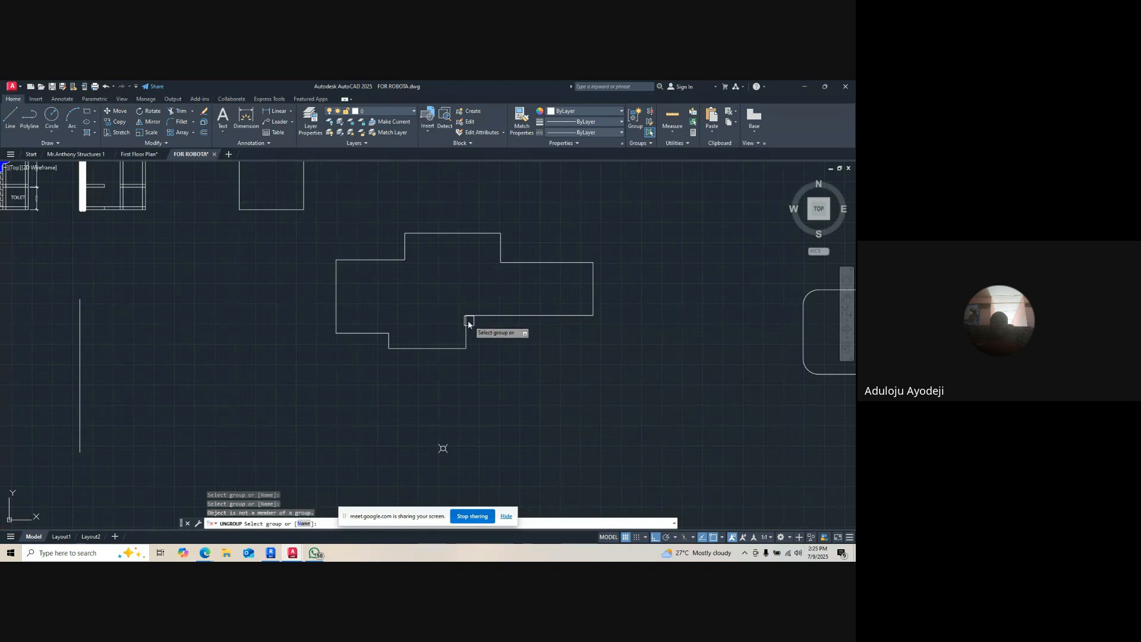
left_click(441, 341)
left_click(421, 347)
left_click(438, 191)
key("Escape")
- Select the whole stepped outline and combine it into a group
double_click(389, 260)
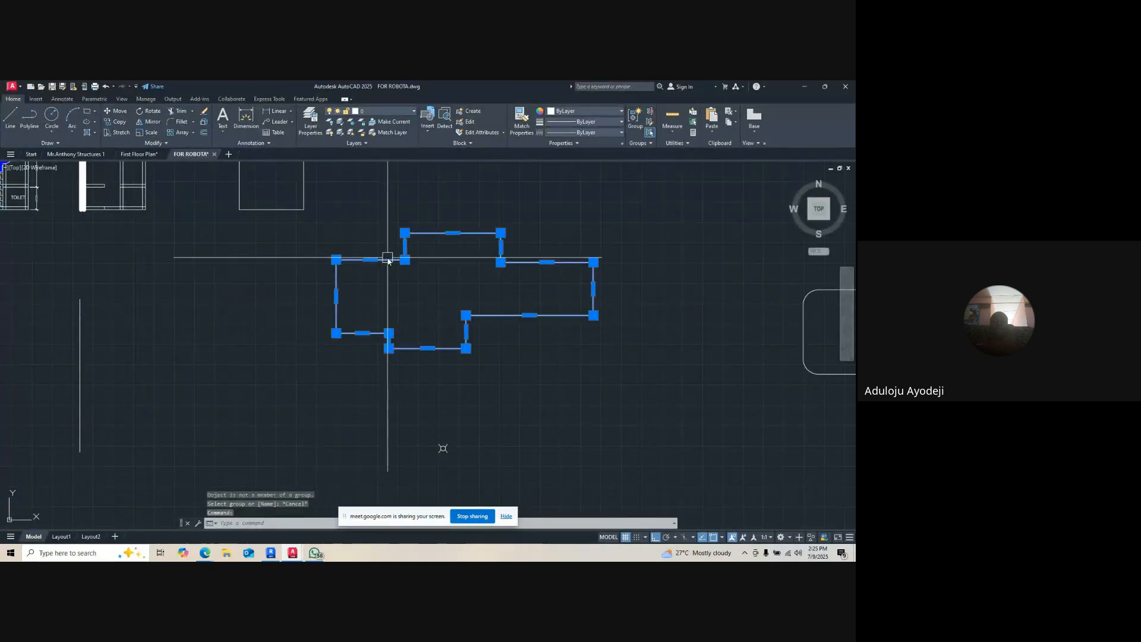
key("Escape")
left_click(666, 211)
left_click(324, 366)
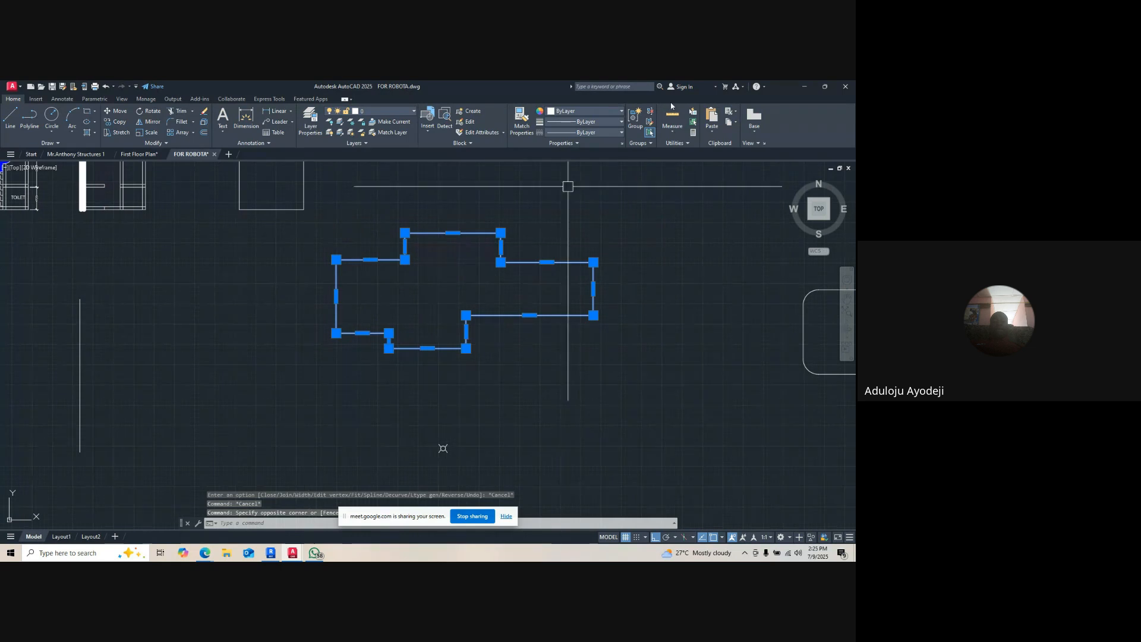
left_click(636, 122)
- Try to group the already grouped stepped outline again, and cancel the command
left_click(542, 261)
left_click(636, 122)
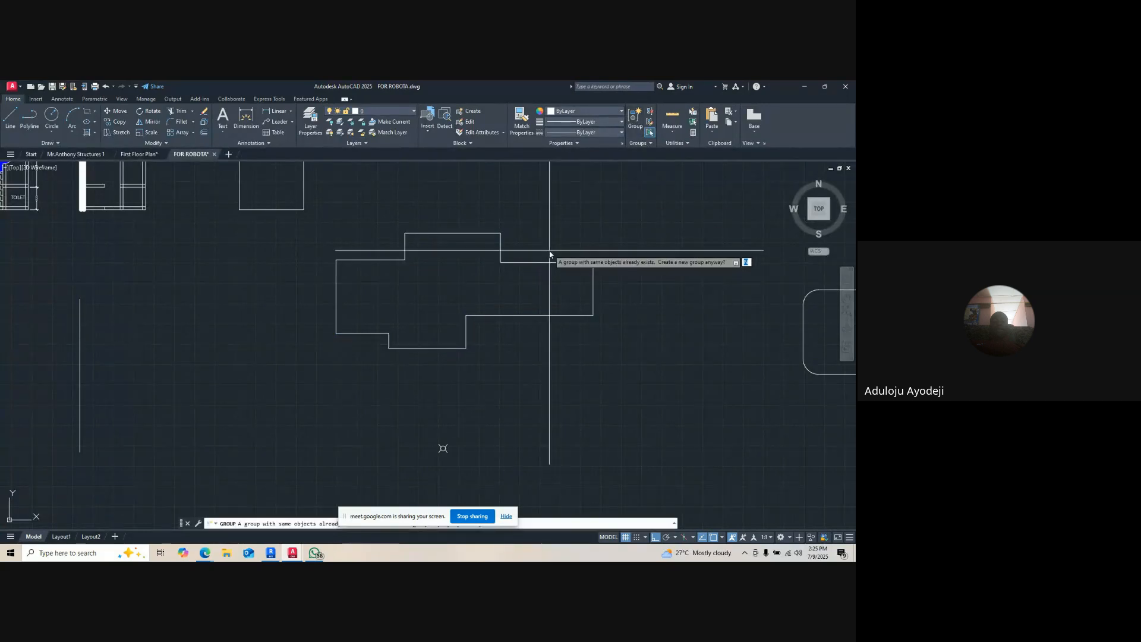
left_click(544, 259)
key("Escape")
key("Escape")
- Select the grouped stepped outline and break it up with the Ungroup command
left_click(570, 262)
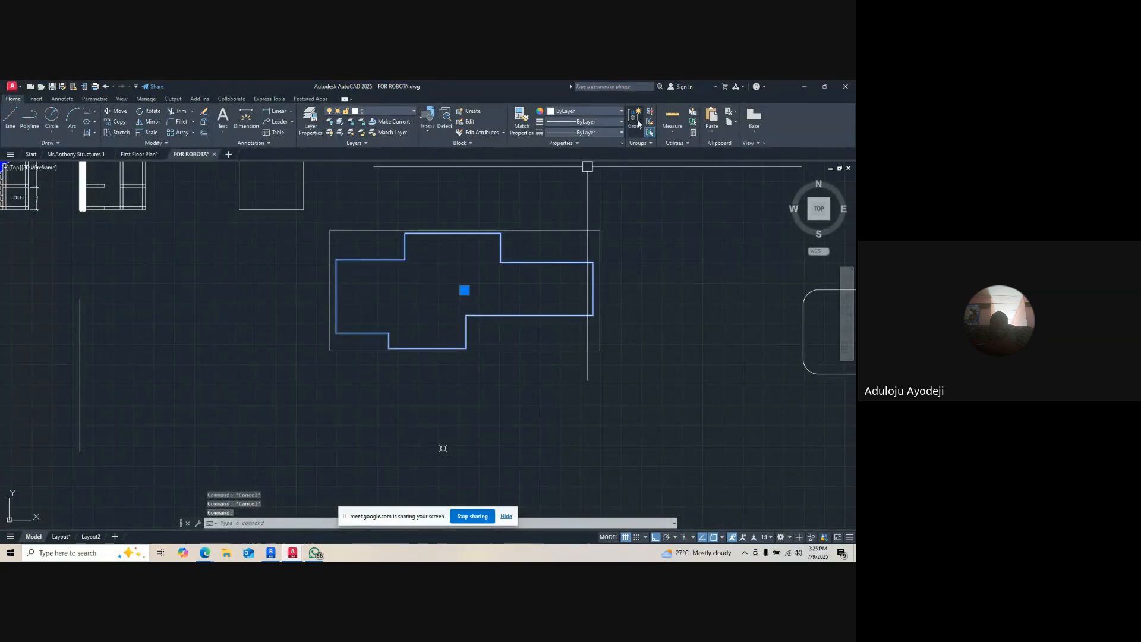
type("ungroup")
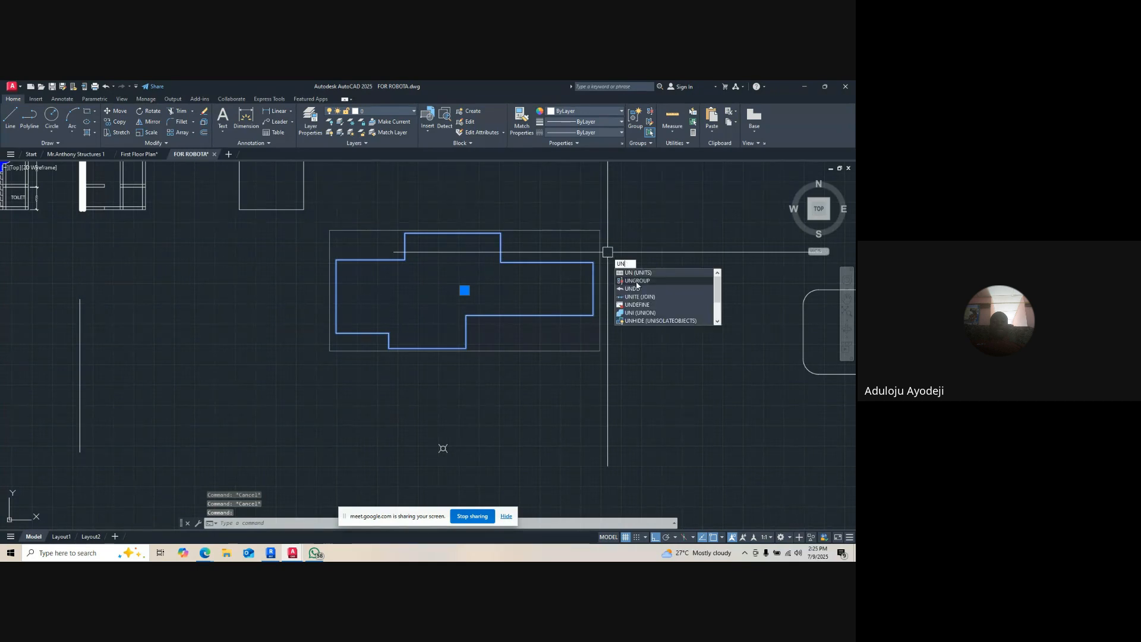
key("Return")
key("Escape")
scroll(538, 303, "down", 4)
scroll(538, 303, "up", 4)
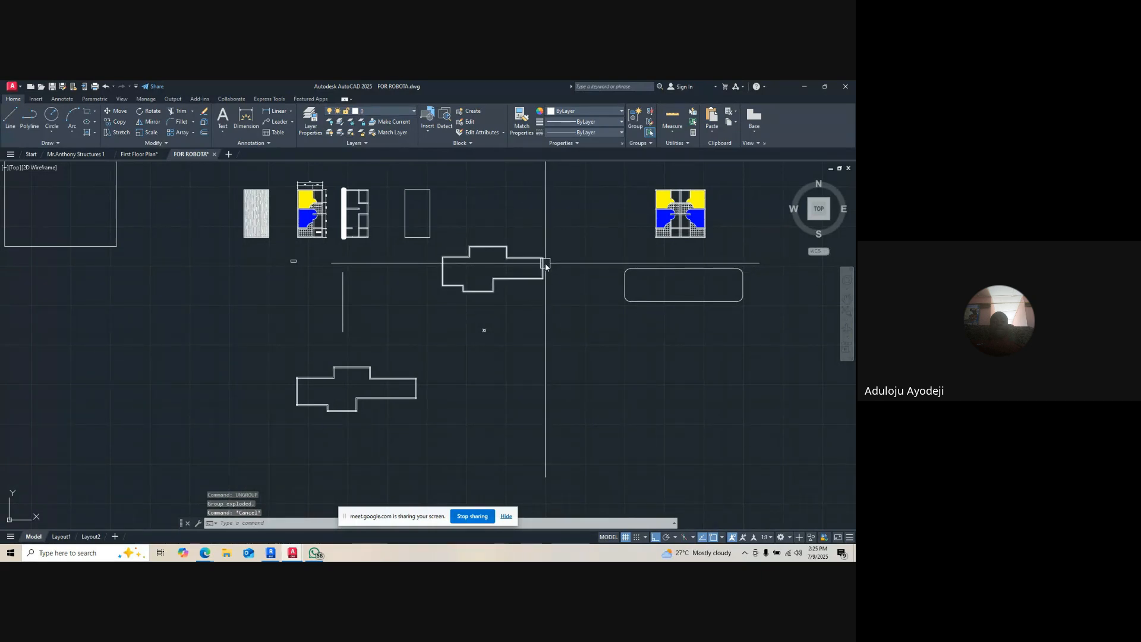
left_click(644, 274)
left_click(640, 250)
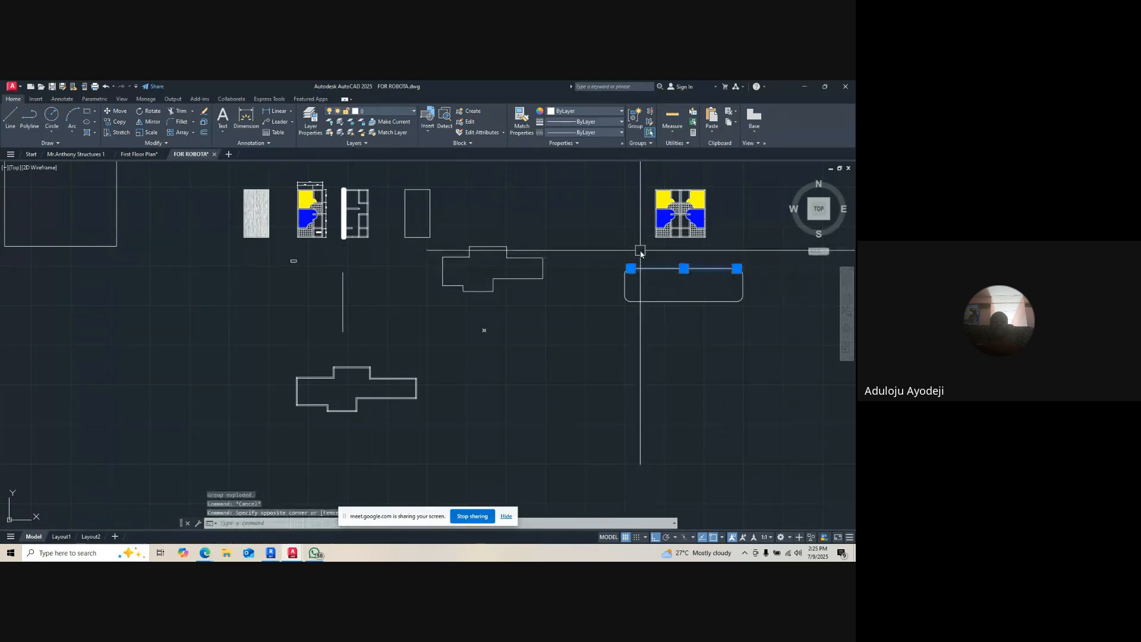
scroll(565, 275, "up", 4)
key("Escape")
- Select the small circle symbol with four diagonal lines below the stepped outline and combine it into a group
scroll(506, 234, "up", 4)
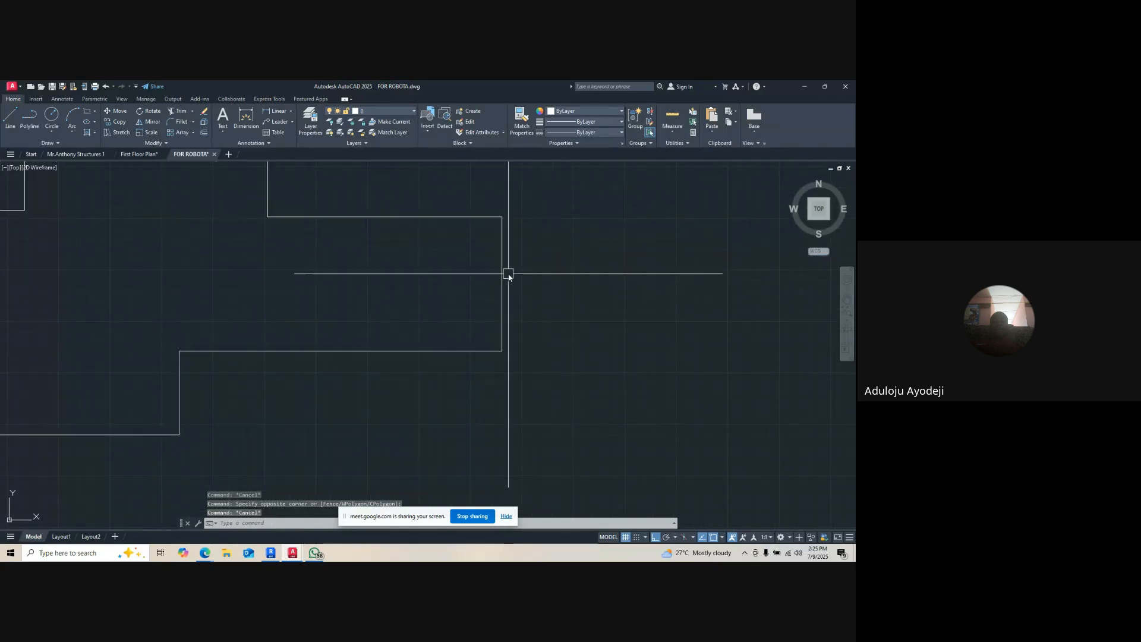
scroll(547, 305, "down", 3)
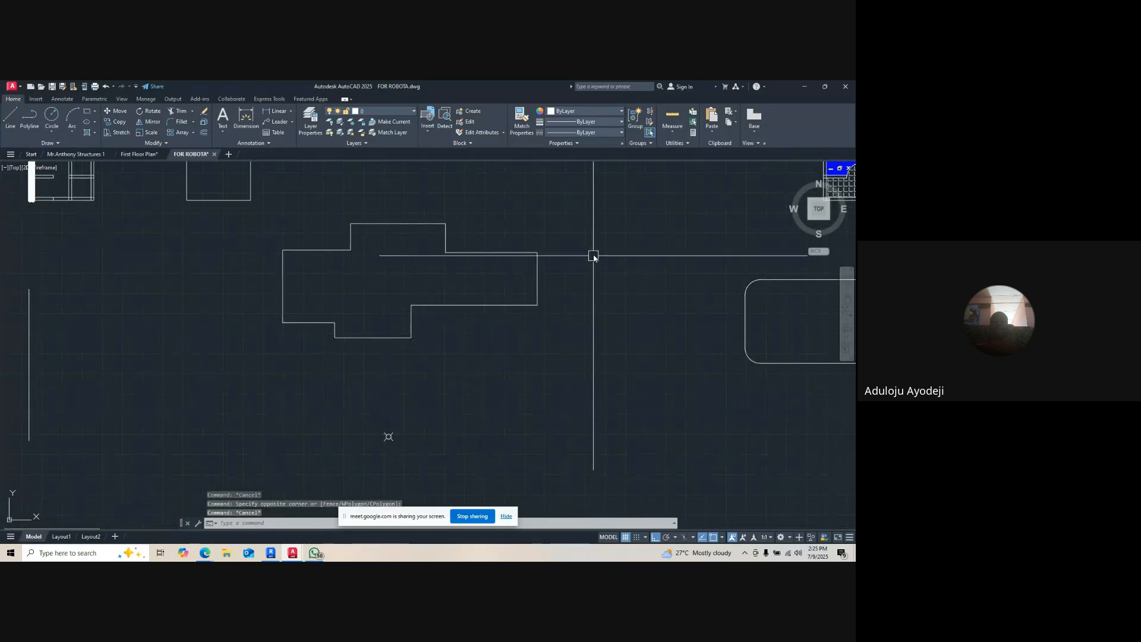
scroll(377, 476, "up", 4)
left_click(455, 319)
left_click(356, 410)
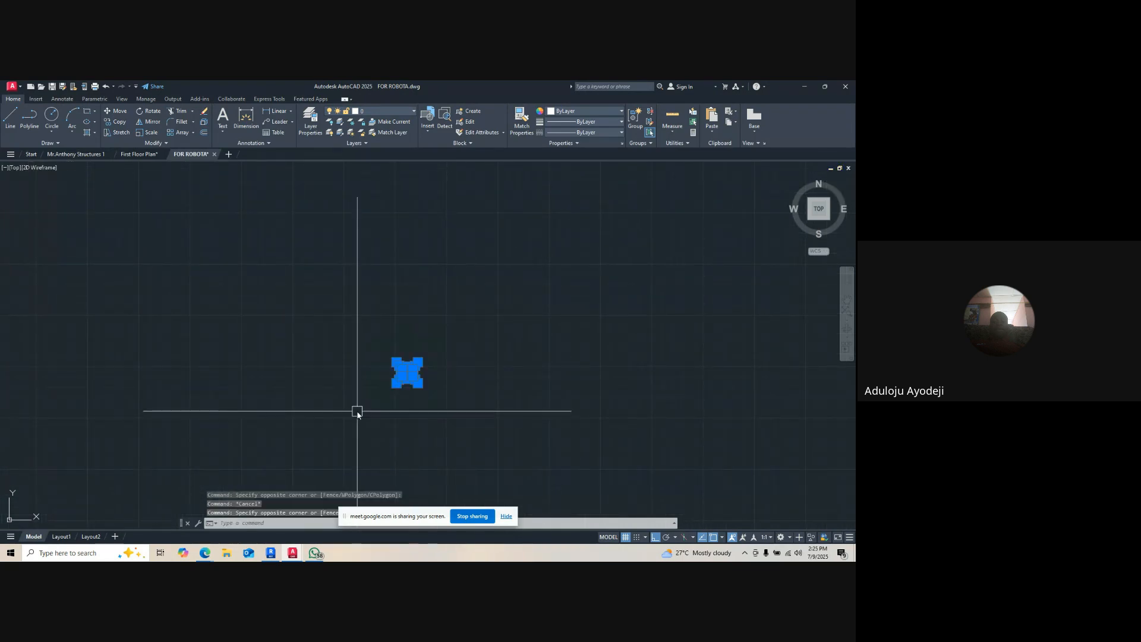
left_click(634, 116)
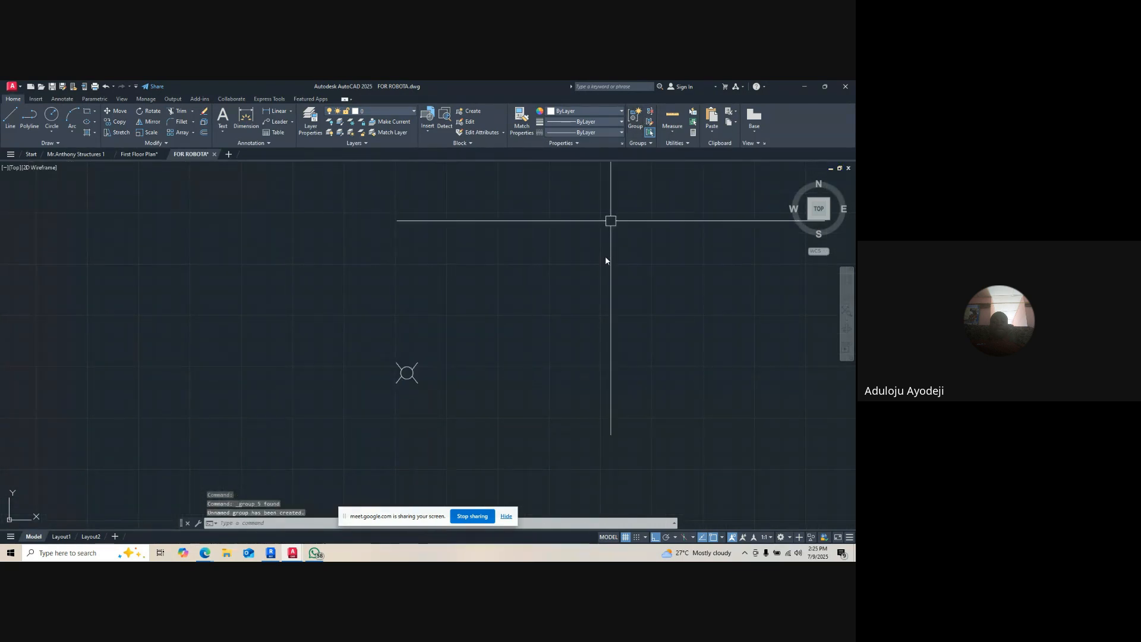
- Try twice to group the already grouped circle symbol again, and cancel the command each time
scroll(400, 359, "up", 2)
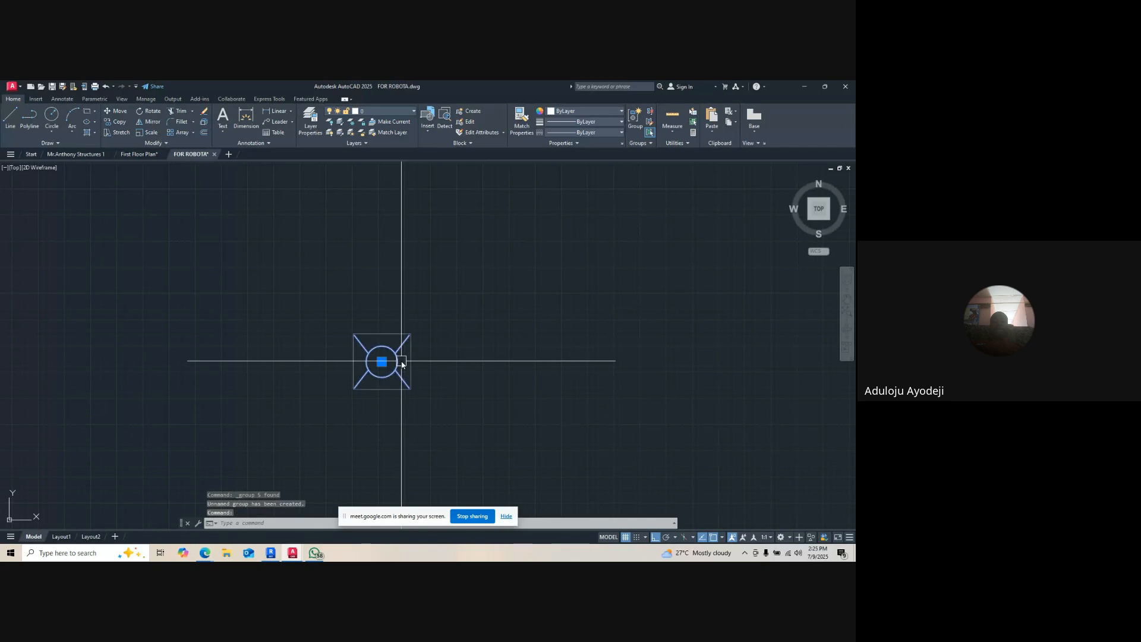
left_click(636, 119)
key("Escape")
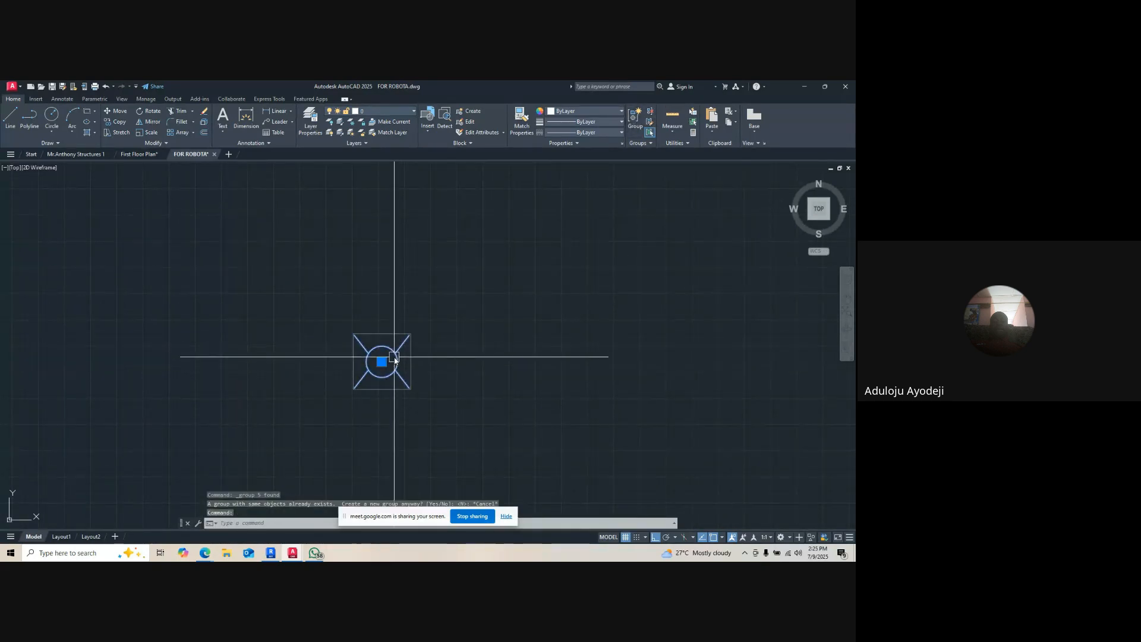
left_click(634, 116)
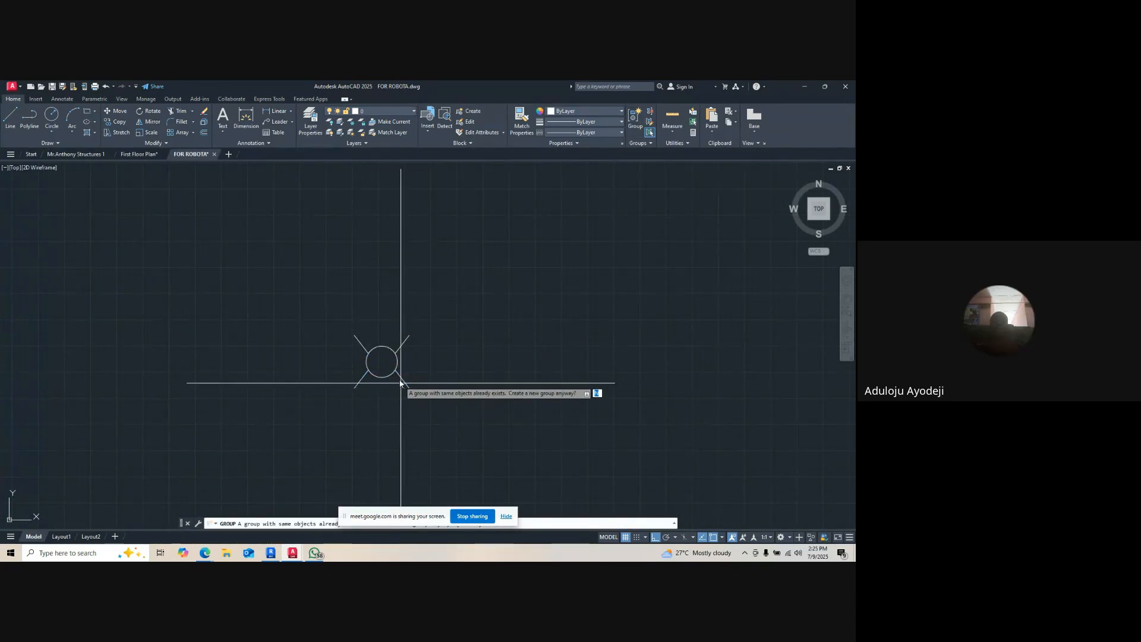
key("Escape")
- Look at the Group Manager and Group Bounding Box options for the selected circle symbol, and clear the selection
left_click(382, 362)
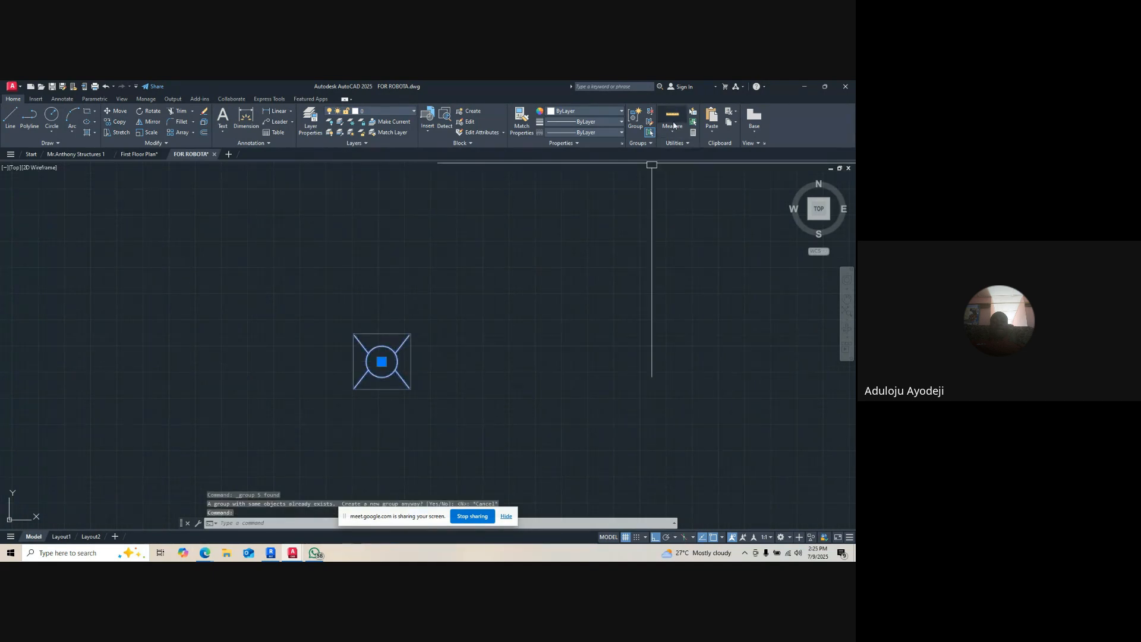
left_click(650, 143)
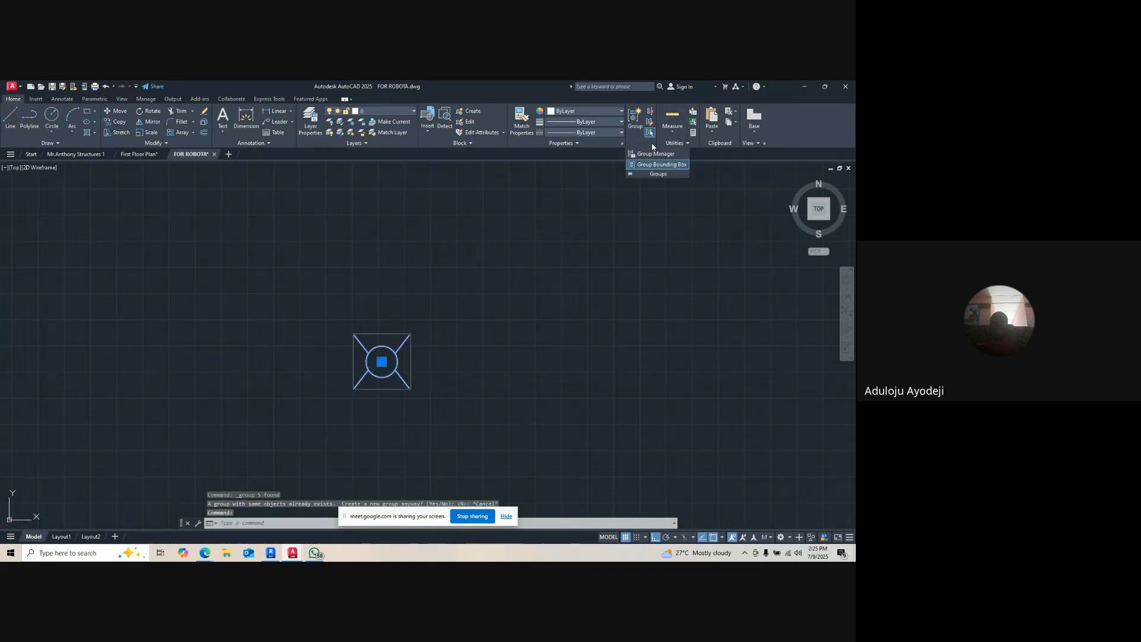
left_click(655, 180)
left_click(656, 179)
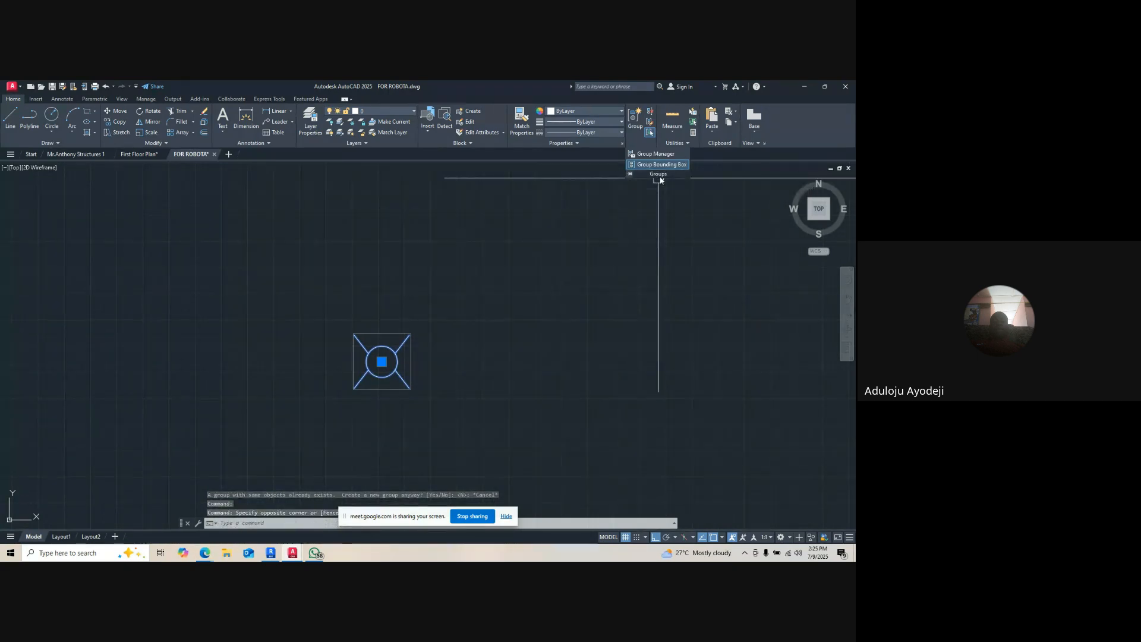
key("Escape")
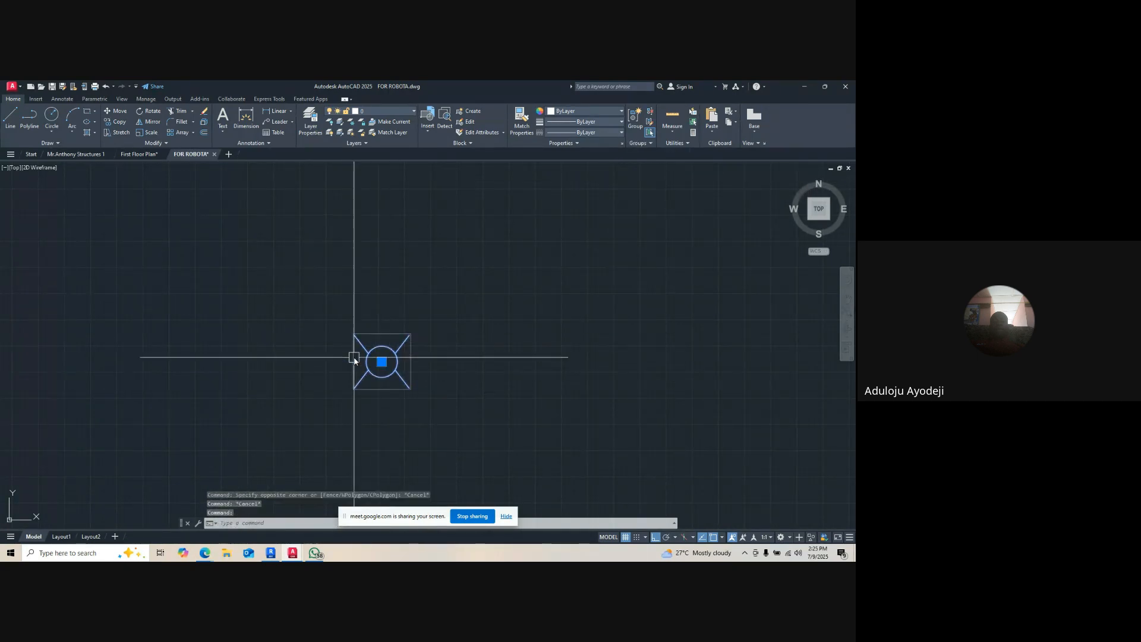
type("u")
key("Escape")
key("Escape")
left_click(380, 349)
scroll(378, 367, "up", 6)
scroll(390, 341, "down", 4)
key("Escape")
scroll(403, 329, "down", 6)
scroll(393, 346, "up", 8)
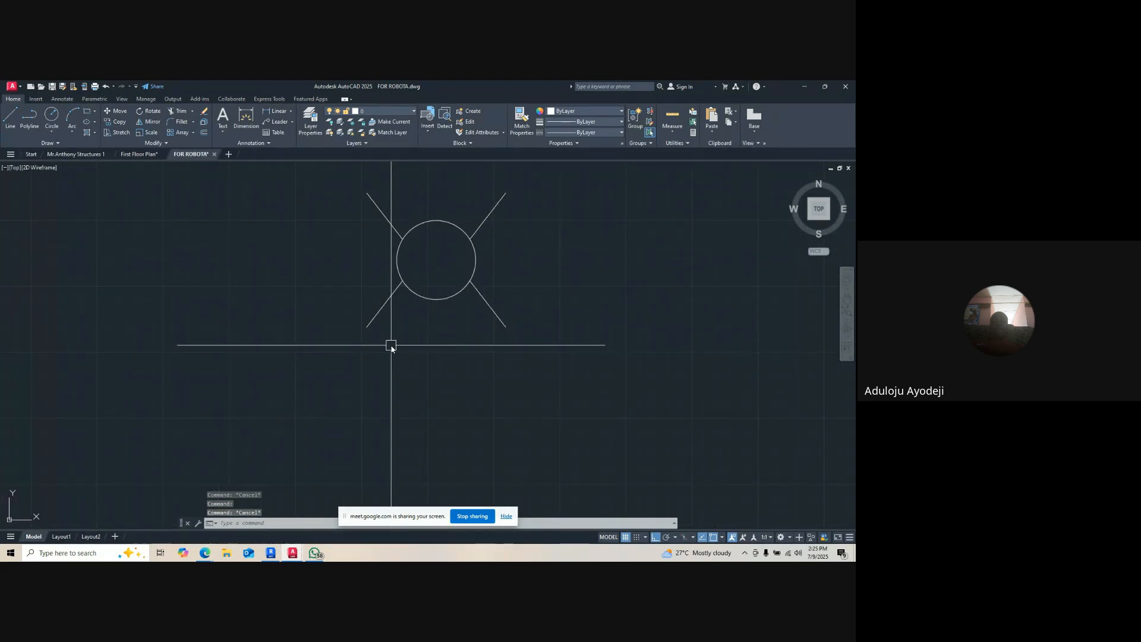
scroll(425, 309, "down", 4)
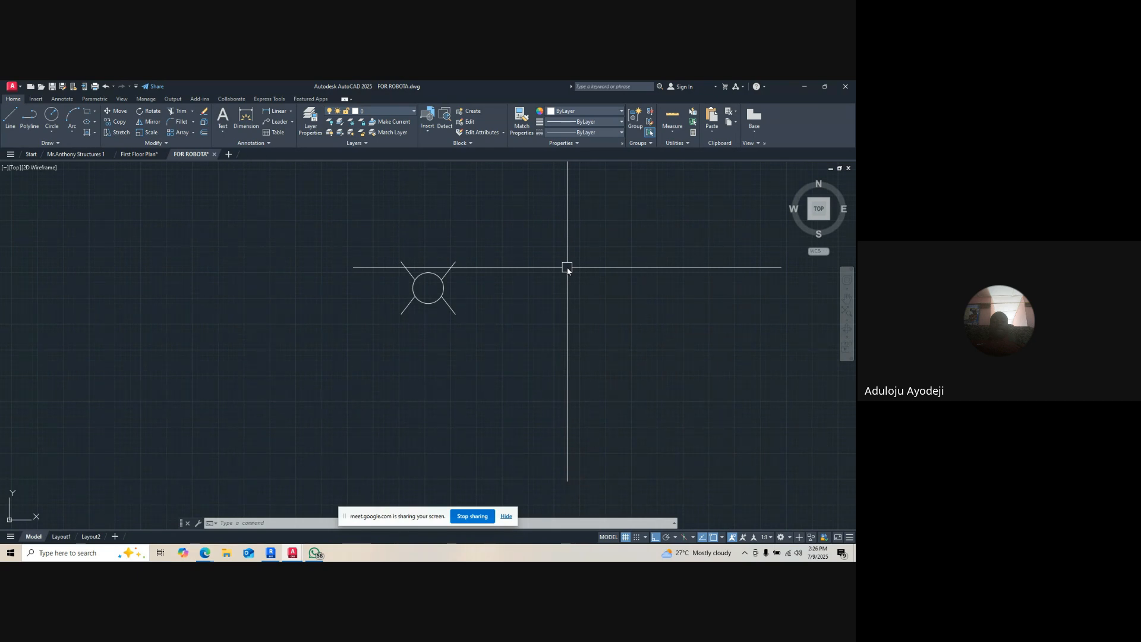
- Copy the coloured floor plan containing the TOILET room to the empty area left of the striped rectangle
scroll(509, 265, "down", 6)
scroll(365, 230, "up", 5)
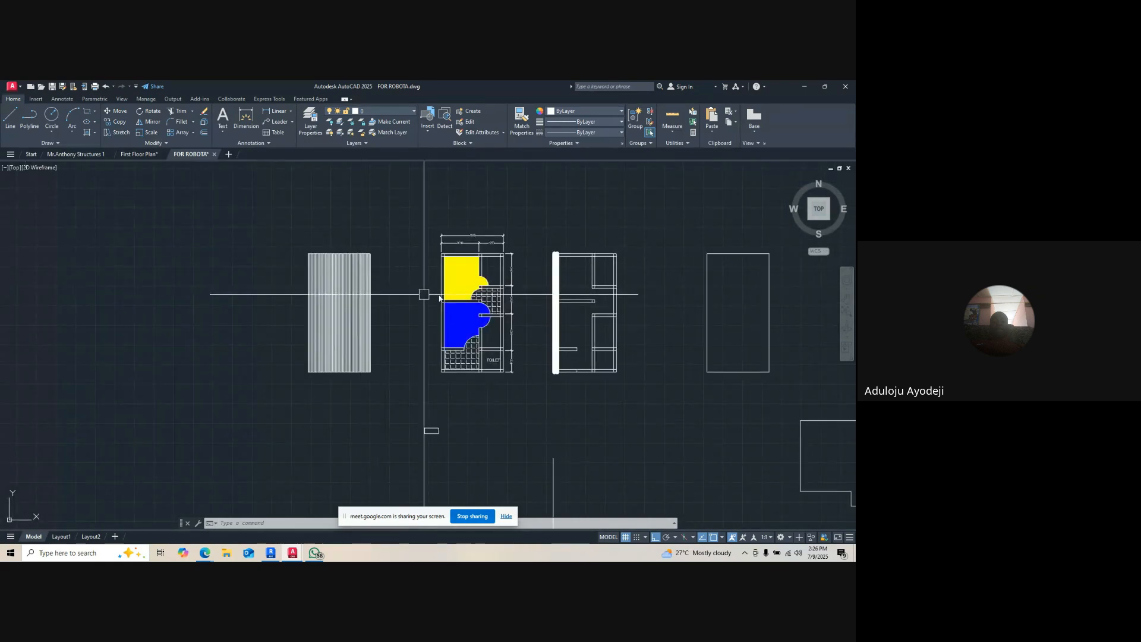
scroll(517, 375, "up", 3)
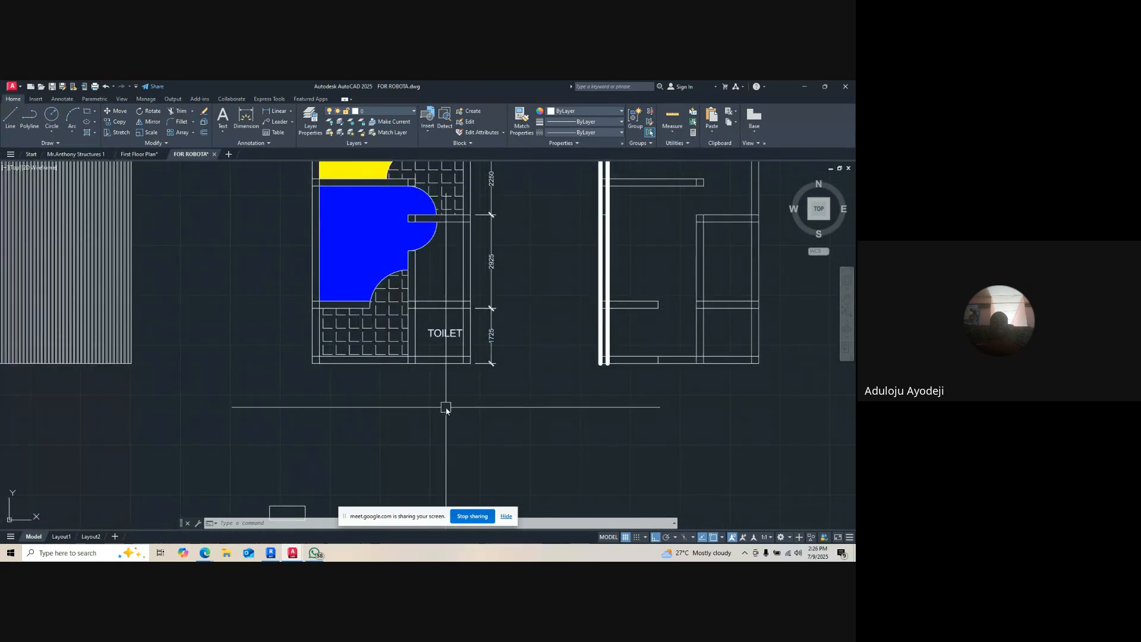
scroll(446, 407, "down", 3)
scroll(442, 291, "up", 3)
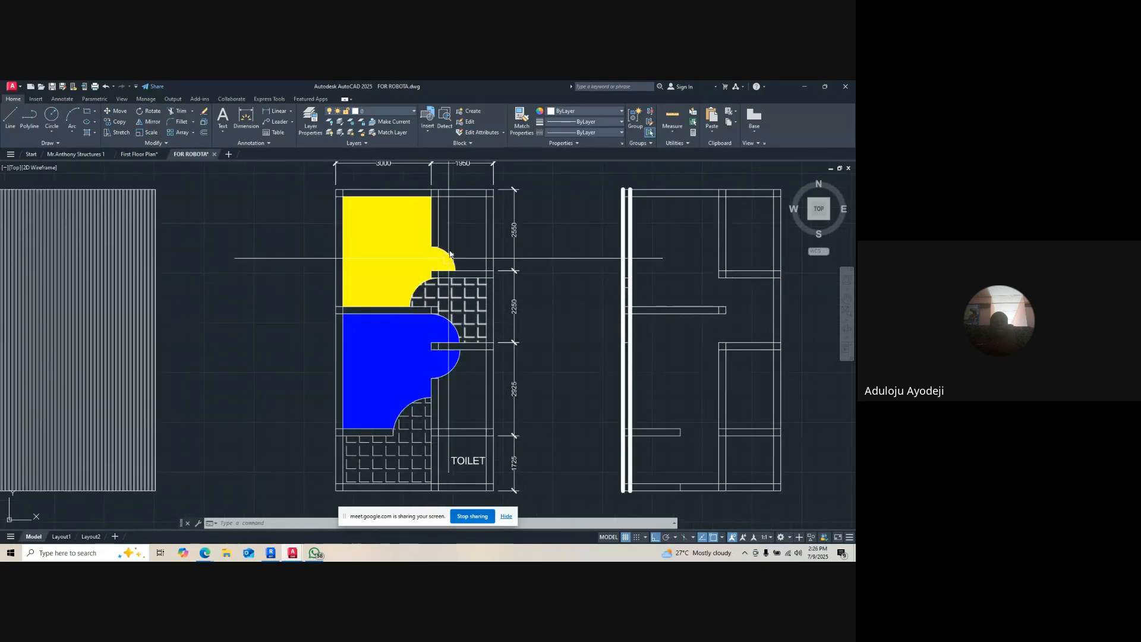
scroll(387, 266, "down", 3)
left_click(333, 183)
left_click(451, 379)
type("co")
key("space")
left_click(438, 355)
scroll(458, 355, "down", 4)
left_click(334, 373)
key("Escape")
- Erase the dimensions above and beside the copied floor plan
scroll(331, 328, "up", 6)
scroll(364, 233, "up", 2)
left_click(344, 230)
left_click(309, 372)
type("e")
key("space")
left_click(306, 234)
left_click(138, 206)
type("e")
key("space")
- Erase the remaining dimensions along the right side of the copied floor plan
scroll(258, 208, "down", 4)
left_click(288, 272)
left_click(272, 331)
type("e")
key("space")
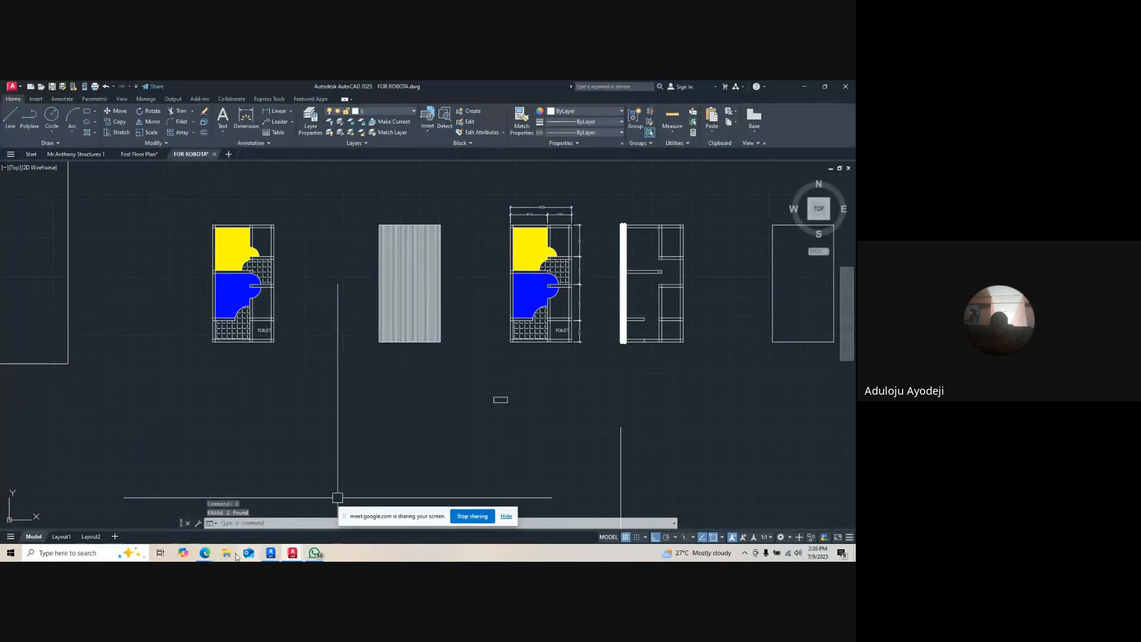
- Switch to the Google Meet call to check the in-call messages, and return to the FOR ROBOTA drawing
mouse_move(205, 552)
left_click(169, 511)
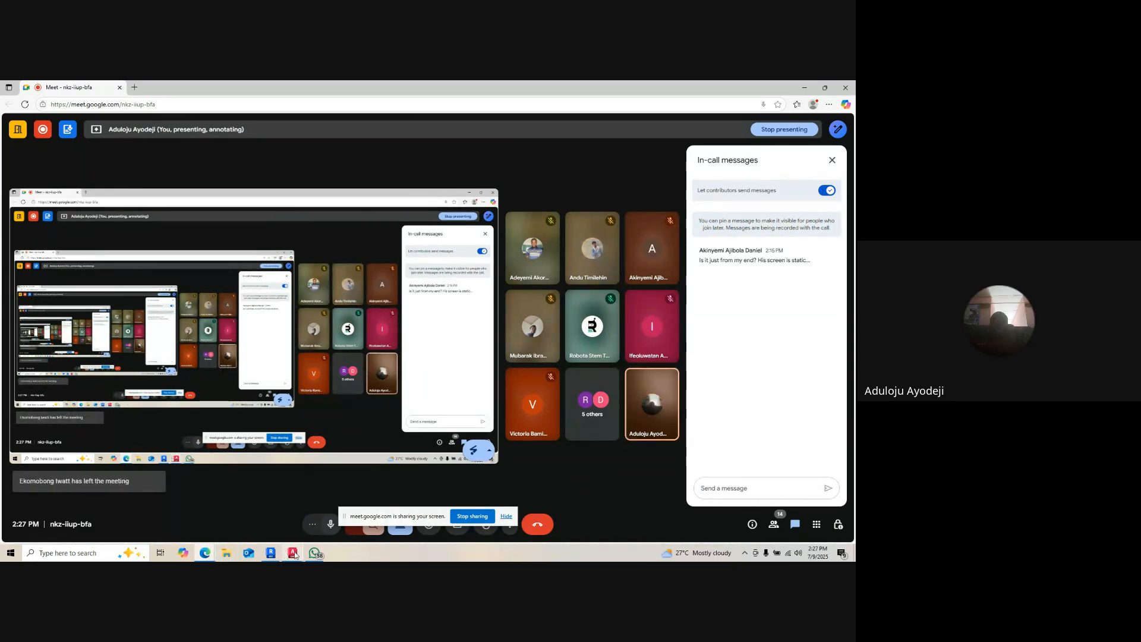
mouse_move(293, 557)
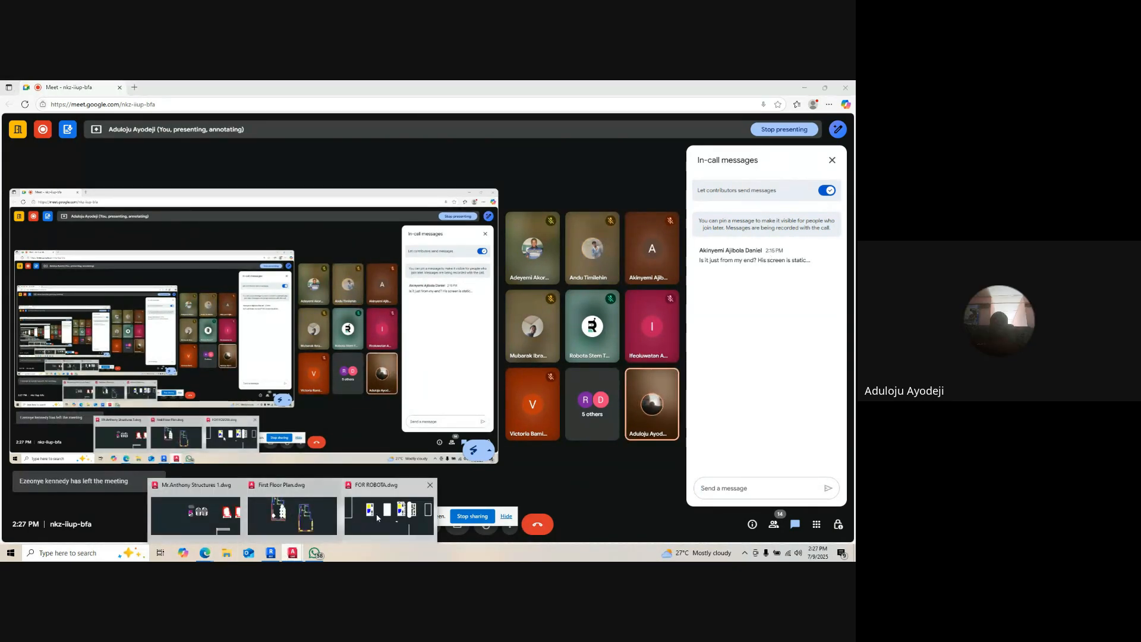
left_click(378, 518)
- Erase the yellow and blue fills from the copied floor plan
scroll(237, 241, "up", 2)
left_click(232, 245)
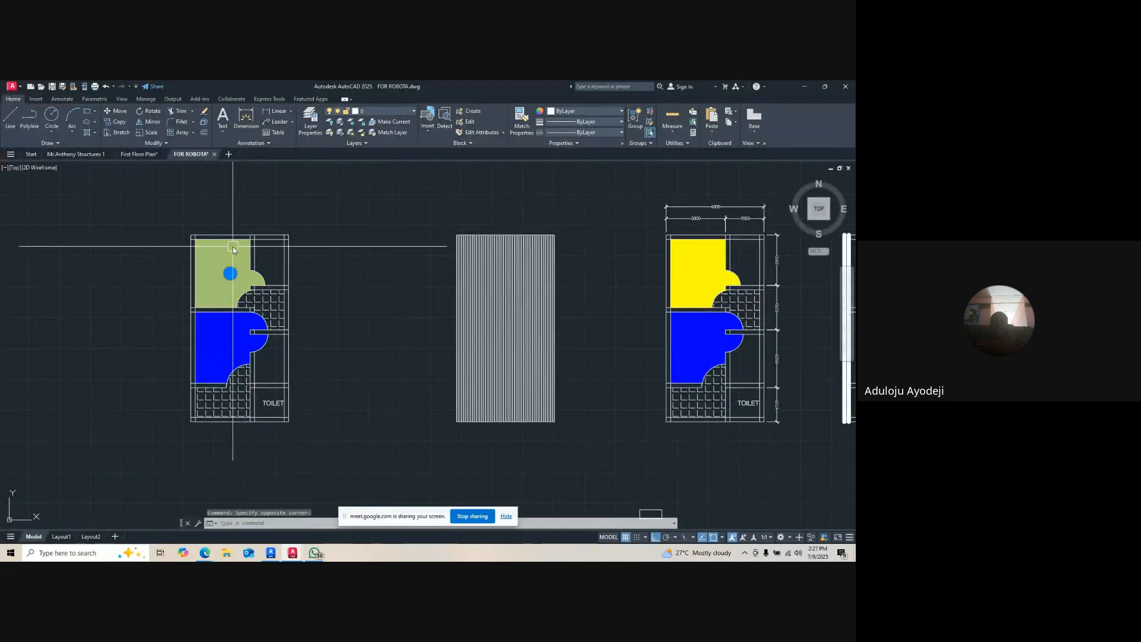
key("Return")
left_click(212, 337)
type("e")
key("Return")
key("Escape")
key("Escape")
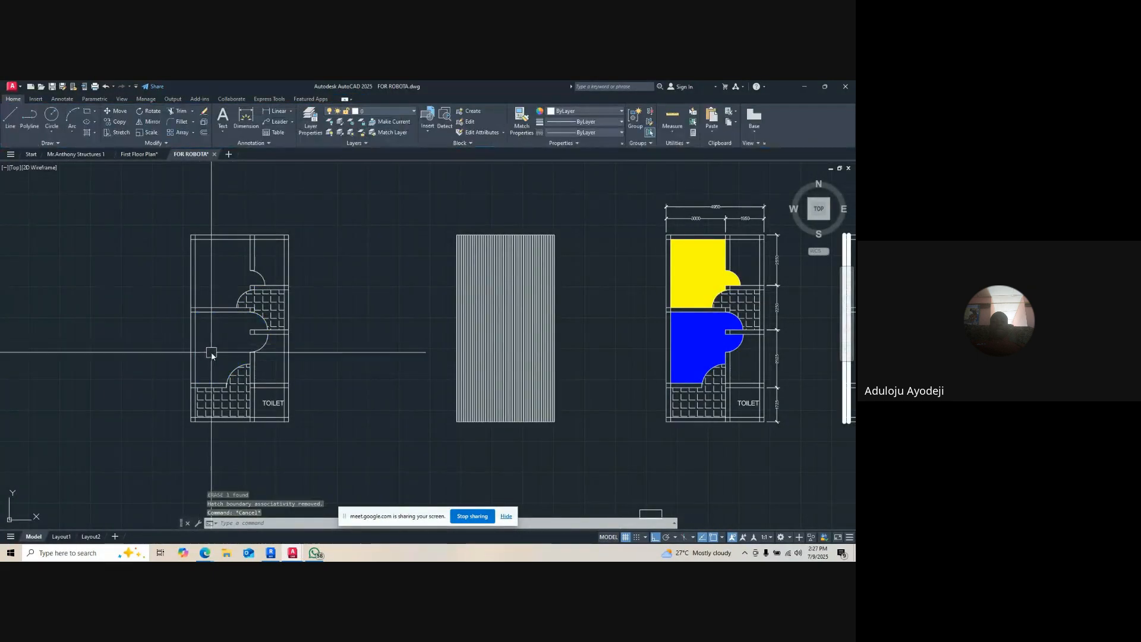
- Erase the tile hatch from the room beside TOILET in the copied floor plan
scroll(174, 373, "up", 4)
scroll(269, 380, "down", 2)
left_click(299, 346)
key("Delete")
left_click(356, 351)
left_click(362, 441)
key("Escape")
key("Escape")
- Copy the TOILET label straight across into the neighbouring room and change the copy's text to ENTRANCE
left_click(384, 338)
left_click(356, 372)
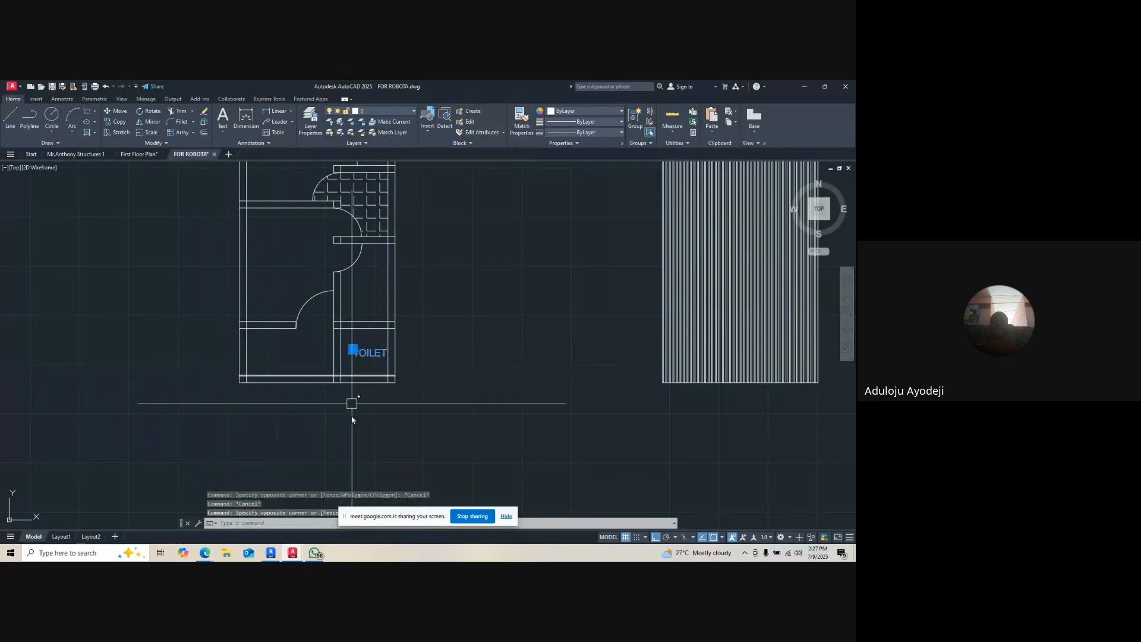
type("co")
key("Return")
left_click(366, 416)
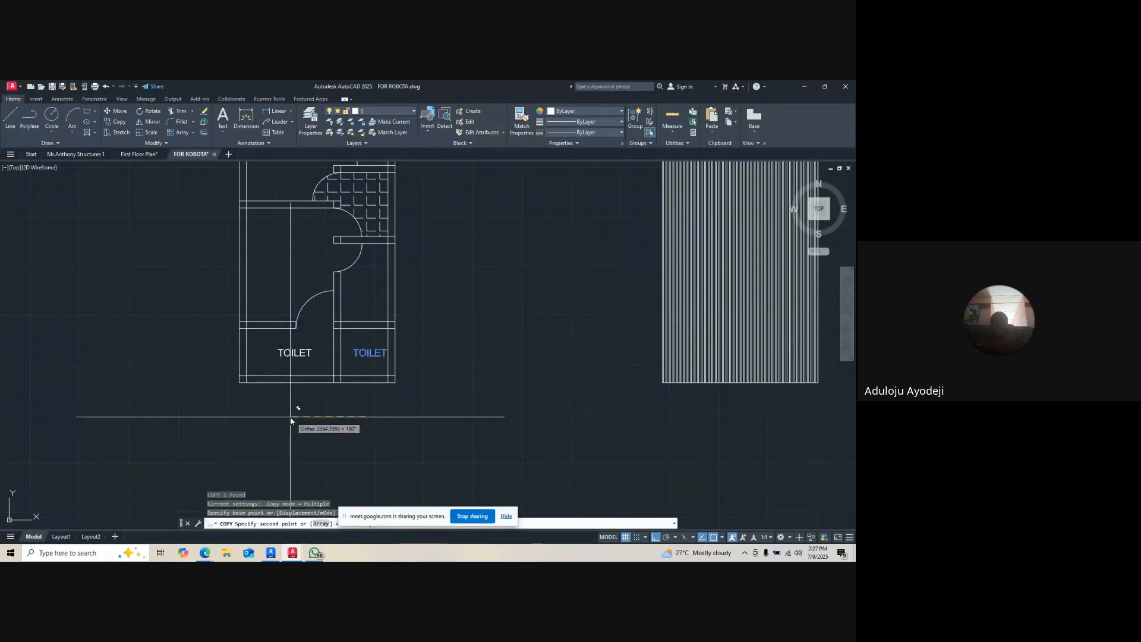
left_click(290, 421)
key("Escape")
double_click(292, 355)
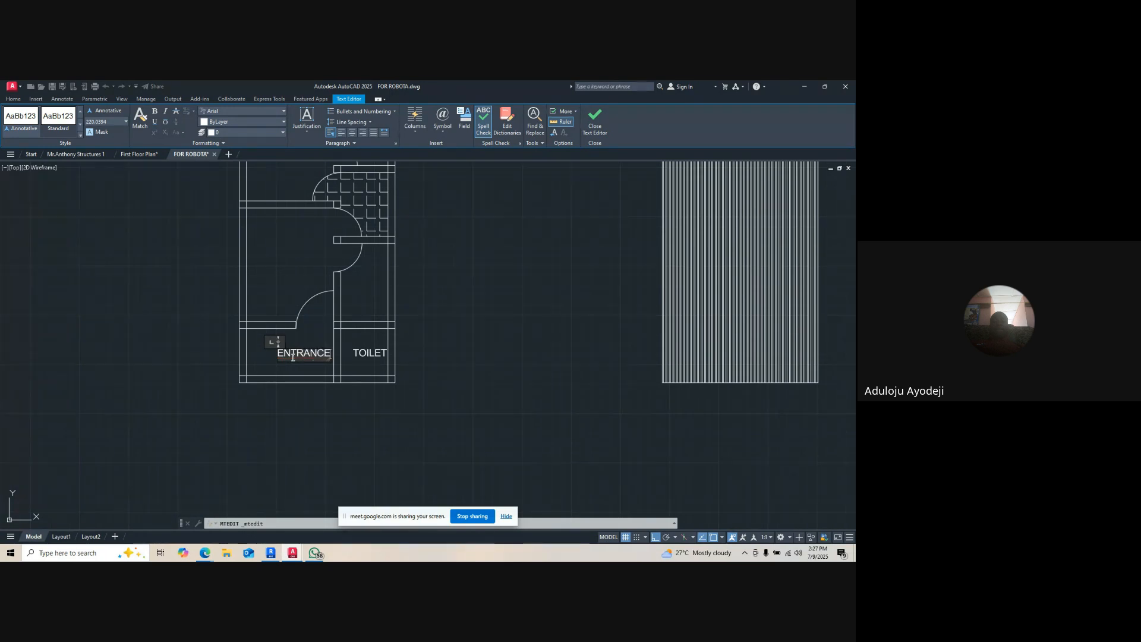
left_click(284, 398)
key("Escape")
- Copy the ENTRANCE label up into the room above it and change the copy's text to LOUNGE
left_click(301, 355)
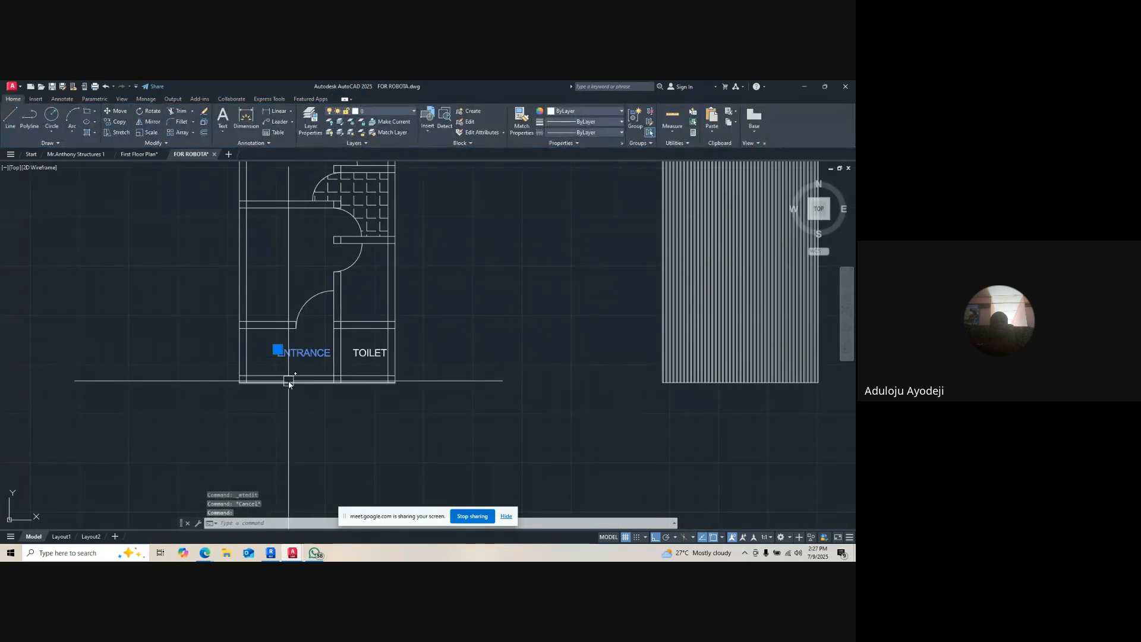
key("Return")
left_click(296, 349)
left_click(279, 265)
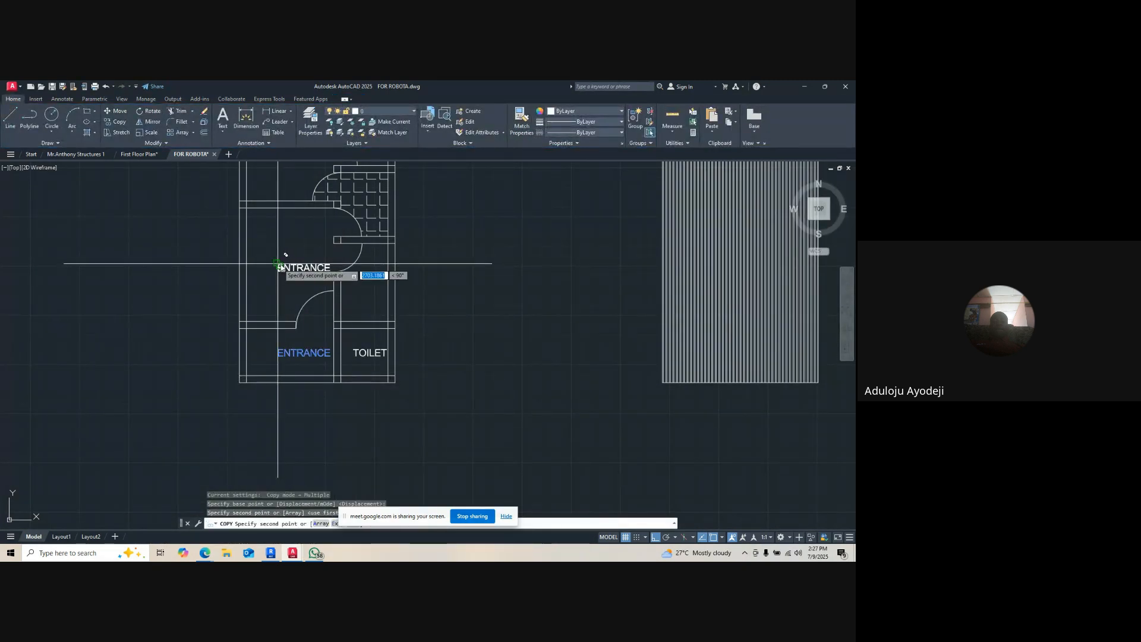
key("Escape")
left_click(287, 266)
double_click(287, 268)
type("LOUNGE")
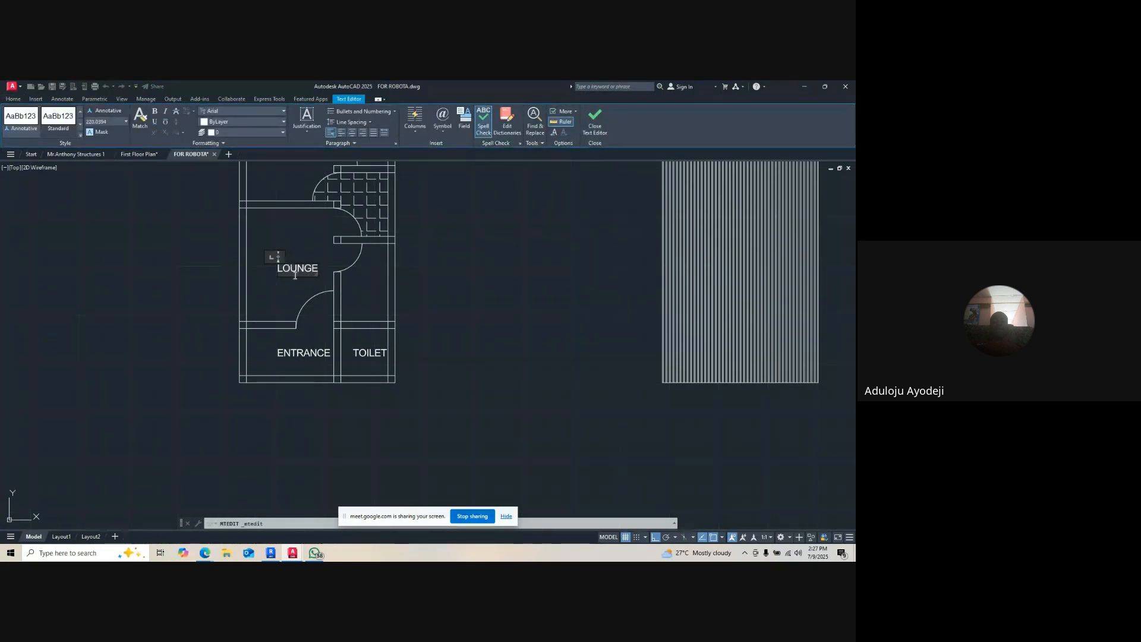
key("Escape")
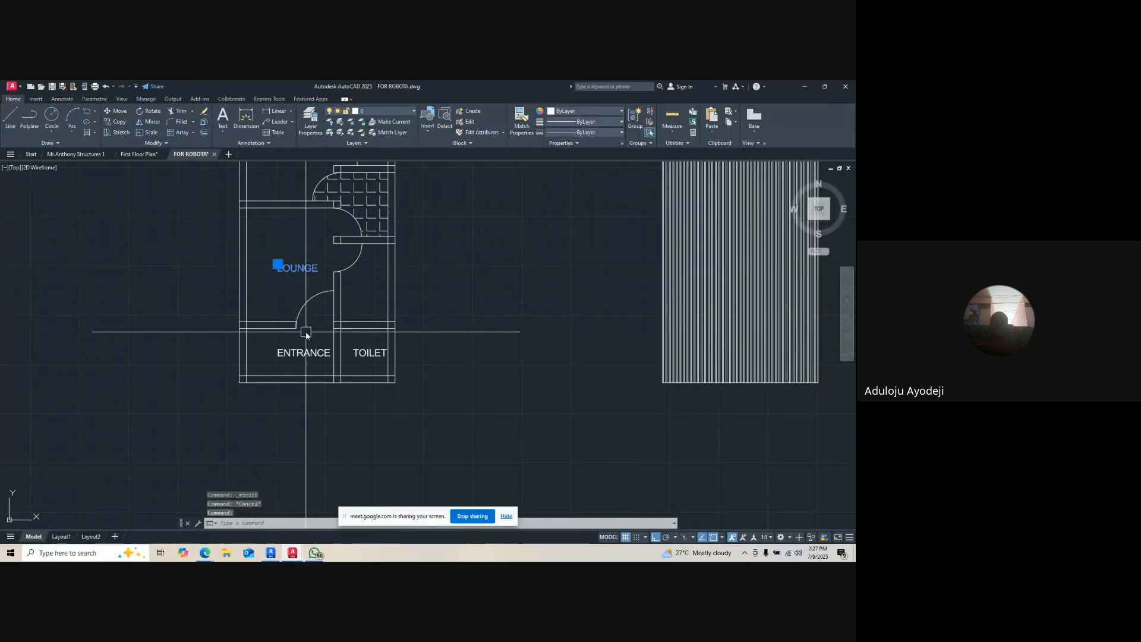
- Copy the LOUNGE label straight across into the narrow room above TOILET
left_click(421, 286)
scroll(422, 289, "up", 2)
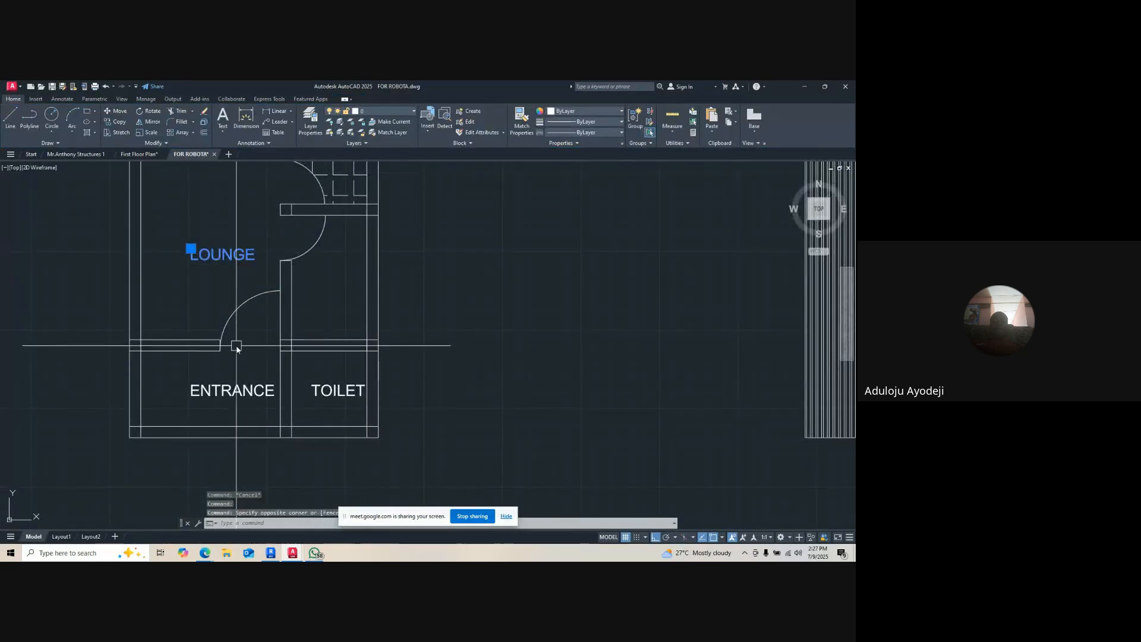
key("space")
left_click(192, 258)
left_click(310, 300)
key("Escape")
- Move the copied LOUNGE label down clear of the door arc and slightly left within the narrow room
left_click(334, 256)
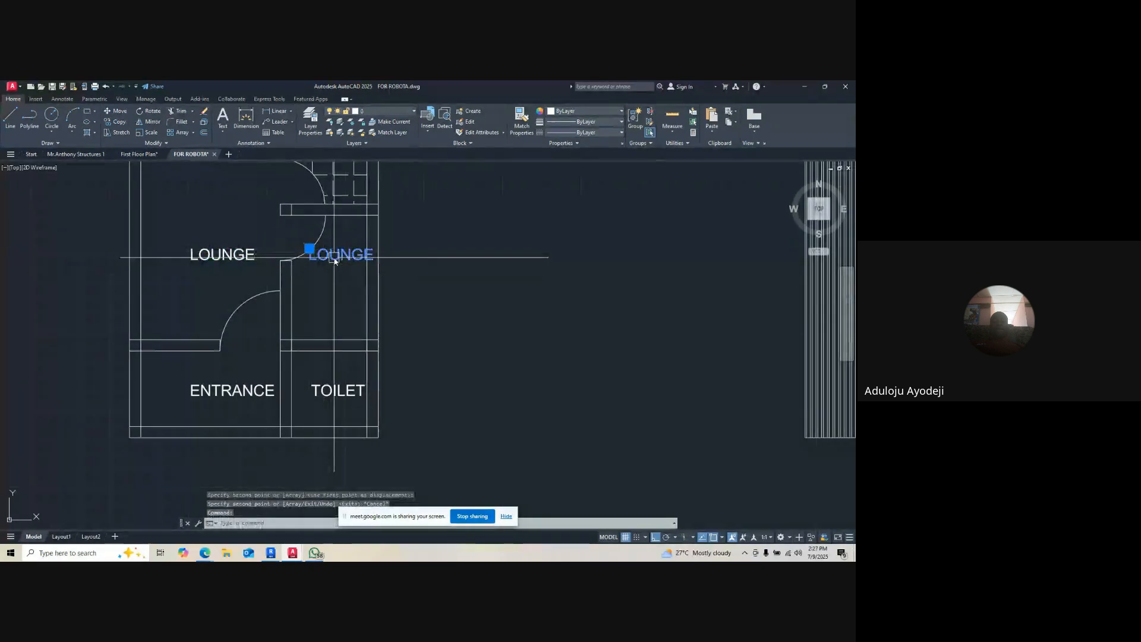
type("m")
key("space")
left_click(446, 286)
left_click(476, 338)
key("Escape")
left_click(339, 313)
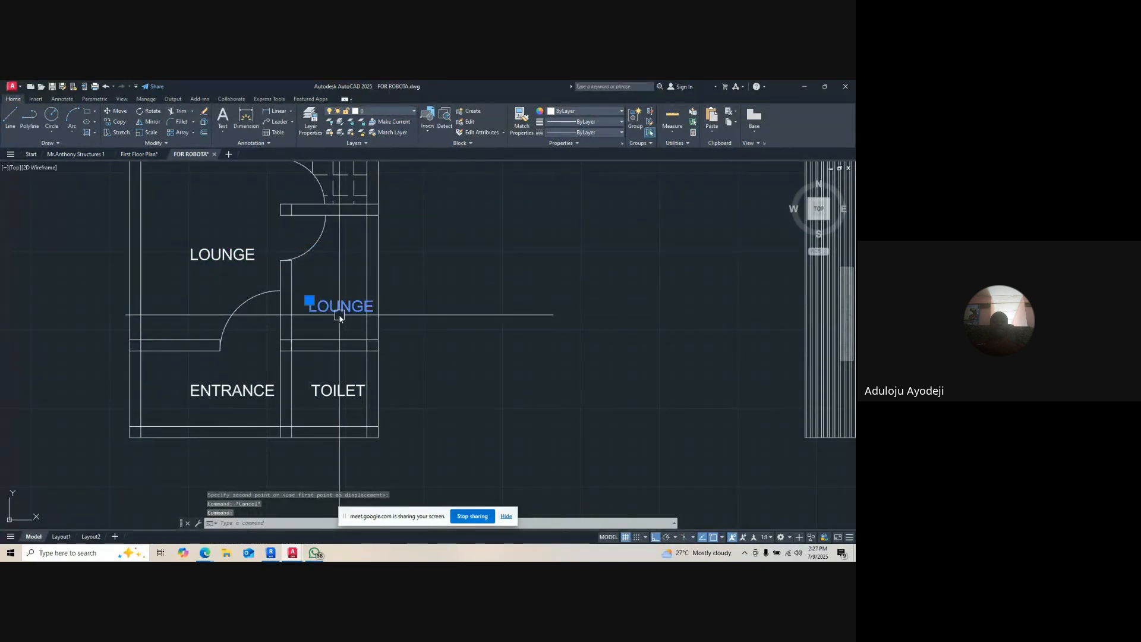
type("m")
key("space")
left_click(491, 312)
left_click(479, 313)
key("Escape")
- Scale the LOUNGE label in the narrow room by a factor of 0.5
left_click(354, 310)
type("sc")
key("space")
left_click(342, 321)
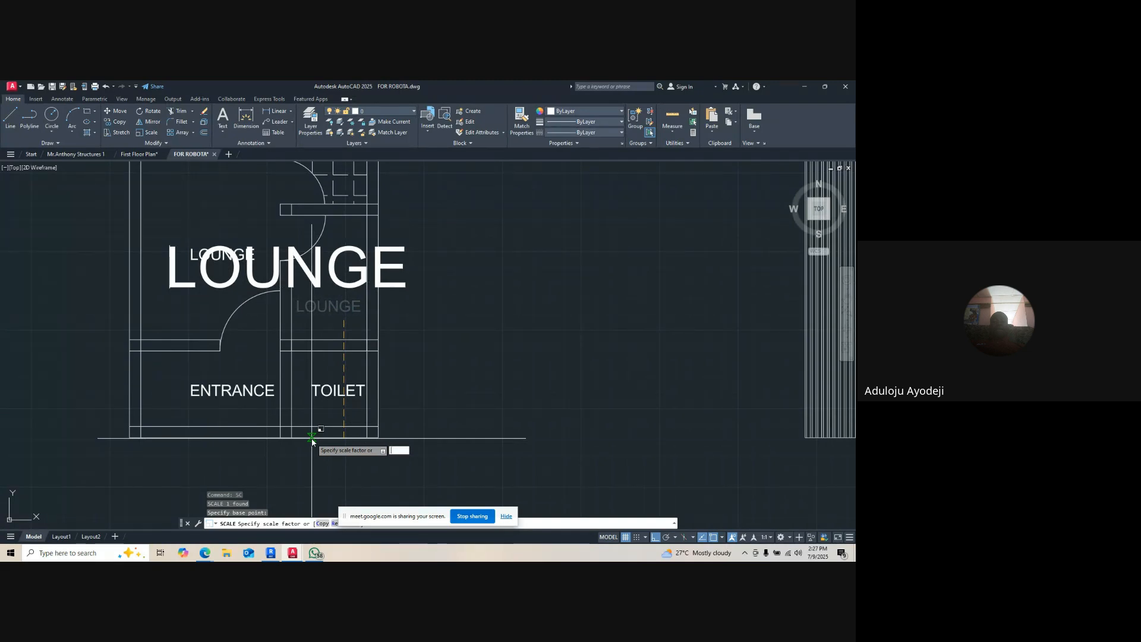
type("0.5")
key("Return")
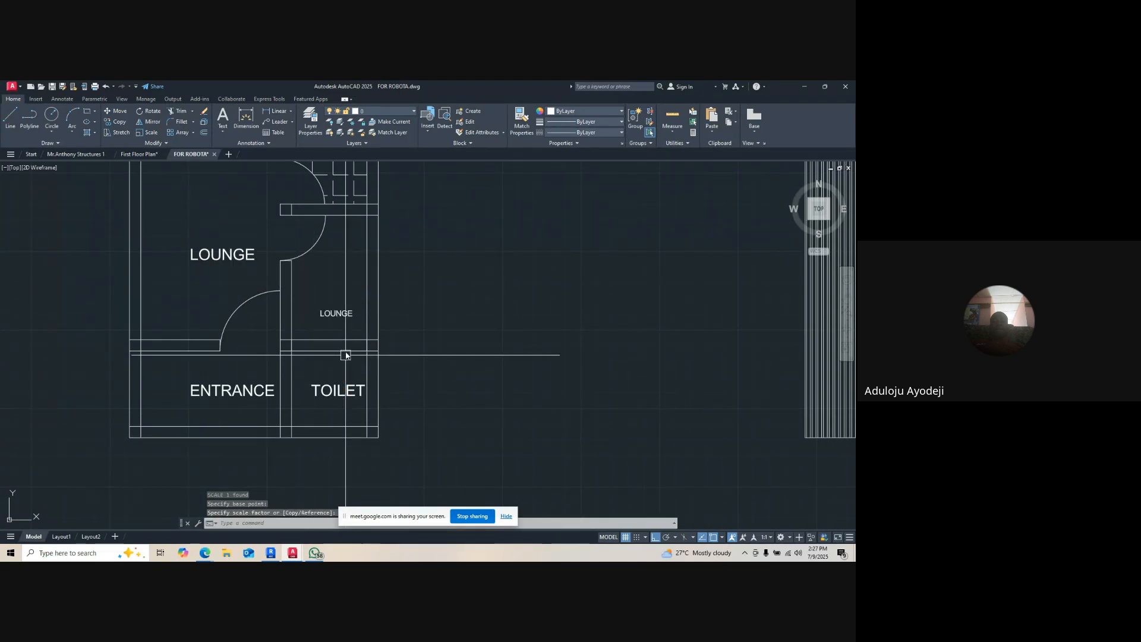
- Move the small LOUNGE label up within the narrow room and change its text to KITCHEN
left_click(342, 313)
double_click(342, 314)
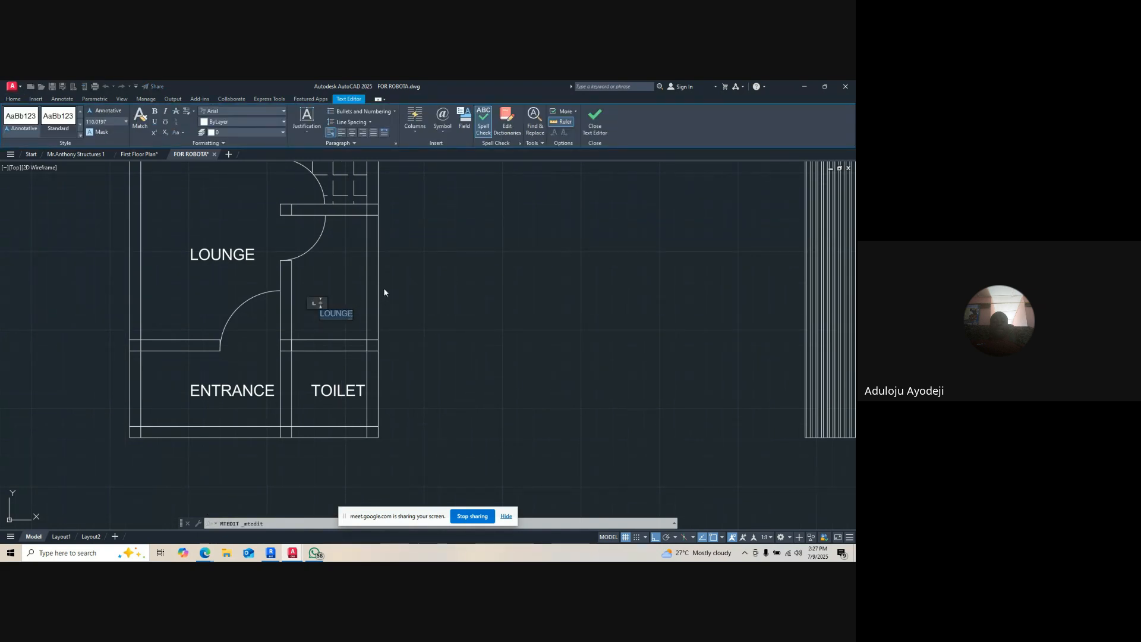
left_click(384, 293)
left_click(315, 316)
type("m")
key("Return")
left_click(493, 355)
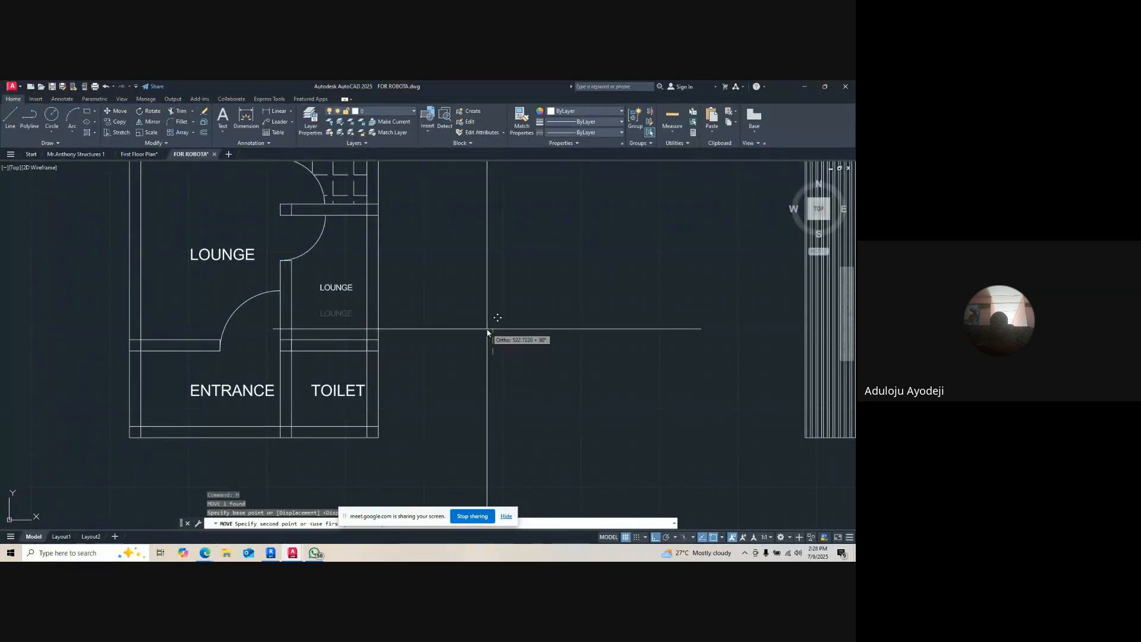
key("F8")
key("F8")
left_click(492, 329)
double_click(345, 288)
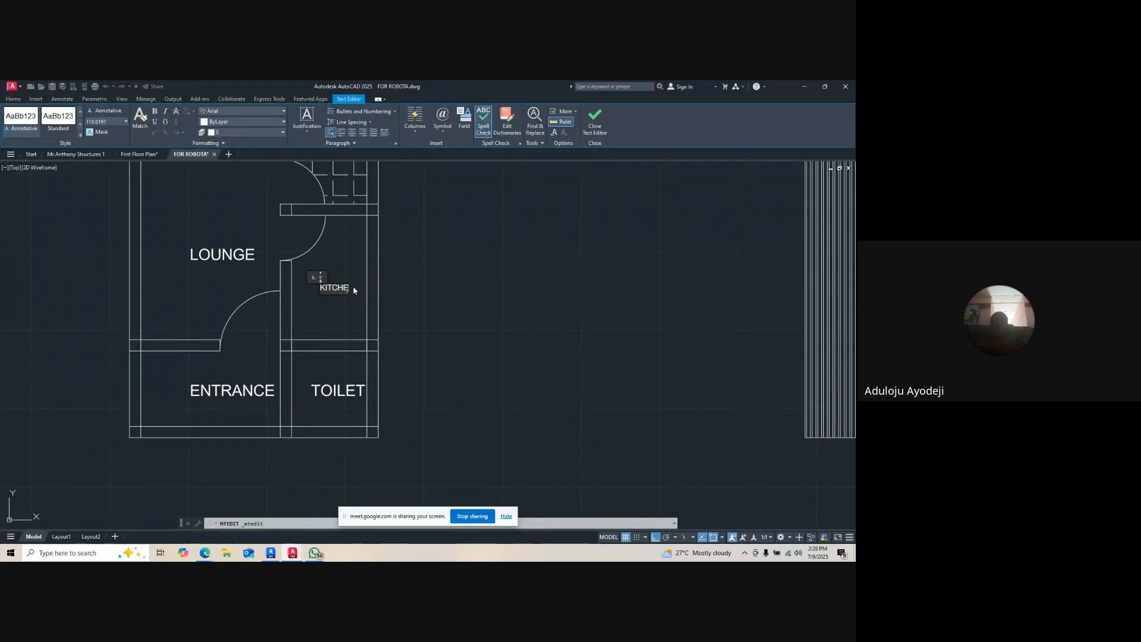
key("Escape")
- Copy the LOUNGE label up into the large room above it and change the copy's text to BEDROOM
scroll(320, 277, "down", 4)
scroll(323, 285, "up", 4)
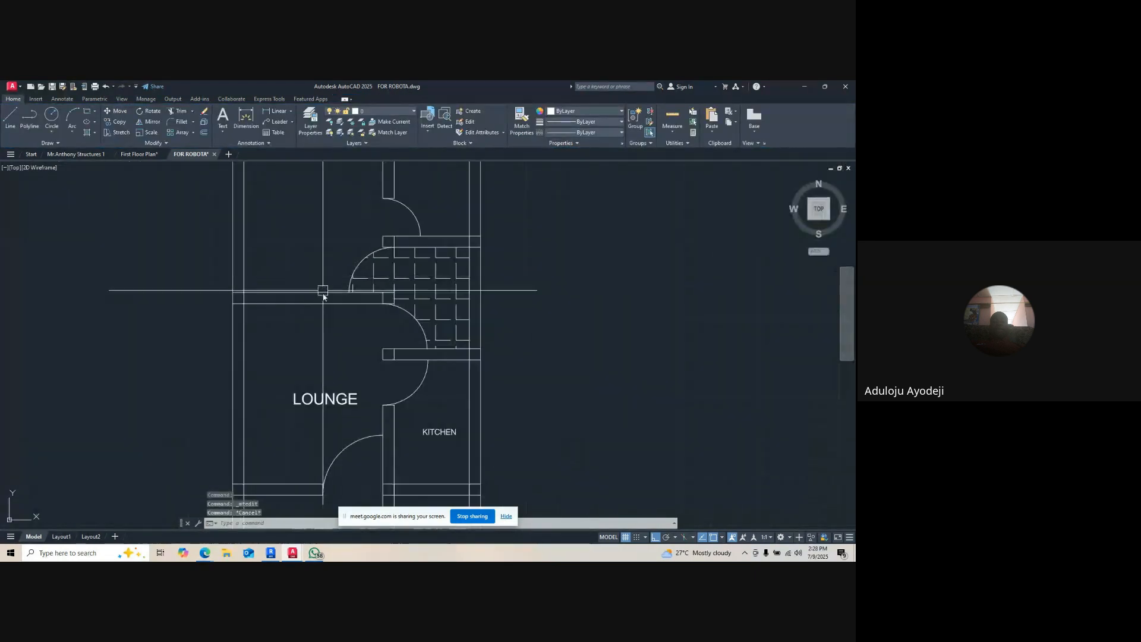
left_click(316, 400)
type("CO")
key("Return")
scroll(248, 417, "down", 4)
left_click(227, 427)
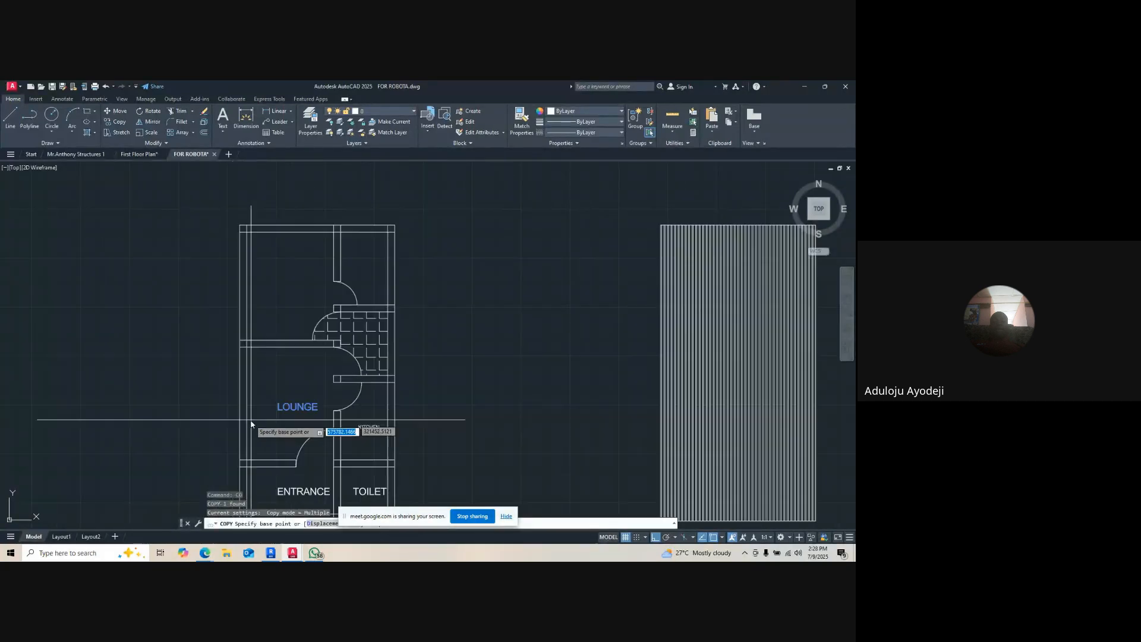
scroll(223, 365, "up", 2)
left_click(230, 337)
key("Escape")
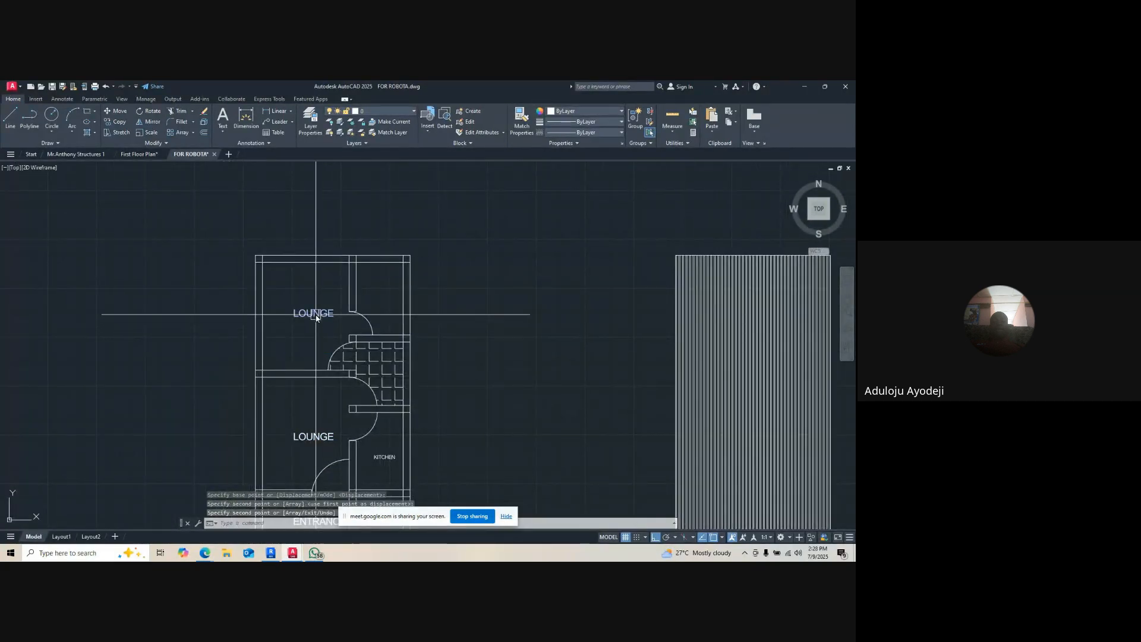
double_click(316, 314)
type("BEDROOM")
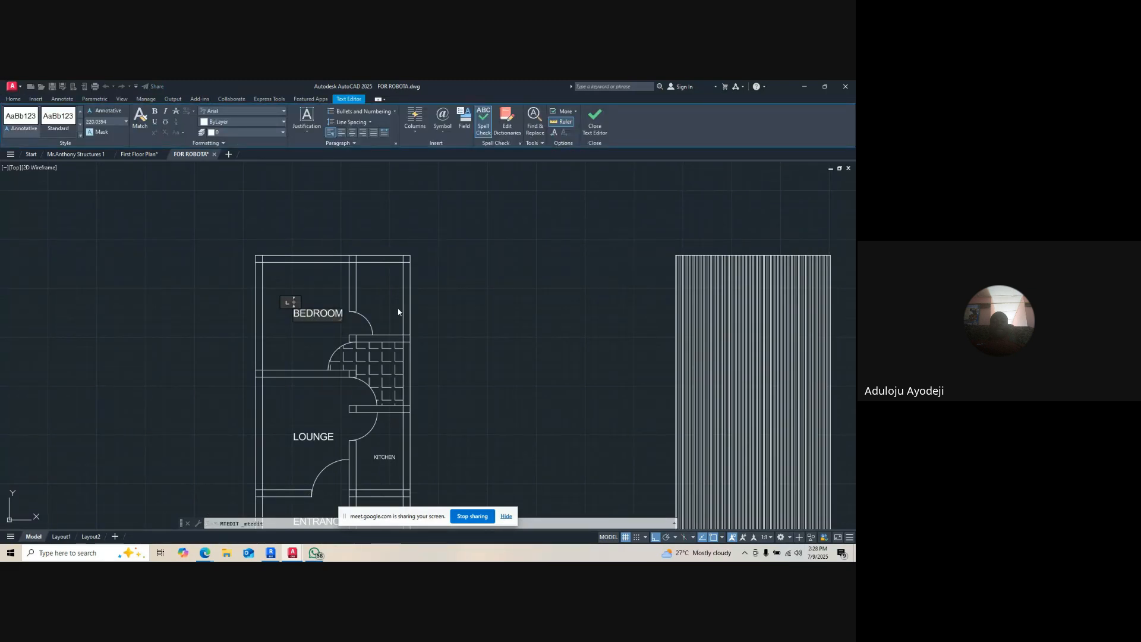
- Move the BEDROOM label slightly left to sit centrally in its room
left_click(397, 308)
type("M")
key("space")
left_click(472, 328)
left_click(460, 327)
key("Escape")
- Copy the KITCHEN label up into the small room beside BEDROOM and change the copy's text to TOILET
left_click(384, 457)
type("co")
key("space")
left_click(439, 486)
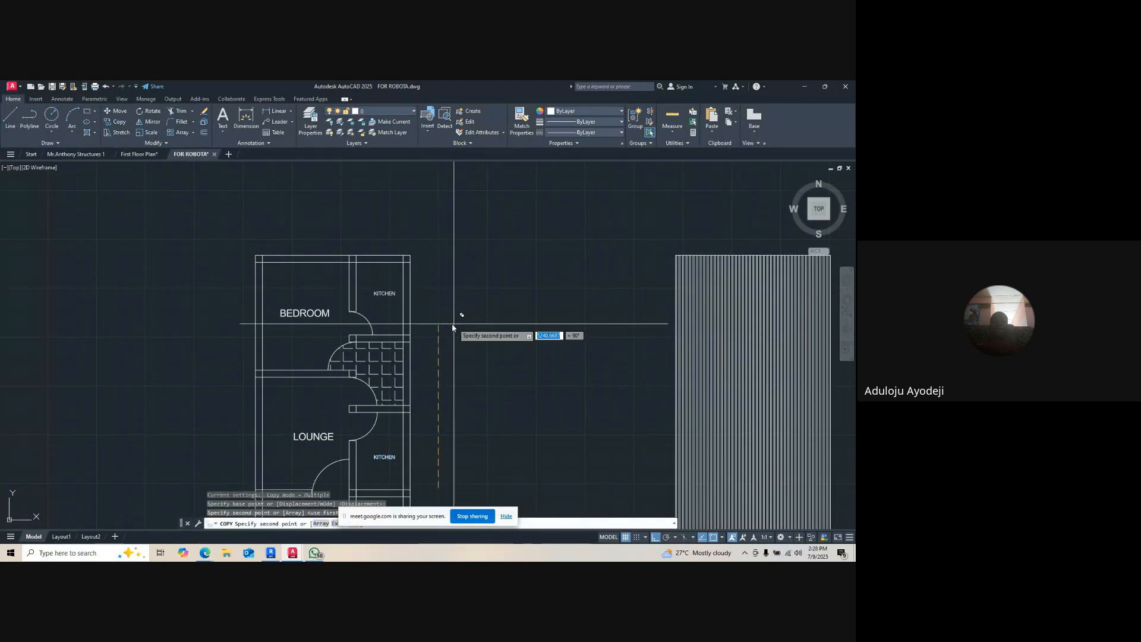
left_click(454, 326)
key("Escape")
double_click(383, 294)
type("TOILET")
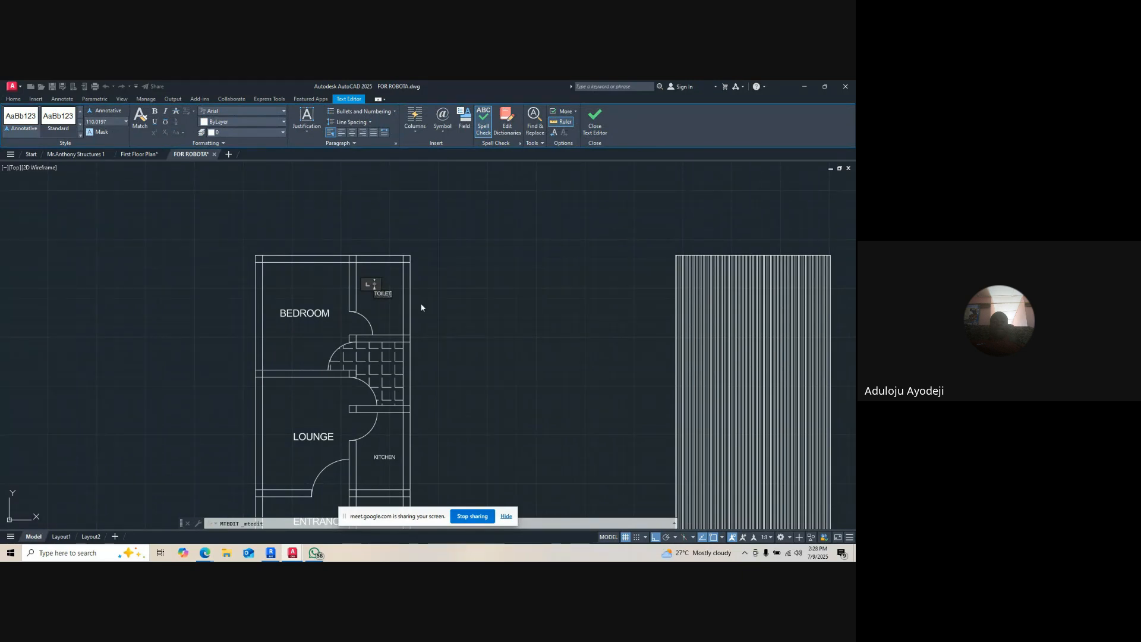
key("Escape")
- Copy the small TOILET label down into the tiled area and change the copy's text to LOBBY
left_click(382, 292)
type("co")
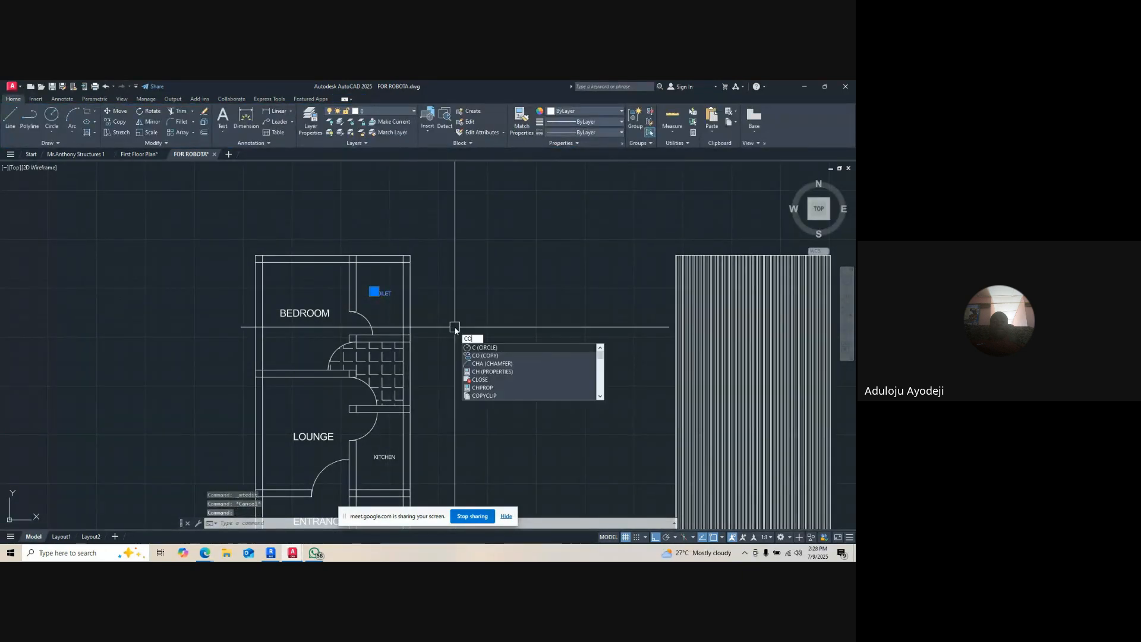
key("Return")
left_click(454, 327)
left_click(455, 400)
key("Escape")
scroll(376, 376, "up", 4)
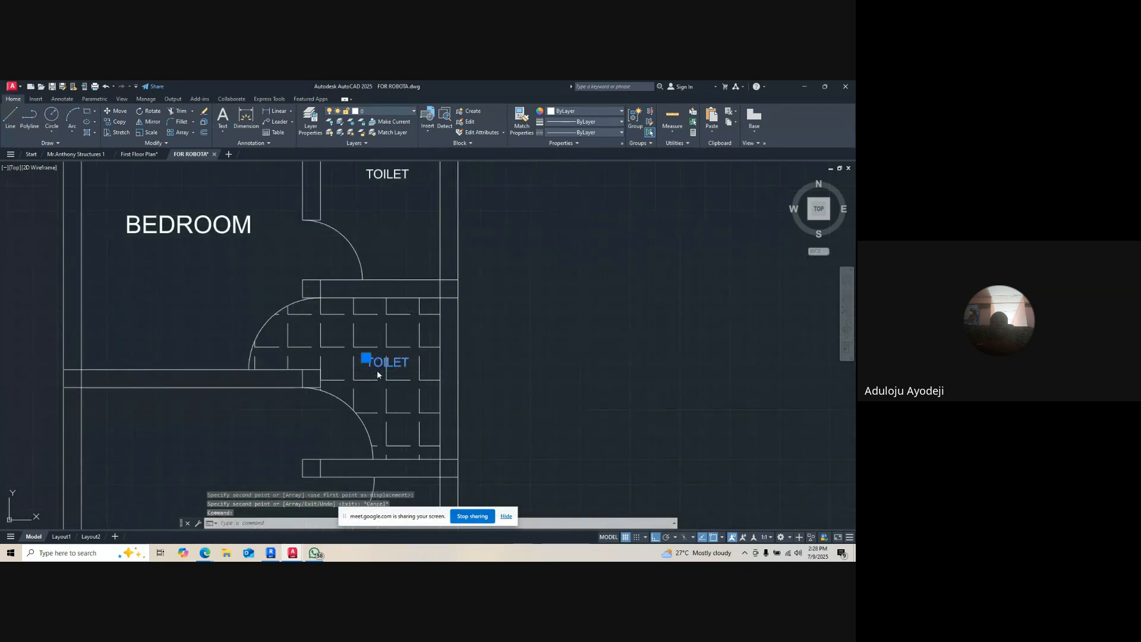
double_click(378, 371)
type("LO")
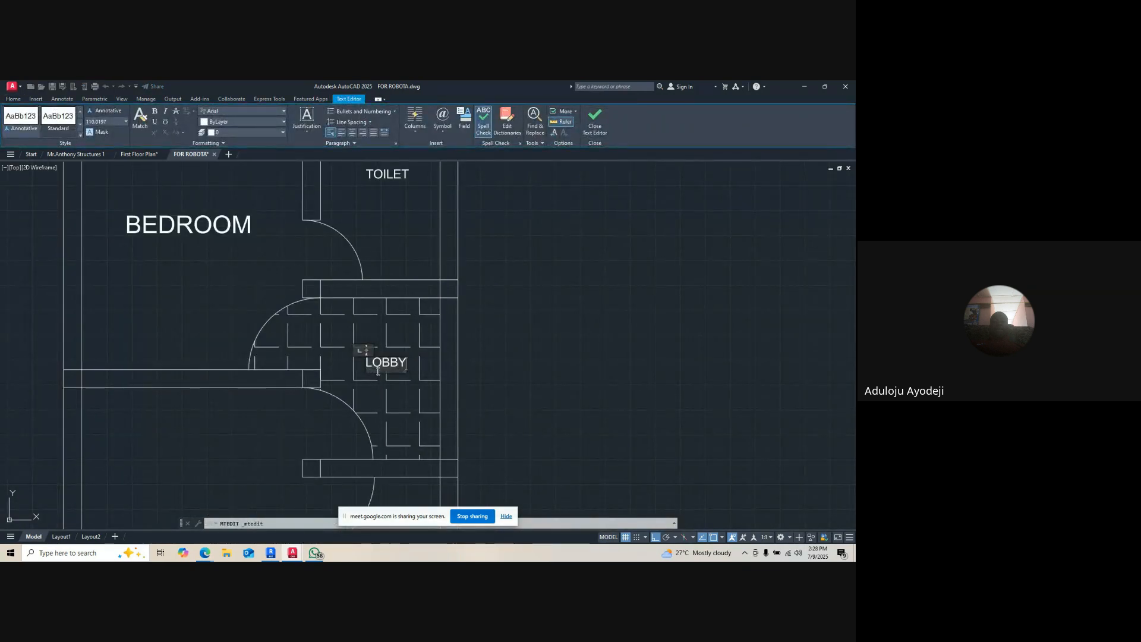
type("BBY")
left_click(606, 269)
- Trim away the lower and left wall lines around the ENTRANCE area, keeping the small square at their corner
scroll(489, 252, "down", 8)
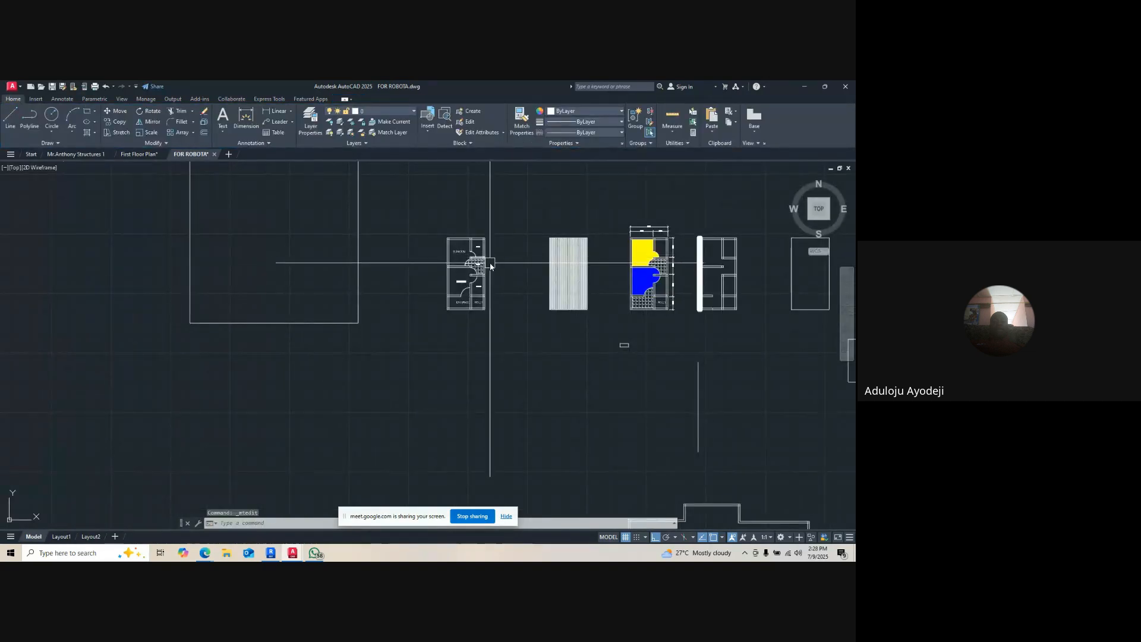
scroll(489, 252, "up", 4)
scroll(442, 406, "up", 4)
key("Escape")
key("Escape")
key("Escape")
type("tr")
key("Return")
key("Return")
left_click(373, 344)
key("Escape")
key("Escape")
key("Escape")
type("tr")
key("Return")
left_click(370, 343)
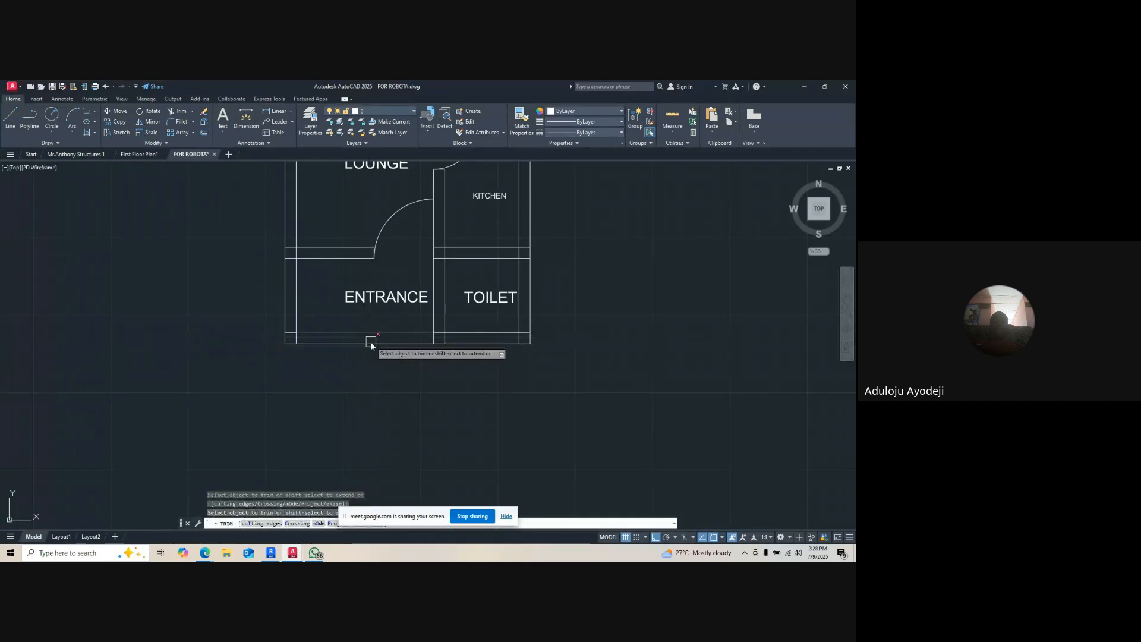
left_click_drag(370, 327, 366, 360)
left_click_drag(319, 306, 269, 279)
key("Escape")
key("Escape")
key("Escape")
- Draw a line left from the TOILET wall's lower corner and extend it to the small corner square of the entrance
scroll(326, 275, "up", 4)
scroll(356, 291, "down", 2)
scroll(379, 303, "down", 2)
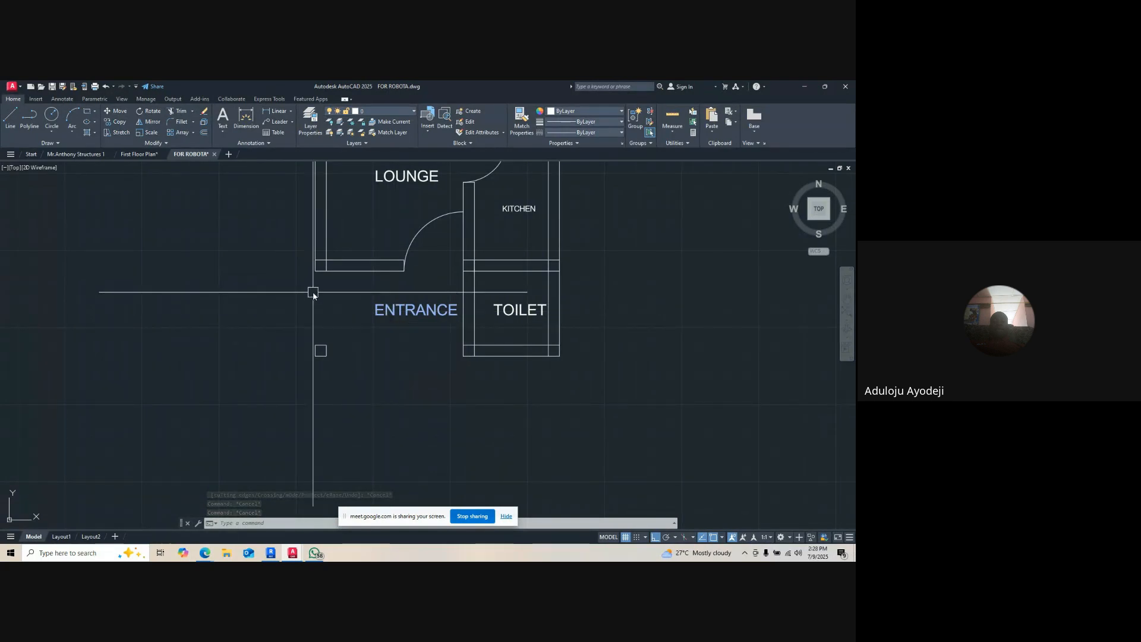
type("l")
key("Return")
scroll(430, 341, "up", 2)
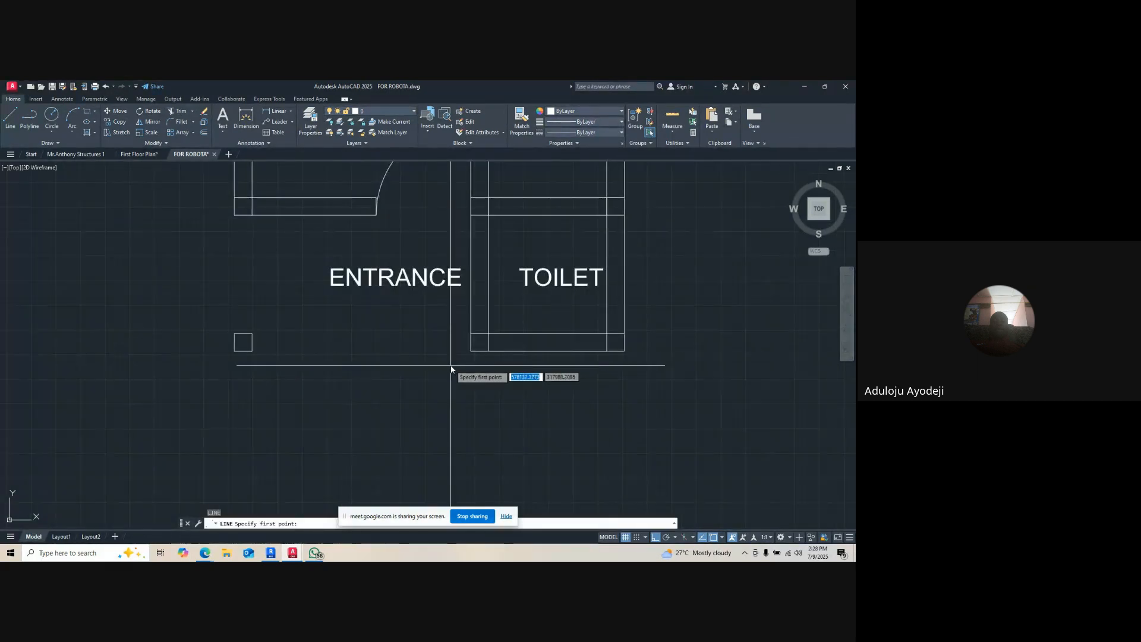
key("Escape")
type("ex")
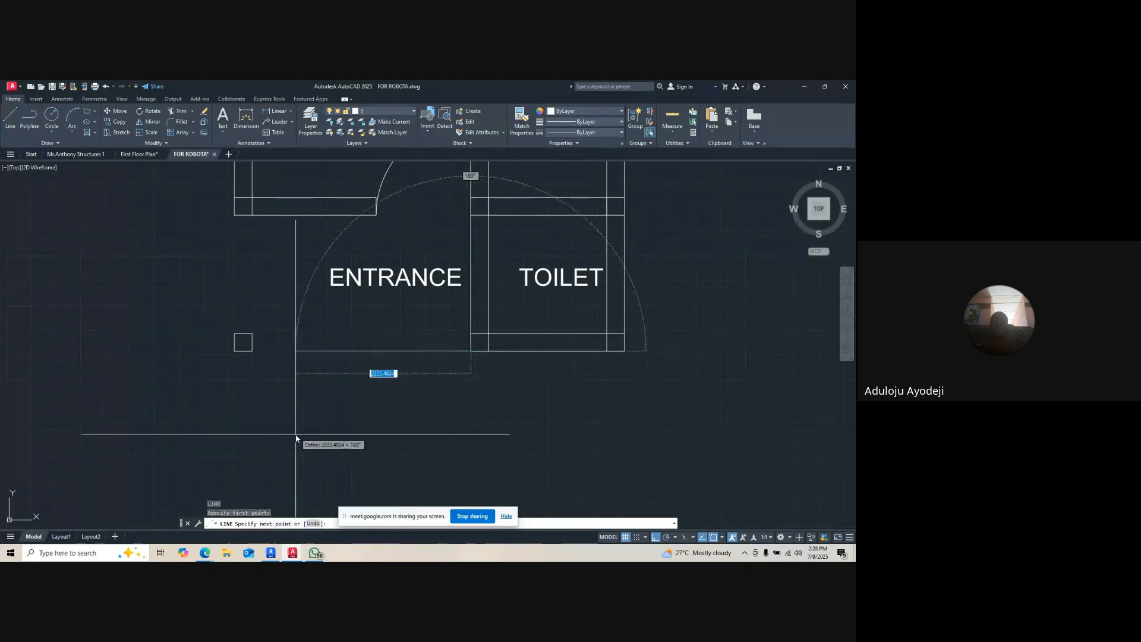
key("Return")
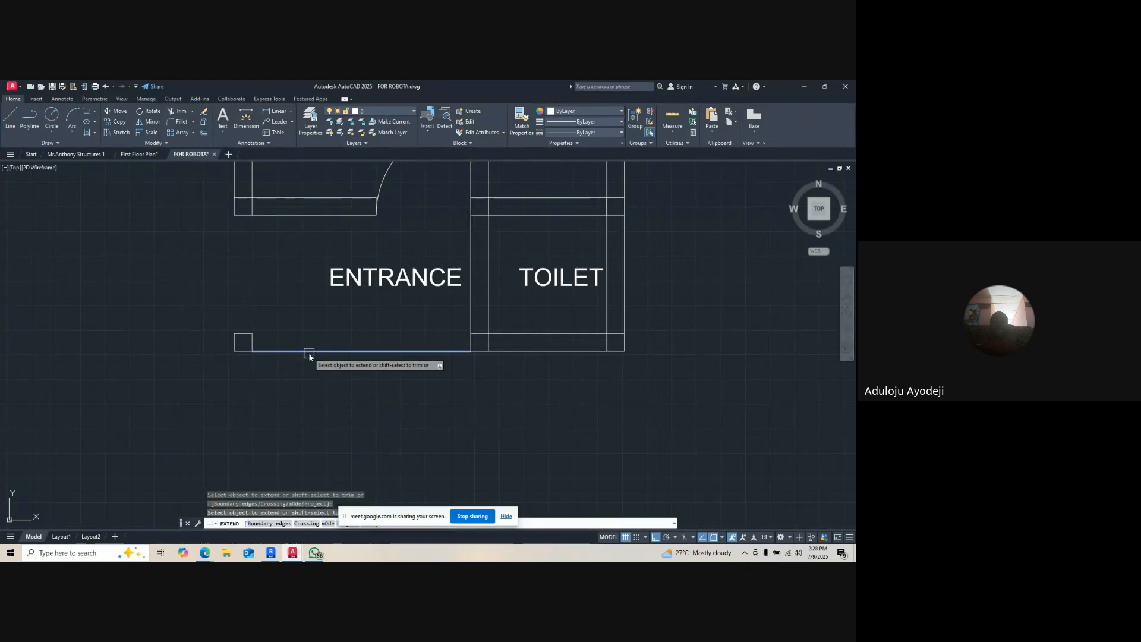
key("Escape")
left_click(309, 351)
key("Escape")
key("Escape")
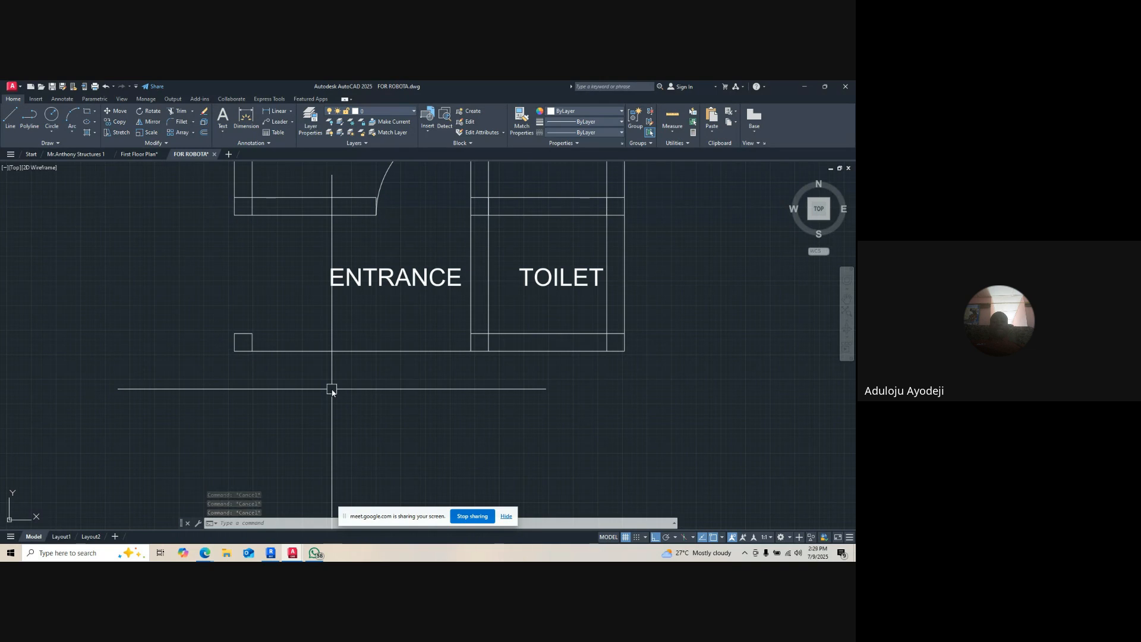
key("Escape")
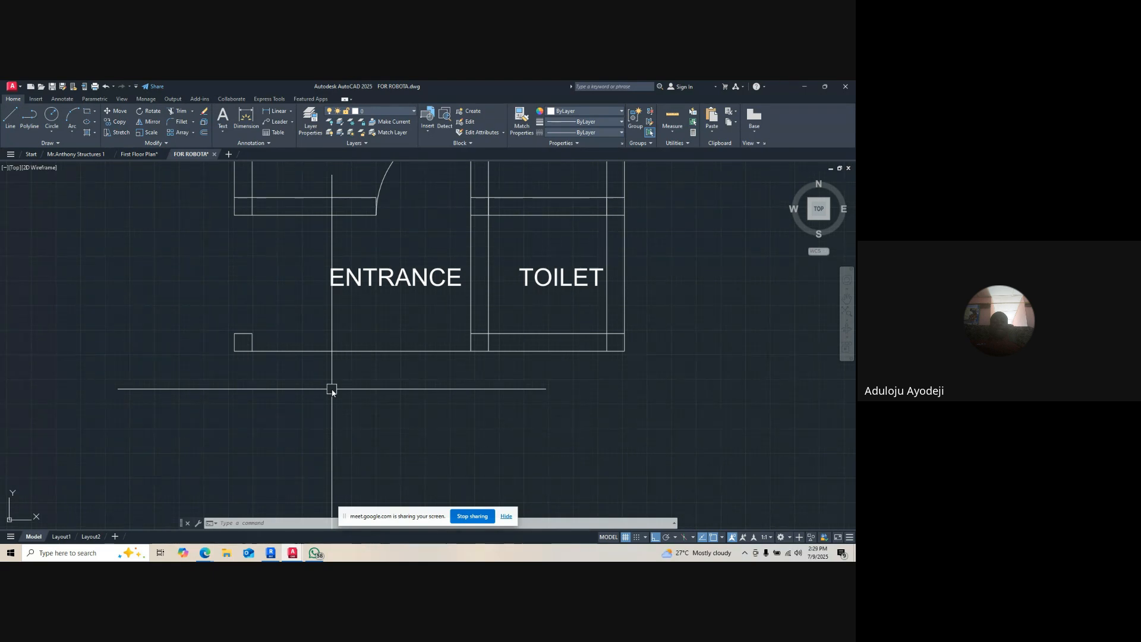
scroll(363, 366, "down", 2)
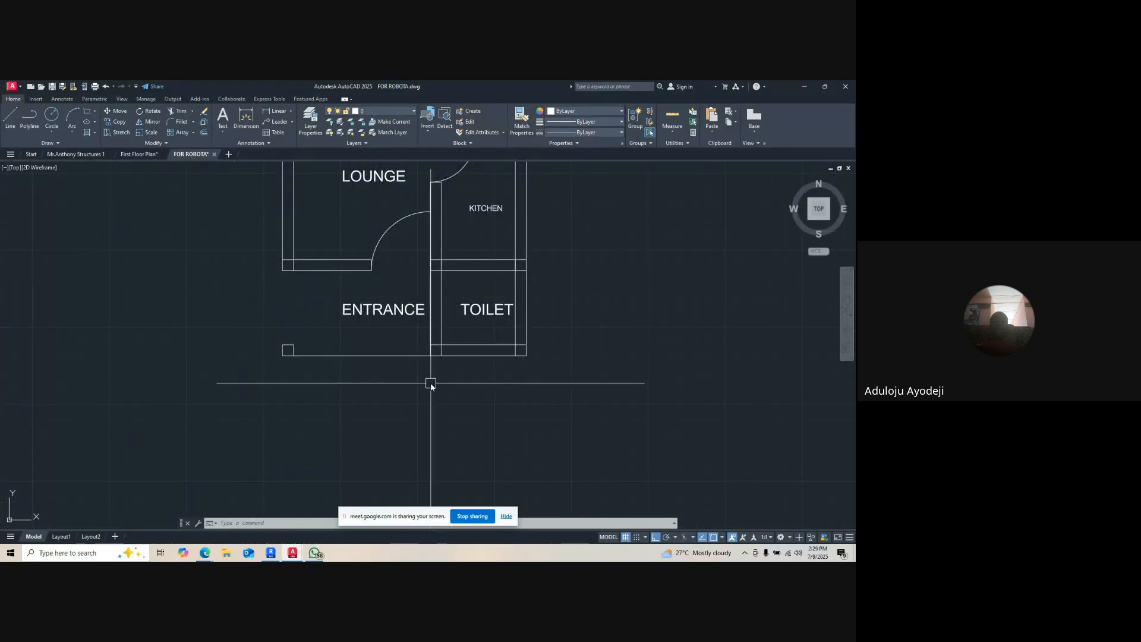
- Offset the wall line below ENTRANCE by 225 towards the inside of the area
key("Escape")
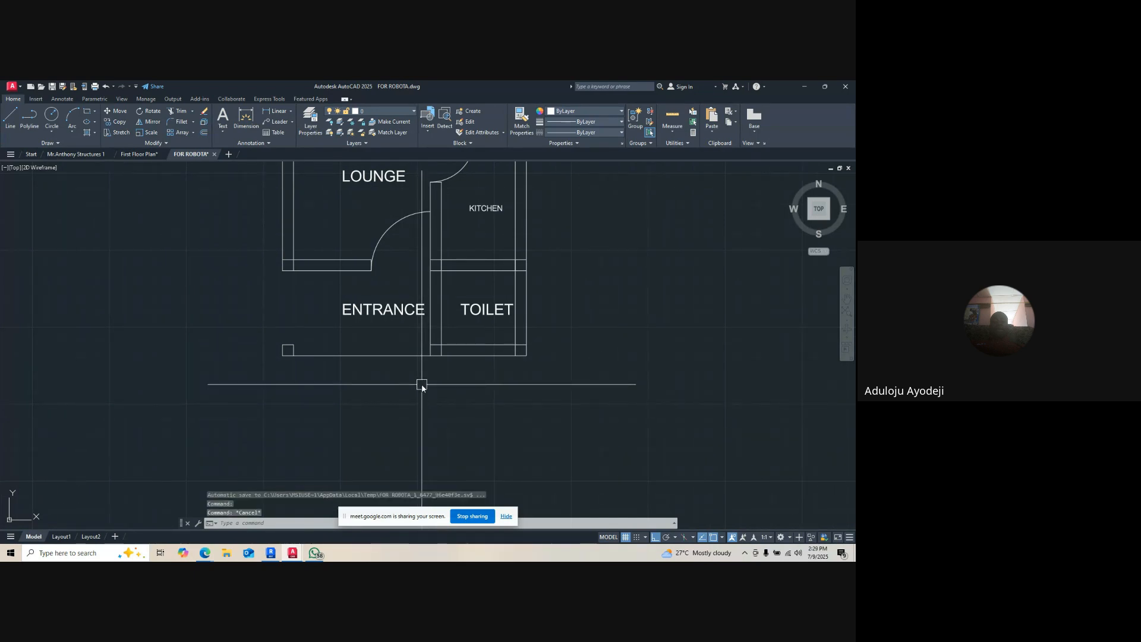
key("Return")
type("225")
key("Return")
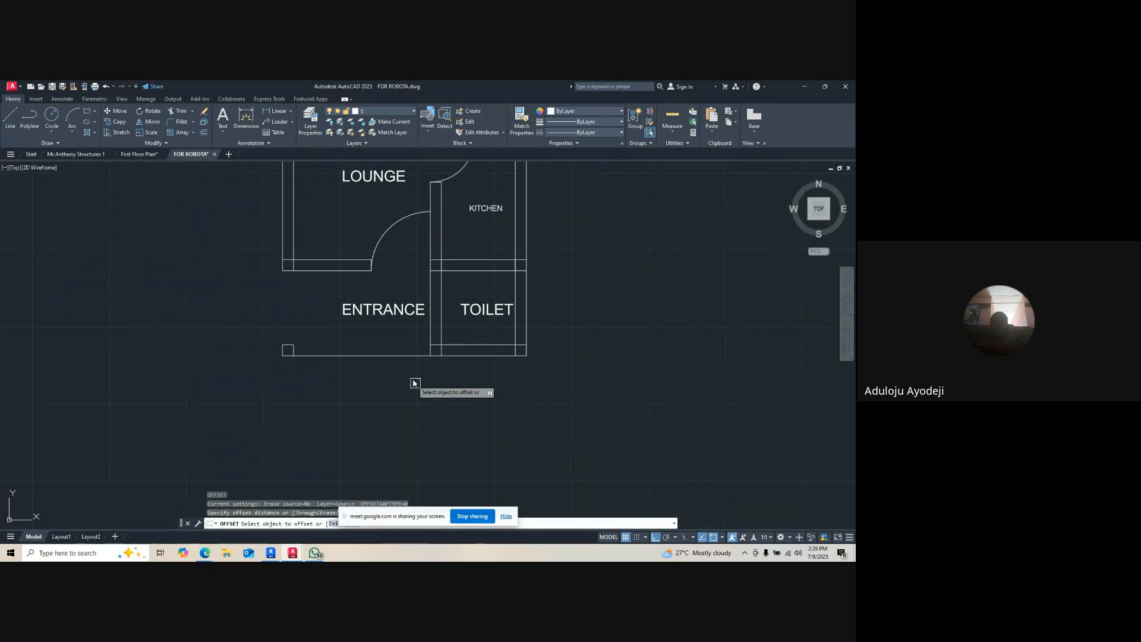
left_click(399, 357)
left_click(398, 329)
key("Escape")
- Draw a line up from the small corner square's outer corner and extend it to the LOUNGE wall above
type("l")
key("Return")
left_click(283, 345)
left_click(265, 288)
key("Escape")
key("Escape")
type("ex")
key("Return")
left_click(283, 296)
key("Escape")
key("Escape")
- Offset the new outer side wall line of ENTRANCE by 225 towards the inside
type("o")
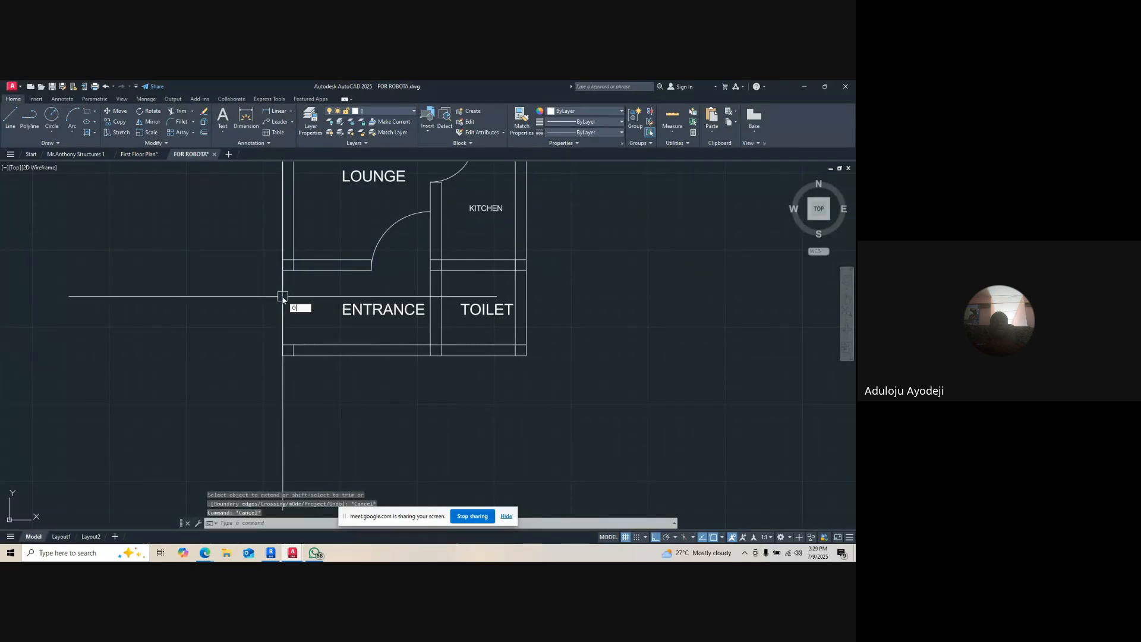
key("Return")
type("2")
key("Return")
left_click(283, 298)
left_click(305, 315)
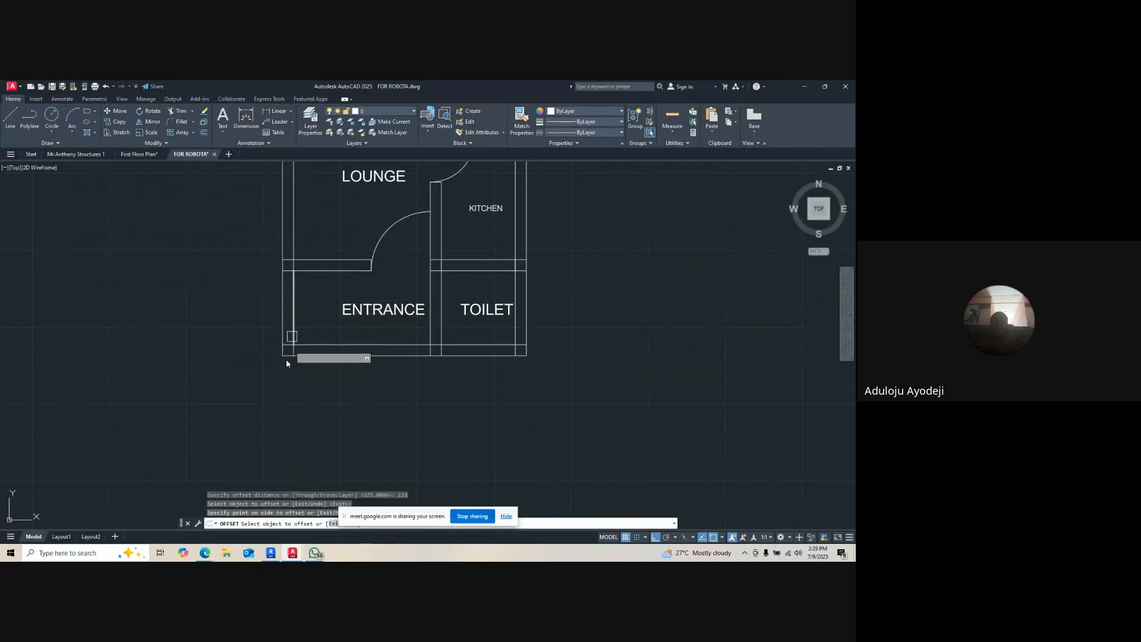
key("Escape")
key("Escape")
- Load the ACAD_ISO02W100 and ACAD_ISO03W100 linetypes from acad.lin into the drawing
scroll(286, 361, "up", 2)
scroll(315, 328, "up", 2)
scroll(331, 343, "down", 4)
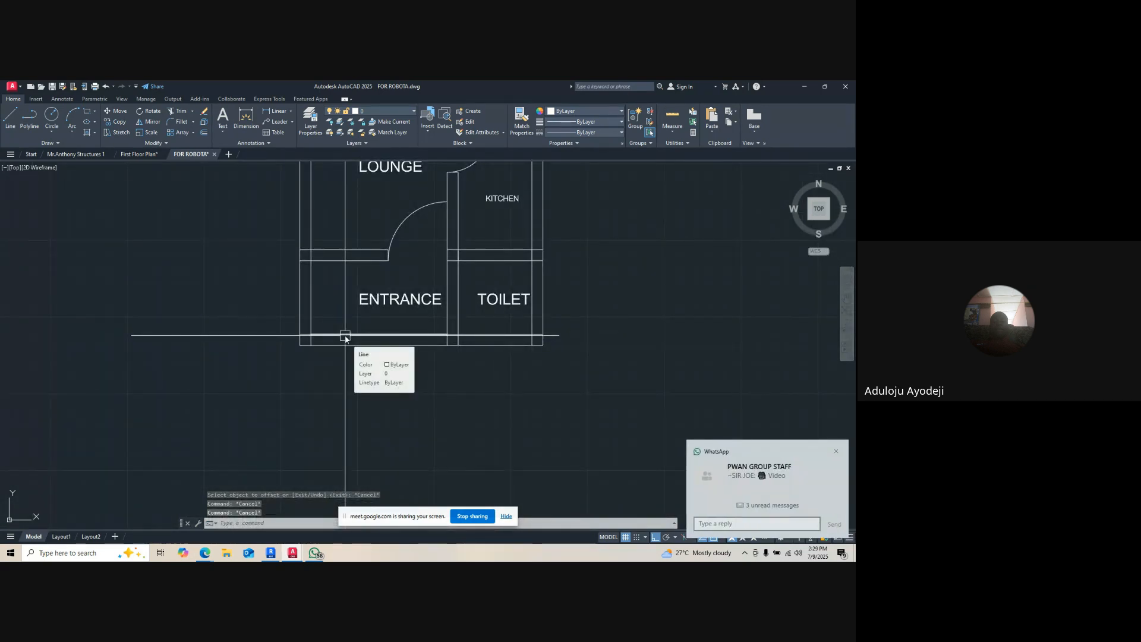
left_click(345, 336)
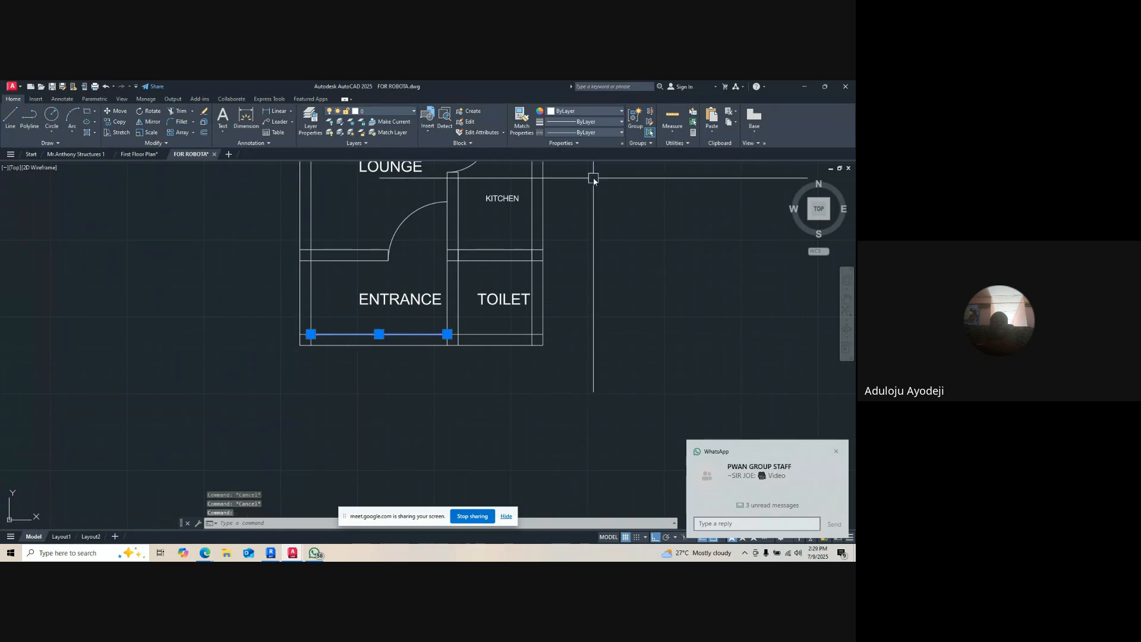
left_click(595, 134)
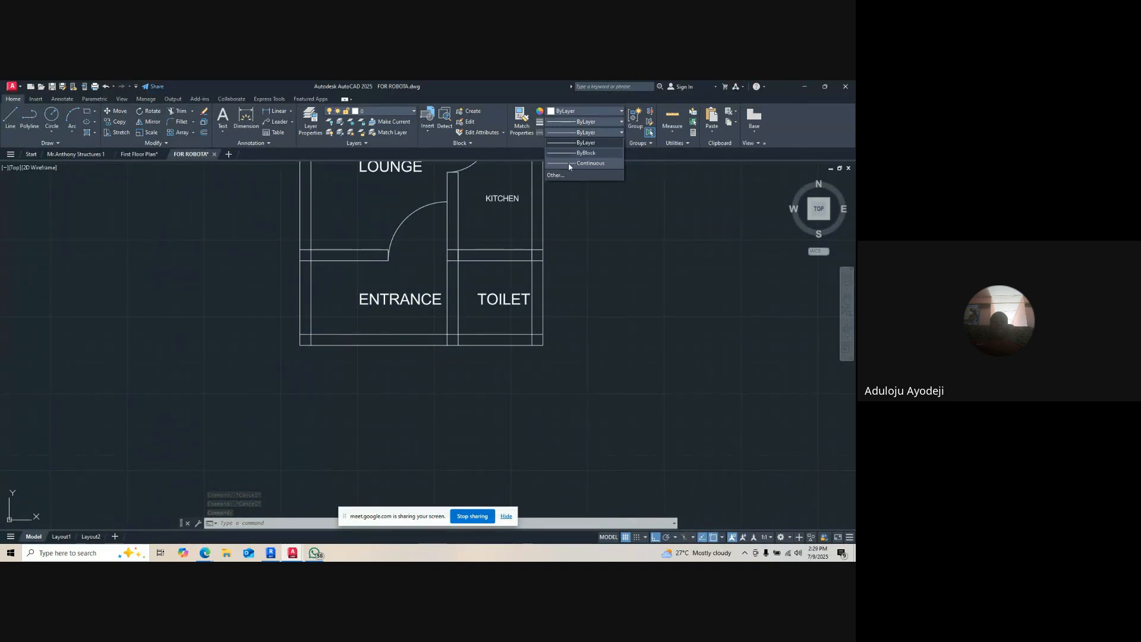
left_click(557, 175)
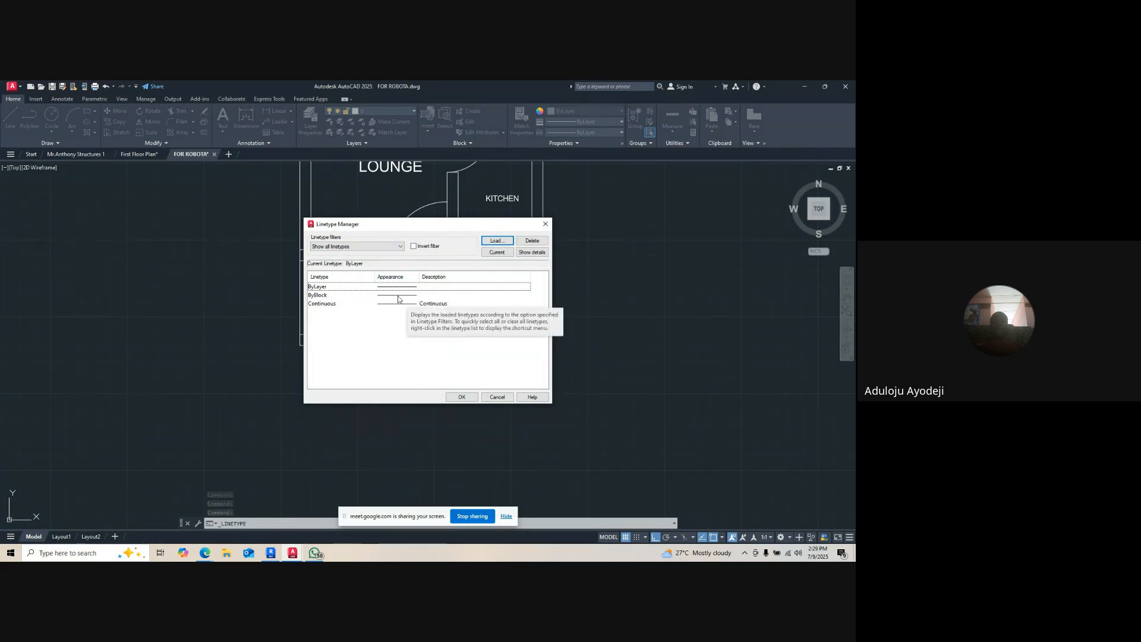
left_click(496, 241)
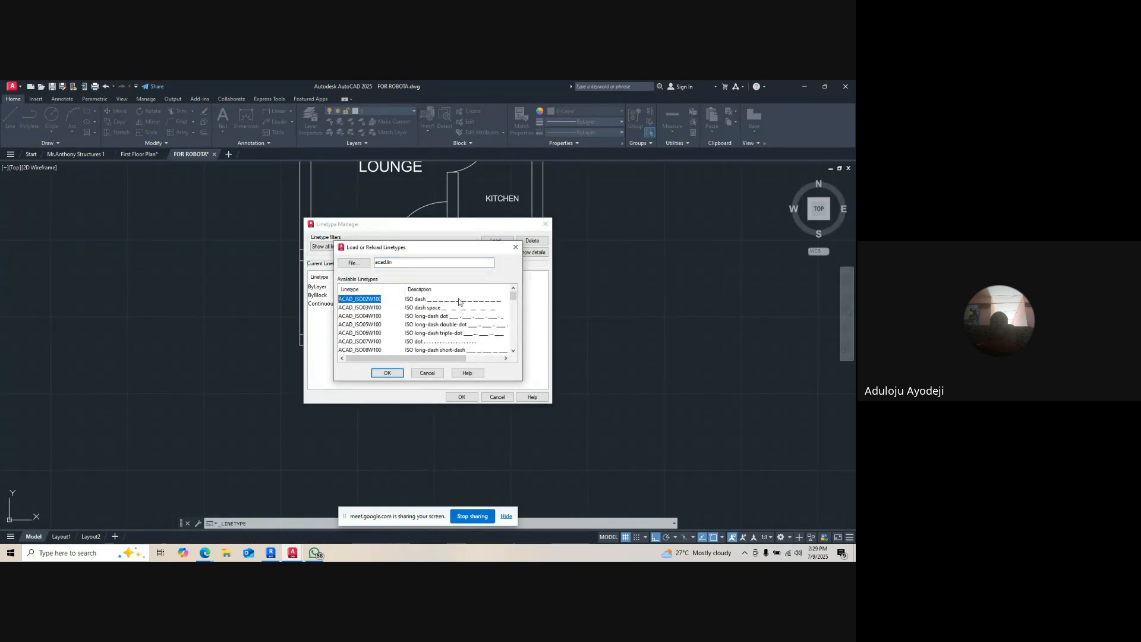
left_click(384, 374)
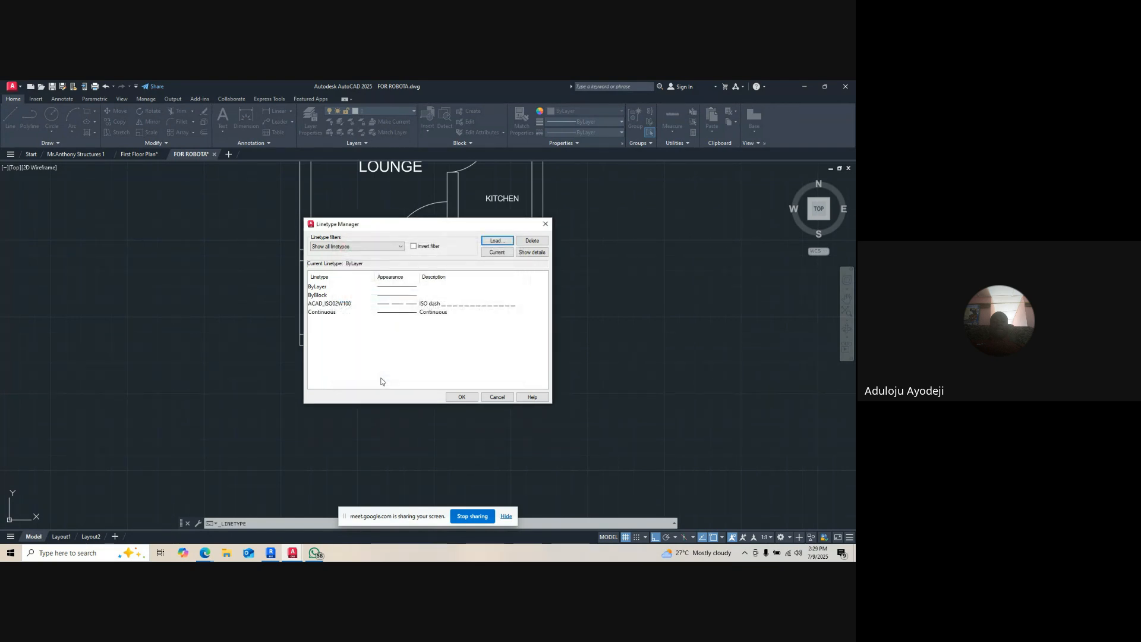
left_click(497, 241)
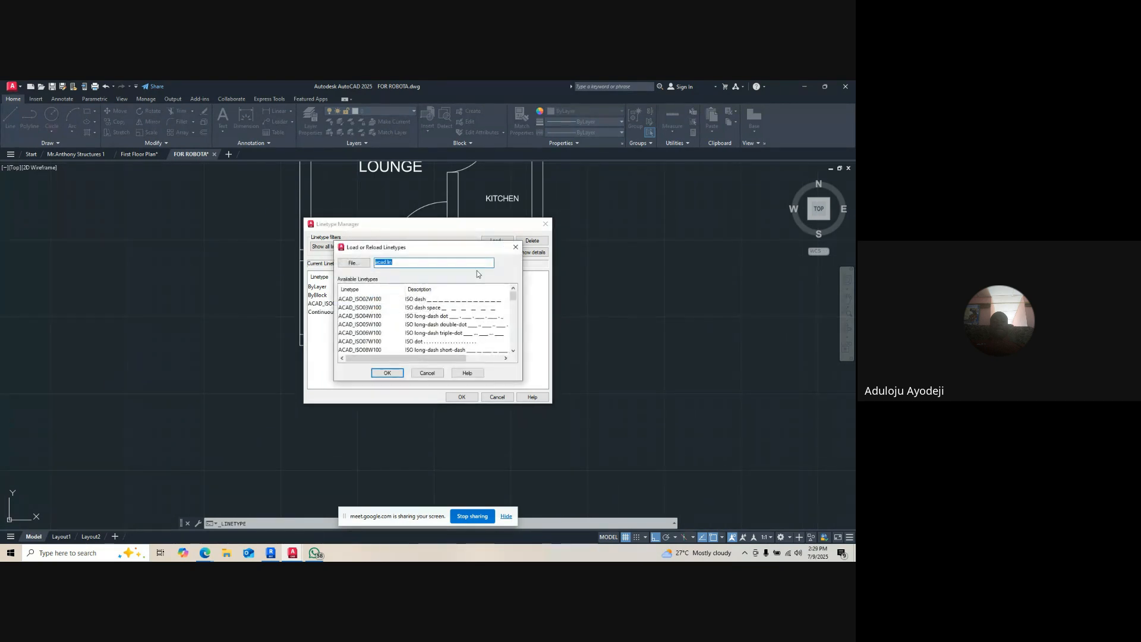
left_click(466, 310)
left_click(378, 373)
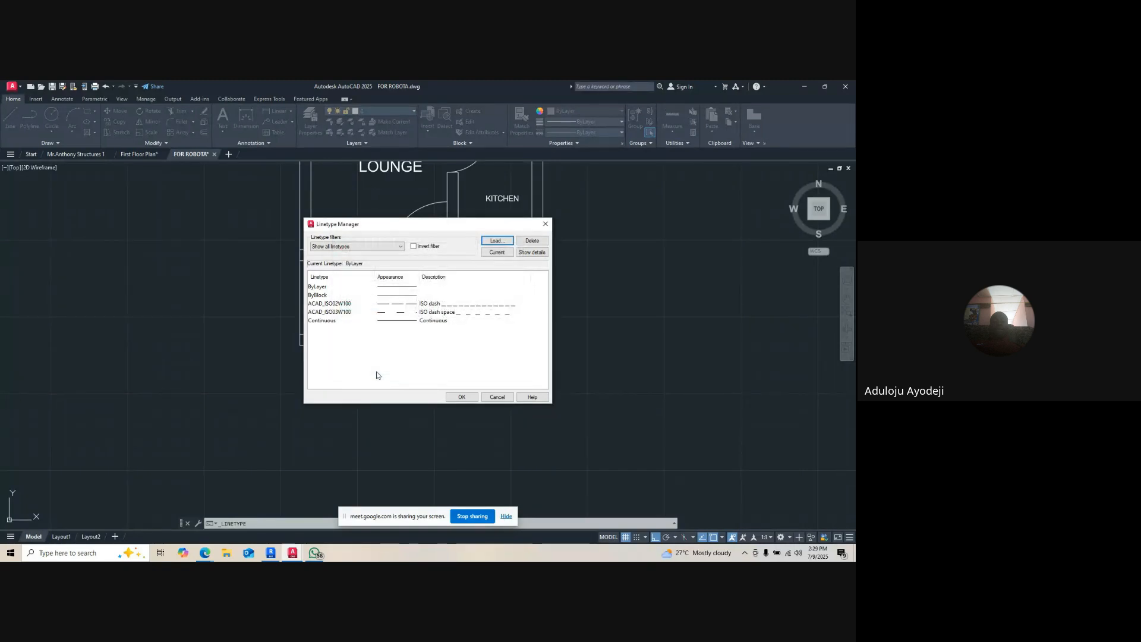
- Load the DOT linetype and accept the Linetype Manager changes
left_click(497, 241)
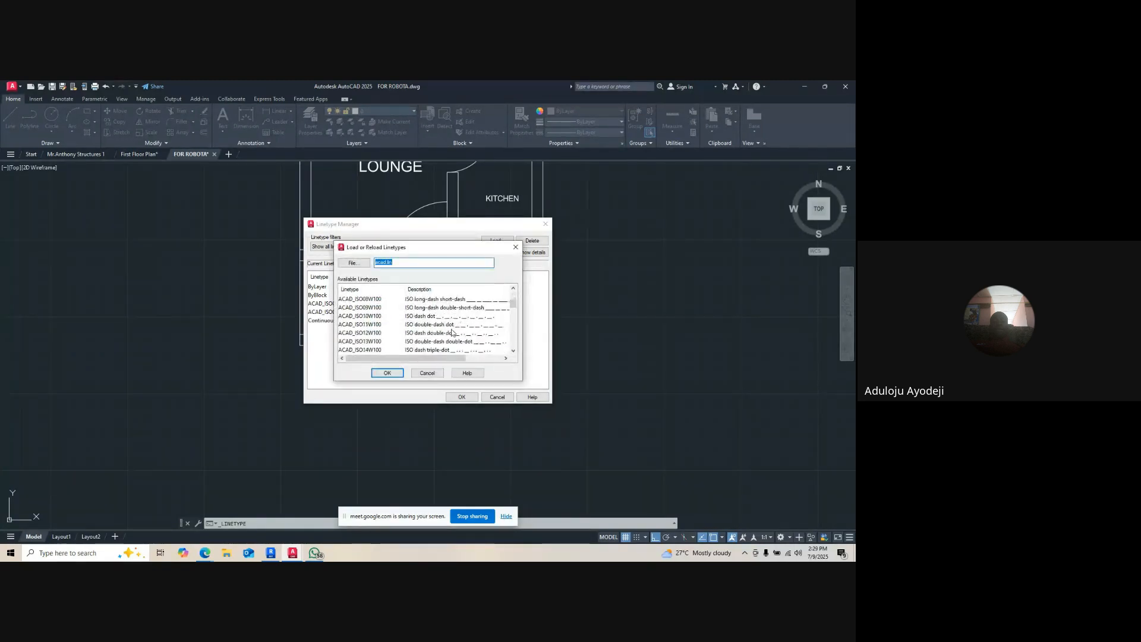
scroll(479, 330, "down", 9)
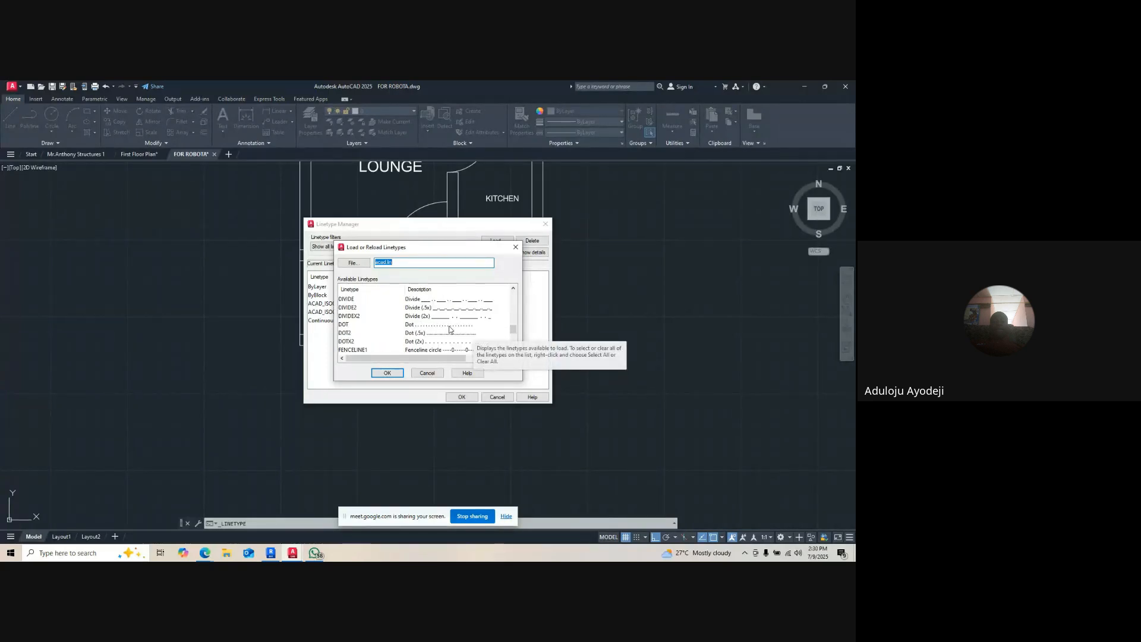
scroll(452, 322, "up", 1)
left_click(344, 324)
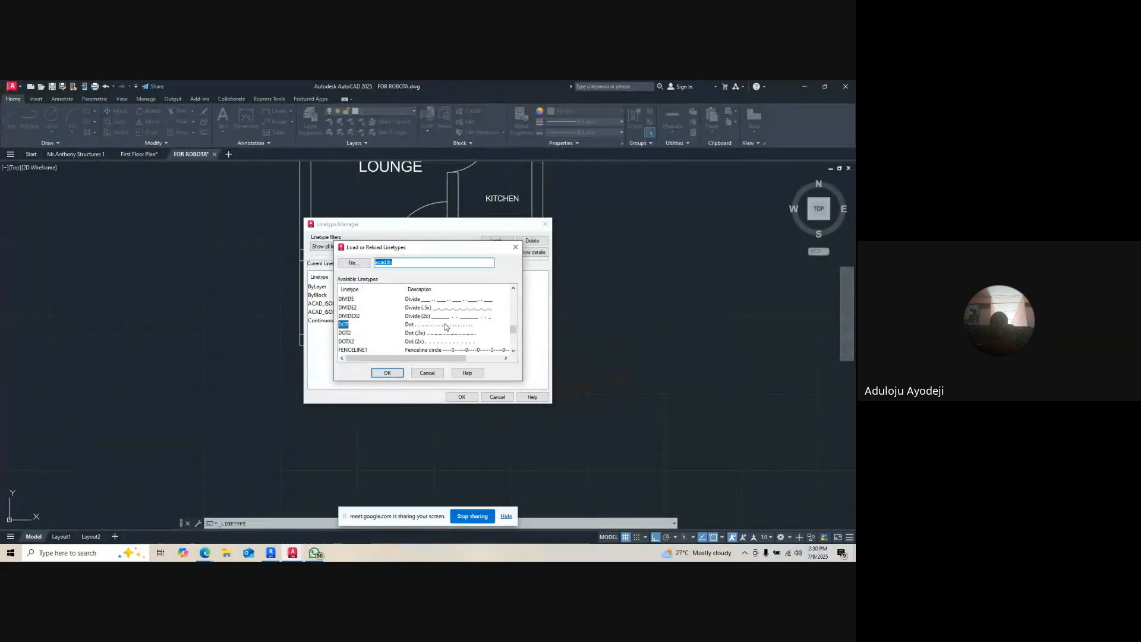
left_click(387, 373)
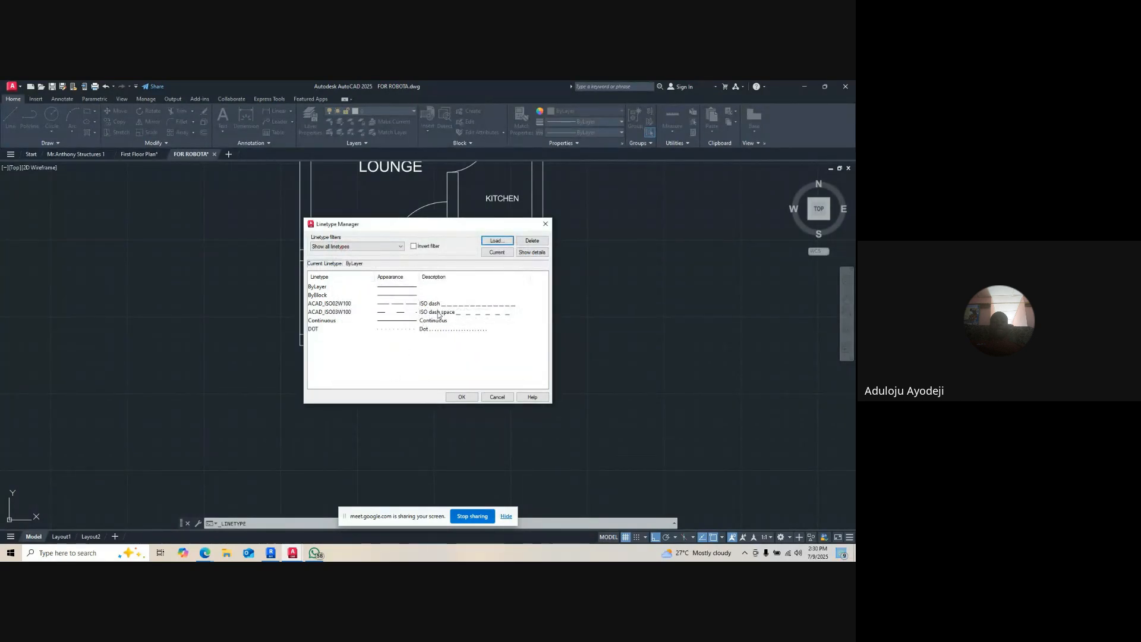
left_click(463, 313)
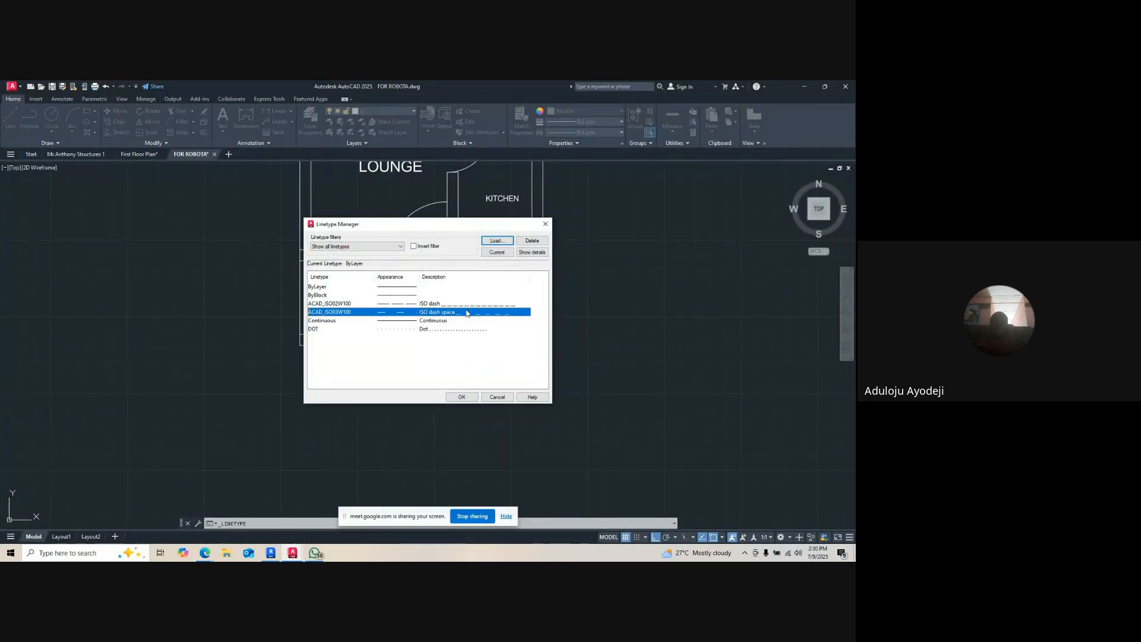
left_click(461, 397)
- Try to apply the DOT linetype to the inner wall line below ENTRANCE
left_click(392, 327)
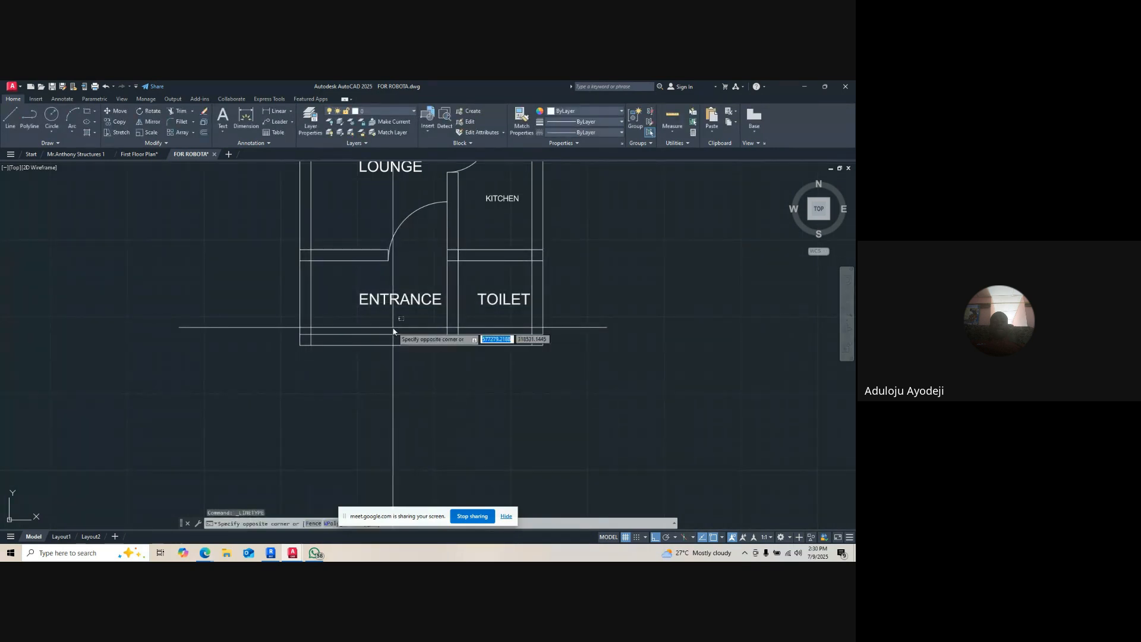
left_click(382, 336)
left_click(597, 134)
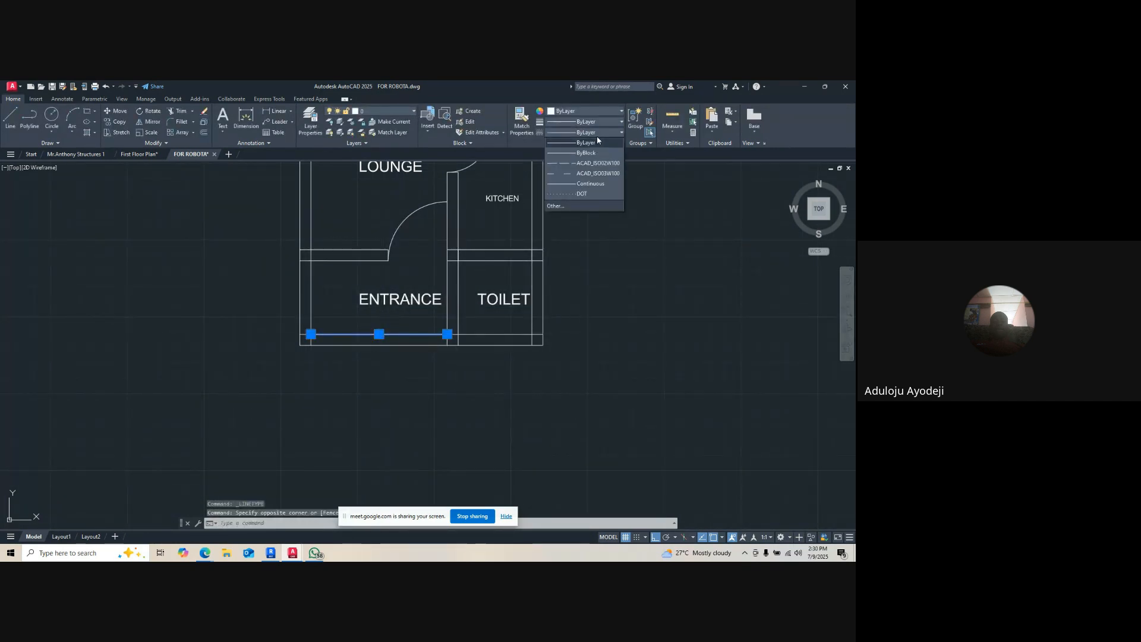
left_click(565, 194)
left_click(562, 179)
key("Escape")
key("Escape")
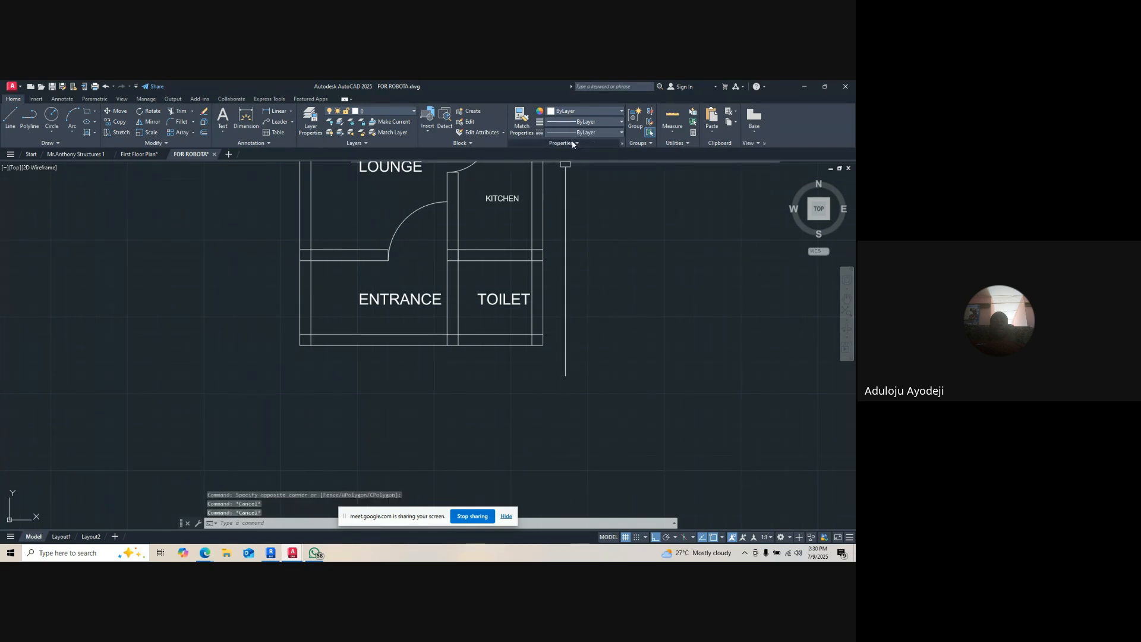
- Reload the ACAD_ISO02W100 linetype from acad.lin in the Linetype Manager
left_click(588, 132)
left_click(556, 207)
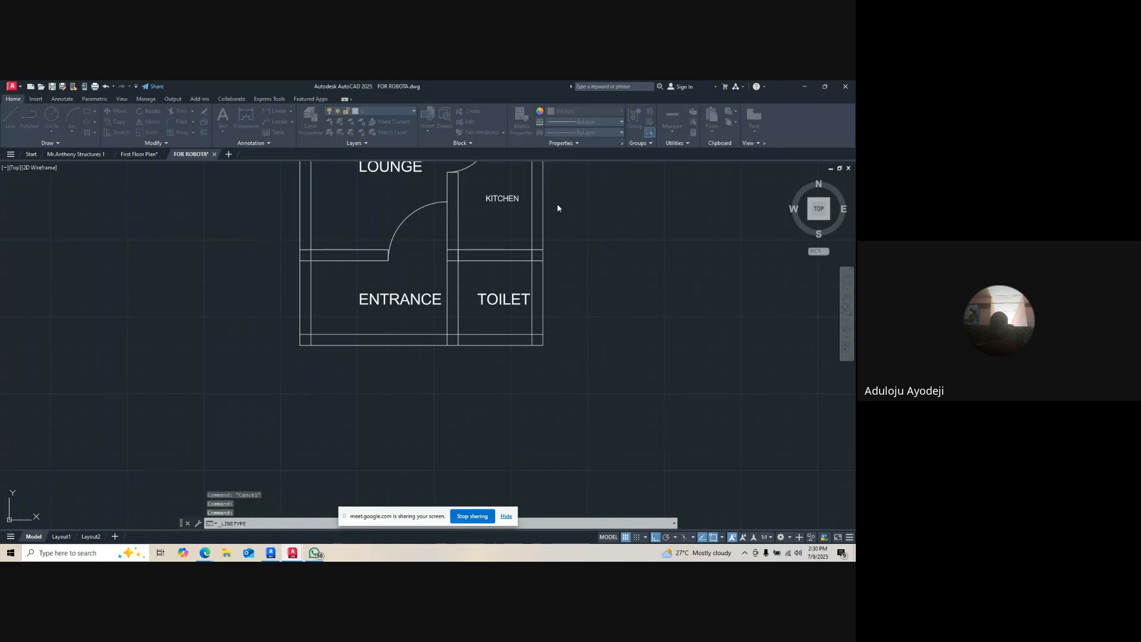
left_click(497, 241)
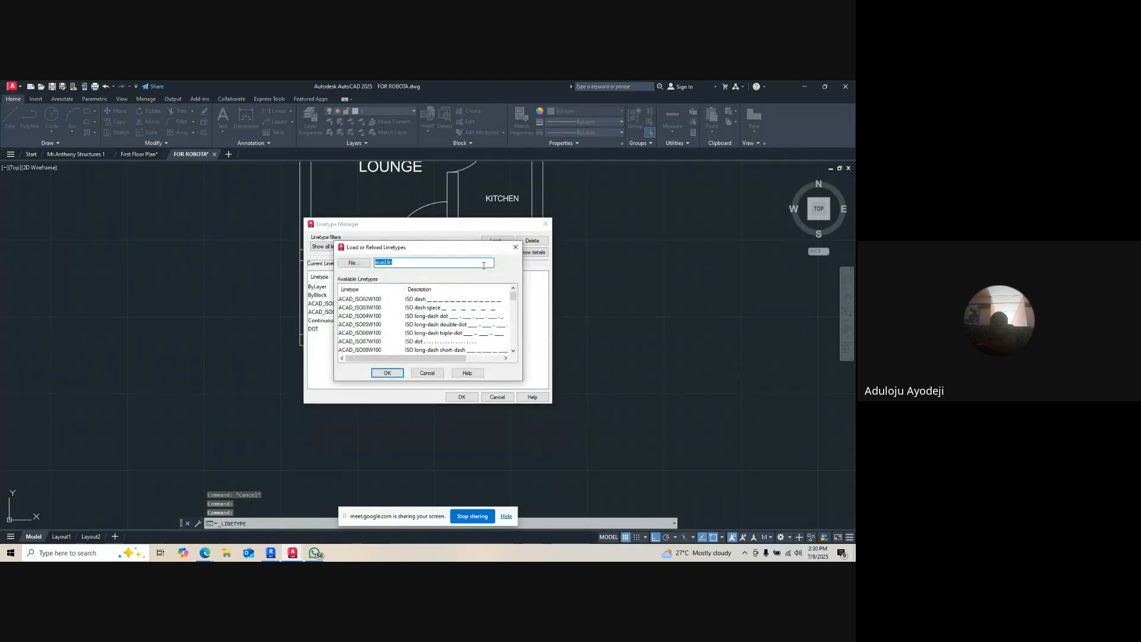
left_click(466, 303)
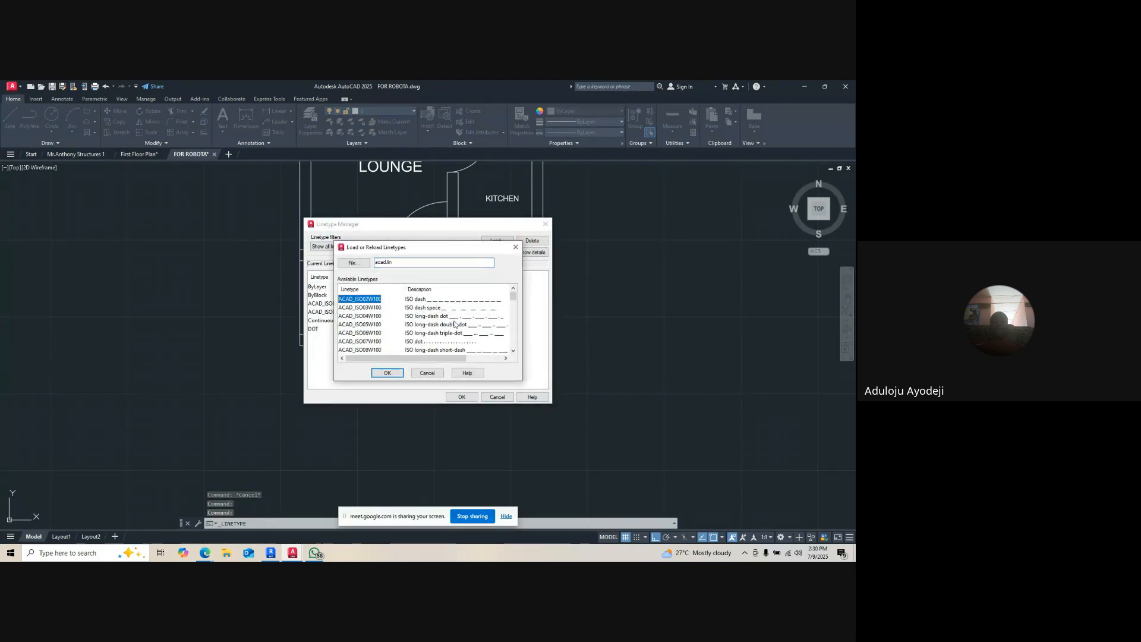
left_click(387, 372)
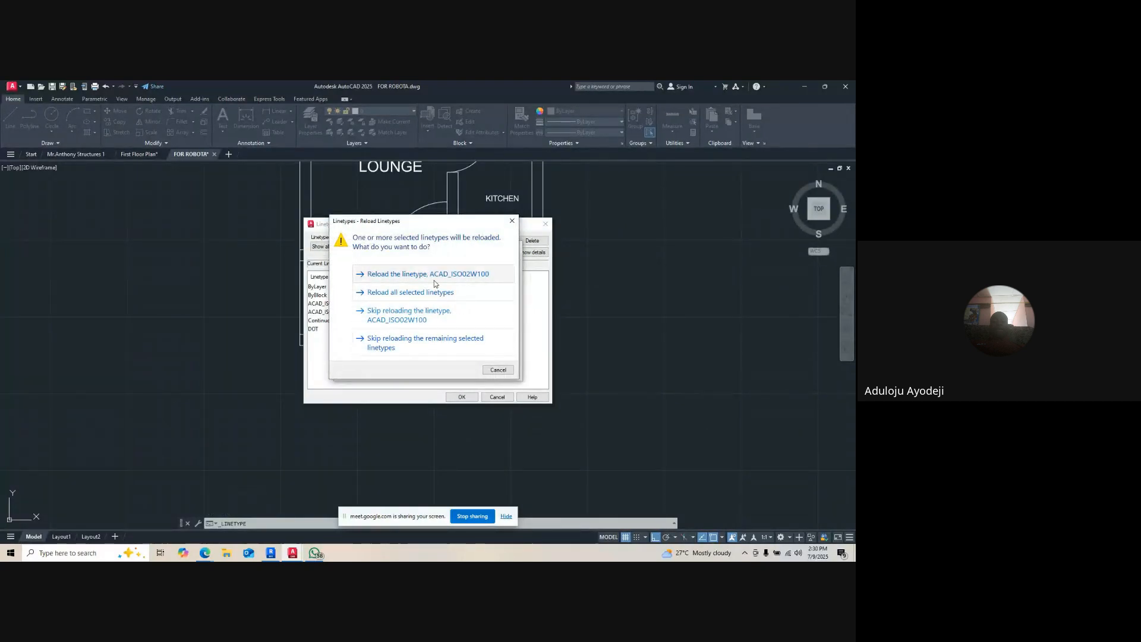
left_click(442, 293)
- Load the CENTER2 linetype and accept the Linetype Manager changes
left_click(497, 240)
scroll(445, 317, "down", 4)
scroll(444, 317, "down", 2)
left_click(447, 310)
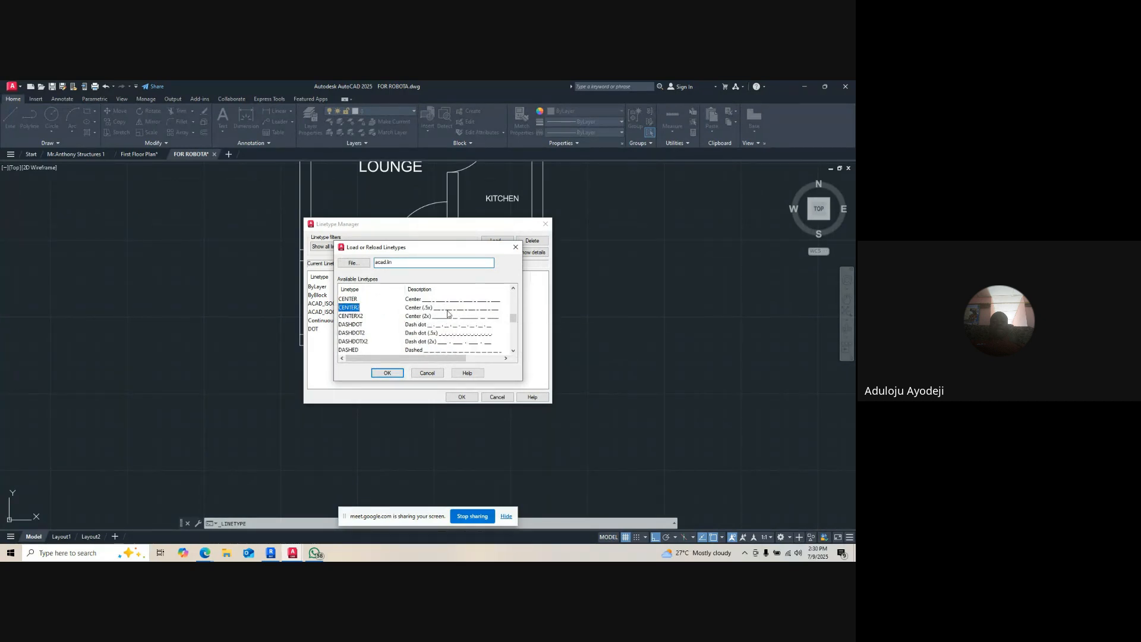
left_click(384, 373)
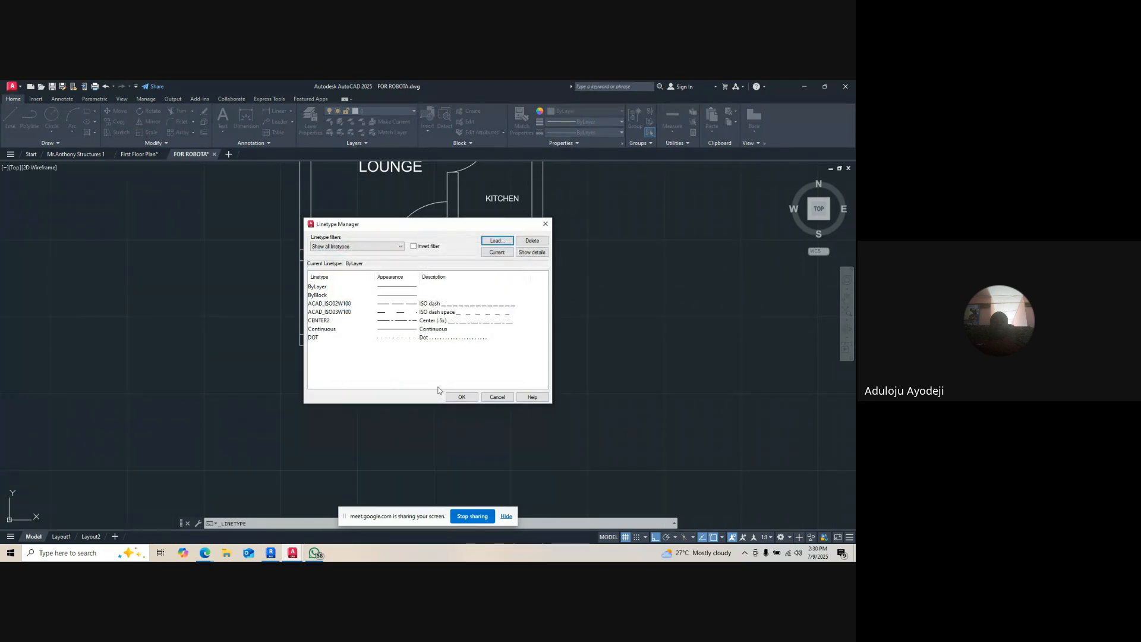
left_click(467, 329)
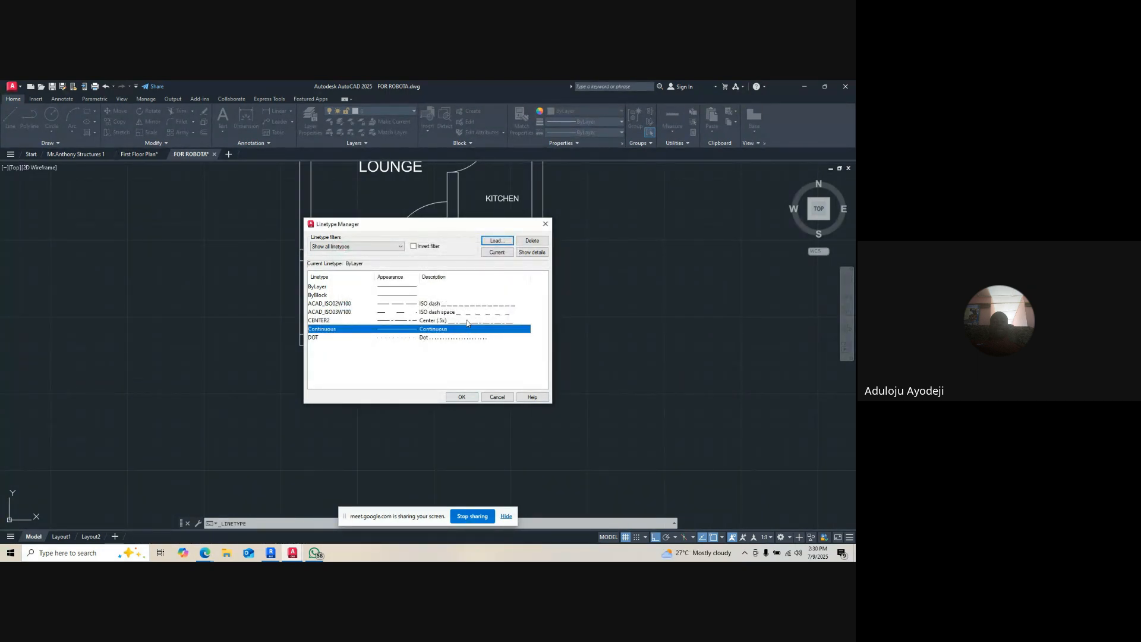
left_click(468, 321)
left_click(463, 396)
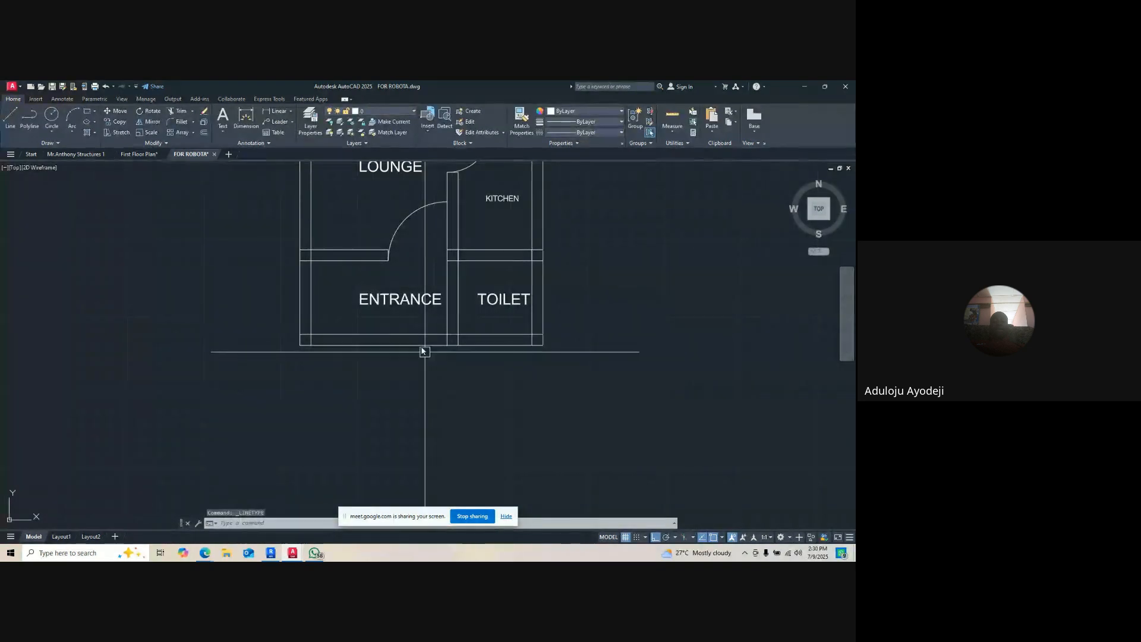
- Set the linetype of the inner wall line below ENTRANCE to ByBlock
key("Escape")
left_click(403, 340)
left_click(400, 323)
left_click(585, 132)
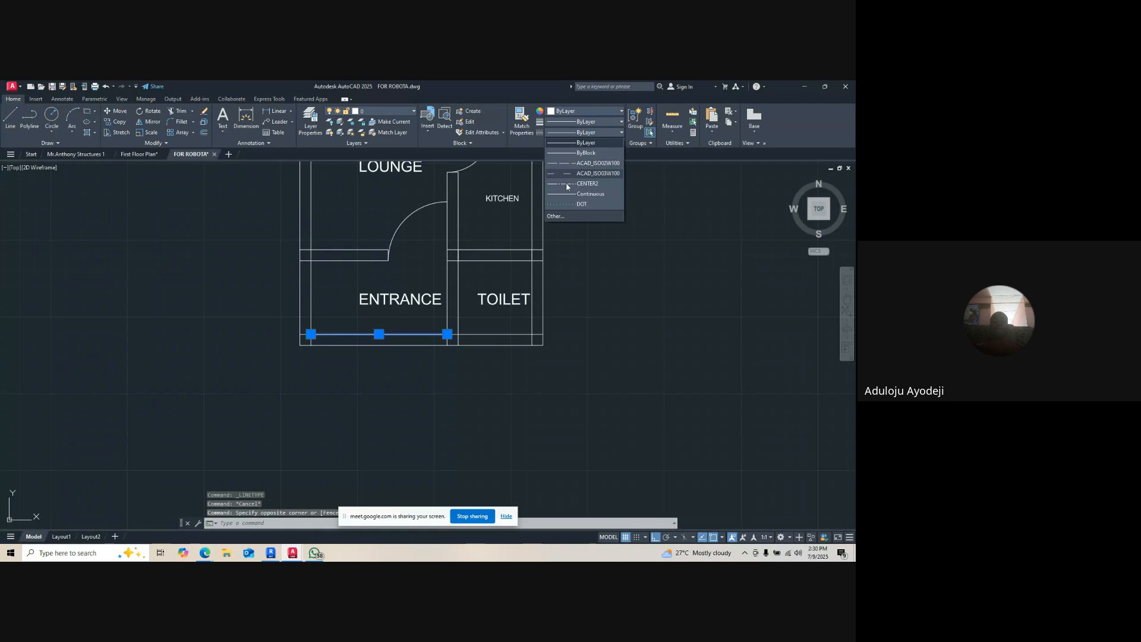
left_click(581, 155)
left_click(595, 133)
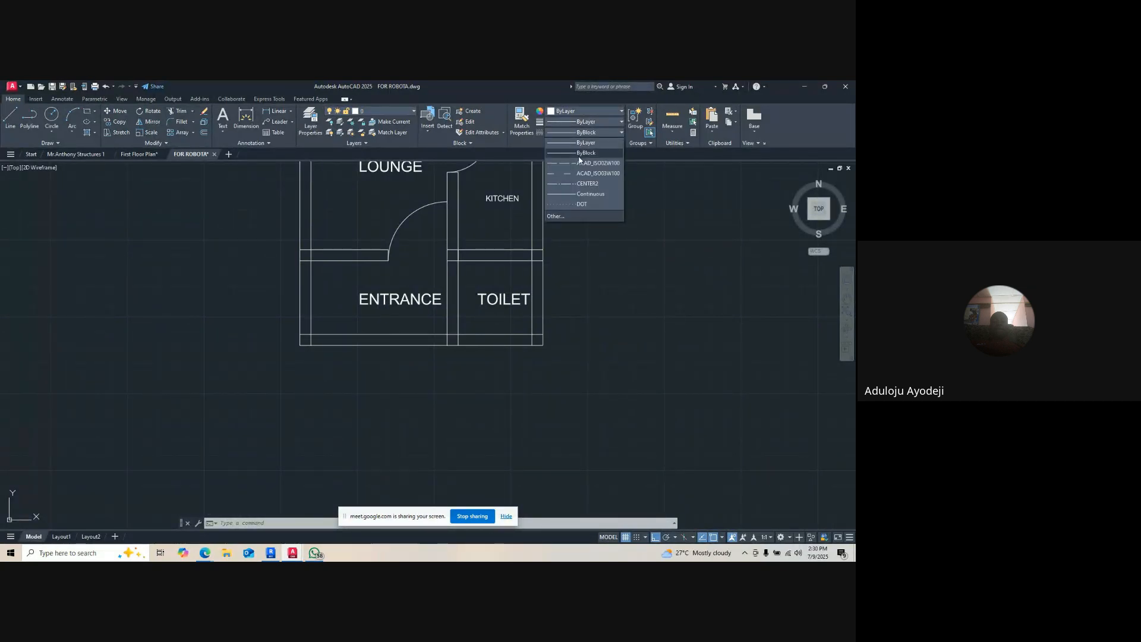
left_click(442, 335)
left_click(431, 334)
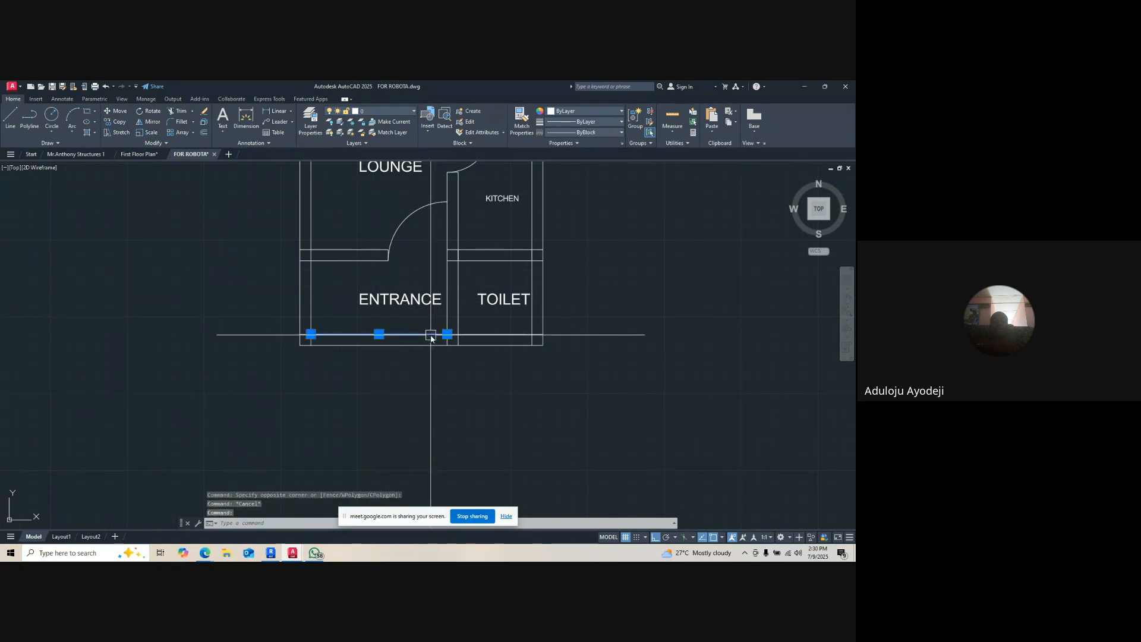
left_click(568, 132)
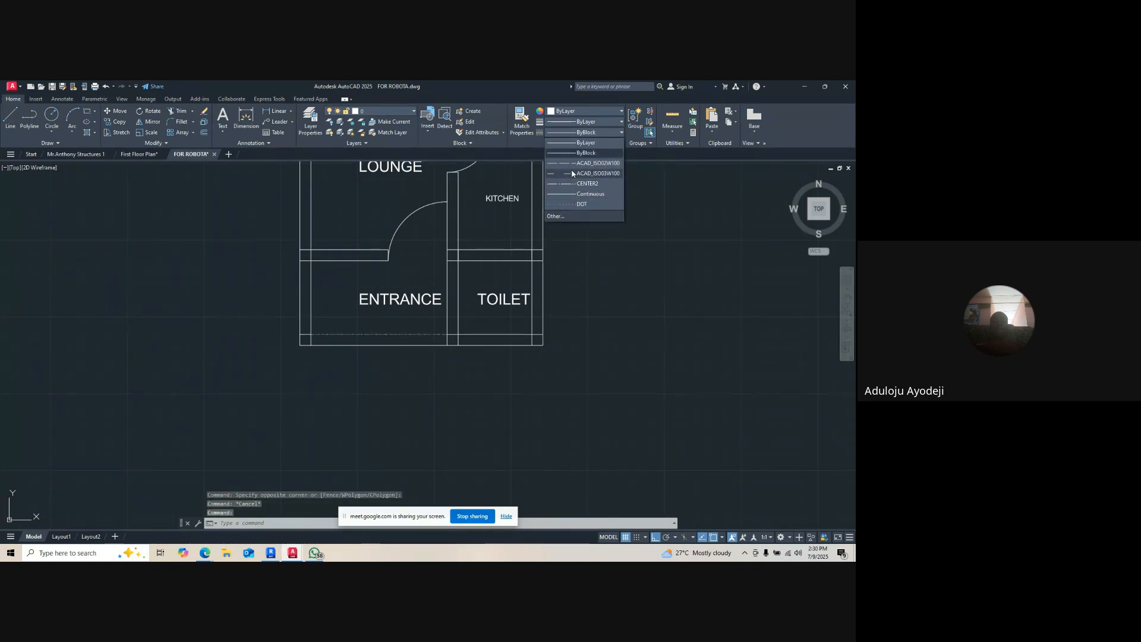
key("Escape")
key("Escape")
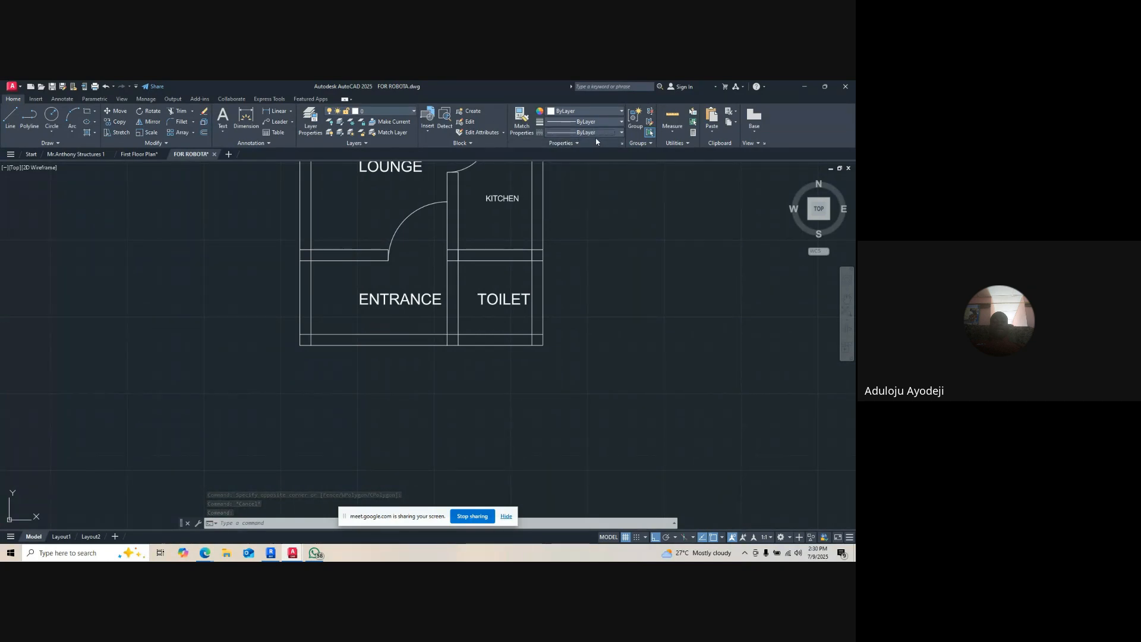
- Load the CENTER linetype from acad.lin in the Linetype Manager
left_click(600, 131)
left_click(557, 216)
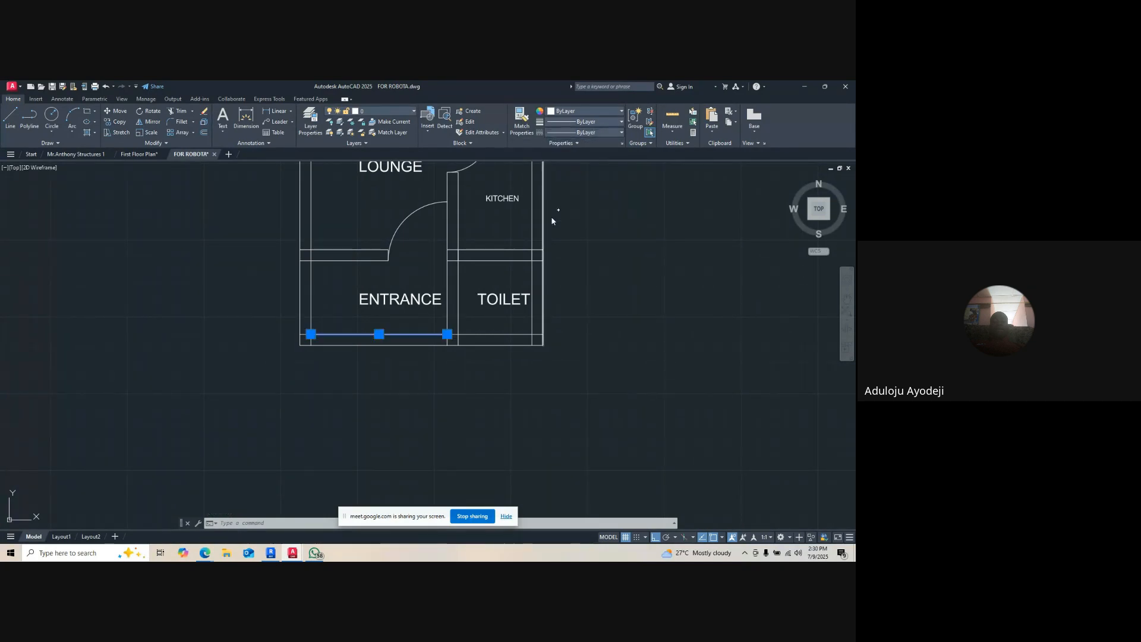
left_click(496, 241)
scroll(439, 333, "down", 3)
scroll(439, 333, "down", 2)
left_click(449, 325)
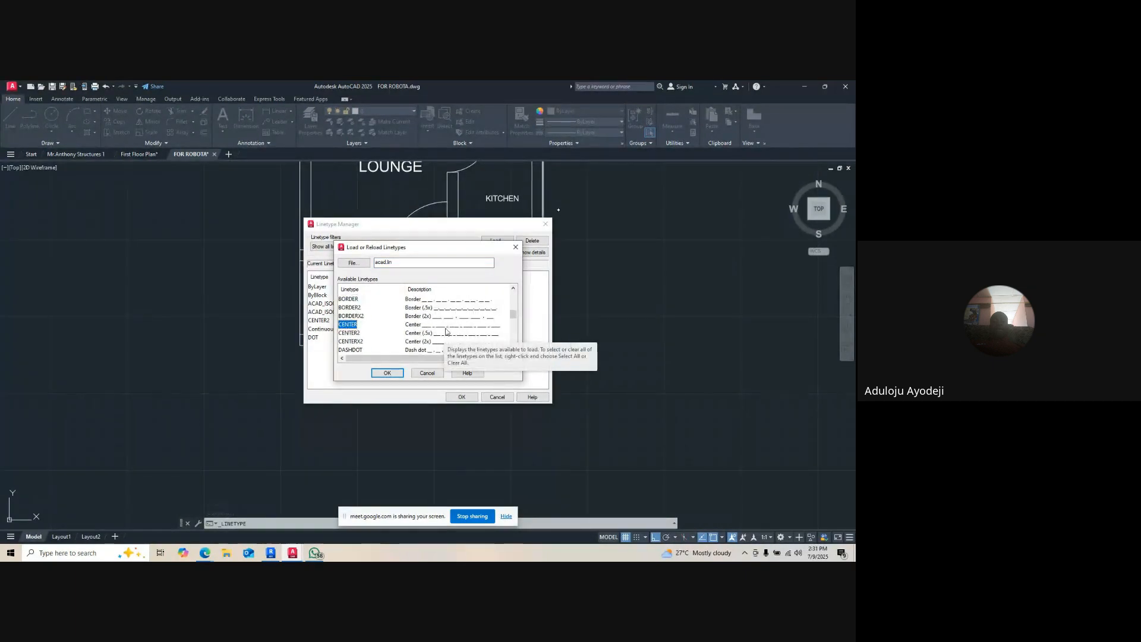
left_click(423, 375)
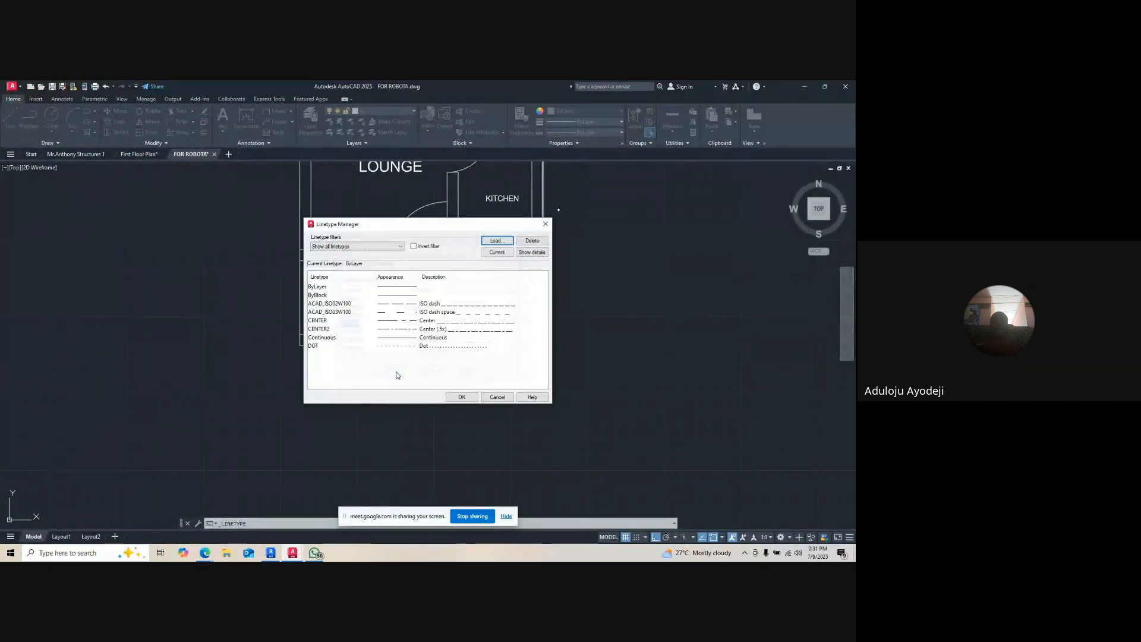
- Show the linetype details, set the global scale factor and current object scale to 900, and accept the changes
left_click(395, 330)
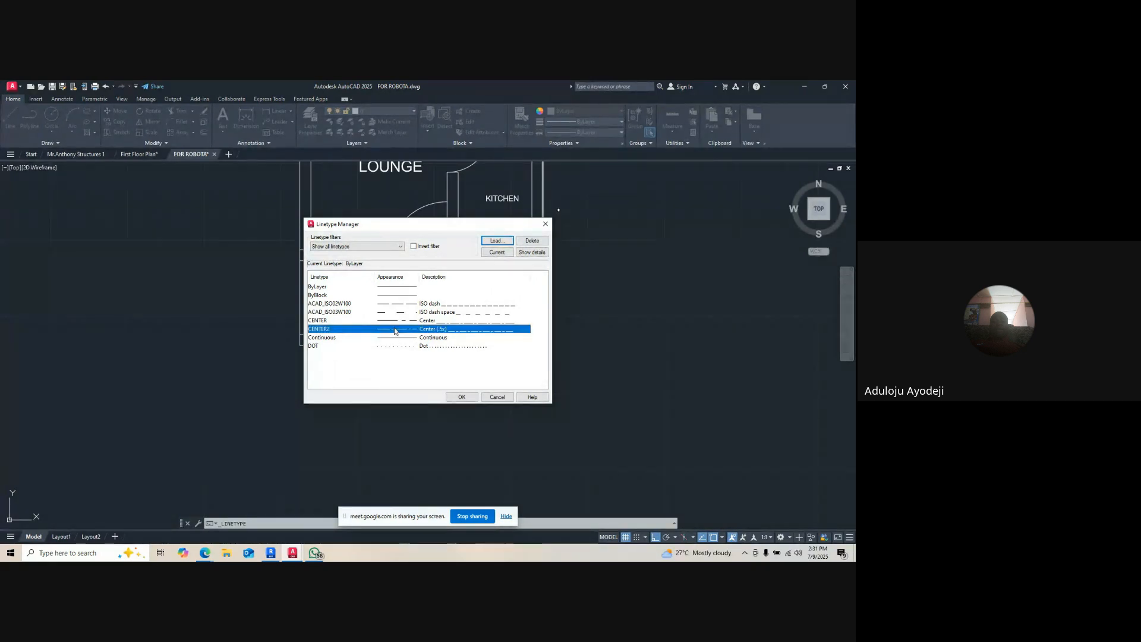
left_click(414, 246)
left_click(415, 247)
left_click(534, 253)
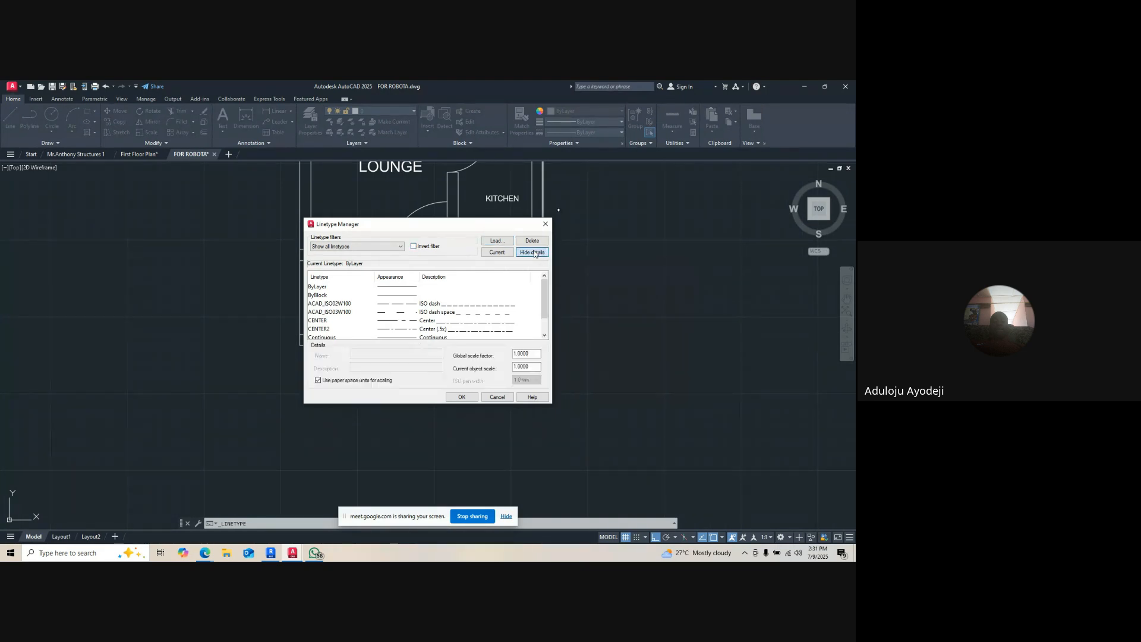
left_click_drag(531, 353, 514, 354)
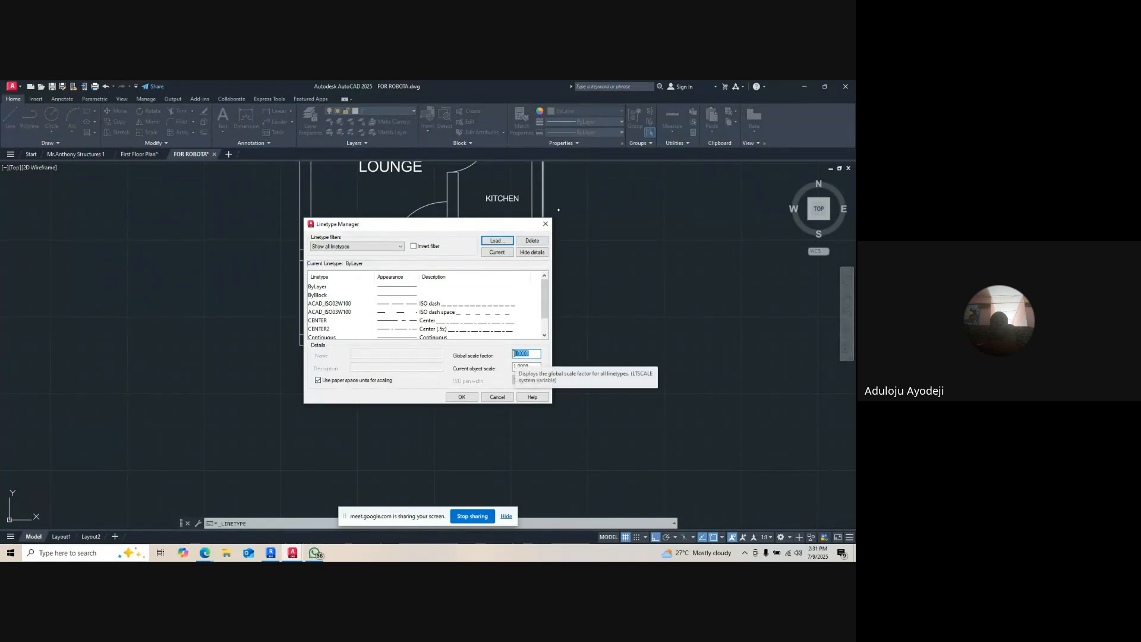
type("900")
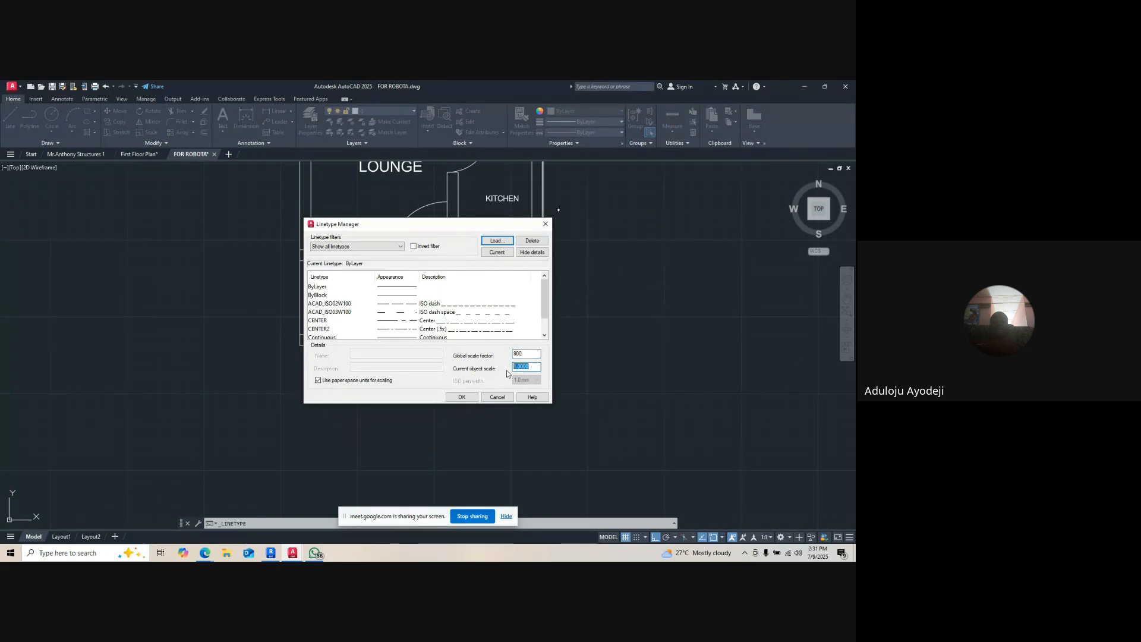
left_click(460, 397)
- Apply the CENTER2 linetype to the inner wall line below ENTRANCE
left_click(400, 333)
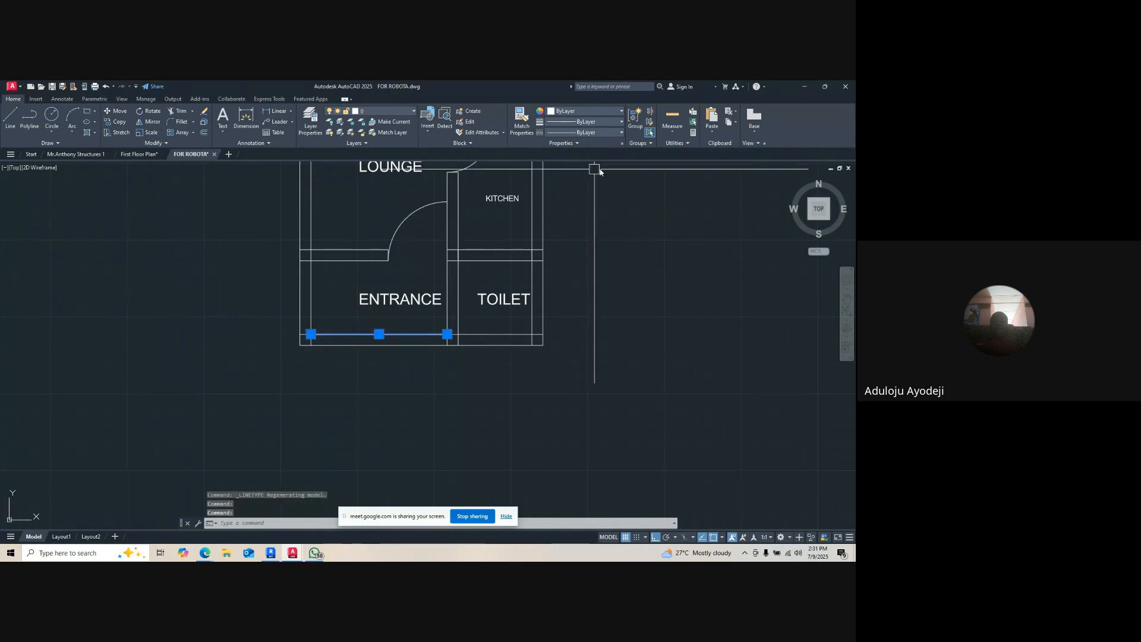
left_click(604, 132)
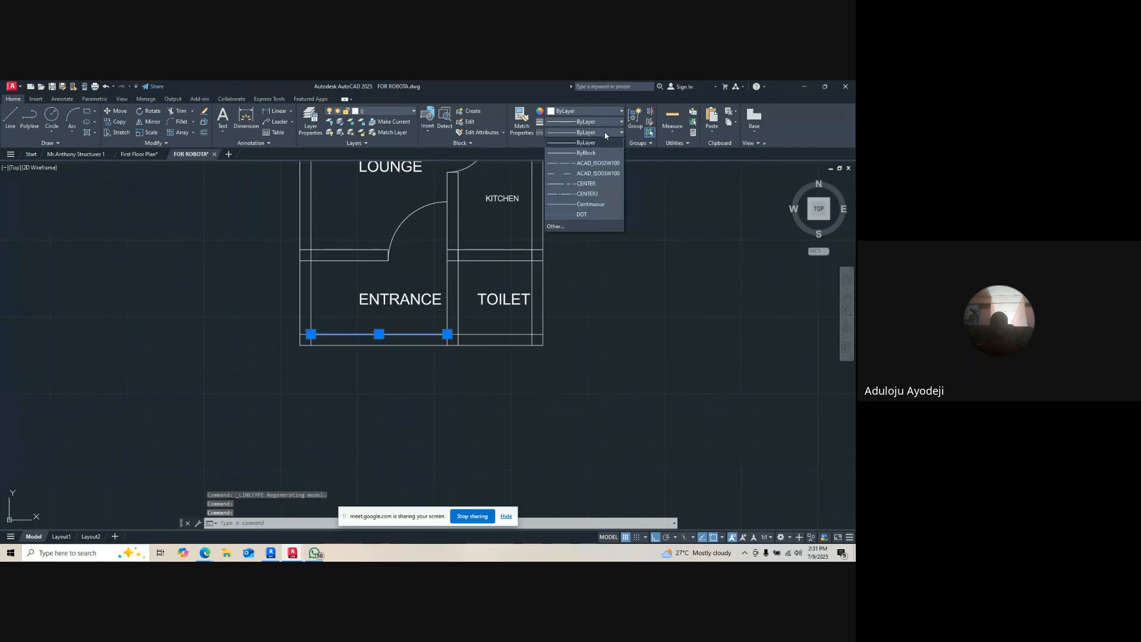
left_click(578, 195)
key("Escape")
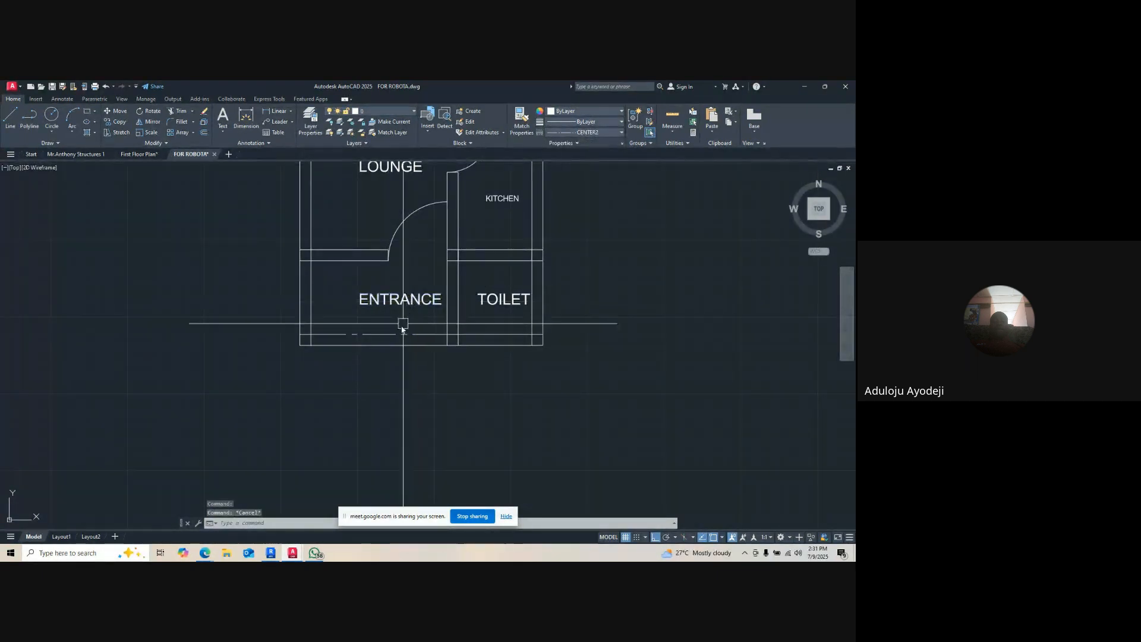
- Examine the dash pattern of the inner wall line below ENTRANCE from near and far
scroll(386, 356, "up", 6)
scroll(378, 375, "down", 2)
scroll(255, 387, "up", 5)
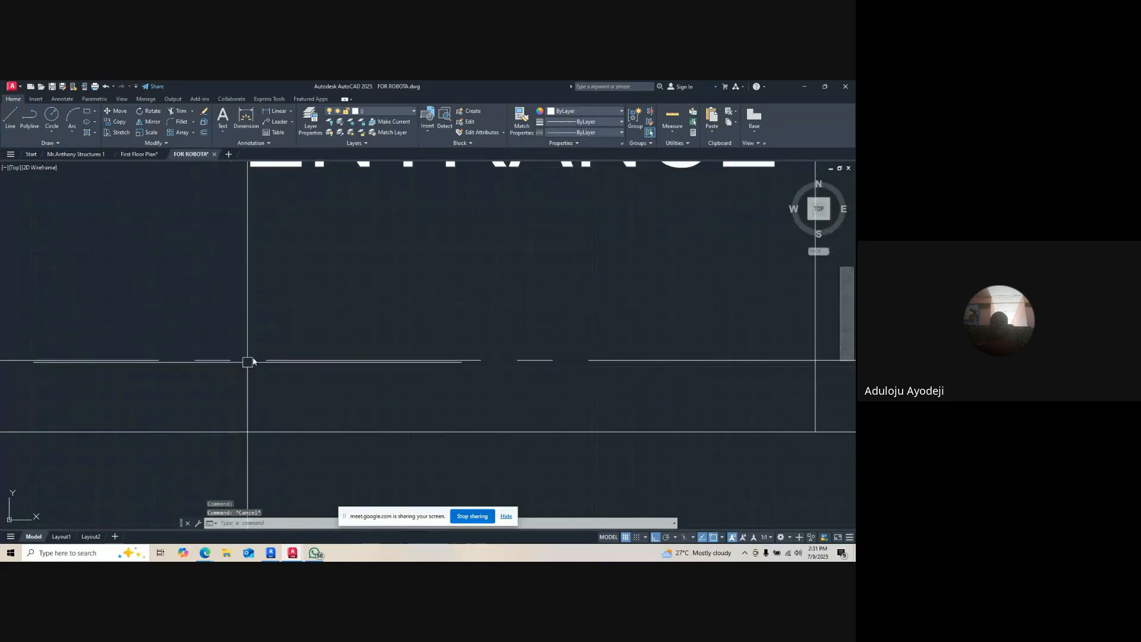
scroll(214, 362, "down", 5)
left_click(271, 345)
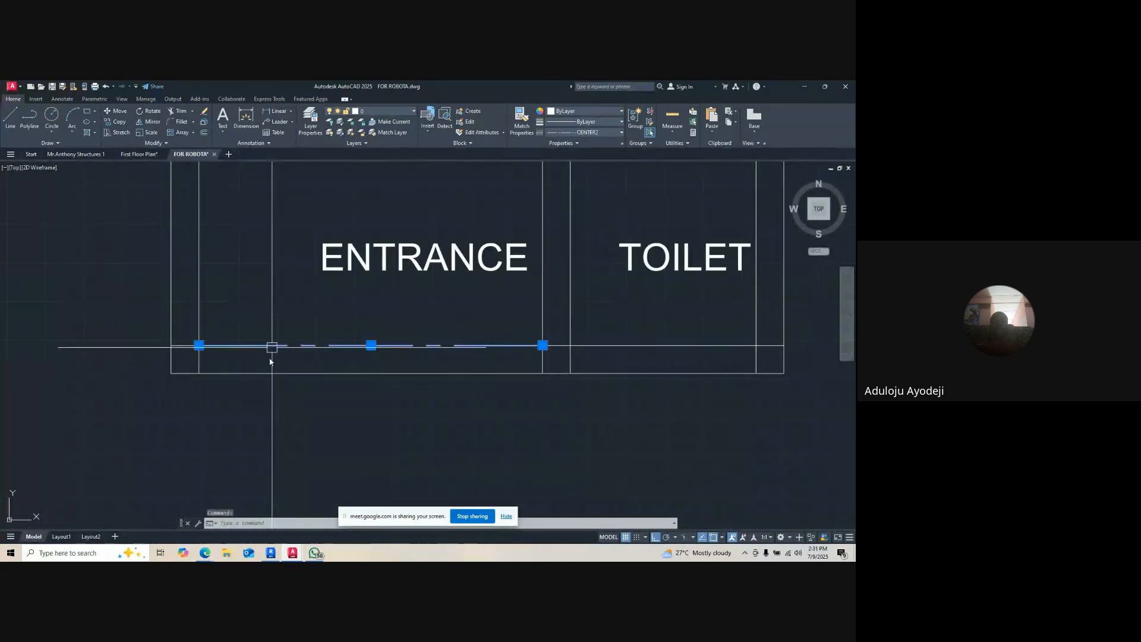
key("Escape")
left_click(273, 347)
scroll(453, 387, "down", 4)
scroll(364, 356, "up", 7)
key("Escape")
scroll(362, 368, "down", 3)
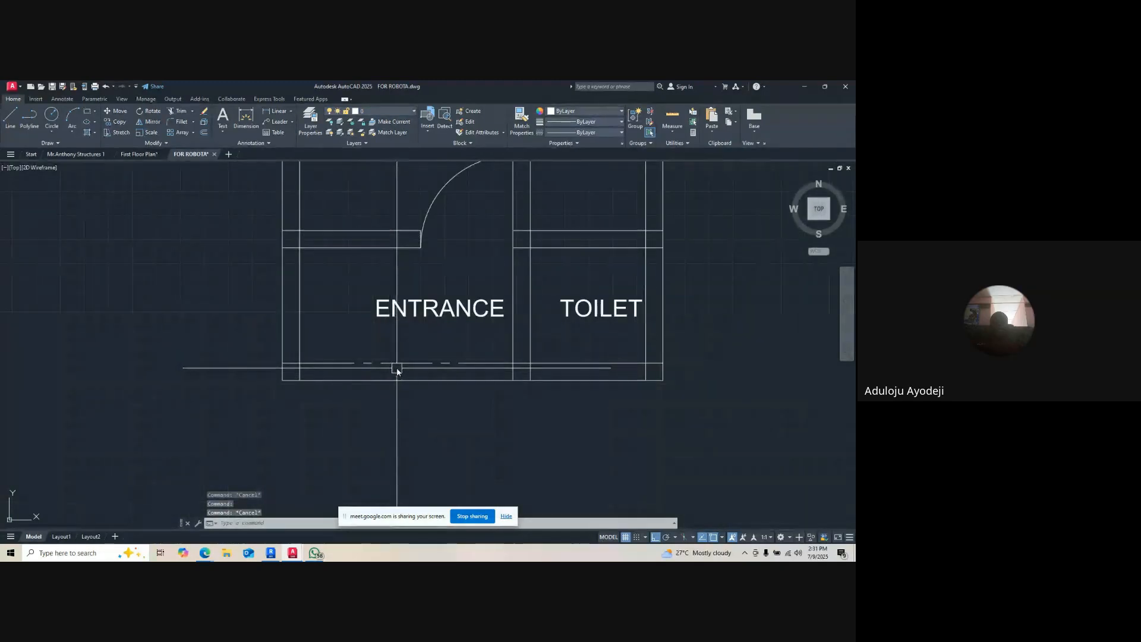
scroll(348, 348, "up", 2)
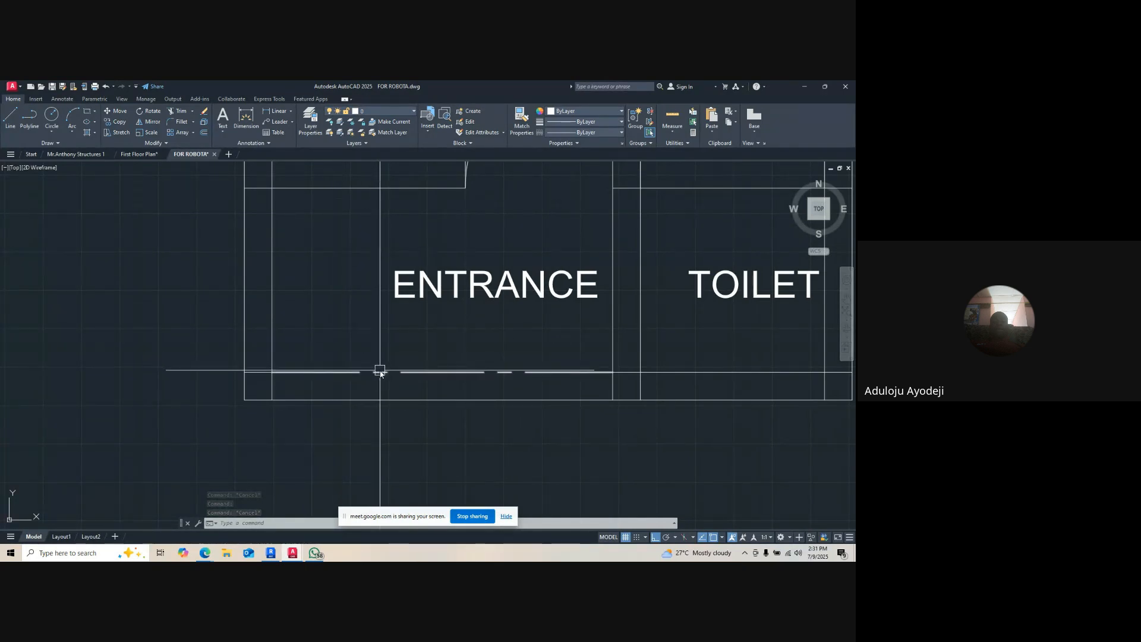
- Match the properties of the CENTER2 line below ENTRANCE onto the inner line of the room's left wall
key("Escape")
type("M")
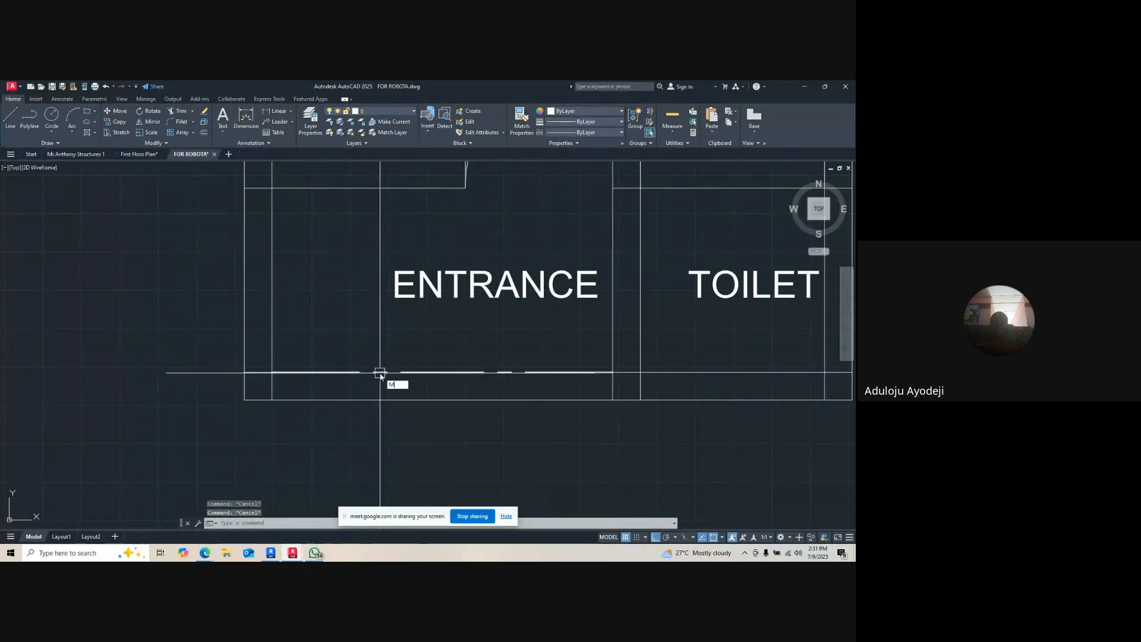
type("A")
left_click(407, 394)
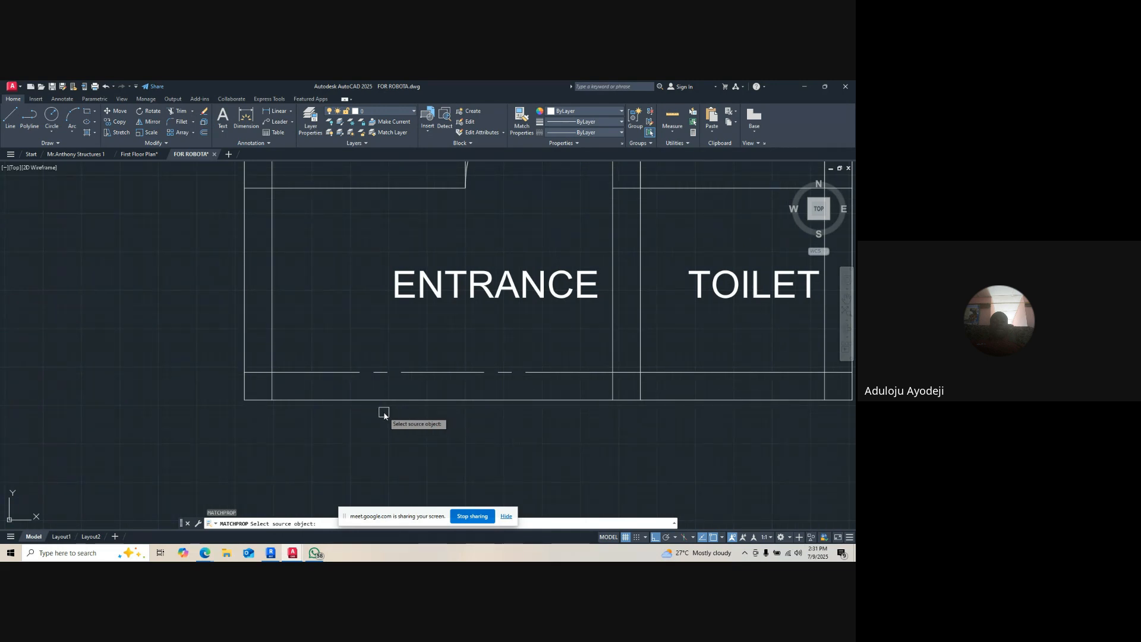
left_click(387, 377)
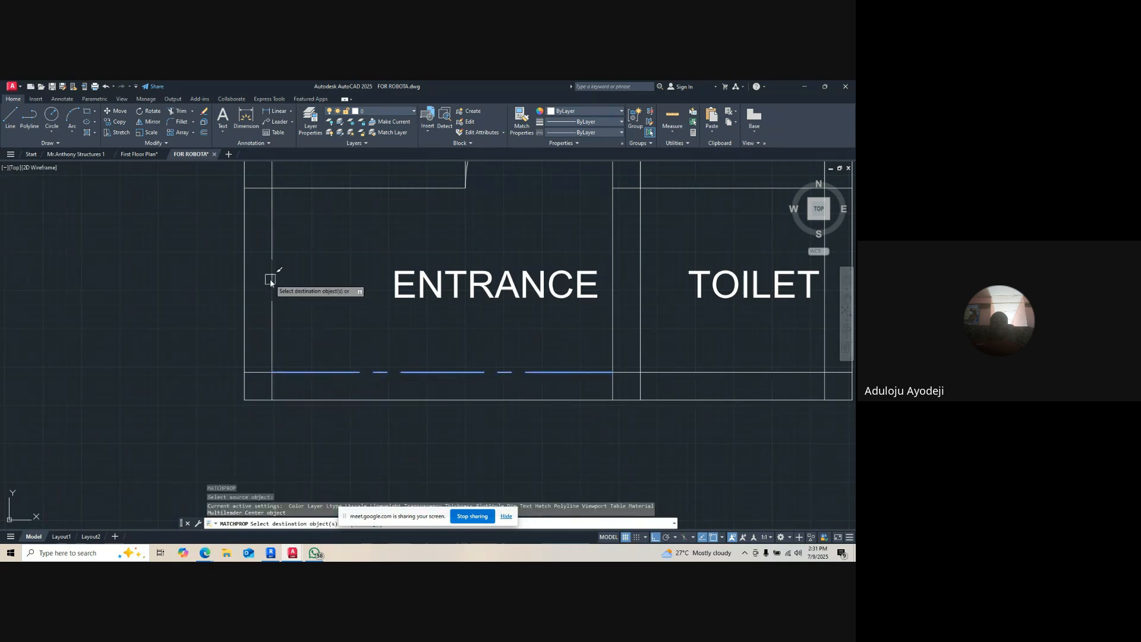
scroll(330, 287, "down", 3)
scroll(327, 293, "up", 5)
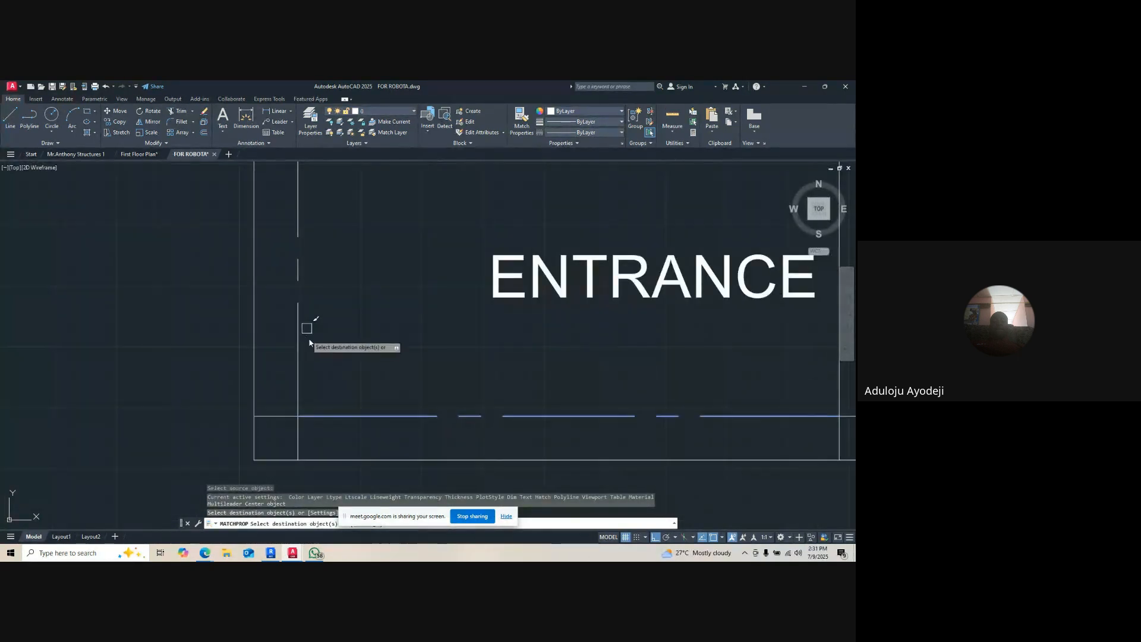
scroll(315, 308, "down", 3)
key("Escape")
key("Escape")
- Load the HIDDEN linetype from acad.lin and accept the Linetype Manager changes
left_click(344, 321)
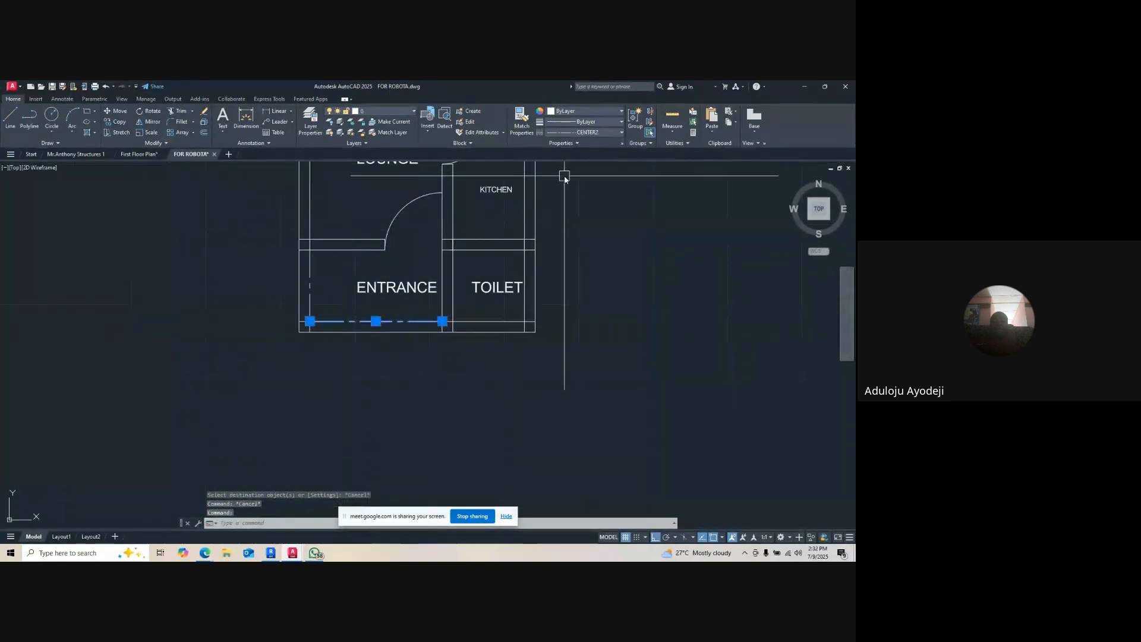
left_click(609, 132)
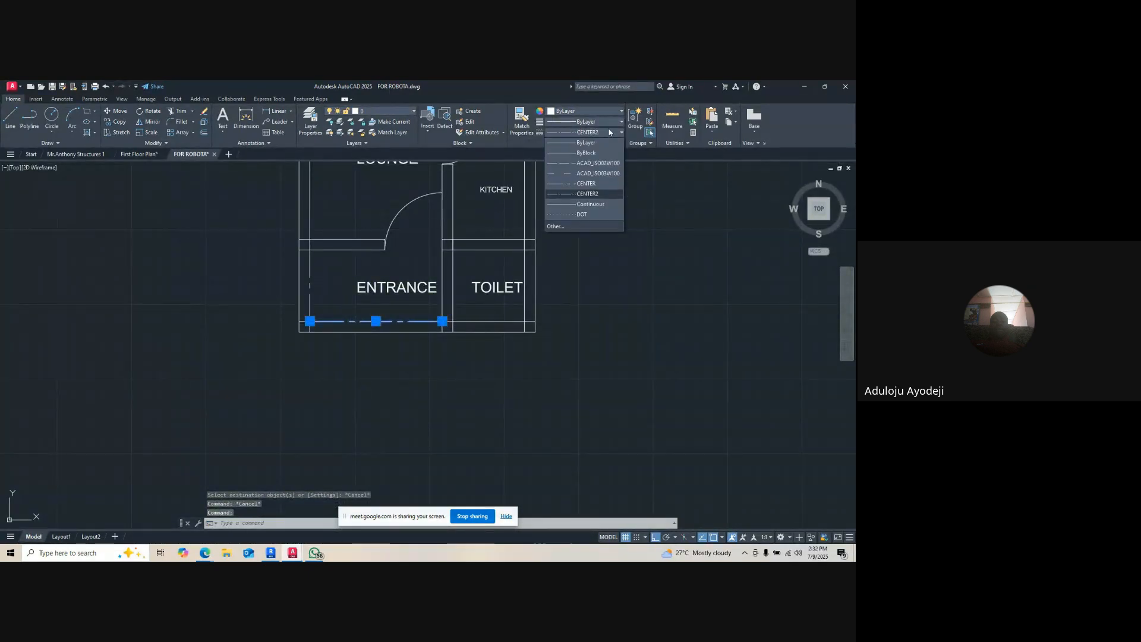
left_click(555, 227)
left_click(497, 240)
scroll(467, 333, "down", 6)
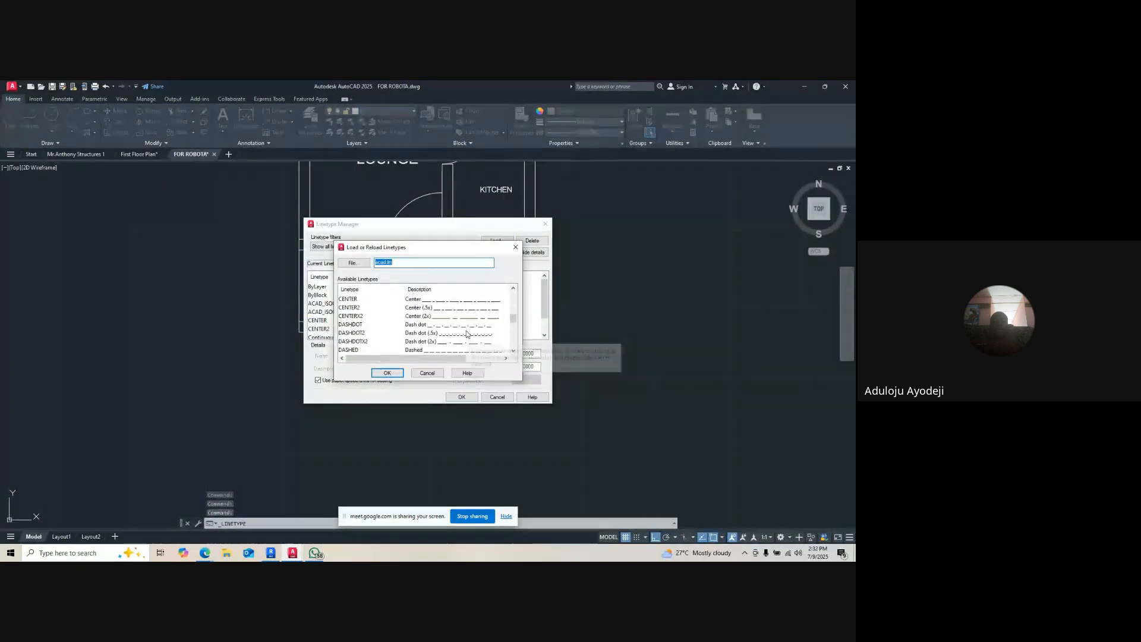
scroll(467, 334, "down", 4)
scroll(456, 328, "down", 1)
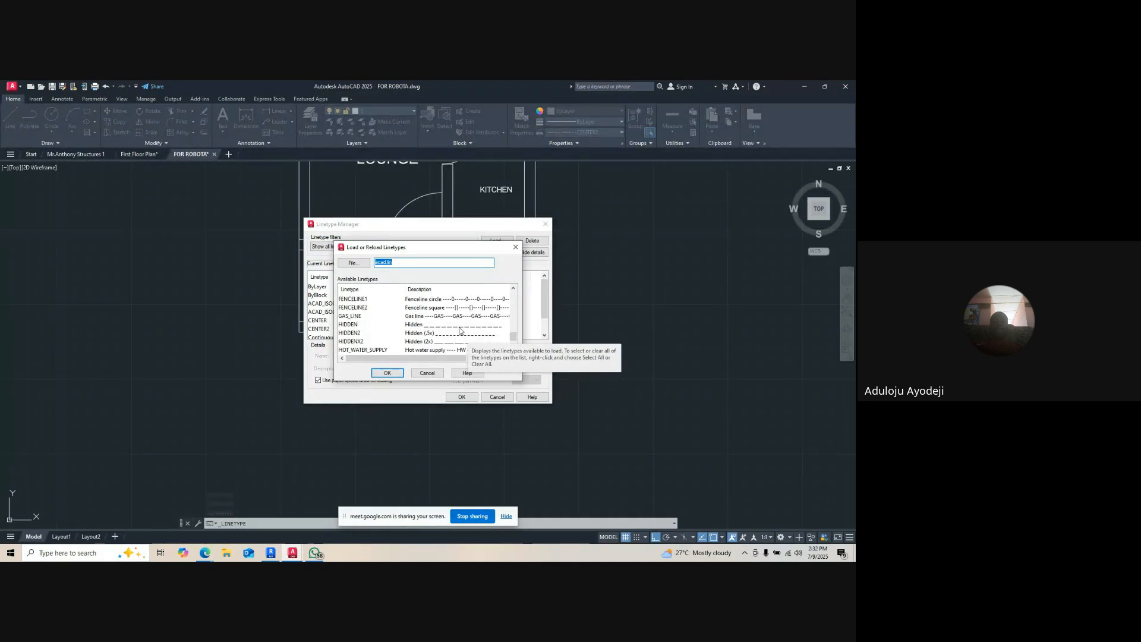
left_click(459, 326)
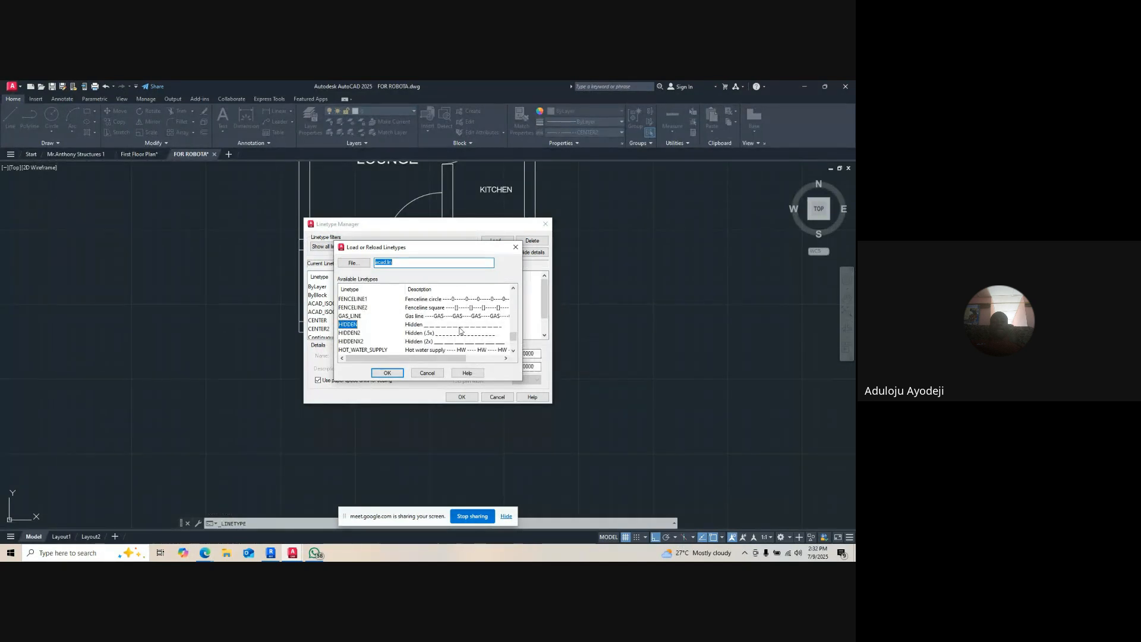
left_click(388, 373)
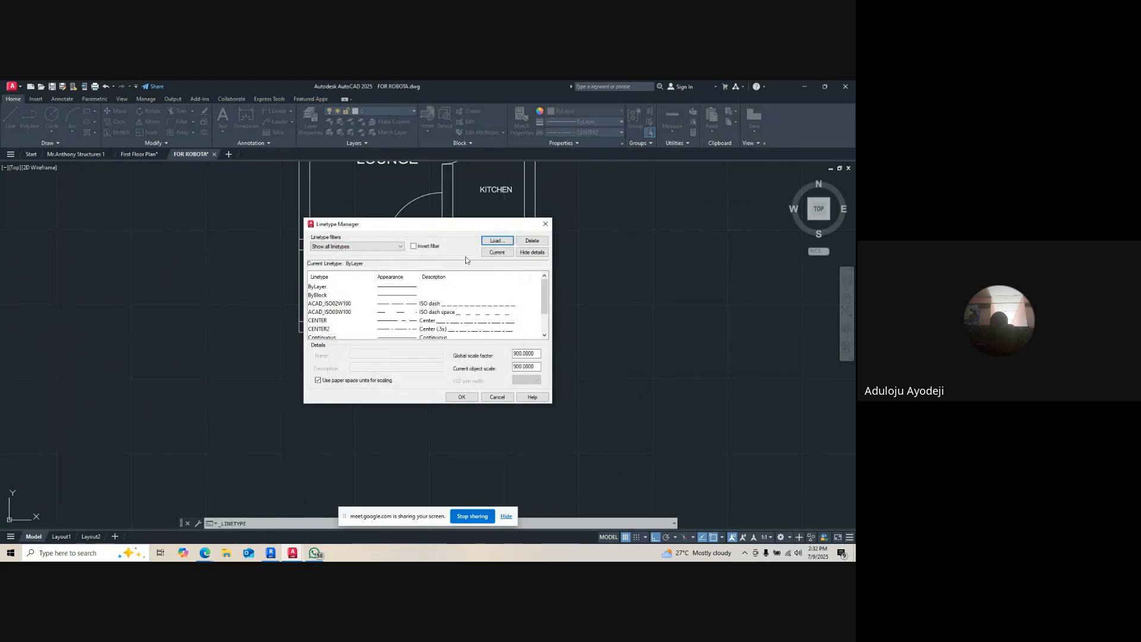
left_click(461, 397)
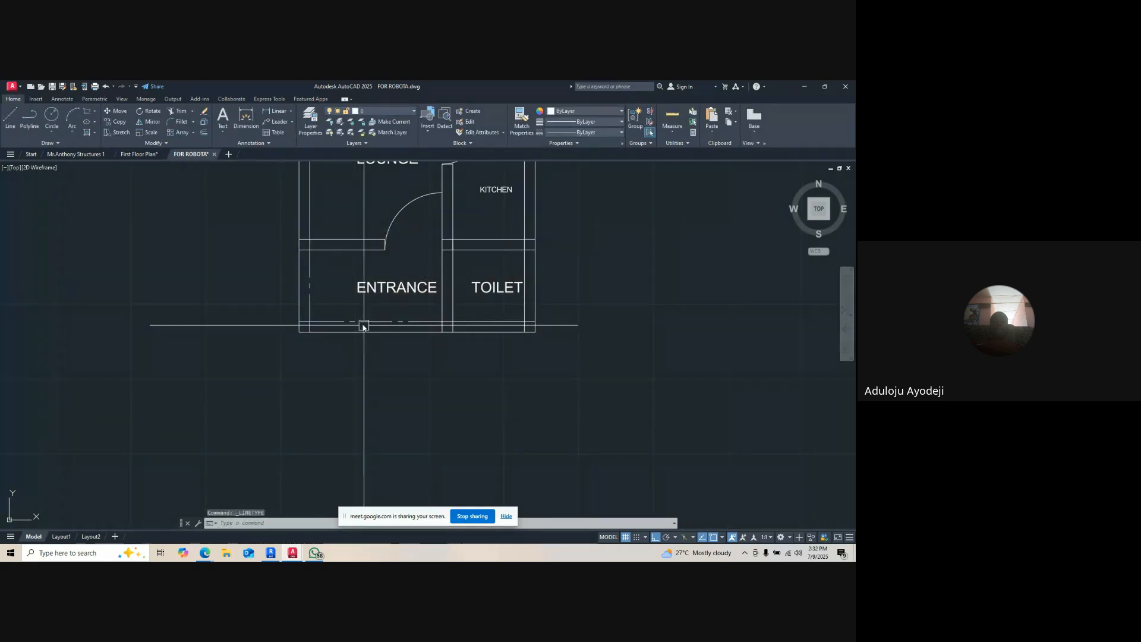
- Apply the HIDDEN linetype to the inner wall line below ENTRANCE
left_click(589, 132)
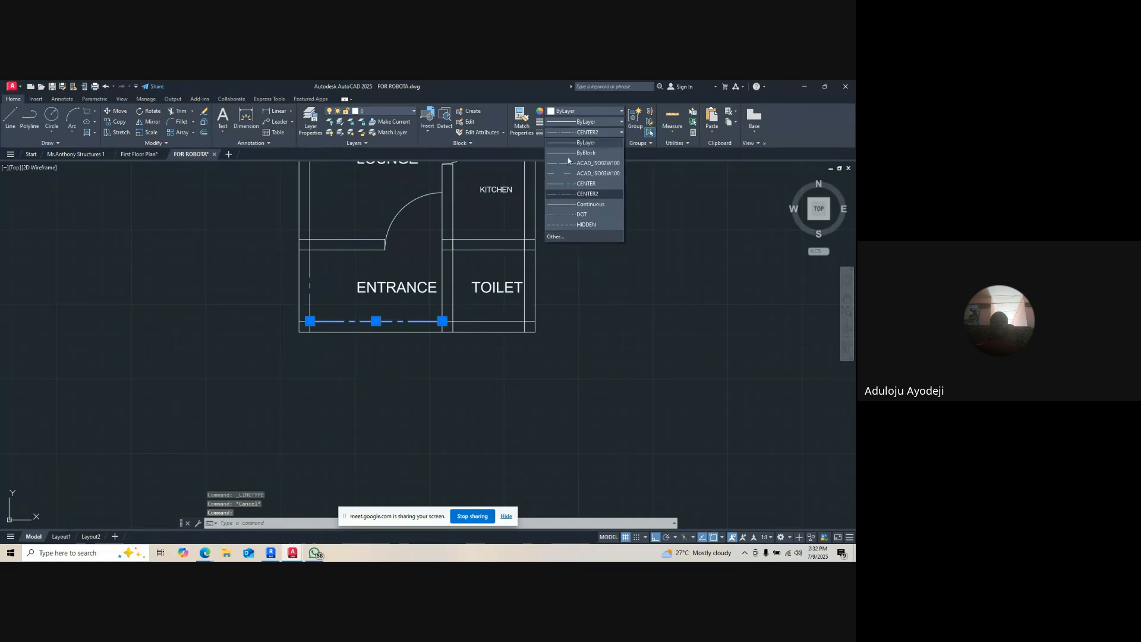
left_click(563, 224)
key("Escape")
key("Escape")
- Match the properties of the HIDDEN line below ENTRANCE onto the inner line of the room's left wall
type("MA")
key("Return")
left_click(348, 321)
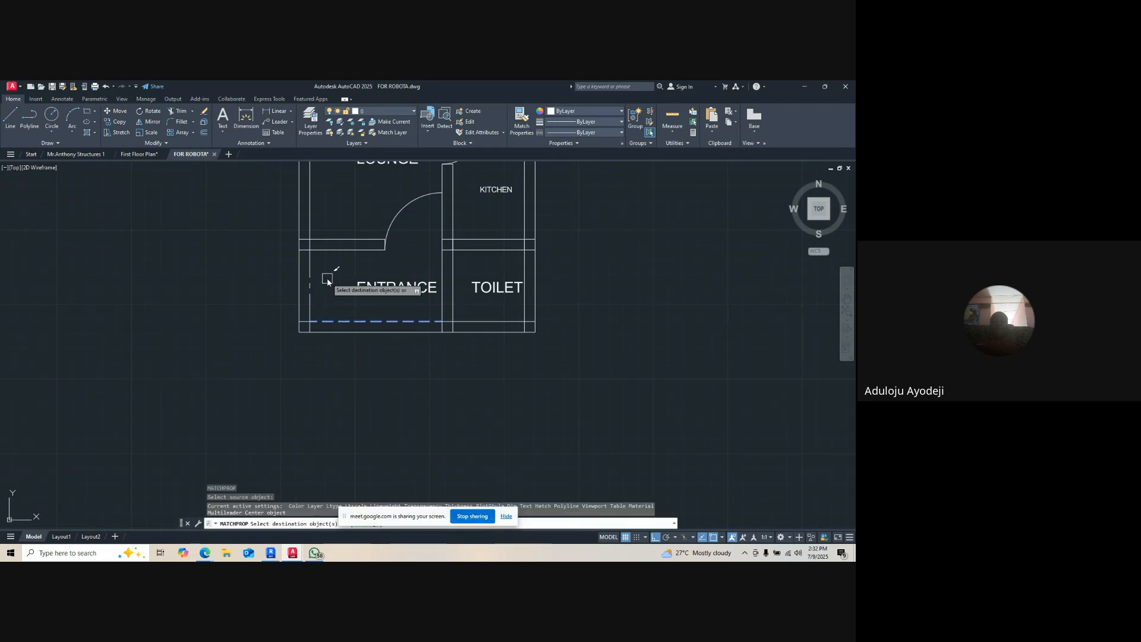
left_click(316, 264)
left_click(303, 292)
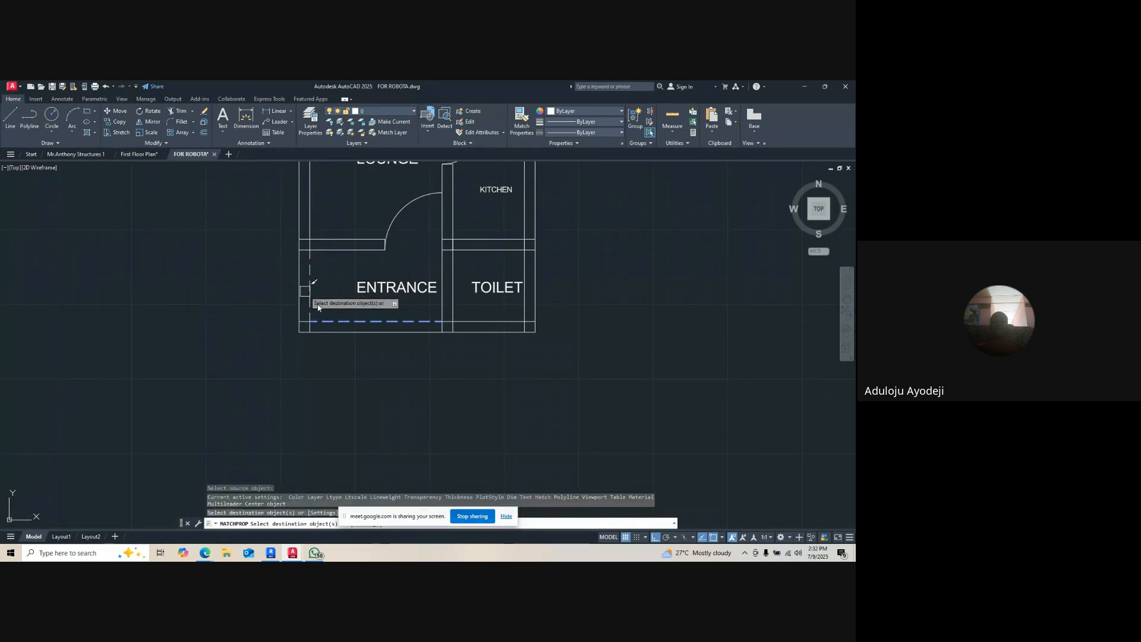
key("Escape")
- Erase the hatch pattern covering the LOBBY floor
scroll(390, 329, "down", 6)
scroll(416, 261, "up", 6)
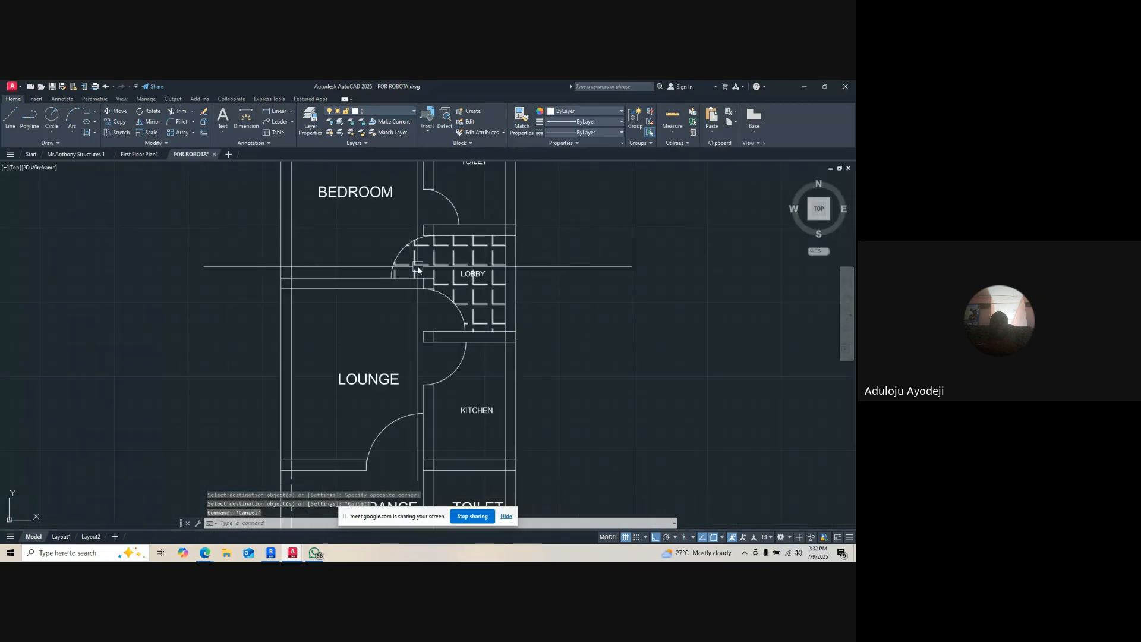
left_click(440, 261)
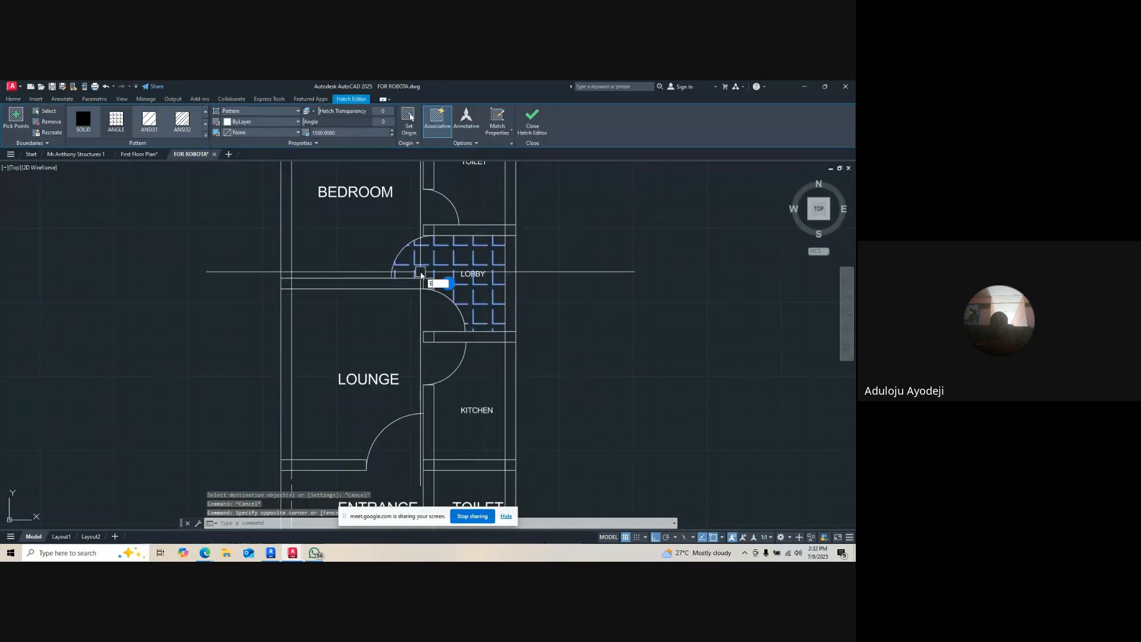
type("e")
key("Return")
- Move the ENTRANCE label slightly left, closer to the middle of its room
scroll(408, 316, "down", 7)
scroll(408, 316, "up", 8)
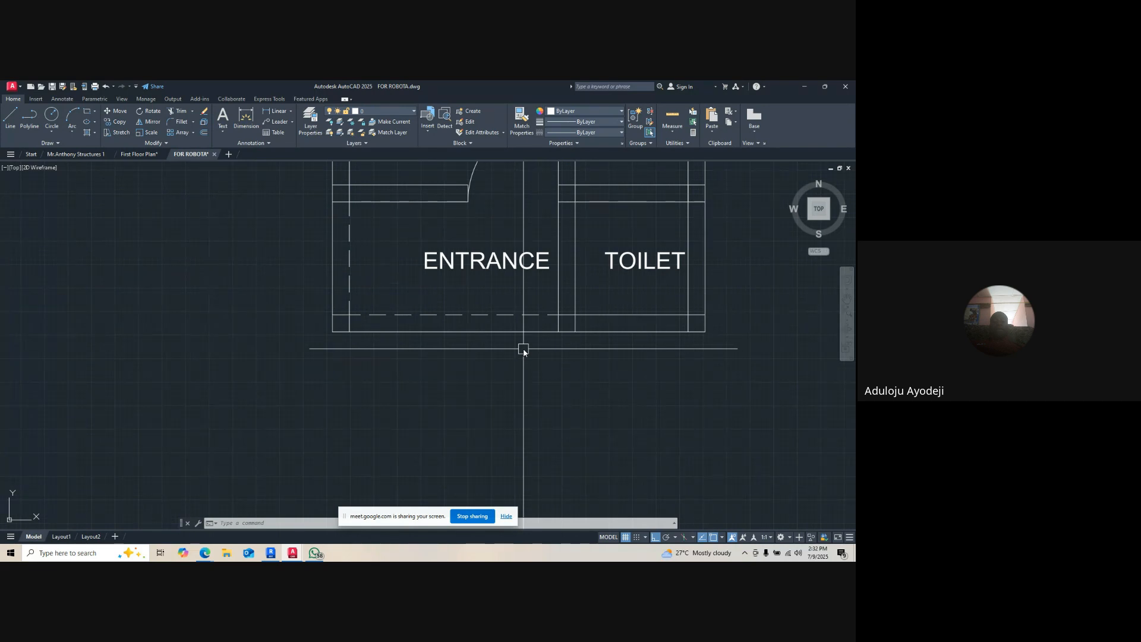
left_click(443, 264)
type("m")
key("Return")
left_click(525, 397)
key("Escape")
scroll(490, 279, "down", 3)
scroll(447, 305, "up", 4)
key("Escape")
key("Escape")
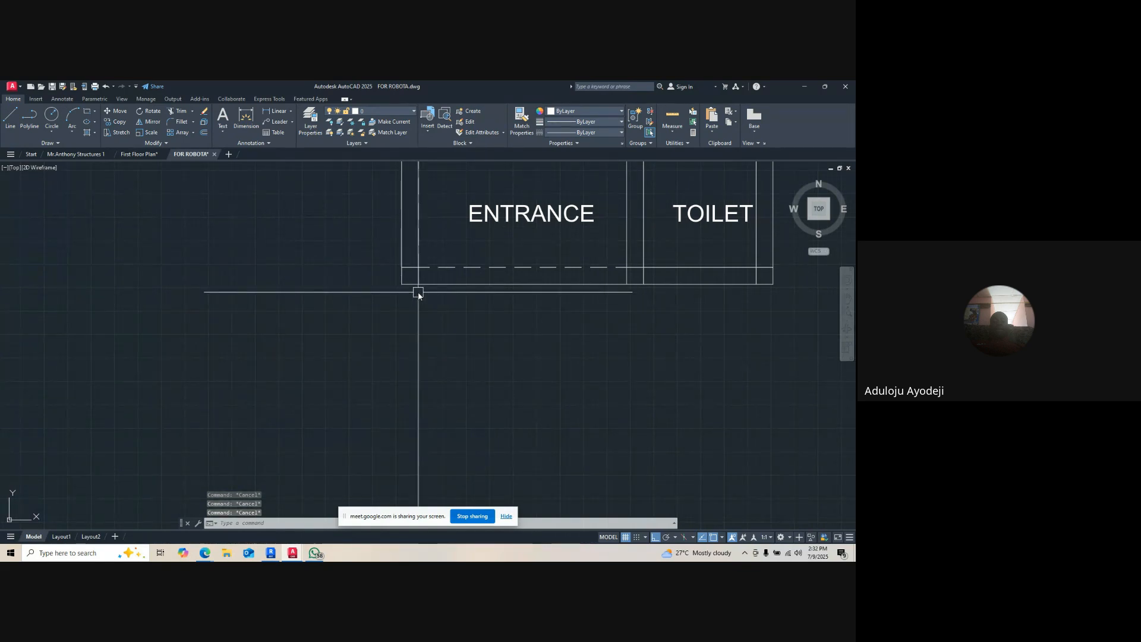
- Draw a short vertical line in the empty space below the floor plan and a horizontal line about 1190 units long rightward from its midpoint
key("Return")
scroll(416, 294, "down", 4)
left_click(348, 316)
scroll(349, 319, "up", 2)
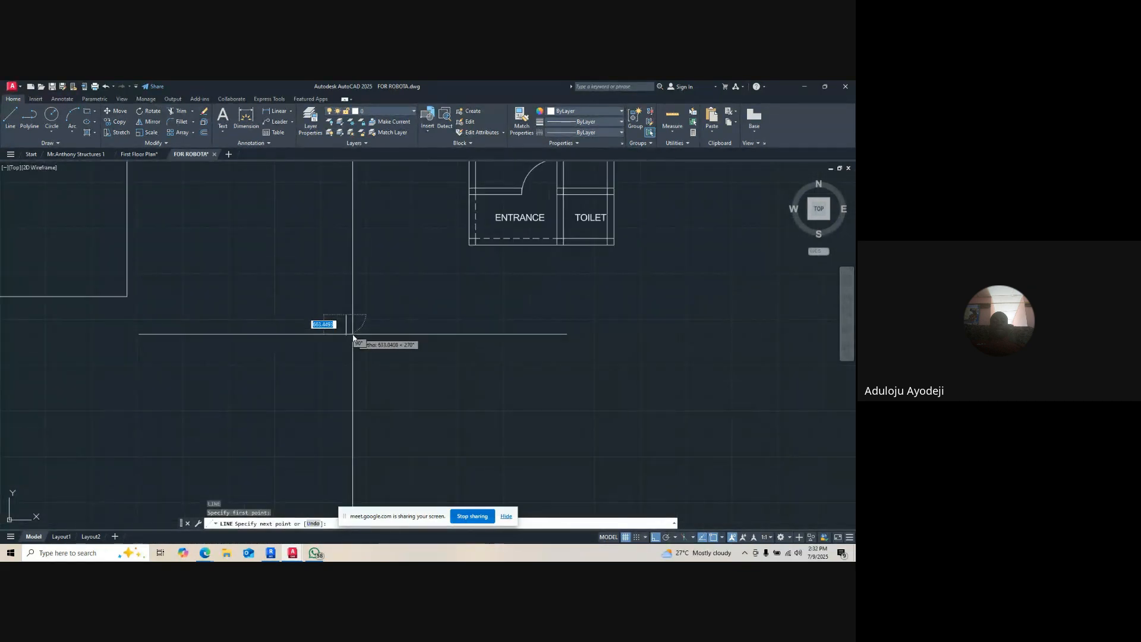
left_click(359, 343)
key("Return")
scroll(360, 344, "up", 2)
key("Return")
left_click(337, 320)
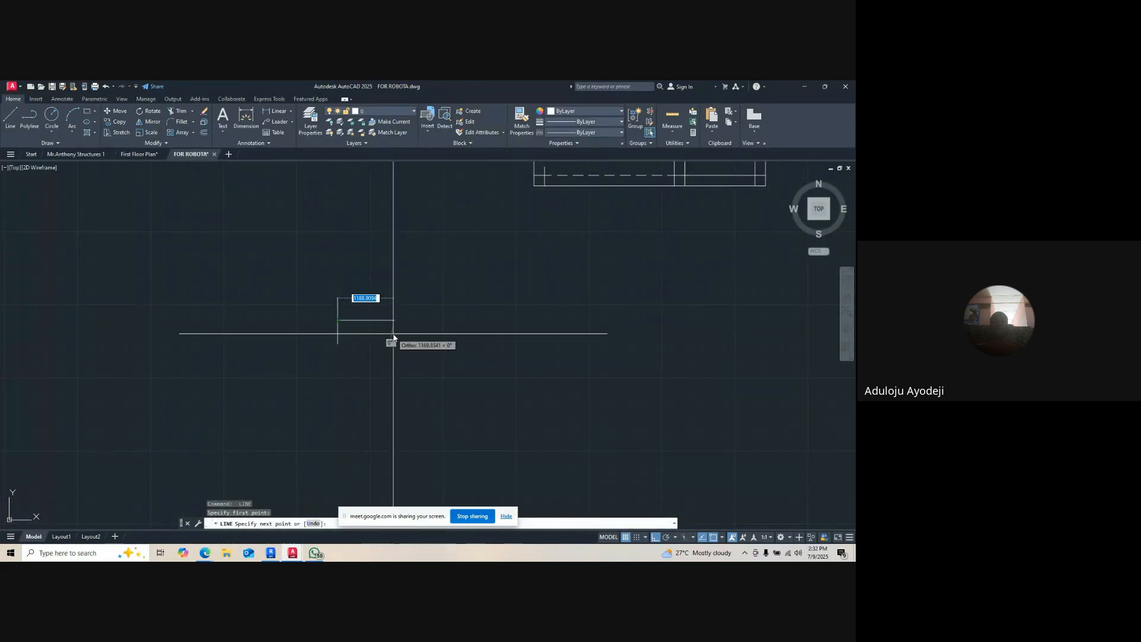
left_click(392, 330)
key("Return")
- Draw a vertical line about 1184 units long upward from the horizontal line's right end
key("Return")
left_click(393, 321)
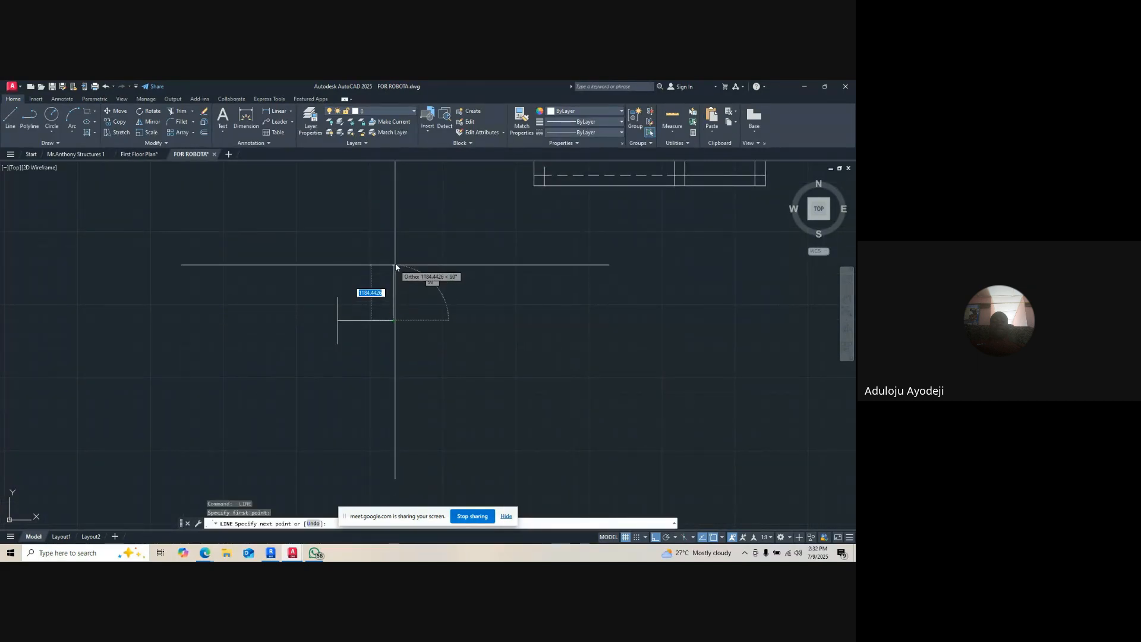
left_click(395, 263)
key("Escape")
key("Escape")
key("Escape")
- Offset the short vertical line 300 units to the right
scroll(349, 326, "up", 3)
type("o")
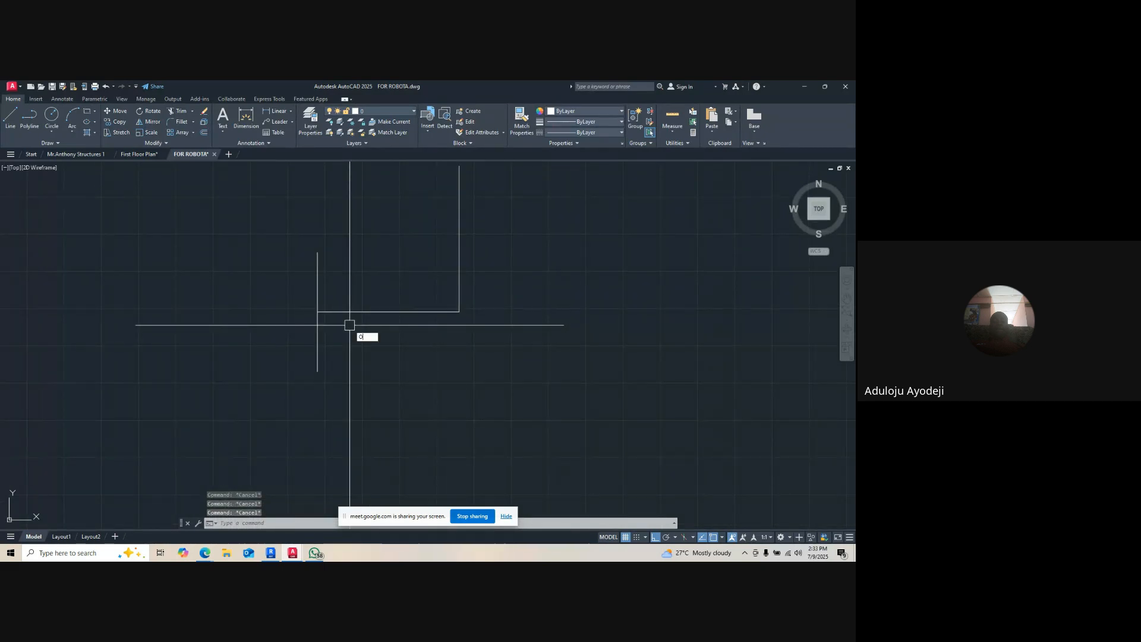
key("Return")
type("3")
key("Return")
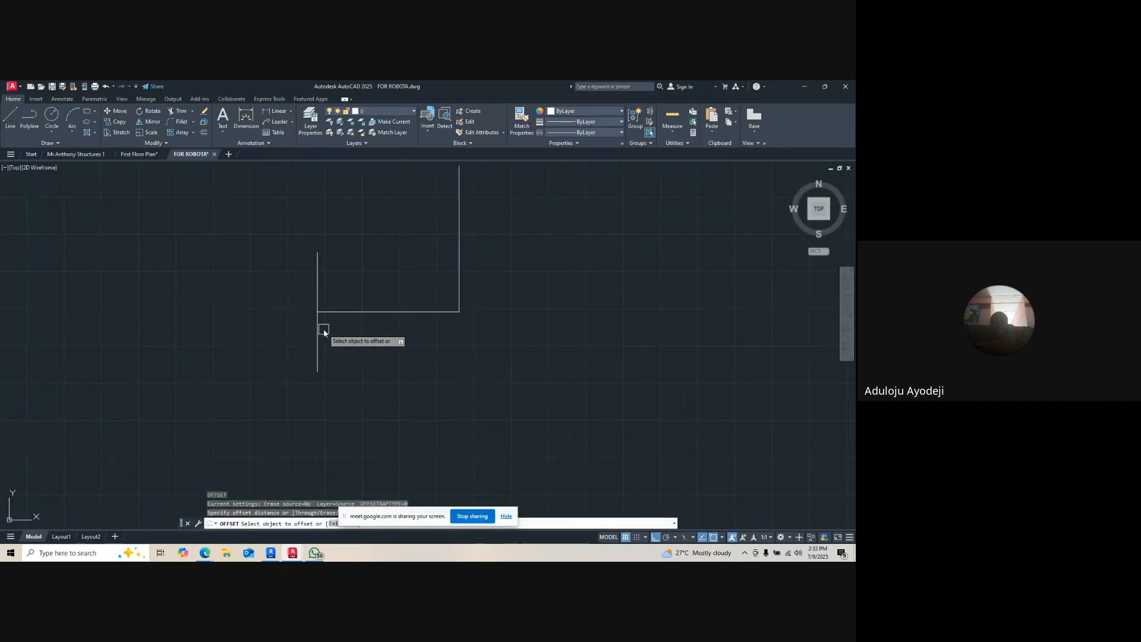
left_click(317, 323)
left_click(355, 347)
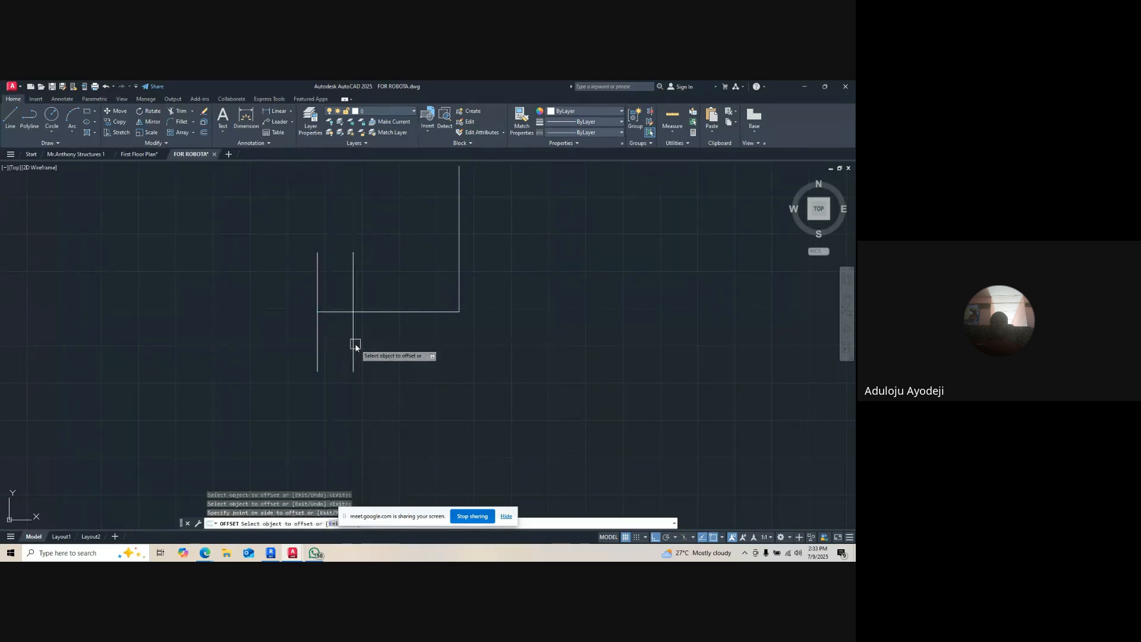
key("Return")
- Offset the horizontal line 150 units upward
key("Return")
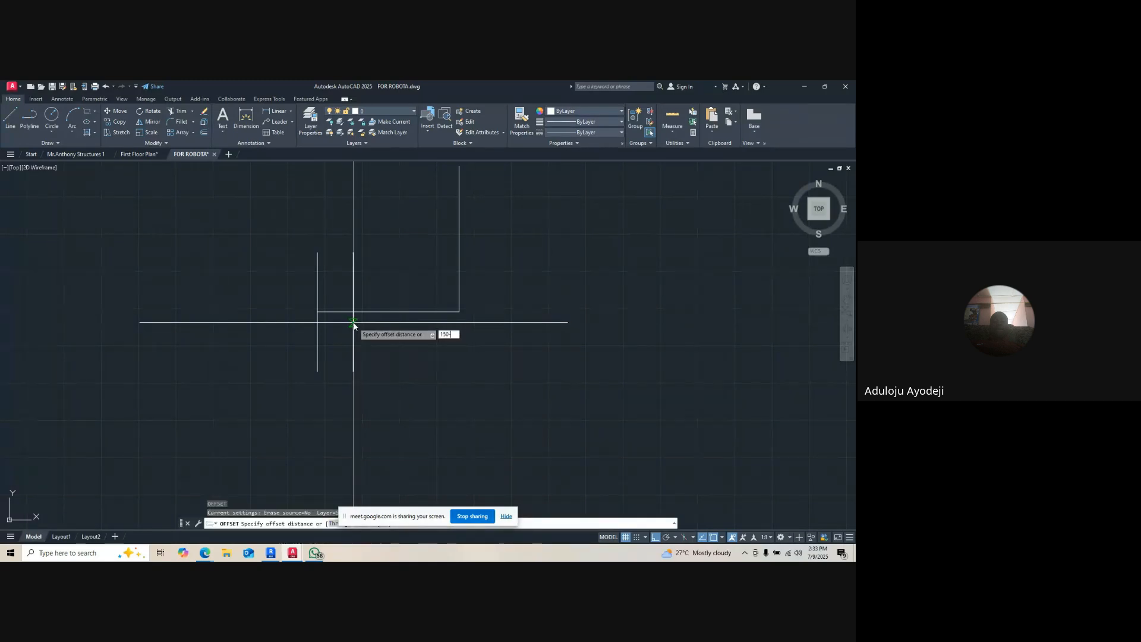
key("Return")
key("Escape")
type("o")
key("Return")
type("150")
key("Return")
left_click(372, 310)
left_click(380, 265)
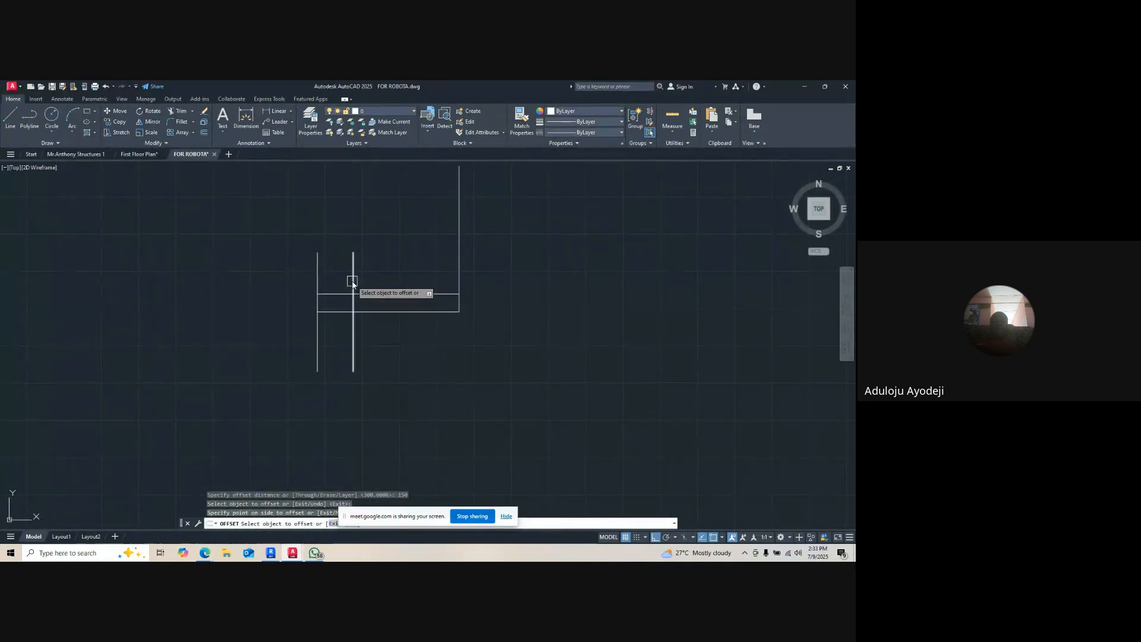
key("Escape")
key("Escape")
key("Escape")
- Trim the crossing vertical and horizontal lines so they form a stepped profile
type("tr")
key("Return")
left_click(324, 297)
left_click(325, 301)
key("Return")
left_click(354, 282)
left_click(346, 337)
left_click(361, 328)
left_click(362, 313)
key("Escape")
- Offset the short lower tread line 150 units downward
type("o")
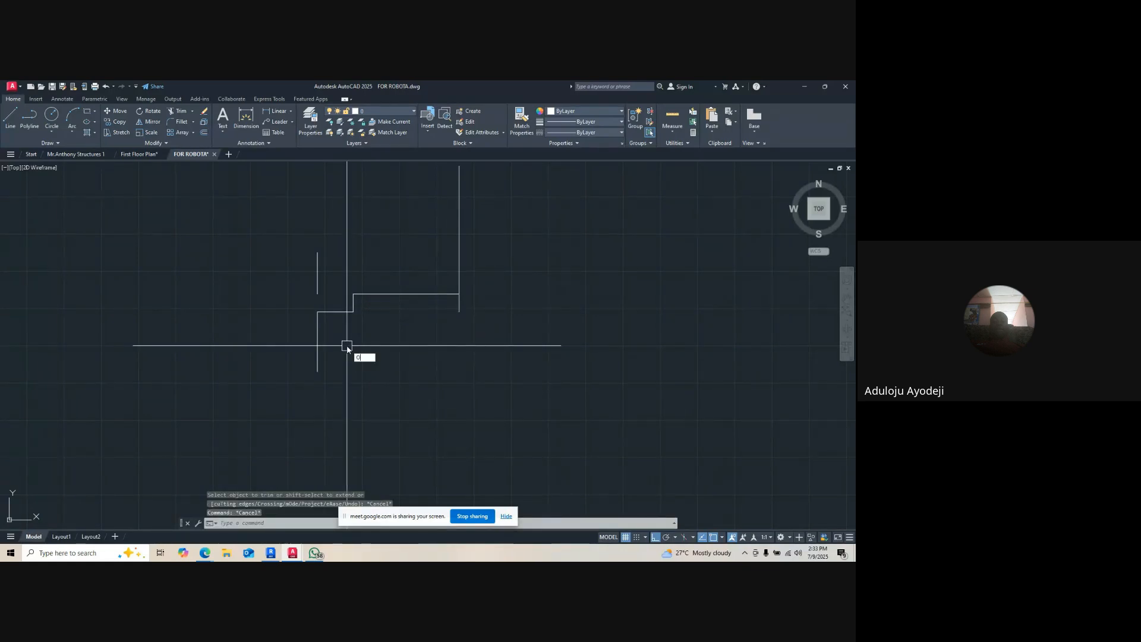
key("Return")
type("15")
key("Return")
left_click(336, 311)
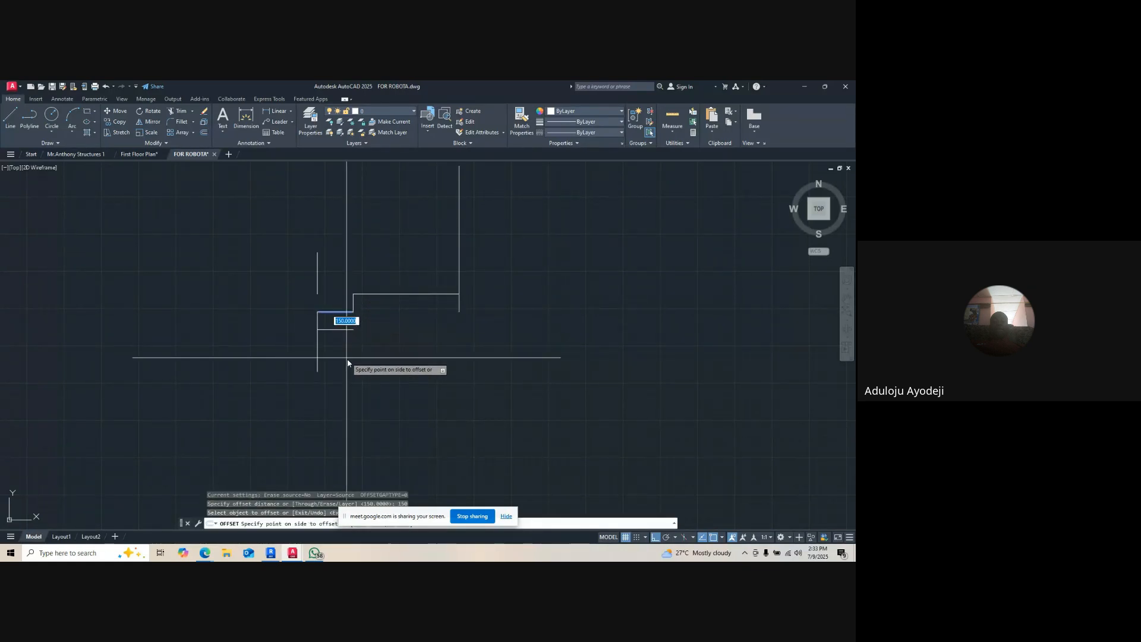
left_click(347, 352)
key("Return")
- Trim the part of the first vertical line that hangs below the new lowest line
left_click(313, 347)
key("Escape")
left_click(332, 339)
left_click(316, 341)
key("Escape")
key("Escape")
type("tr")
key("Return")
key("Escape")
- Stretch the lowest line's left end farther left and trim its overhang to the right of the riser
left_click(318, 332)
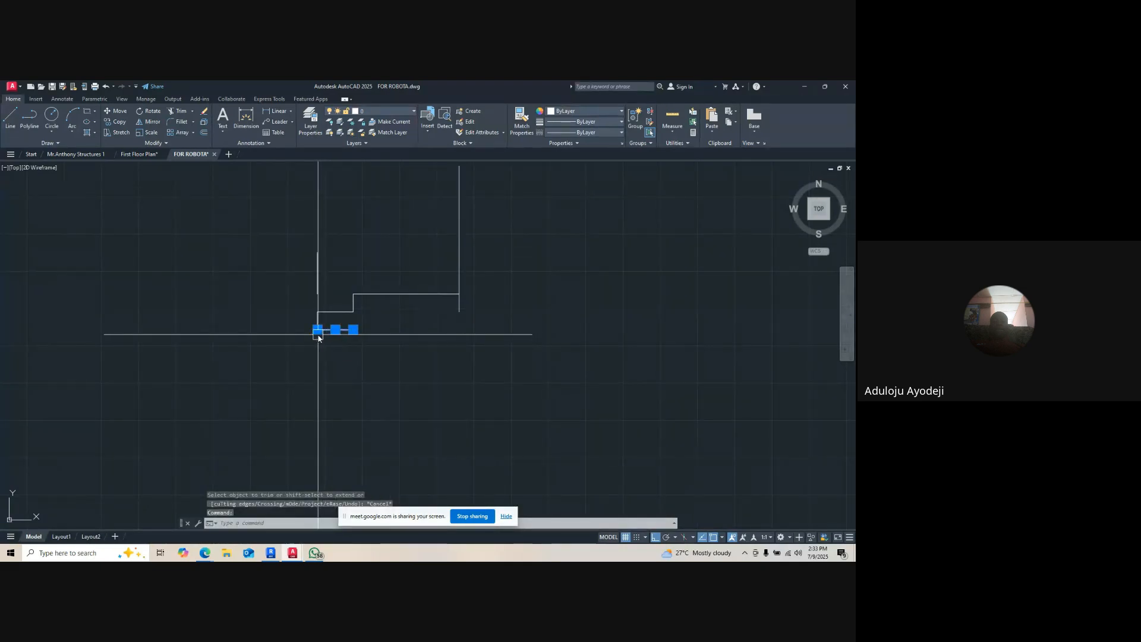
left_click(317, 330)
key("Escape")
key("Escape")
type("tr")
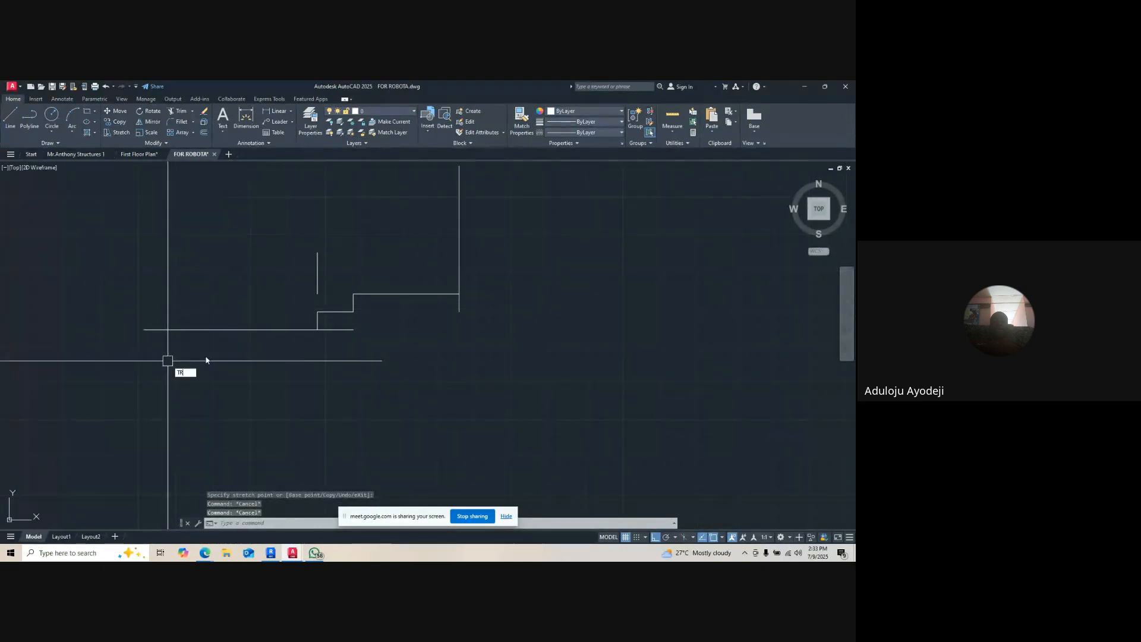
key("Return")
key("Escape")
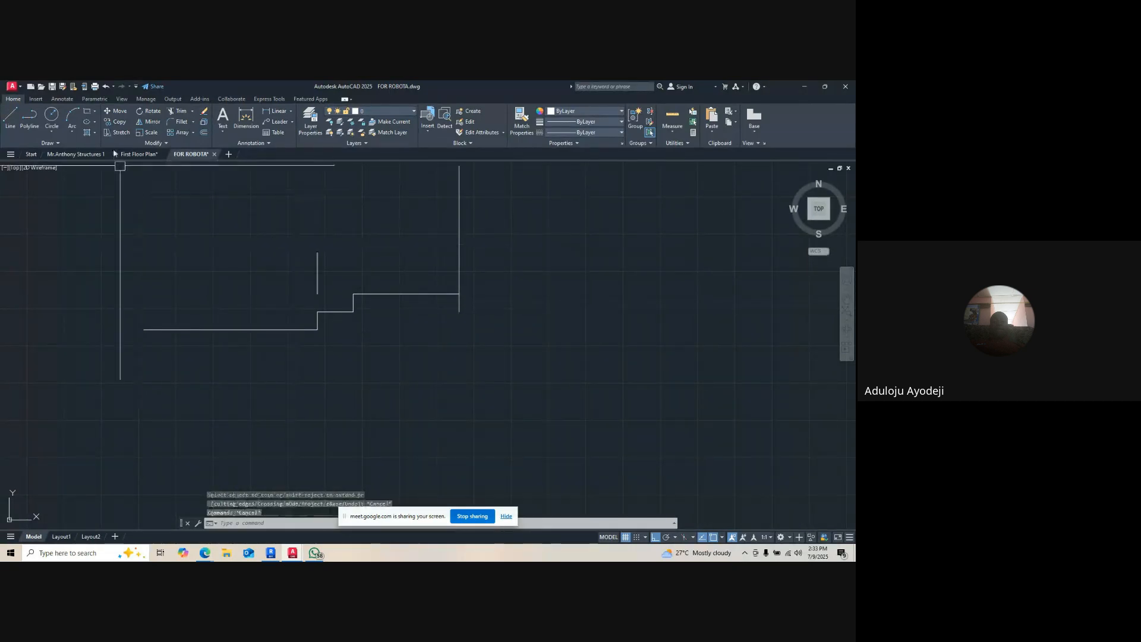
- Draw a fit-point spline leader from the lower riser, curving left and up above the steps
left_click(51, 143)
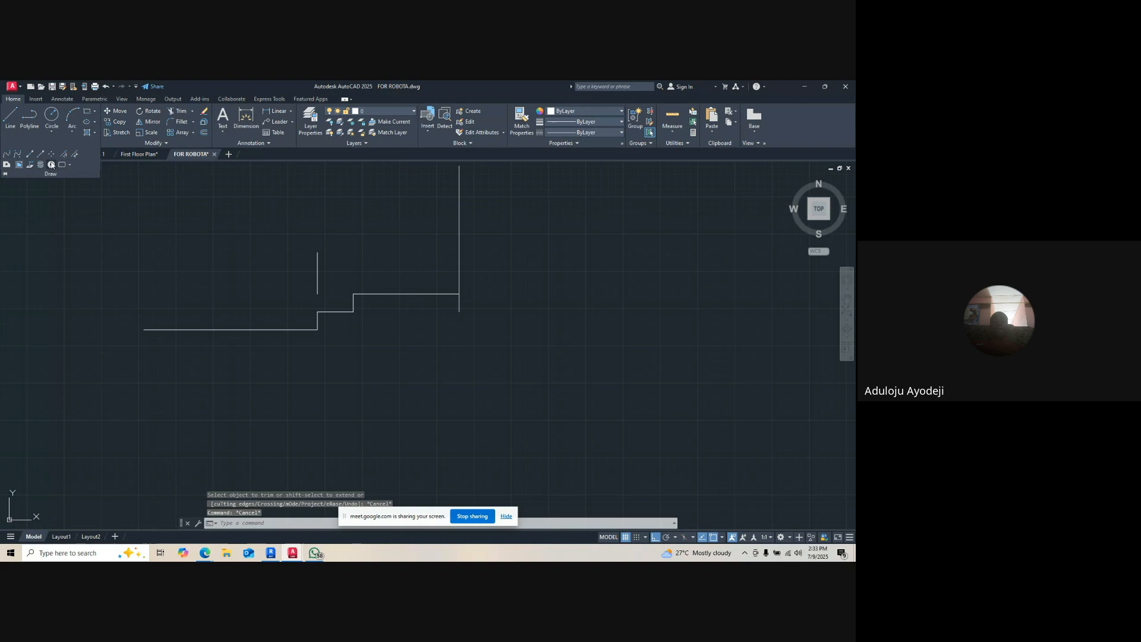
left_click(7, 156)
scroll(275, 326, "up", 2)
left_click(337, 321)
left_click(284, 322)
left_click(285, 225)
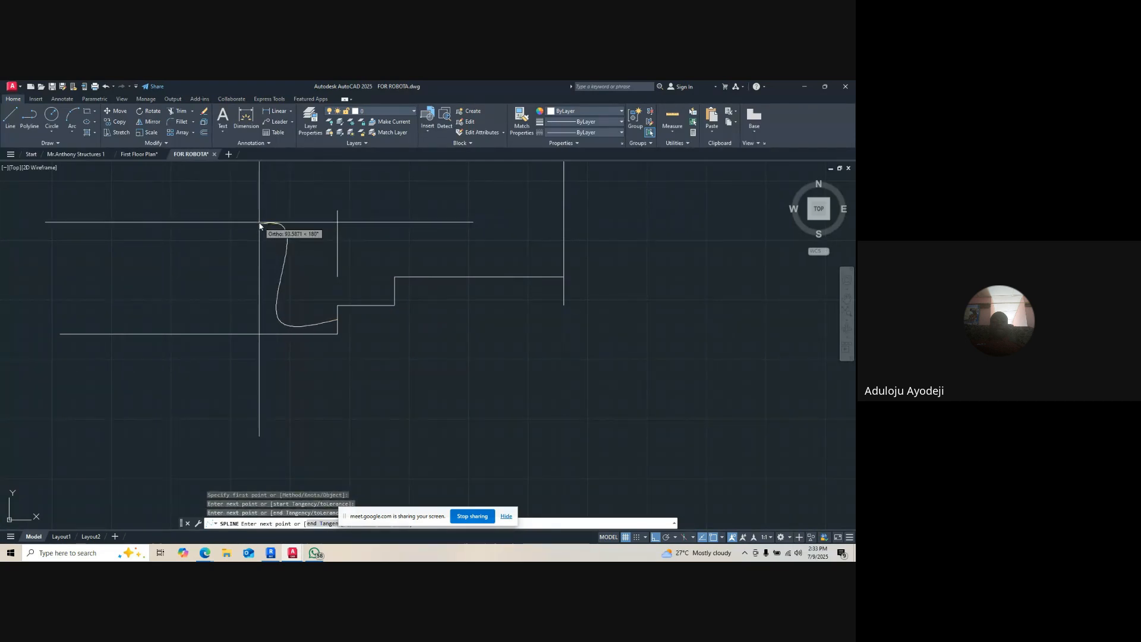
left_click(262, 223)
right_click(262, 221)
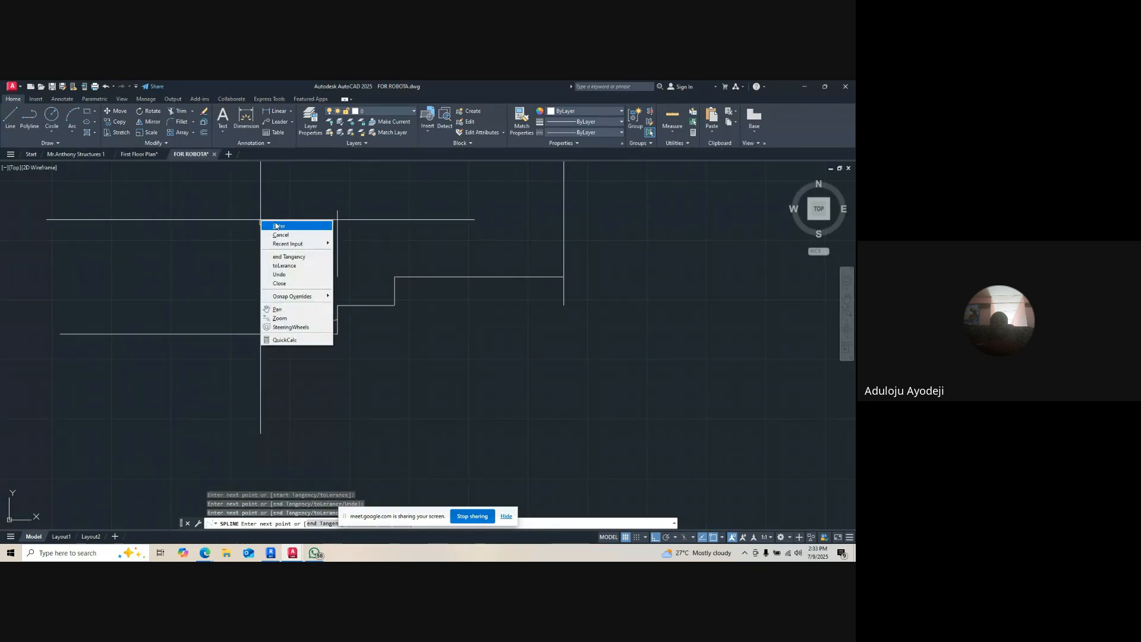
left_click(275, 226)
- Copy the plan's ENTRANCE label to the area beside the spline's upper end
scroll(313, 339, "down", 4)
scroll(369, 308, "up", 4)
left_click(395, 309)
type("co")
key("Return")
left_click(379, 334)
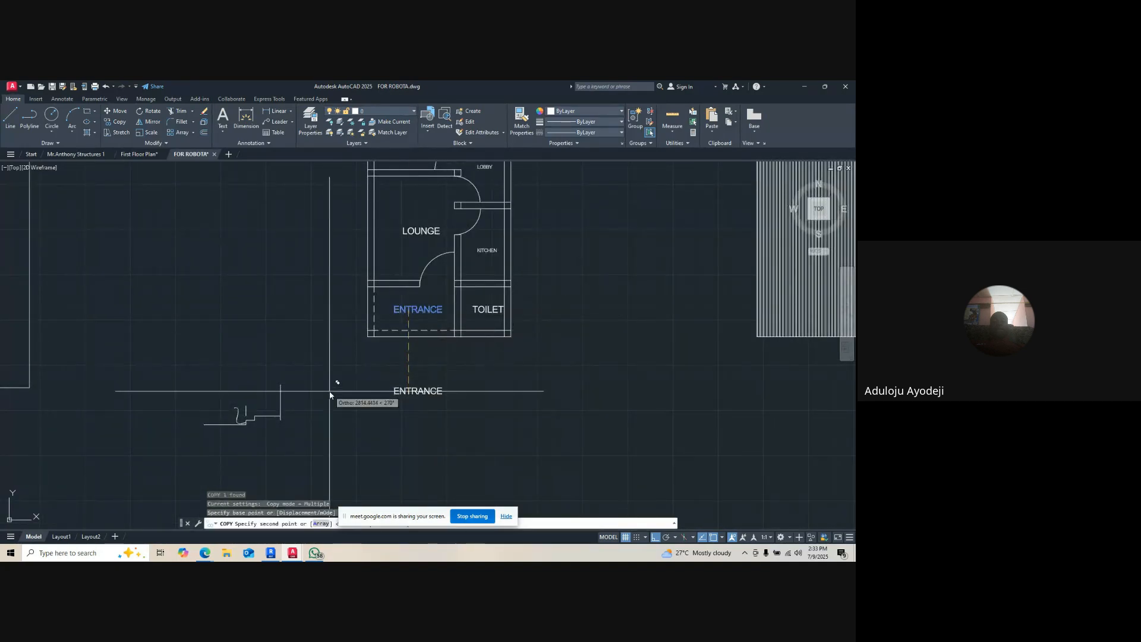
scroll(232, 437, "up", 4)
scroll(232, 440, "up", 4)
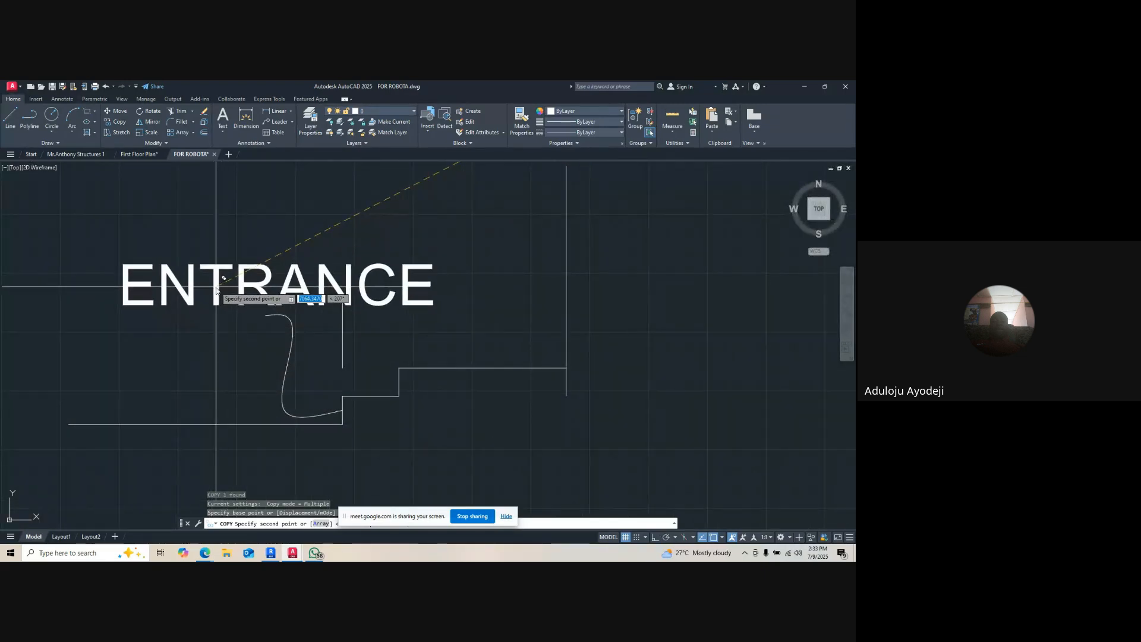
key("Escape")
- Scale down the copied ENTRANCE label to suit the step detail
left_click(214, 292)
type("sc")
key("Return")
left_click(227, 300)
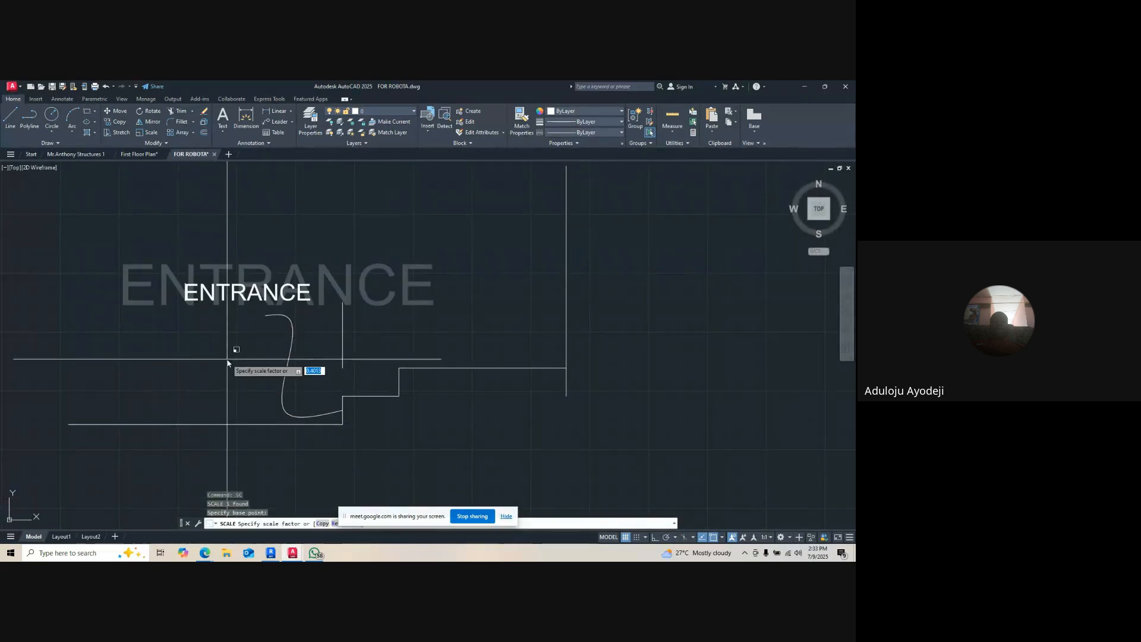
key("Return")
- Move the reduced ENTRANCE label to the left of the spline leader's upper end
scroll(237, 290, "up", 2)
left_click(233, 296)
type("m")
key("Return")
left_click(304, 251)
key("Escape")
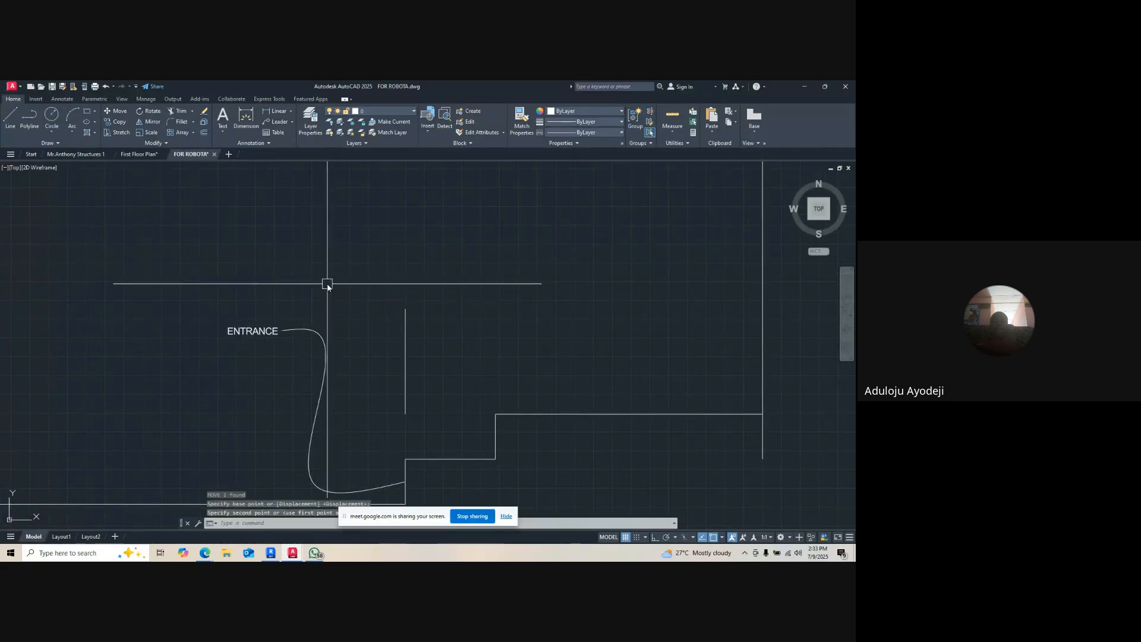
- Replace the copied label's text with "Riser"
double_click(256, 333)
scroll(304, 247, "down", 4)
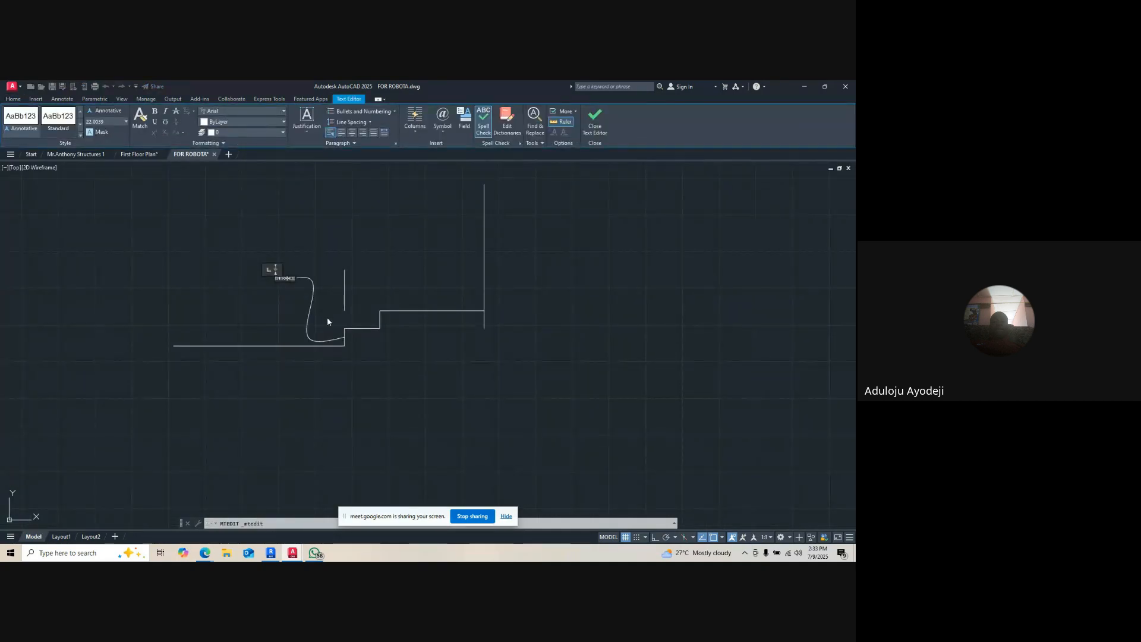
scroll(294, 289, "up", 4)
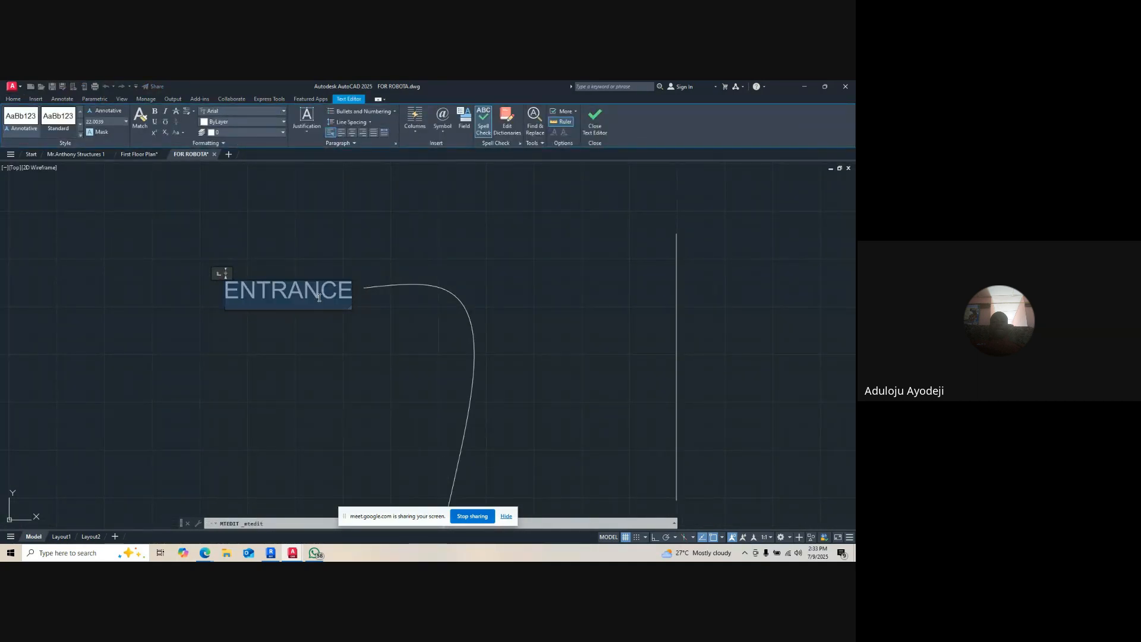
type("r")
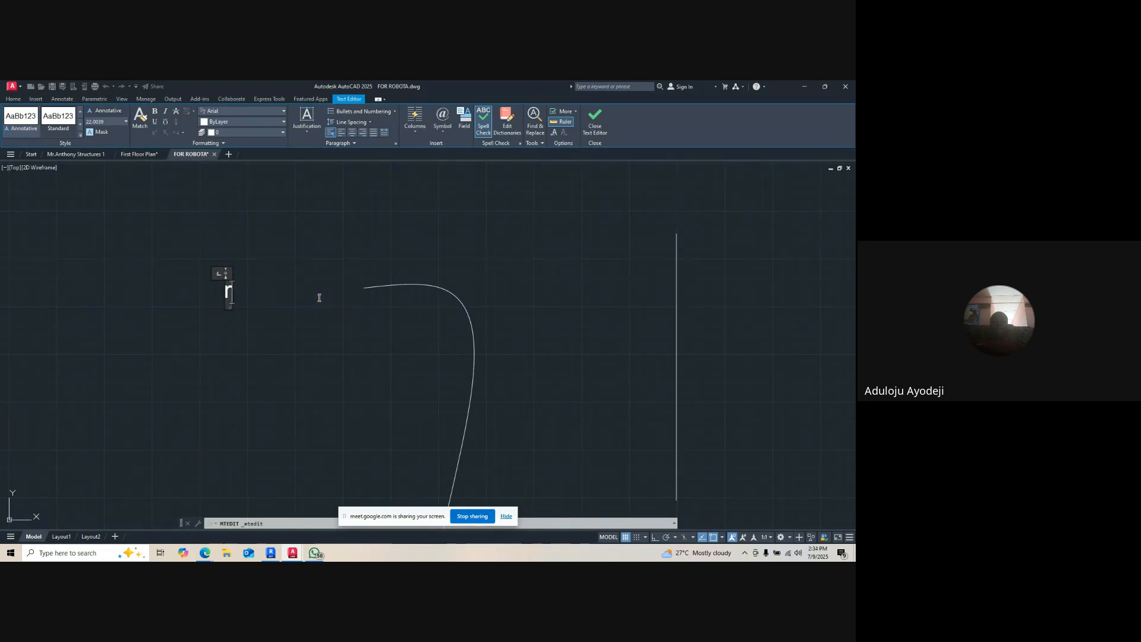
type("Riser")
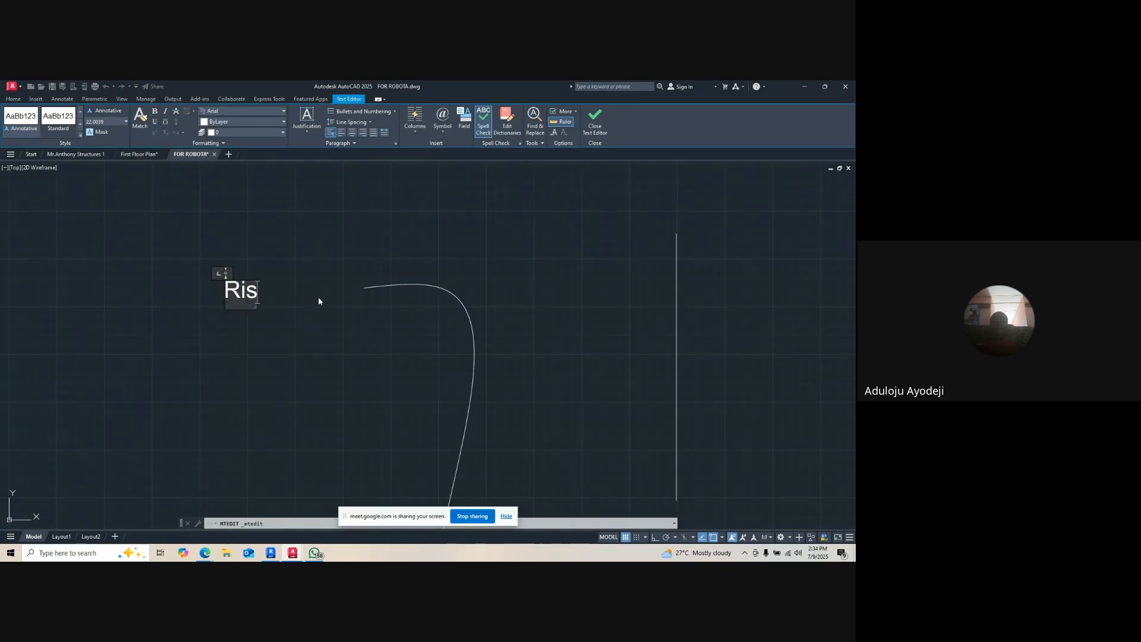
left_click(318, 301)
- Move the Riser label right so that it meets the end of its leader curve
left_click(249, 287)
scroll(387, 277, "down", 3)
scroll(401, 254, "up", 2)
type("m")
key("Return")
left_click(401, 257)
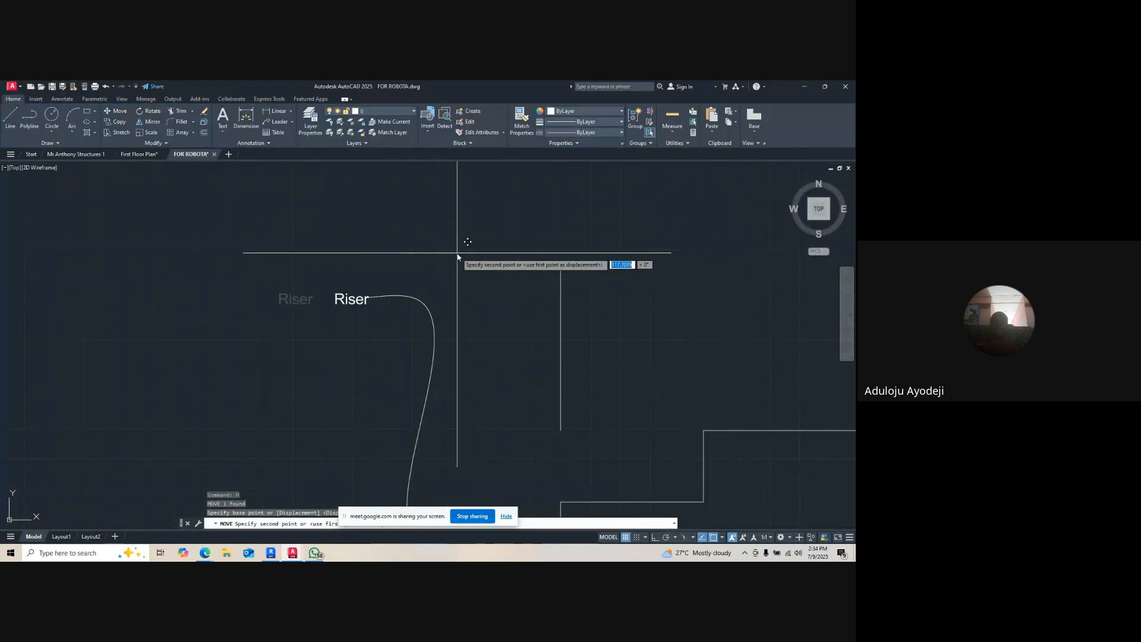
key("Escape")
key("Escape")
scroll(529, 301, "down", 3)
scroll(389, 297, "up", 4)
key("Escape")
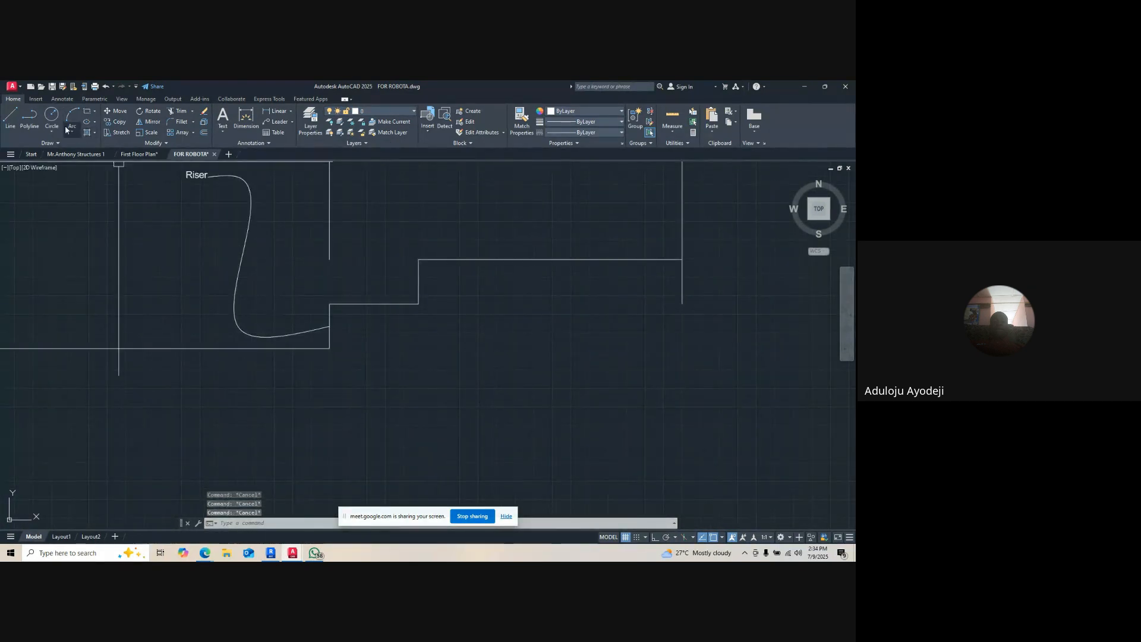
- Draw a control-vertex spline leader from the lower tread, curving down and then up past the right vertical line
left_click(54, 143)
left_click(19, 158)
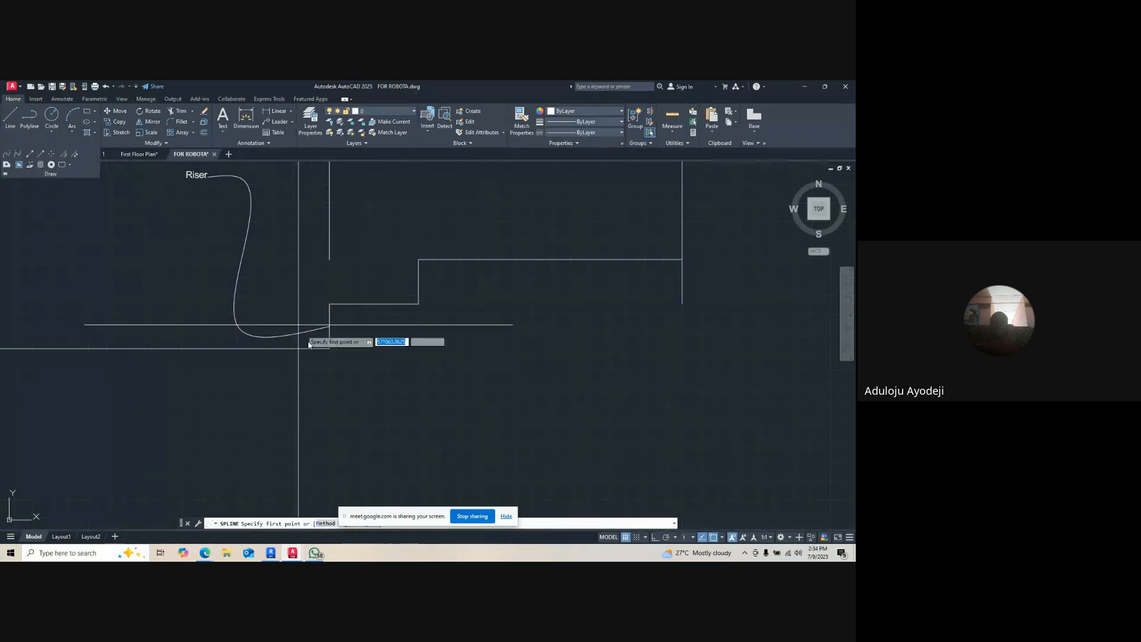
left_click(369, 304)
scroll(371, 357, "down", 6)
left_click(371, 359)
scroll(392, 335, "up", 2)
left_click(441, 337)
scroll(441, 337, "up", 2)
right_click(532, 203)
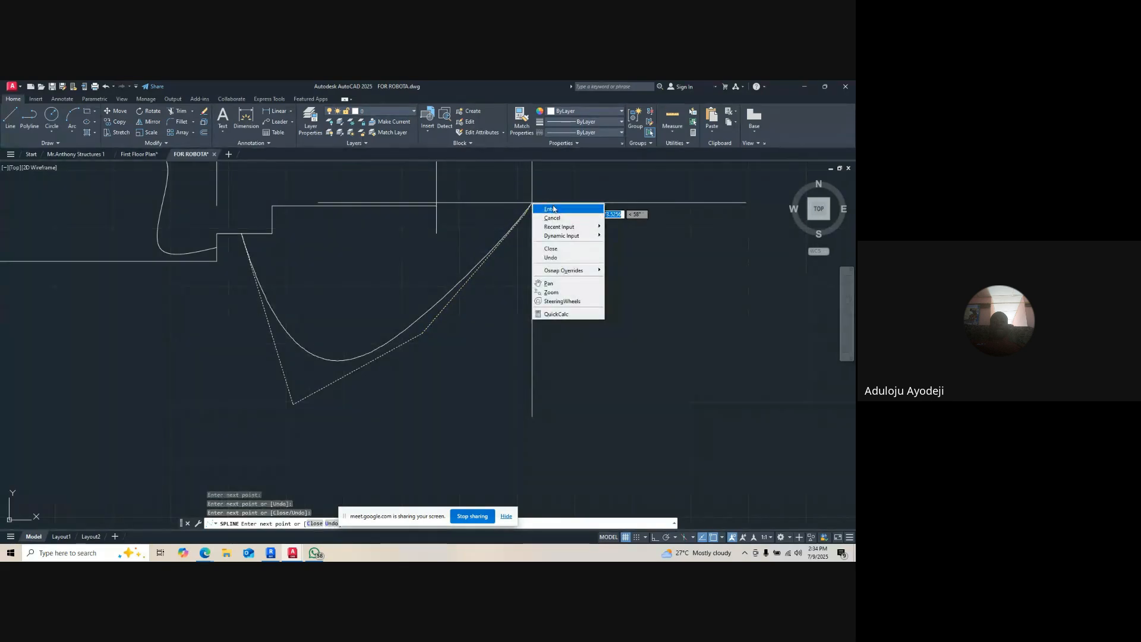
left_click(549, 208)
- Copy the Riser label to the free end of the tread's leader curve
scroll(272, 255, "down", 4)
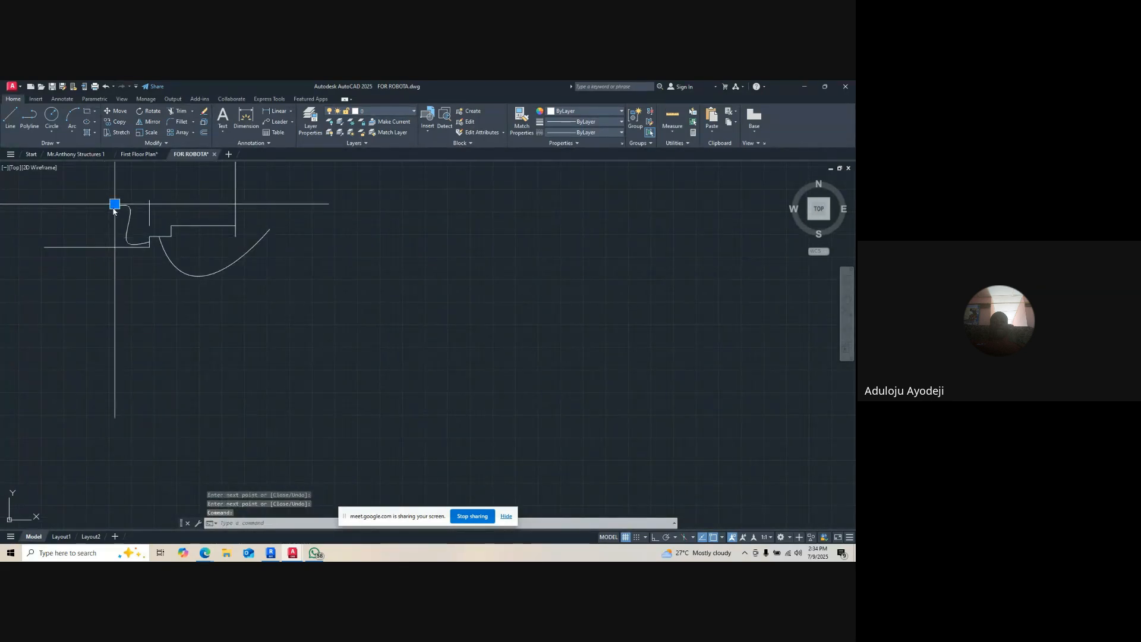
type("o")
key("Return")
left_click(115, 204)
scroll(262, 235, "up", 6)
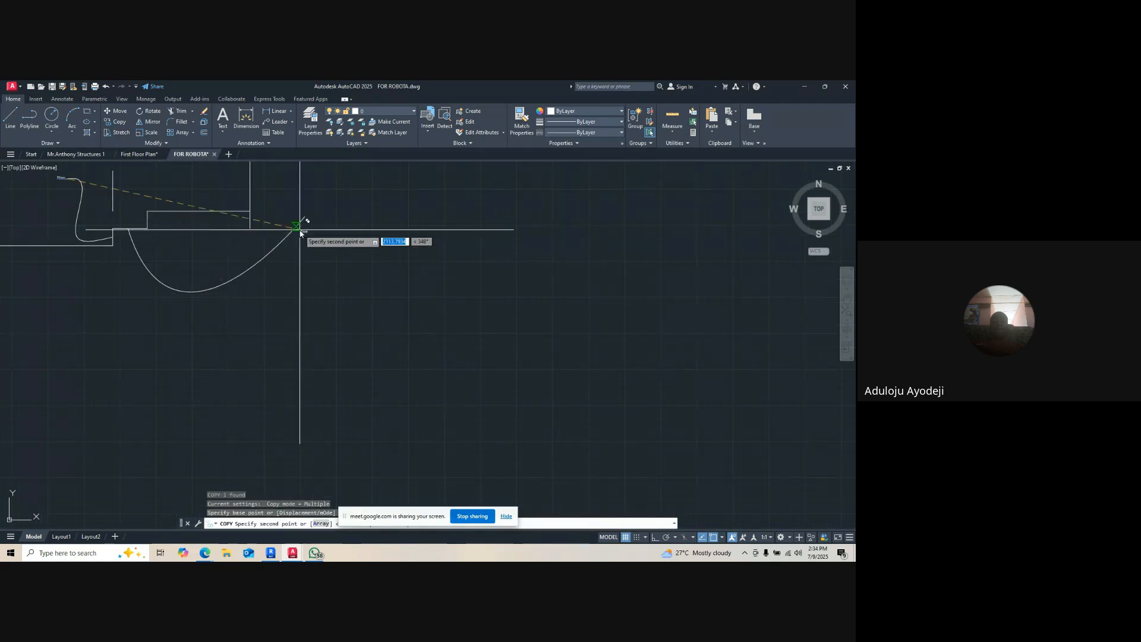
key("Escape")
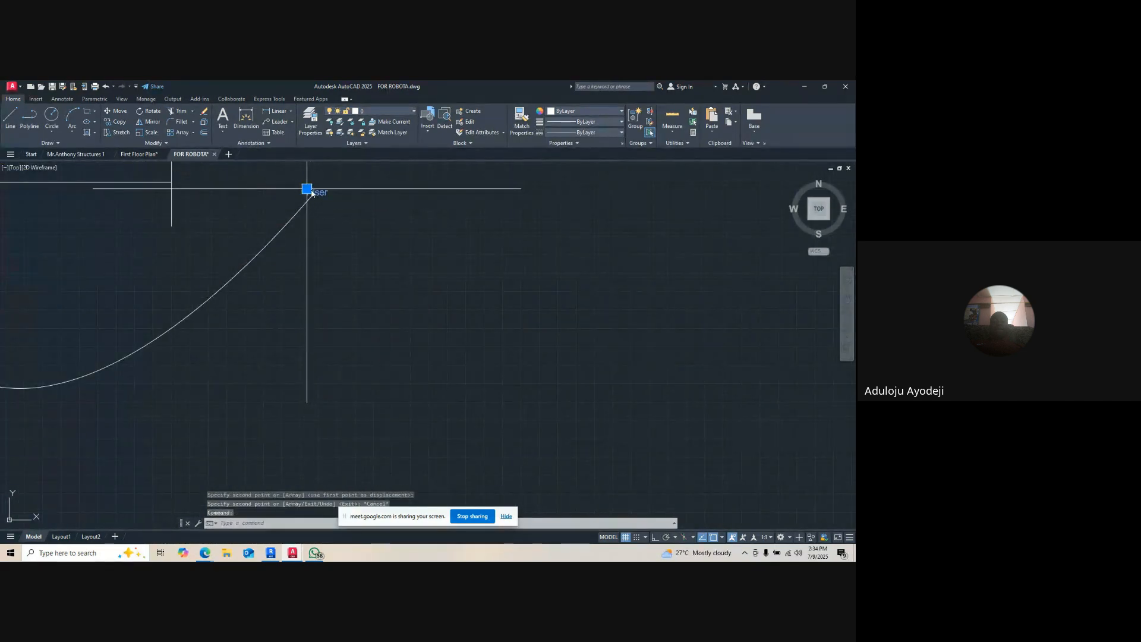
- Change the copied label's text to "Tread"
double_click(311, 196)
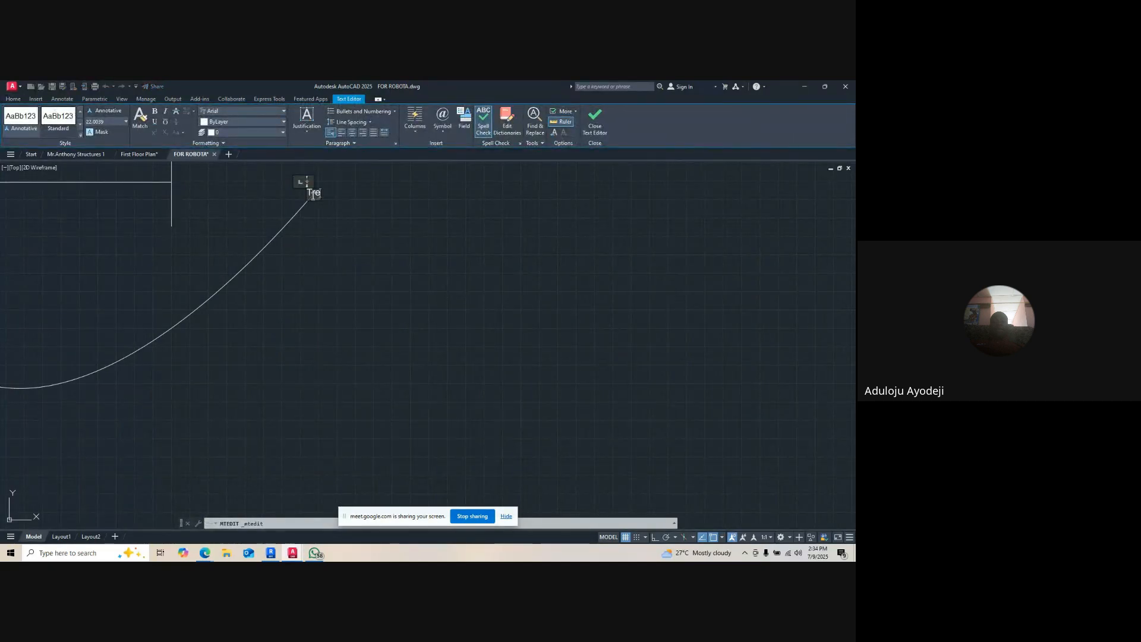
key("Escape")
key("Escape")
scroll(392, 262, "down", 5)
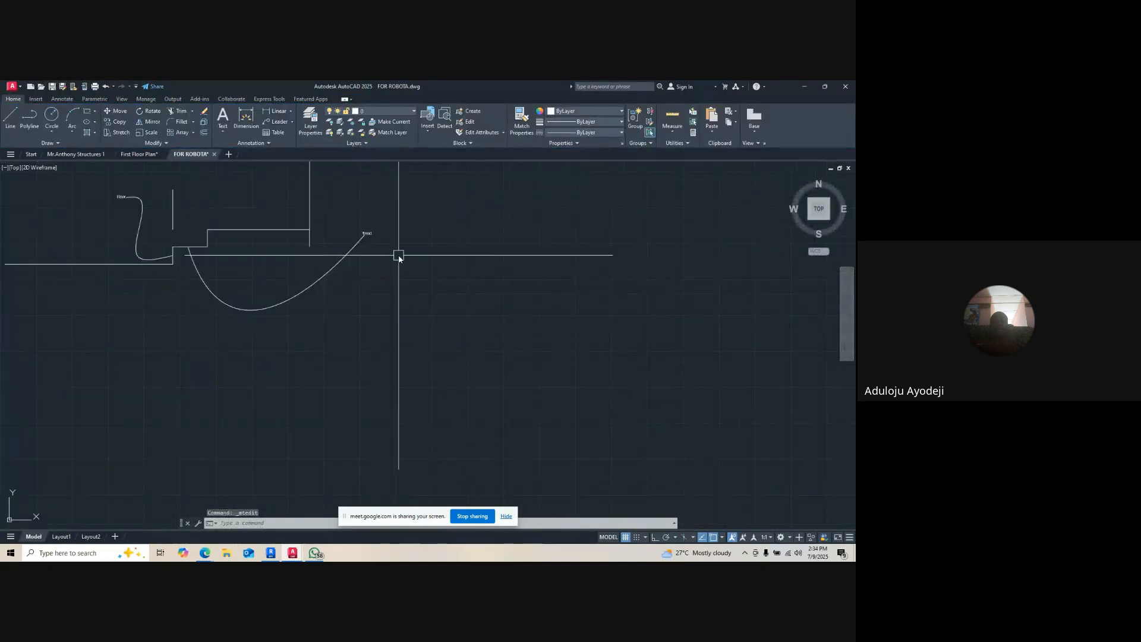
- Trim the tail of the right vertical line that extends below the upper tread line
type("tr")
key("Return")
scroll(337, 233, "up", 2)
left_click(347, 240)
left_click(370, 237)
scroll(384, 237, "down", 4)
scroll(290, 234, "up", 5)
scroll(305, 234, "down", 3)
scroll(386, 271, "up", 2)
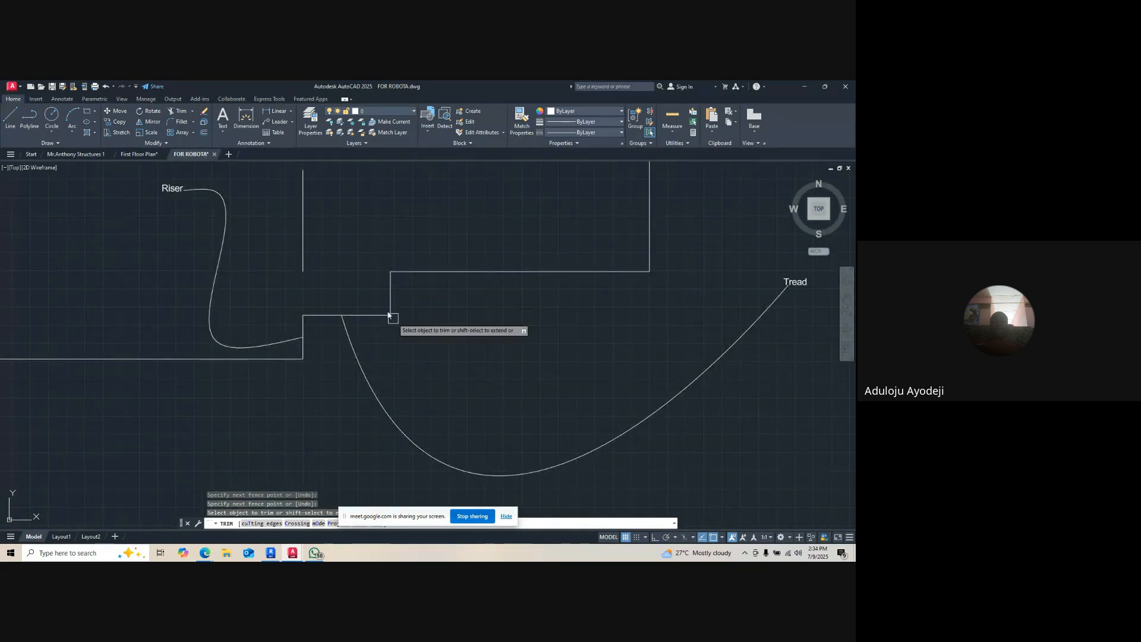
key("Escape")
- Dimension the lower riser's height, placing the dimension line left of the Riser leader
left_click(255, 121)
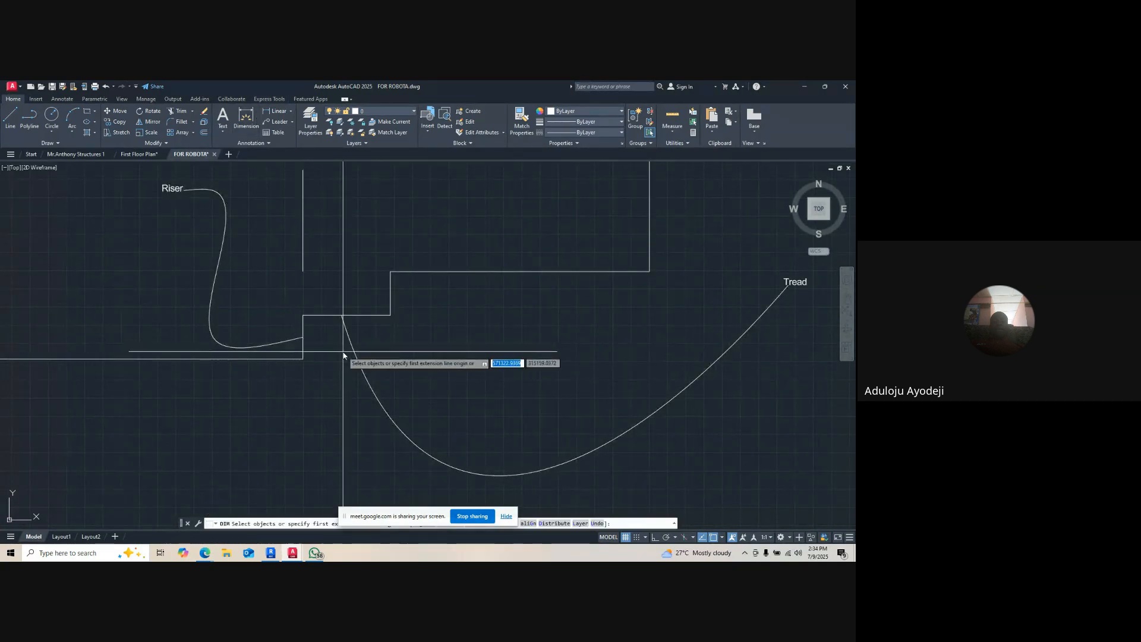
left_click(303, 314)
left_click(303, 358)
scroll(315, 325, "down", 4)
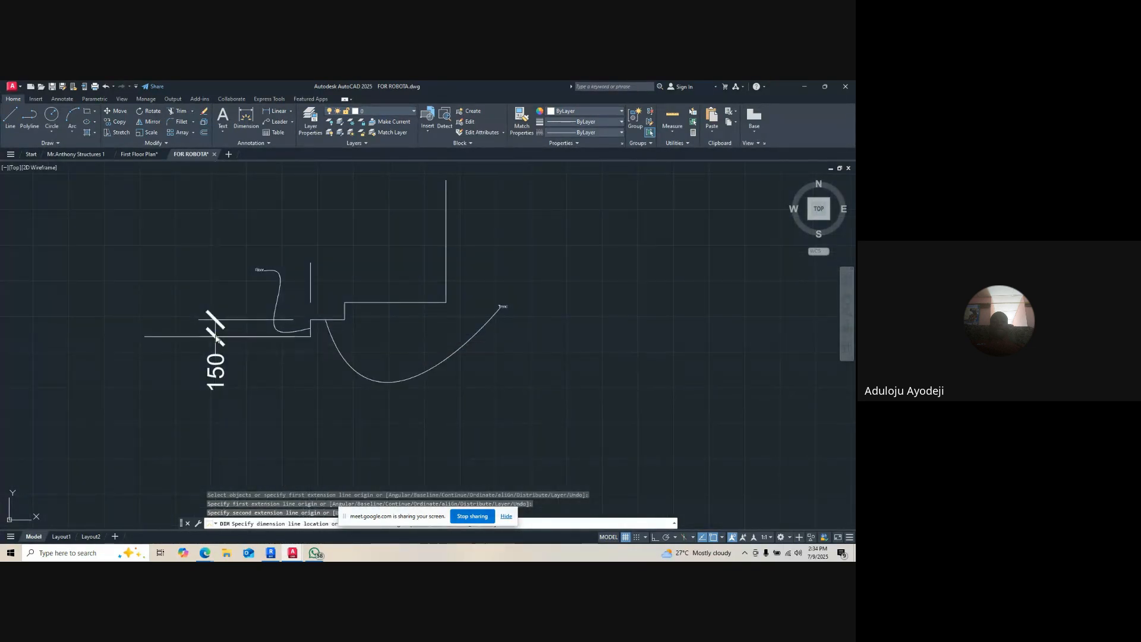
left_click(214, 324)
- Dimension the width of the lower tread, placing the dimension line above the stair detail
scroll(304, 323, "up", 2)
left_click(313, 320)
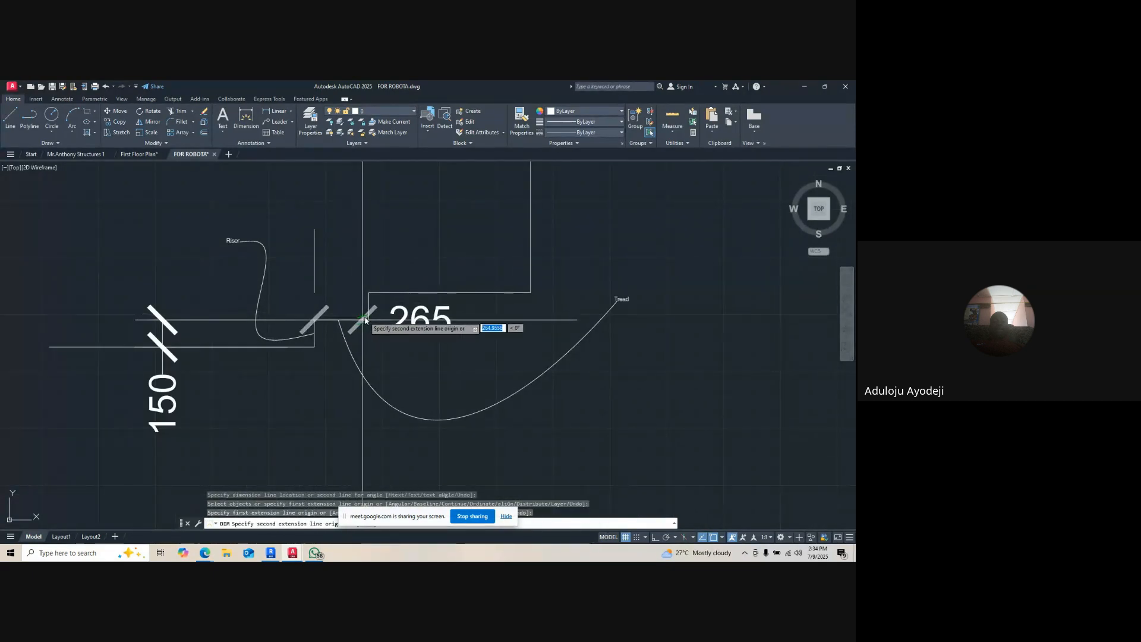
left_click(372, 323)
left_click(356, 211)
key("Escape")
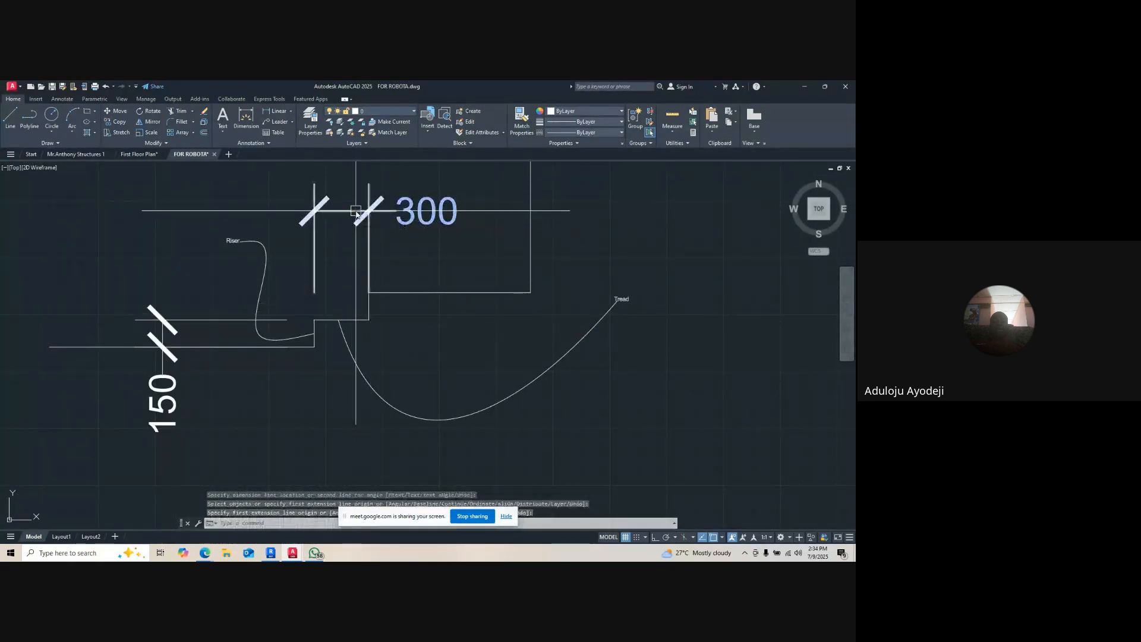
- Modify the Standard dimension style, setting the dimension lines' extension beyond ticks to 150 and changing the baseline spacing
key("Return")
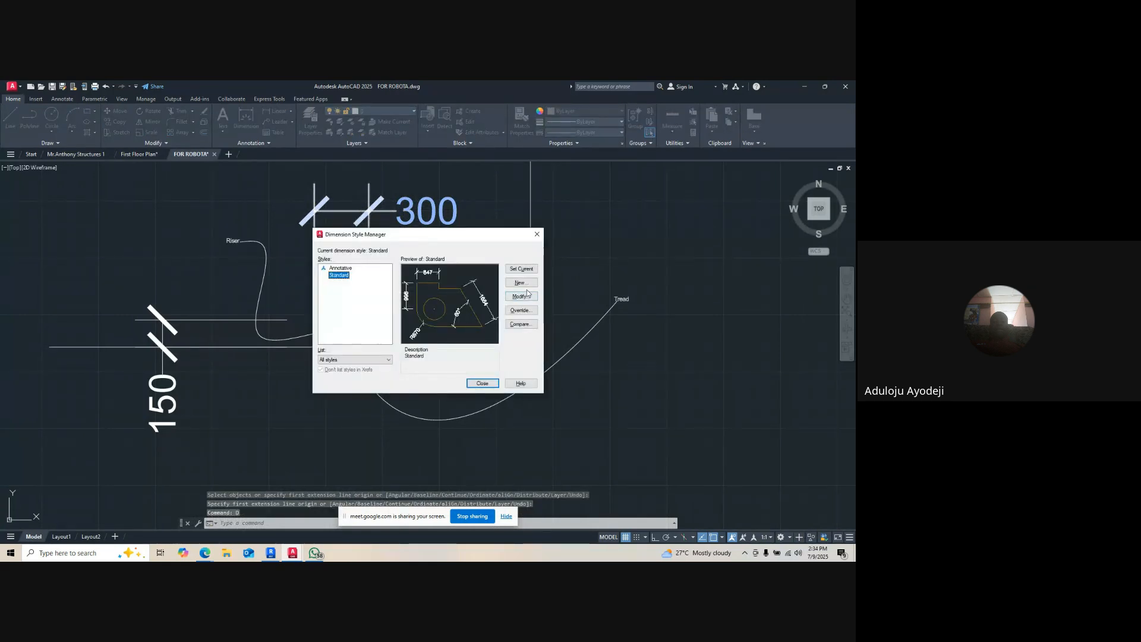
left_click(521, 296)
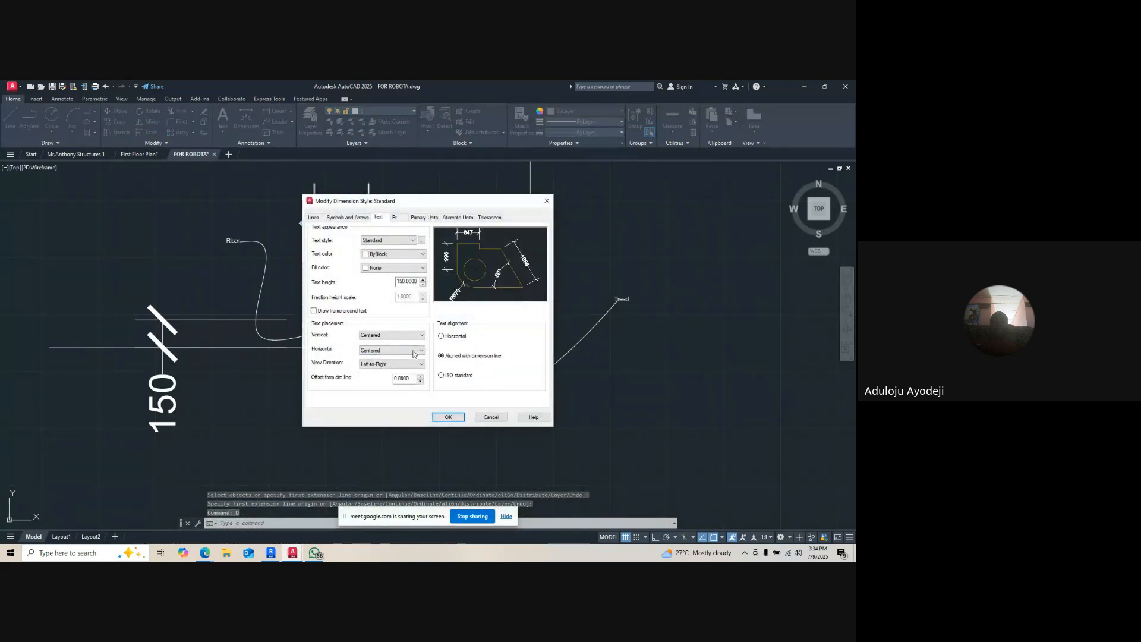
left_click(350, 217)
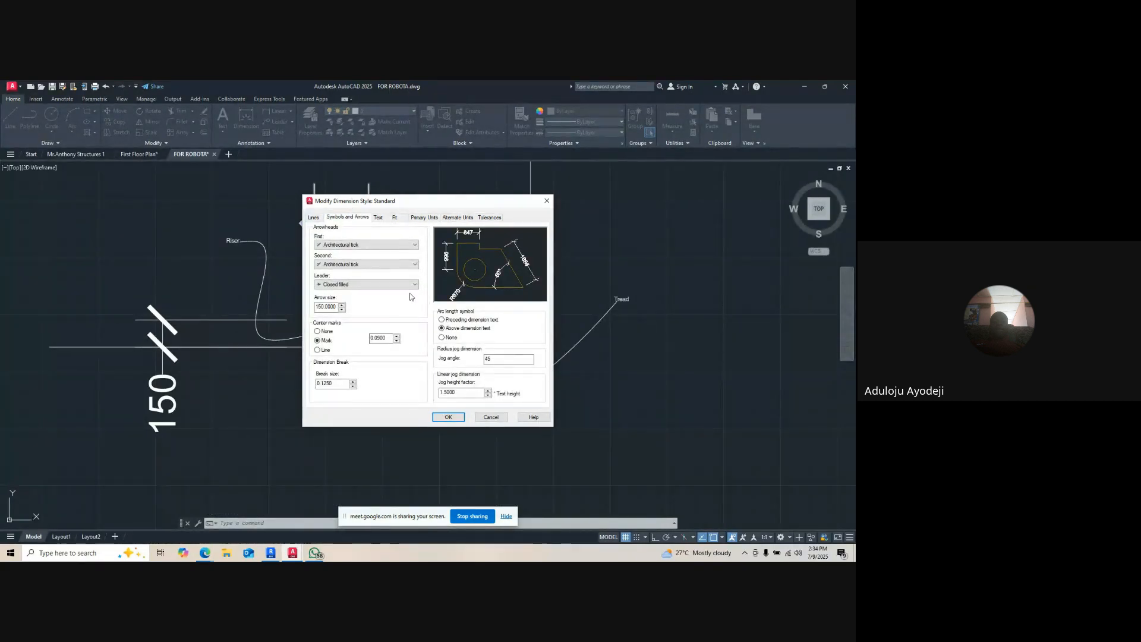
left_click(314, 218)
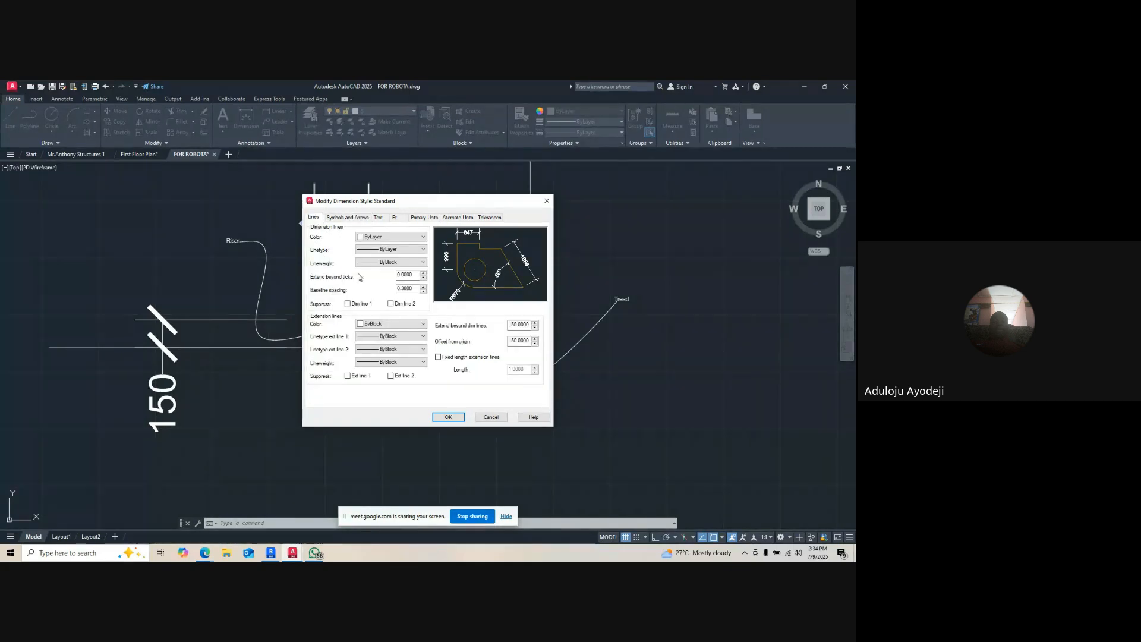
left_click(415, 275)
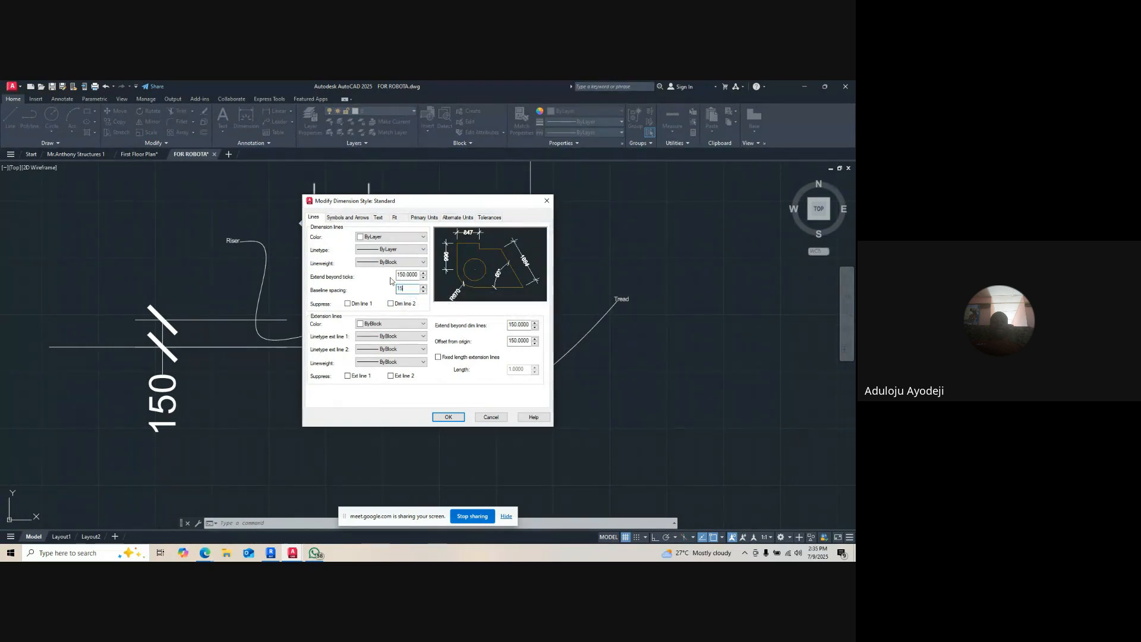
left_click(423, 218)
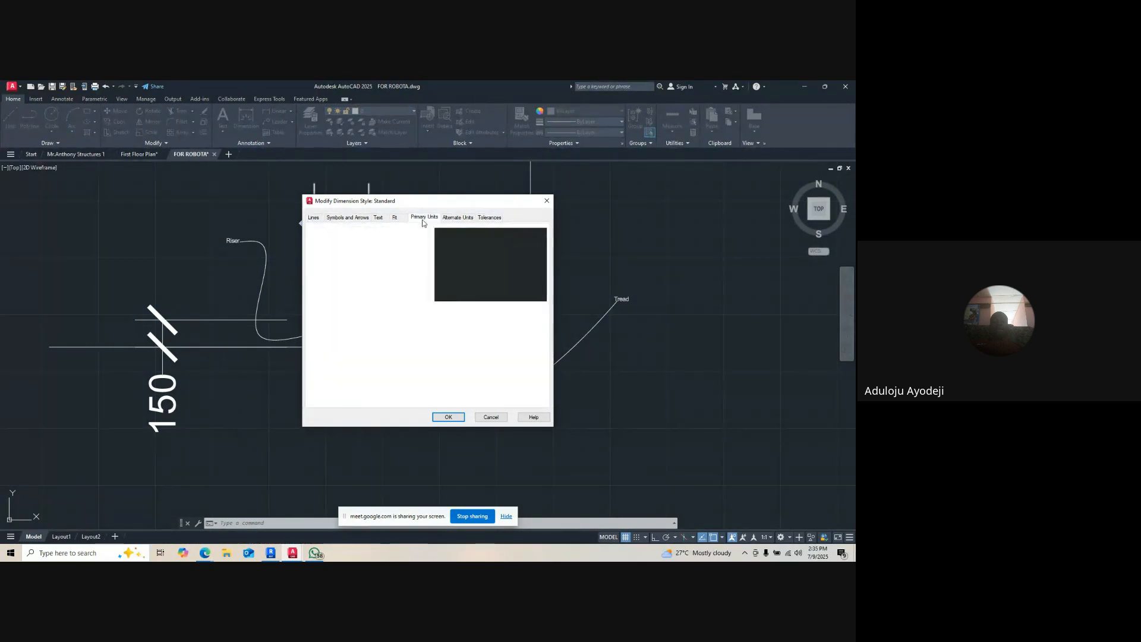
- Set the height of the Standard text style used by the dimensions to 100 and accept the dimension style changes
left_click(378, 217)
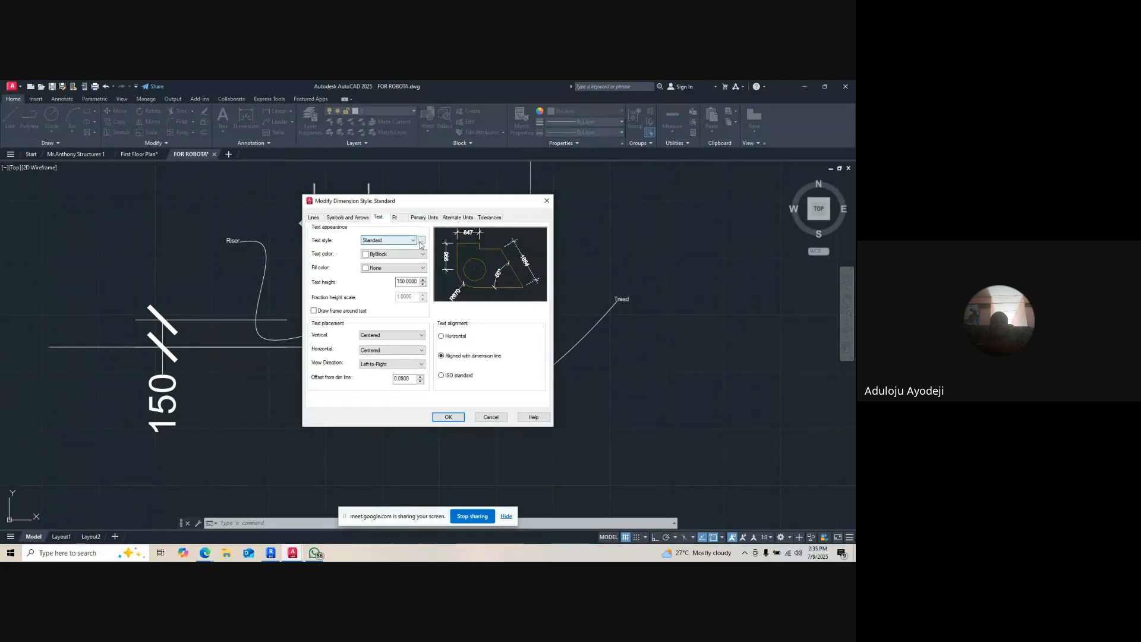
left_click(420, 241)
left_click(482, 311)
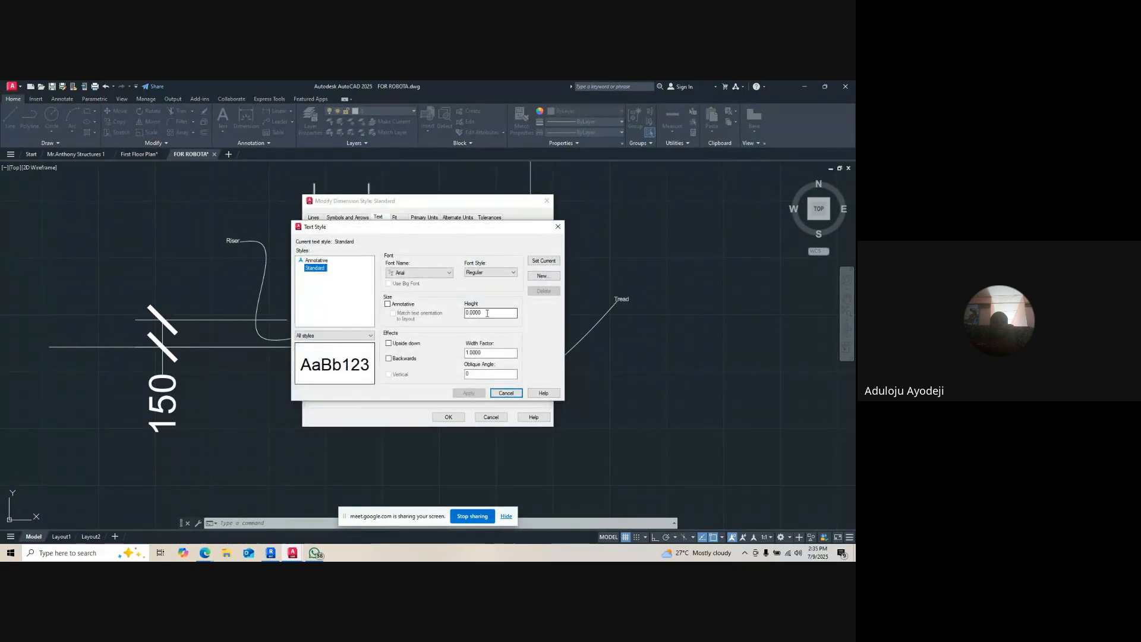
type("100")
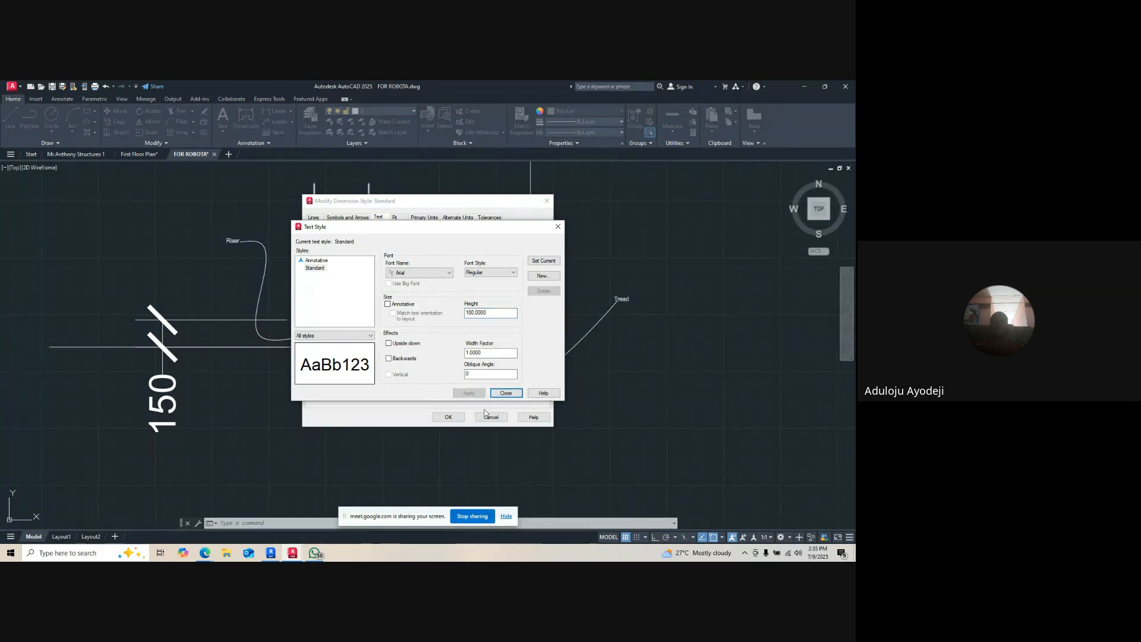
left_click(504, 394)
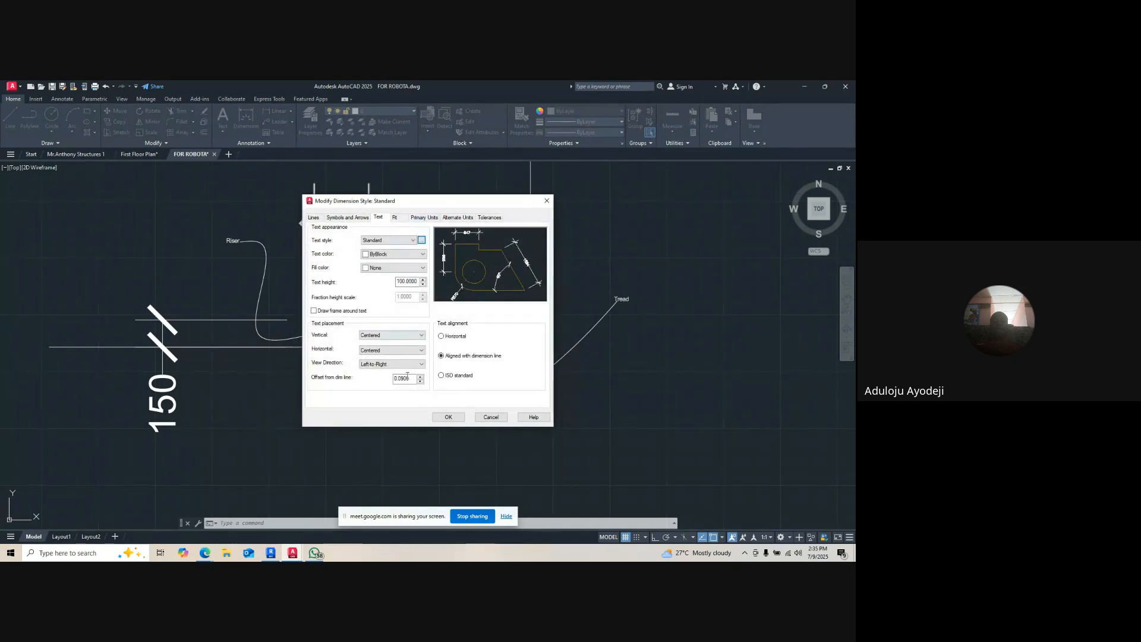
left_click(458, 417)
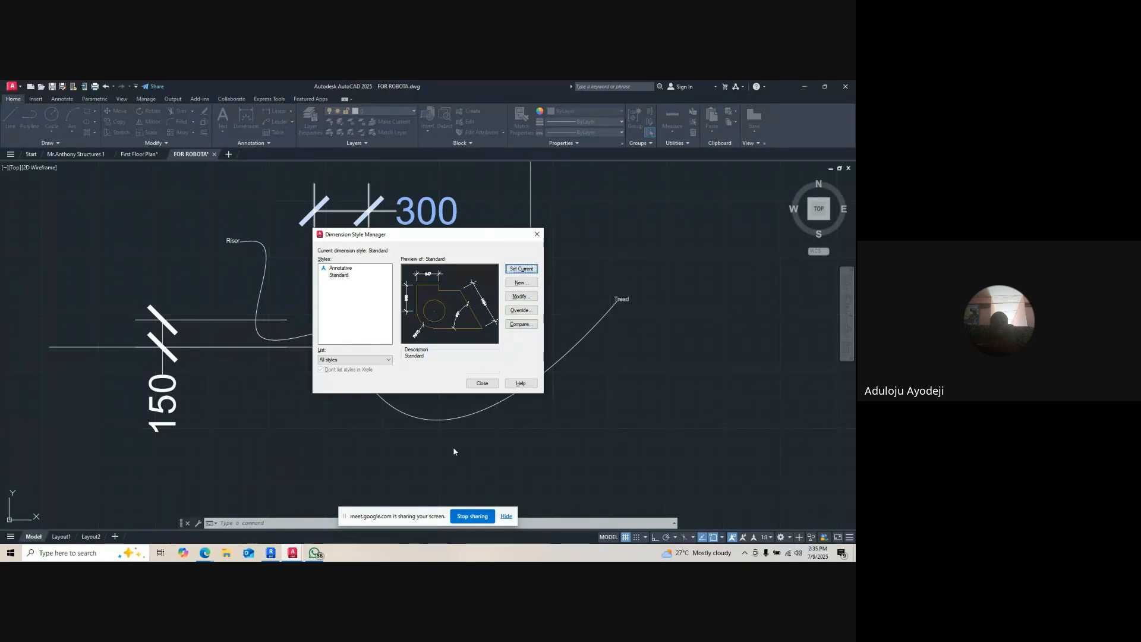
left_click(482, 383)
- Offset the lower and left outer wall lines of the ENTRANCE outward by 300 as the first step lines
scroll(425, 280, "down", 3)
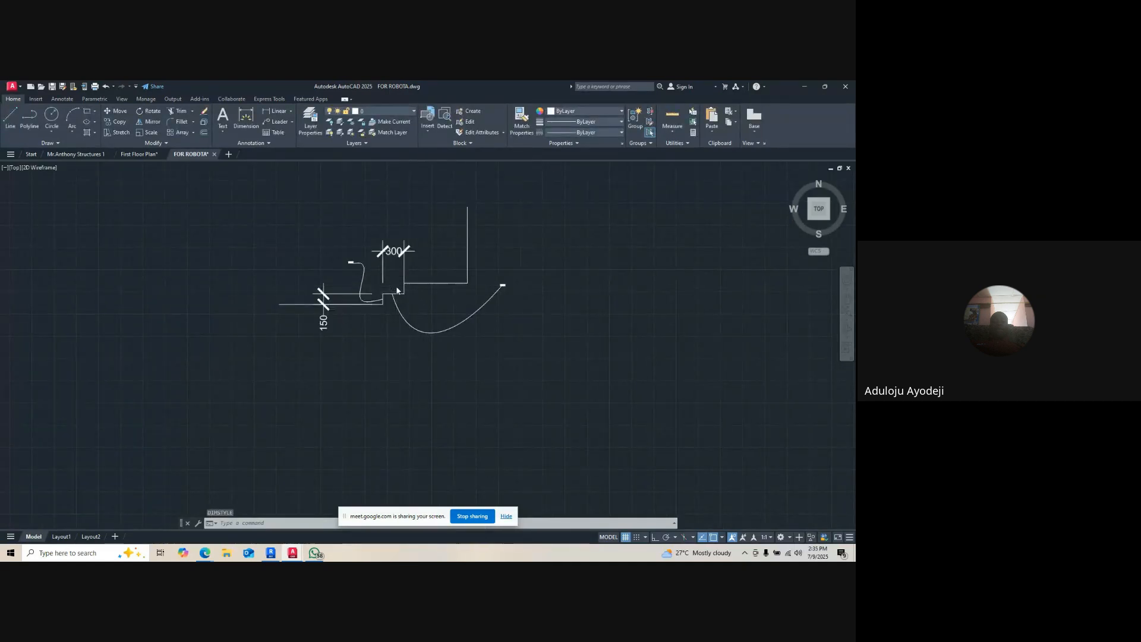
scroll(442, 281, "up", 3)
scroll(441, 281, "down", 3)
scroll(445, 306, "up", 6)
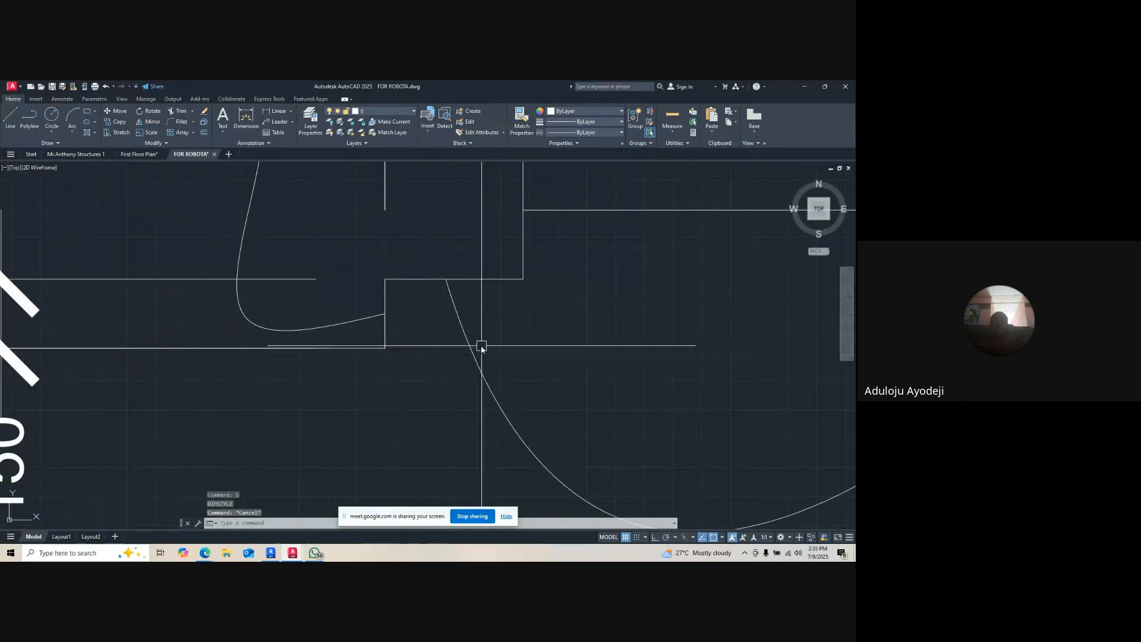
scroll(486, 375, "down", 3)
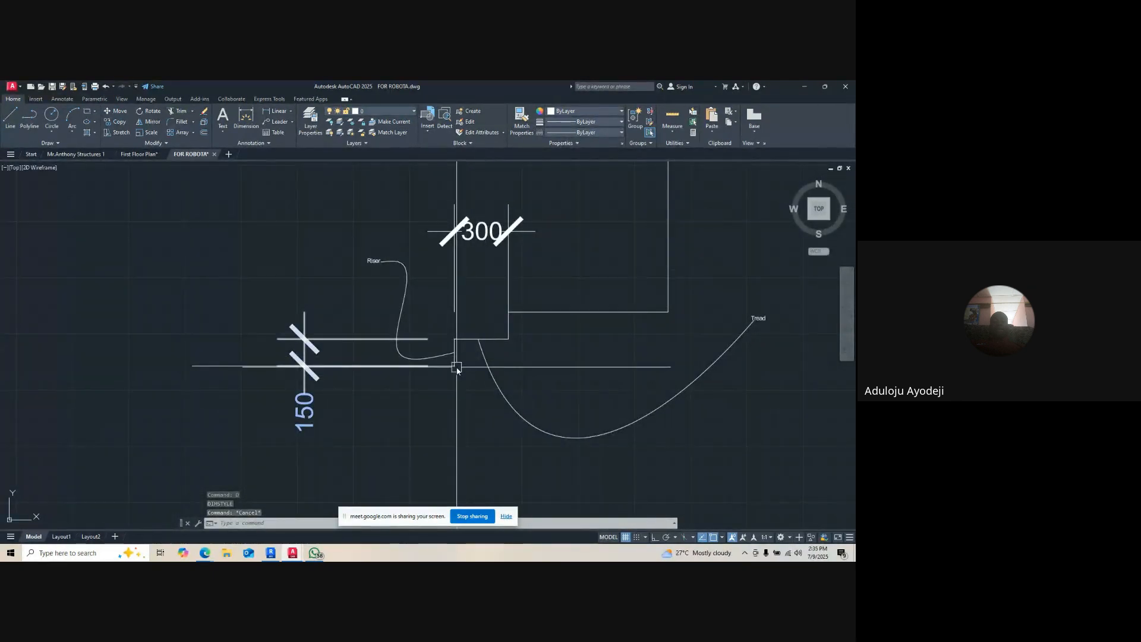
scroll(462, 359, "down", 5)
scroll(484, 254, "up", 4)
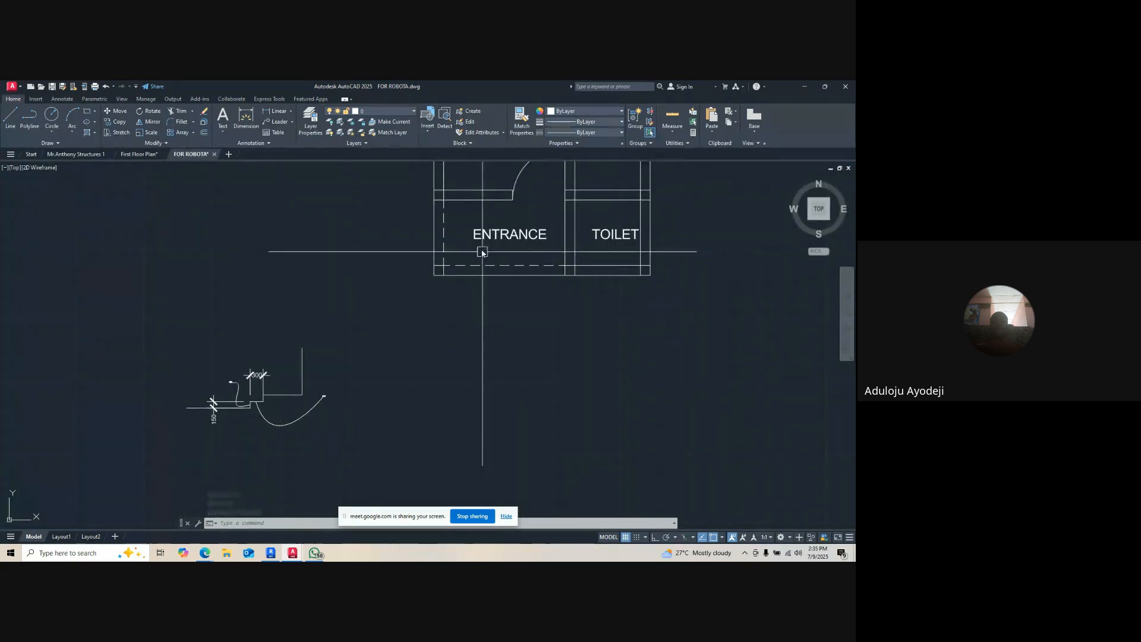
type("o")
key("Return")
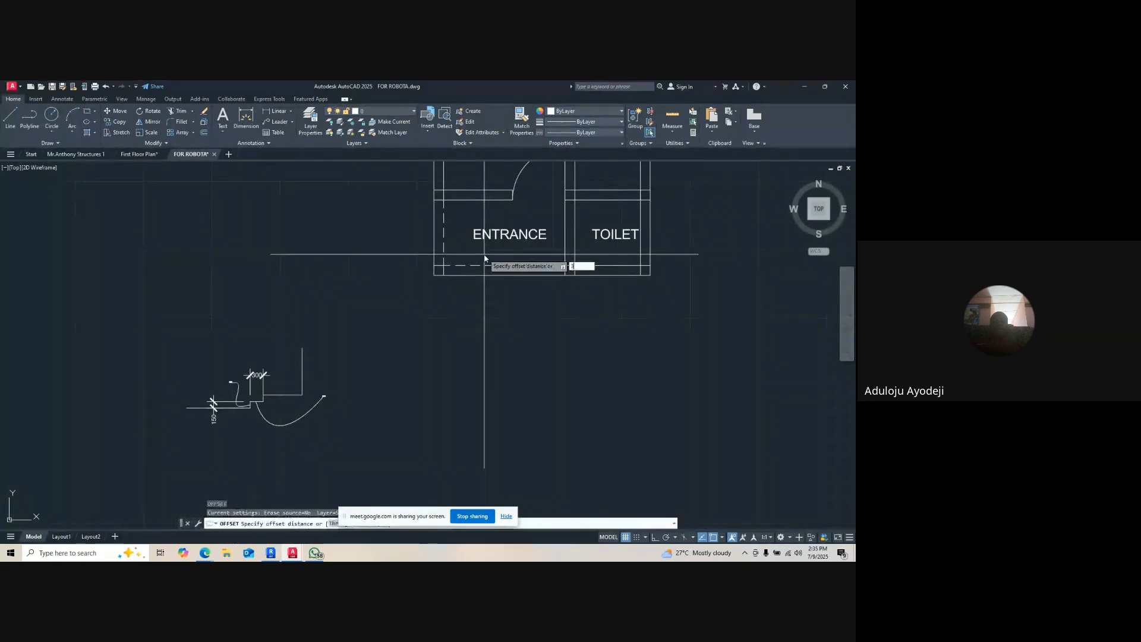
type("30")
key("Return")
left_click(477, 274)
left_click(484, 326)
left_click(431, 234)
left_click(420, 267)
- Offset both new step lines outward by the same distance again, forming a second step line on each side
left_click(486, 289)
left_click(457, 303)
left_click(420, 231)
left_click(353, 251)
key("Escape")
key("Escape")
- Draw a horizontal line leftward from the outer entrance wall across the upper ends of the two vertical step lines
type("l")
key("Return")
scroll(454, 191, "up", 4)
left_click(403, 211)
key("Escape")
type("l")
key("Return")
left_click(402, 214)
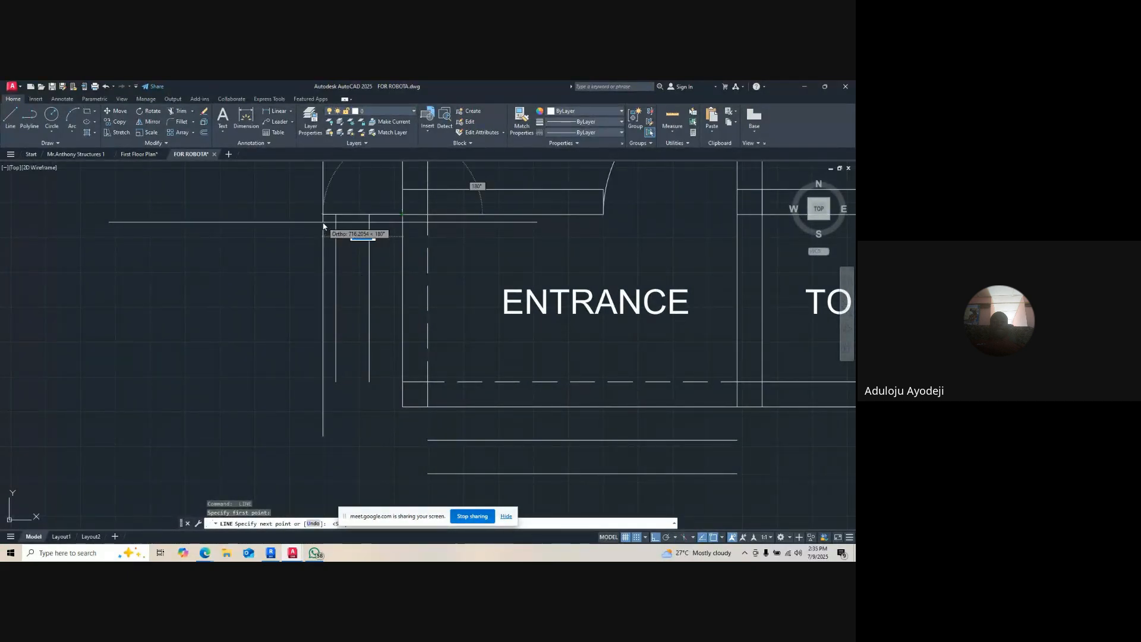
key("F9")
key("F8")
key("Escape")
key("Escape")
- Trim the end of the horizontal closing line that extends past the outer vertical step line
type("r")
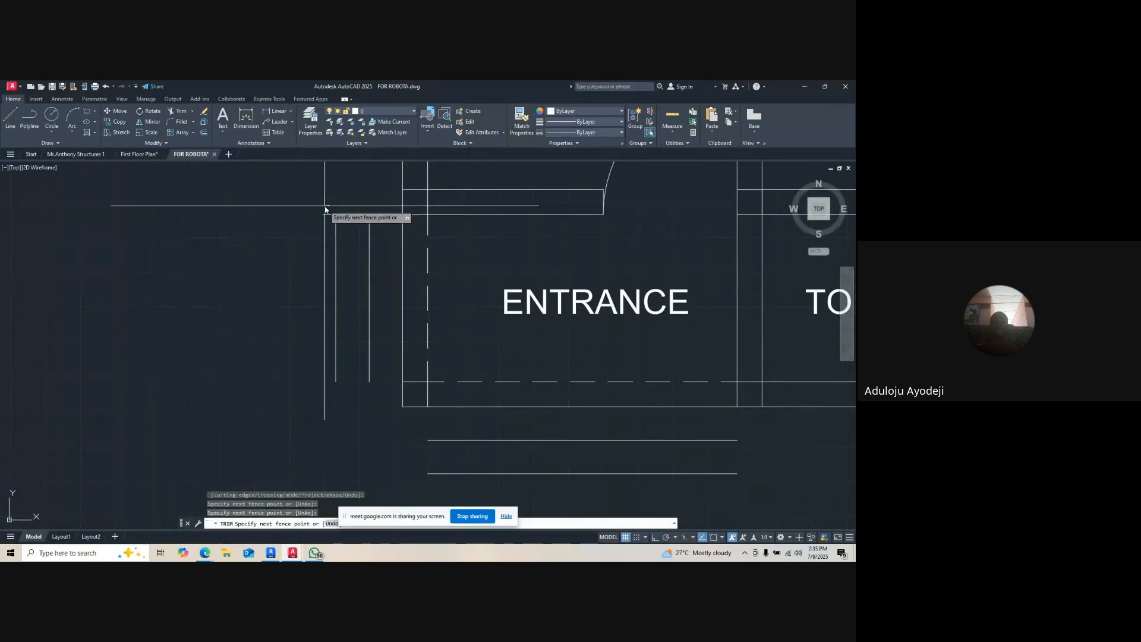
key("Return")
scroll(382, 211, "down", 4)
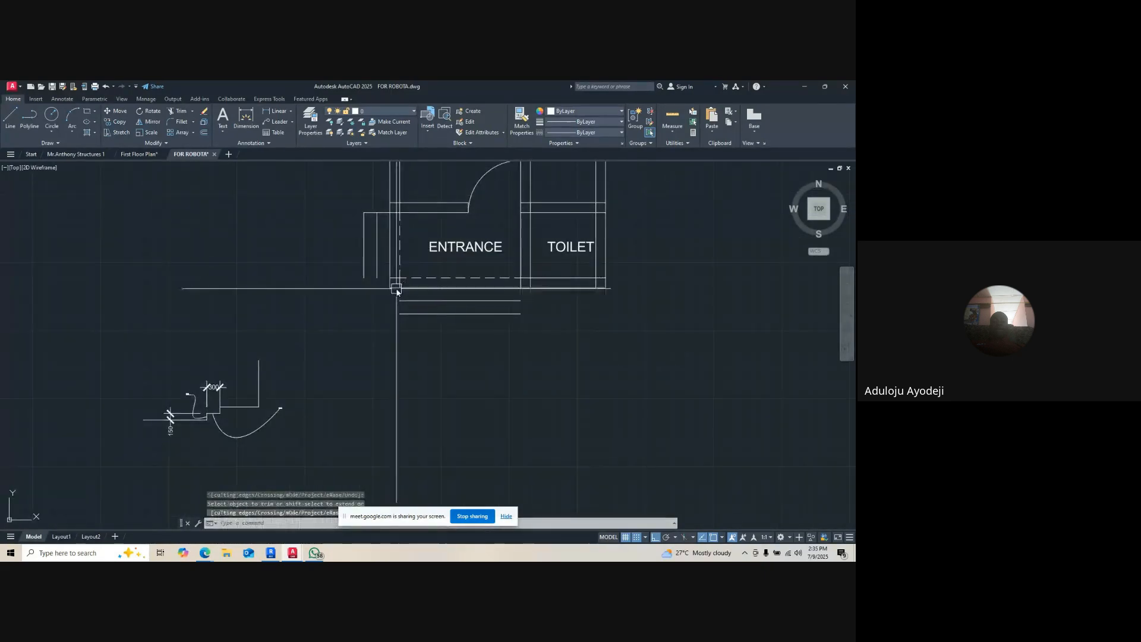
scroll(400, 292, "up", 4)
key("Escape")
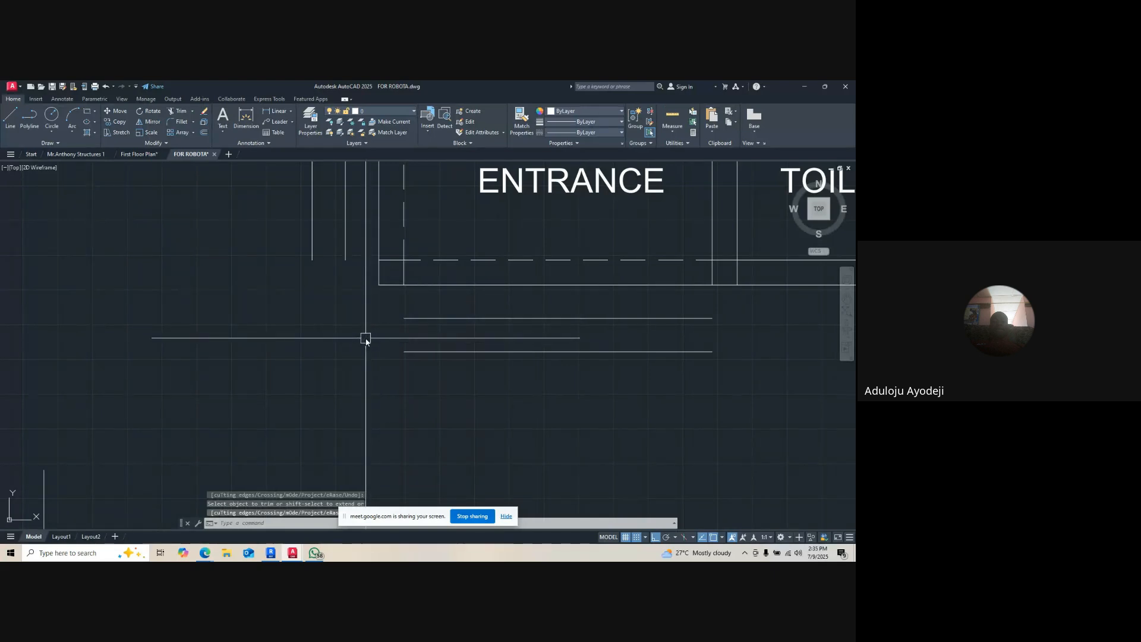
key("Escape")
- Examine the open corner between the two inner step lines and the available Fillet, Chamfer and Blend Curves tools
left_click(345, 231)
left_click(428, 321)
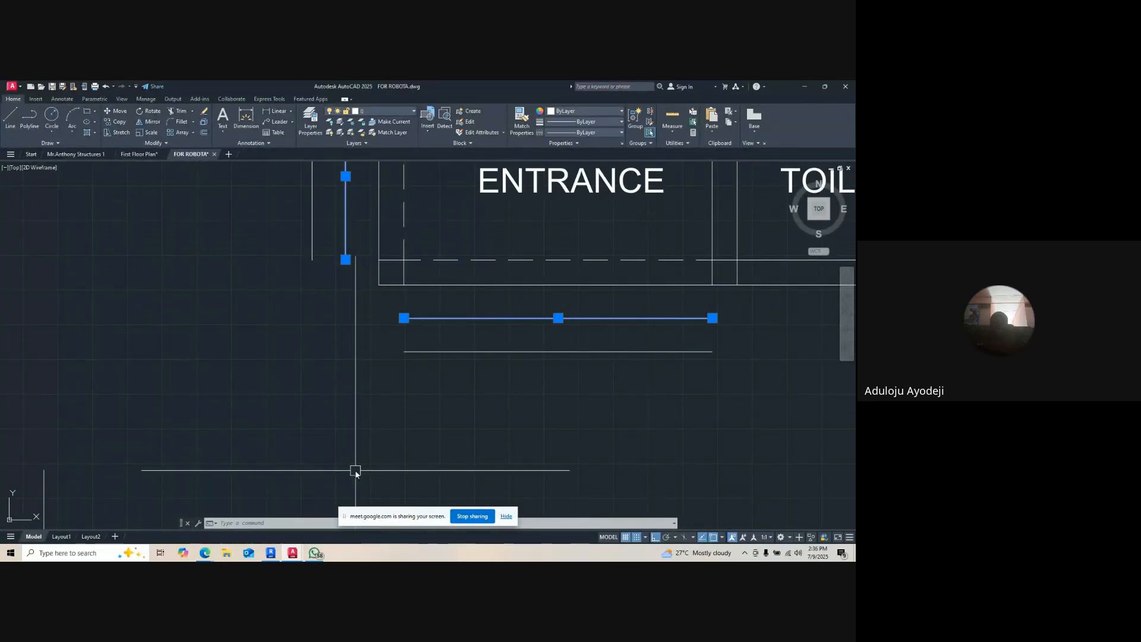
scroll(355, 472, "down", 2)
key("Escape")
key("Escape")
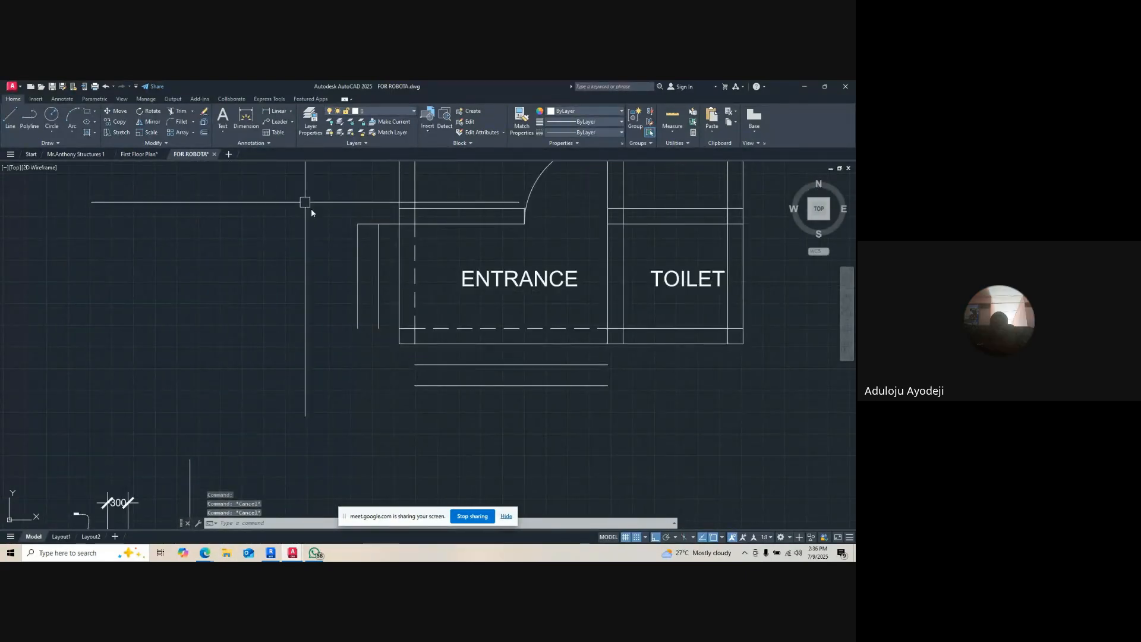
left_click(379, 256)
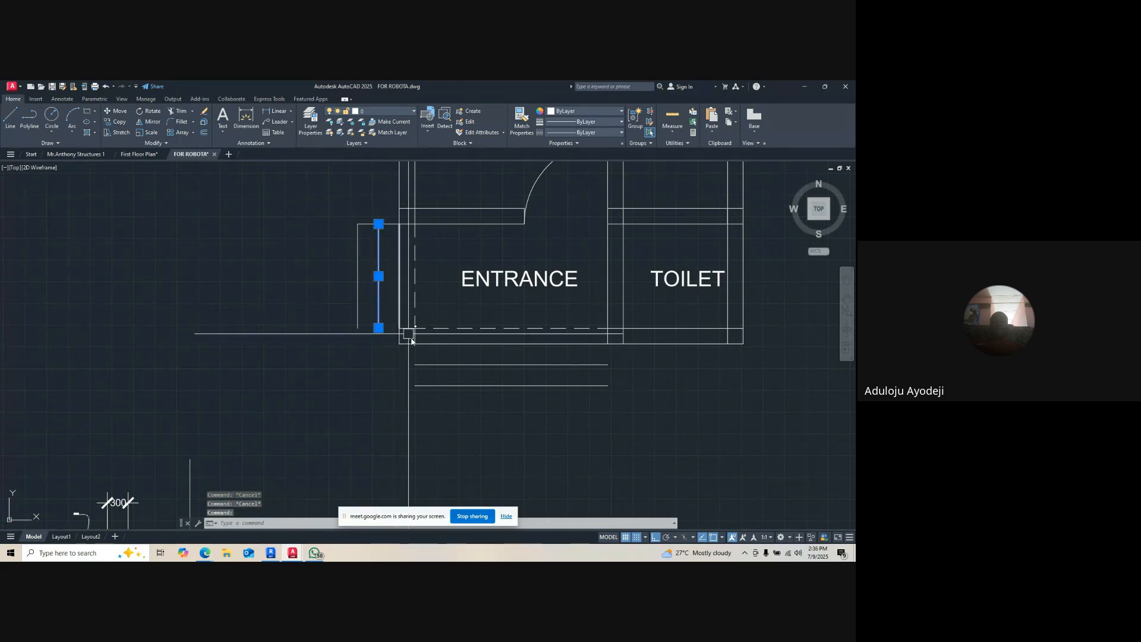
left_click(428, 364)
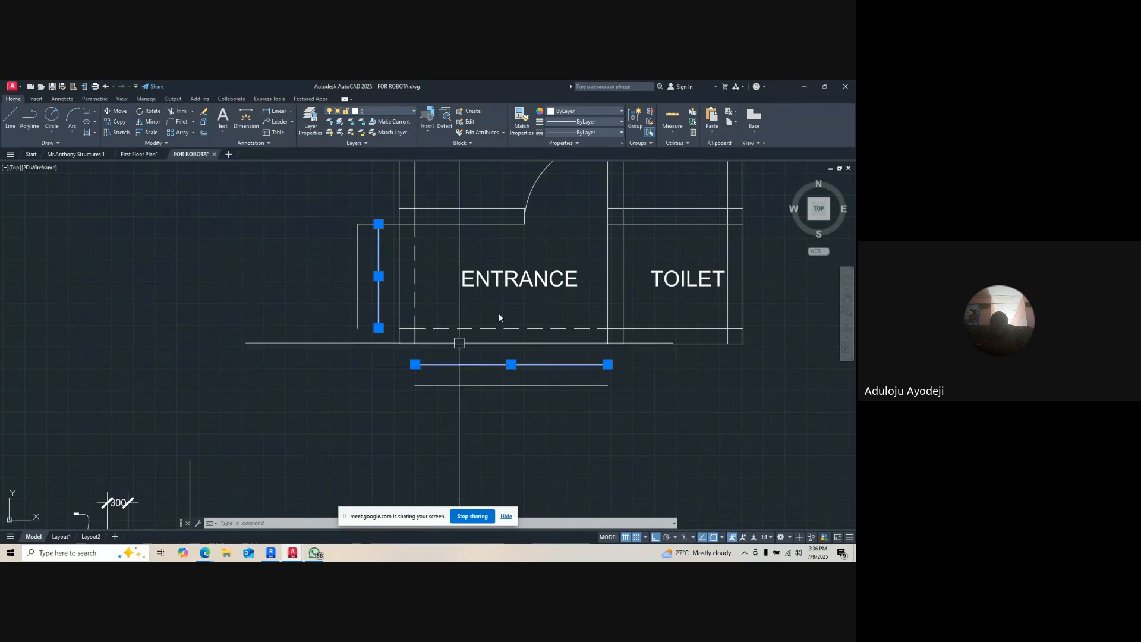
scroll(380, 279, "up", 4)
scroll(381, 281, "down", 4)
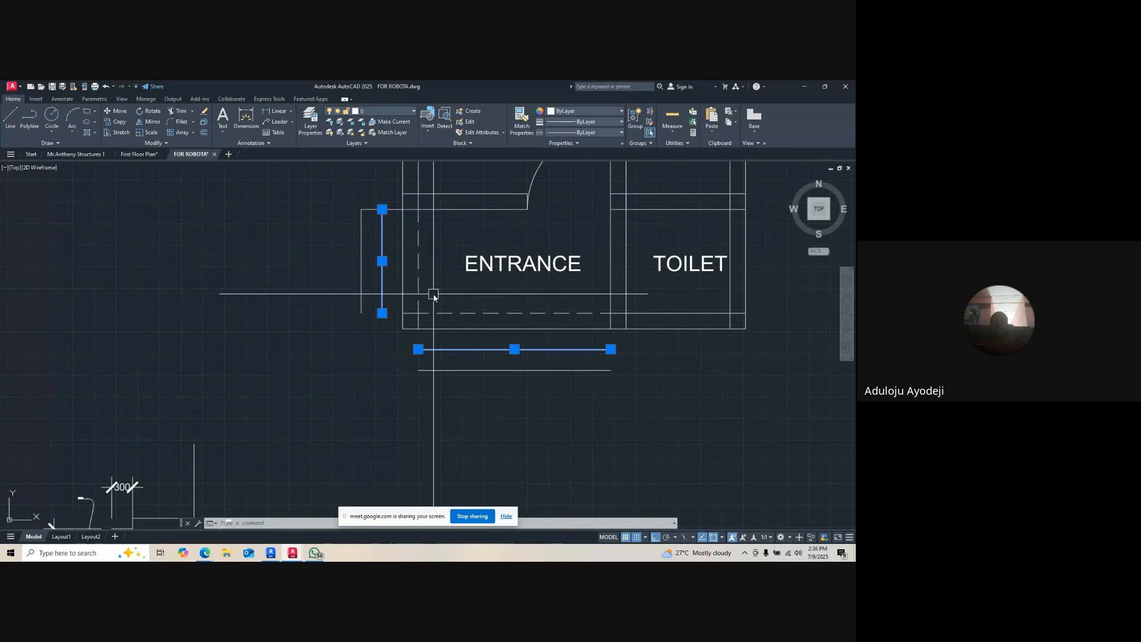
scroll(432, 295, "up", 2)
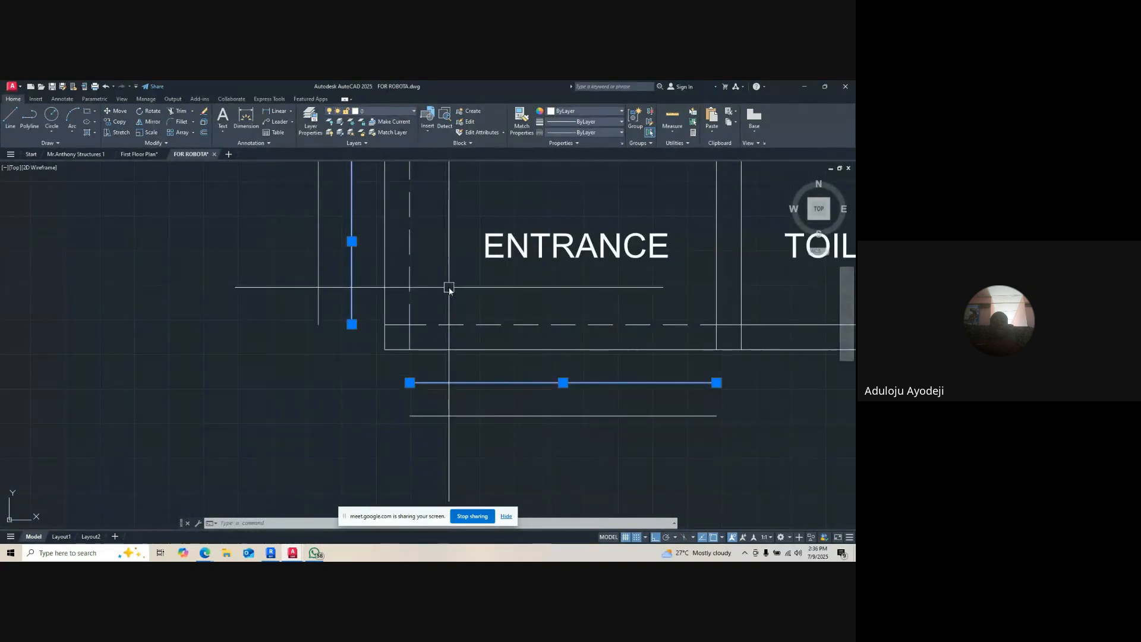
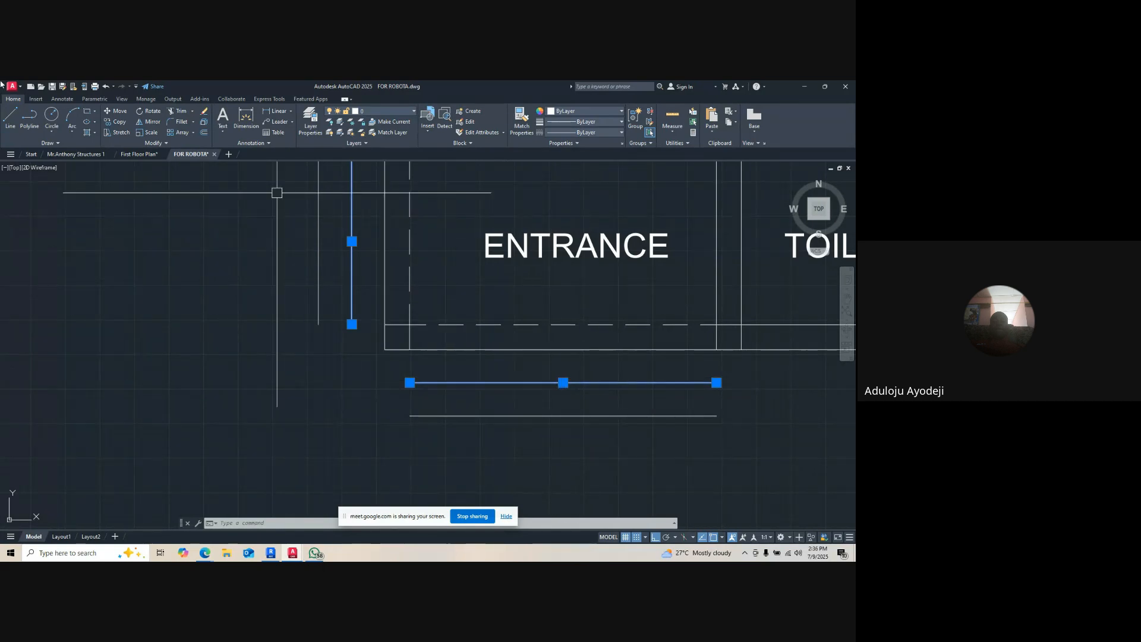
left_click(193, 122)
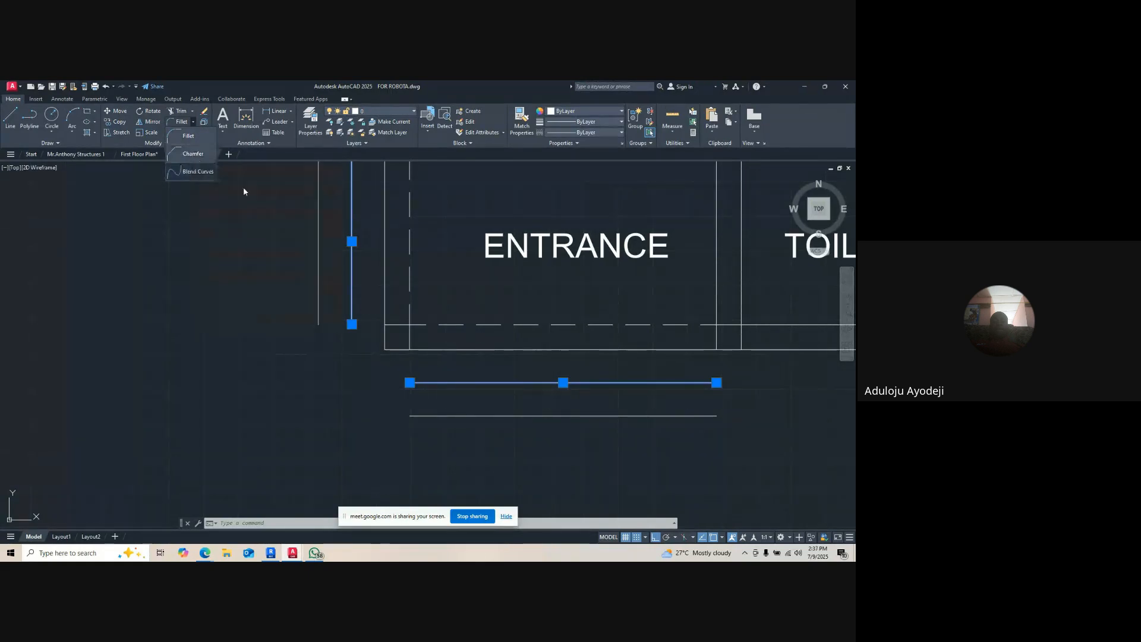
key("Escape")
key("Escape")
key("Escape")
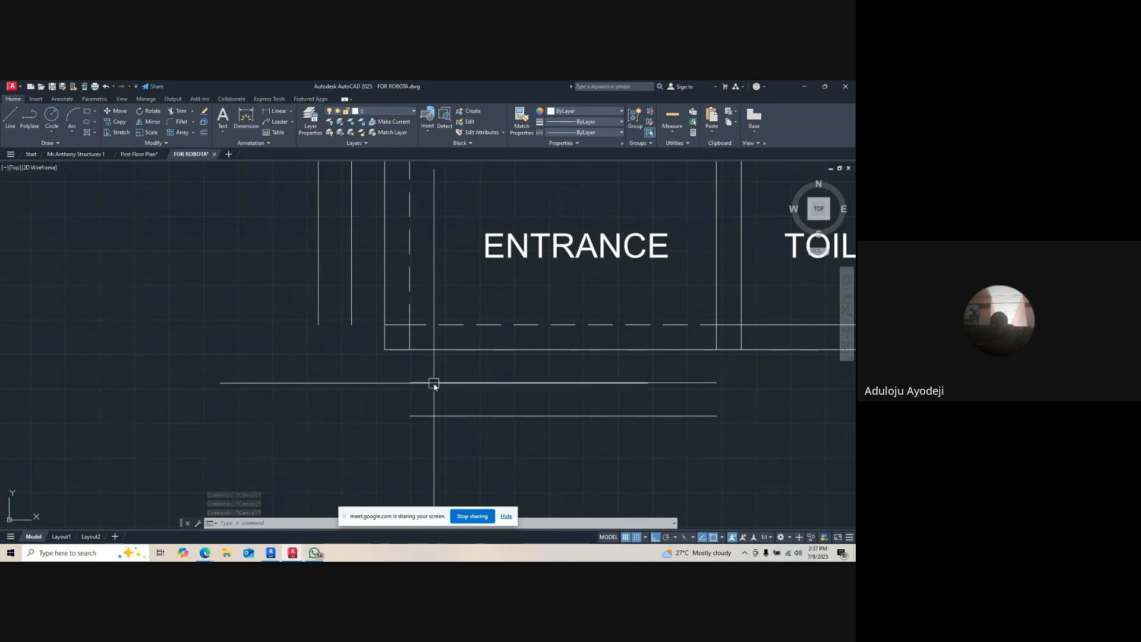
- Join the inner vertical and inner horizontal step lines into a square corner with Chamfer
type("CHA")
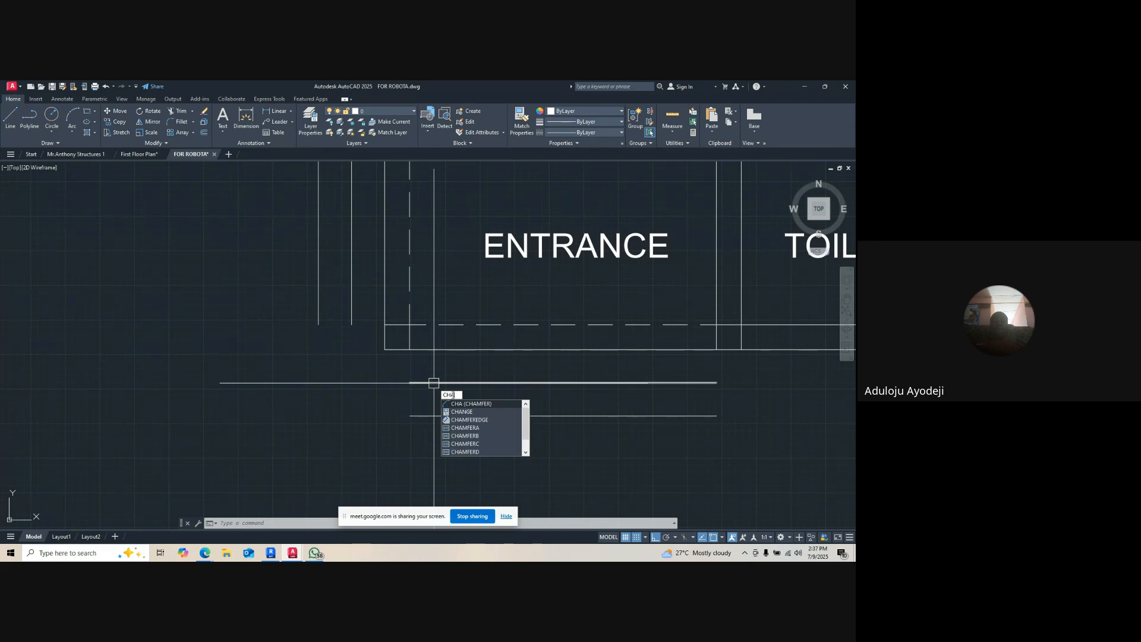
key("Return")
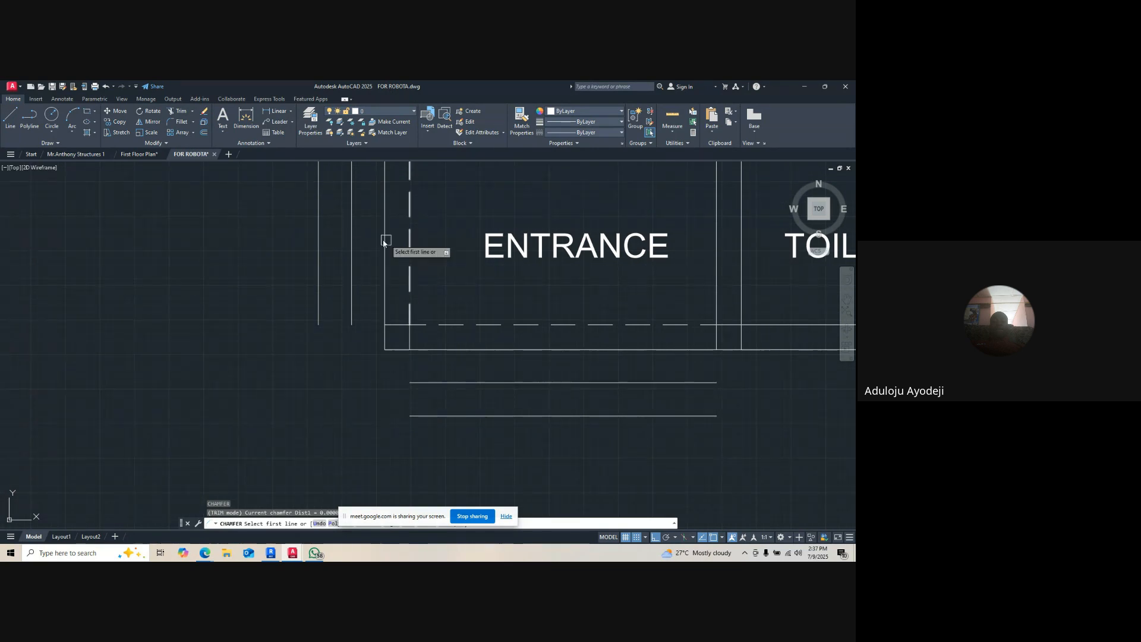
left_click(352, 231)
left_click(441, 384)
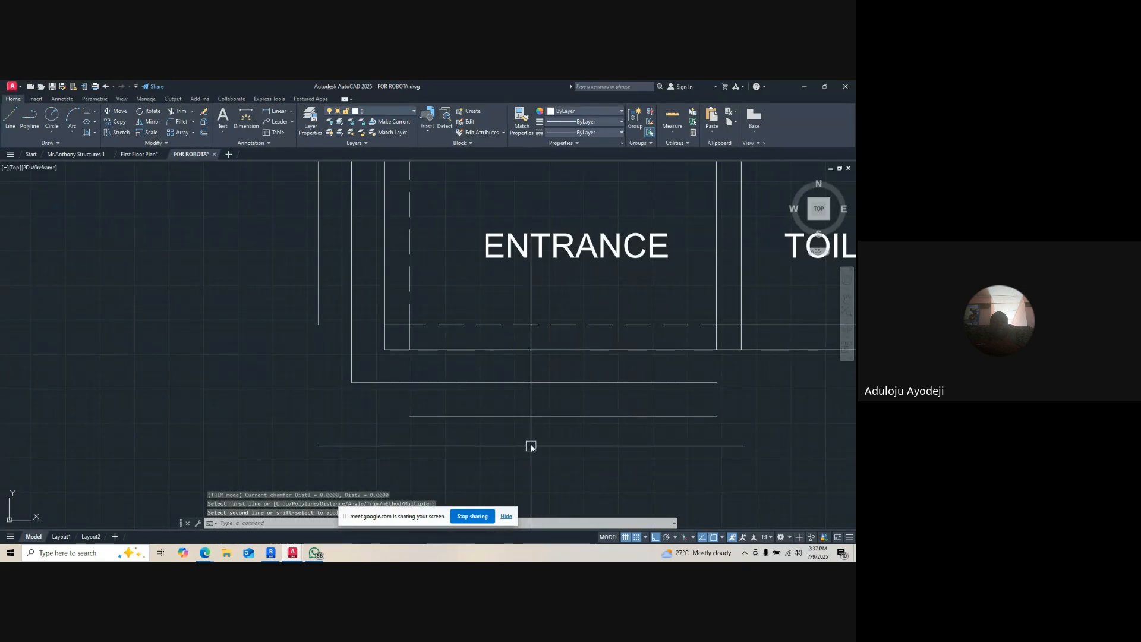
- Join the outer vertical and outer horizontal entrance step lines into a square corner with Chamfer
key("Return")
left_click(511, 416)
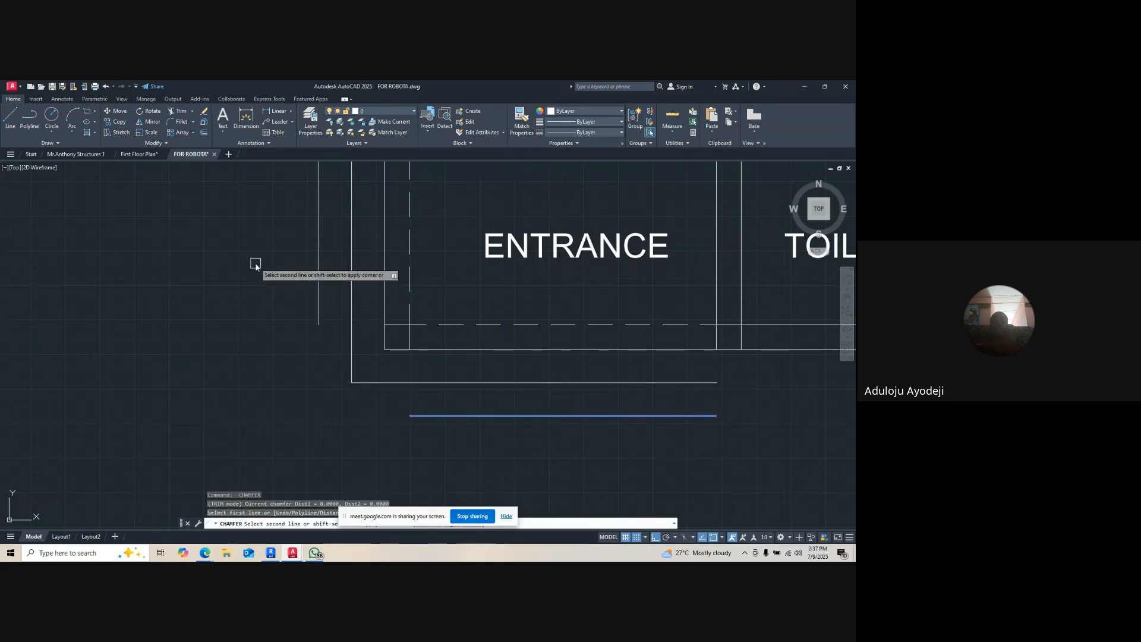
left_click(317, 293)
scroll(320, 343, "down", 2)
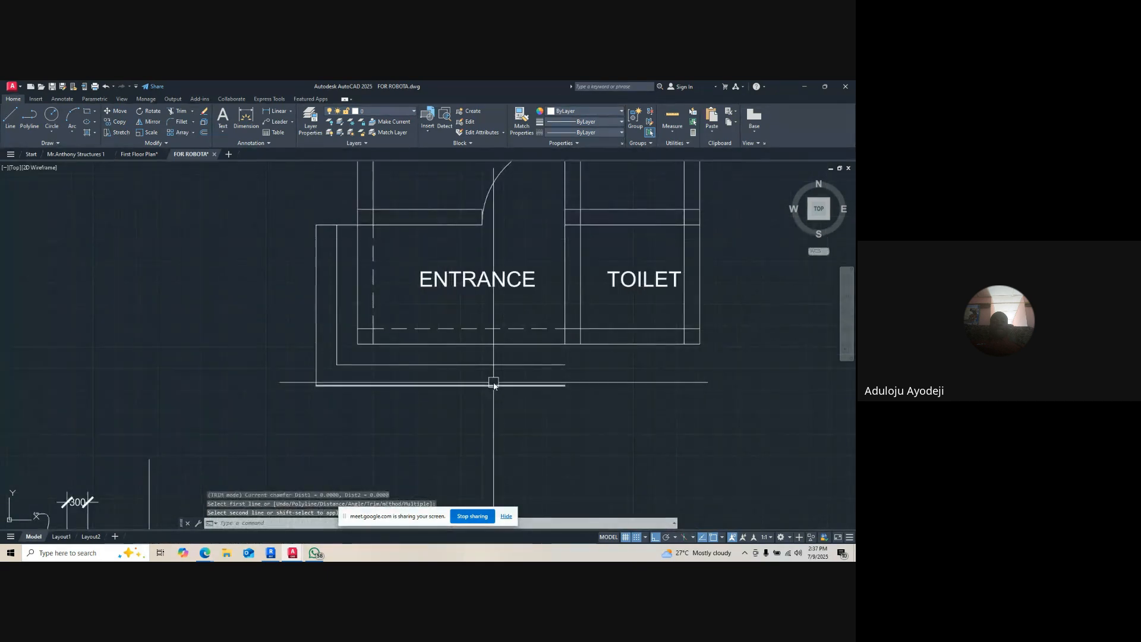
- Draw a vertical line from the entrance-side corner of the toilet wall down to the outer step line, closing the steps' east ends
type("l")
key("Return")
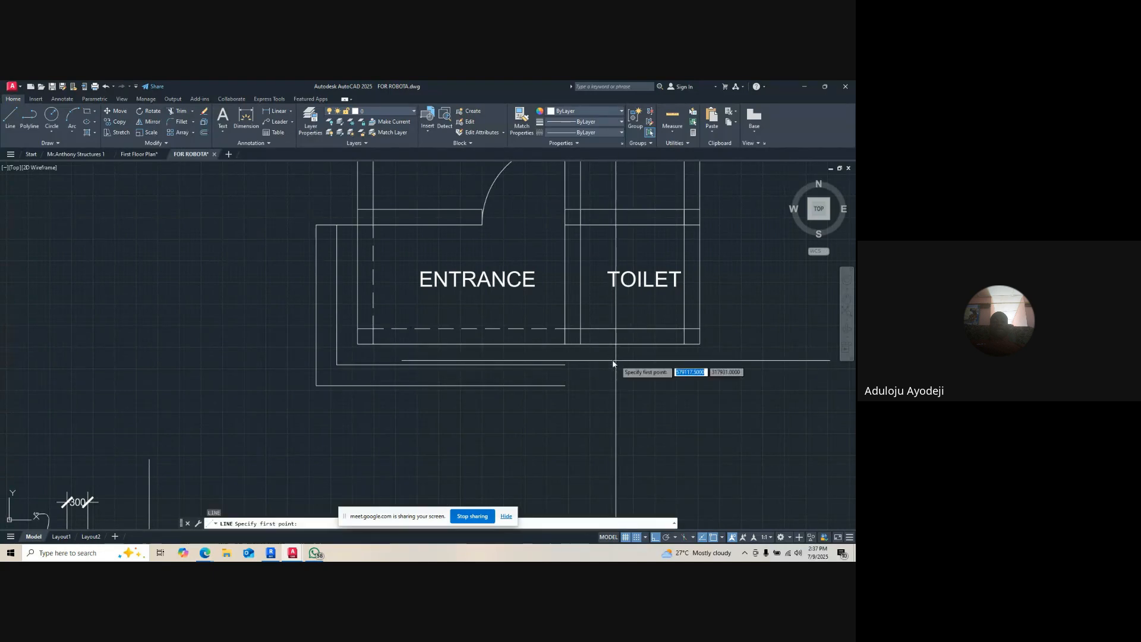
left_click(565, 344)
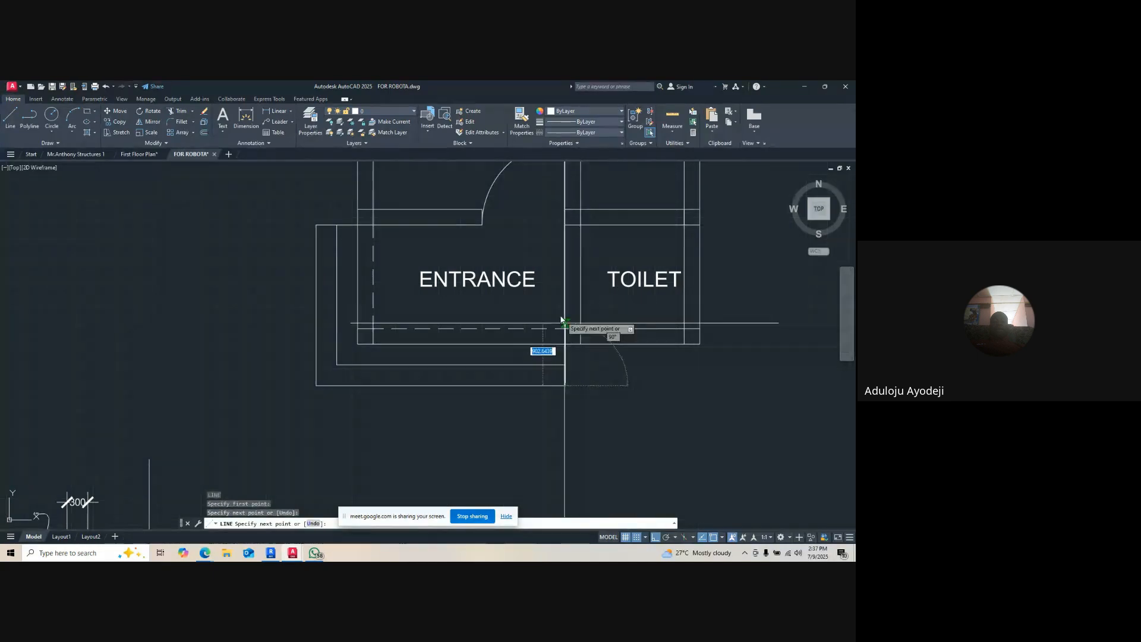
key("Escape")
key("Escape")
- Examine the completed entrance steps and the wall between the entrance and the lounge
scroll(532, 382, "down", 3)
scroll(542, 336, "up", 3)
scroll(356, 239, "down", 2)
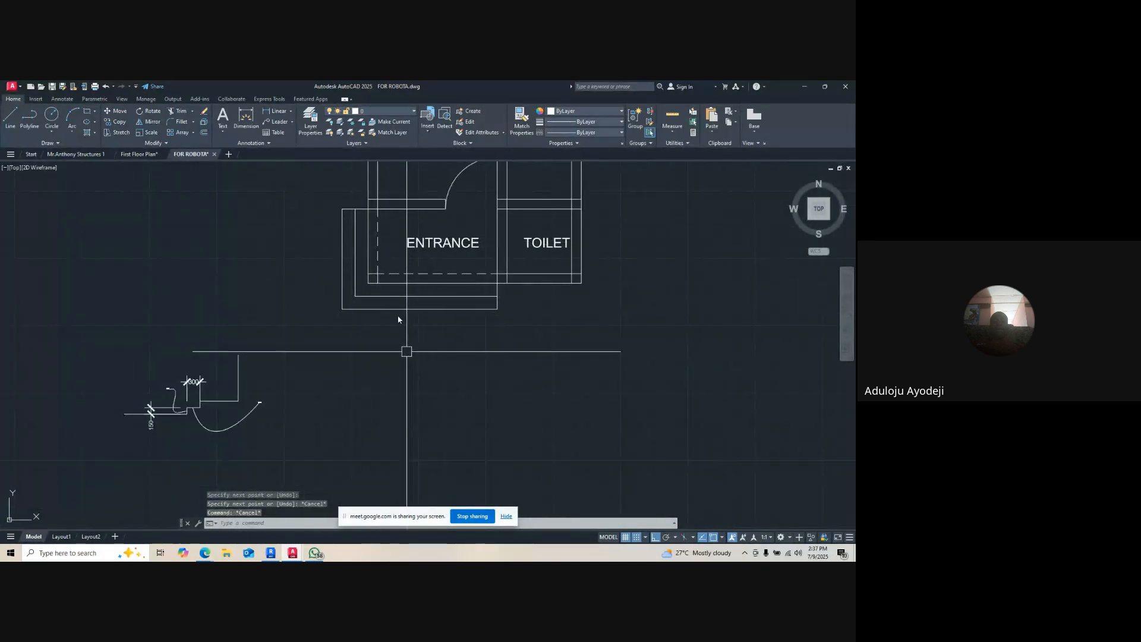
scroll(341, 226, "up", 2)
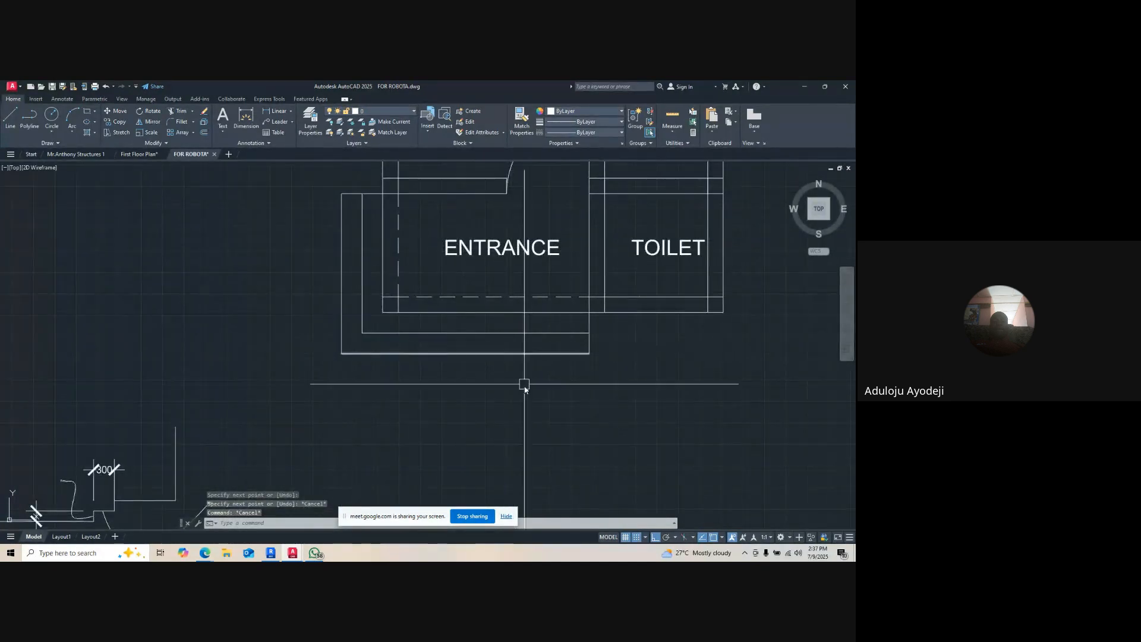
scroll(509, 348, "down", 2)
scroll(518, 325, "up", 2)
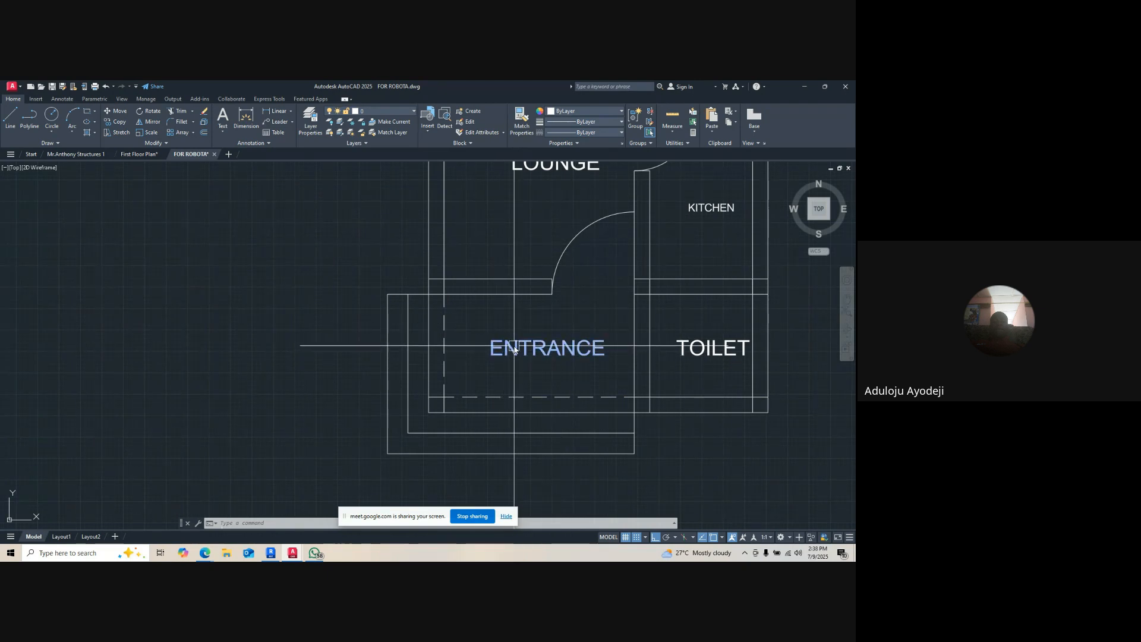
scroll(482, 266, "up", 4)
key("Escape")
key("Escape")
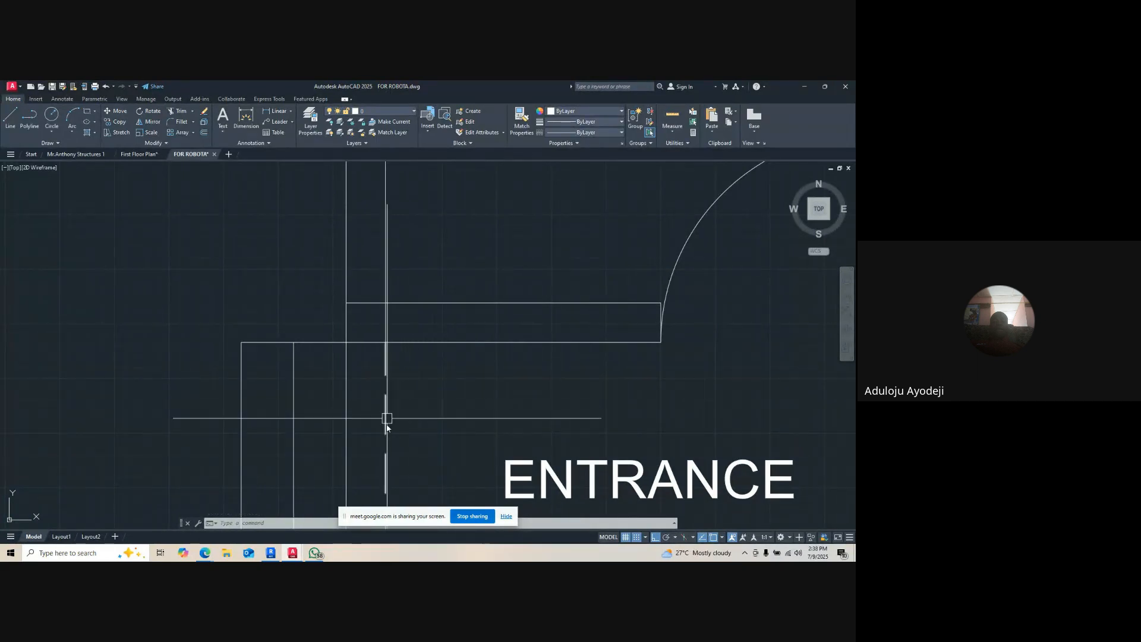
scroll(404, 451, "down", 5)
scroll(428, 436, "up", 2)
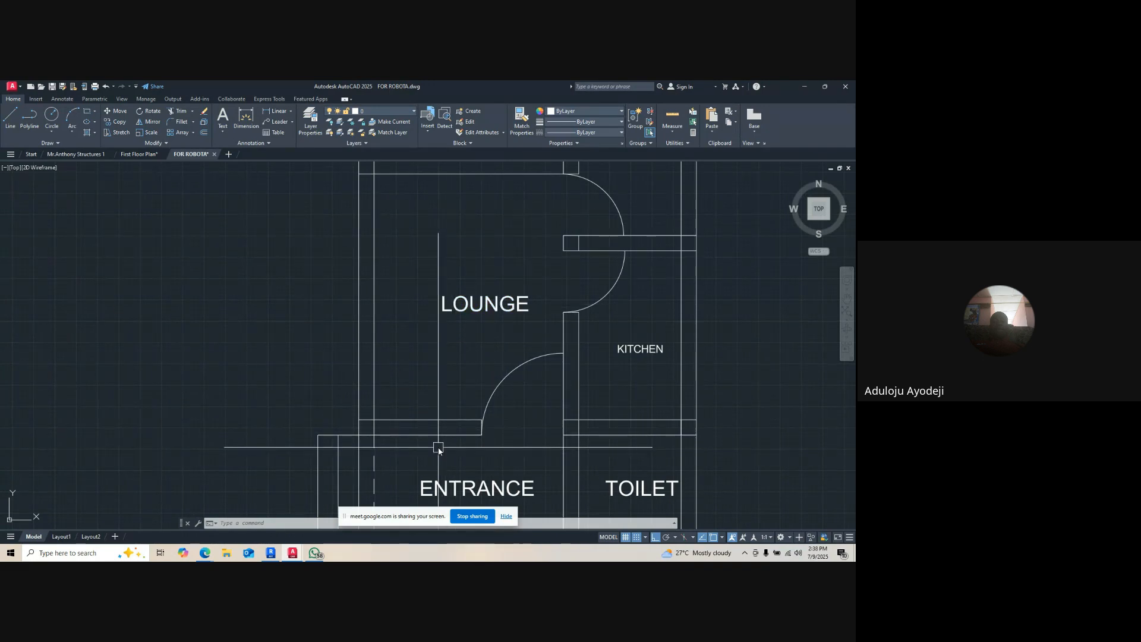
- Offset the inner line of the lounge's west wall by 1200 into the room
scroll(438, 447, "up", 5)
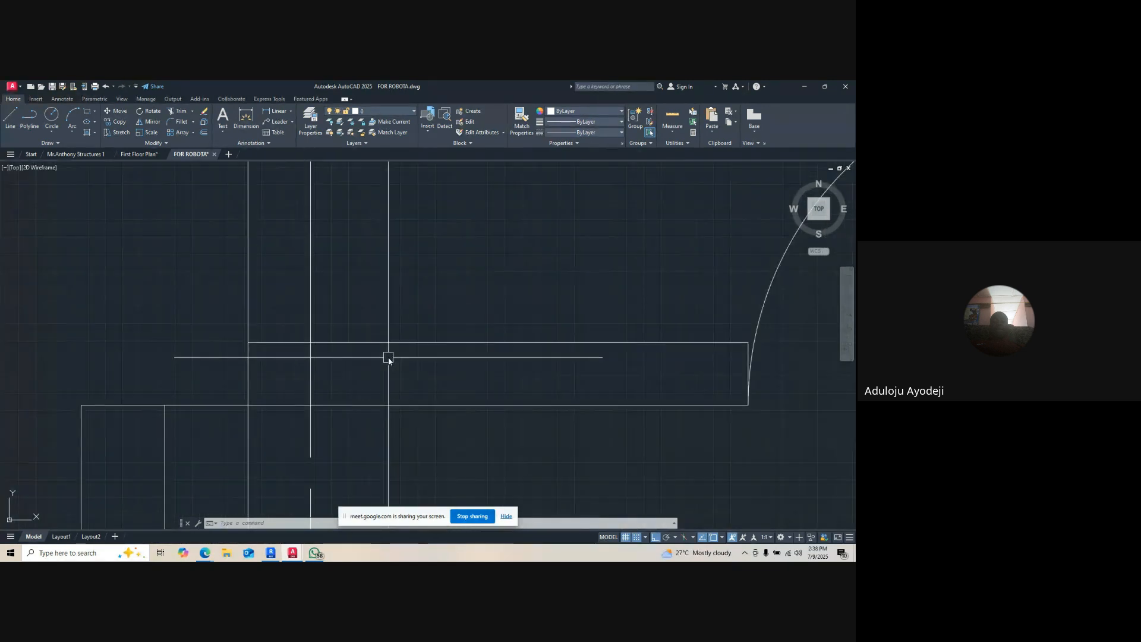
key("Escape")
key("Escape")
key("Escape")
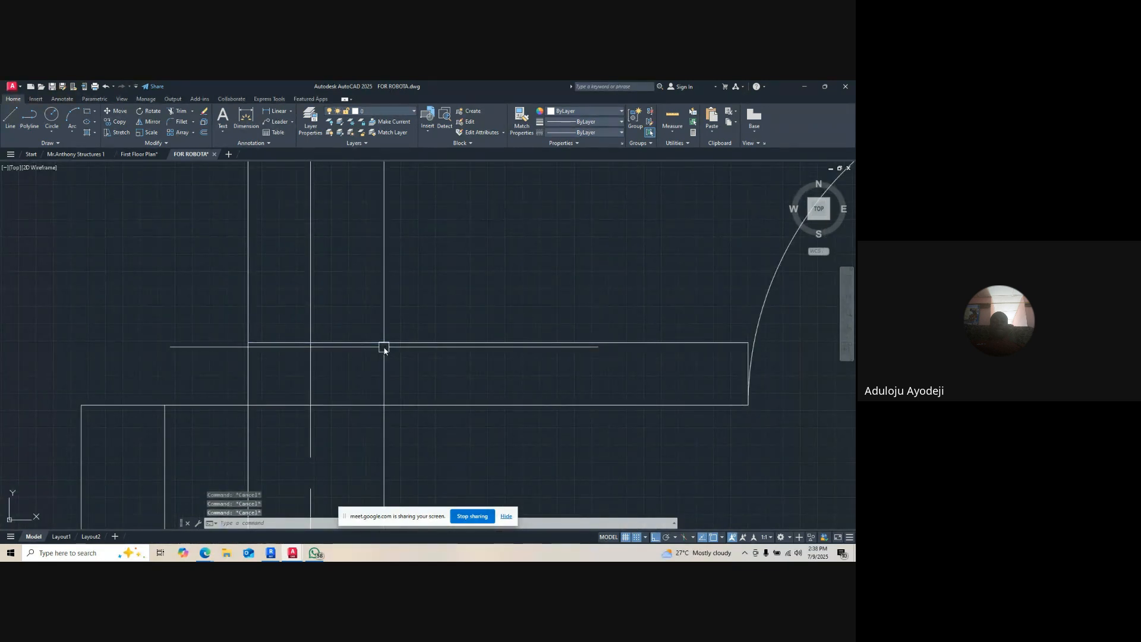
type("o")
key("Return")
type("1200")
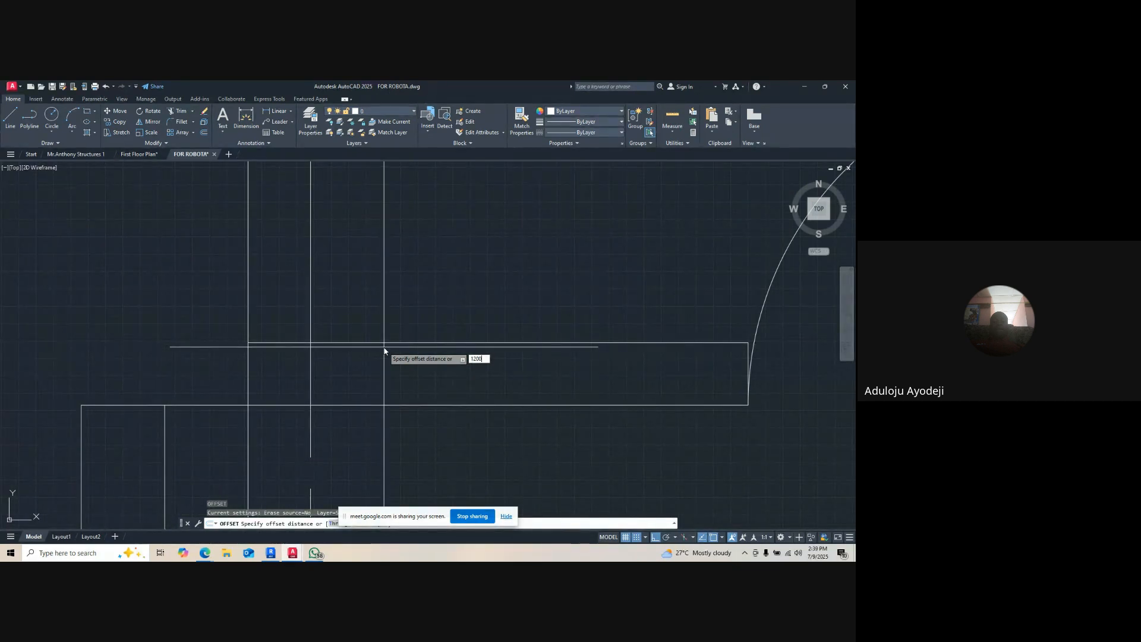
scroll(384, 350, "down", 6)
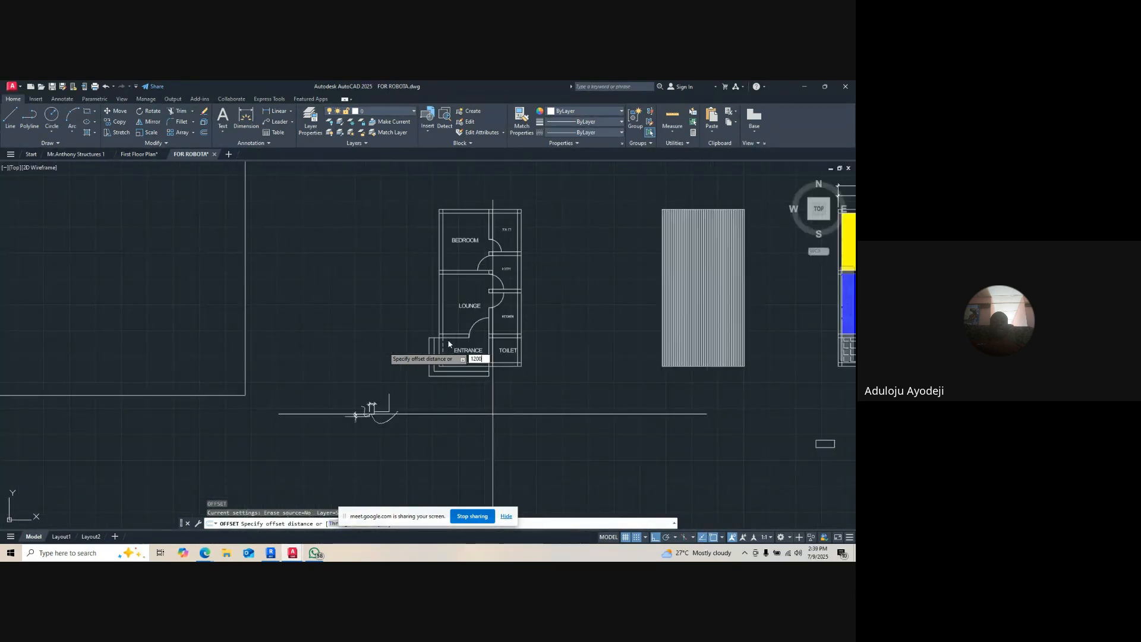
scroll(456, 321, "up", 3)
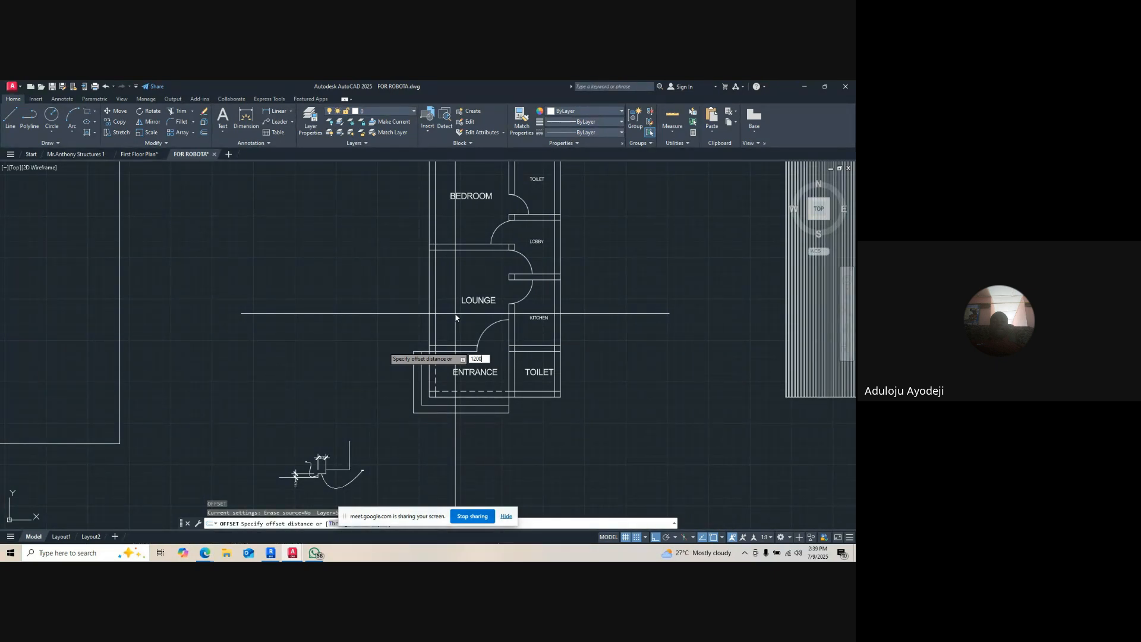
scroll(451, 324, "up", 2)
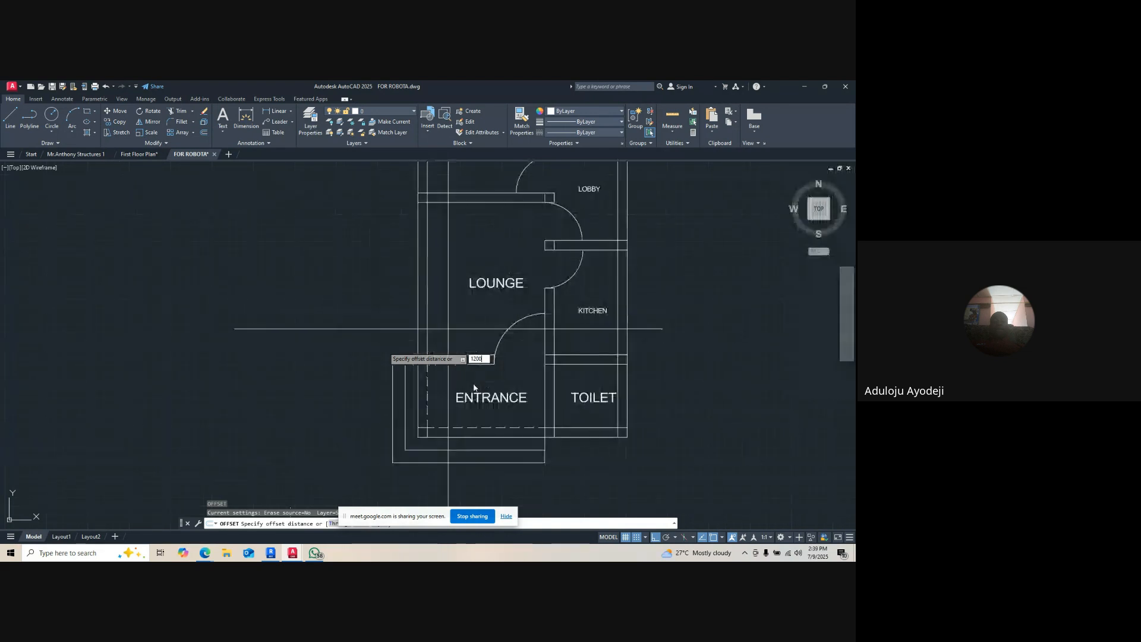
key("Return")
scroll(392, 346, "up", 4)
left_click(484, 325)
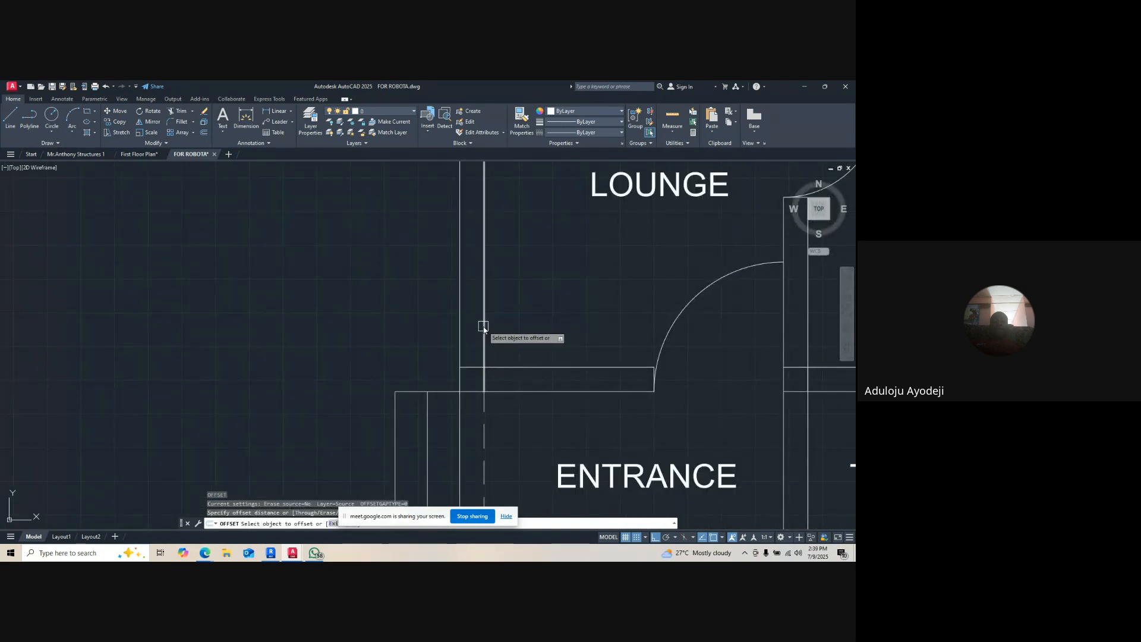
left_click(550, 326)
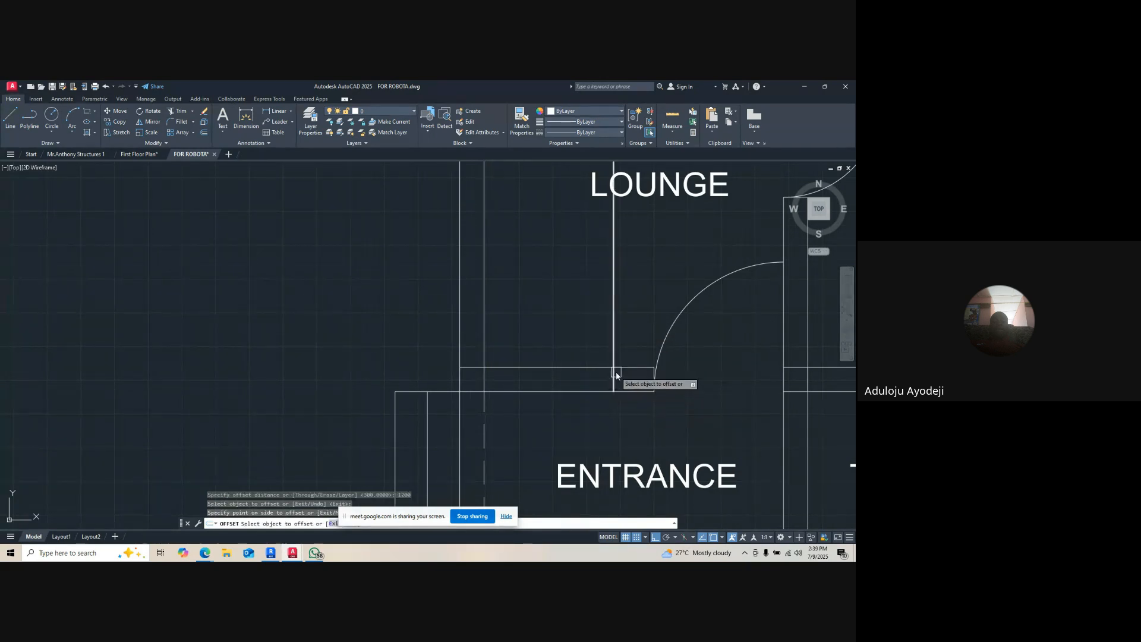
- End the Offset command and delete the new offset line inside the lounge
key("Escape")
left_click(611, 339)
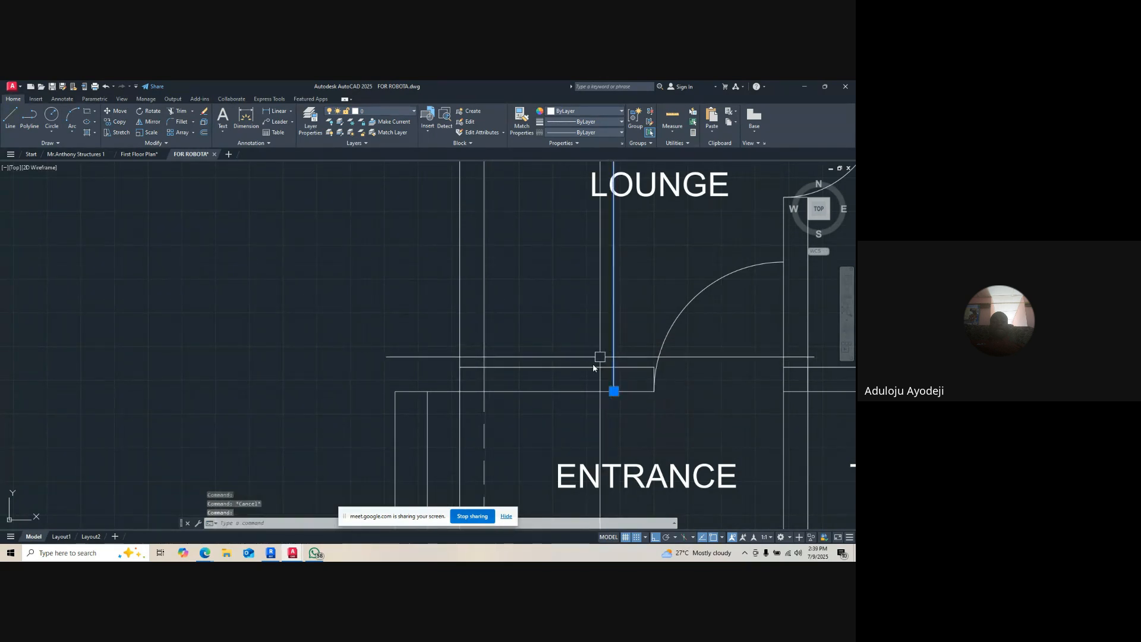
key("Delete")
key("Escape")
key("Escape")
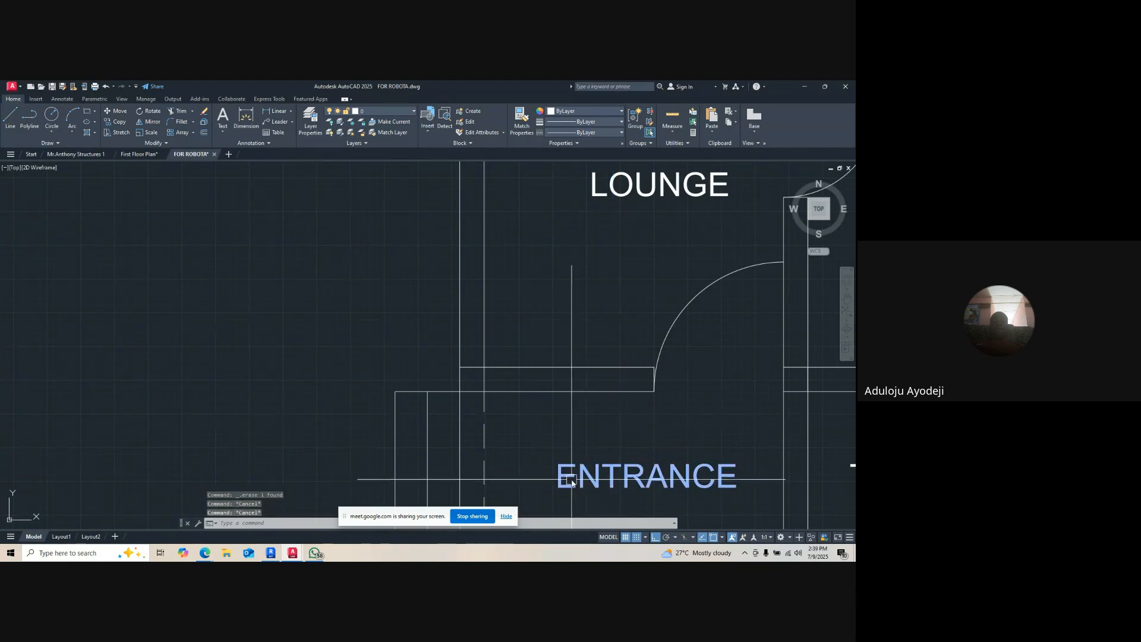
- Restart Offset with a distance of 1200 and copy the lounge's inner west wall line eastward into the room again
key("Return")
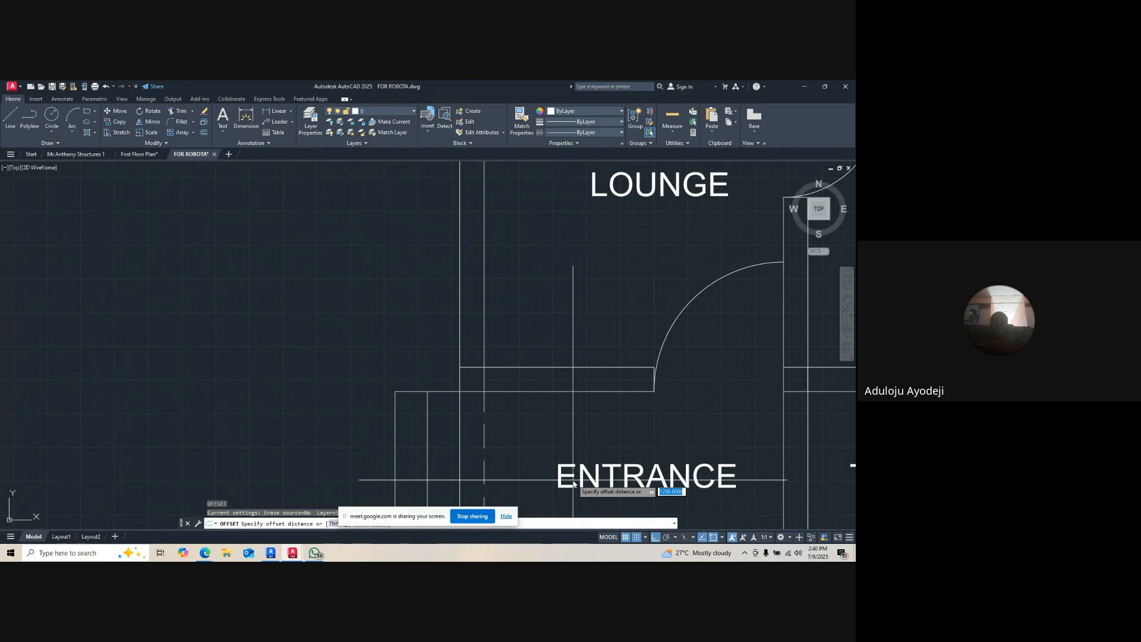
key("Escape")
type("o")
key("Return")
type("1200")
key("Return")
left_click(490, 316)
left_click(512, 316)
scroll(497, 308, "up", 2)
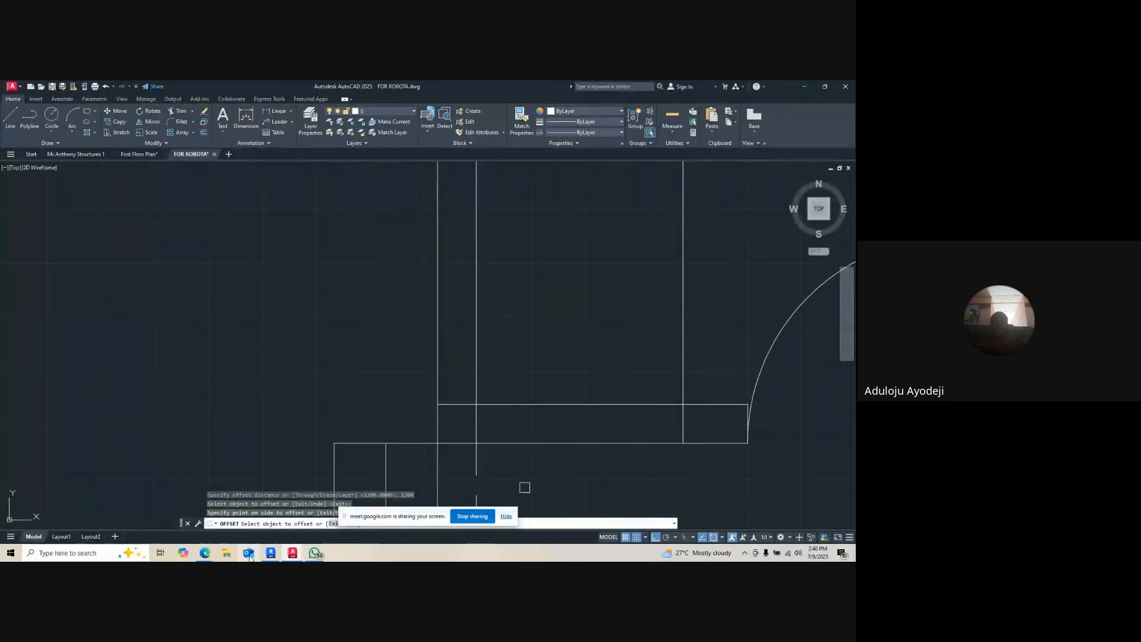
- Switch to the Google Meet window in the browser and dismiss the WhatsApp notification covering the chat
left_click(204, 552)
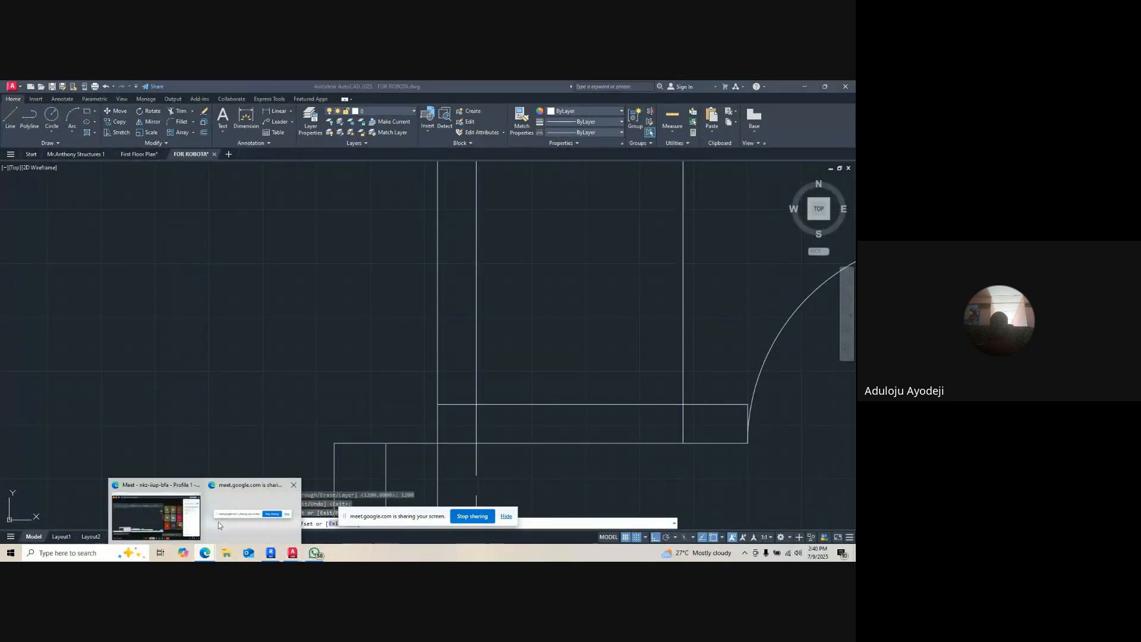
left_click(179, 521)
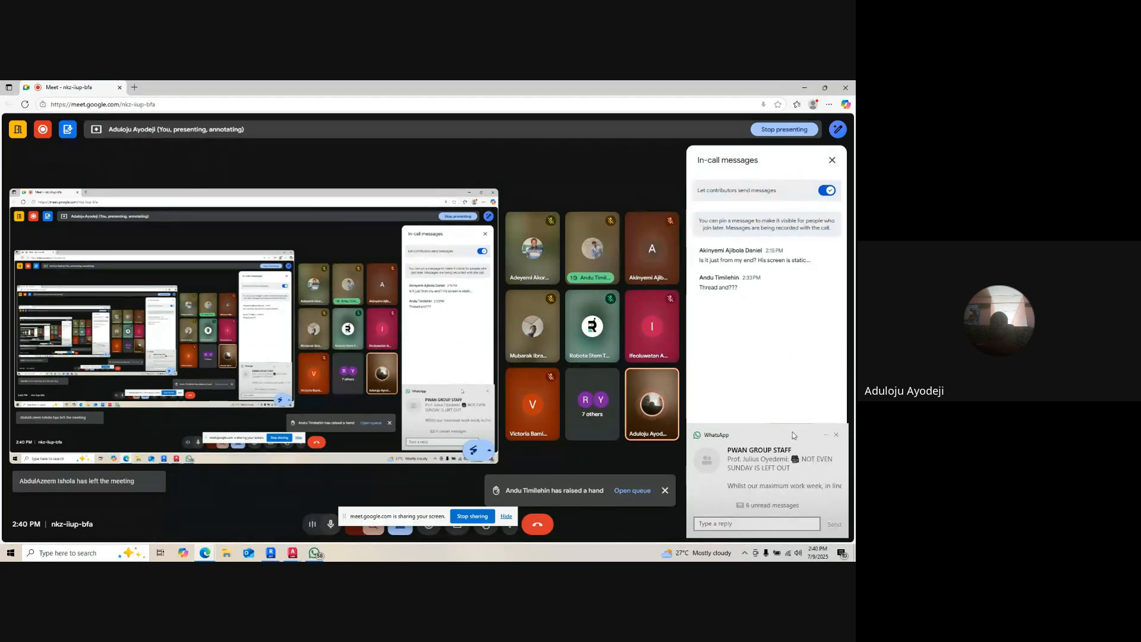
left_click(835, 436)
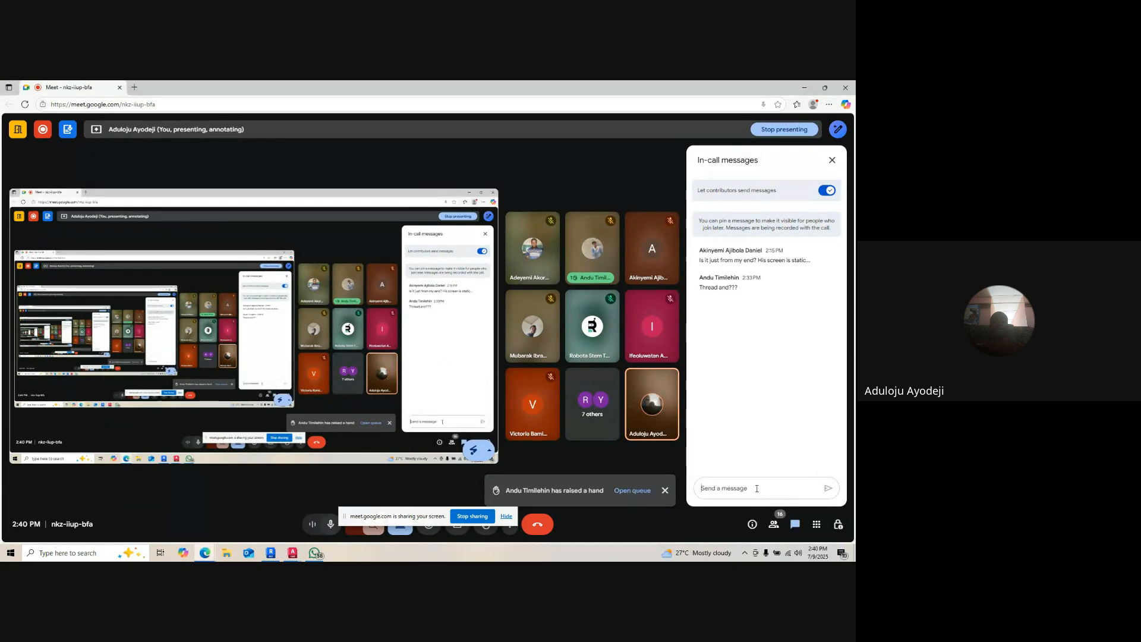
- Write "Tread and Riser" in the meeting chat, apply the suggested spacing correction, and send the message
type("Tread")
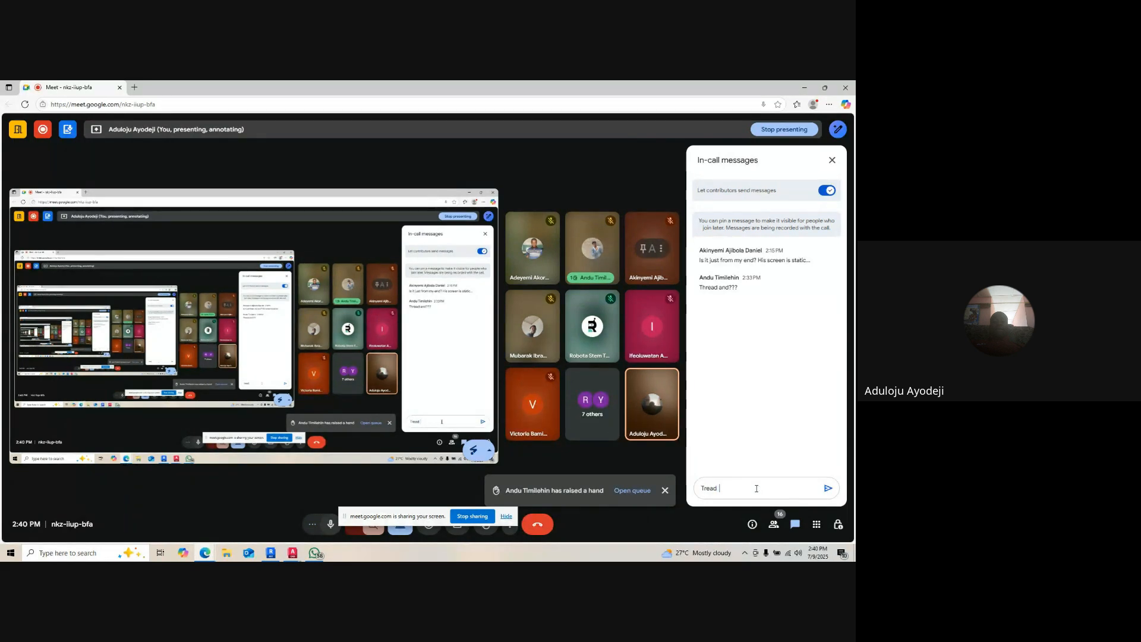
type(" and")
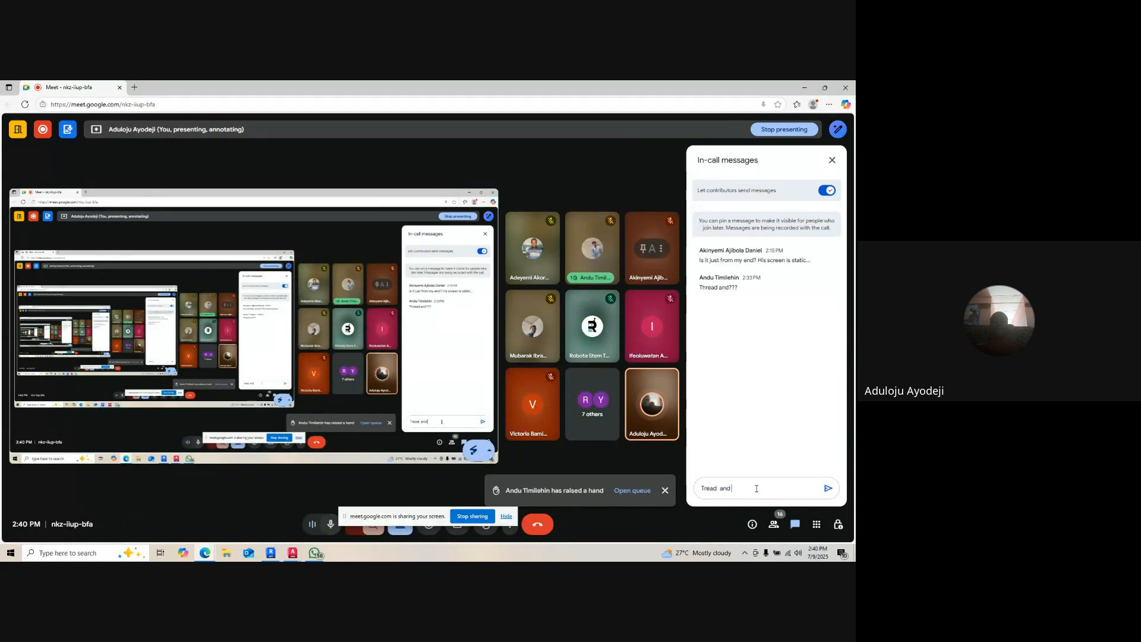
type(" Riser")
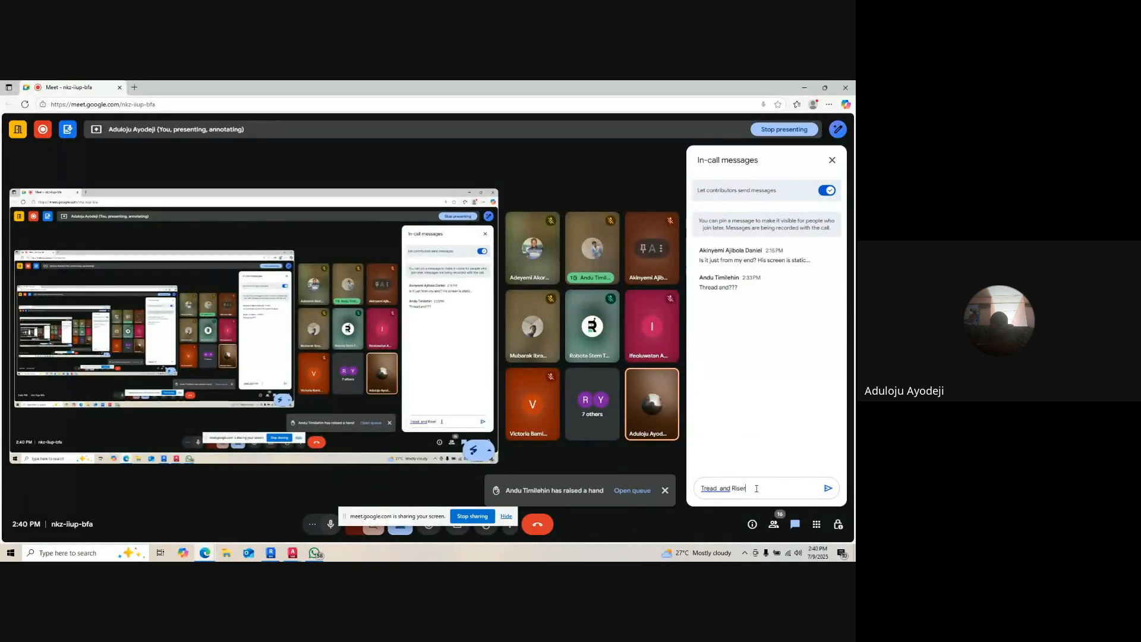
right_click(727, 489)
mouse_move(707, 390)
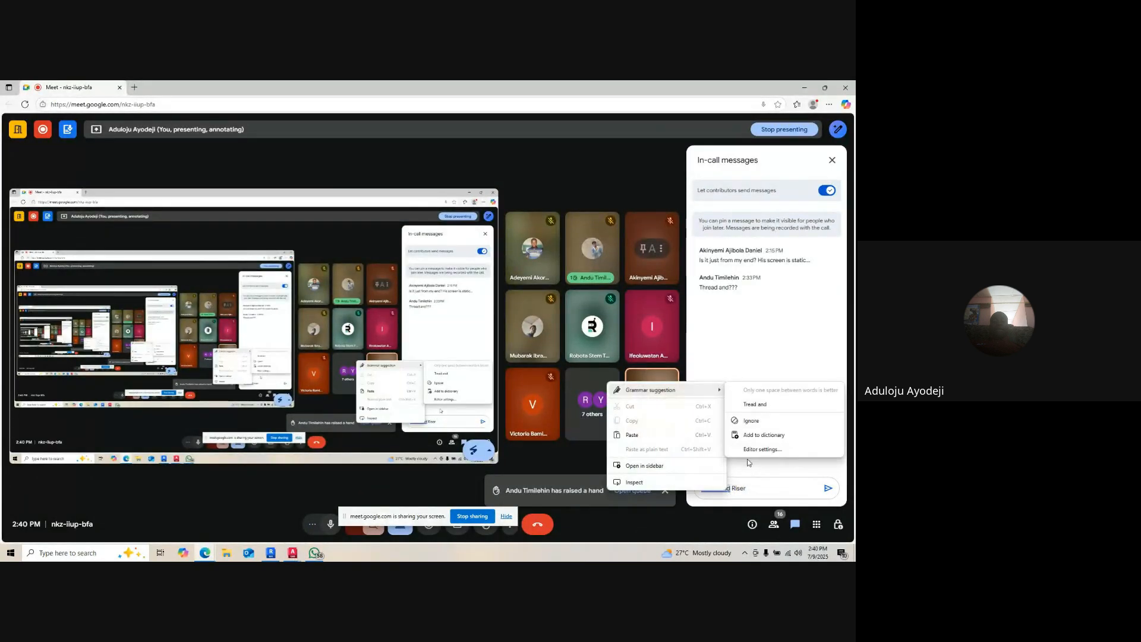
left_click(774, 406)
left_click(828, 490)
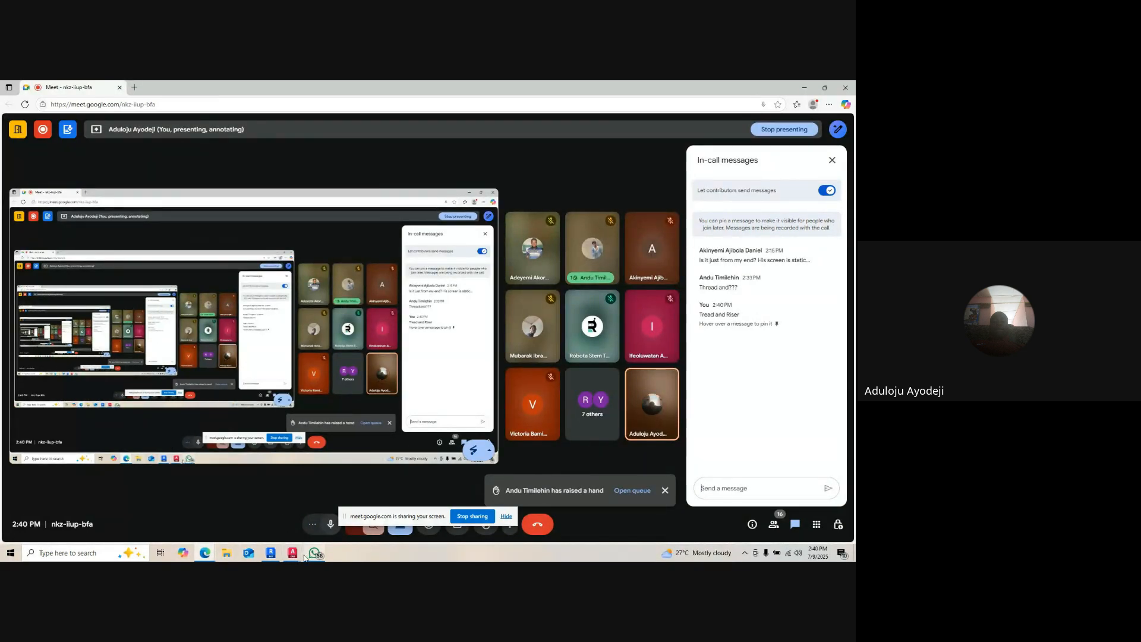
- Switch back to the FOR ROBOTA drawing in AutoCAD and offset the lounge's inner west wall line 1200 outward, west of the building
left_click(293, 557)
left_click(392, 493)
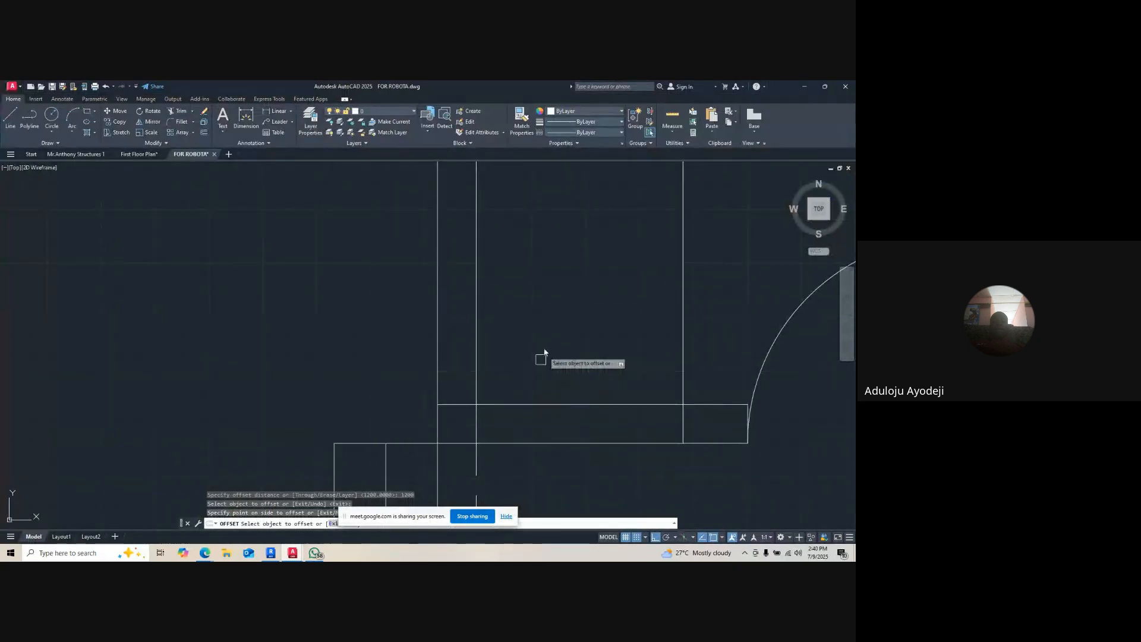
scroll(533, 347, "up", 4)
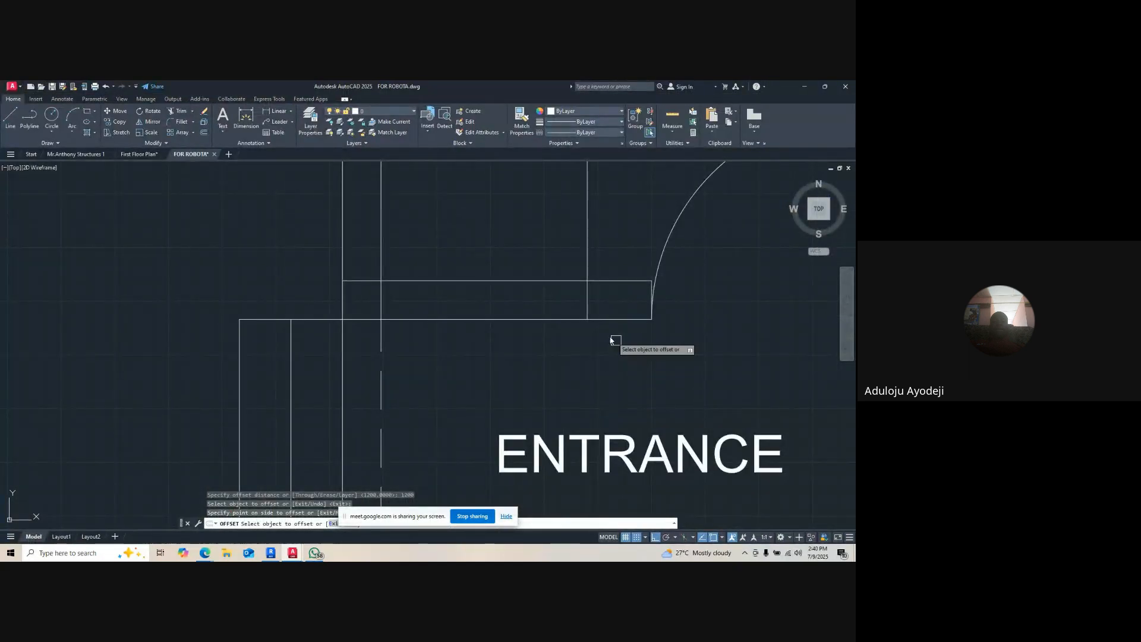
scroll(514, 298, "down", 2)
scroll(529, 291, "up", 2)
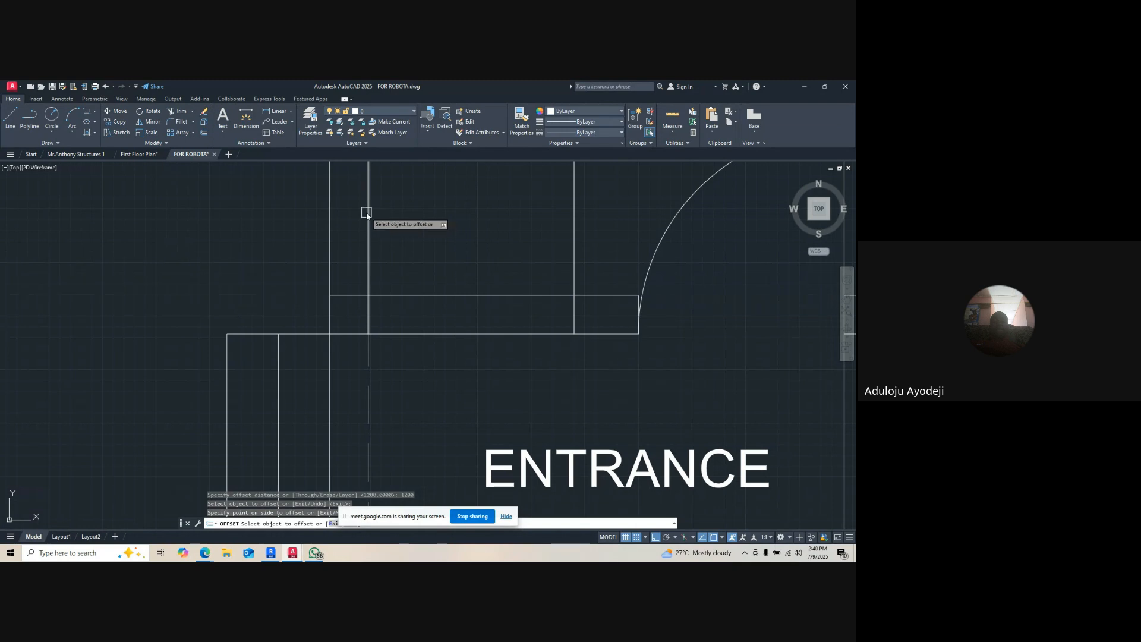
scroll(603, 212, "down", 3)
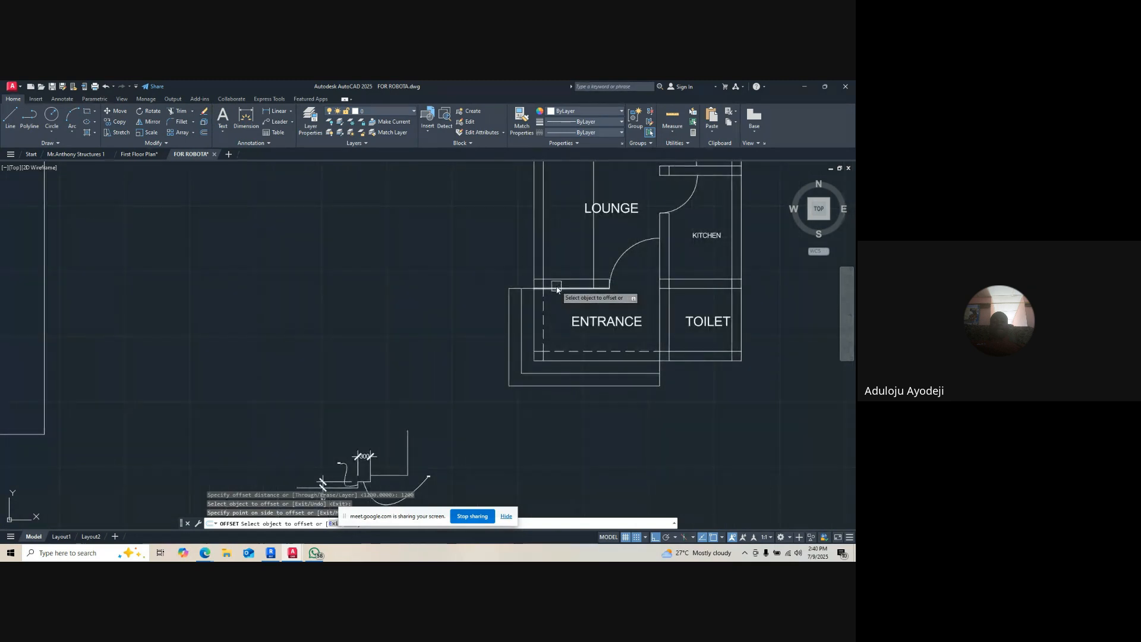
scroll(534, 256, "up", 2)
left_click(554, 257)
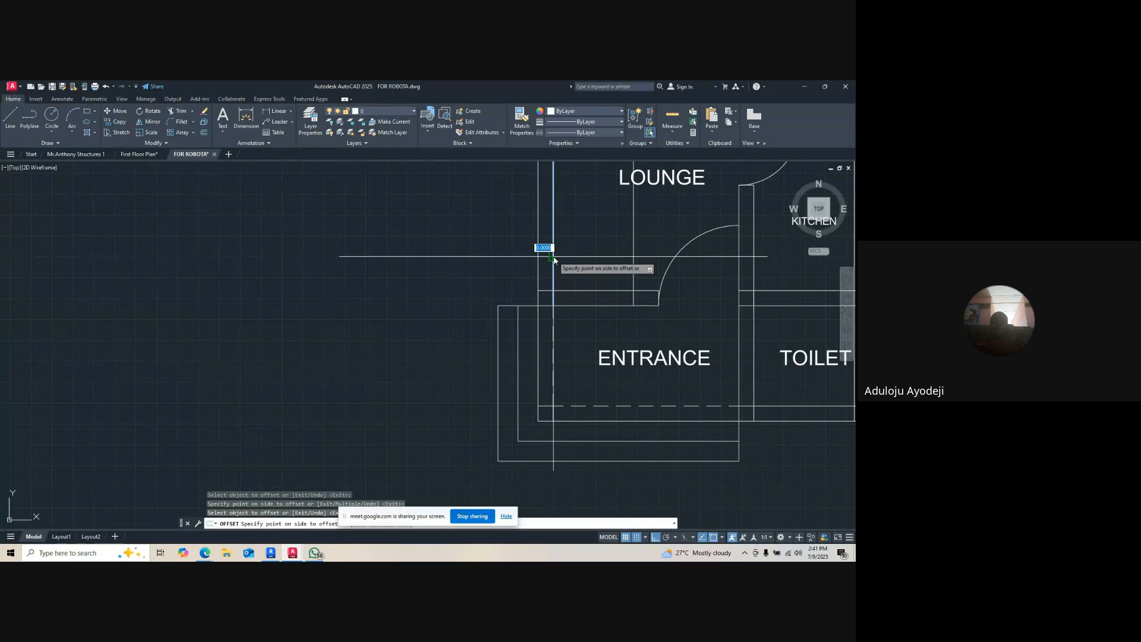
left_click(463, 284)
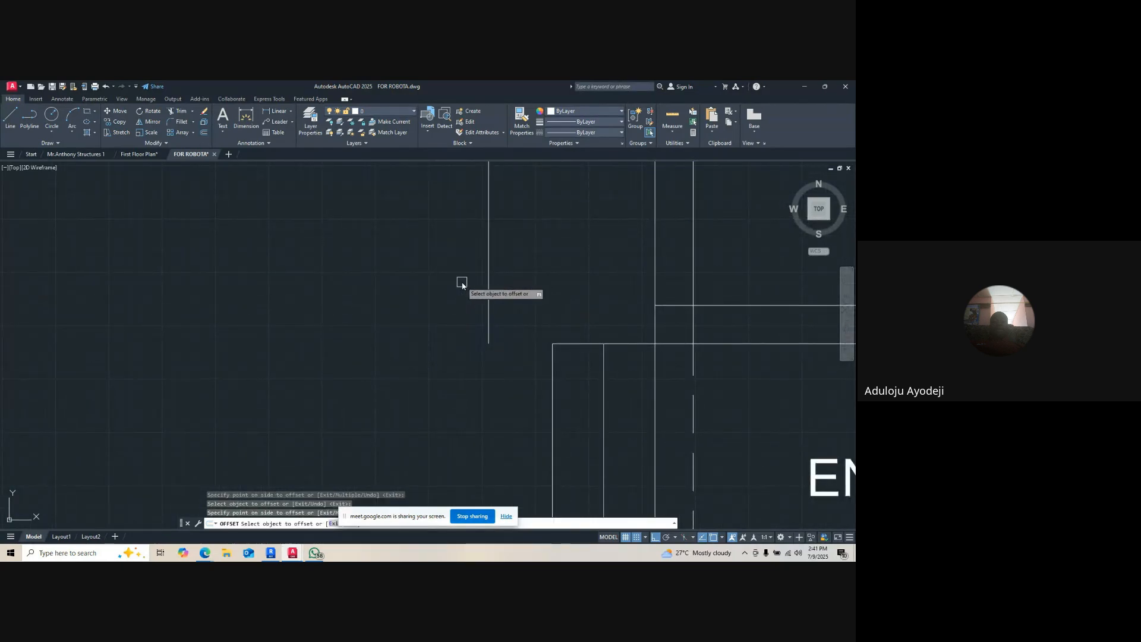
- Select the two offset lines on either side of the lounge's west wall and examine their positions relative to the entrance wall
scroll(461, 261, "down", 3)
scroll(460, 259, "up", 4)
key("Escape")
left_click(446, 256)
left_click(702, 247)
scroll(653, 312, "down", 3)
scroll(692, 277, "up", 4)
scroll(707, 267, "down", 2)
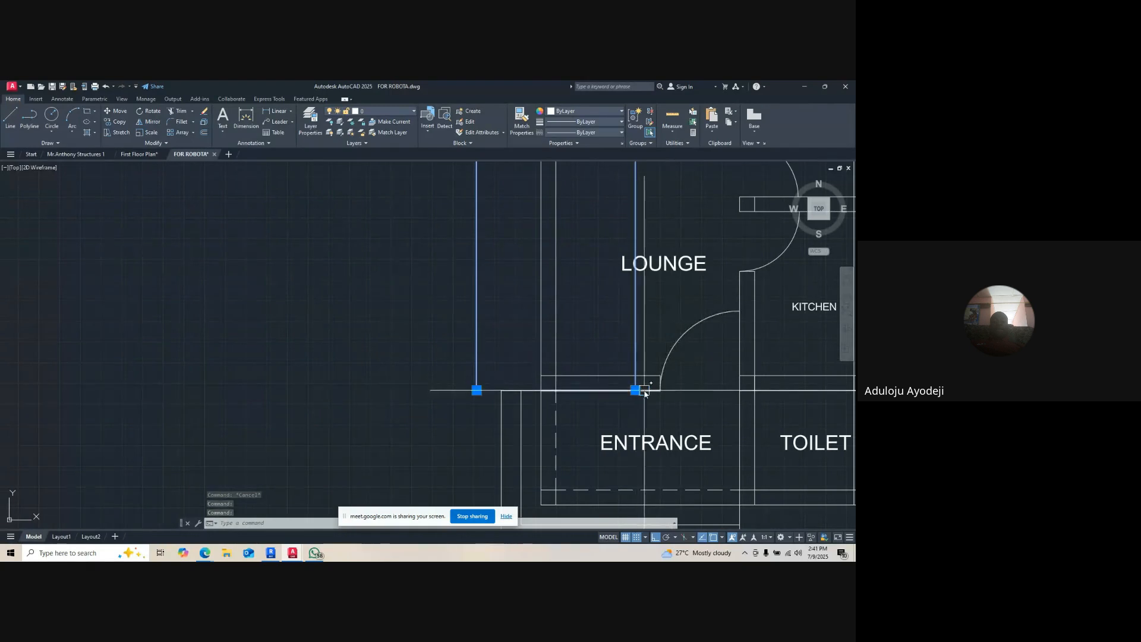
scroll(670, 391, "up", 2)
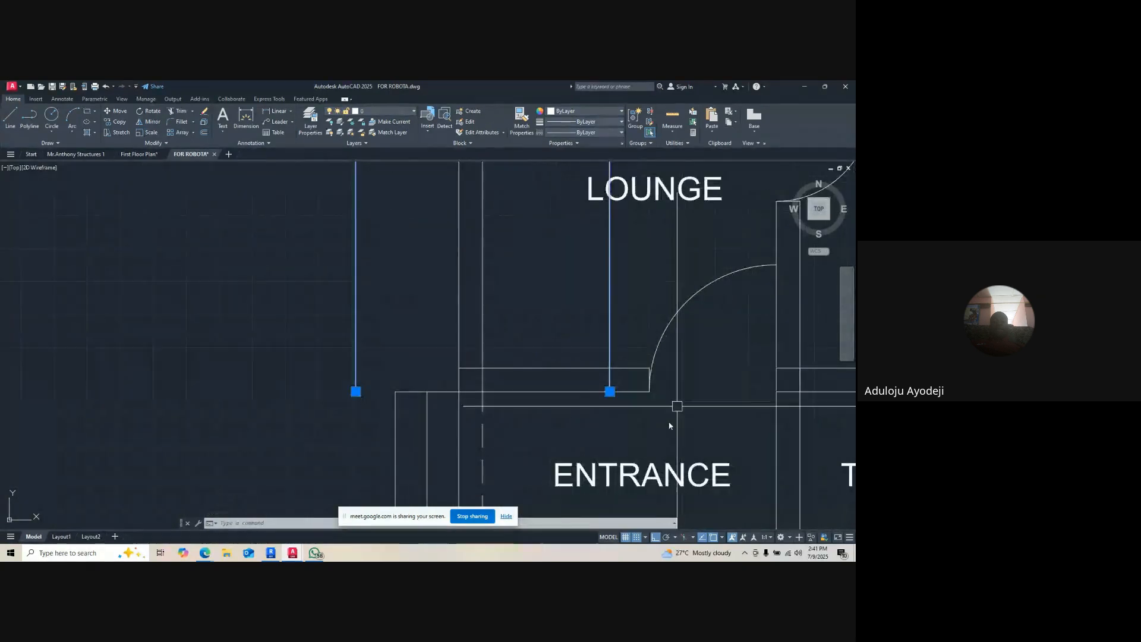
scroll(547, 395, "down", 4)
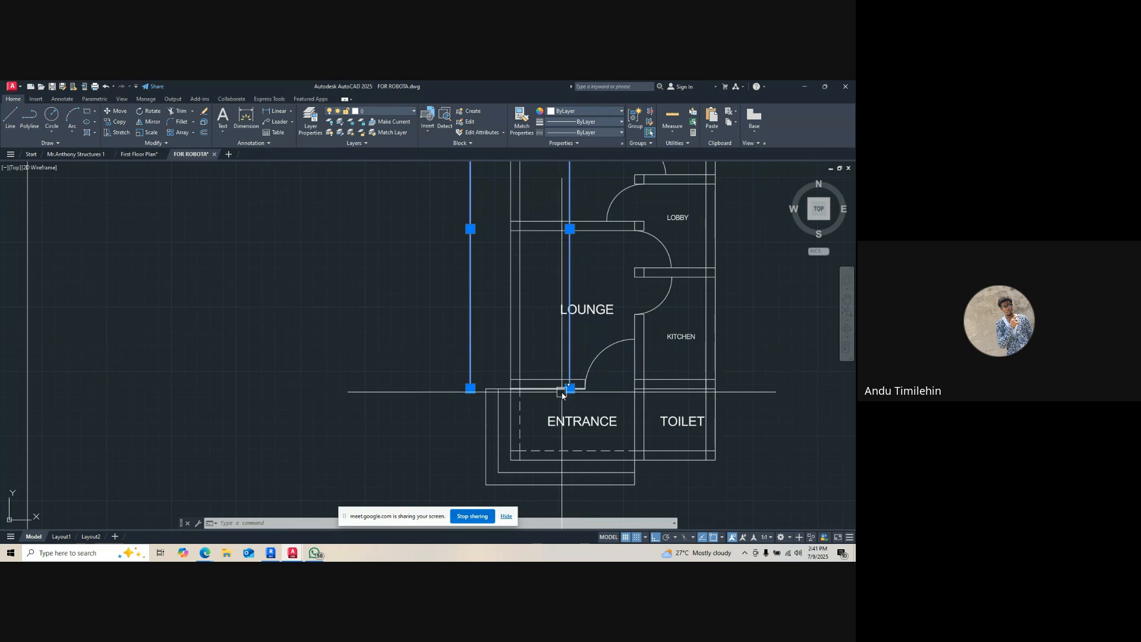
scroll(565, 392, "up", 2)
scroll(565, 392, "up", 4)
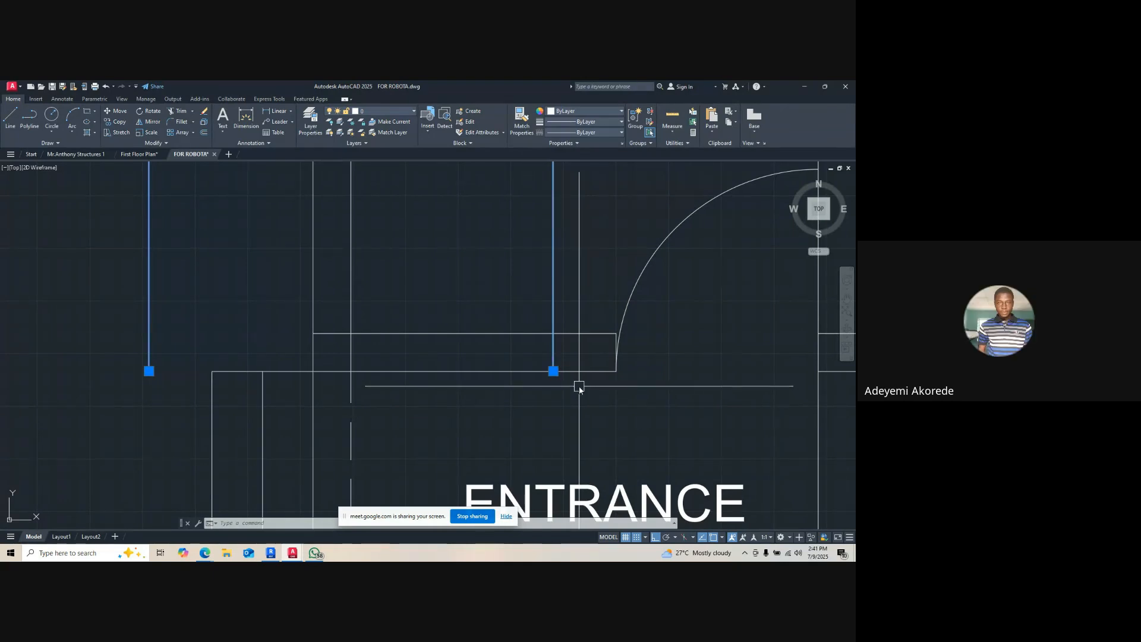
scroll(499, 371, "down", 4)
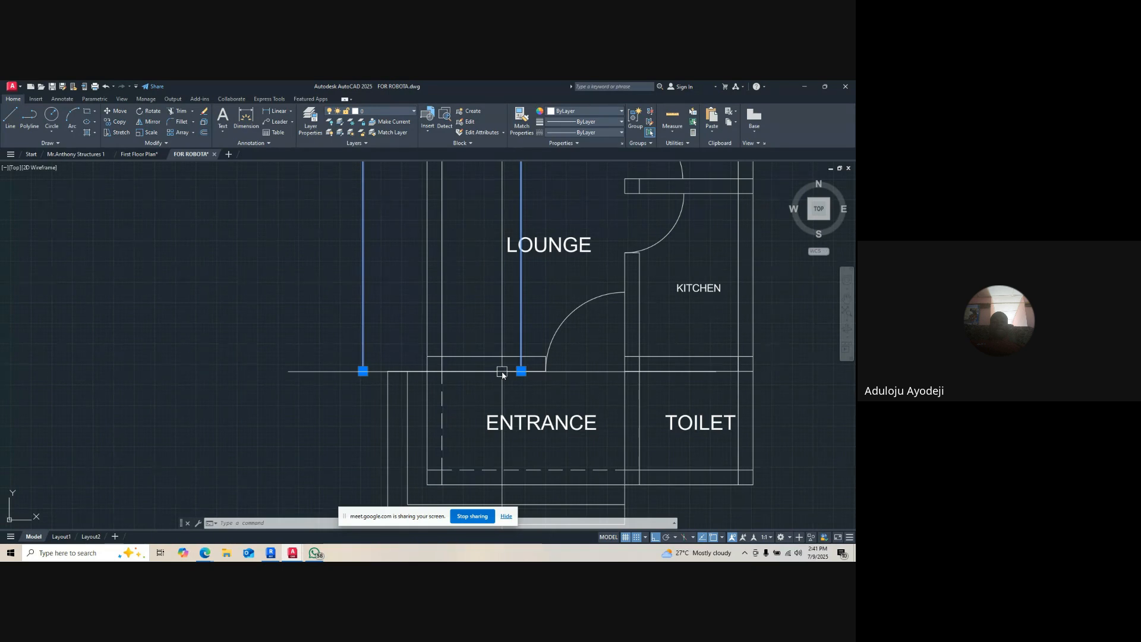
key("Escape")
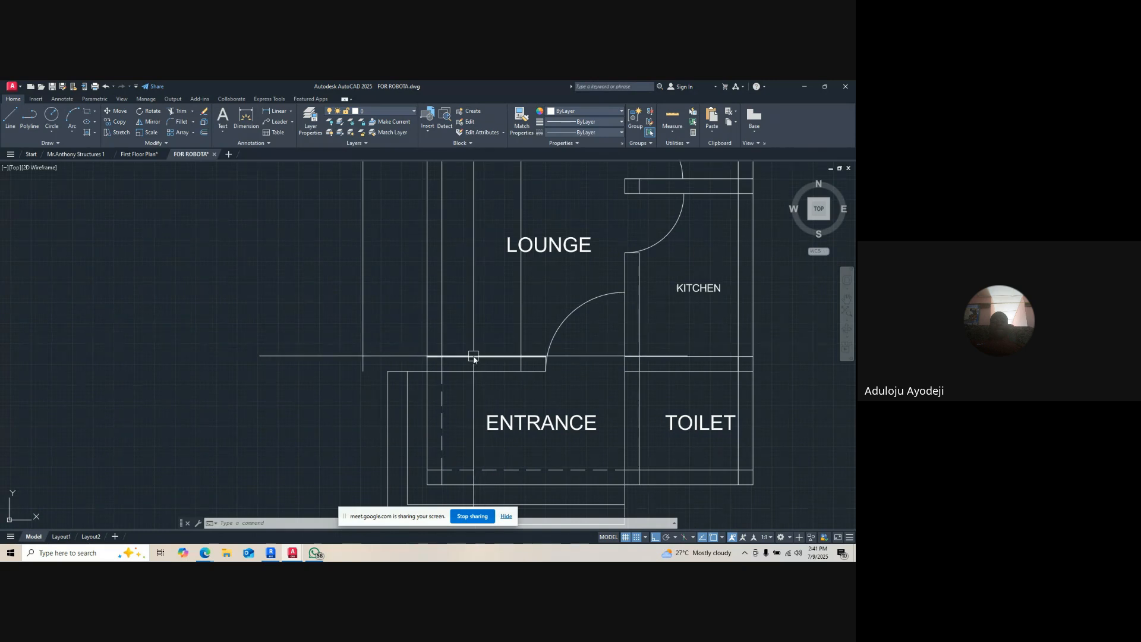
- Erase the offset line standing outside the building, west of the lounge
key("Escape")
key("Escape")
key("Escape")
left_click(358, 296)
key("Escape")
left_click(367, 297)
left_click(345, 330)
type("e")
key("Return")
key("Escape")
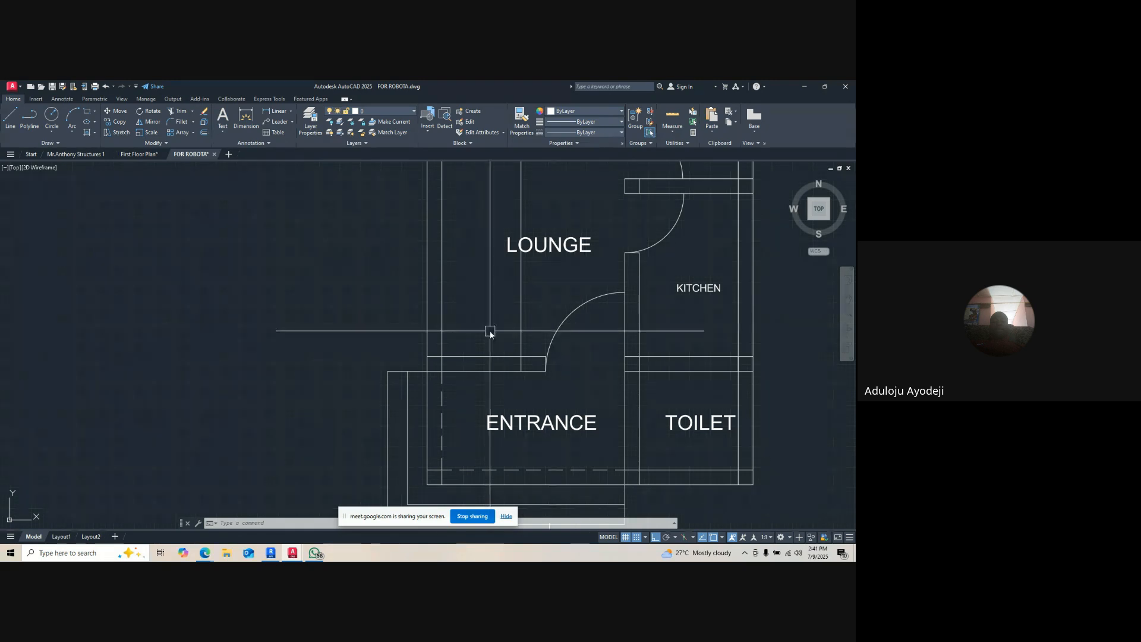
key("Escape")
key("Escape")
key("Escape")
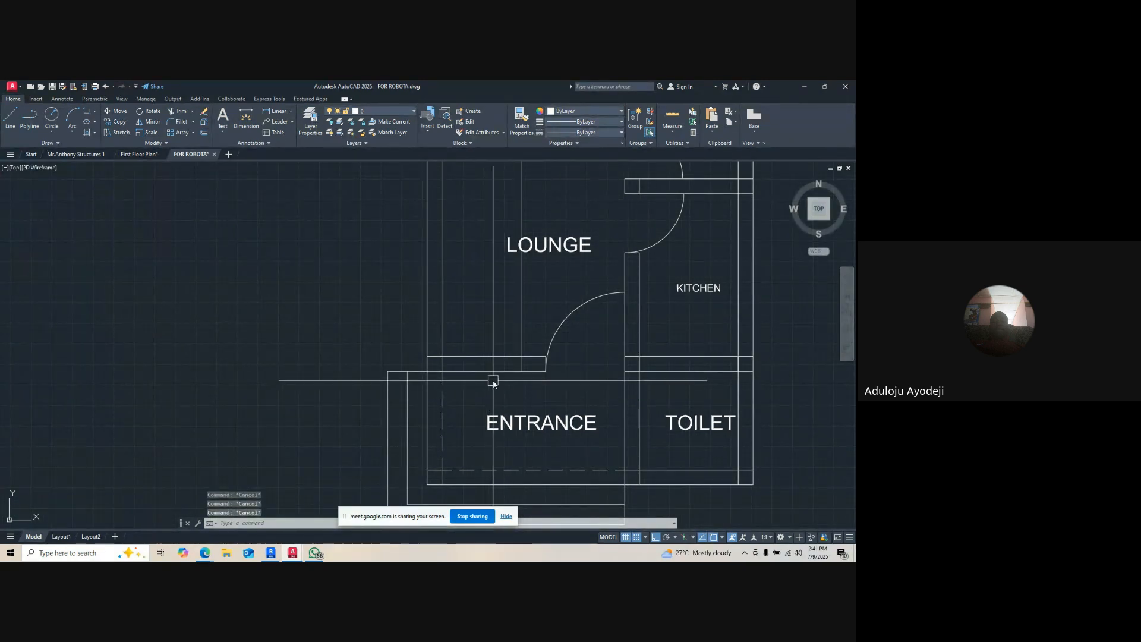
- Trim both south lounge wall lines between the west wall and the offset line, and trim the offset line above the wall
scroll(493, 381, "up", 2)
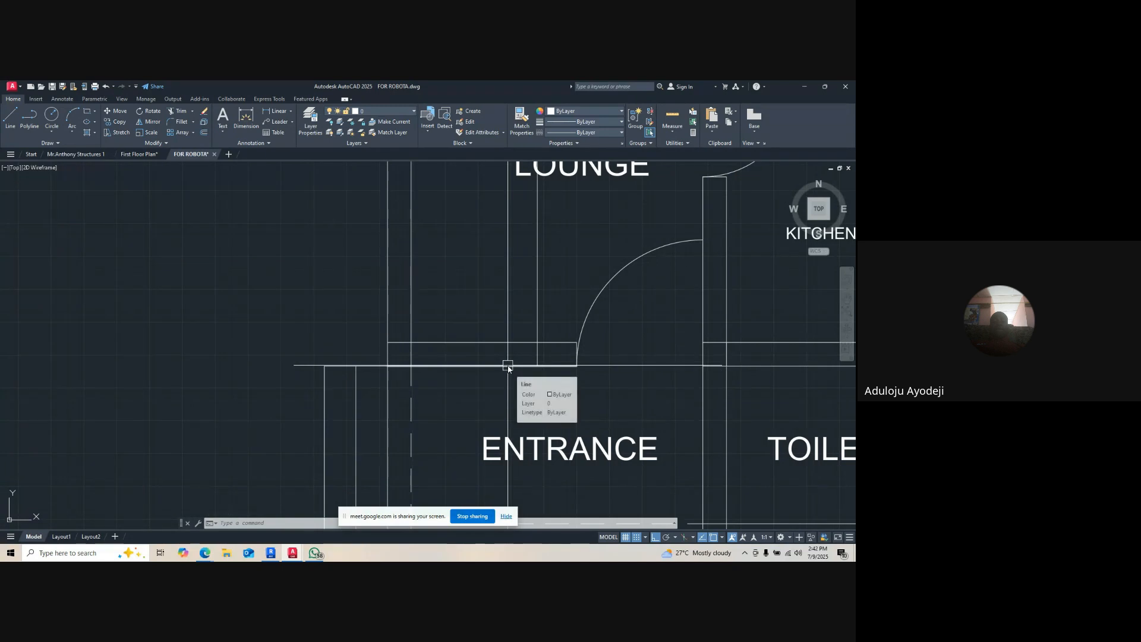
scroll(508, 366, "up", 4)
key("Escape")
key("Escape")
key("Escape")
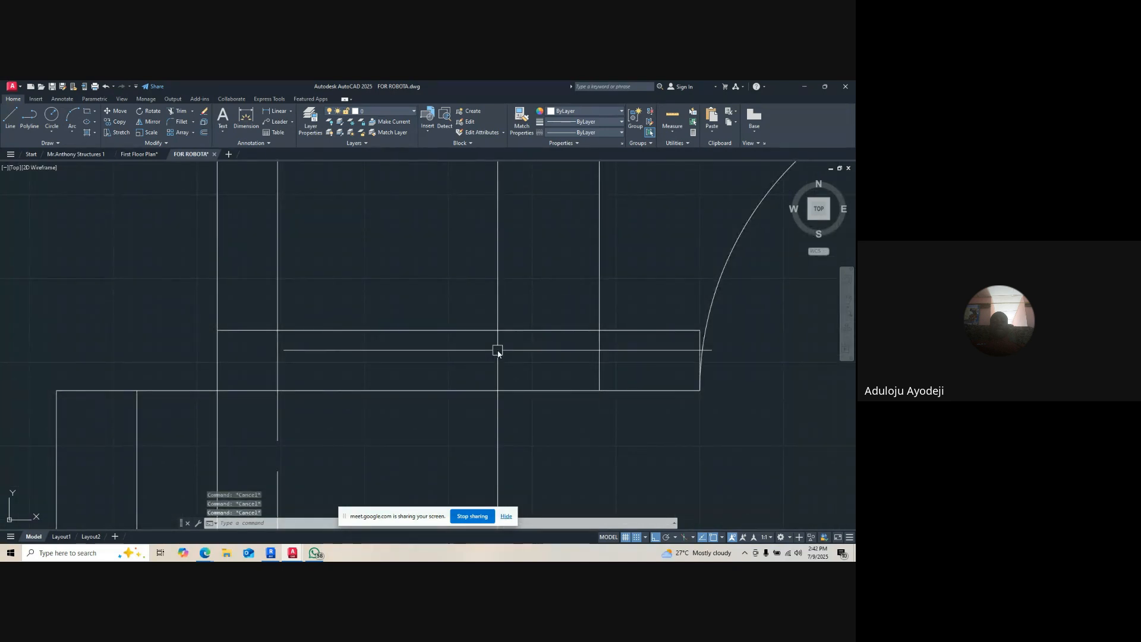
type("tr")
key("Return")
left_click(501, 331)
left_click(483, 389)
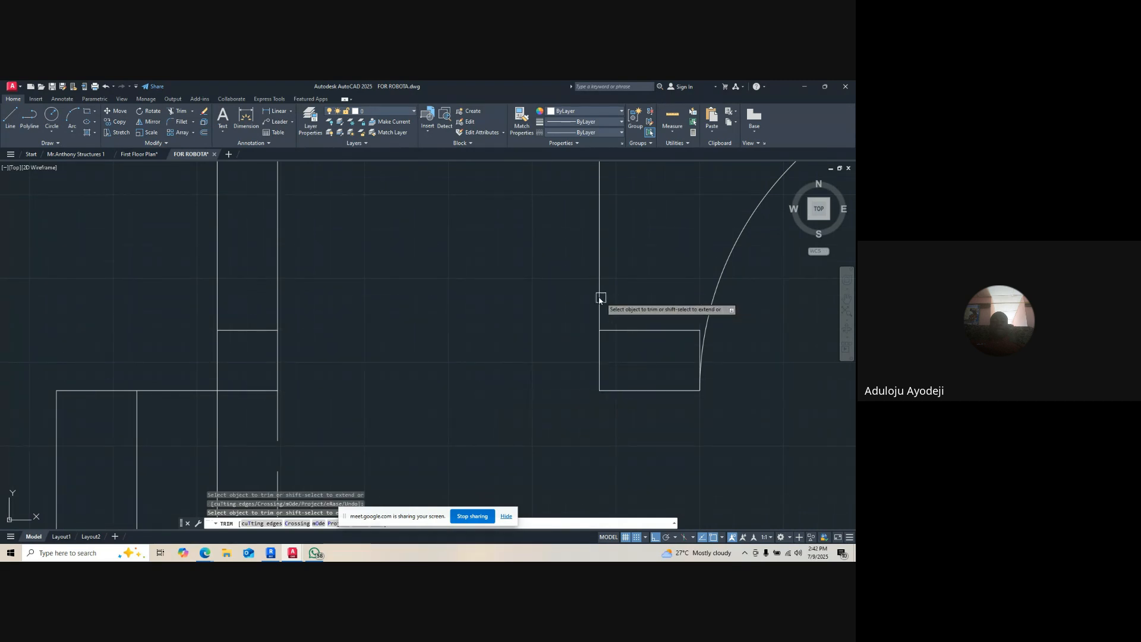
left_click(599, 300)
key("Escape")
key("Escape")
key("Escape")
key("Escape")
- Draw a line westward from the new jamb's lower corner and extend it across the opening to the west wall
type("l")
key("Return")
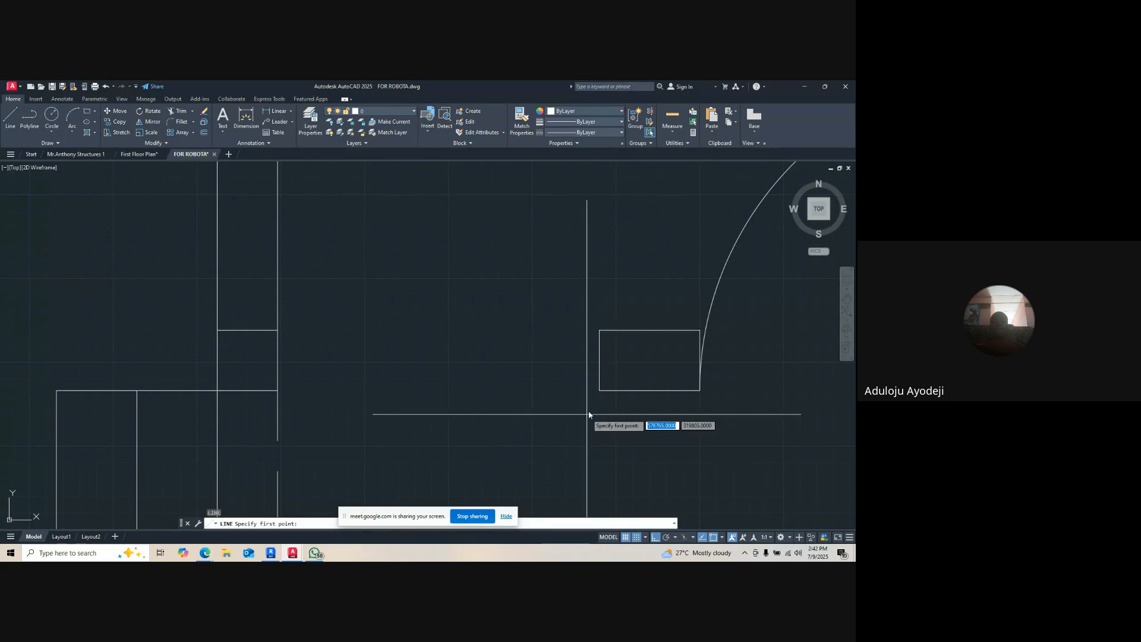
left_click(599, 390)
key("Escape")
type("ex")
key("Return")
left_click(416, 392)
key("Escape")
- Offset the line across the south opening northward to close the wall's inner face
type("o")
key("Return")
type("9")
key("Return")
left_click(418, 390)
left_click(441, 295)
scroll(427, 395, "down", 3)
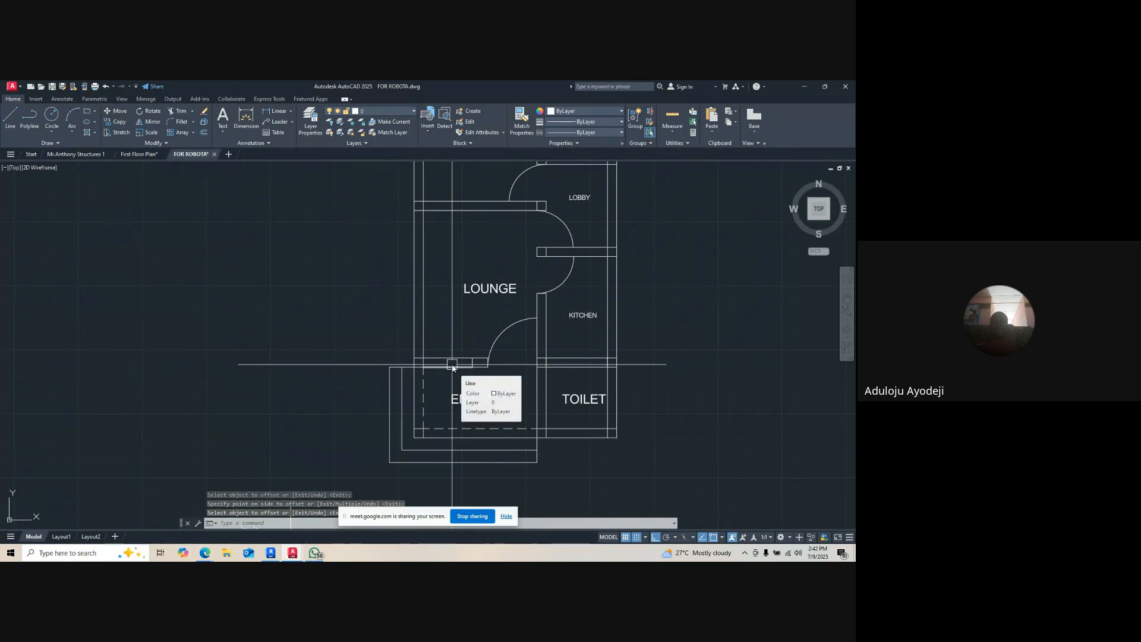
key("Escape")
key("Escape")
key("Escape")
scroll(452, 367, "up", 6)
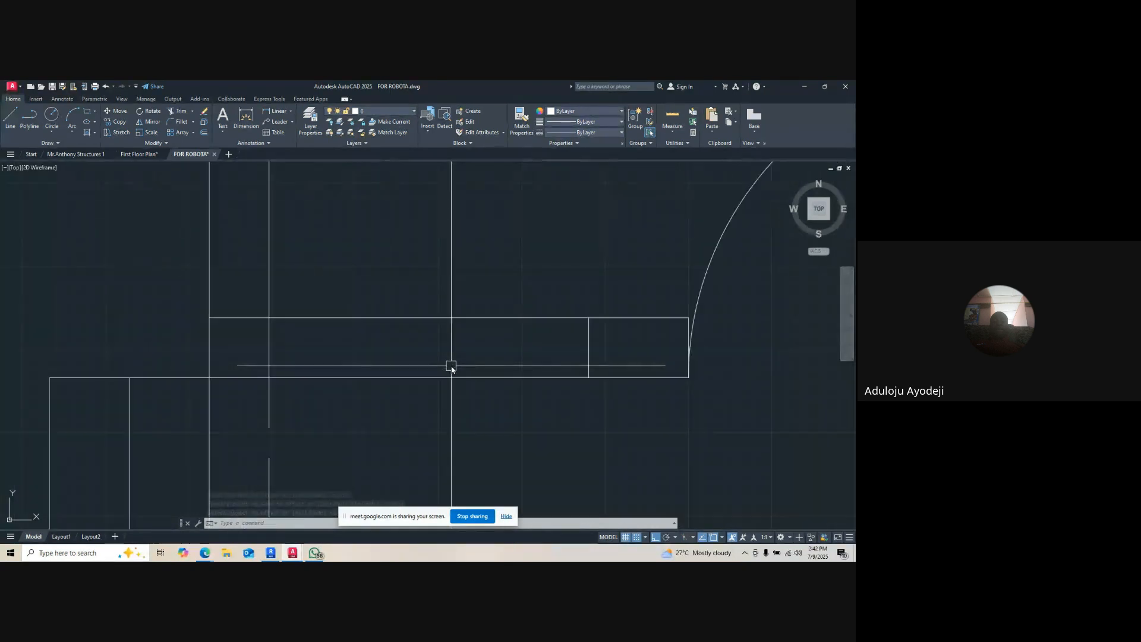
- Offset both face lines of the south window opening 75 toward the middle of the wall to form the window panes
key("Escape")
type("o")
key("Return")
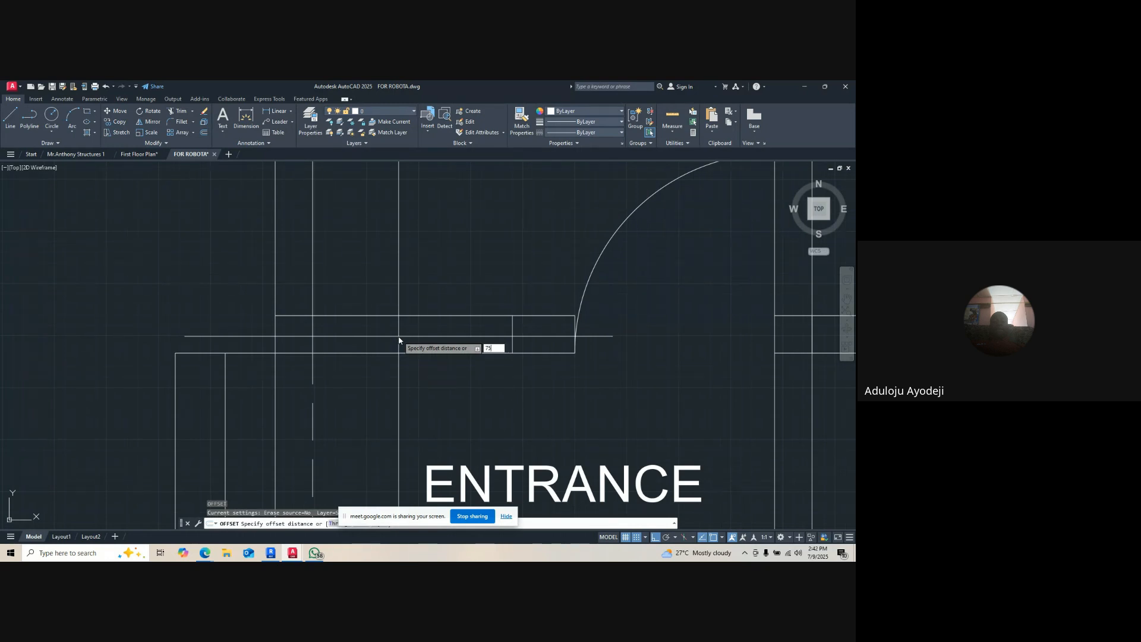
type("75")
key("Return")
left_click(405, 315)
left_click(402, 335)
left_click(399, 354)
left_click(414, 306)
scroll(421, 306, "down", 2)
key("Escape")
key("Escape")
- Erase the leftover inner-face line segment crossing the west wall at the south window's end
scroll(428, 326, "down", 3)
scroll(357, 362, "up", 5)
left_click(335, 368)
type("e")
key("Return")
scroll(421, 399, "down", 3)
key("Escape")
scroll(455, 410, "up", 2)
scroll(408, 422, "up", 2)
scroll(455, 318, "down", 1)
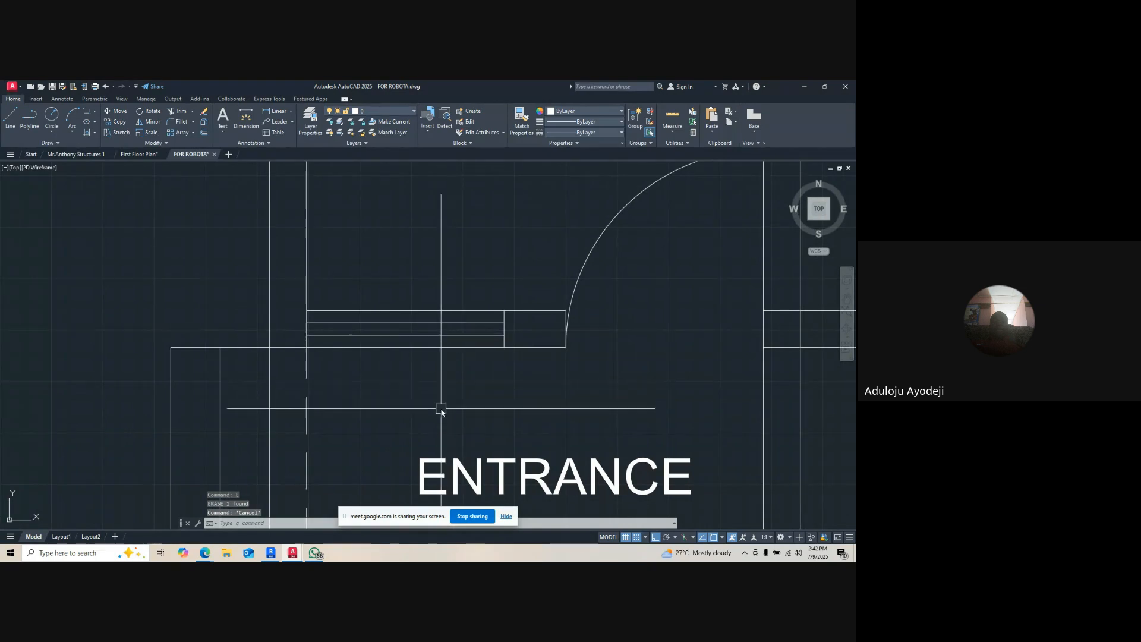
- Offset the inner line of the lounge's north wall 1200 southward into the lounge
scroll(441, 380, "down", 6)
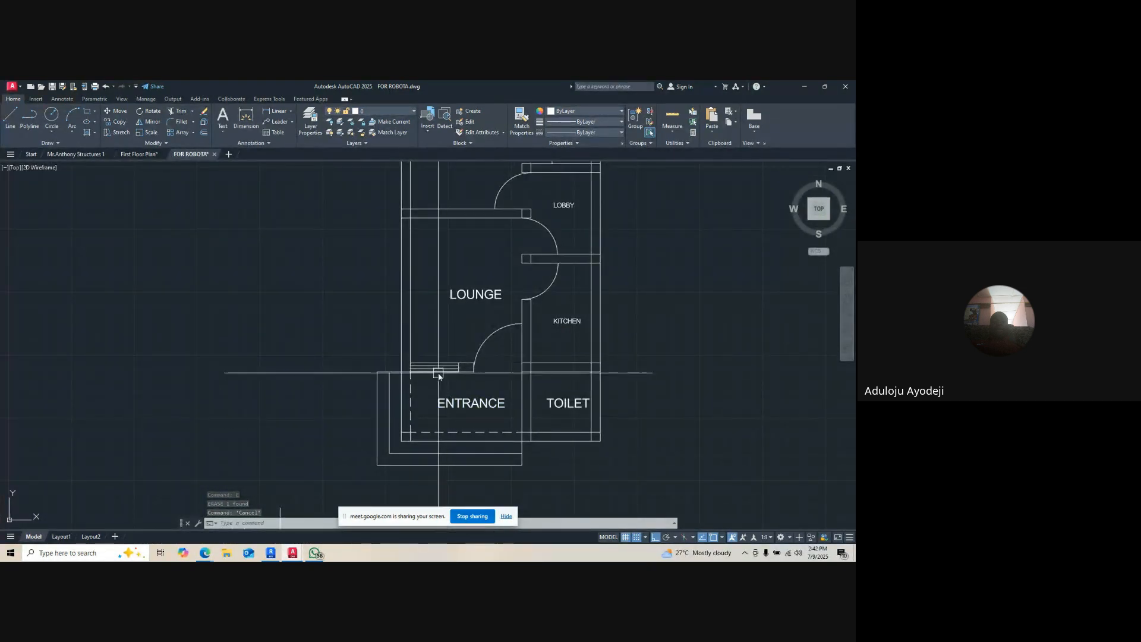
scroll(419, 215, "up", 4)
scroll(386, 236, "down", 2)
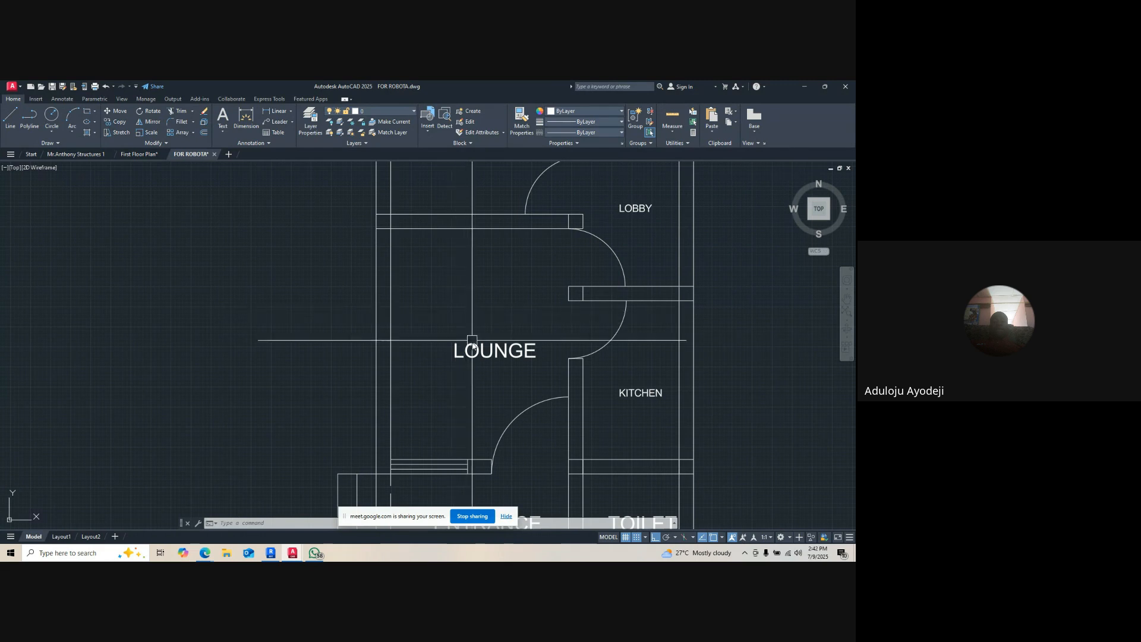
type("o")
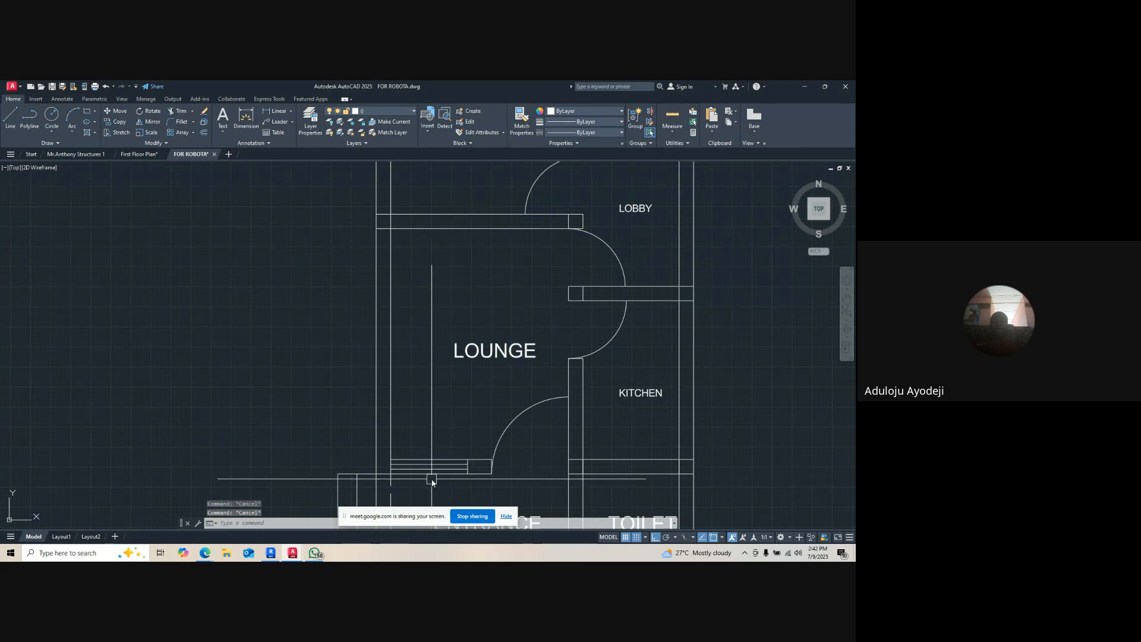
key("Return")
type("12")
key("Return")
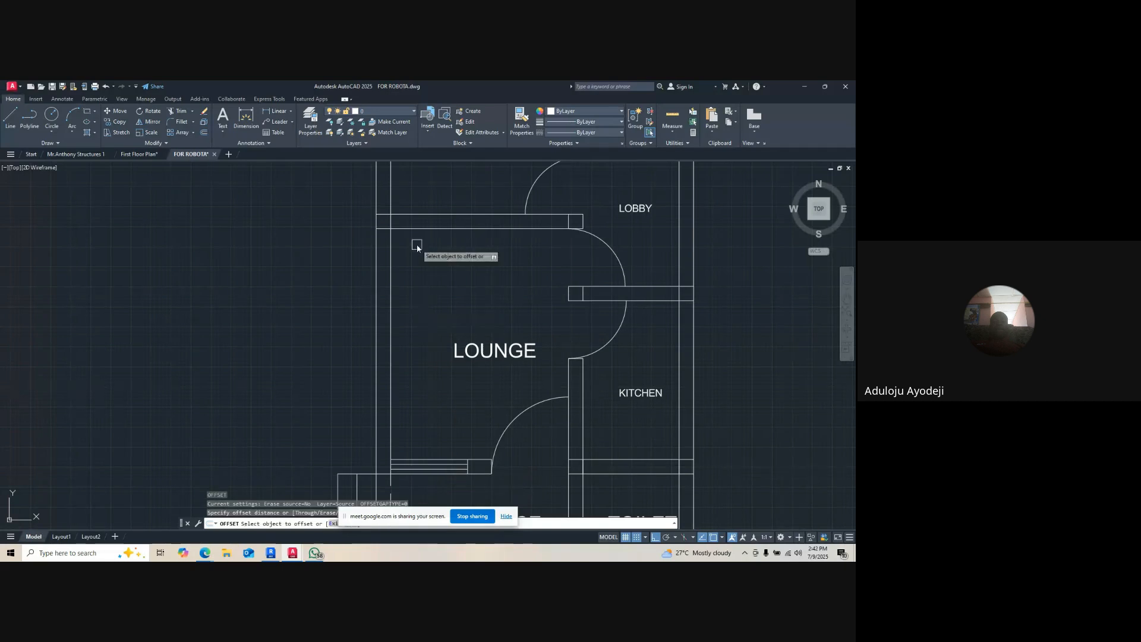
left_click(416, 230)
left_click(383, 347)
key("Escape")
key("Escape")
- Trim both west wall lines between the lounge's north wall and the offset line to open a window gap
type("tr")
key("Return")
left_click_drag(358, 265, 401, 266)
key("Escape")
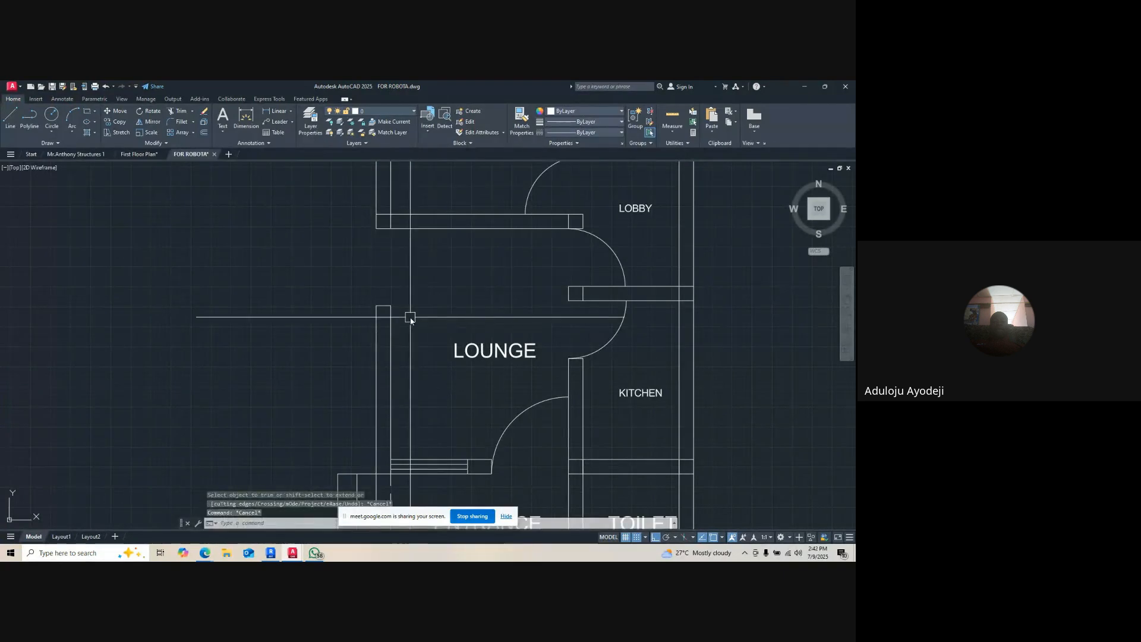
- Draw a line down the west opening's outer face from the north wall corner and extend it to the gap's lower edge
key("l")
key("Return")
key("Escape")
type("ex")
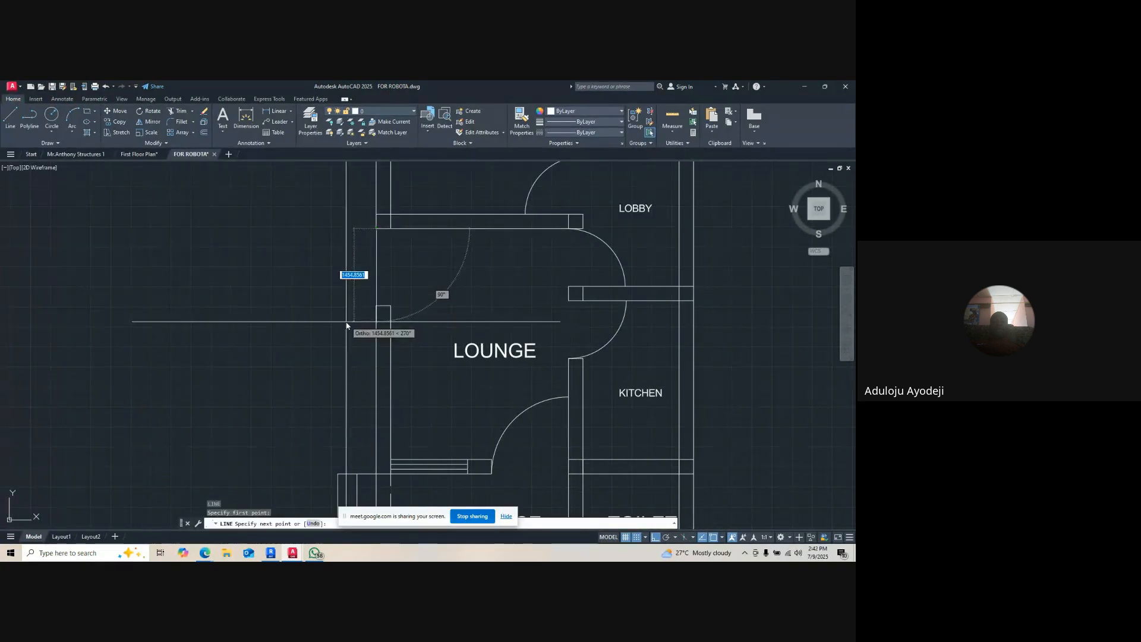
key("Return")
key("Escape")
- Offset the west opening's outer face line 225 inward to the inner face and add the pane lines between the faces
type("o")
key("Return")
type("225")
key("Return")
left_click(378, 289)
left_click(421, 289)
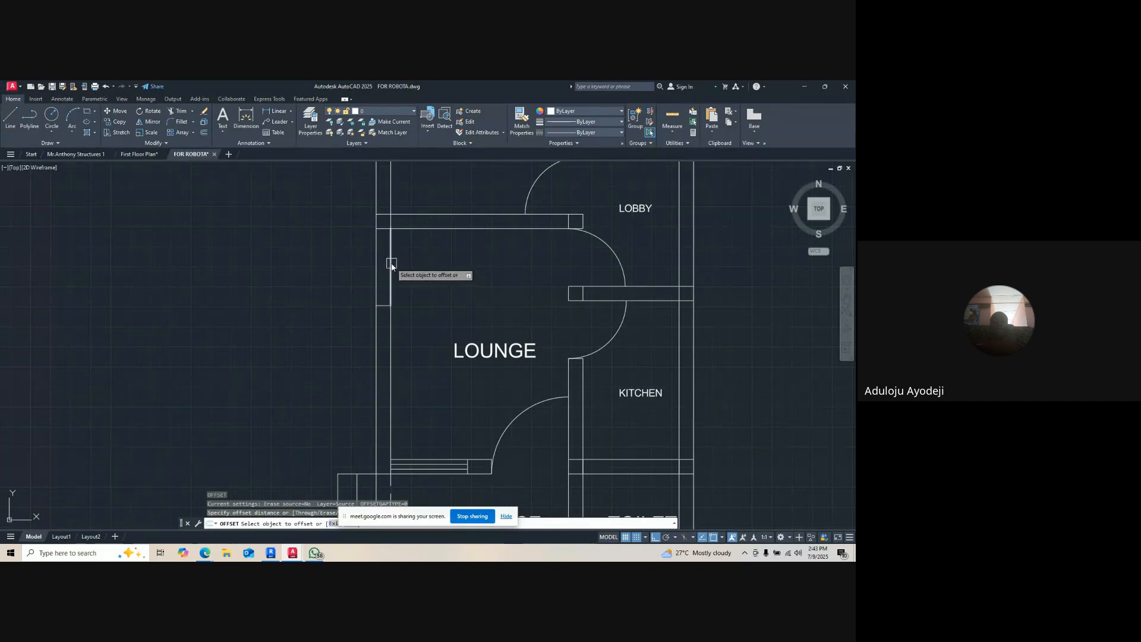
key("Escape")
key("Escape")
- Offset the upper line of the bedroom's south wall 450 northward into the bedroom
scroll(393, 286, "down", 4)
scroll(389, 297, "up", 2)
type("o")
key("Return")
type("450")
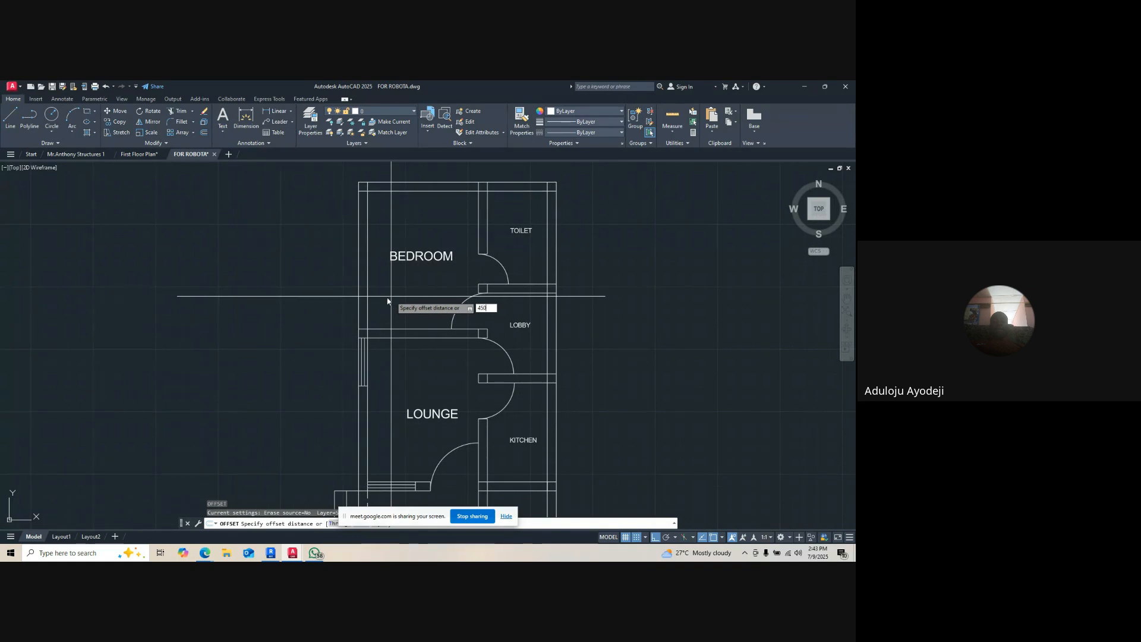
key("Return")
left_click(383, 327)
left_click(387, 302)
key("Escape")
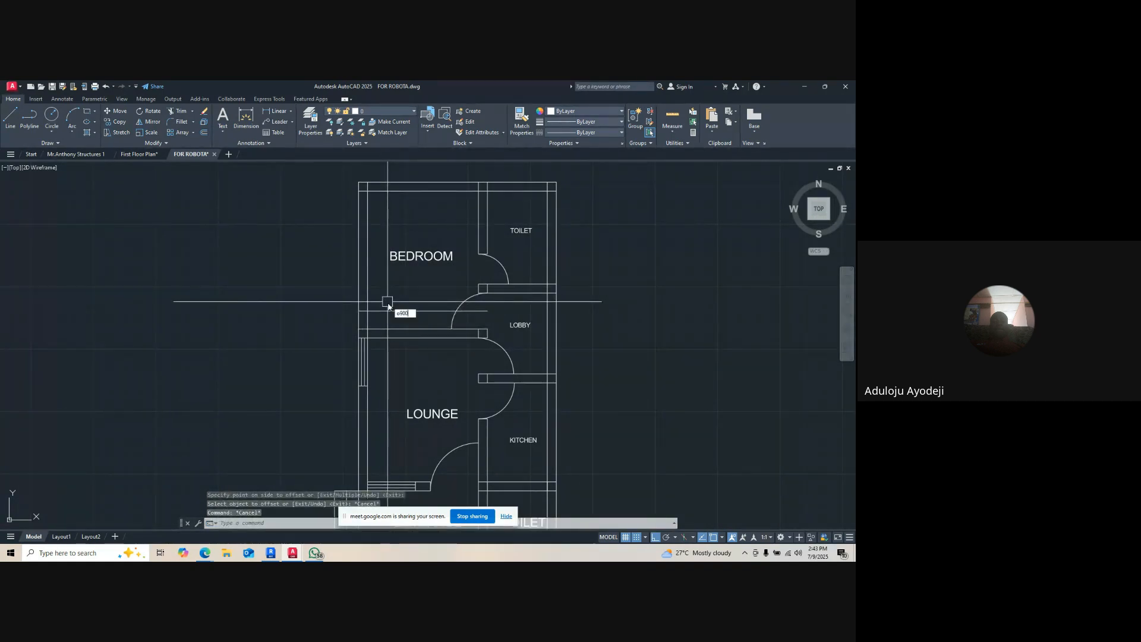
- Offset the new line above the bedroom's south wall a further 900 northward
key("Return")
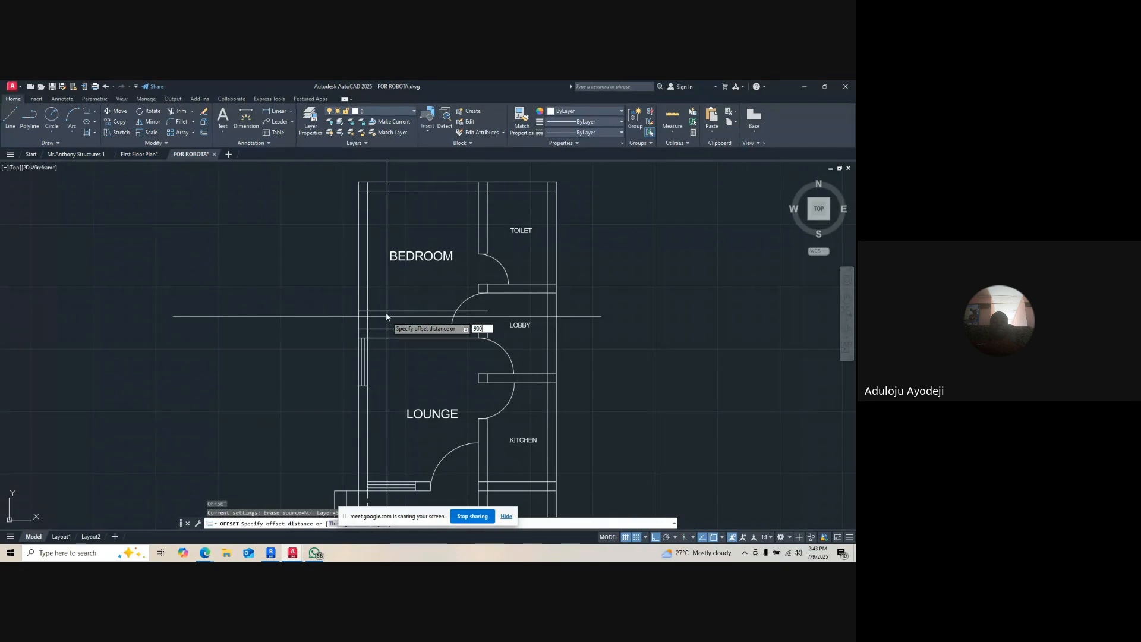
key("Return")
left_click(385, 311)
left_click(390, 281)
key("Escape")
- Trim the bedroom's west wall between the two offset lines and remove the parts of those lines inside the room
type("tr")
key("Return")
left_click_drag(382, 295, 352, 297)
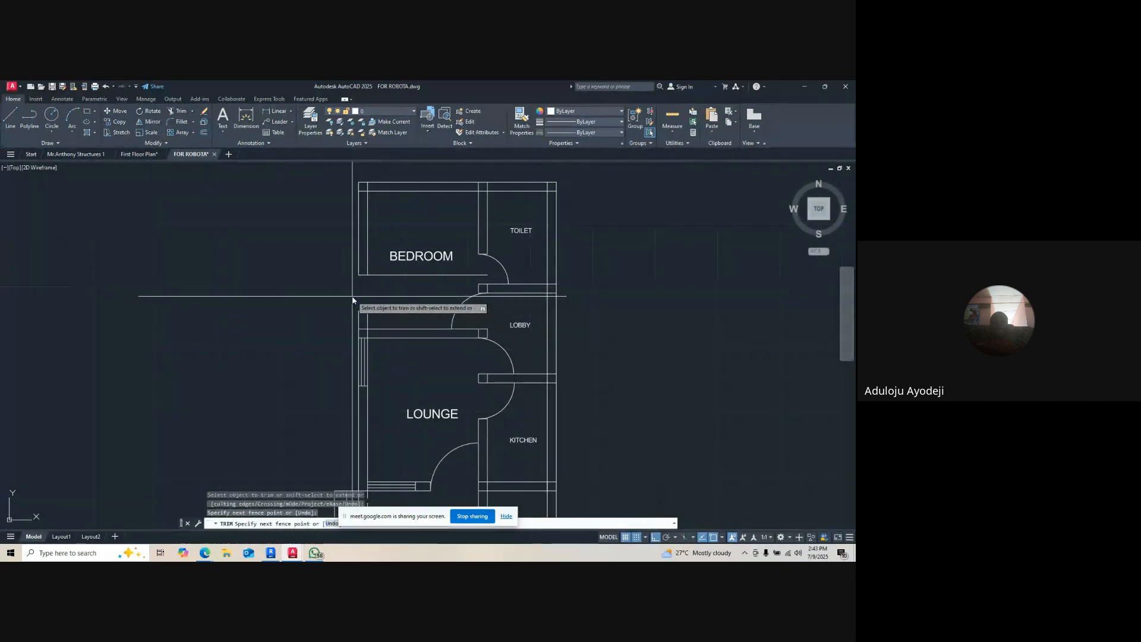
left_click(389, 275)
left_click(375, 310)
key("Escape")
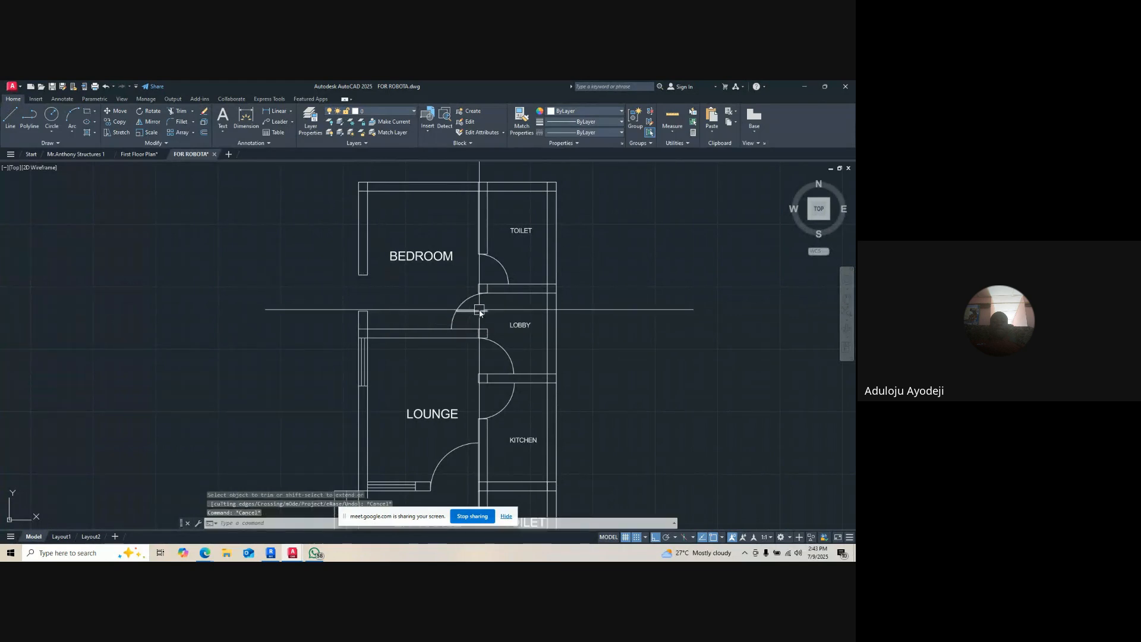
- Delete the leftover offset line piece by the bedroom door and trim the line crossing the west wall at the bedroom's southwest corner
left_click(479, 310)
key("Delete")
type("tr")
key("Return")
scroll(358, 340, "up", 6)
left_click_drag(376, 312, 377, 300)
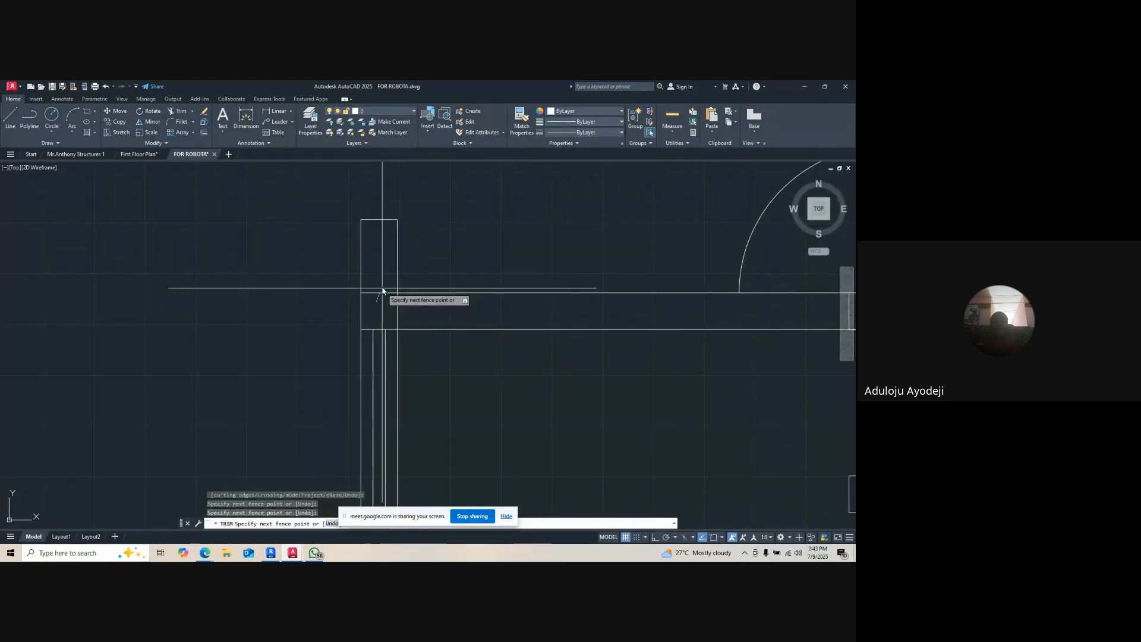
key("Escape")
- Offset the bedroom-side line of the wall between bedroom and toilet 450 westward into the bedroom
scroll(392, 321, "down", 5)
scroll(427, 270, "up", 2)
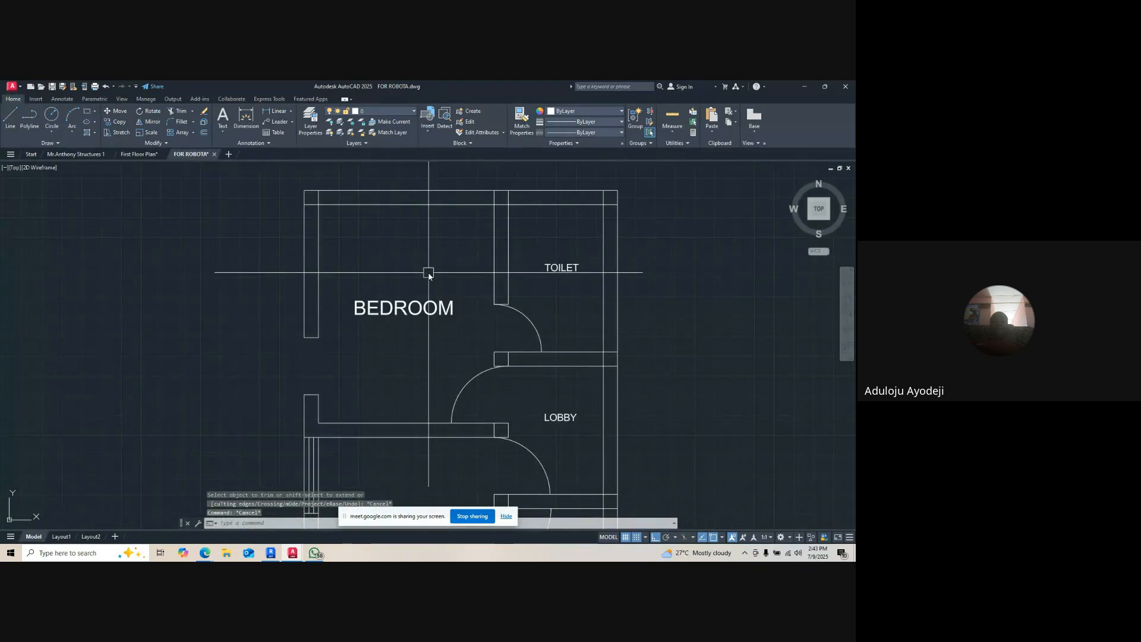
type("o")
key("Return")
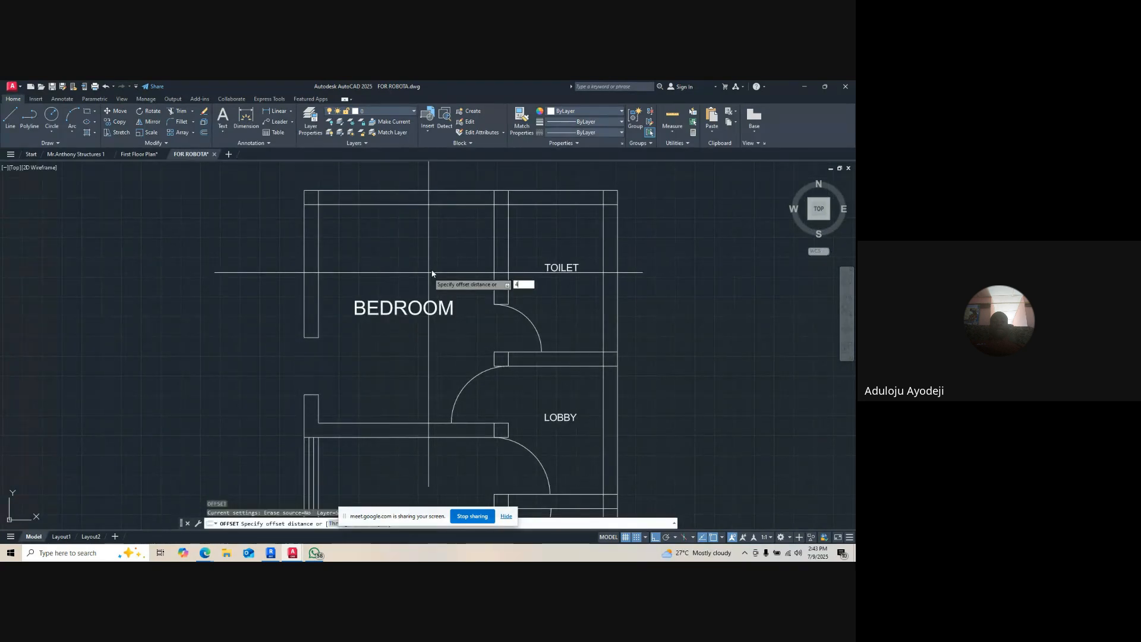
key("Return")
left_click(493, 225)
left_click(453, 230)
key("Escape")
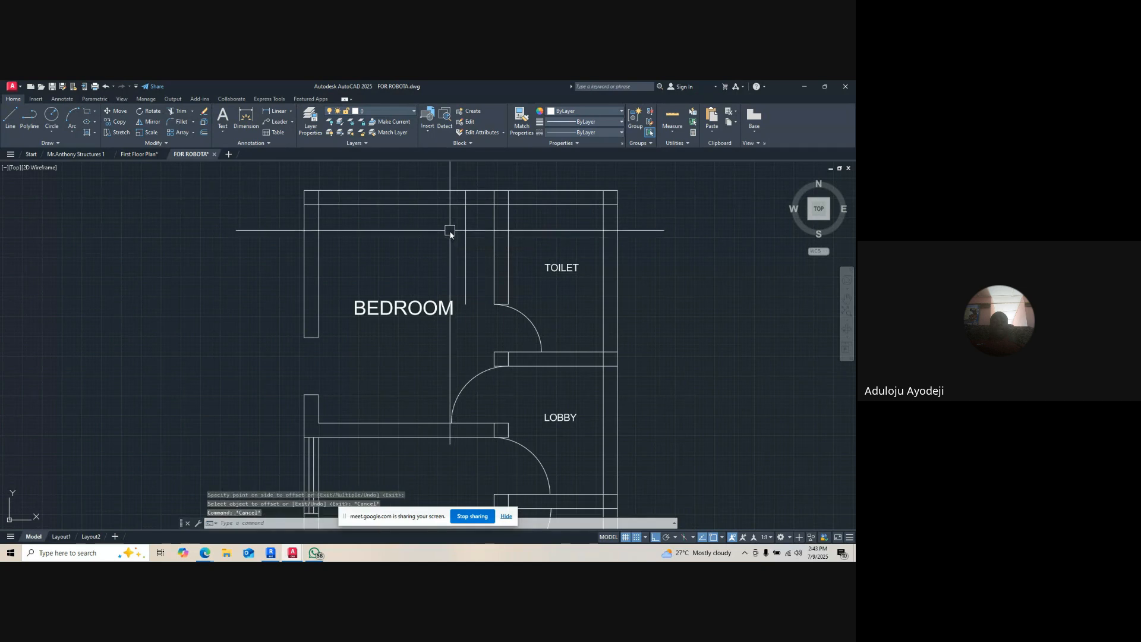
- Offset the new vertical line in the bedroom a further 900 westward
type("o")
key("Return")
type("90")
key("Return")
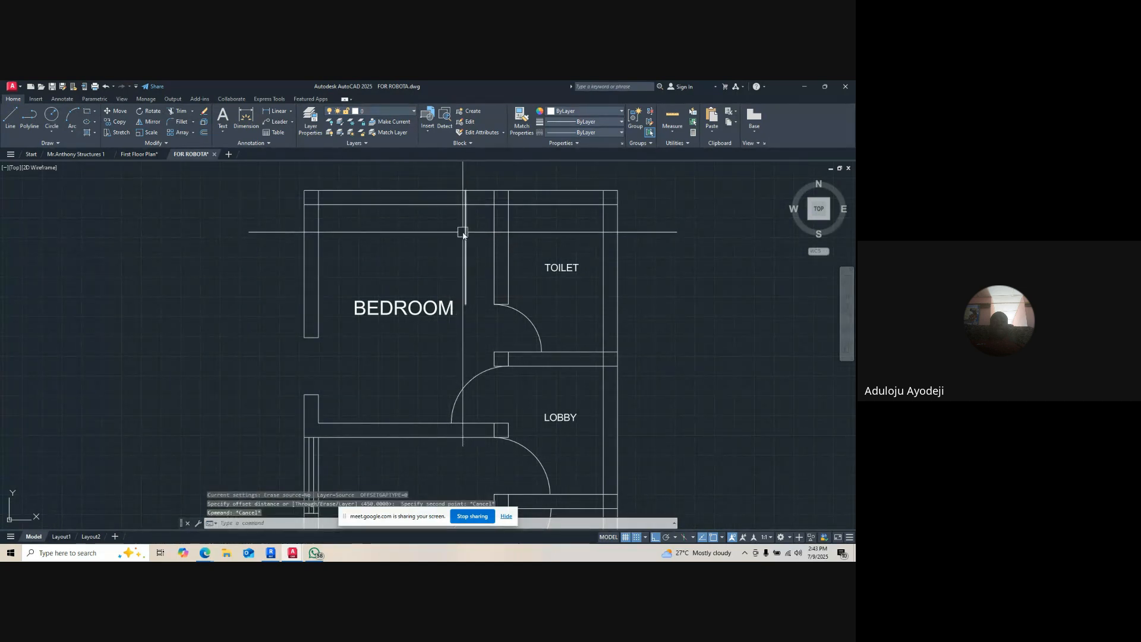
left_click(463, 238)
left_click(433, 235)
key("Escape")
- Trim both north wall lines between the two vertical offset lines and cut back those lines below the wall
type("tr")
key("Return")
left_click(441, 205)
left_click(442, 191)
left_click(409, 225)
left_click(463, 224)
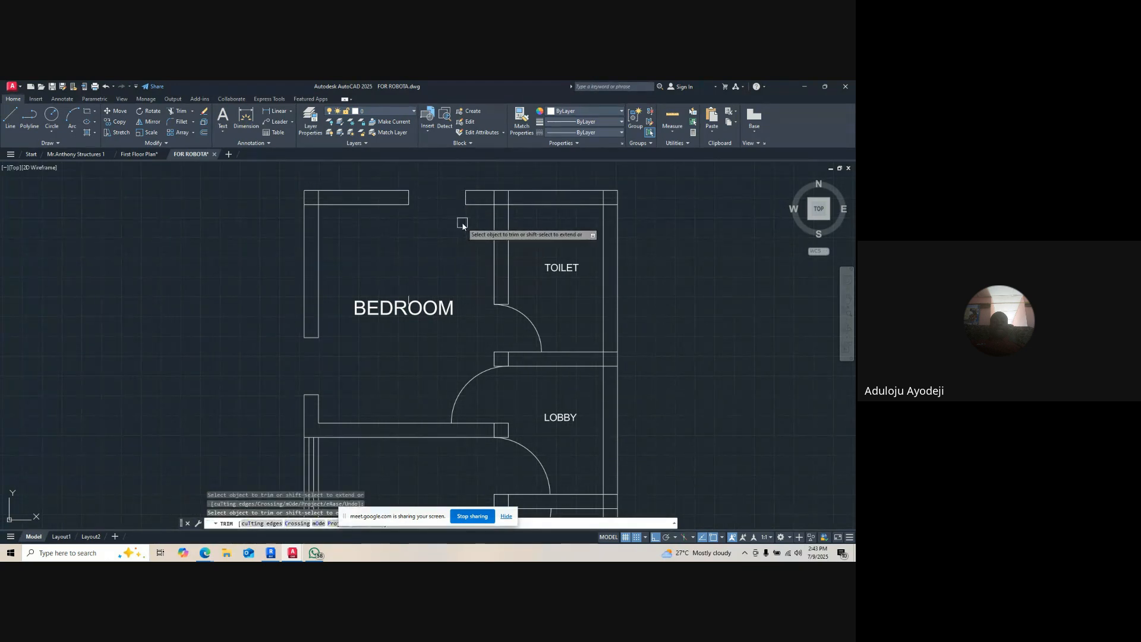
- Delete the leftover vertical offset line piece in the middle of the bedroom
key("Escape")
left_click(409, 264)
left_click(414, 329)
type("e")
key("Return")
key("Escape")
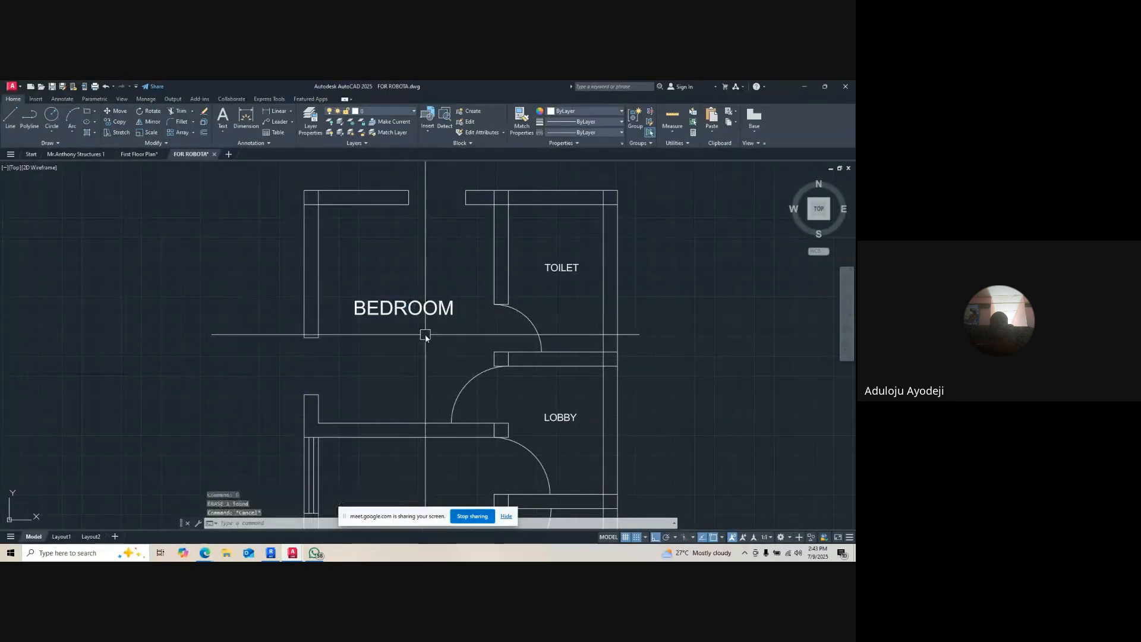
- Extend the north wall's inner line across the bedroom's window opening
type("l")
key("Return")
scroll(454, 171, "up", 2)
left_click(483, 257)
key("Escape")
type("ex")
key("Return")
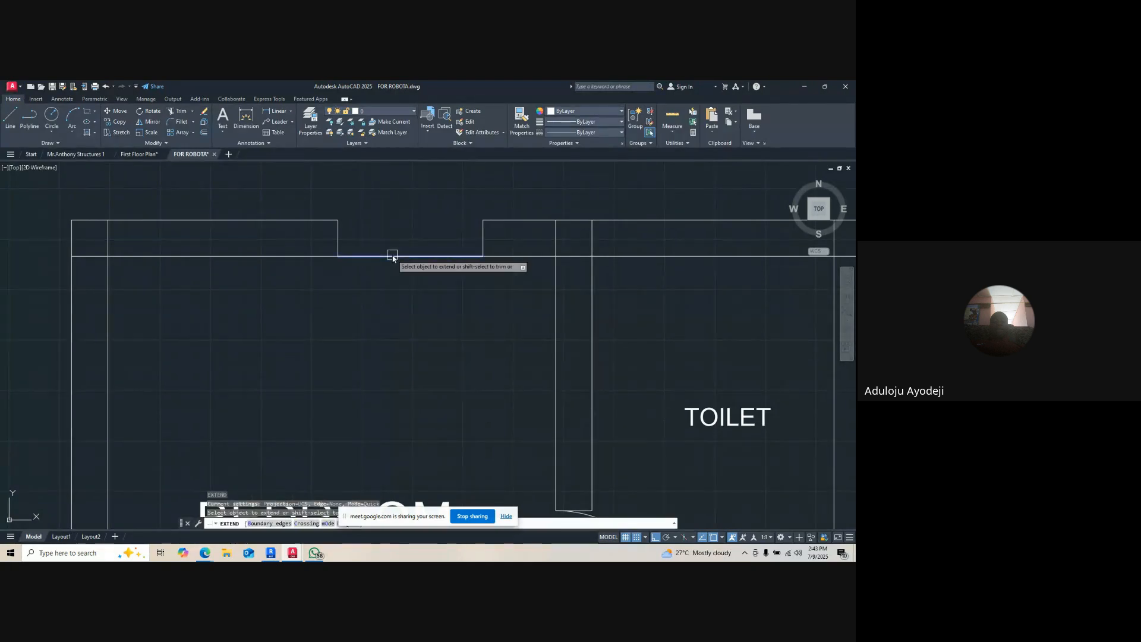
key("Escape")
- Offset the inner line across the north window opening 225 to the wall's outer face
type("o")
key("Return")
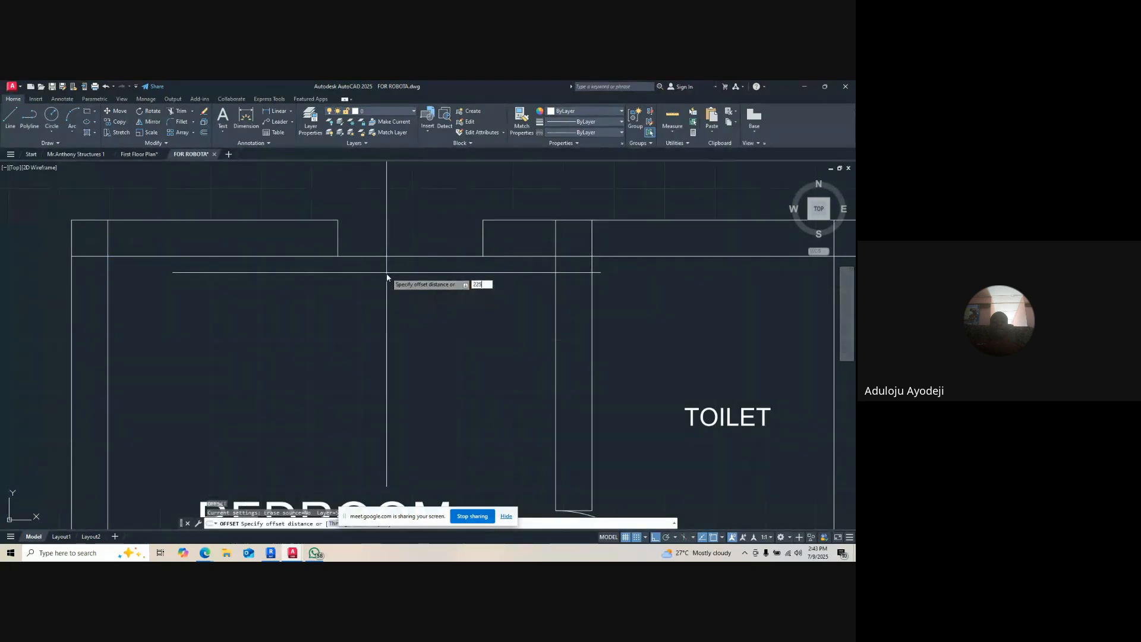
type("22")
key("Return")
key("Escape")
- Offset the lines across the north window opening by 75 into the wall thickness to draw the window panes
type("o")
key("Return")
type("75")
key("Return")
left_click(409, 228)
left_click(408, 249)
left_click(408, 221)
left_click(407, 230)
left_click(402, 256)
left_click(425, 207)
scroll(410, 256, "down", 5)
key("Escape")
key("Escape")
type("tr")
key("Return")
scroll(327, 255, "up", 4)
key("Escape")
- Close the west wall's outer face with a line across the bedroom's window opening
scroll(350, 261, "down", 4)
type("l")
key("Return")
scroll(349, 340, "up", 4)
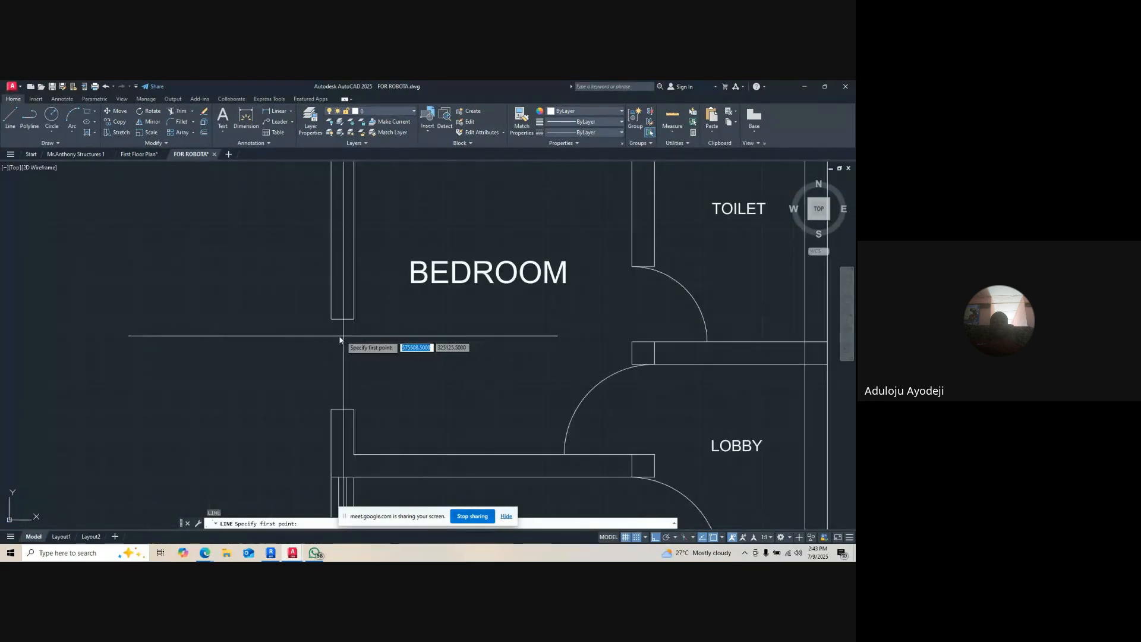
left_click(332, 319)
left_click(319, 363)
key("Escape")
key("Escape")
type("e")
key("Return")
key("Escape")
key("Escape")
- Offset the outer line across the bedroom's west window opening inward to the wall's inner face
type("o")
key("Return")
key("Return")
left_click(334, 364)
left_click(359, 380)
key("Escape")
key("Escape")
- Offset the line across the bedroom's west window opening by 75 into the wall thickness to draw the window panes
type("o")
key("Return")
type("75")
key("Return")
left_click(354, 368)
left_click(315, 387)
key("Return")
scroll(407, 273, "down", 8)
- Delete the short junction lines inside the wall ends beside the lobby, at the bedroom-lounge wall and the kitchen wall
scroll(429, 314, "up", 10)
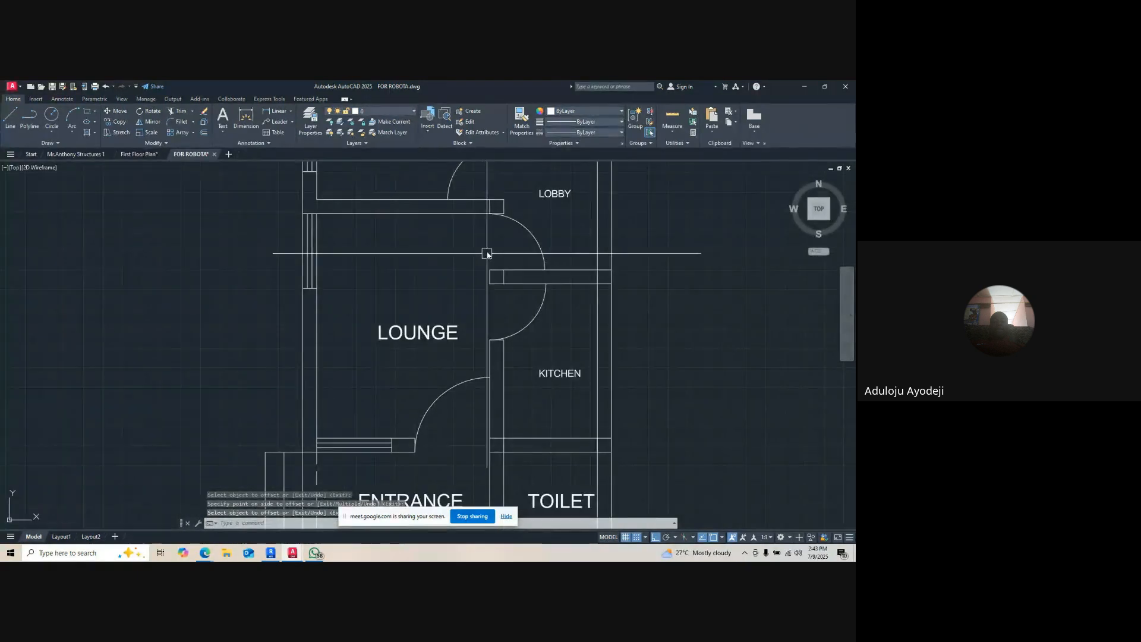
left_click(484, 196)
key("Delete")
scroll(449, 308, "down", 5)
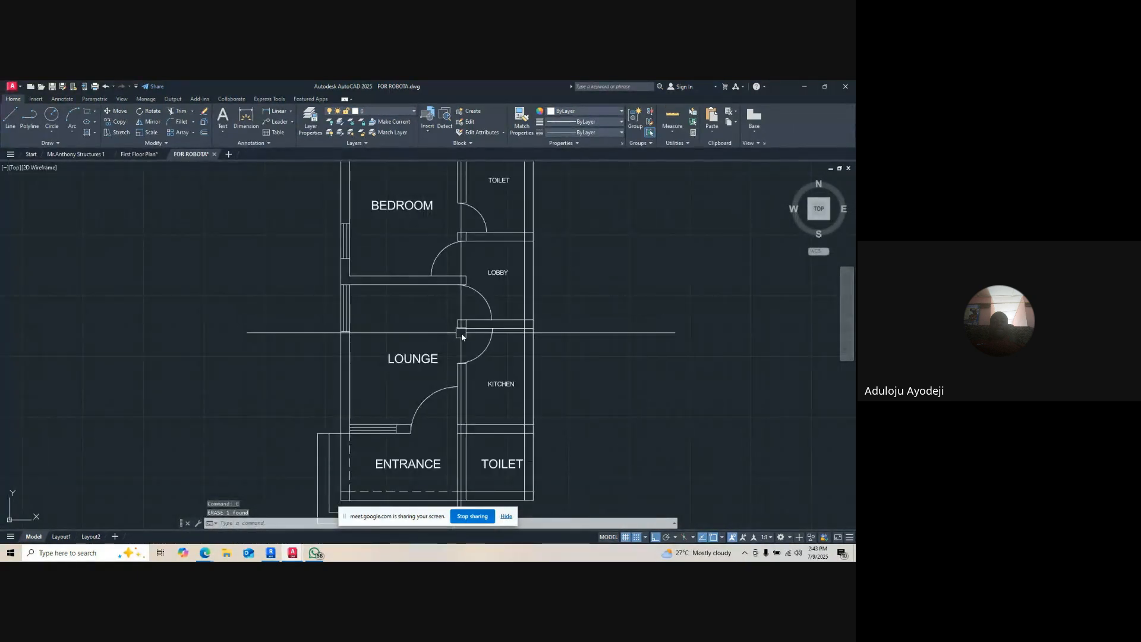
scroll(466, 316, "up", 3)
left_click(471, 309)
type("e")
key("Escape")
- Offset the kitchen-side line of the wall between kitchen and toilet northward into the kitchen
scroll(481, 389, "down", 6)
scroll(541, 456, "up", 5)
scroll(459, 446, "down", 4)
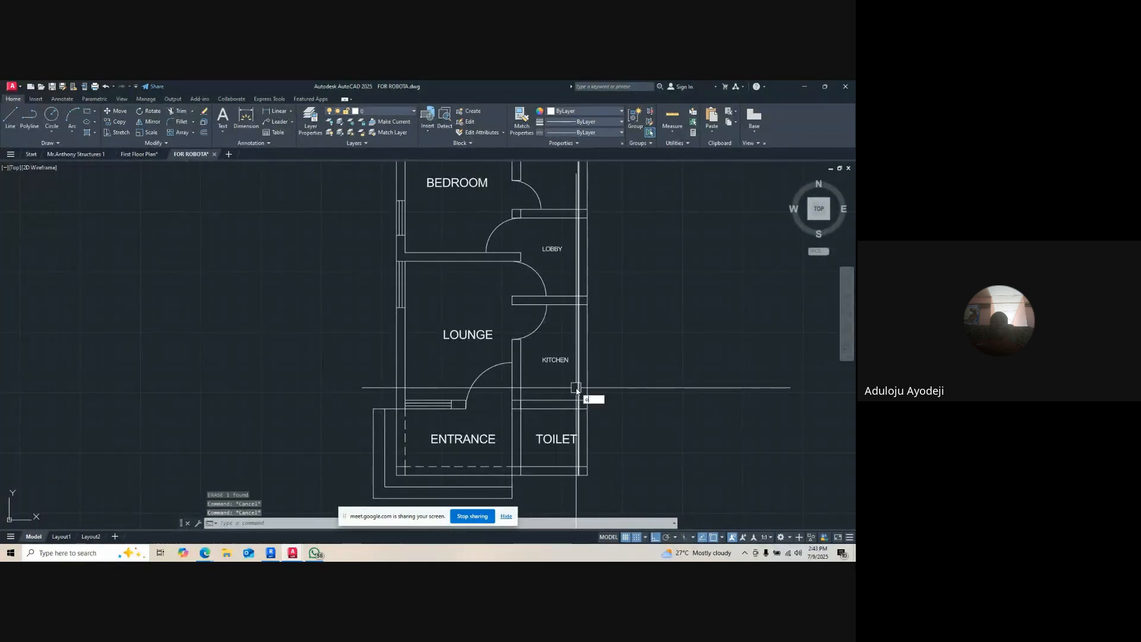
key("Return")
key("Return")
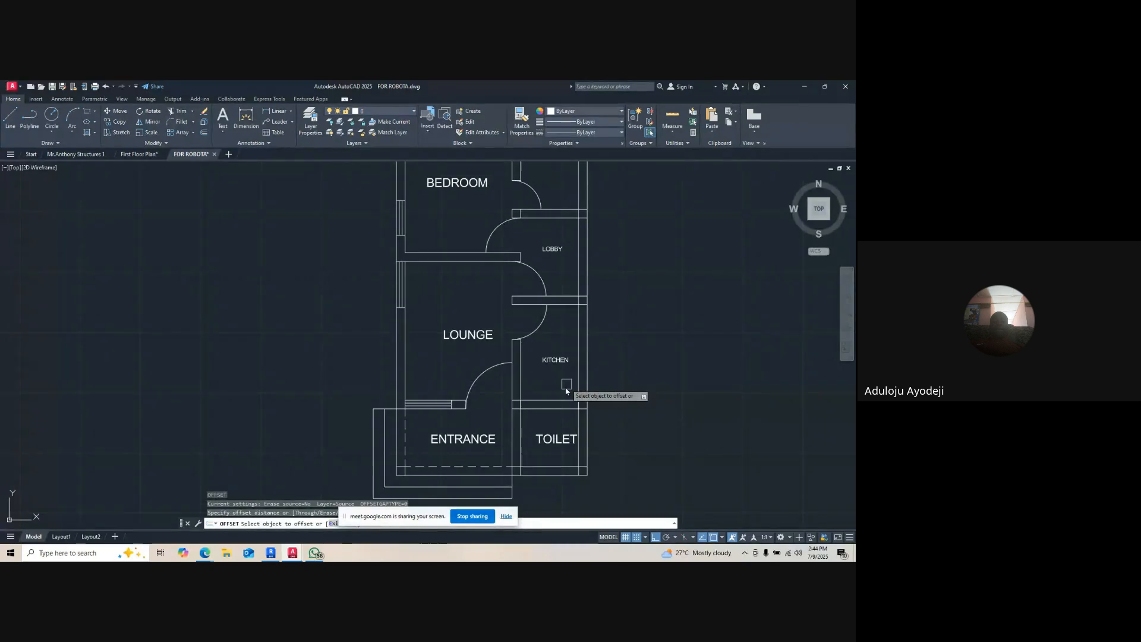
left_click(563, 395)
left_click(571, 399)
left_click(607, 360)
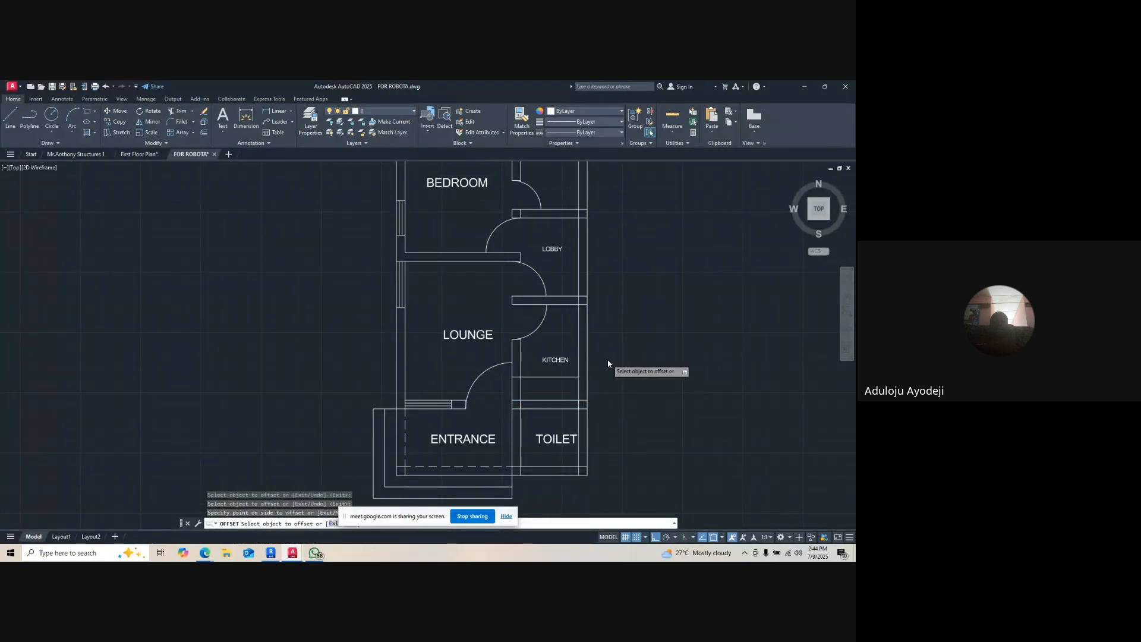
- Stretch the new horizontal kitchen line eastward past the outer face of the east wall
scroll(607, 359, "up", 6)
key("Escape")
left_click(452, 422)
left_click(436, 440)
left_click(487, 433)
left_click(591, 447)
scroll(594, 448, "down", 5)
key("Escape")
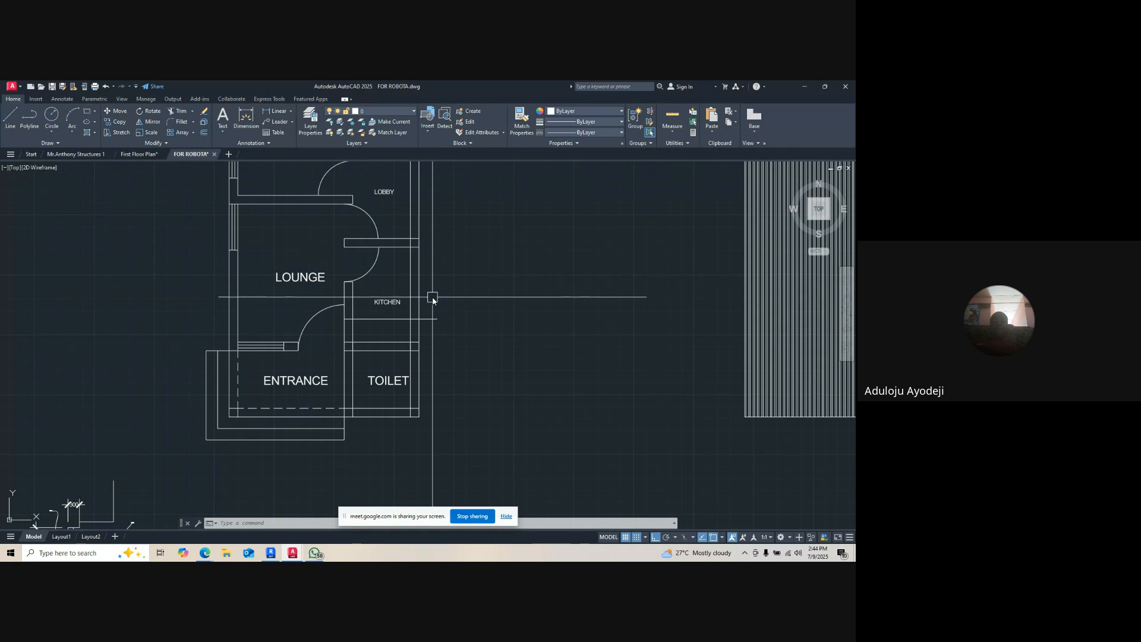
- Offset the stretched kitchen line 900 northward to mark the other side of the window opening
scroll(422, 264, "up", 2)
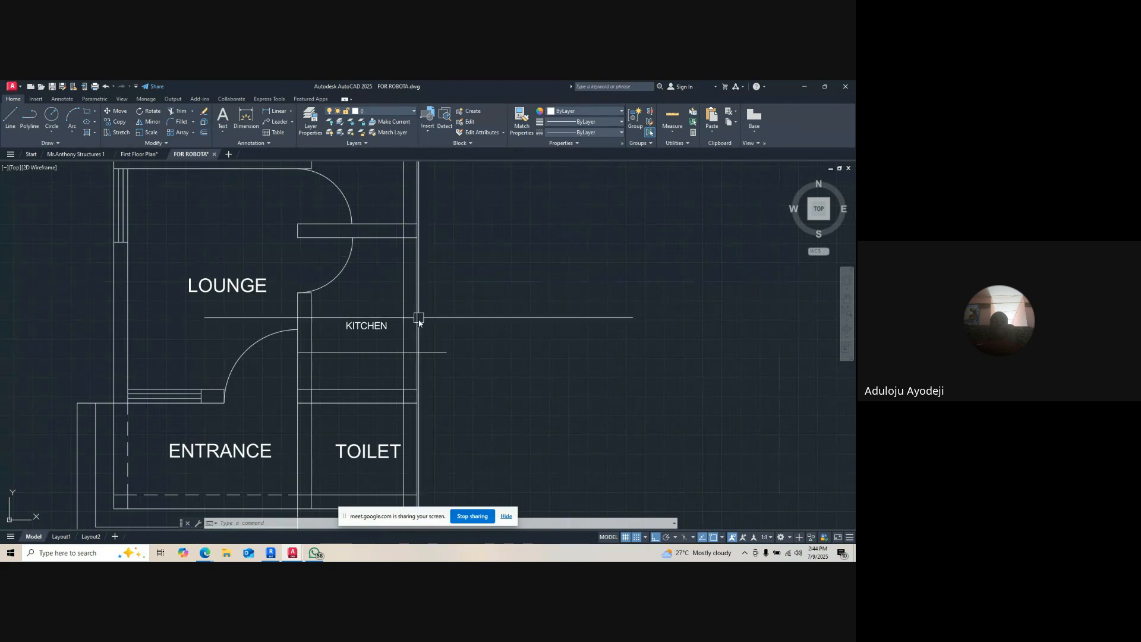
scroll(416, 331, "up", 4)
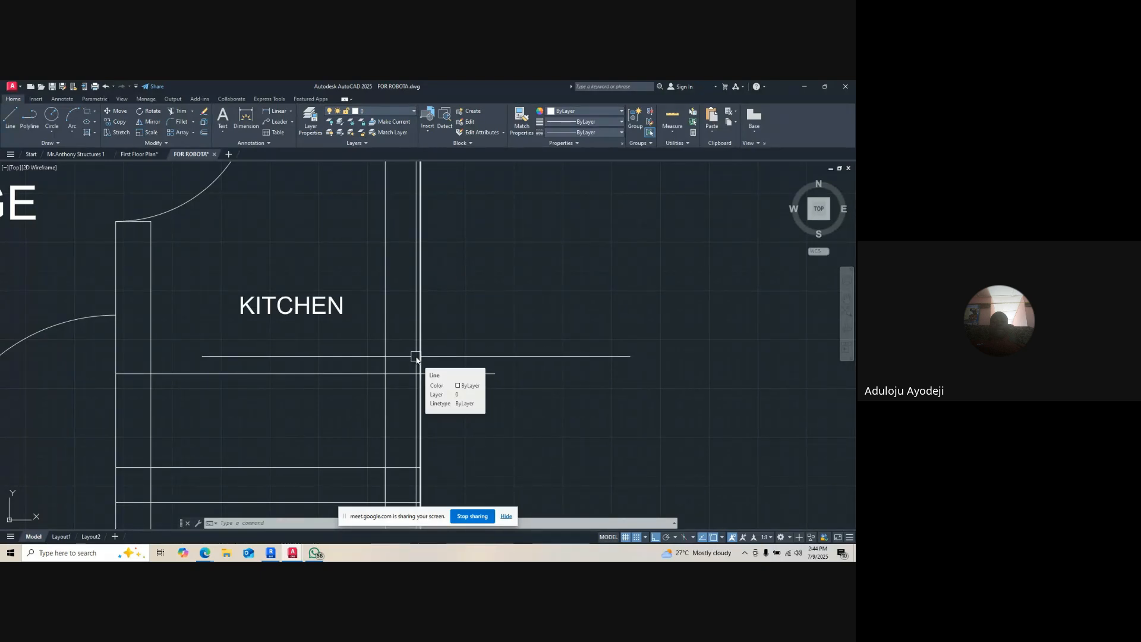
key("Escape")
key("Escape")
type("o")
key("Return")
type("900")
key("Return")
left_click(437, 373)
left_click(471, 309)
key("Escape")
key("Escape")
- Trim both east wall lines between the two kitchen offset lines and cut back those lines on both sides of the wall
type("tr")
key("Return")
left_click(420, 289)
left_click(409, 284)
left_click(382, 270)
left_click(369, 233)
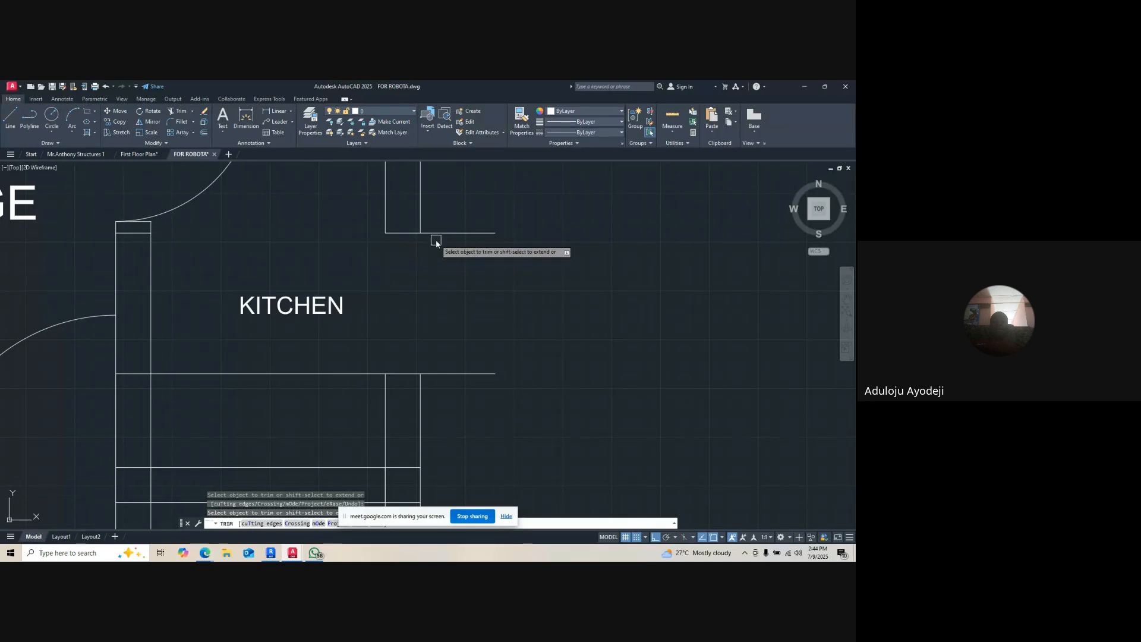
left_click(436, 240)
left_click(438, 224)
left_click(360, 374)
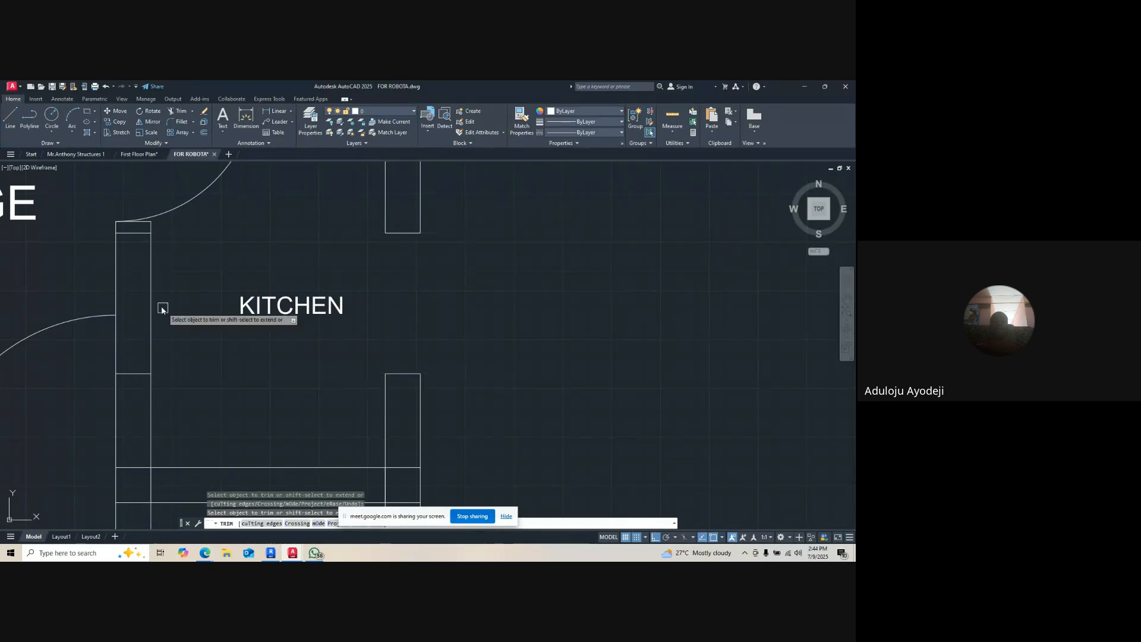
- Delete the two leftover offset line pieces inside the wall between lounge and kitchen
key("Escape")
key("Escape")
left_click(133, 234)
left_click(127, 374)
key("Delete")
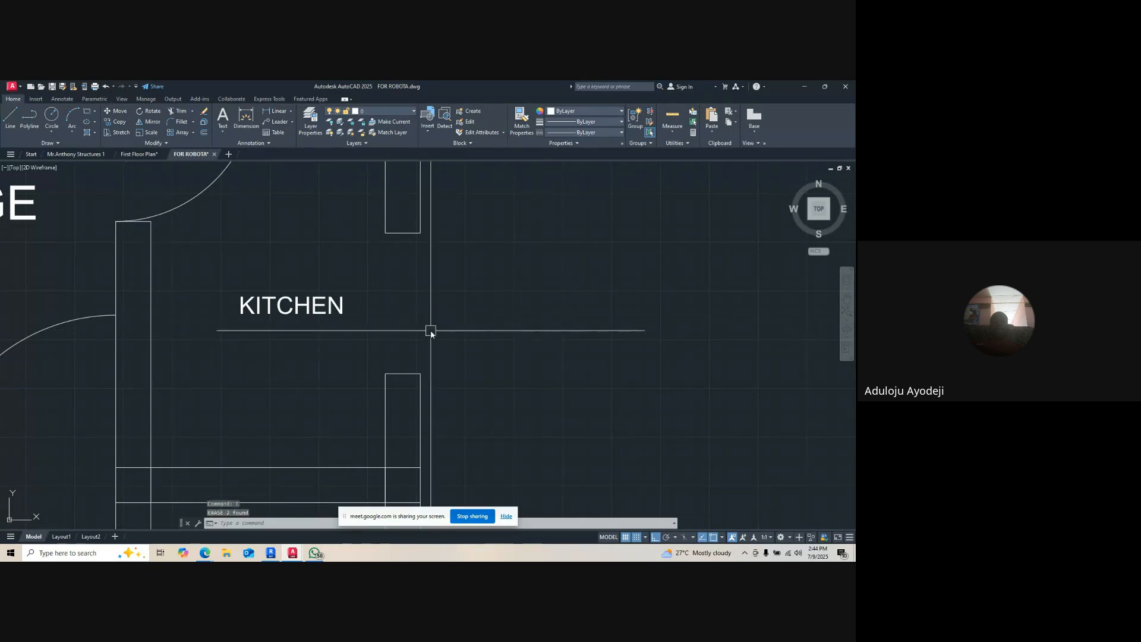
- Trim and erase the crossing lines where the kitchen-toilet wall meets the wall beside the lounge and entrance
scroll(431, 331, "down", 4)
key("Escape")
key("Escape")
type("tr")
key("Return")
scroll(294, 408, "up", 3)
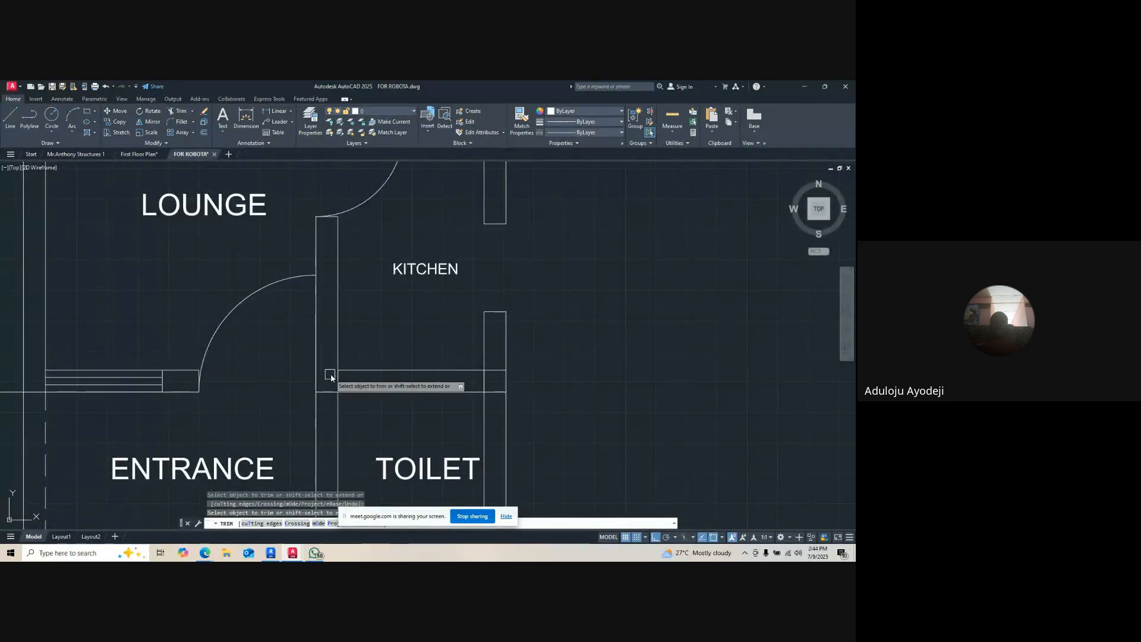
left_click(329, 399)
left_click(336, 380)
key("Escape")
left_click(330, 352)
left_click(346, 401)
type("e")
key("Return")
- Trim the kitchen-toilet wall lines inside the east wall and erase the remaining short piece at that junction
key("Escape")
key("Escape")
type("tr")
key("Return")
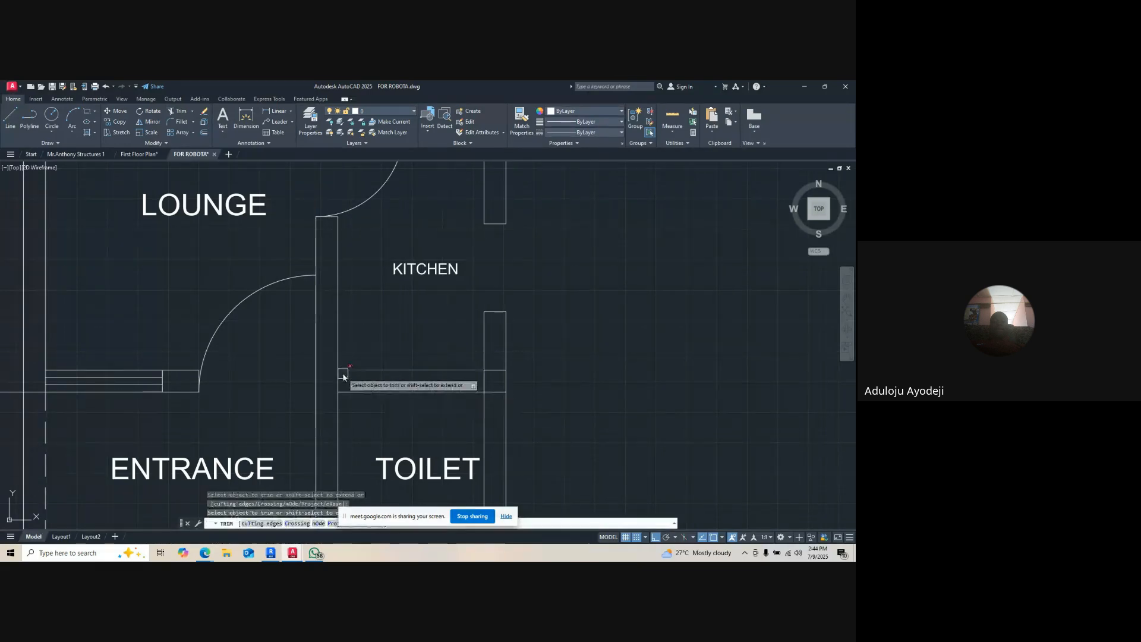
left_click(489, 369)
left_click(501, 393)
key("Escape")
left_click(467, 354)
left_click(501, 397)
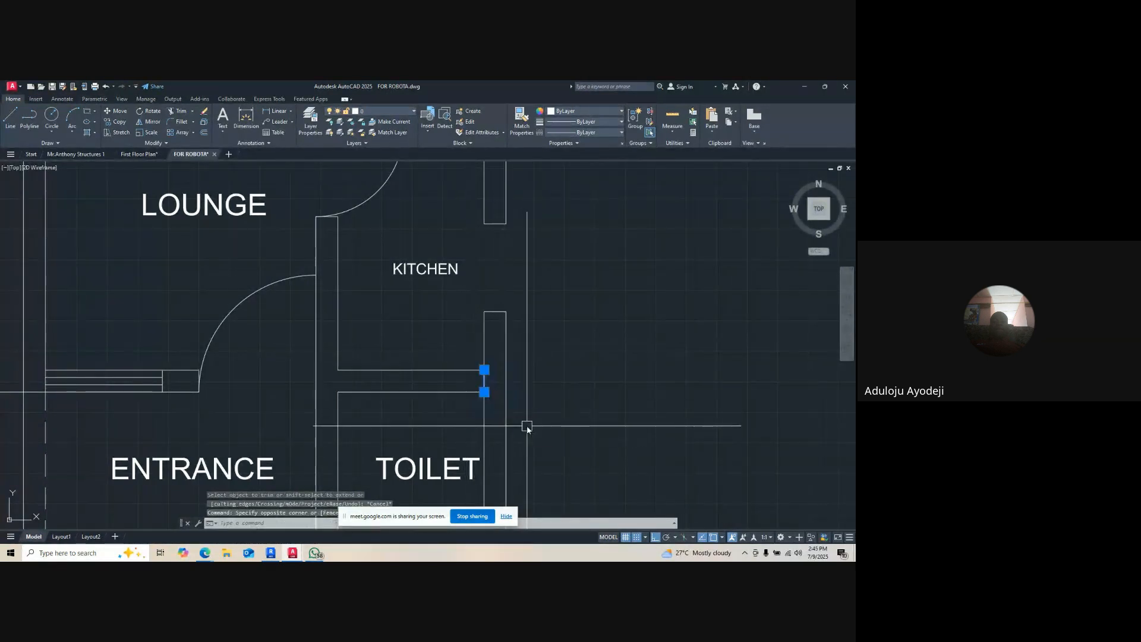
type("e")
key("Return")
type("tr")
key("Return")
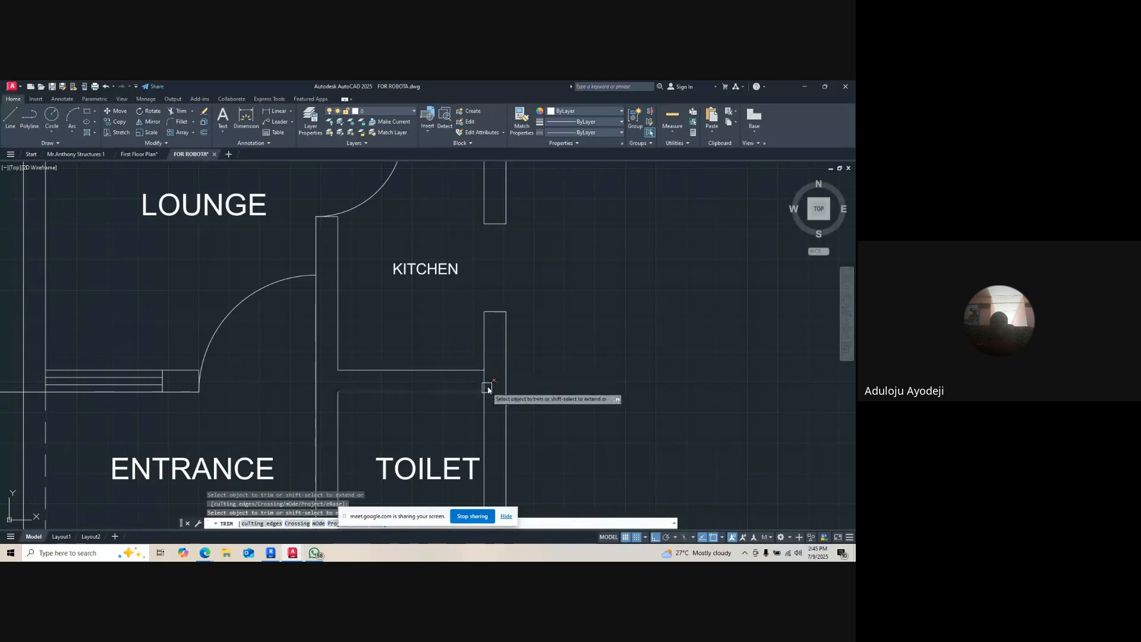
key("Escape")
- Close the east wall's outer face with a line across the kitchen's window opening
type("l")
key("Return")
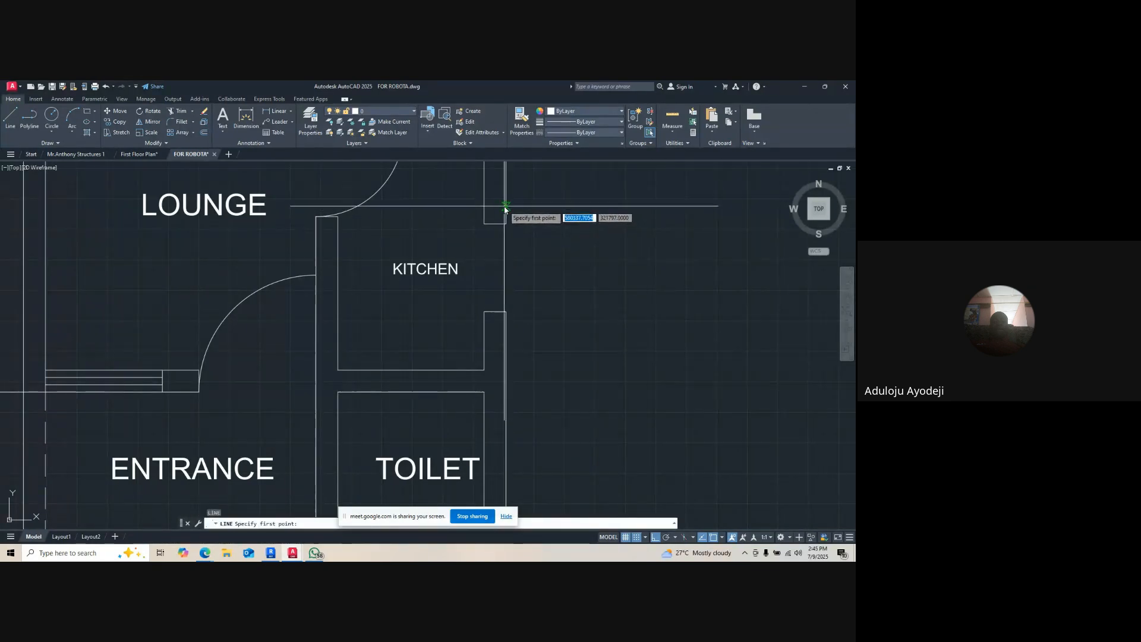
left_click(505, 224)
left_click(505, 275)
key("Escape")
type("ex")
key("Return")
left_click(506, 278)
key("Escape")
- Offset the outer line across the kitchen's window opening 225 westward to the wall's inner face
type("o")
key("Return")
type("225")
key("Return")
left_click(506, 278)
left_click(486, 288)
key("Escape")
- Extend the east wall's outer and inner face lines across the kitchen's window opening
key("Escape")
type("ex")
key("Return")
left_click(505, 273)
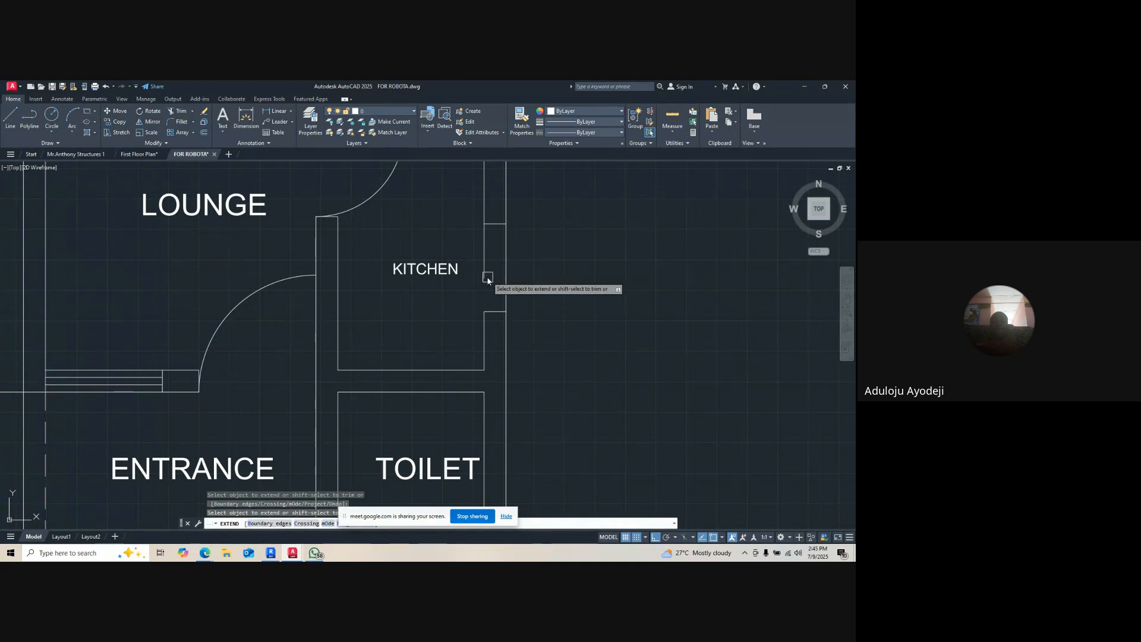
left_click(486, 275)
key("Escape")
- Offset the outer line across the kitchen's window opening 75 westward to draw a window line
type("o")
key("Return")
type("75")
key("Return")
left_click(502, 283)
left_click(482, 290)
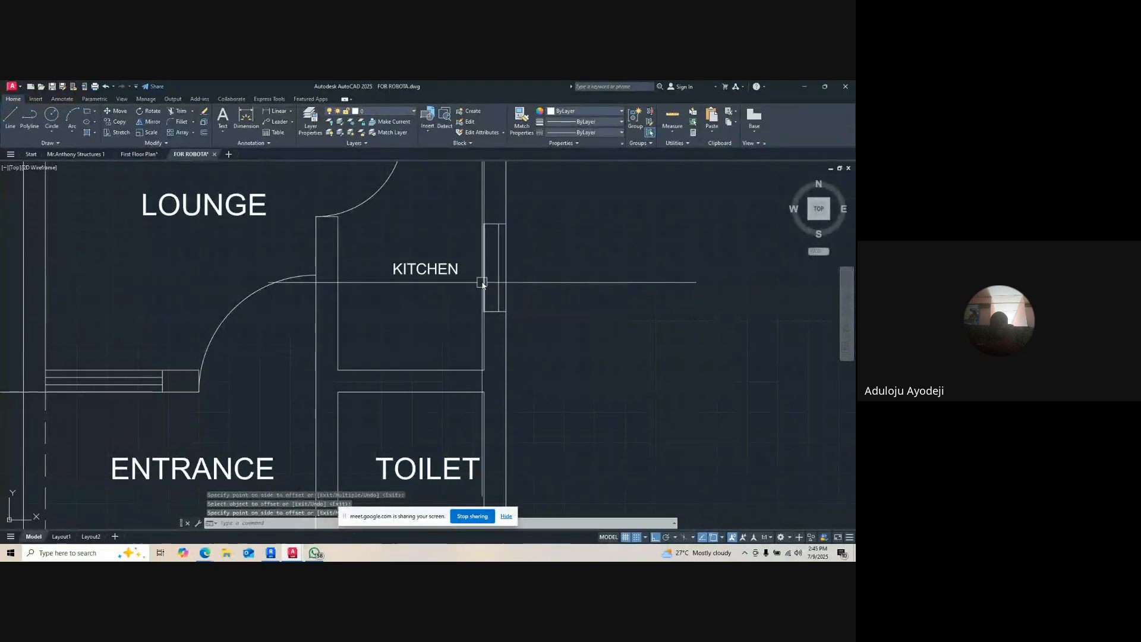
- Offset the inner line of the toilet's south wall 450 northward to mark the window opening's lower edge
scroll(493, 284, "down", 4)
scroll(512, 344, "up", 4)
key("Return")
key("Return")
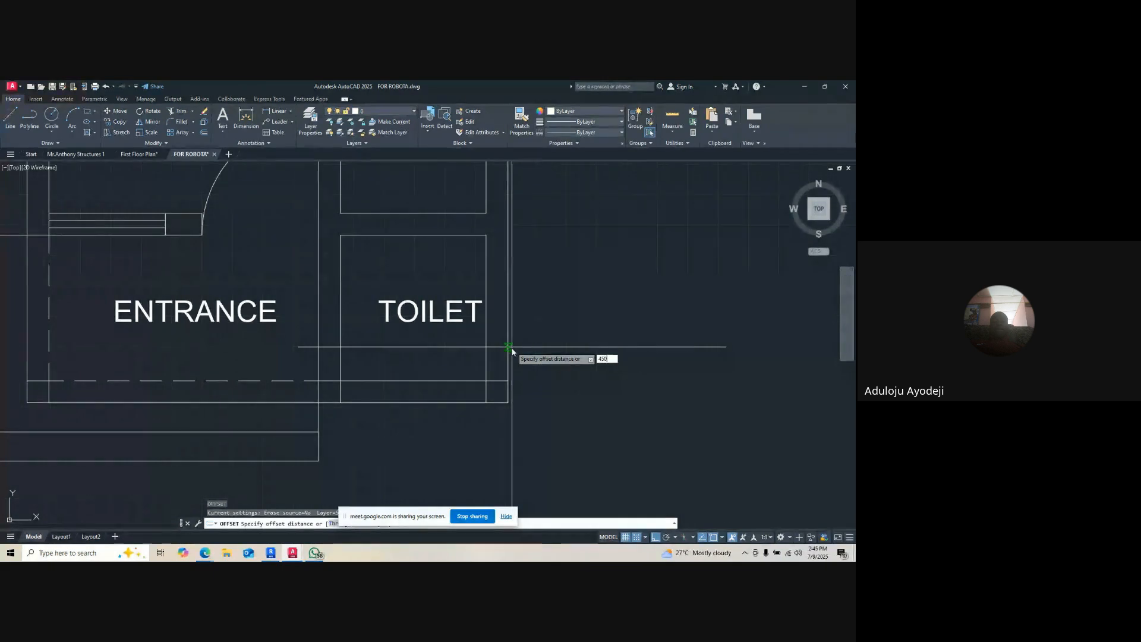
key("Return")
left_click(474, 381)
left_click(475, 353)
key("Return")
- Offset the toilet window opening's lower edge line northward to mark the opening's upper edge
key("Return")
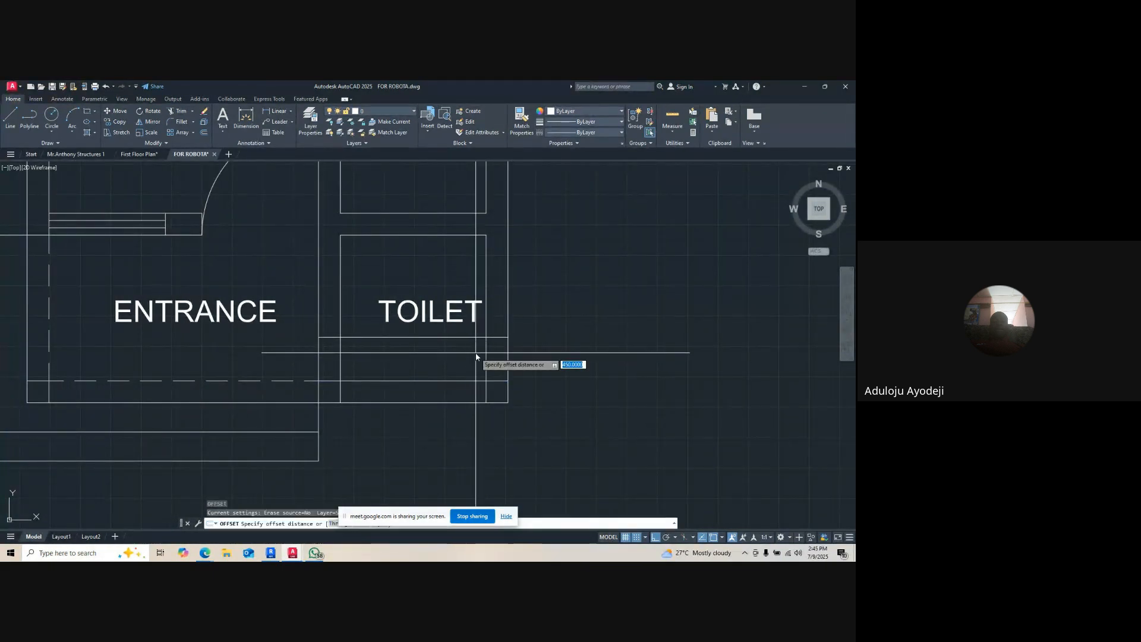
type("6")
key("Return")
left_click(493, 338)
left_click(529, 298)
key("Return")
- Trim both east wall lines between the opening marks and the mark lines crossing the toilet to cut its window opening
type("tr")
key("Return")
left_click(508, 310)
left_click(489, 311)
left_click_drag(475, 271, 460, 350)
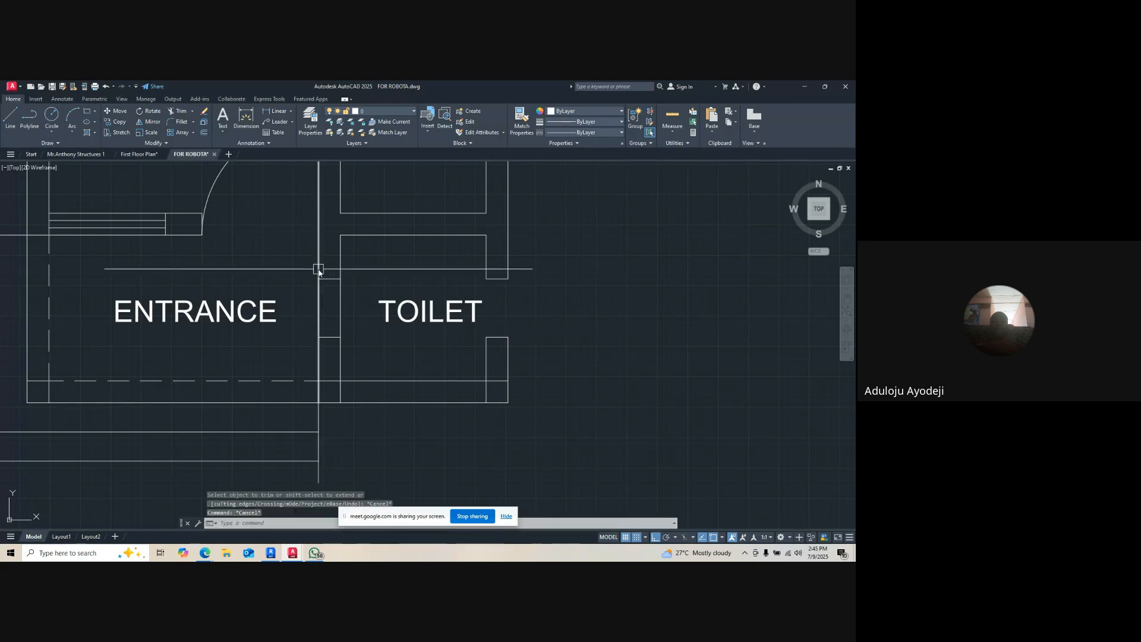
key("Escape")
key("Escape")
- Erase the two leftover short lines inside the wall between the entrance and the toilet
left_click(300, 255)
left_click(359, 361)
type("e")
key("Return")
key("Escape")
- Offset the south face line of the kitchen-toilet wall 750 southward into the toilet for the door opening
type("o")
key("Return")
type("750")
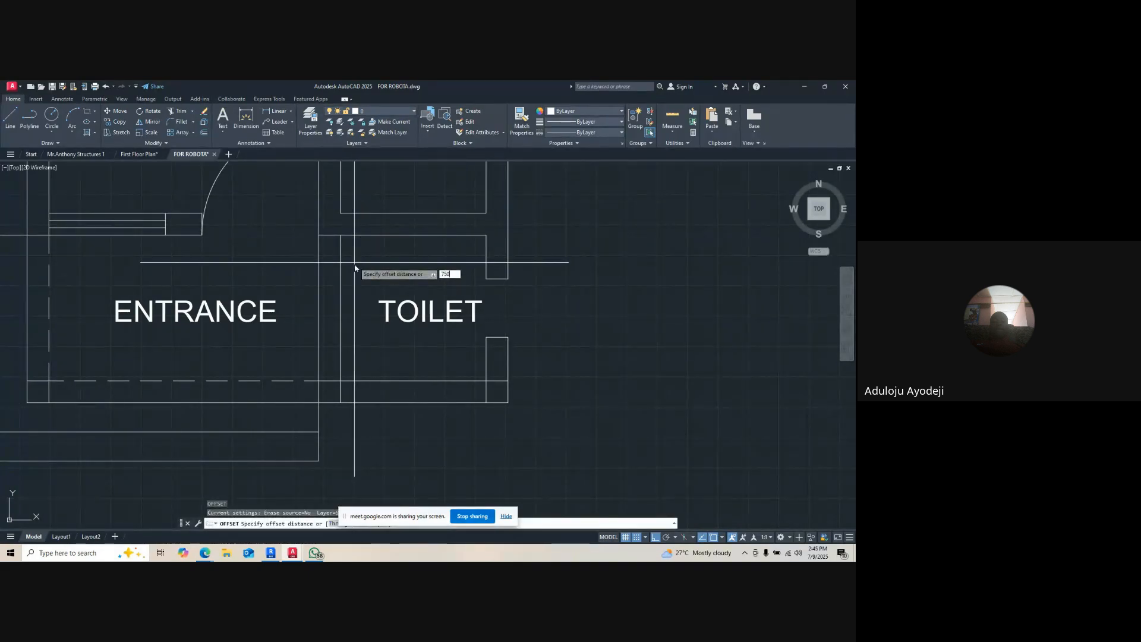
key("Return")
left_click(358, 239)
left_click(351, 280)
key("Escape")
key("Escape")
- Trim the entrance-toilet wall lines above the offset line to cut the door opening, and trim that line beside the wall
type("tr")
key("Return")
left_click(337, 280)
left_click(319, 270)
left_click(357, 309)
left_click(357, 315)
key("Escape")
- Try to erase the leftover offset line across the toilet, and undo the erasure
left_click(363, 286)
left_click(462, 337)
type("e")
key("Return")
key("Escape")
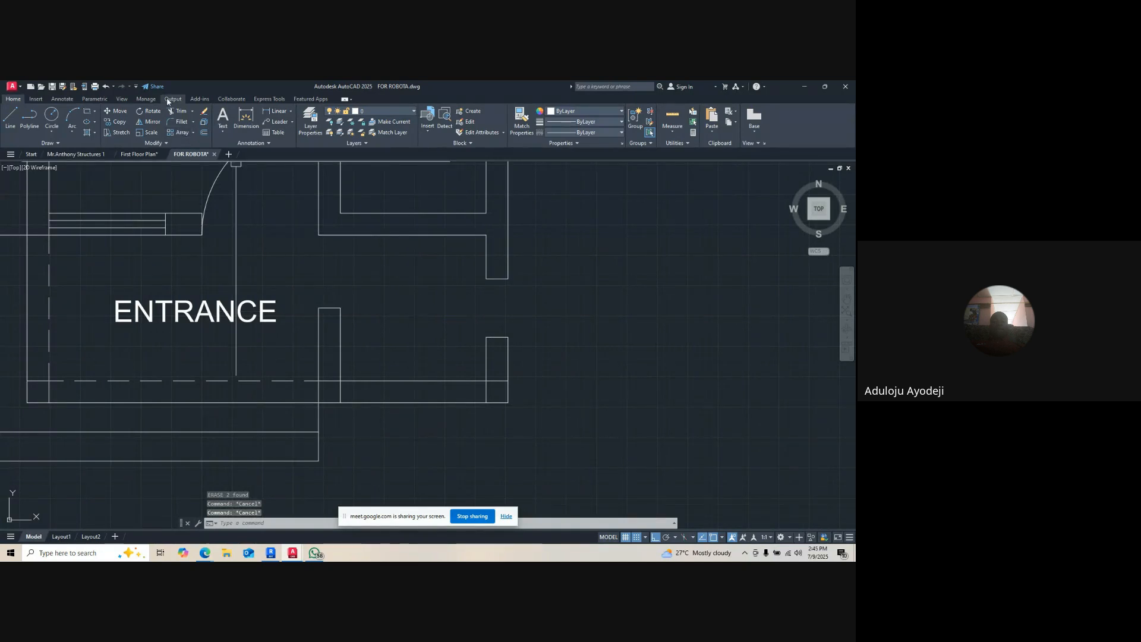
type("u")
key("Return")
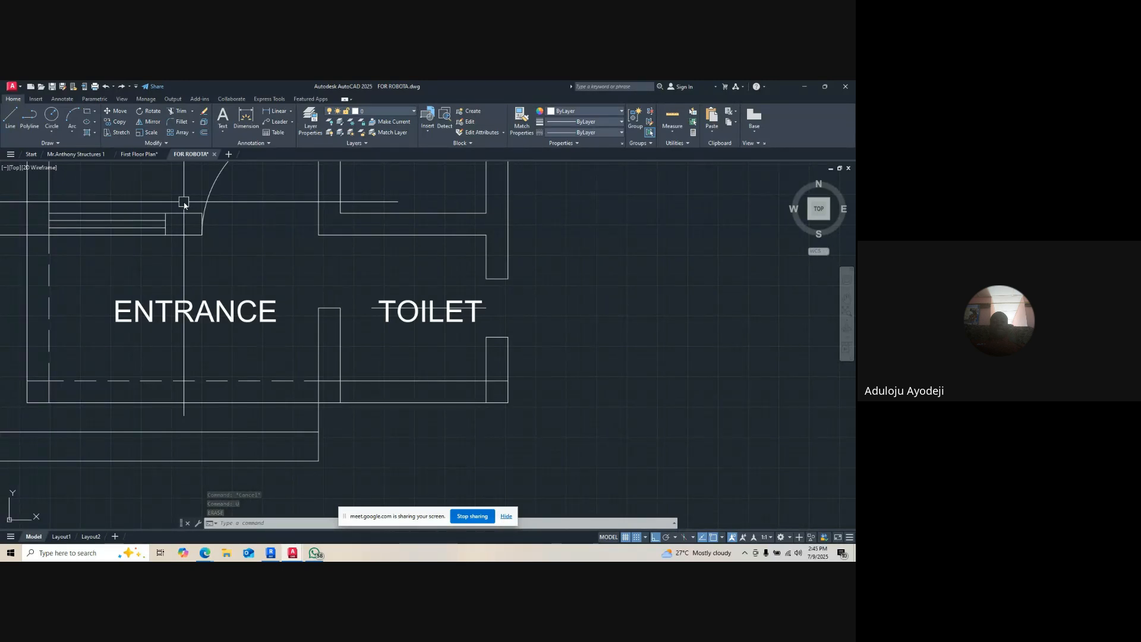
- Remove the leftover line through the TOILET label beside the entrance and trim the overlapping wall lines at the room's lower corners
left_click(373, 309)
type("tr")
key("Return")
left_click(485, 387)
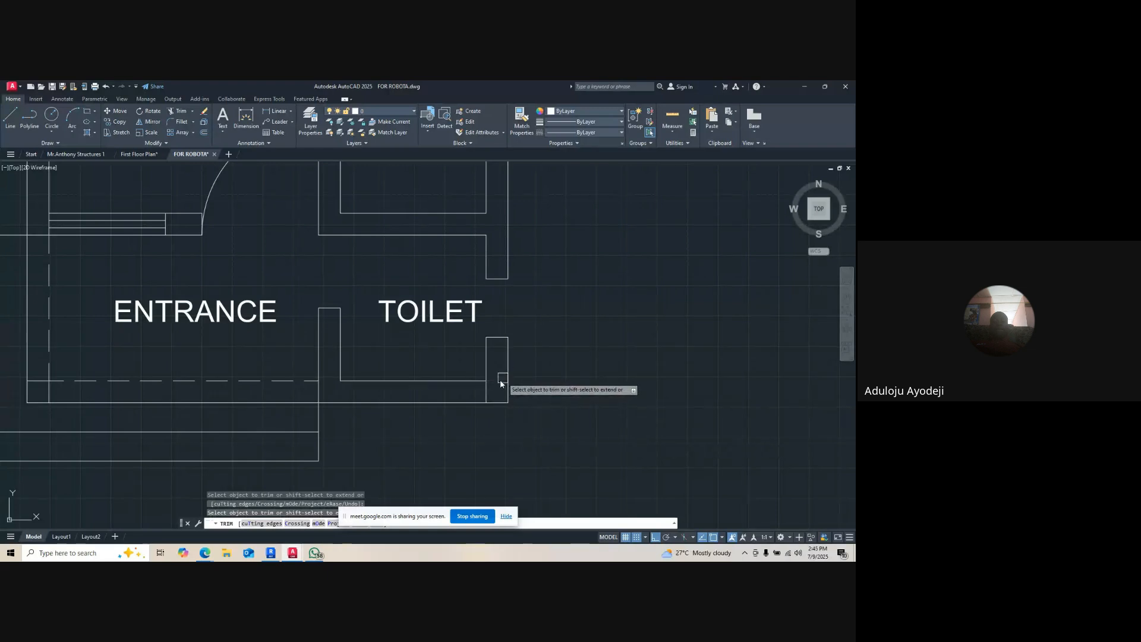
key("Escape")
- Draw a circle centred on the upper jamb of the entrance toilet's doorway, with its radius reaching the lower jamb
type("c")
key("Return")
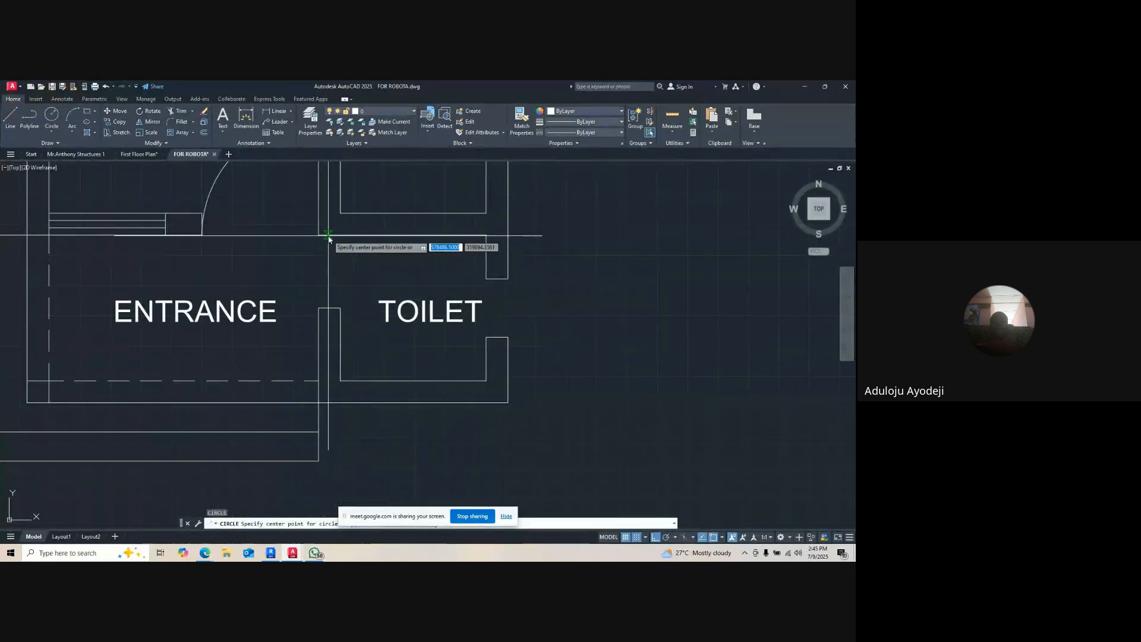
left_click(318, 234)
left_click(319, 307)
key("Escape")
key("Escape")
- Draw a slanted door leaf line from the circle's centre at the upper jamb into the toilet, with Ortho off
type("l")
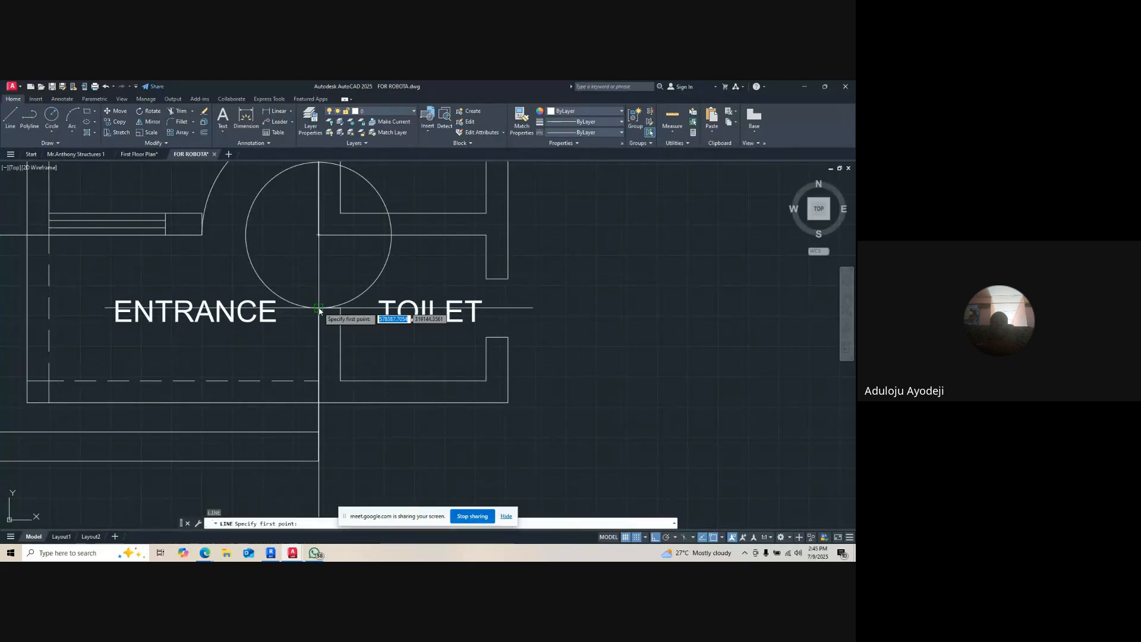
key("Return")
left_click(319, 235)
scroll(362, 246, "up", 2)
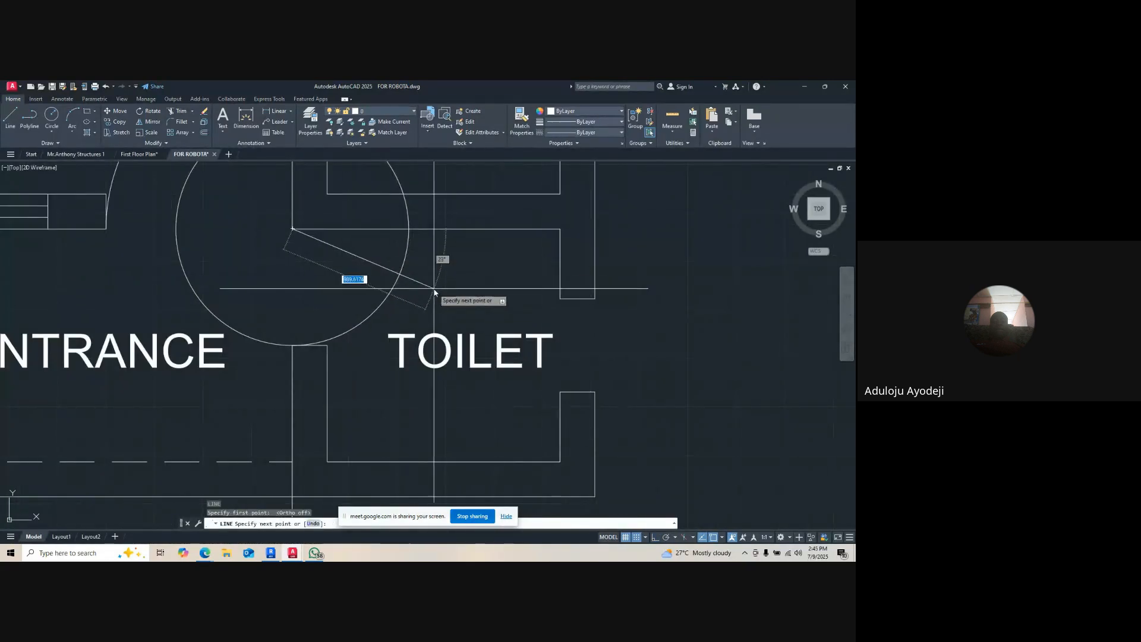
left_click(412, 279)
key("Escape")
- Reduce the circle to the door swing arc between the lower jamb and the door leaf, and adjust the swing's end
type("tr")
key("Return")
left_click(405, 216)
scroll(285, 346, "down", 2)
key("Escape")
left_click(344, 230)
key("Delete")
left_click(360, 288)
left_click(363, 273)
left_click(362, 279)
key("Escape")
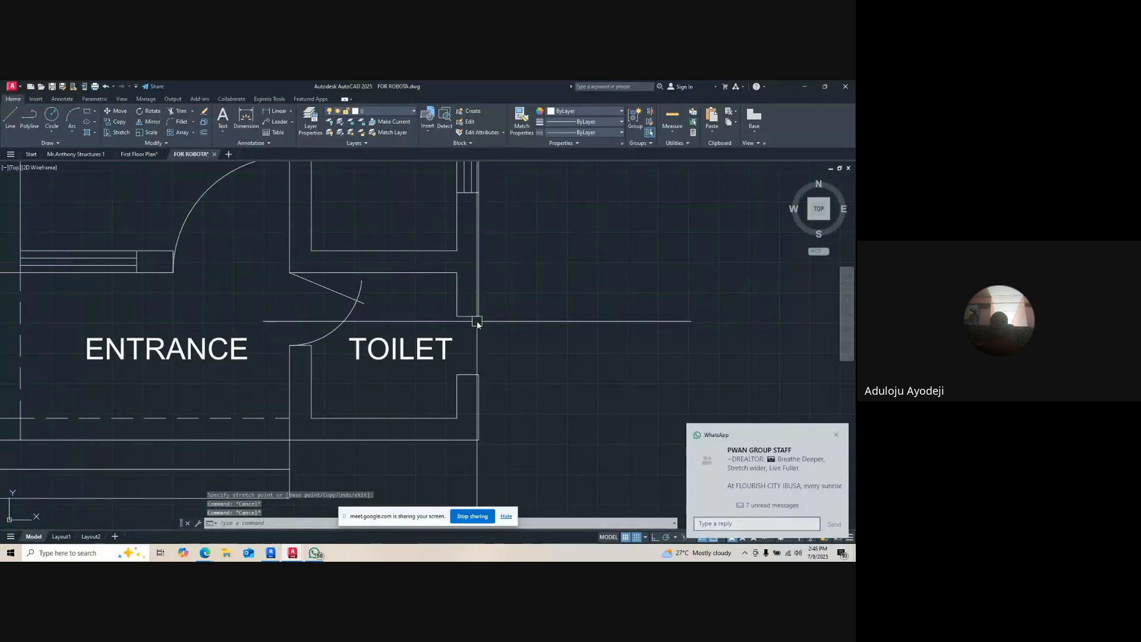
- Close the window opening in the entrance toilet's outer wall with vertical lines along the wall faces, with Ortho on
type("l")
key("Return")
left_click(457, 316)
scroll(457, 348, "up", 2)
key("F8")
key("Escape")
- Offset both wall-face lines of the entrance toilet's window inward by 75 to form the inner window lines
type("o")
key("Return")
type("225")
key("Return")
left_click(456, 372)
key("Return")
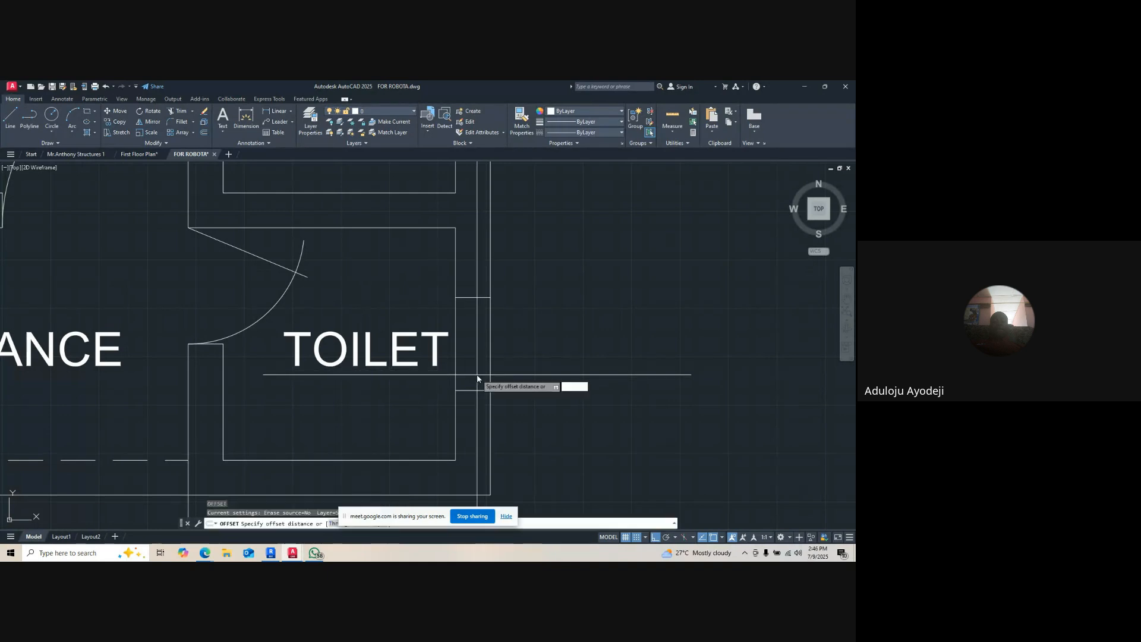
left_click(491, 363)
left_click(453, 374)
scroll(454, 373, "down", 8)
scroll(577, 357, "up", 7)
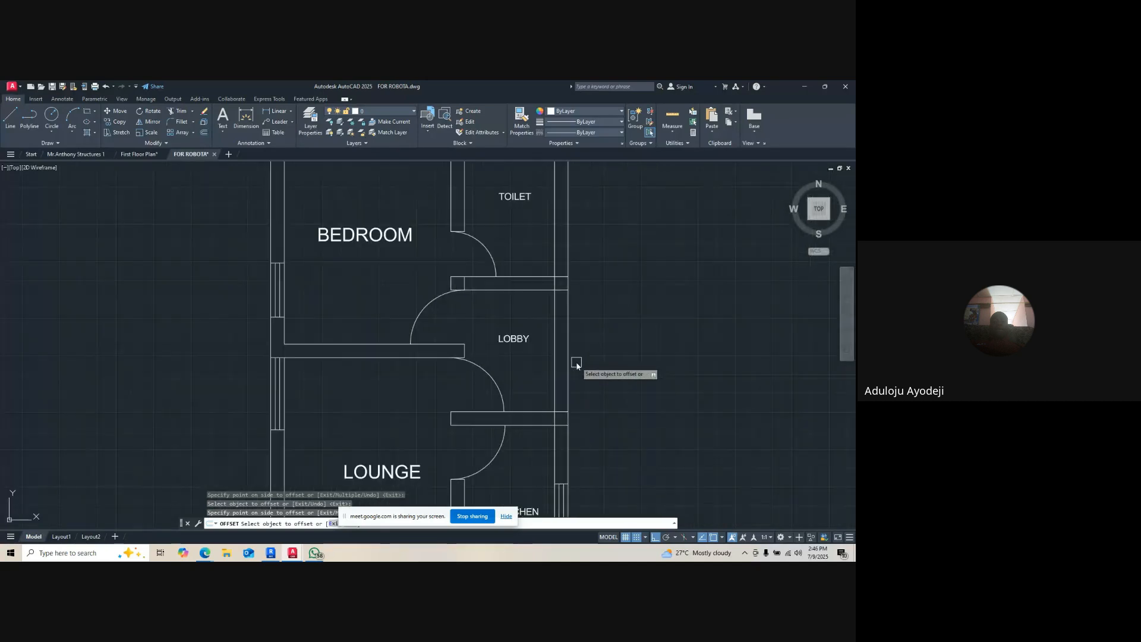
key("Return")
key("Return")
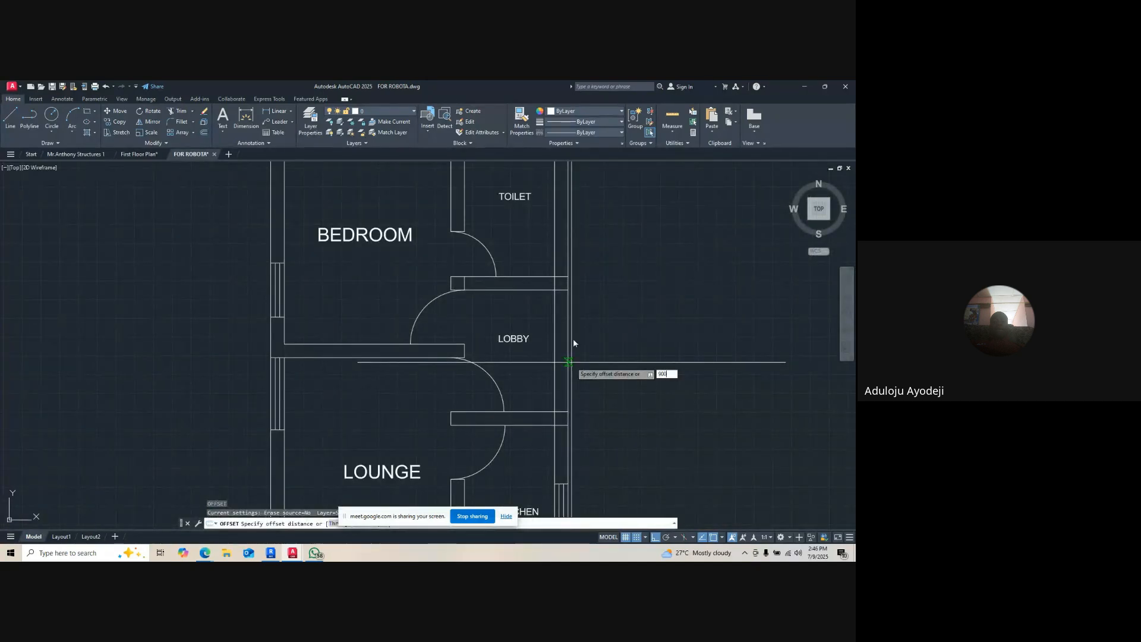
key("Return")
key("Return")
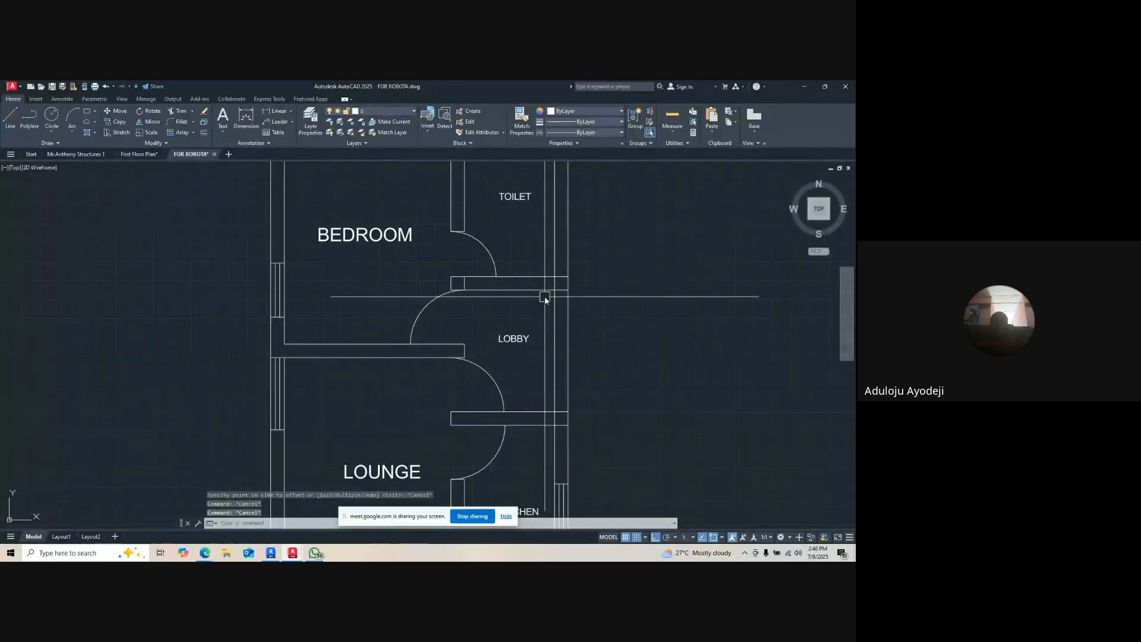
- Offset the lobby's upper and lower wall lines 450 into the room to mark the window edges
key("Return")
type("450")
key("Return")
left_click(546, 291)
left_click(544, 348)
key("Escape")
key("Escape")
- Trim the lobby's outer wall lines between the marked edges and cut the guide lines back to the wall thickness
type("tr")
key("Return")
scroll(606, 356, "up", 4)
left_click(520, 336)
left_click(449, 333)
left_click(527, 334)
left_click(497, 334)
left_click(445, 257)
left_click(455, 421)
left_click(443, 450)
key("Escape")
- Erase the leftover guide line inside the lobby
left_click(297, 428)
key("e")
key("Return")
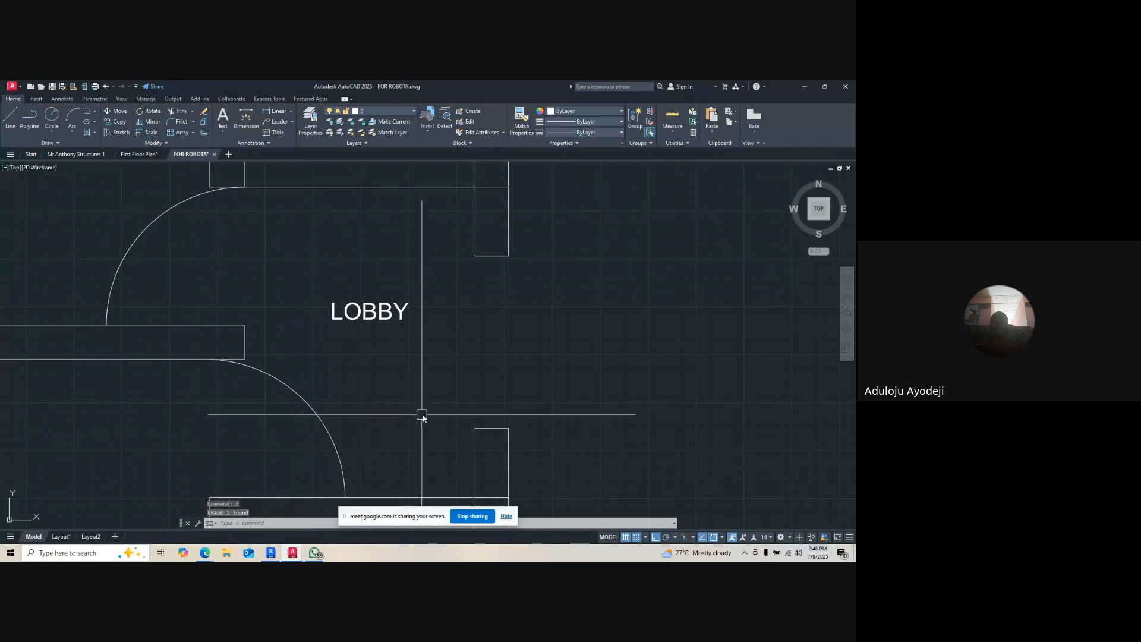
- Close the lobby's window opening with vertical lines along the inner and outer wall faces
type("l")
key("Return")
left_click(509, 255)
left_click(517, 365)
key("Escape")
type("ex")
key("Return")
key("Escape")
- Offset both wall-face lines of the lobby window inward by 75 to form the inner window lines
type("o")
key("Return")
type("225")
key("Return")
left_click(509, 356)
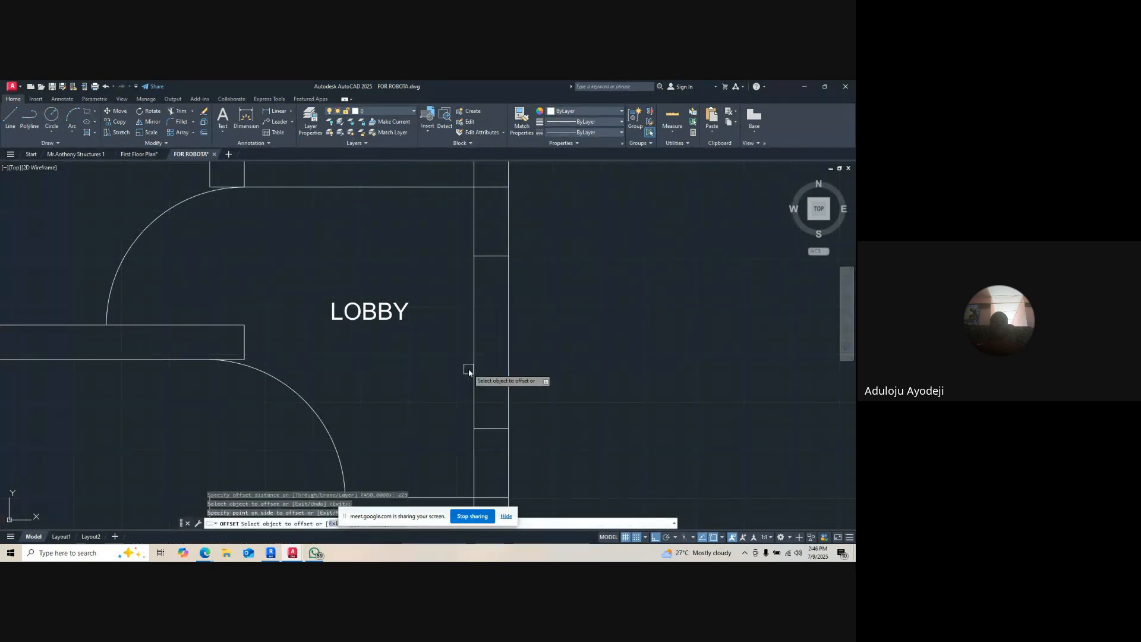
left_click(469, 370)
left_click(502, 356)
left_click(478, 364)
scroll(479, 368, "down", 5)
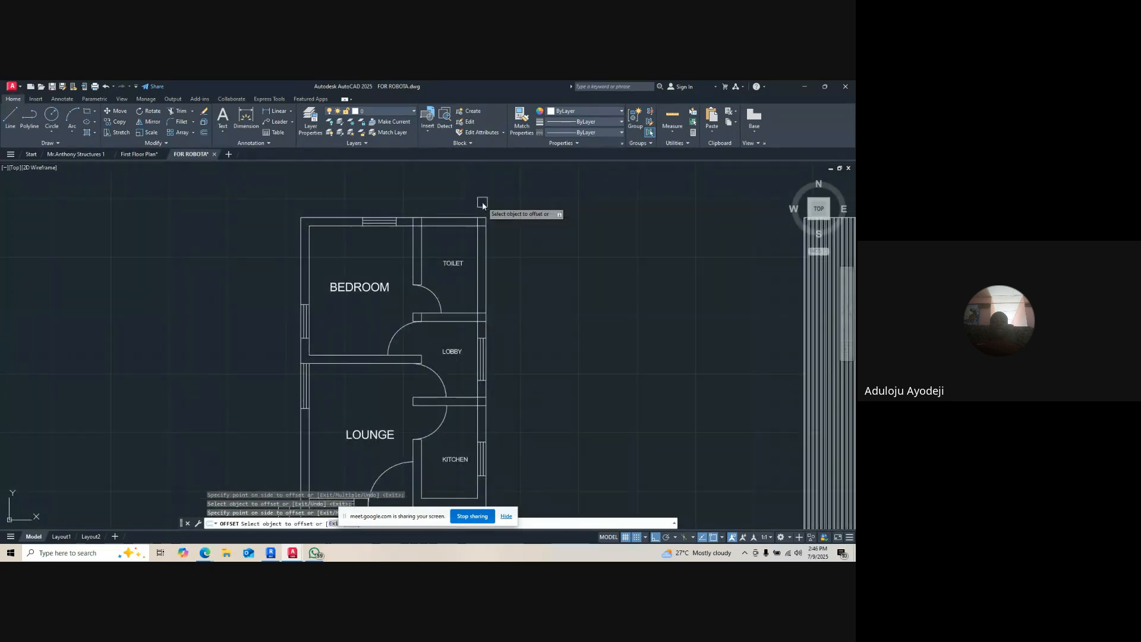
- Offset the inner top wall line of the bedroom's toilet 450 down into the room
scroll(483, 201, "up", 4)
key("Return")
key("Return")
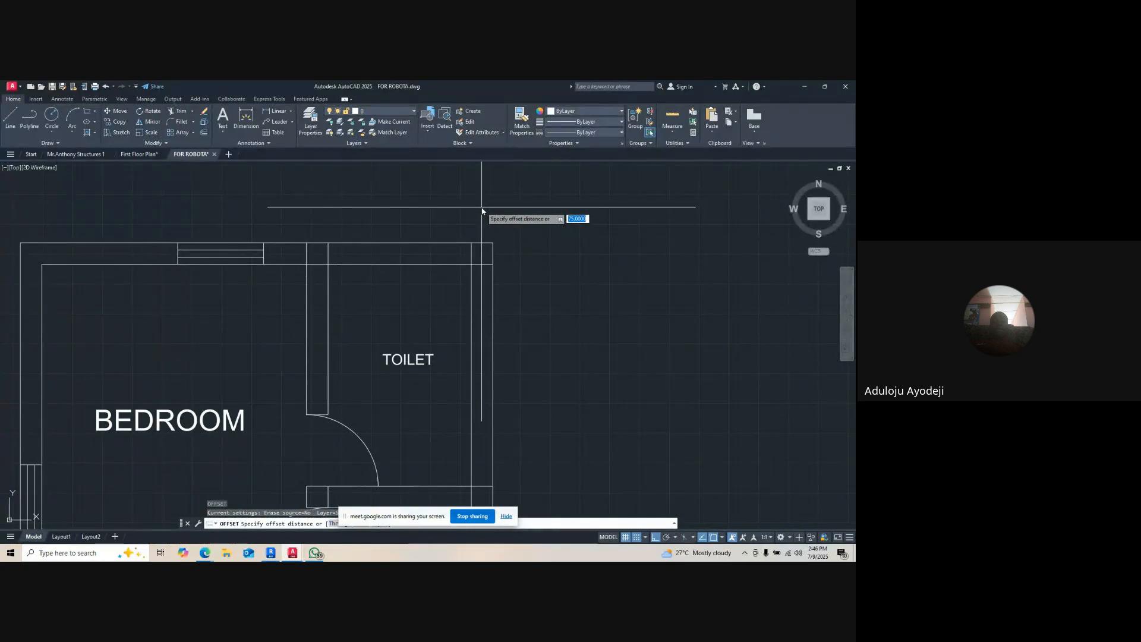
type("45")
key("Return")
left_click(459, 264)
left_click(458, 331)
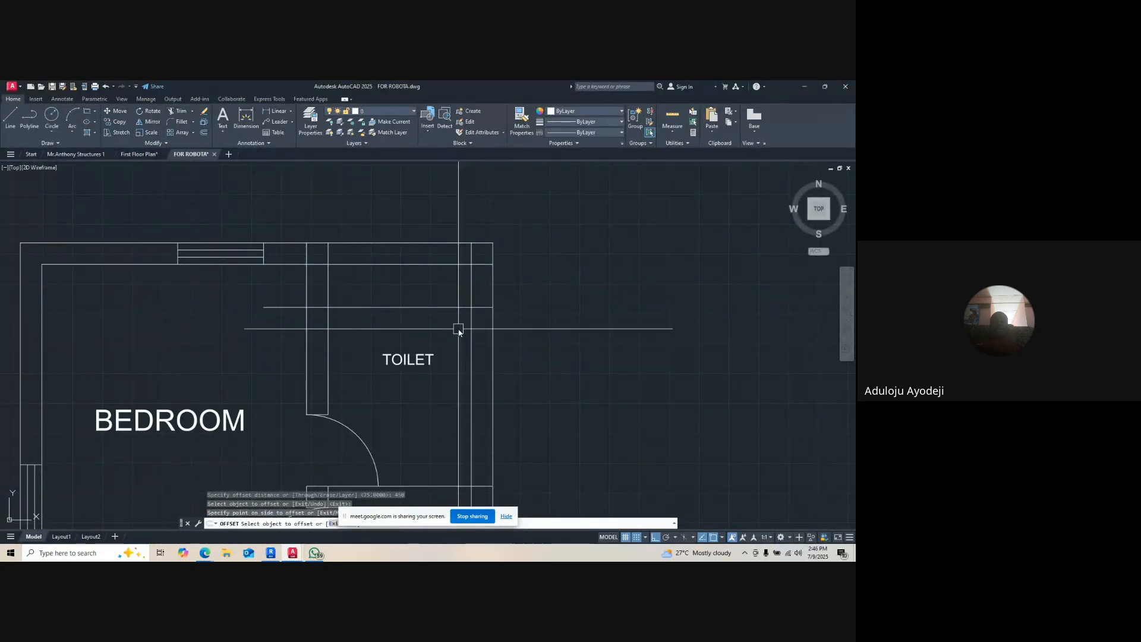
key("Escape")
key("Escape")
key("Escape")
- Offset the guide line in the bedroom's toilet down by another 450, and offset that copy down once more for the lower window edge
key("Return")
key("Return")
left_click(454, 307)
left_click(462, 334)
key("Return")
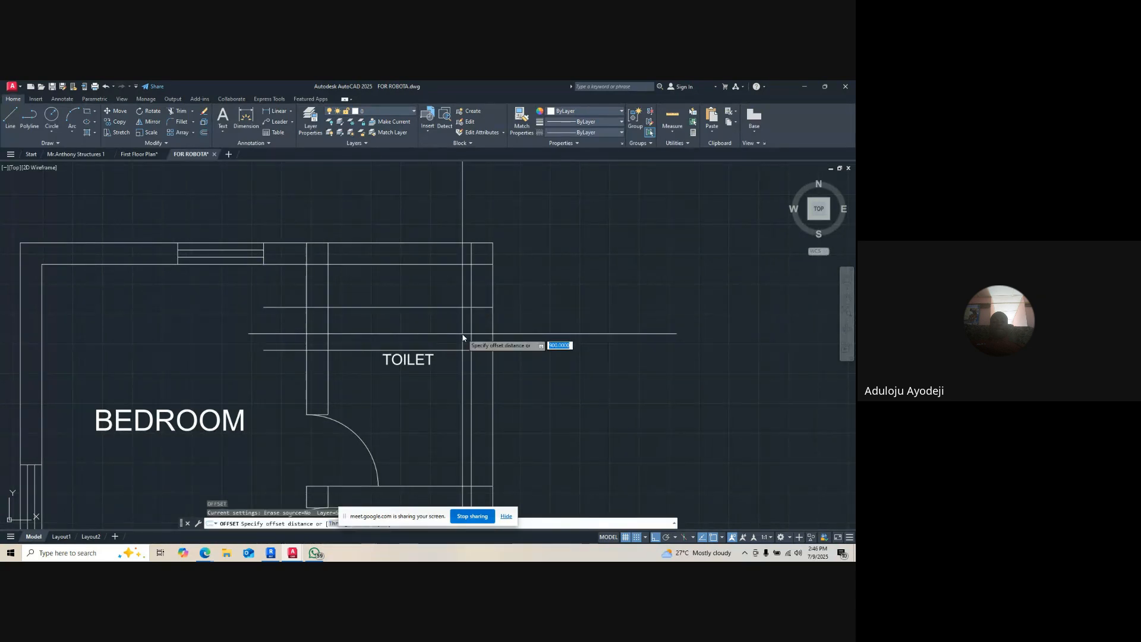
key("Return")
left_click(463, 349)
left_click(457, 416)
key("Escape")
- Trim the bedroom toilet's outer wall between the two window edges and remove the guide line parts crossing the room
type("tr")
key("Return")
left_click(474, 388)
left_click(487, 387)
left_click(503, 383)
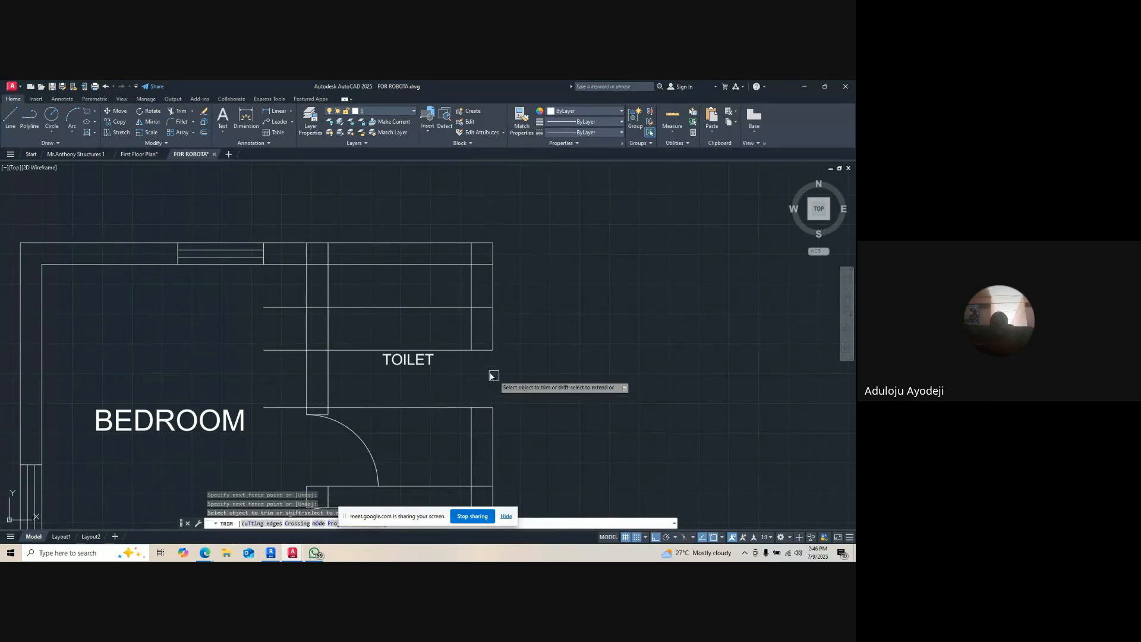
left_click(464, 348)
left_click(461, 407)
key("Escape")
key("Escape")
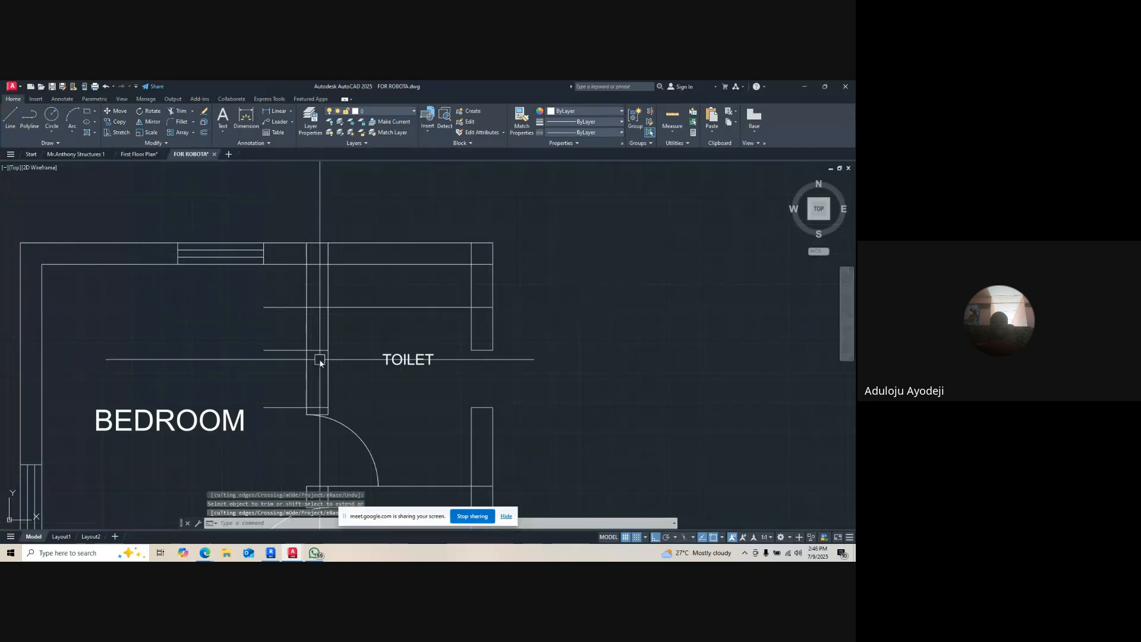
- Erase the remaining guide lines across the wall between the bedroom and its toilet
left_click(286, 275)
left_click(273, 418)
type("e")
key("Return")
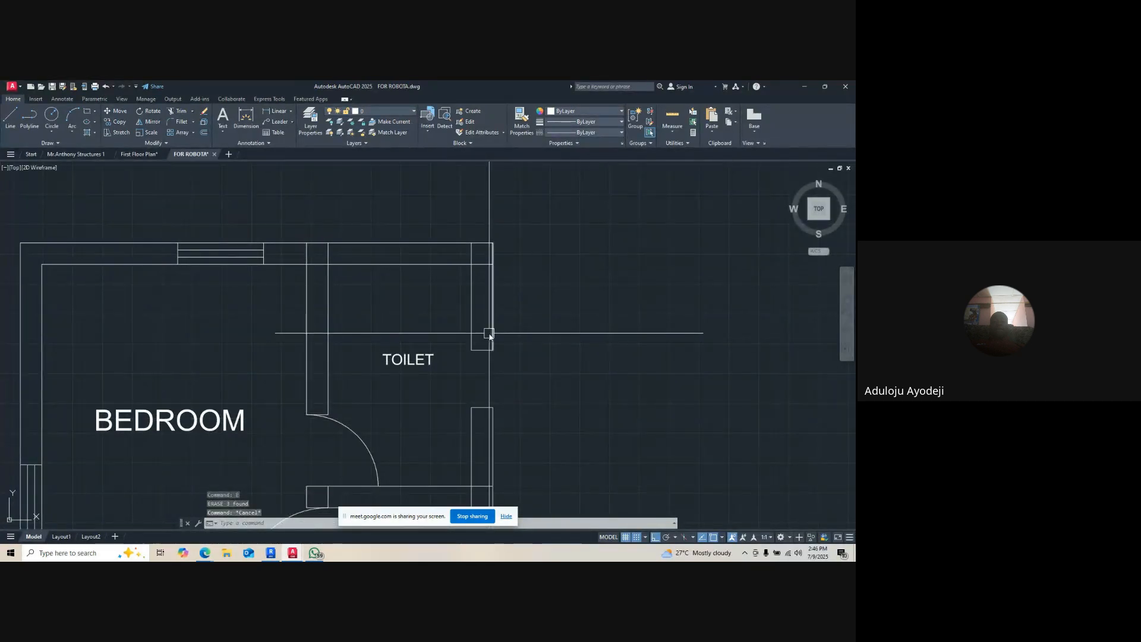
- Trim the overlapping wall lines at the toilet's upper outer corner and where the bedroom partition meets the top wall
type("tr")
key("Return")
scroll(470, 239, "up", 2)
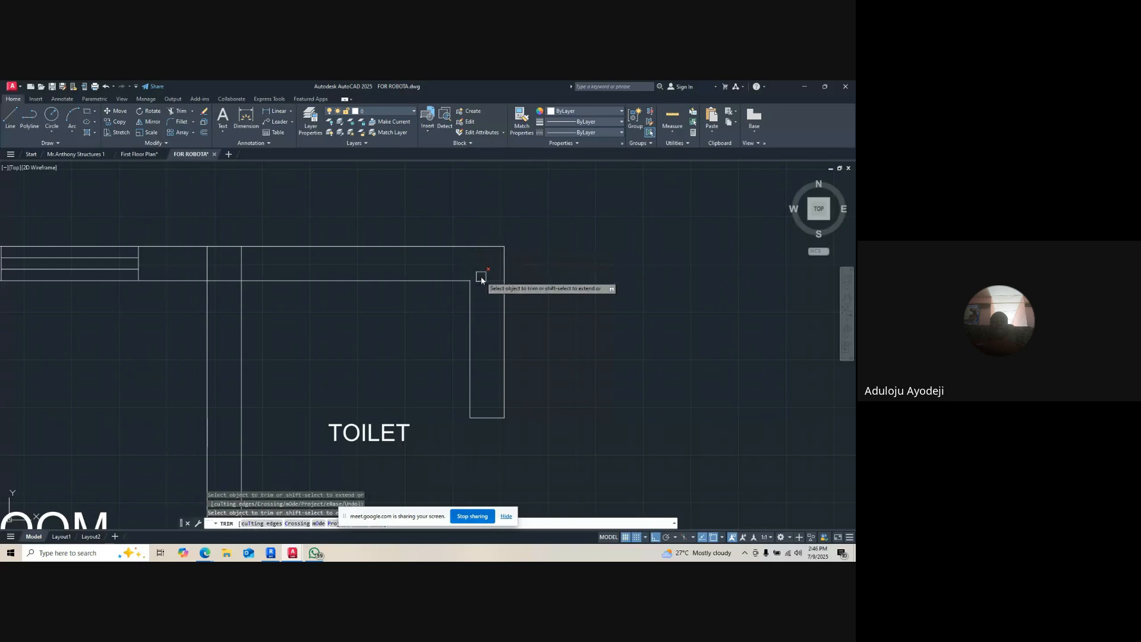
left_click(241, 265)
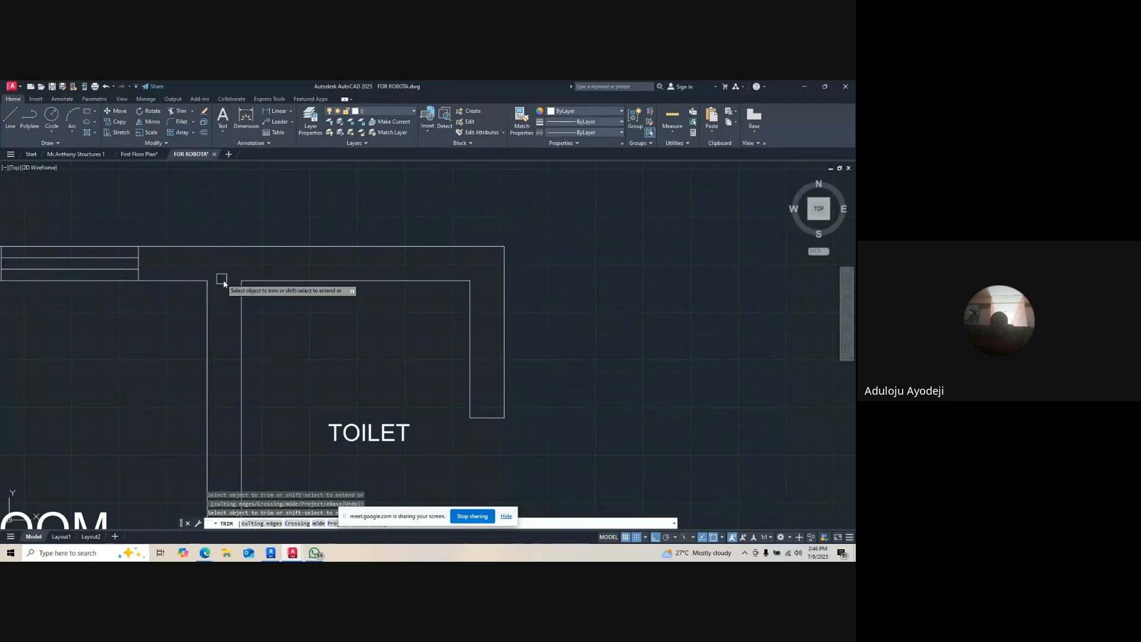
scroll(451, 261, "down", 4)
key("Escape")
key("Escape")
- Trim the wall lines crossing where the partition between the toilet and lobby meets the outer wall
key("Escape")
key("Return")
scroll(470, 414, "up", 2)
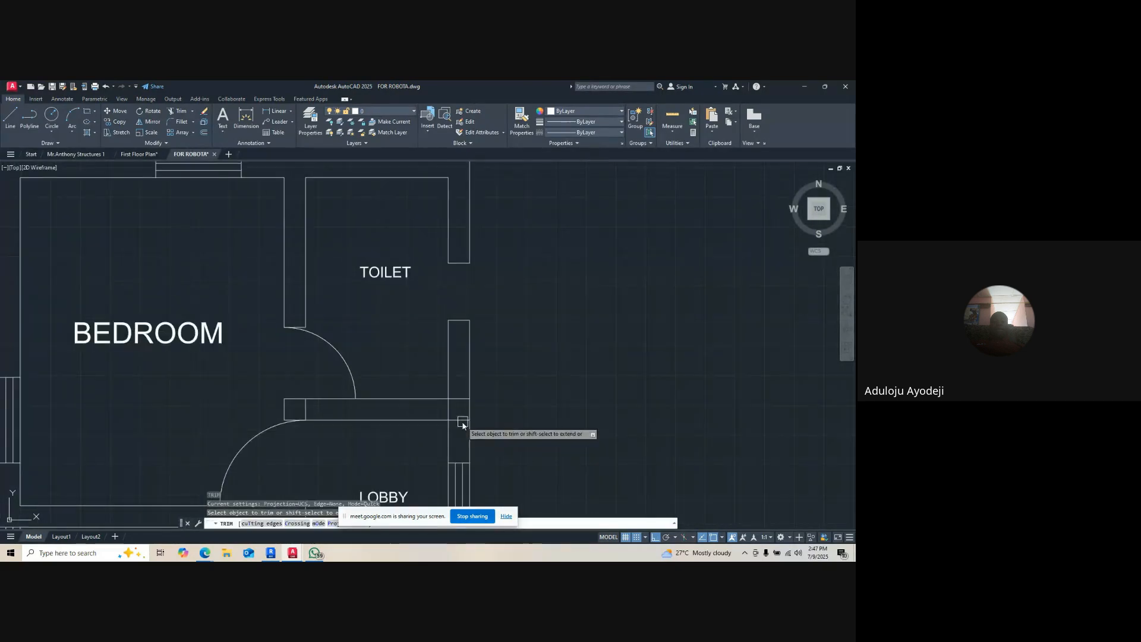
left_click(456, 419)
key("Escape")
key("Escape")
- Erase the short vertical line near the bedroom end of the partition between the toilet and lobby
scroll(331, 418, "up", 2)
left_click(293, 403)
type("e")
key("Return")
key("Escape")
key("Escape")
scroll(481, 402, "down", 4)
- Draw a line along the inner wall face across the bedroom toilet's window opening and extend it to the opening's edge
type("l")
key("Return")
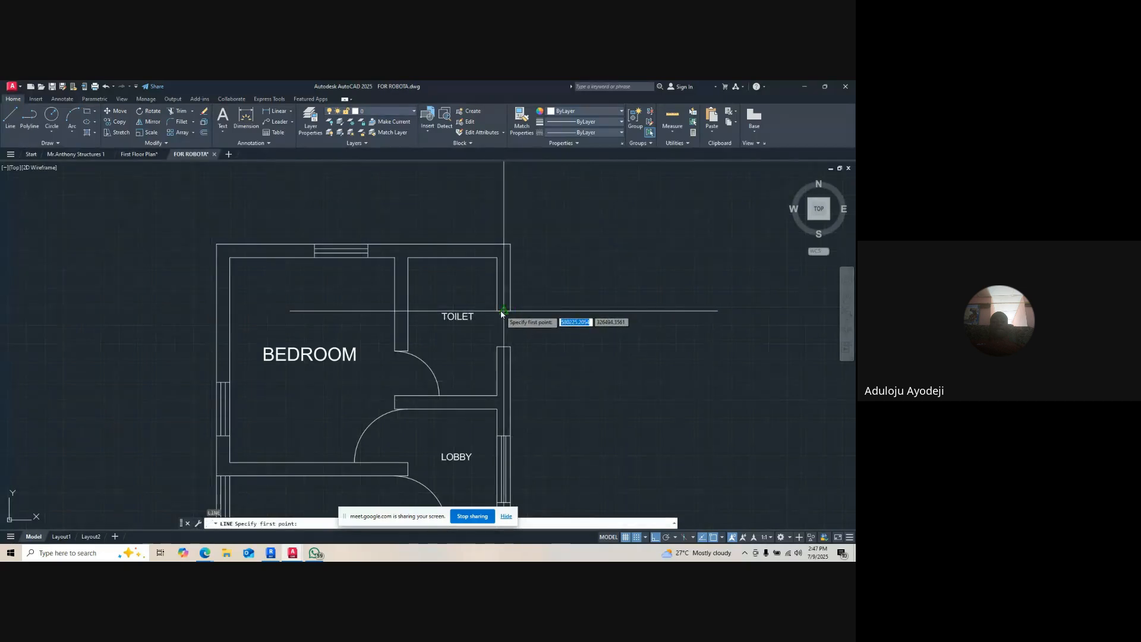
left_click(497, 312)
scroll(488, 329, "up", 5)
left_click(486, 344)
key("Escape")
key("Escape")
type("ex")
key("Return")
left_click(511, 337)
key("Escape")
- Offset the toilet window's inner face line by 230 to form the window's outer face line
type("o")
key("Return")
type("230")
key("Return")
left_click(509, 343)
left_click(543, 356)
key("Escape")
key("Escape")
- Offset the toilet window's face lines inward by 75 to create its two glazing lines
type("o")
key("Return")
type("75")
key("Return")
left_click(541, 346)
left_click(528, 327)
left_click(511, 313)
left_click(511, 316)
scroll(542, 316, "down", 5)
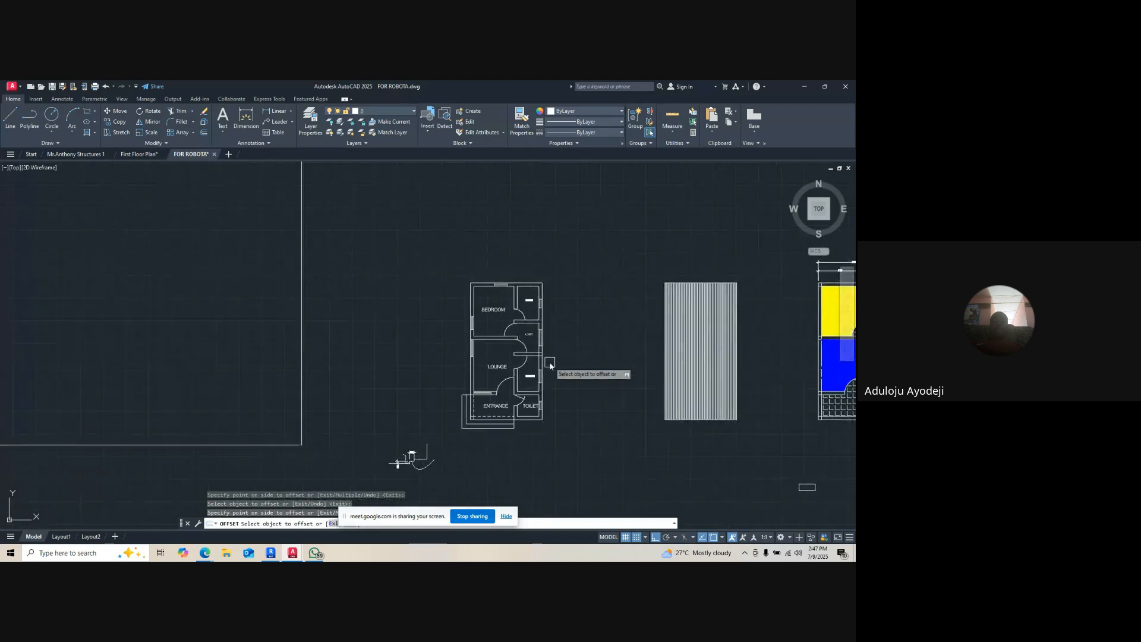
- Trim the wall lines crossing where the partition between the lobby and kitchen meets the outer wall
scroll(555, 372, "up", 6)
key("Escape")
key("Escape")
type("tr")
key("Return")
scroll(523, 339, "up", 4)
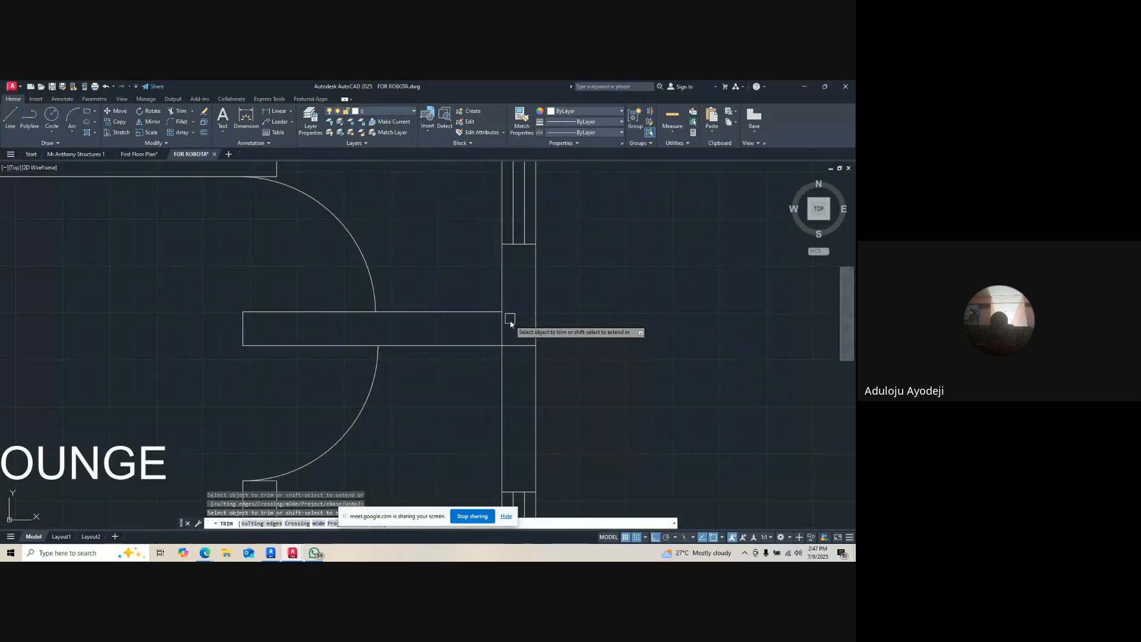
scroll(528, 351, "down", 4)
key("Escape")
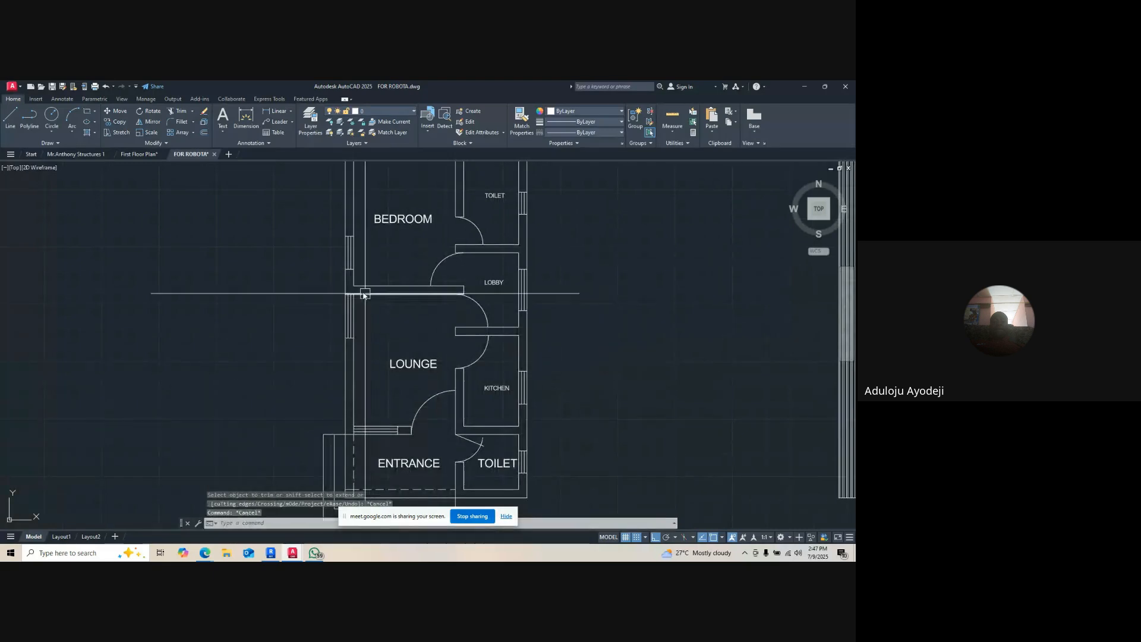
- Review the whole floor plan, checking walls, doors and windows from the entrance up to the bedroom
scroll(386, 286, "down", 5)
scroll(416, 297, "up", 7)
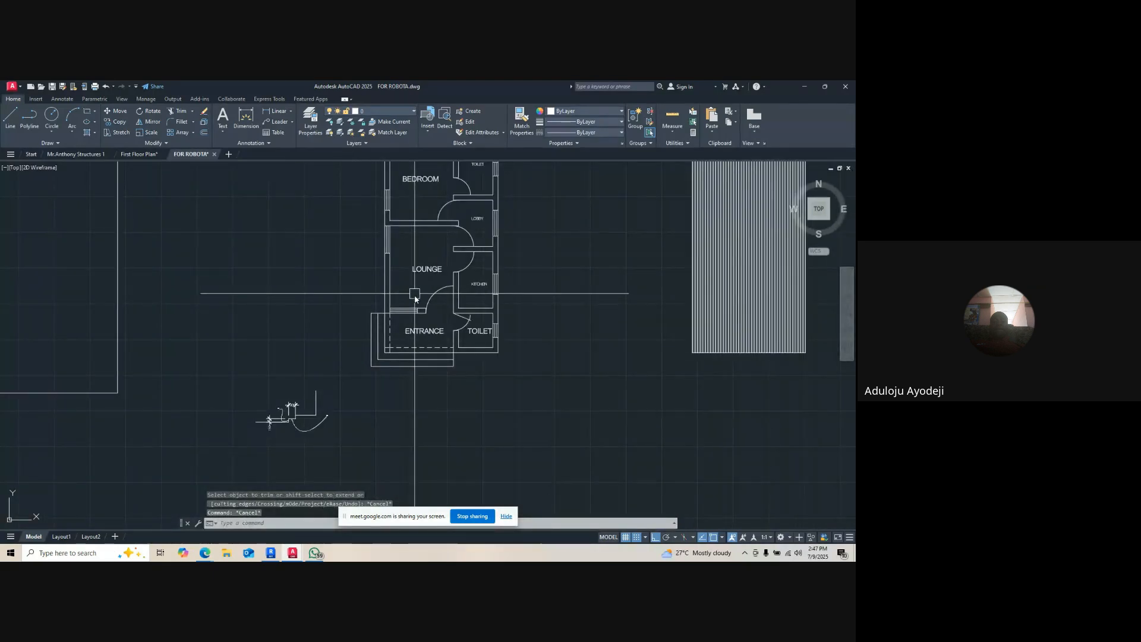
scroll(452, 390, "down", 5)
scroll(511, 309, "up", 4)
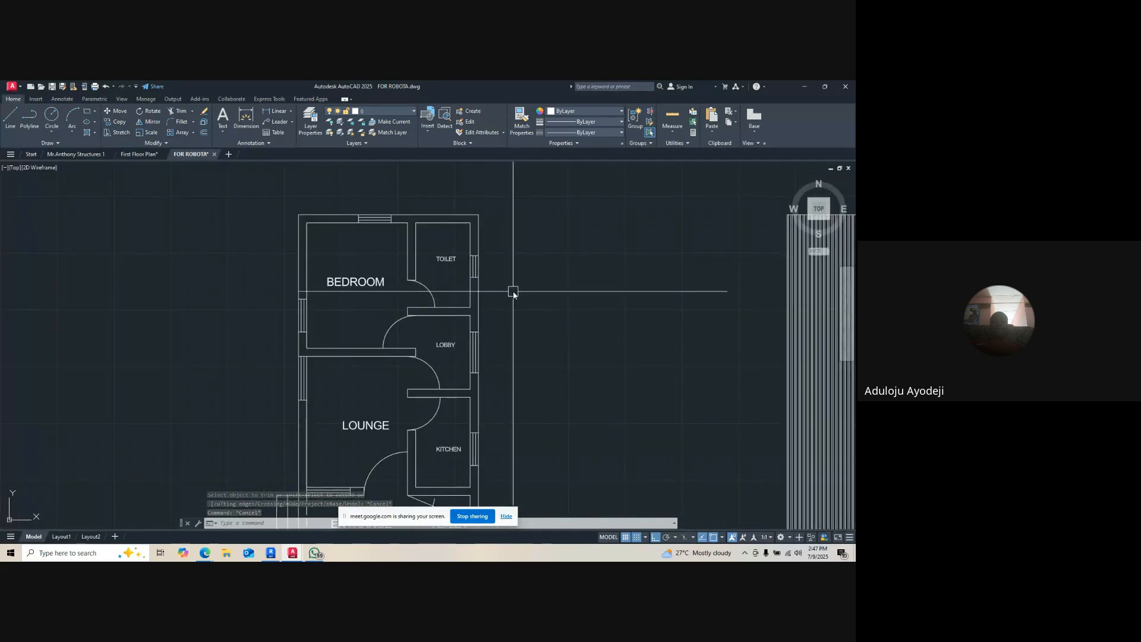
scroll(488, 219, "down", 4)
scroll(464, 238, "up", 5)
scroll(481, 250, "down", 4)
scroll(462, 265, "up", 5)
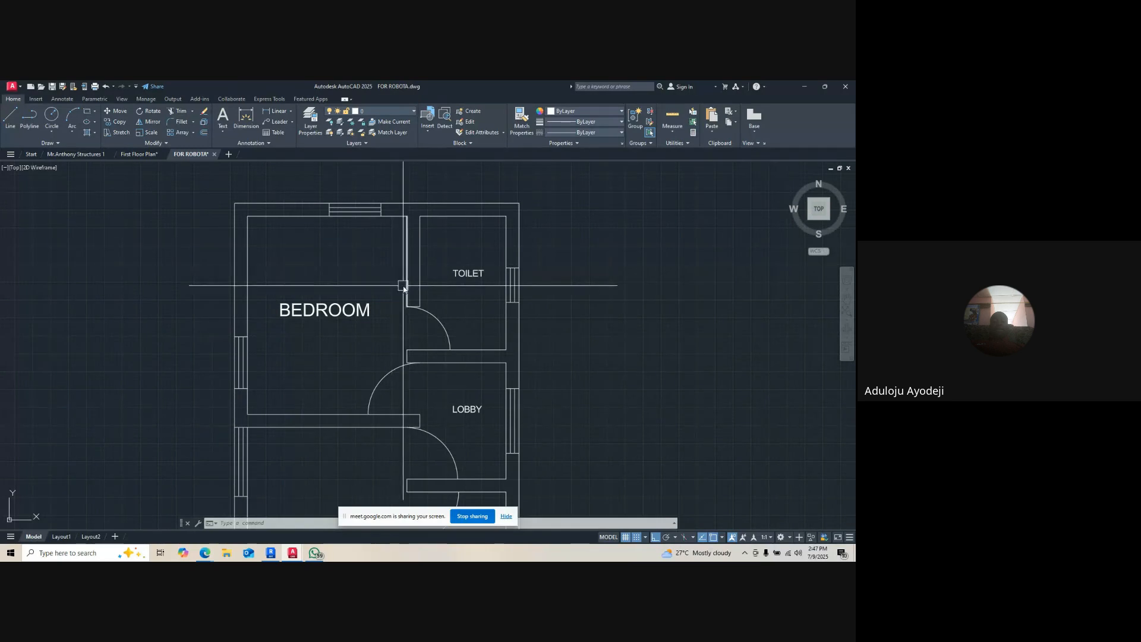
- Turn ortho off and draw the bedroom door's leaf as a slanted line from the bedroom–lounge partition's end to just past the swing arc
type("l")
key("Return")
scroll(398, 444, "up", 2)
left_click(400, 398)
scroll(349, 362, "up", 2)
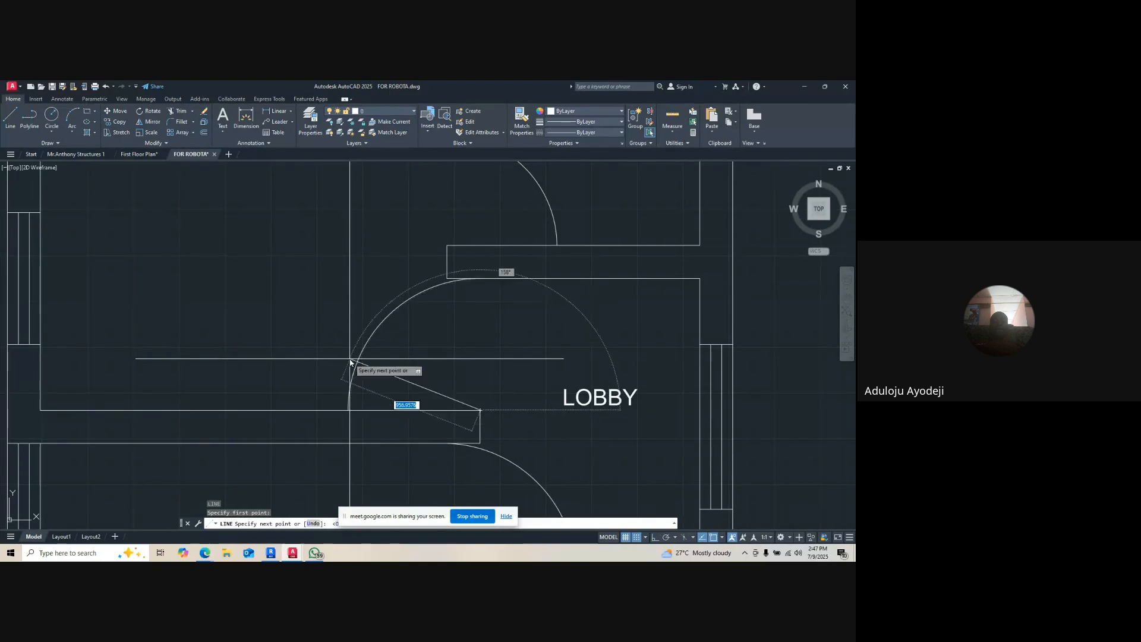
key("F8")
key("Escape")
- Shorten the bedroom door's swing arc so its free end stops just past the slanted leaf
left_click(350, 381)
left_click(348, 410)
left_click(350, 385)
key("Escape")
key("Escape")
- Draw the slanted leaf of the bedroom toilet's door from the partition corner and shorten its swing arc to just past the leaf
type("l")
key("Return")
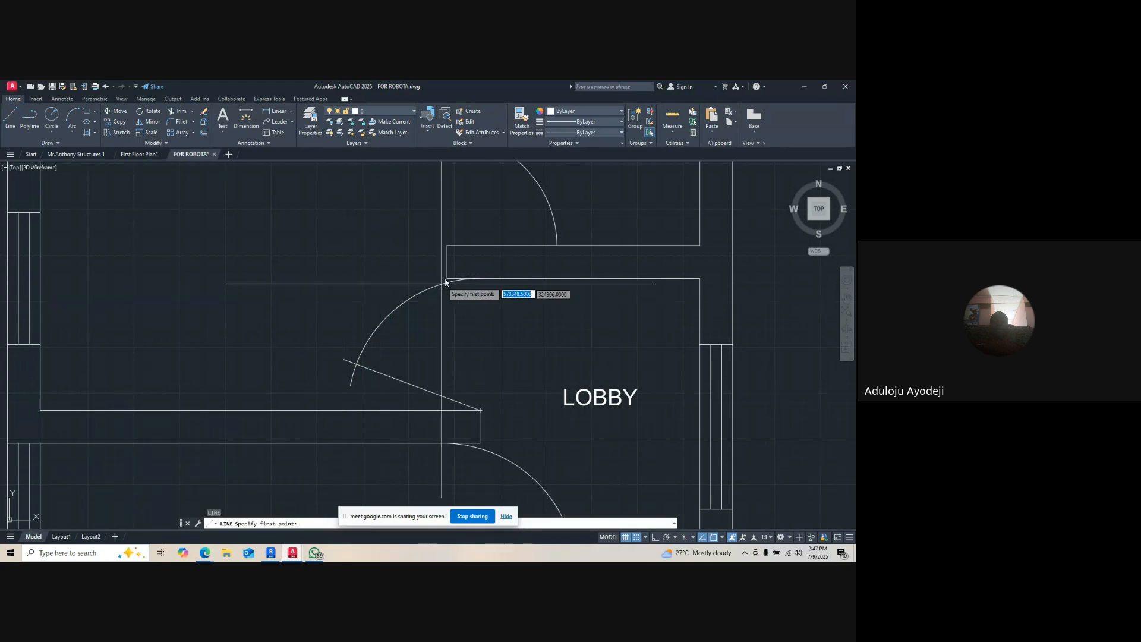
left_click(446, 245)
middle_click_drag(452, 261, 399, 292)
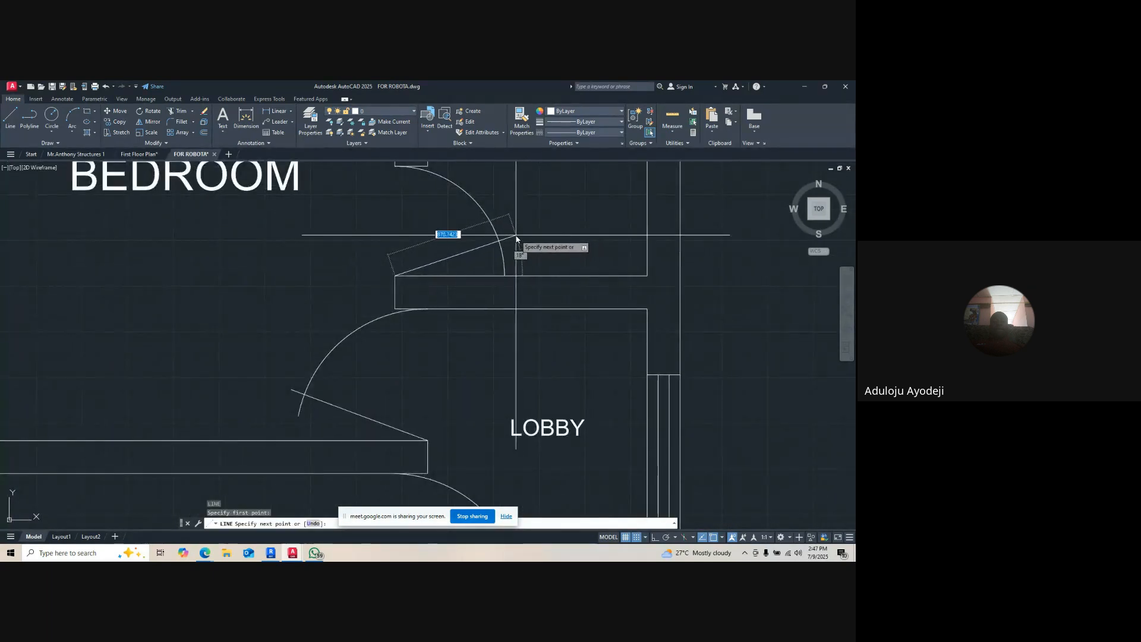
left_click(515, 237)
key("Escape")
left_click(502, 264)
left_click(505, 274)
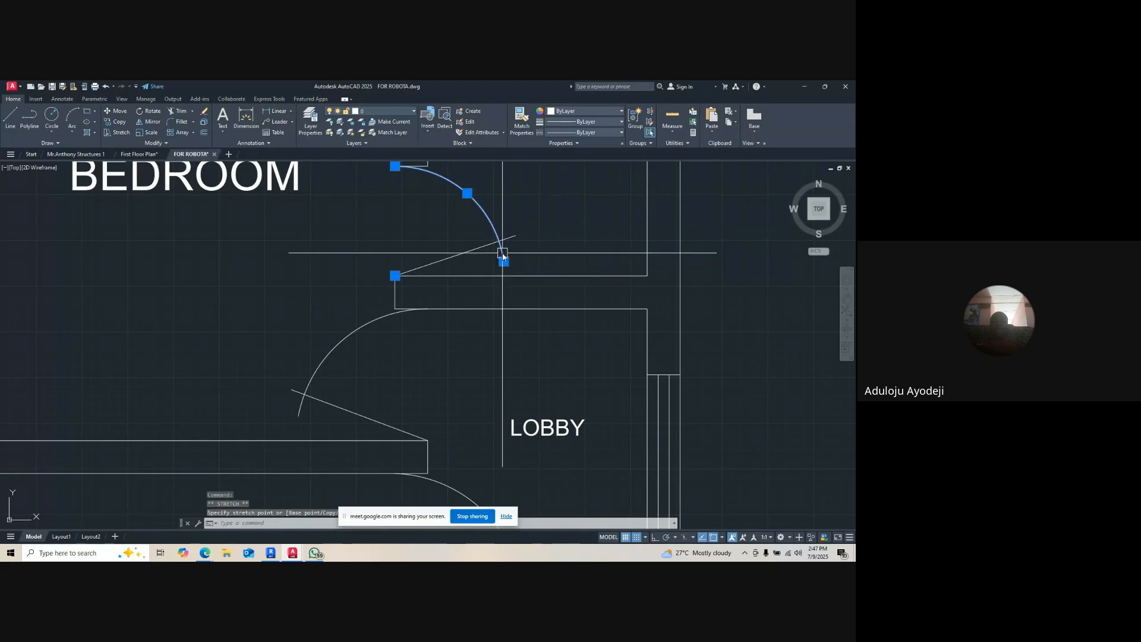
key("Escape")
key("Escape")
- Draw the slanted leaf of the door between lounge and lobby from the upper corner of the lobby–kitchen partition's end
scroll(483, 336, "down", 5)
key("Return")
scroll(493, 334, "up", 2)
left_click(465, 341)
scroll(503, 325, "up", 2)
left_click(530, 321)
key("Escape")
- Shorten the swing arc of the door between lounge and lobby to end just past its leaf
left_click(519, 326)
key("Escape")
left_click(525, 343)
left_click(524, 353)
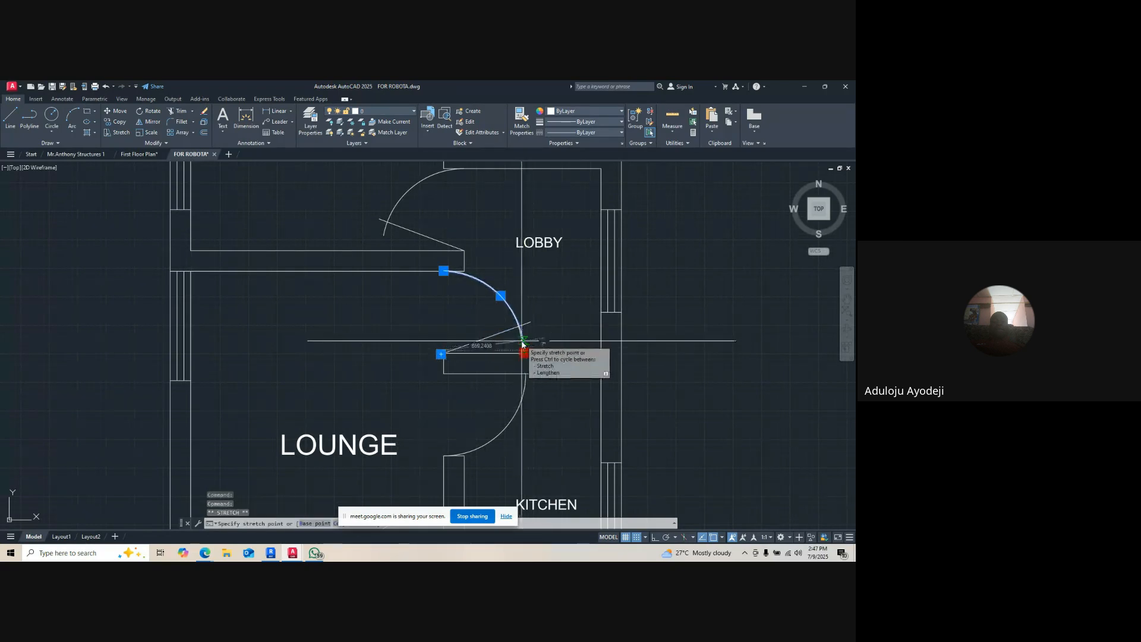
left_click(523, 341)
key("Escape")
key("Escape")
- Draw the kitchen door's slanted leaf from the partition's lower corner and shorten its swing arc to just past the leaf
key("Return")
left_click(443, 373)
left_click(531, 404)
key("Escape")
scroll(528, 392, "up", 2)
left_click(526, 385)
left_click(521, 377)
left_click(524, 363)
key("Escape")
key("Escape")
key("Escape")
scroll(495, 449, "down", 3)
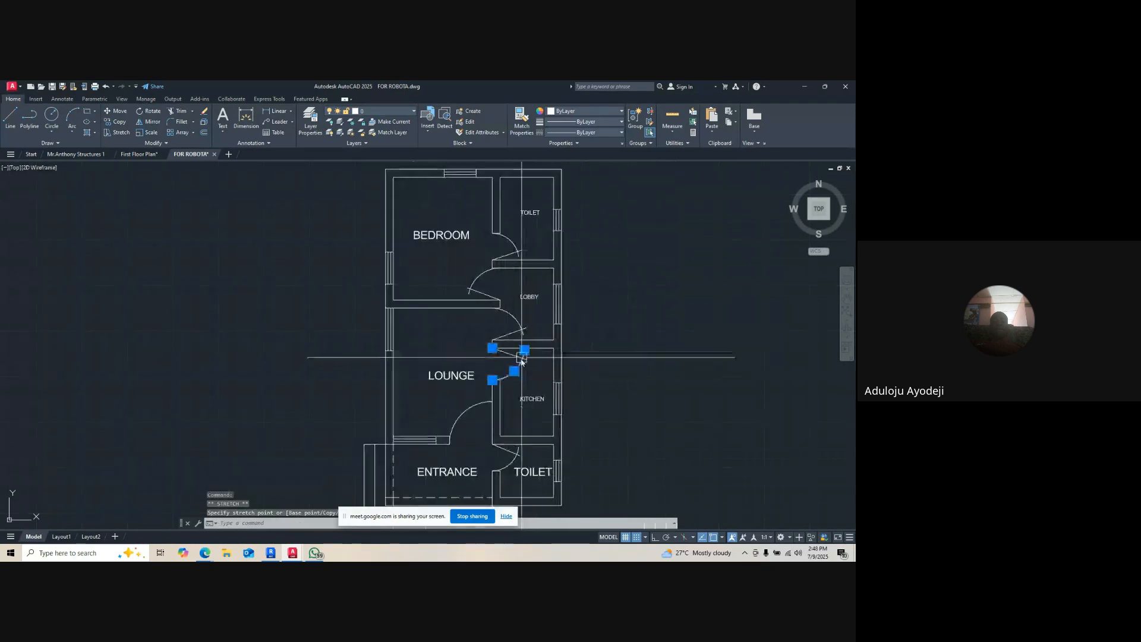
- Draw the slanted leaf of the door between entrance and lounge from the wall corner and shorten its swing arc to just past the leaf
key("l")
key("Return")
scroll(493, 444, "up", 2)
left_click(493, 444)
scroll(474, 400, "up", 2)
left_click(446, 370)
key("Escape")
left_click(484, 380)
left_click(480, 372)
left_click(492, 369)
scroll(473, 376, "down", 4)
key("Escape")
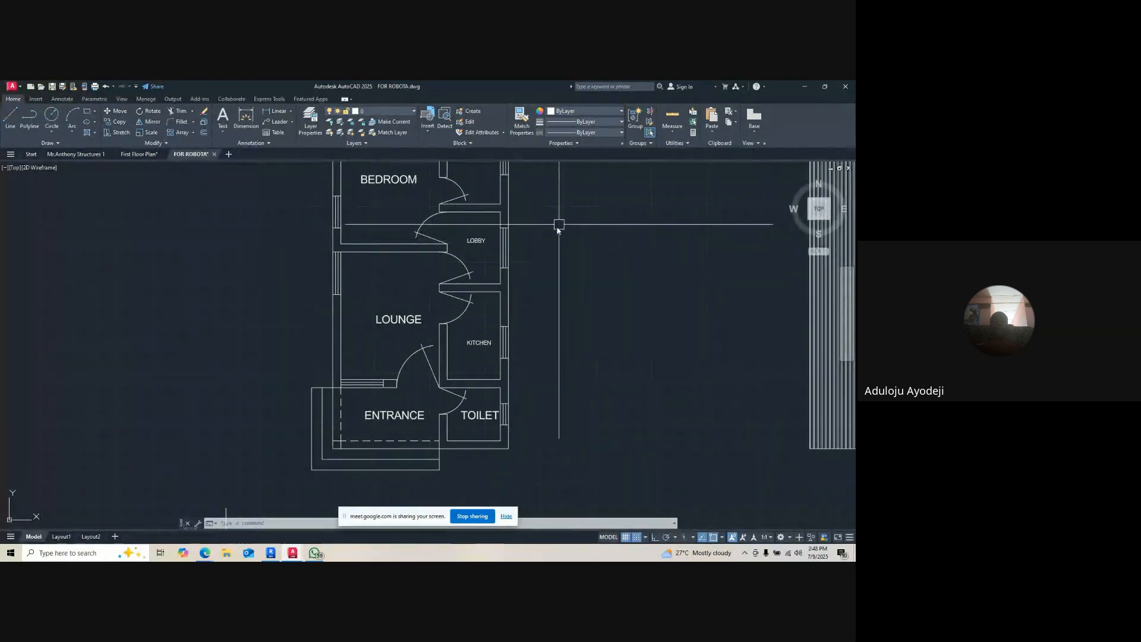
- Set the lineweight of the two long wall lines between the bedroom and lounge to 0.50 mm
scroll(438, 268, "up", 2)
key("Escape")
key("Escape")
left_click(348, 201)
left_click(324, 285)
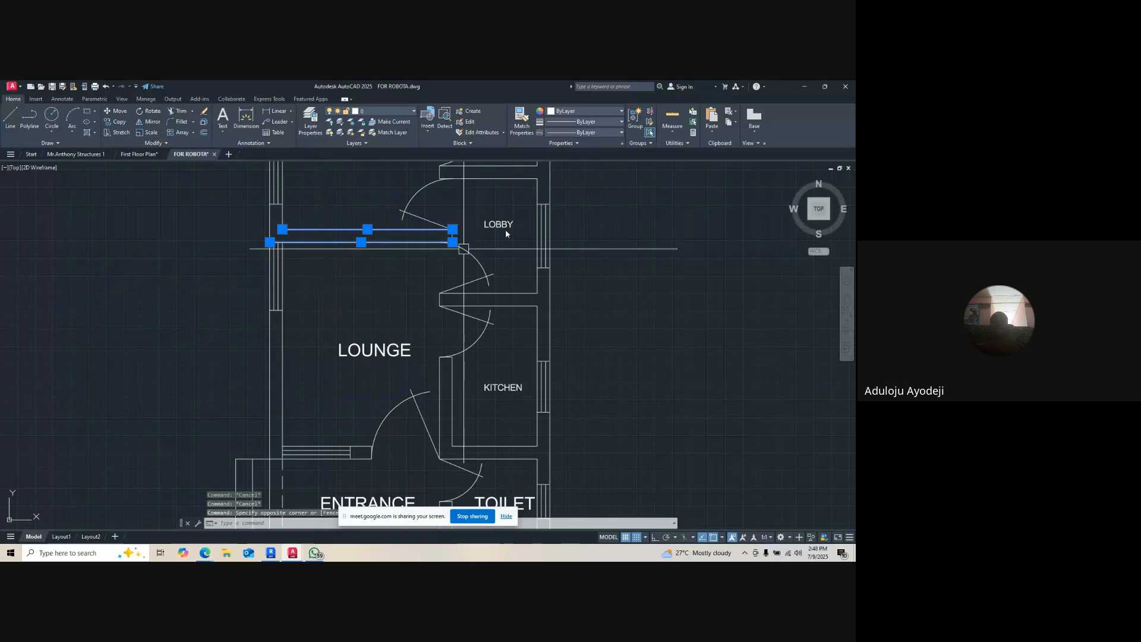
left_click(605, 111)
left_click(604, 120)
left_click(606, 121)
left_click(606, 125)
left_click(607, 123)
scroll(583, 220, "down", 3)
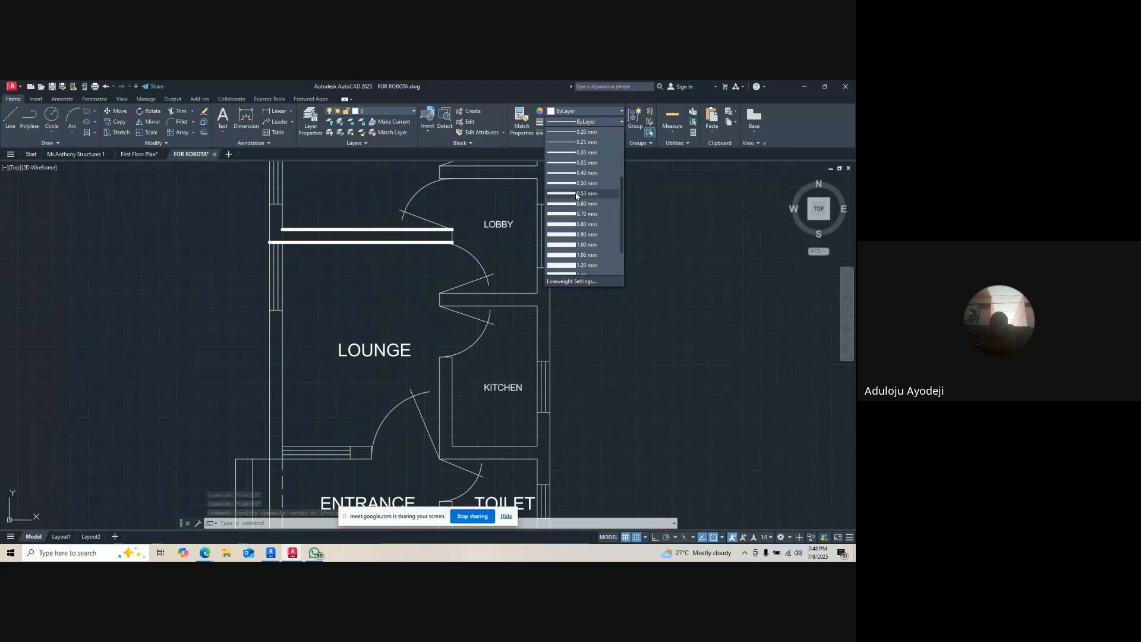
left_click(581, 183)
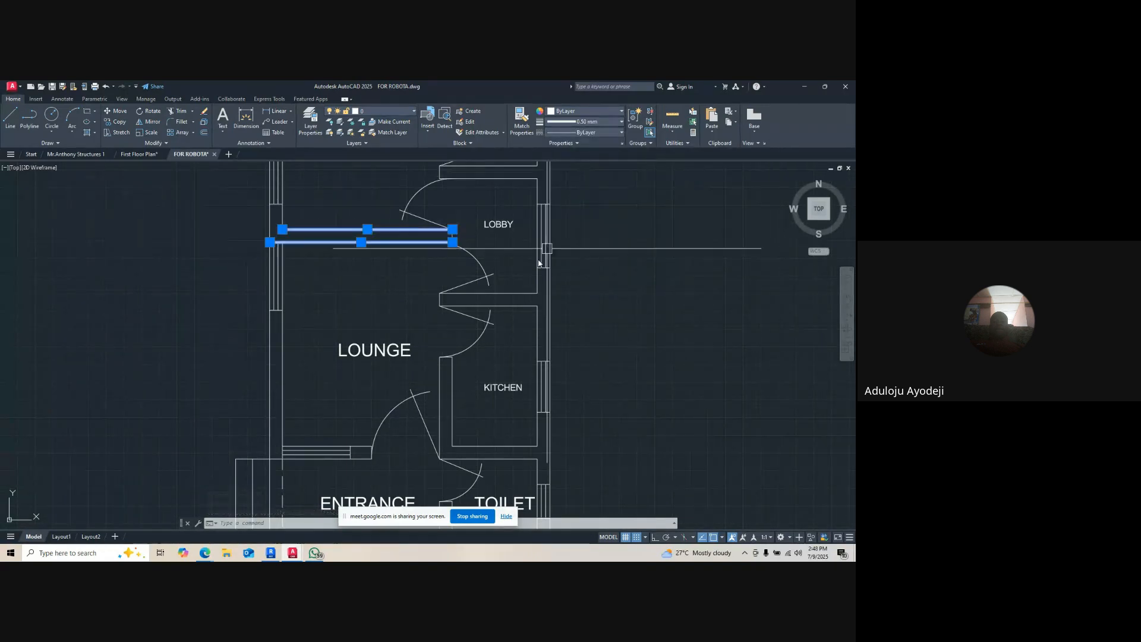
- Change the lineweight of the two bedroom–lounge wall lines to 0.40 mm
left_click(591, 121)
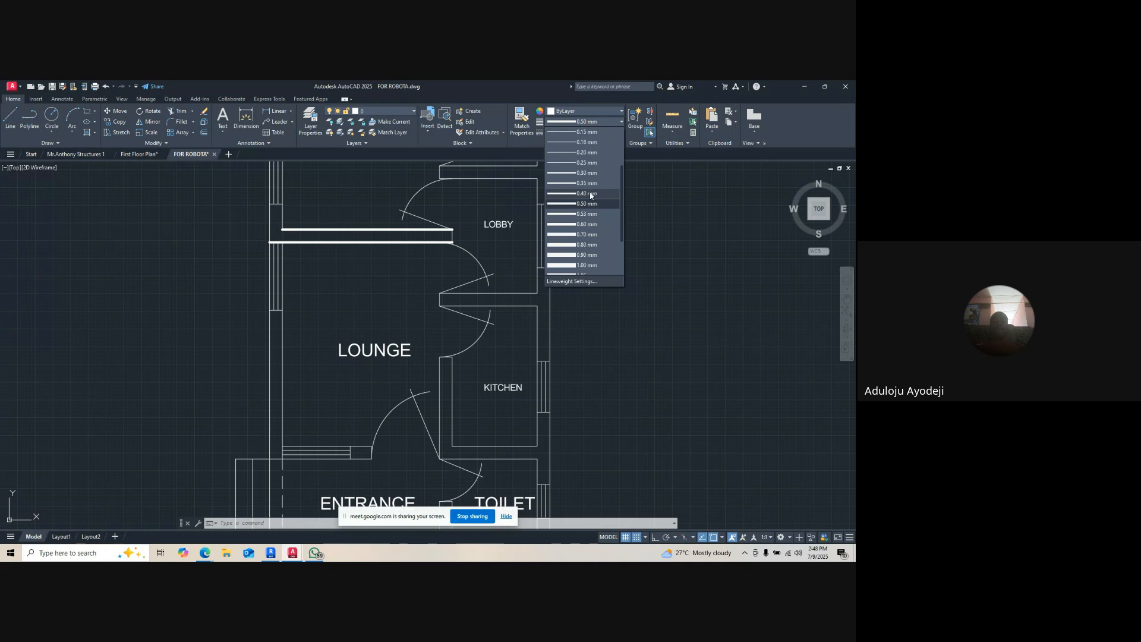
left_click(586, 195)
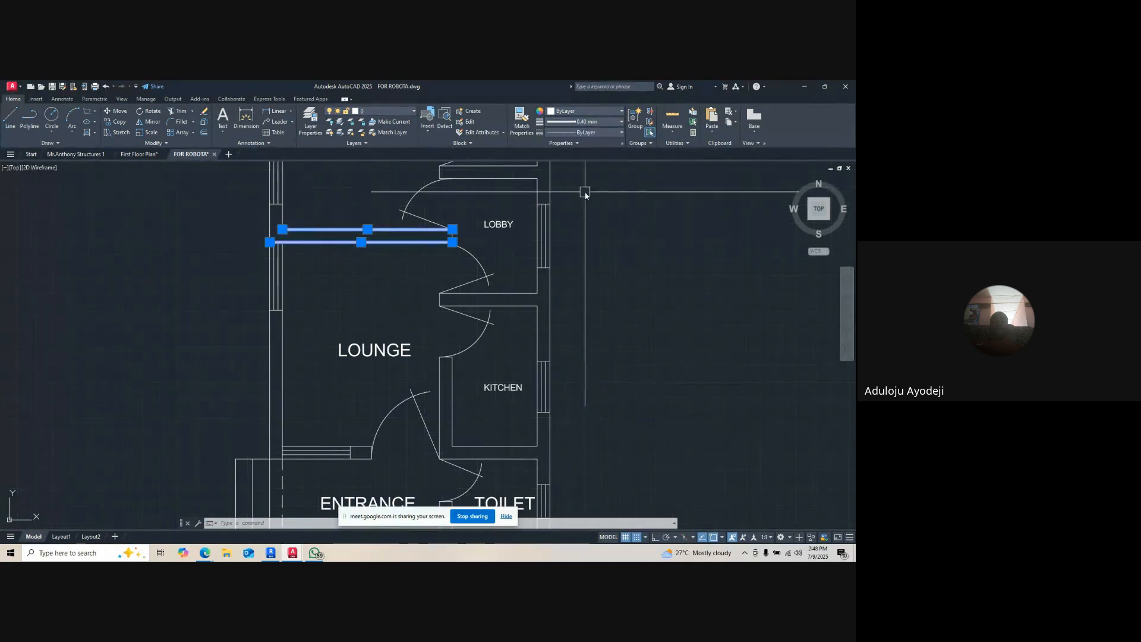
scroll(396, 249, "up", 5)
scroll(438, 313, "down", 8)
key("Escape")
scroll(445, 305, "up", 5)
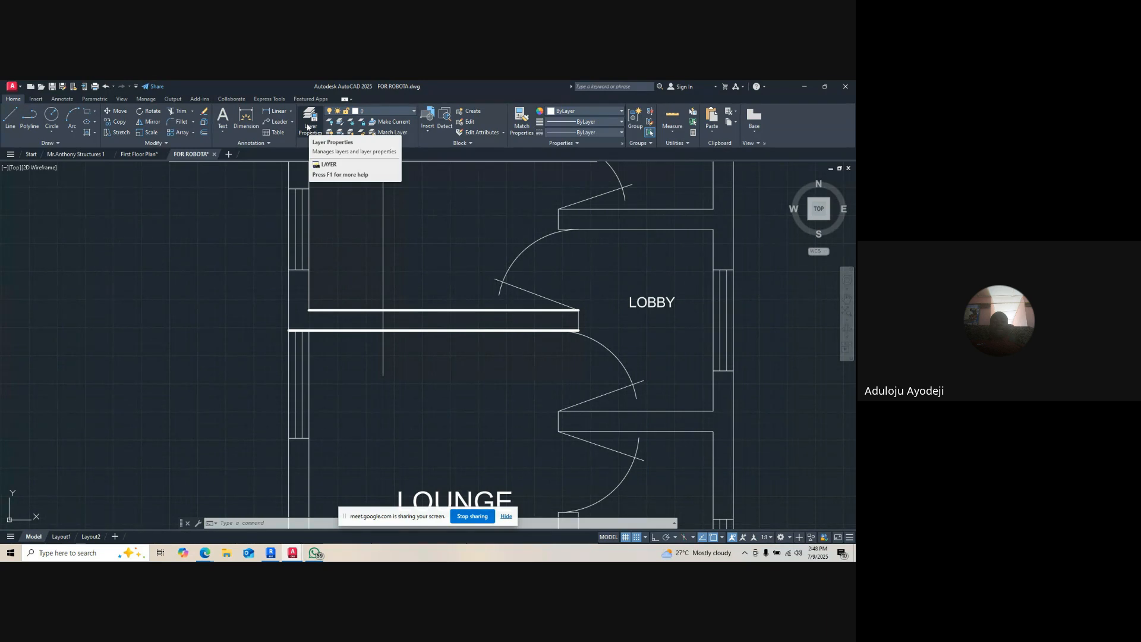
scroll(449, 305, "down", 2)
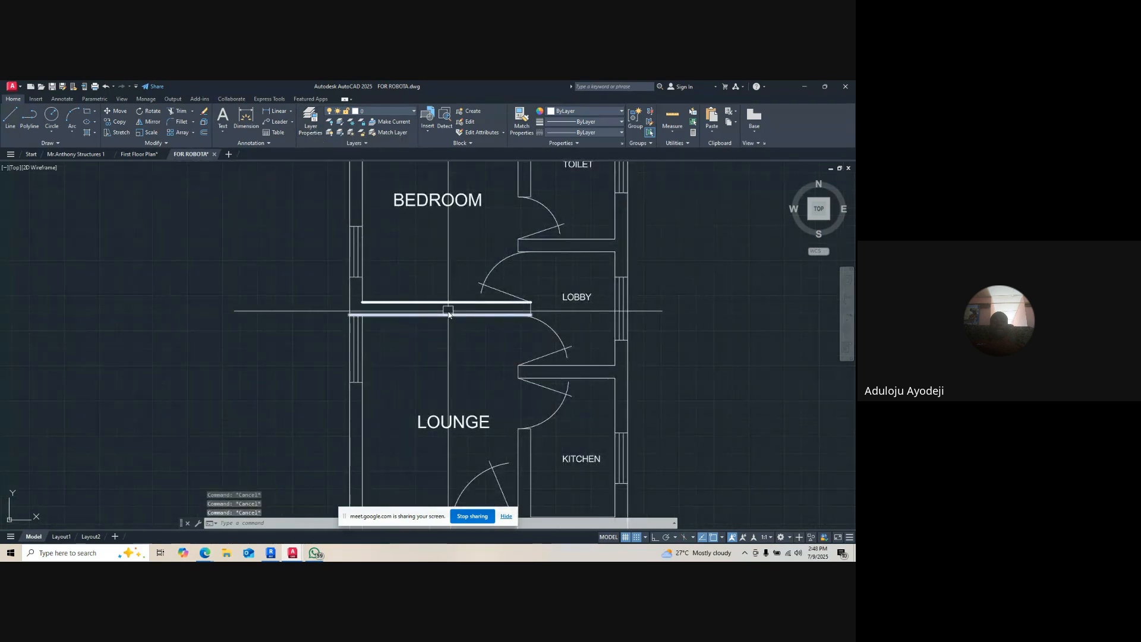
- Match the thick bedroom–lounge wall line's properties onto the partition's end and the outer wall piece below the bedroom's side window
type("a")
key("Return")
left_click(505, 302)
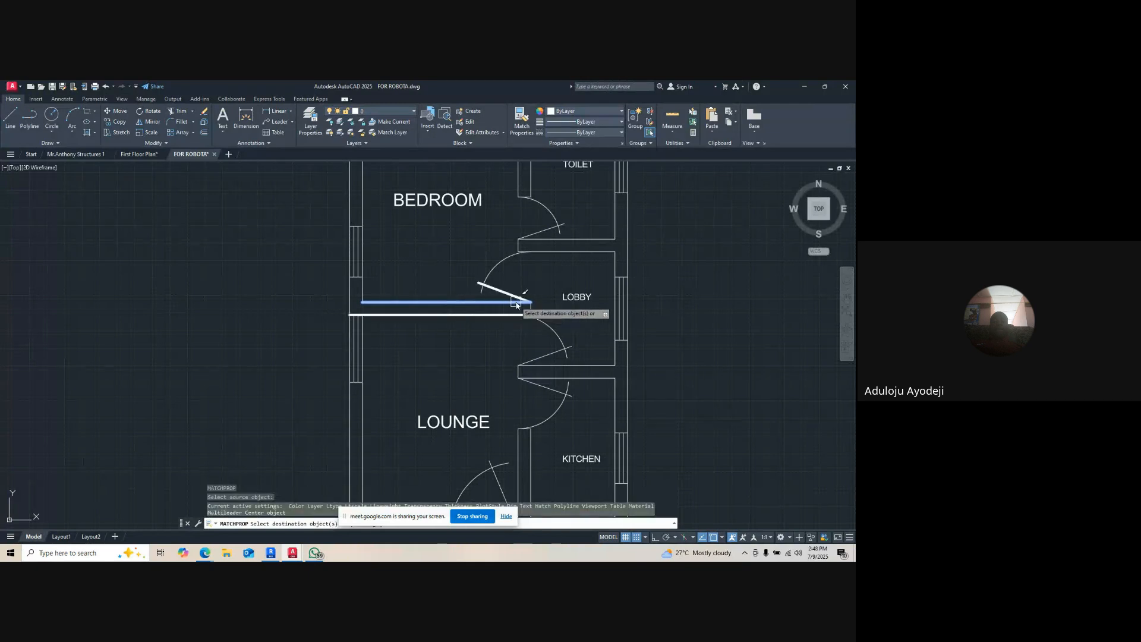
left_click(519, 274)
left_click(537, 318)
left_click(335, 262)
left_click(373, 322)
scroll(375, 334, "down", 2)
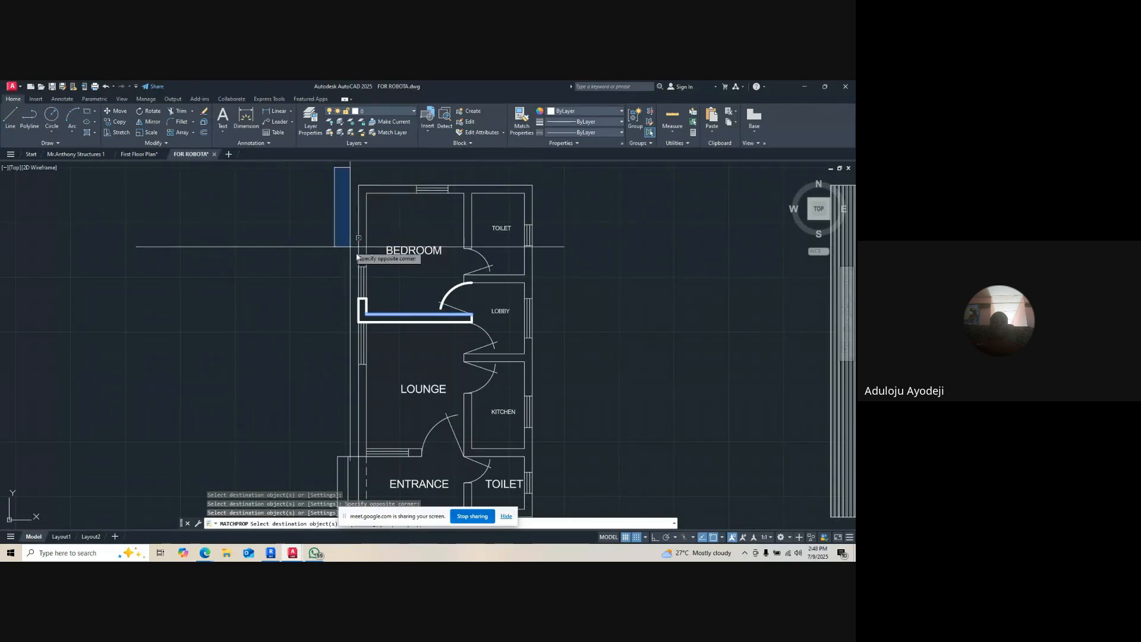
- Match the thick line properties onto the bedroom's outer side wall, top wall up to the window, and partition beside the toilet
left_click(377, 273)
scroll(381, 276, "down", 4)
scroll(394, 229, "up", 4)
left_click(387, 235)
left_click(367, 281)
left_click(372, 237)
left_click(399, 286)
left_click(420, 235)
left_click(455, 323)
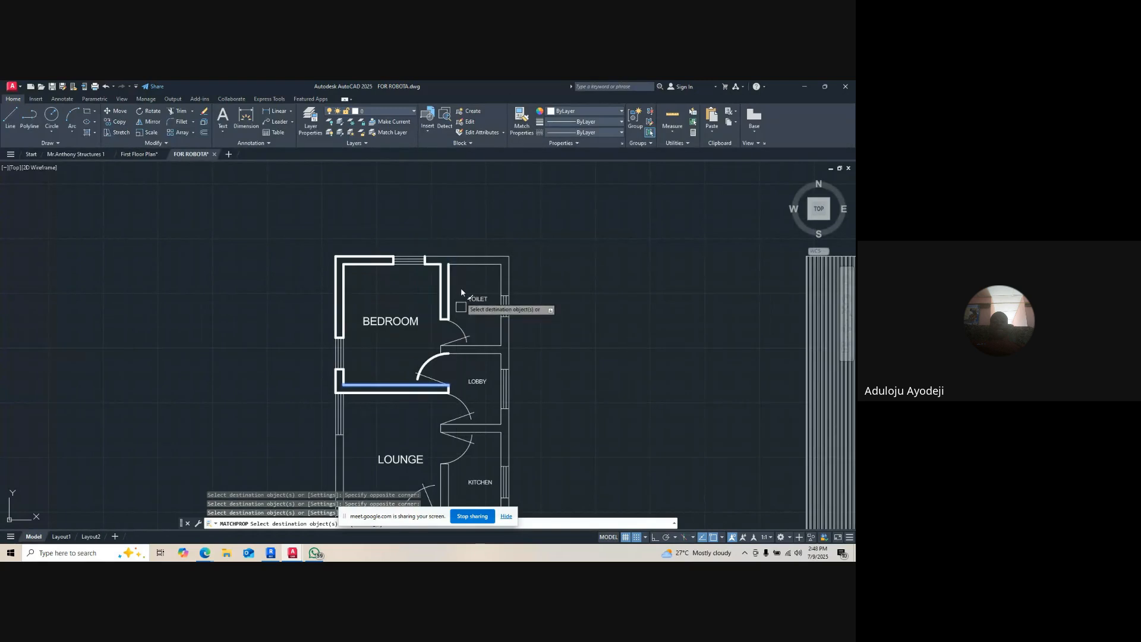
- Match the thick line properties onto the toilet's top wall and the outer side wall down to the lobby window
scroll(464, 255, "up", 2)
left_click(487, 234)
left_click(476, 278)
left_click(511, 233)
left_click(569, 357)
scroll(572, 248, "down", 2)
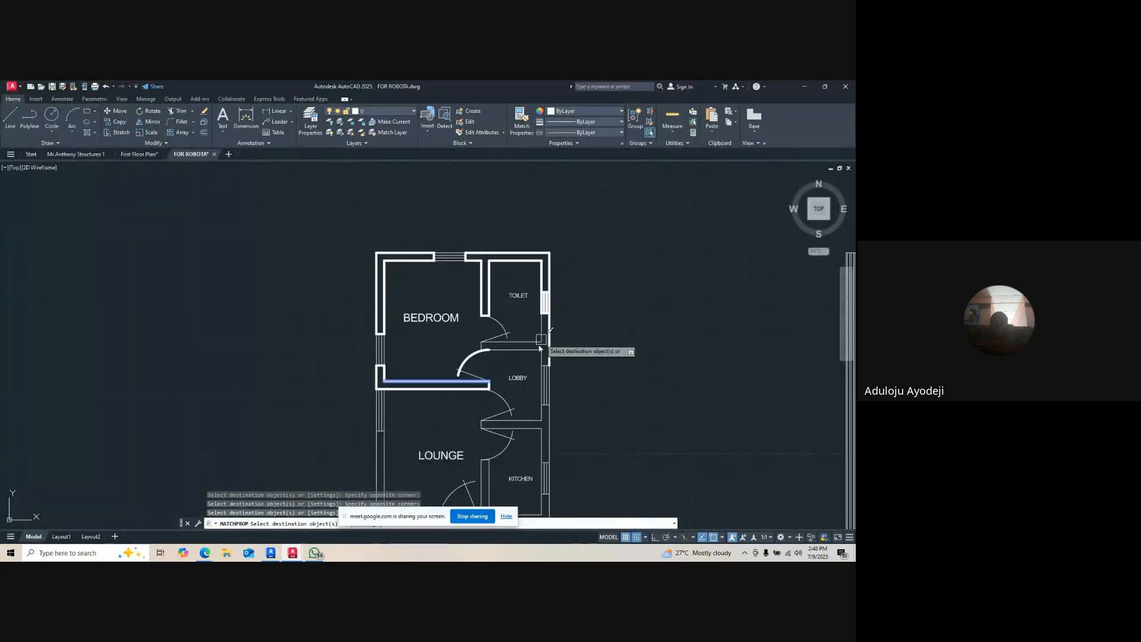
- Match the thick line properties onto the toilet–lobby partition and the outer wall piece above the lobby window
scroll(518, 366, "up", 2)
left_click(599, 311)
left_click(542, 349)
scroll(492, 345, "up", 2)
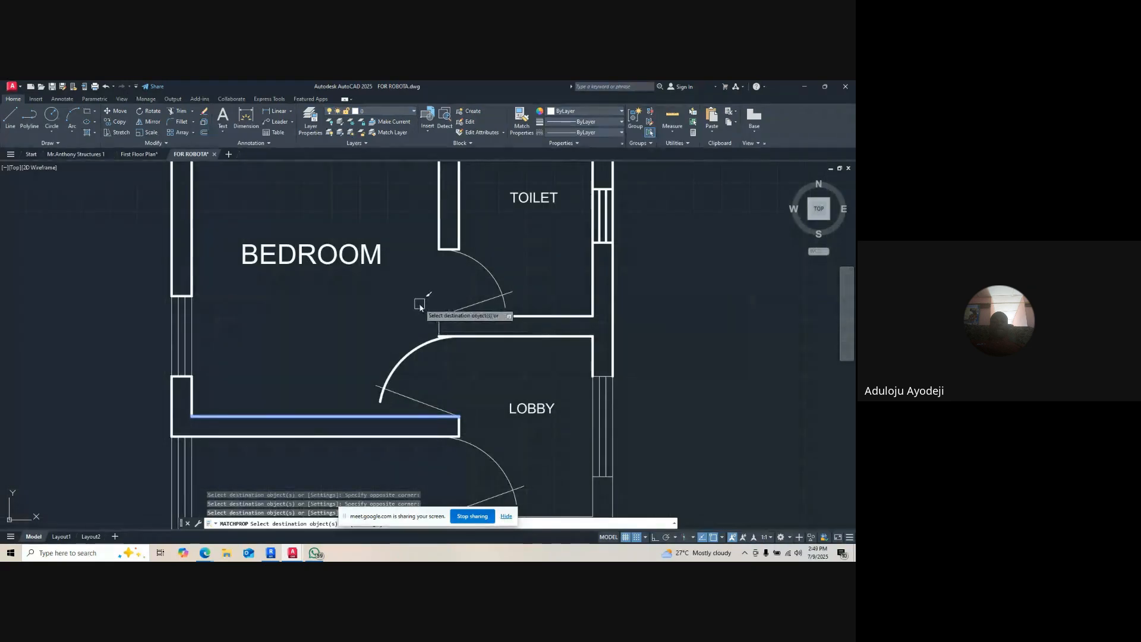
- Match the thick line properties onto the lobby–kitchen partition and the outer wall piece between the lobby and kitchen windows
scroll(513, 321, "down", 3)
left_click(537, 377)
left_click(559, 463)
scroll(559, 463, "up", 2)
left_click(469, 395)
left_click(609, 410)
scroll(602, 383, "down", 3)
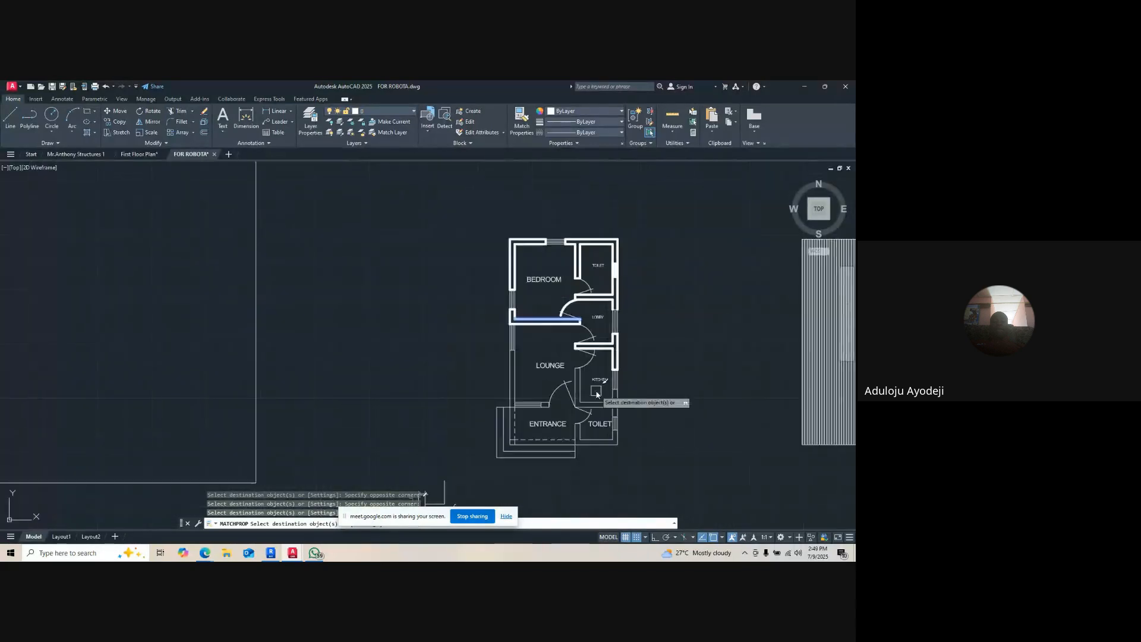
- Match the thick line properties onto the lounge–kitchen partition, the kitchen–toilet wall, and the outer wall piece between their windows
scroll(601, 383, "up", 2)
left_click(546, 429)
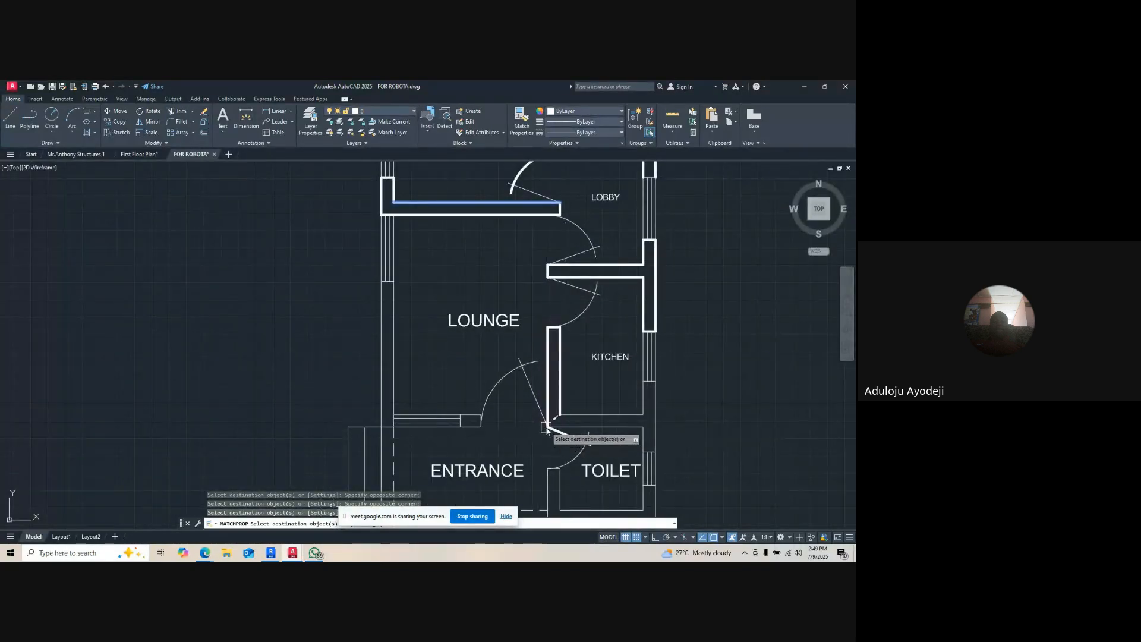
left_click(513, 401)
left_click(675, 433)
left_click(632, 375)
left_click(676, 461)
- Match the thick line properties onto the walls of the toilet beside the entrance, up to its window
scroll(666, 463, "down", 2)
middle_click_drag(621, 481, 604, 358)
scroll(608, 359, "up", 3)
scroll(572, 325, "up", 1)
left_click(547, 240)
left_click(631, 426)
scroll(636, 416, "down", 4)
scroll(673, 410, "up", 2)
left_click(673, 409)
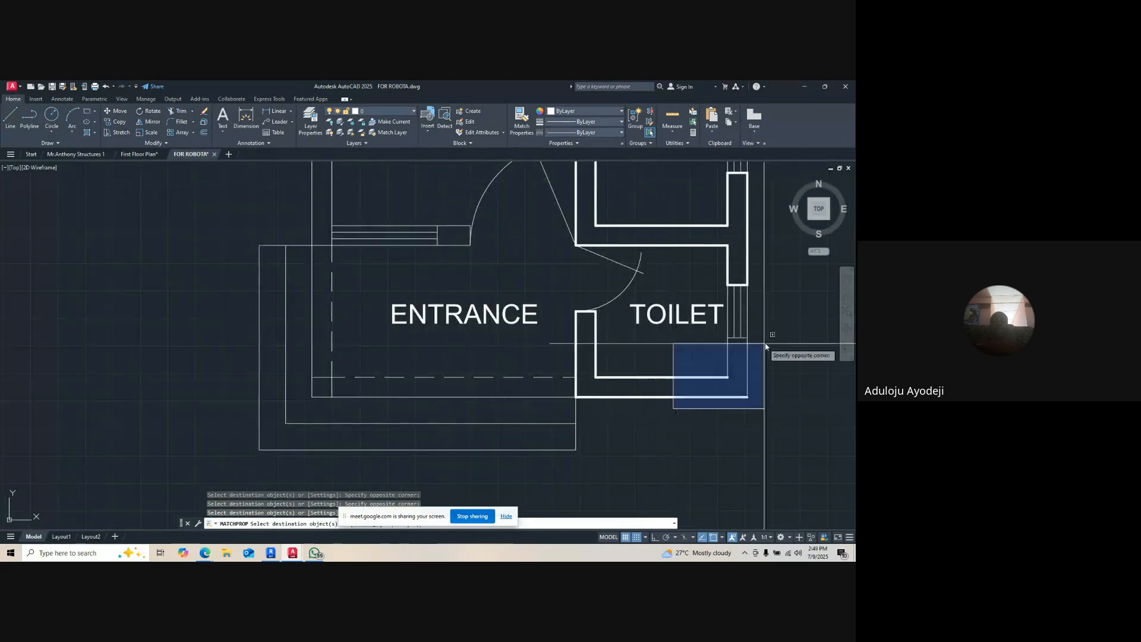
left_click(771, 324)
- Match the thick line properties onto the short wall pier beside the entrance door and the lounge's outer side wall
scroll(493, 350, "down", 3)
scroll(496, 339, "up", 3)
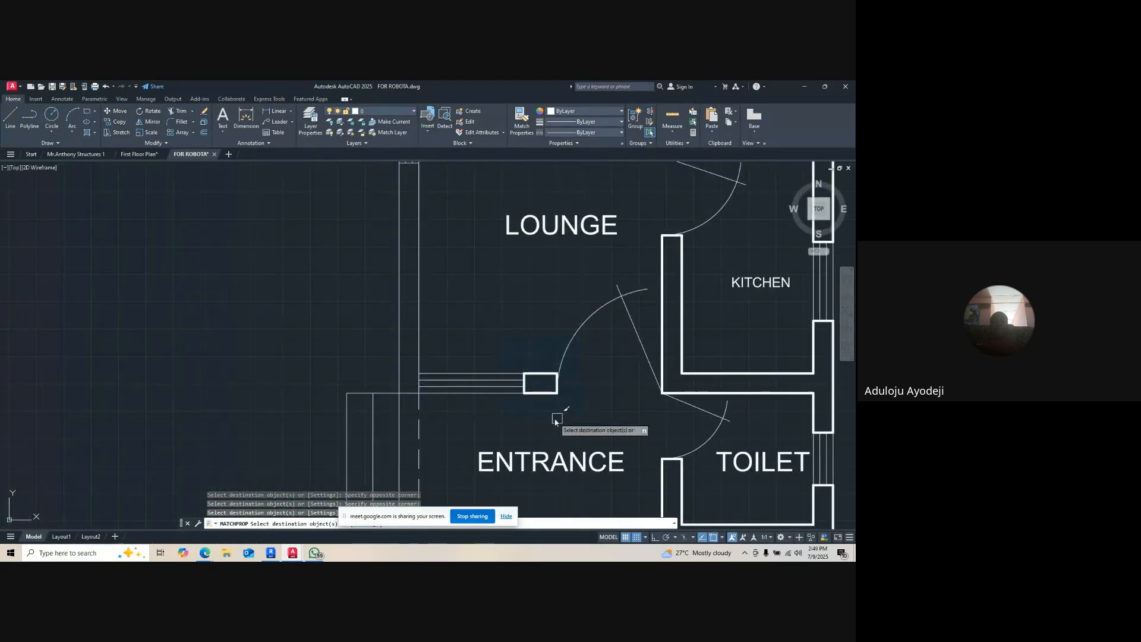
scroll(535, 410, "down", 1)
left_click(436, 262)
left_click(497, 409)
scroll(463, 416, "down", 4)
scroll(422, 297, "up", 3)
key("Escape")
key("Escape")
key("Escape")
- Match the bedroom door leaf's thin line properties onto the thick bedroom door swing arc
scroll(427, 303, "up", 5)
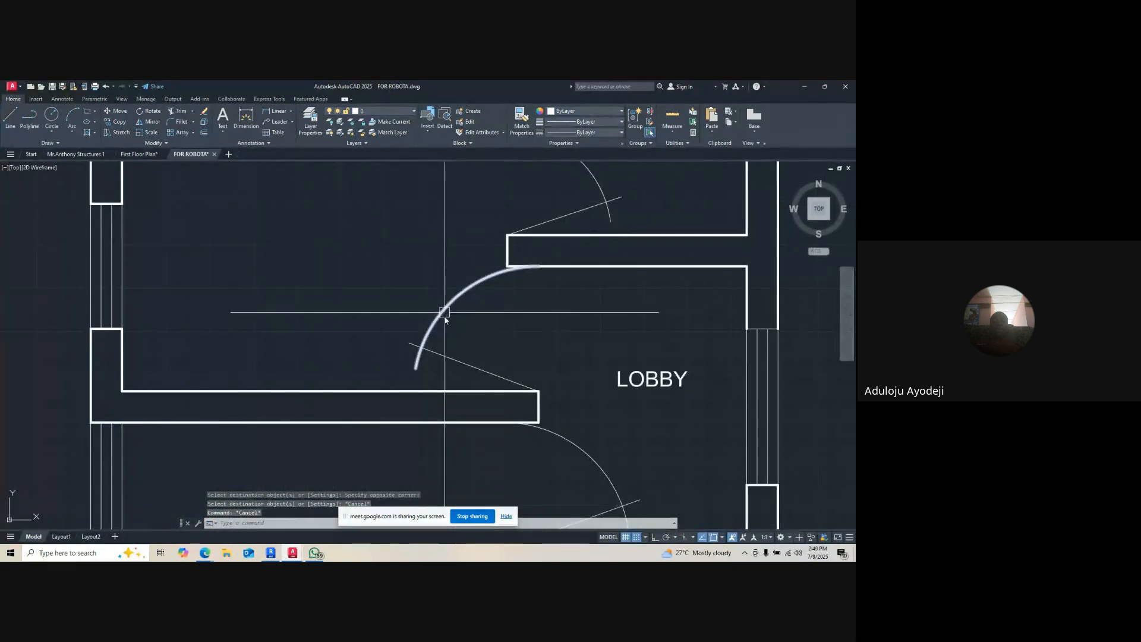
type("ma")
key("Return")
left_click(457, 359)
left_click(436, 297)
left_click(427, 329)
- Match the thin door leaf's line properties onto the thickened window lines of the toilet beside the bedroom
scroll(529, 187, "down", 2)
scroll(594, 219, "down", 4)
scroll(609, 257, "up", 5)
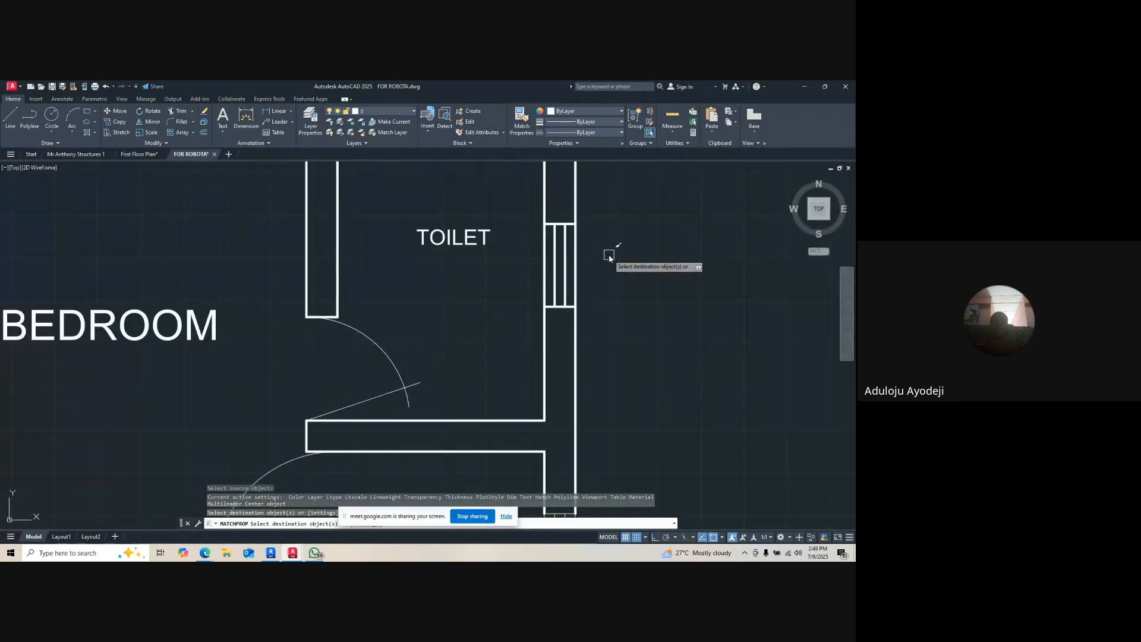
scroll(516, 271, "down", 4)
scroll(591, 350, "up", 5)
key("Escape")
key("Escape")
- Match the thick outer wall line's properties onto the wall end line at the top of the lobby window
type("m")
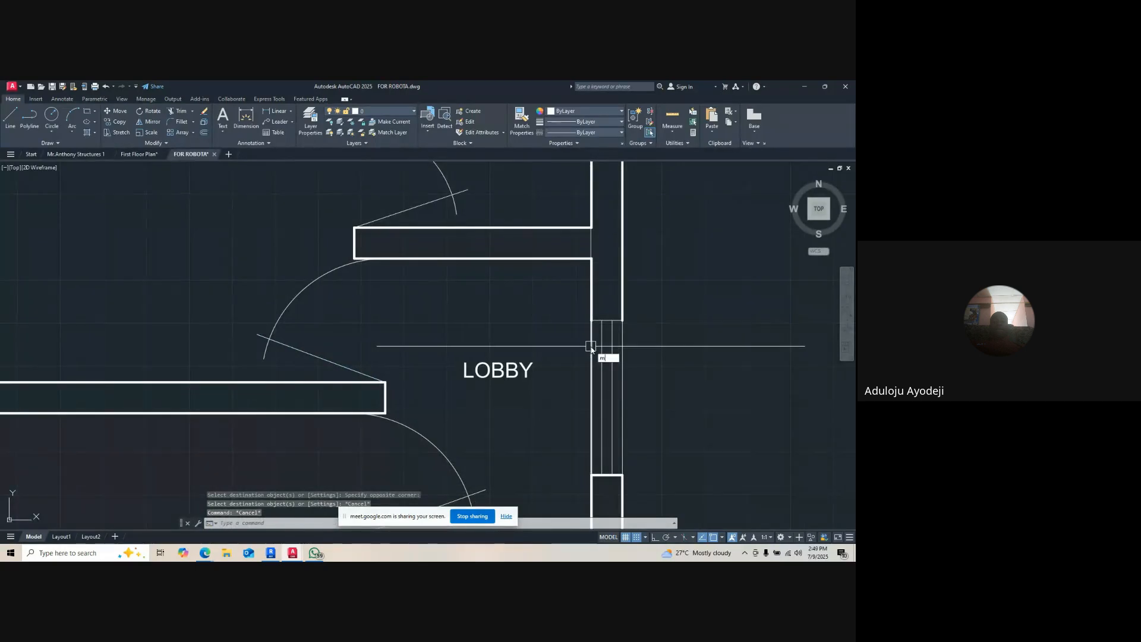
type("a")
key("Return")
left_click(622, 300)
key("Escape")
key("Escape")
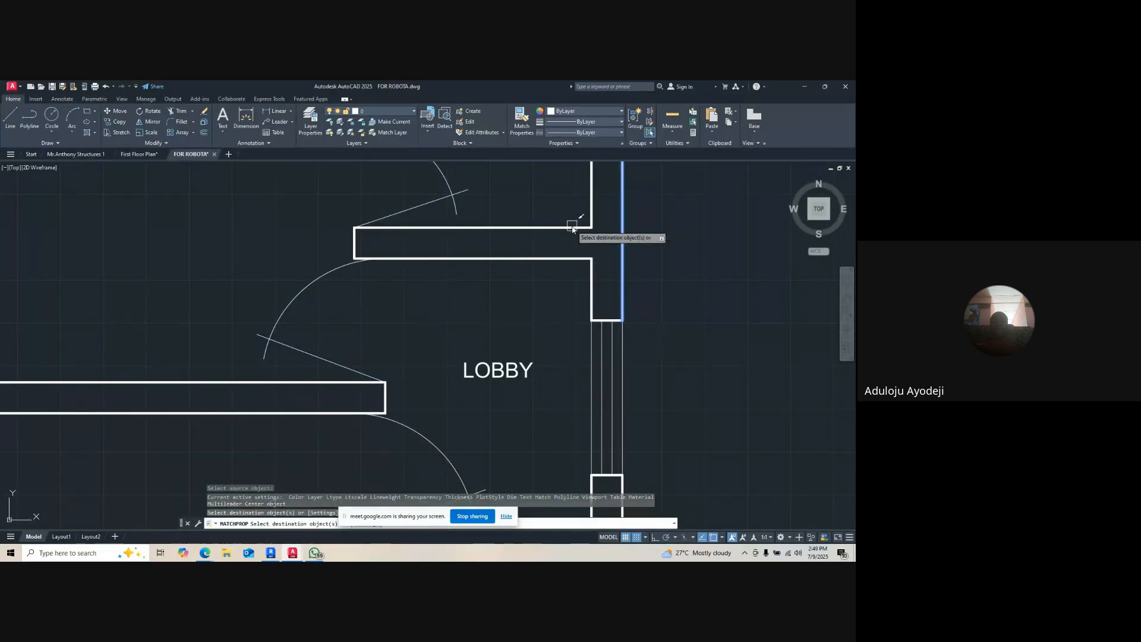
- Examine the whole floor plan for walls, windows and door swings that still have the wrong line thickness
scroll(606, 279, "down", 4)
scroll(605, 265, "up", 3)
scroll(599, 367, "up", 3)
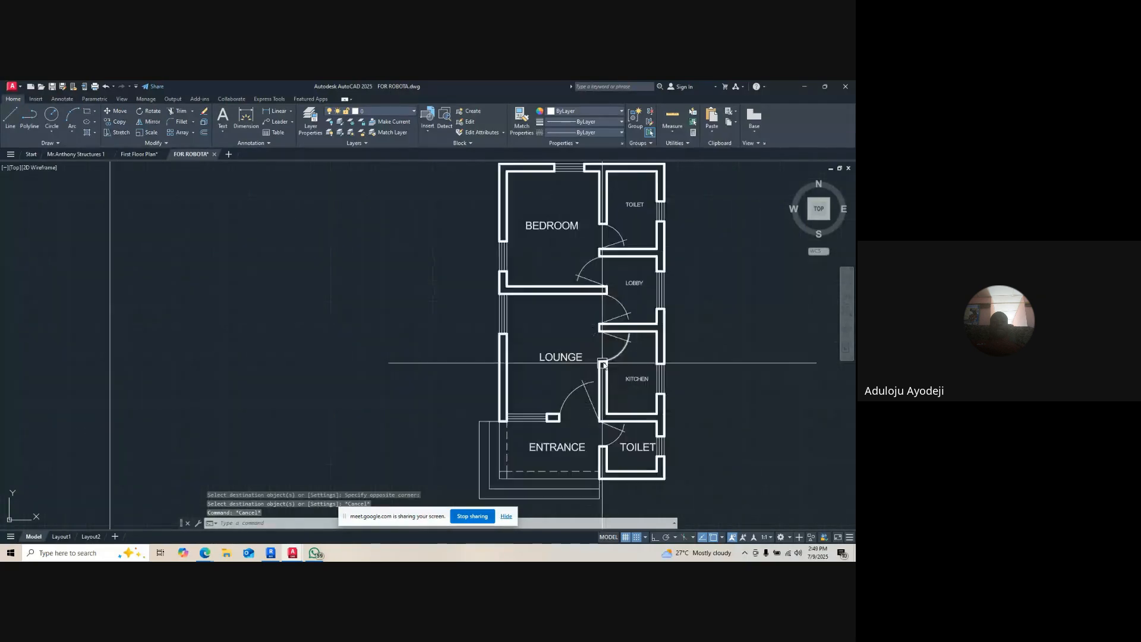
scroll(613, 320, "down", 2)
scroll(650, 382, "up", 4)
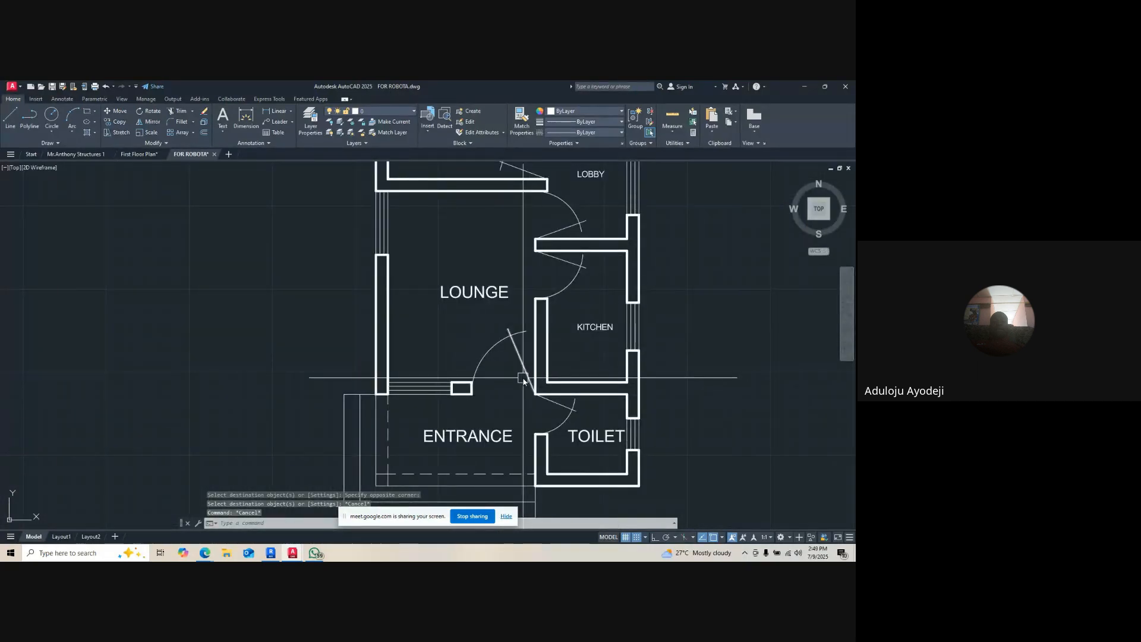
scroll(523, 380, "down", 4)
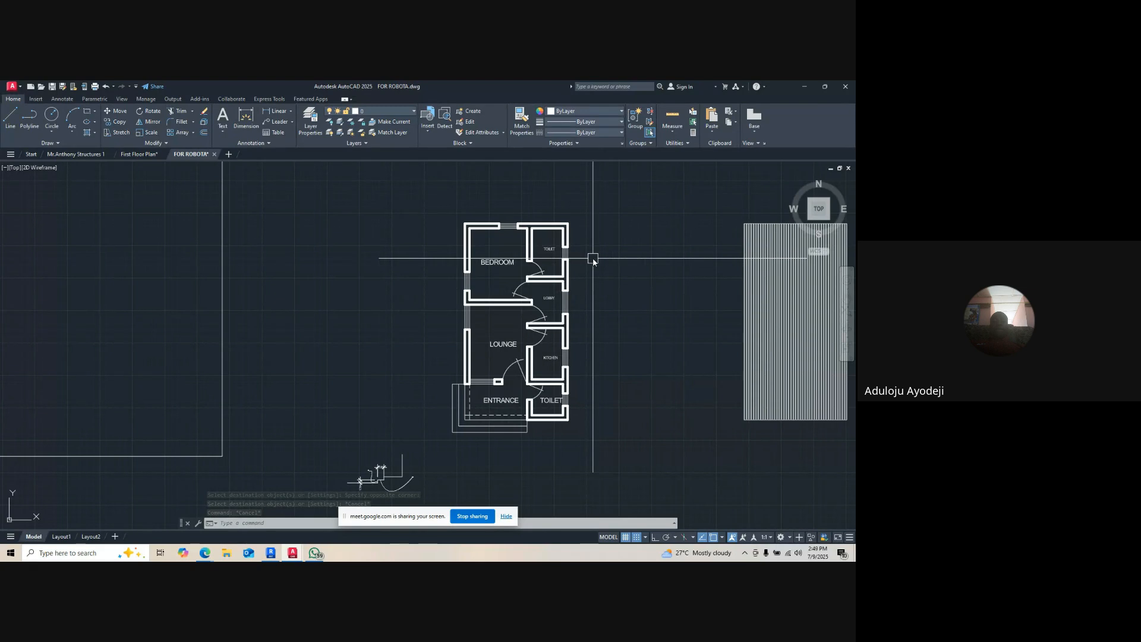
scroll(581, 205, "up", 4)
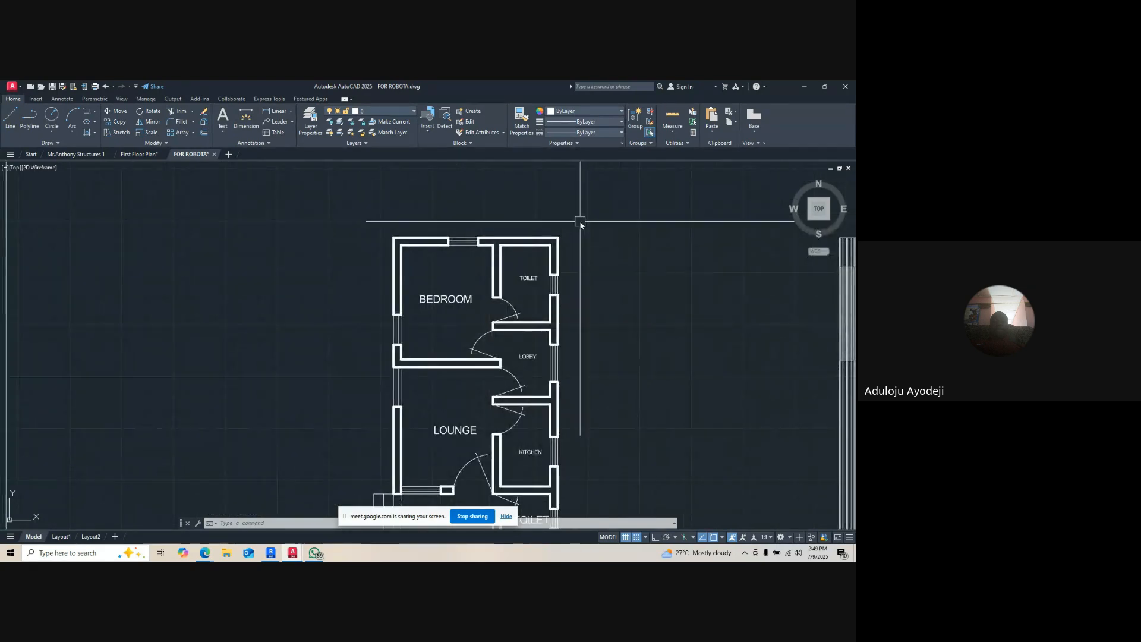
scroll(547, 242, "down", 4)
scroll(529, 248, "up", 2)
scroll(529, 248, "down", 2)
scroll(520, 290, "up", 4)
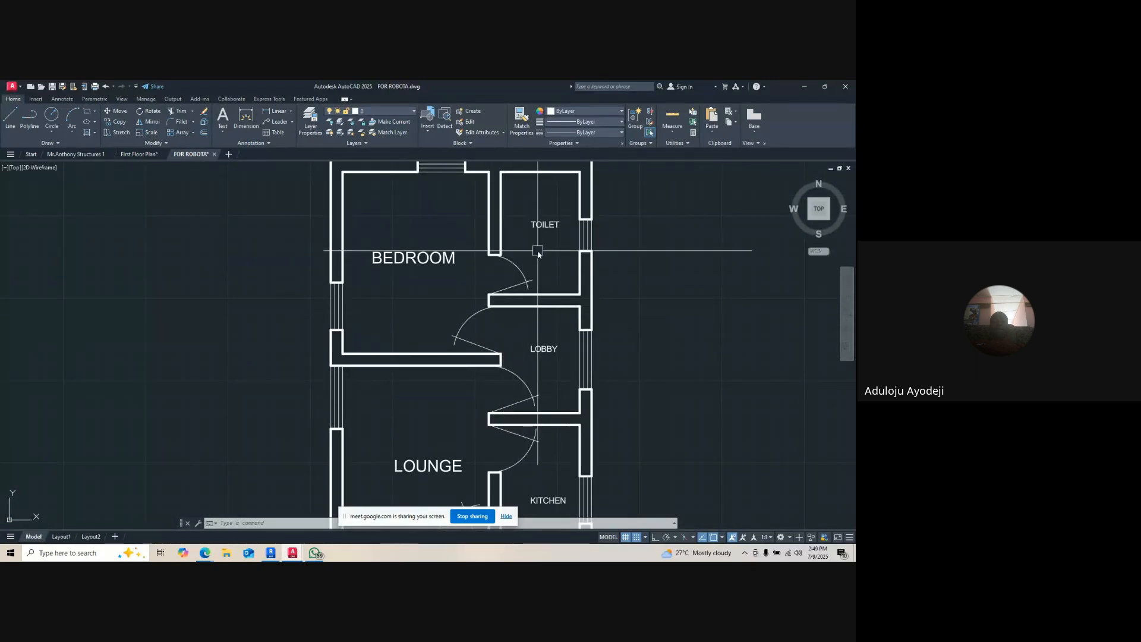
scroll(537, 250, "down", 4)
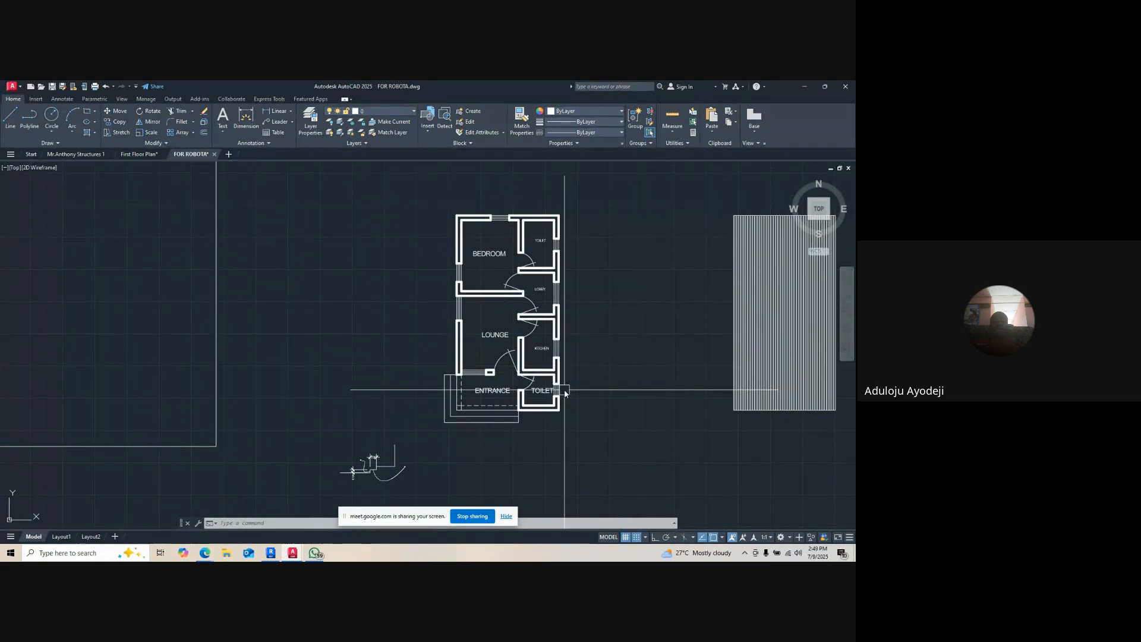
scroll(470, 380, "up", 4)
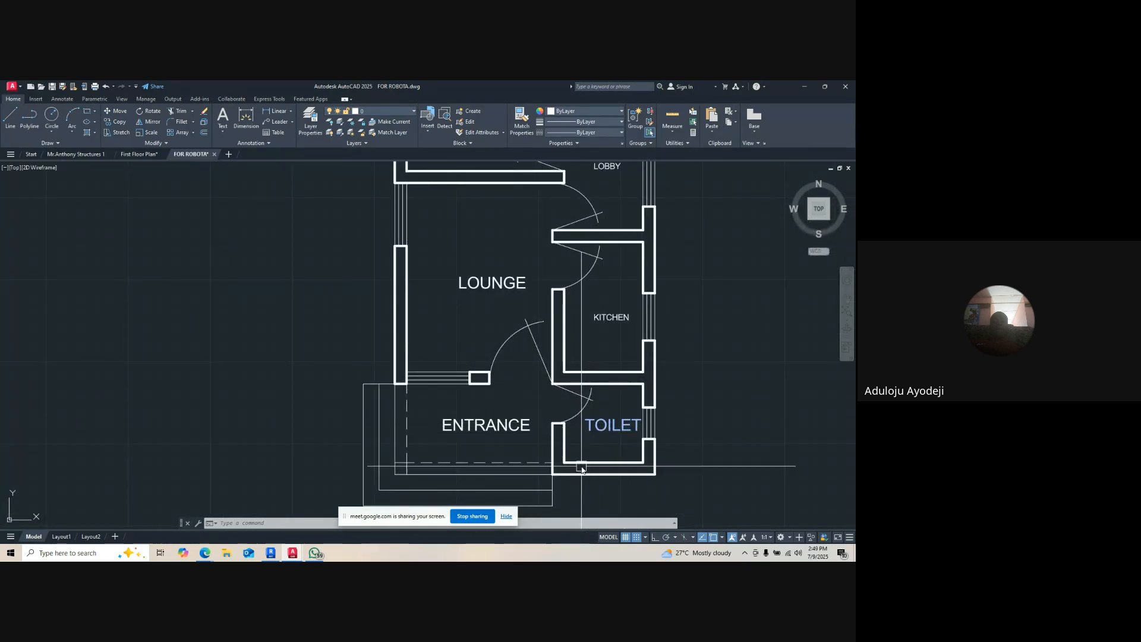
scroll(573, 364, "down", 5)
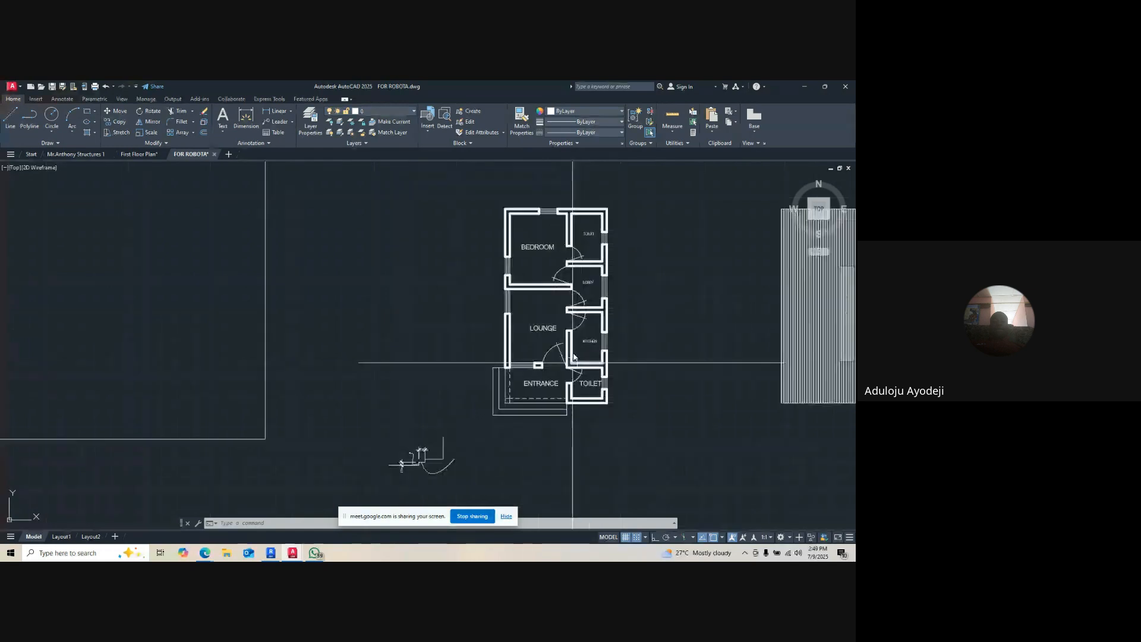
scroll(589, 255, "up", 5)
scroll(570, 273, "down", 5)
scroll(594, 256, "up", 4)
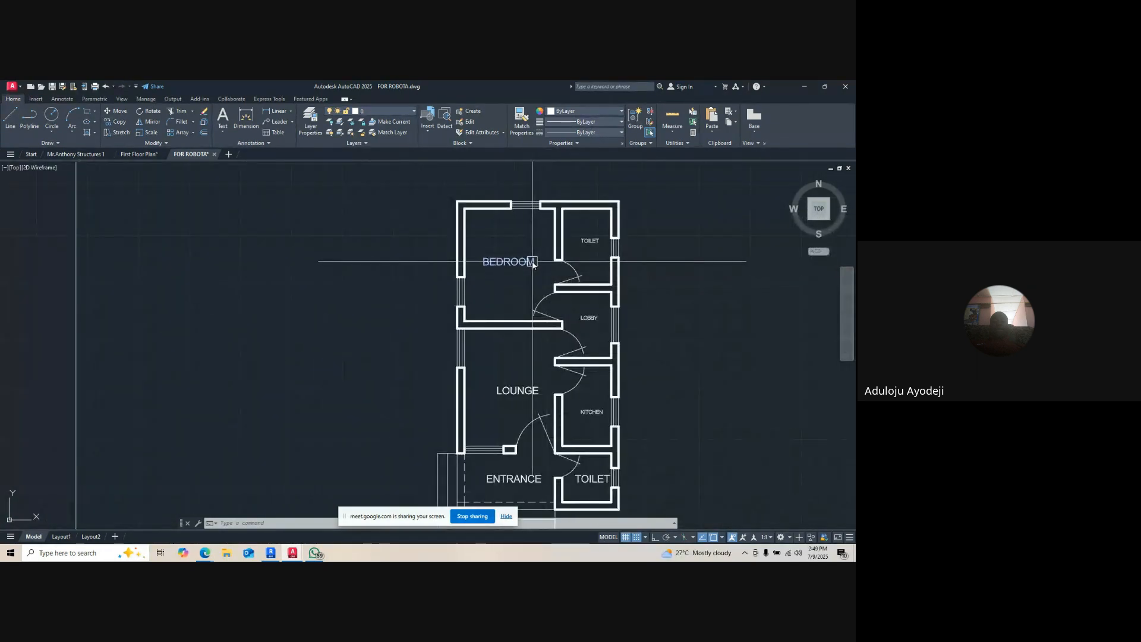
scroll(562, 263, "down", 3)
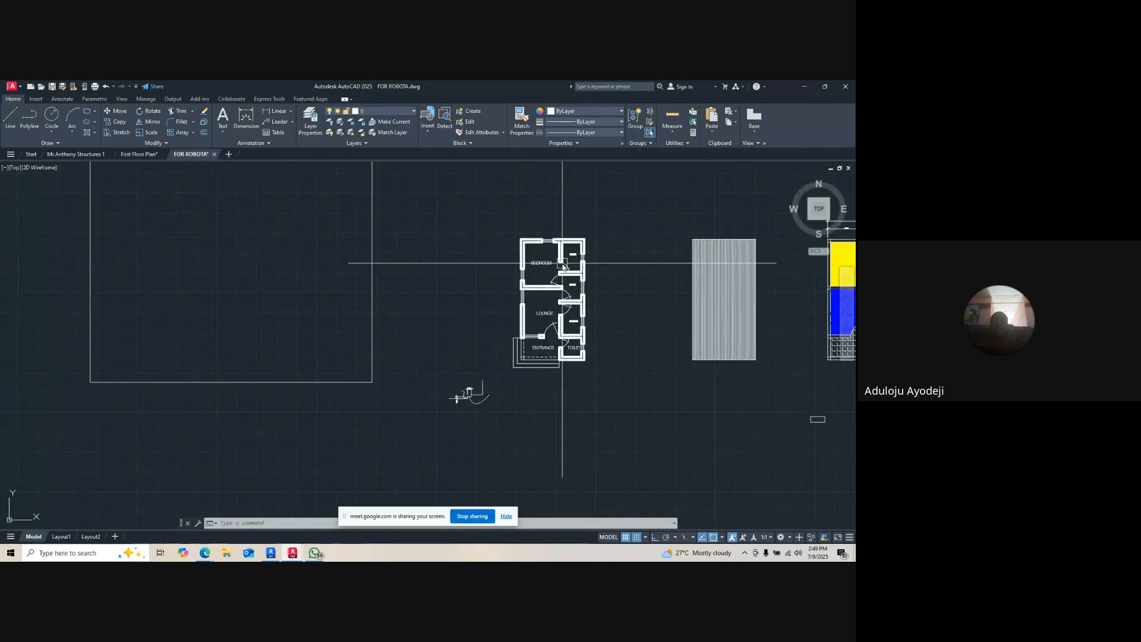
scroll(600, 250, "up", 2)
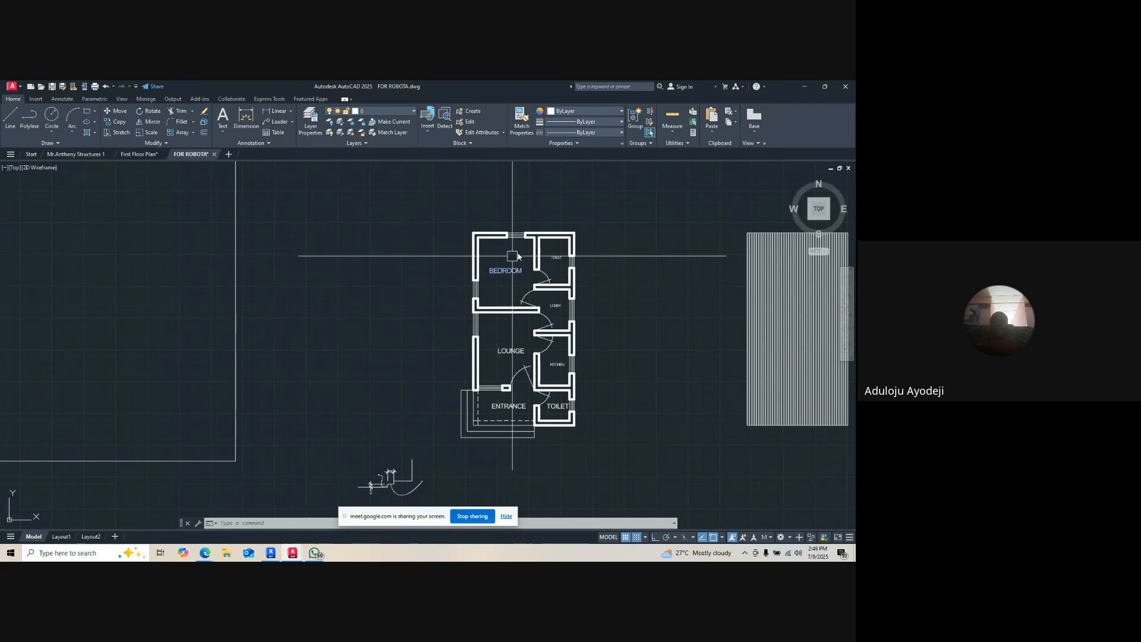
scroll(549, 238, "up", 3)
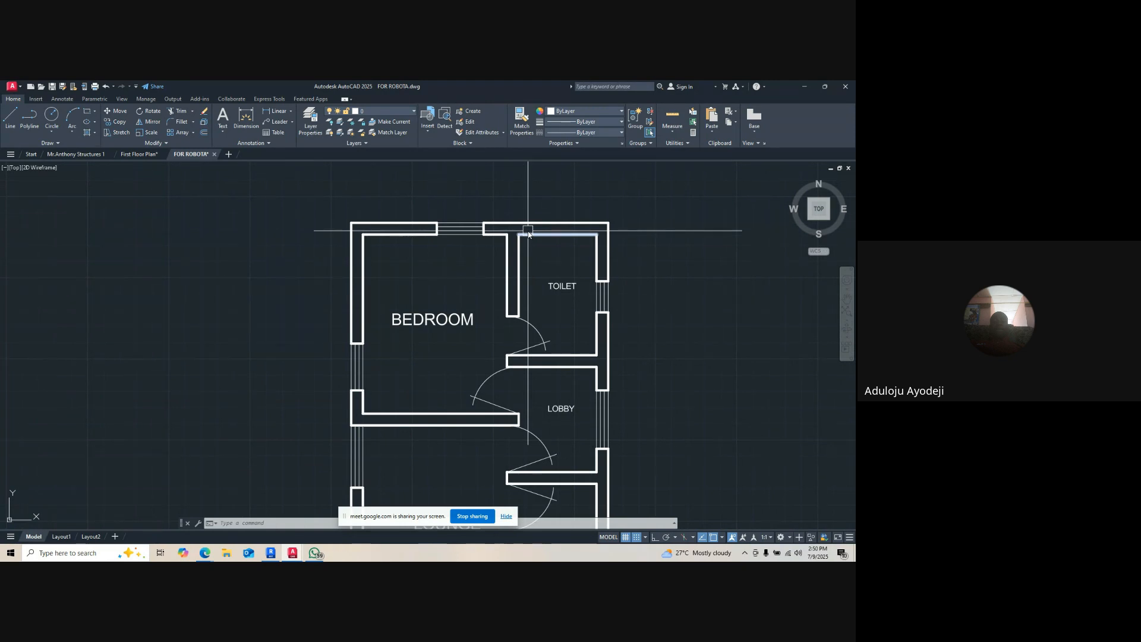
key("Escape")
scroll(508, 235, "down", 4)
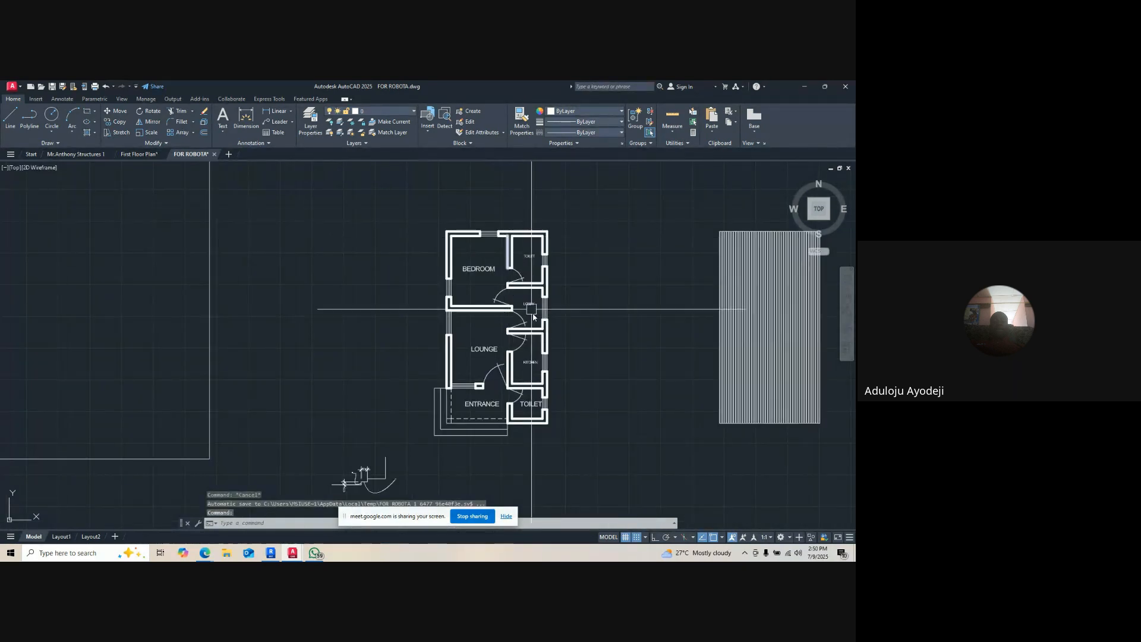
scroll(535, 292, "down", 4)
scroll(529, 351, "up", 4)
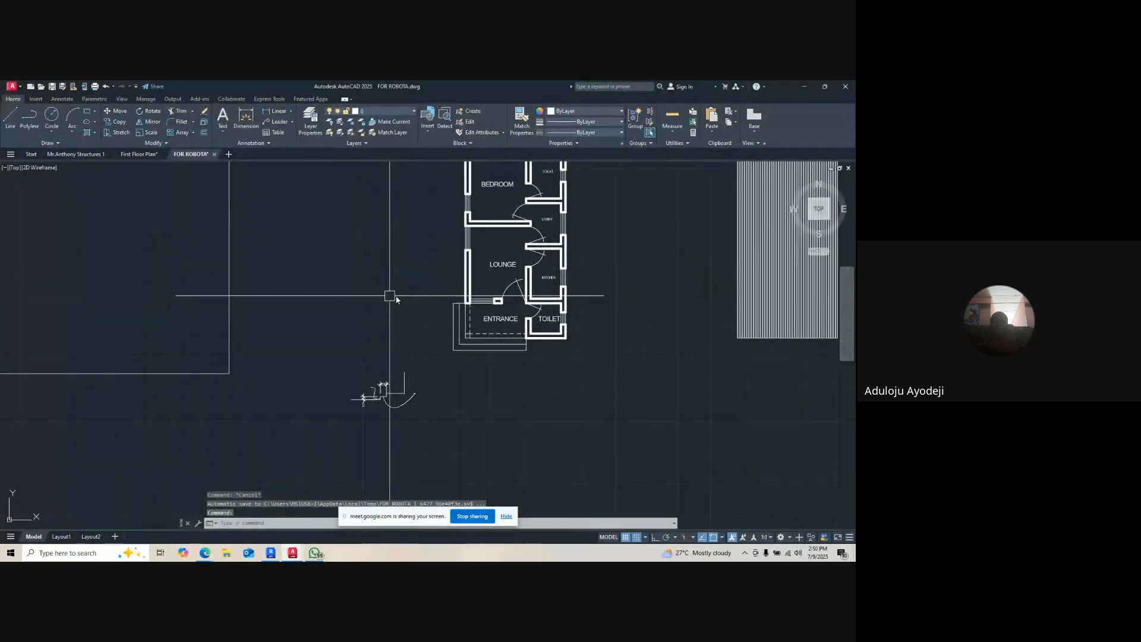
scroll(522, 383, "down", 3)
scroll(523, 384, "up", 4)
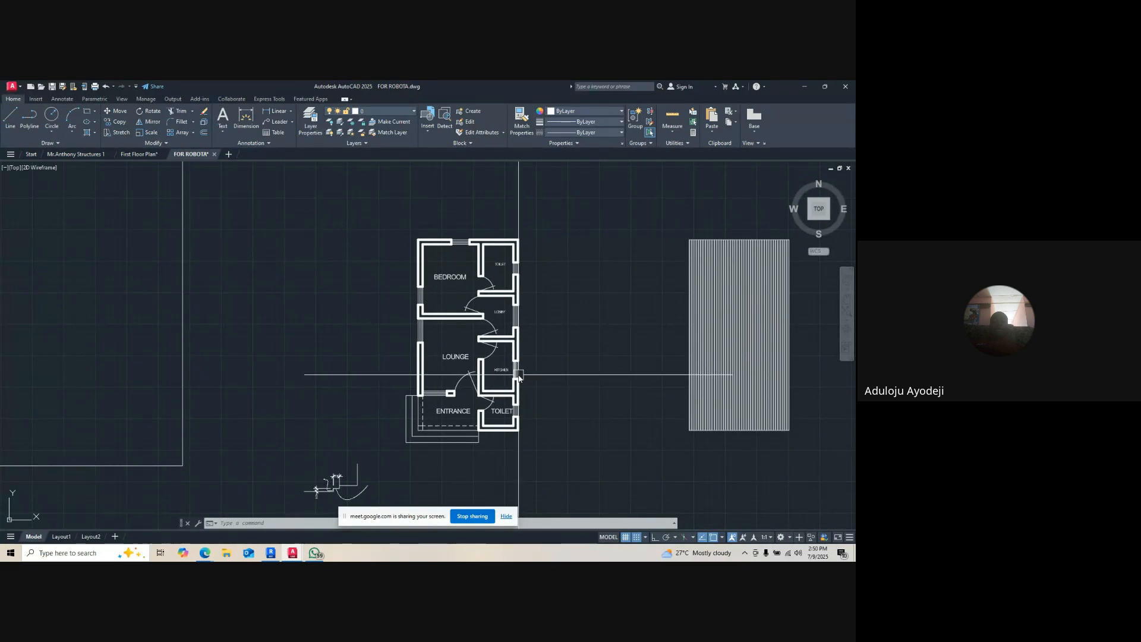
- Start a hatch and fill the lobby–kitchen partition with its outer wall piece and the bedroom–lounge wall
scroll(514, 365, "up", 5)
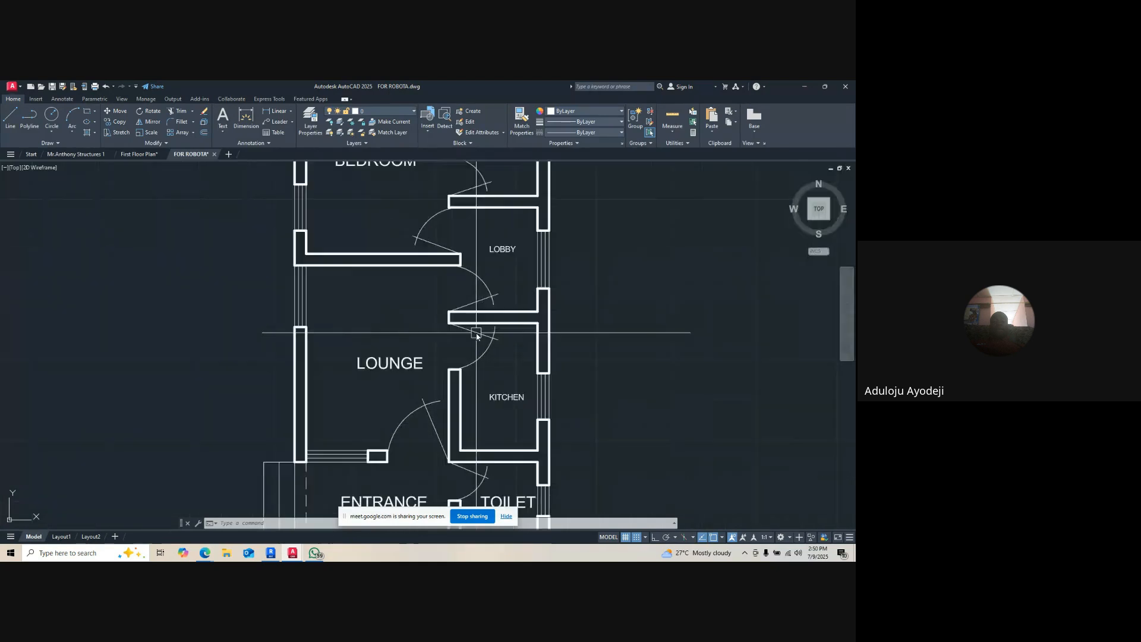
scroll(588, 294, "up", 2)
key("Escape")
scroll(589, 297, "up", 4)
scroll(589, 301, "down", 4)
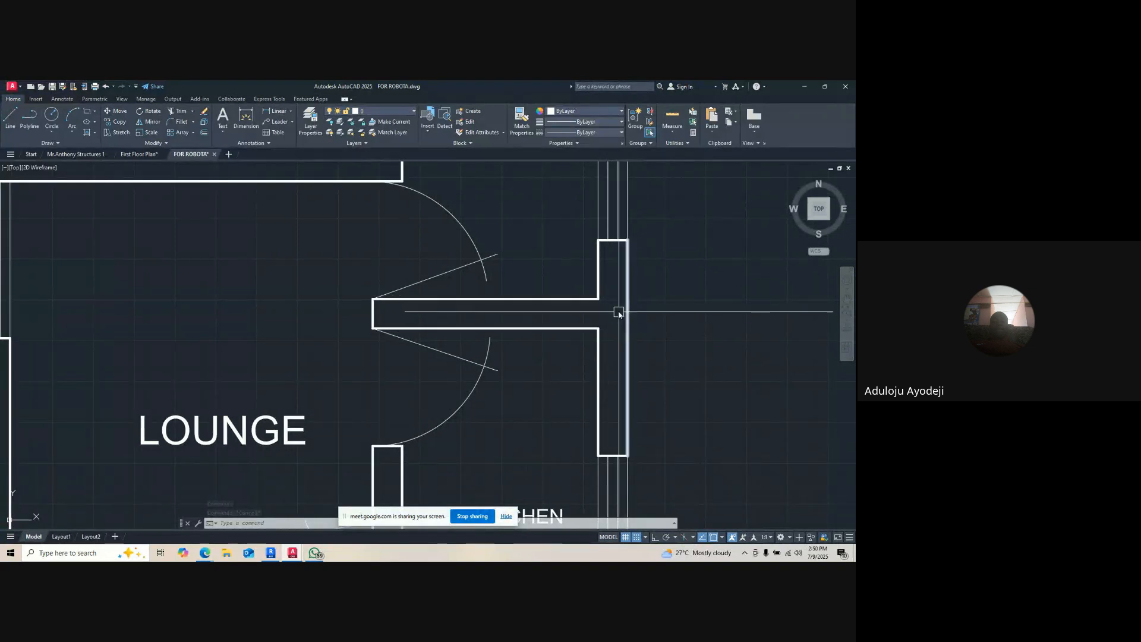
scroll(609, 306, "down", 2)
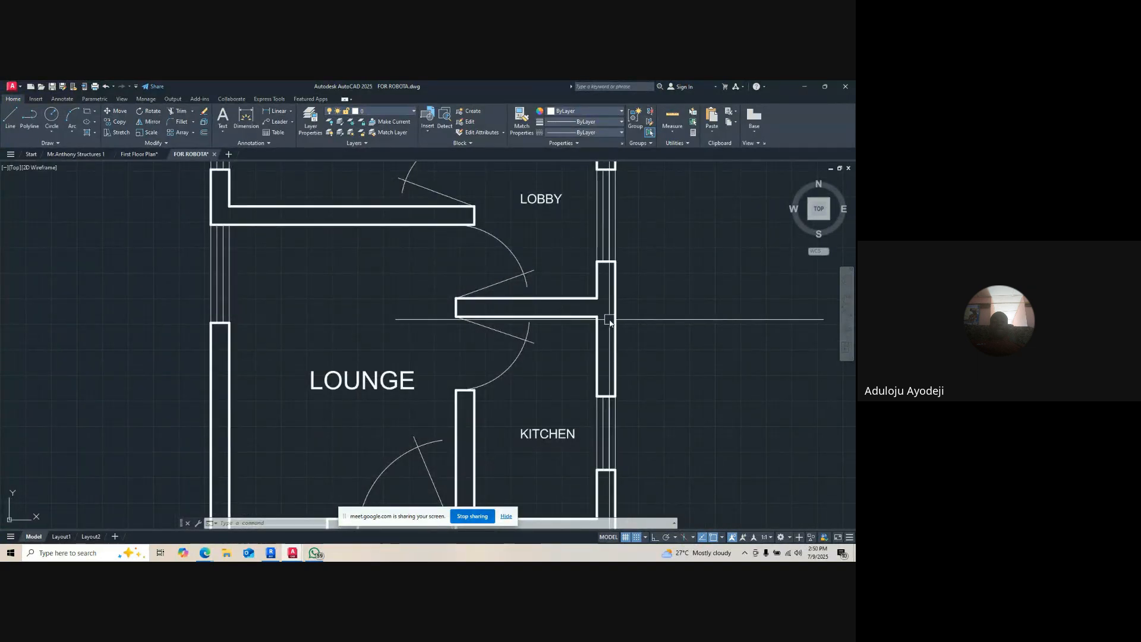
key("Return")
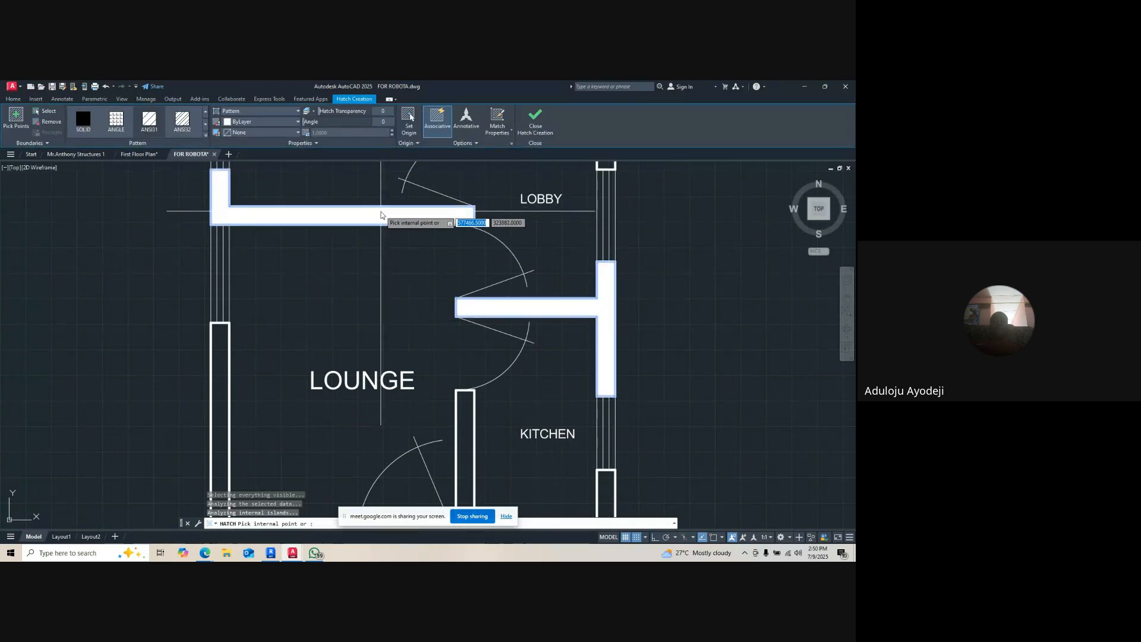
- Add the lounge's outer side wall, the entrance pier, and the connected kitchen and toilet walls to the hatch
scroll(358, 287, "down", 5)
scroll(357, 287, "up", 5)
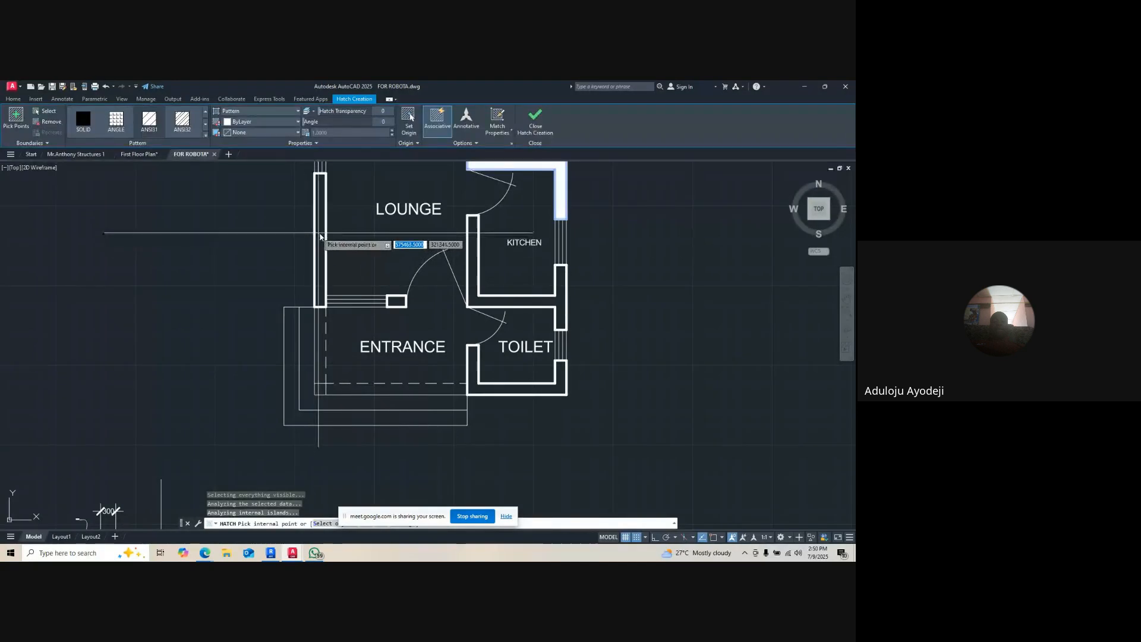
scroll(427, 295, "up", 3)
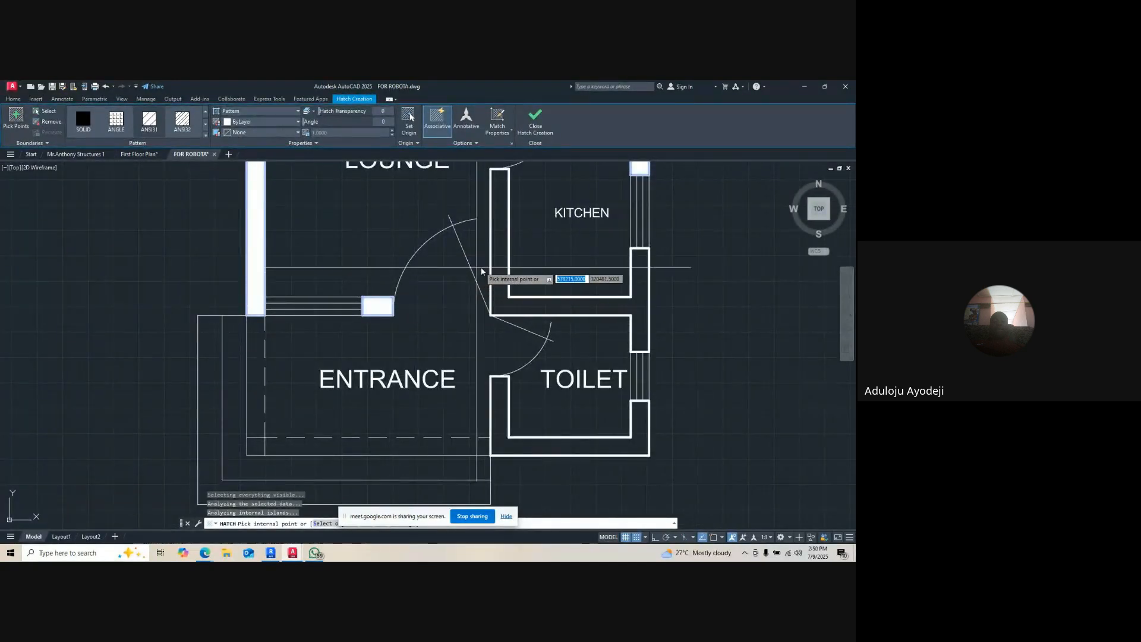
scroll(499, 440, "up", 2)
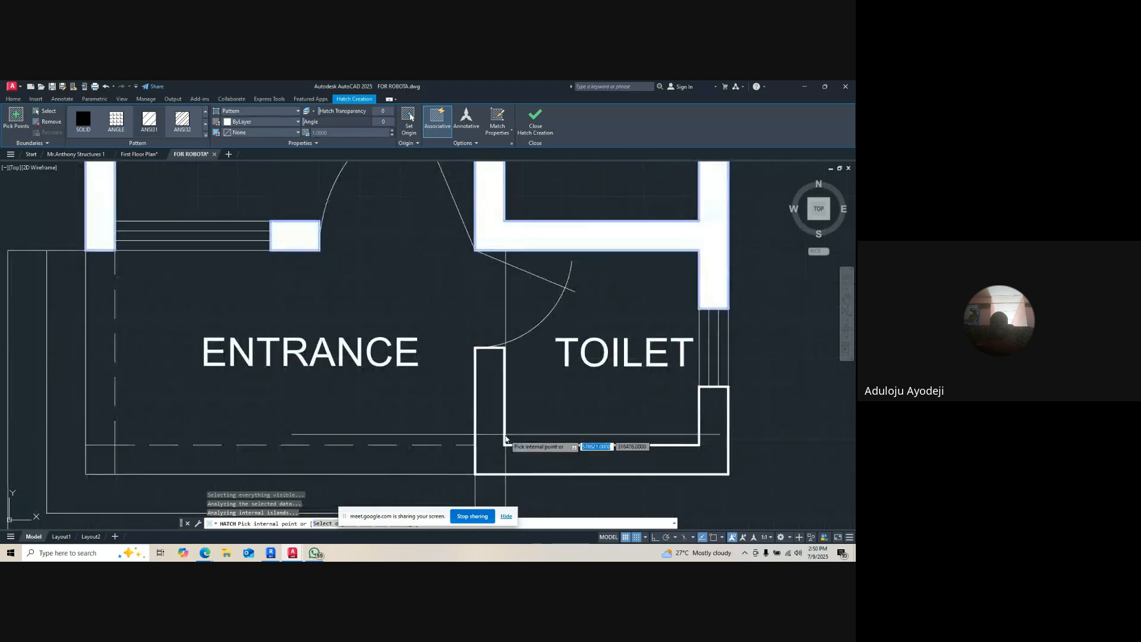
- Add the remaining toilet, lobby and bedroom outer walls to the hatch, automatically adjusting the scale of the dense pattern
scroll(497, 450, "down", 5)
scroll(553, 244, "up", 5)
scroll(480, 447, "down", 4)
scroll(440, 333, "up", 6)
scroll(428, 278, "down", 4)
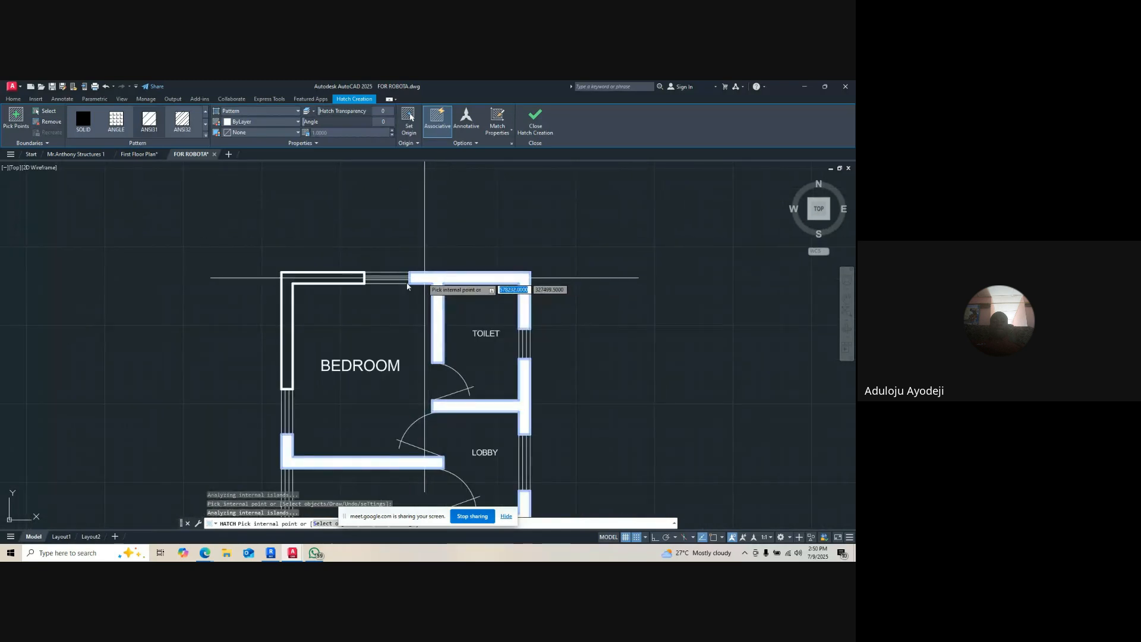
left_click(330, 278)
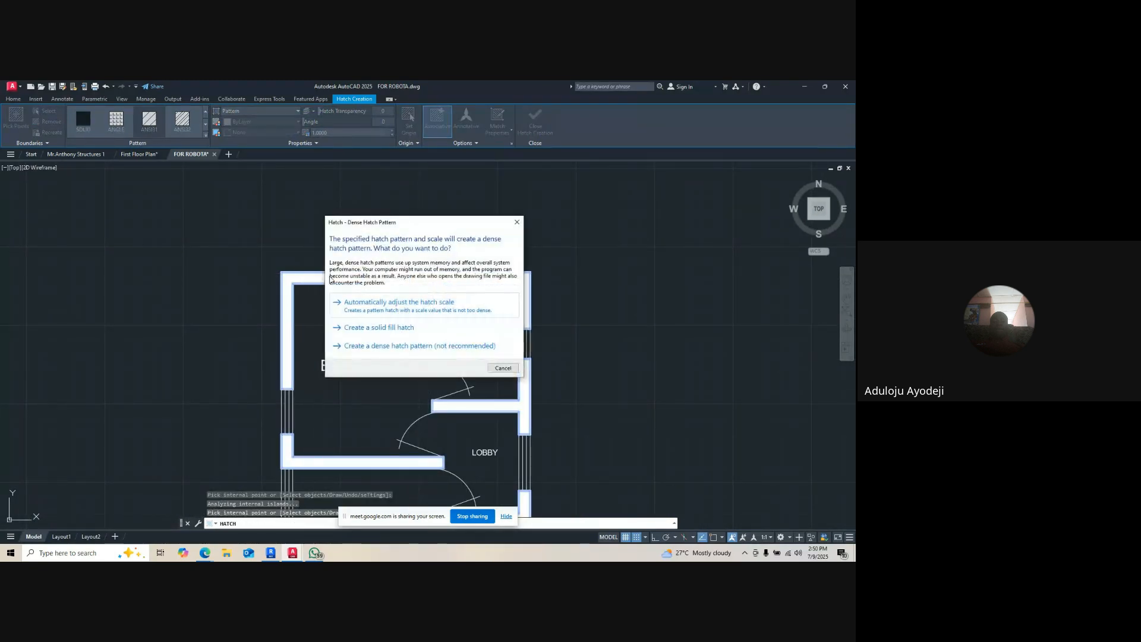
key("Return")
- Select the new wall hatch around the bedroom and toilet and change its pattern to ANSI32
scroll(331, 283, "up", 4)
scroll(382, 265, "up", 3)
scroll(376, 262, "down", 3)
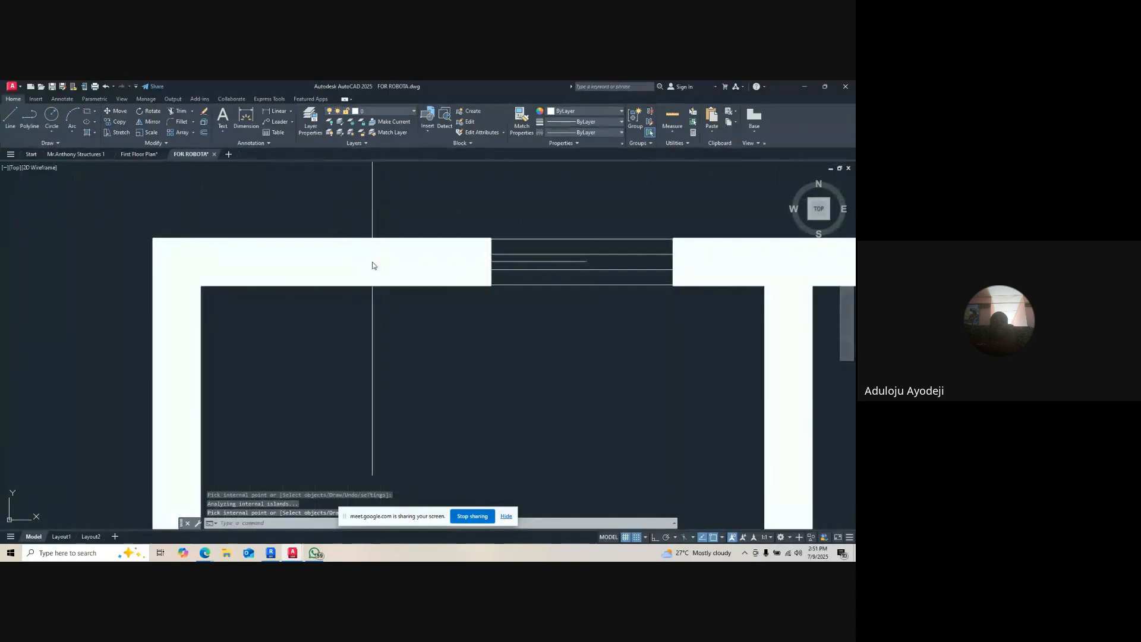
left_click(369, 263)
scroll(382, 259, "down", 2)
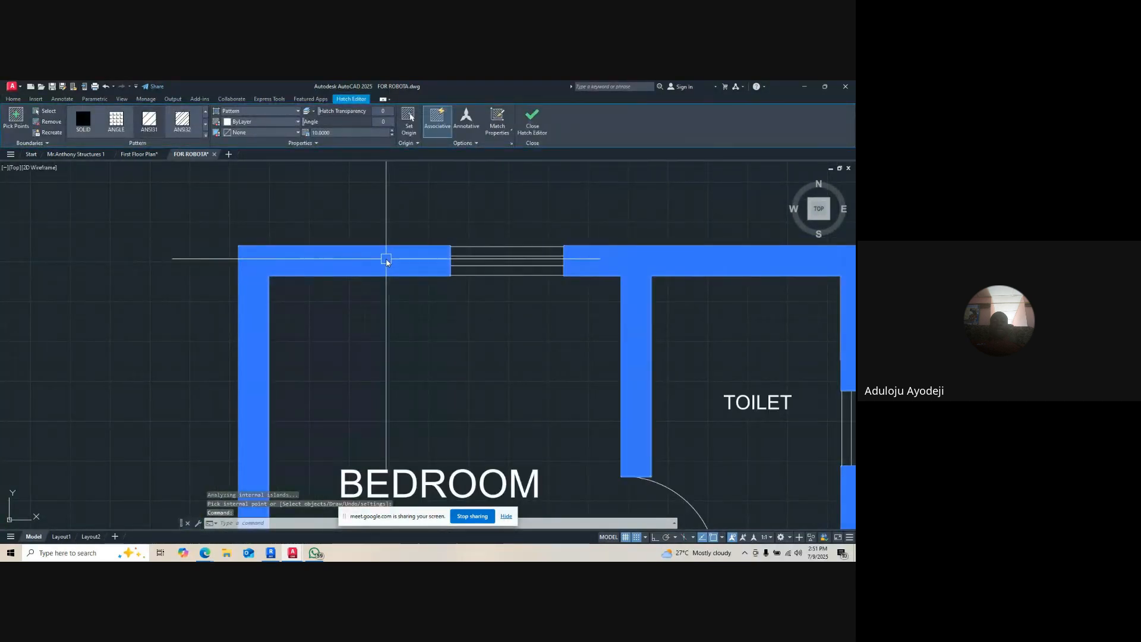
left_click(181, 124)
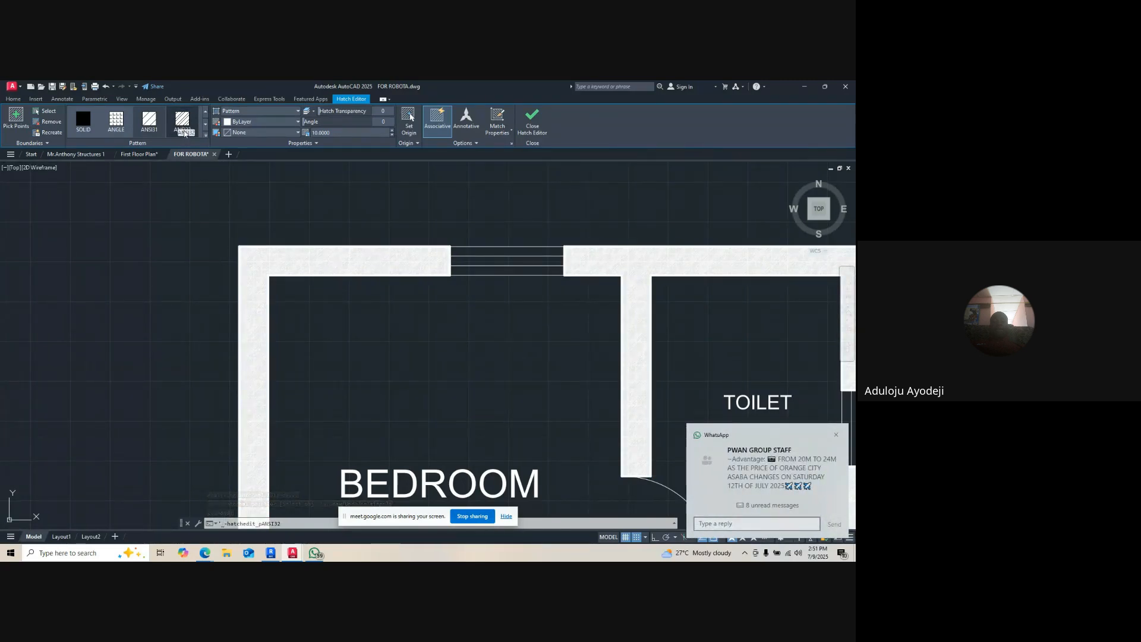
left_click(183, 124)
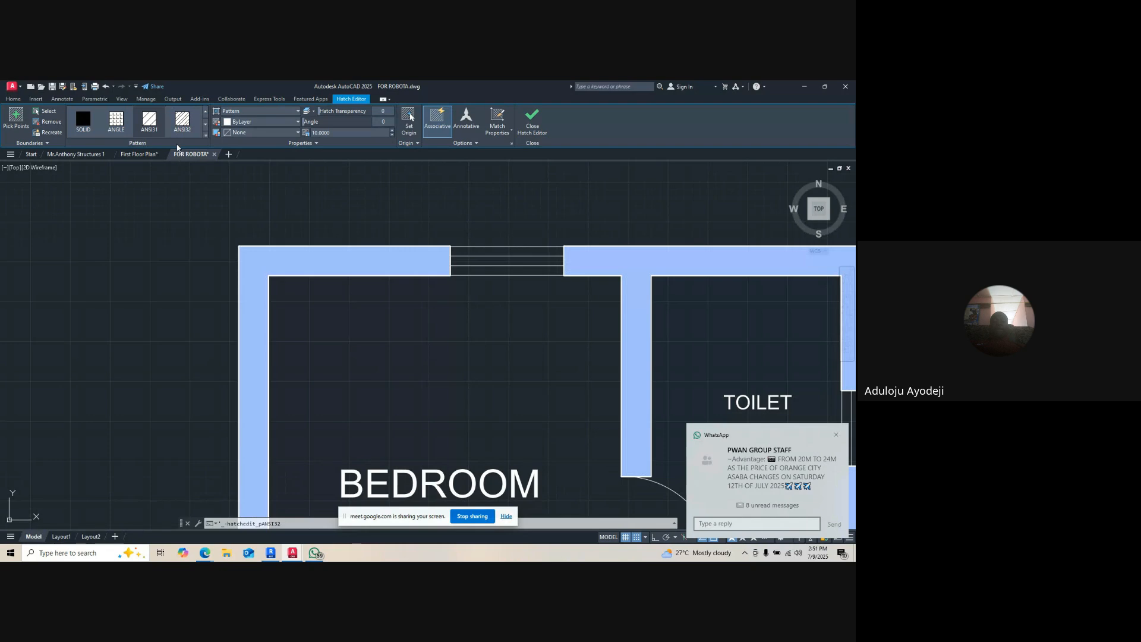
left_click(205, 135)
left_click(84, 153)
left_click(116, 153)
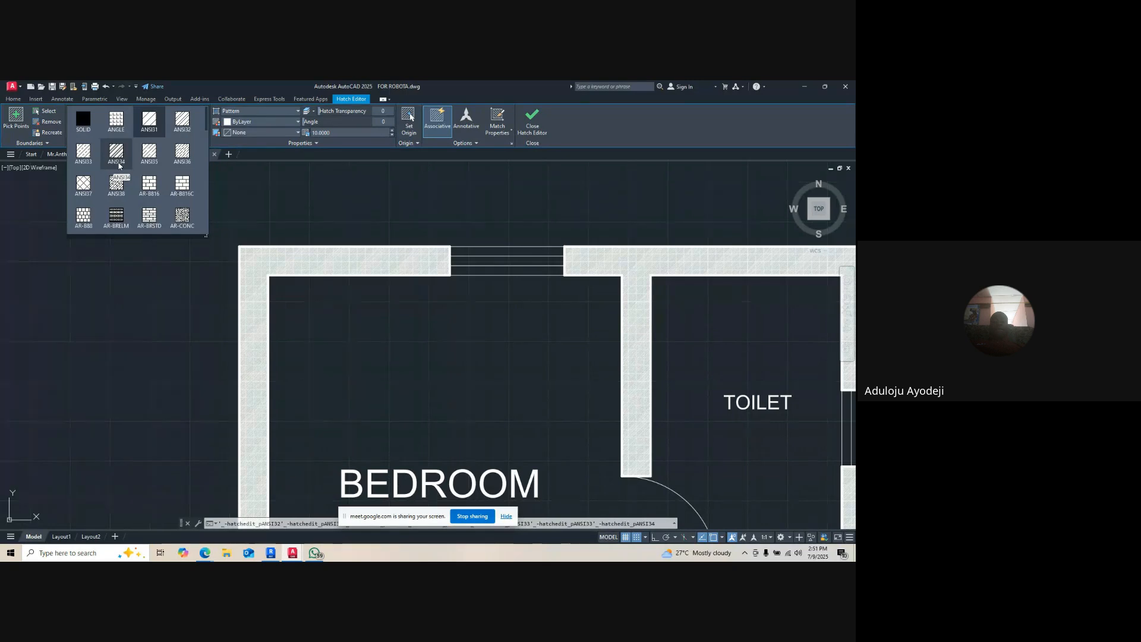
left_click(187, 138)
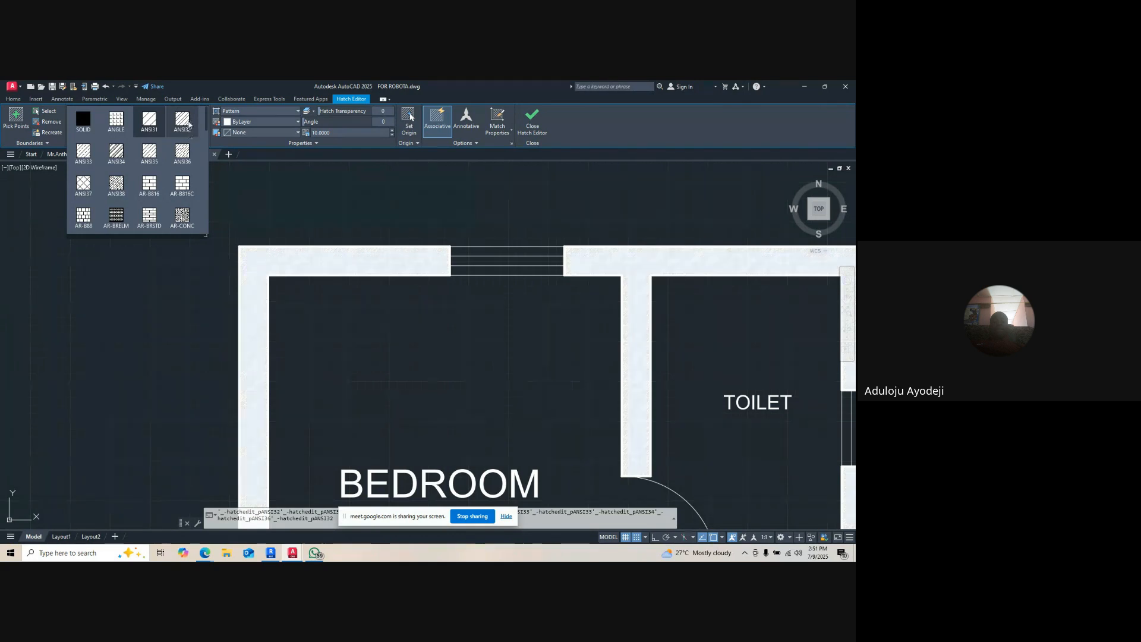
left_click(185, 126)
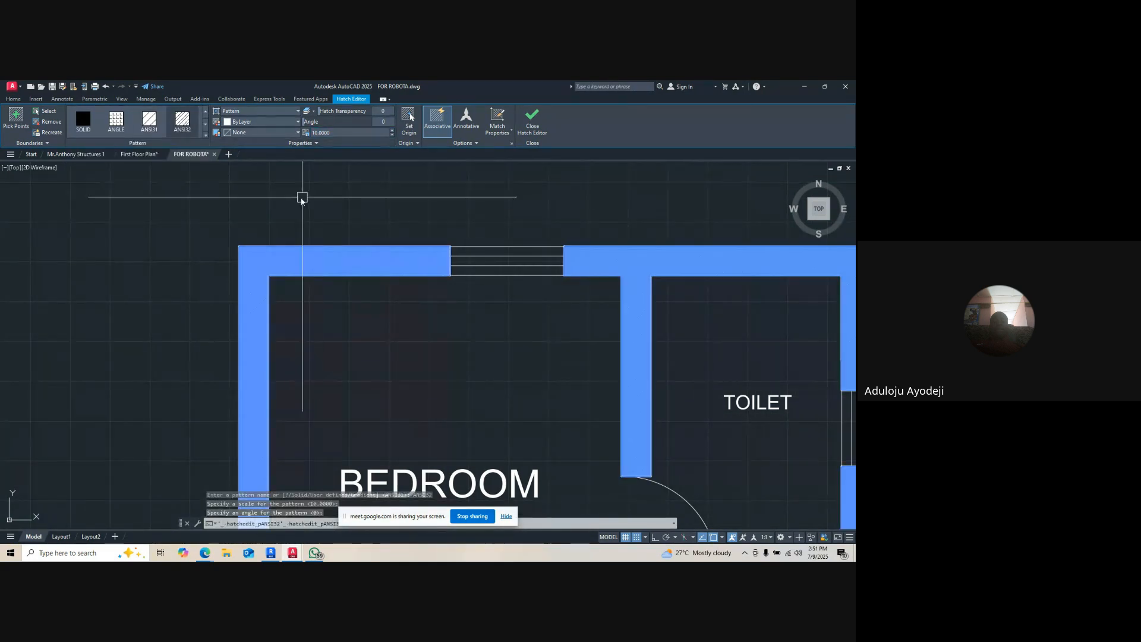
- Try a hatch scale of 1200 on the selected wall hatch
left_click(336, 132)
double_click(336, 132)
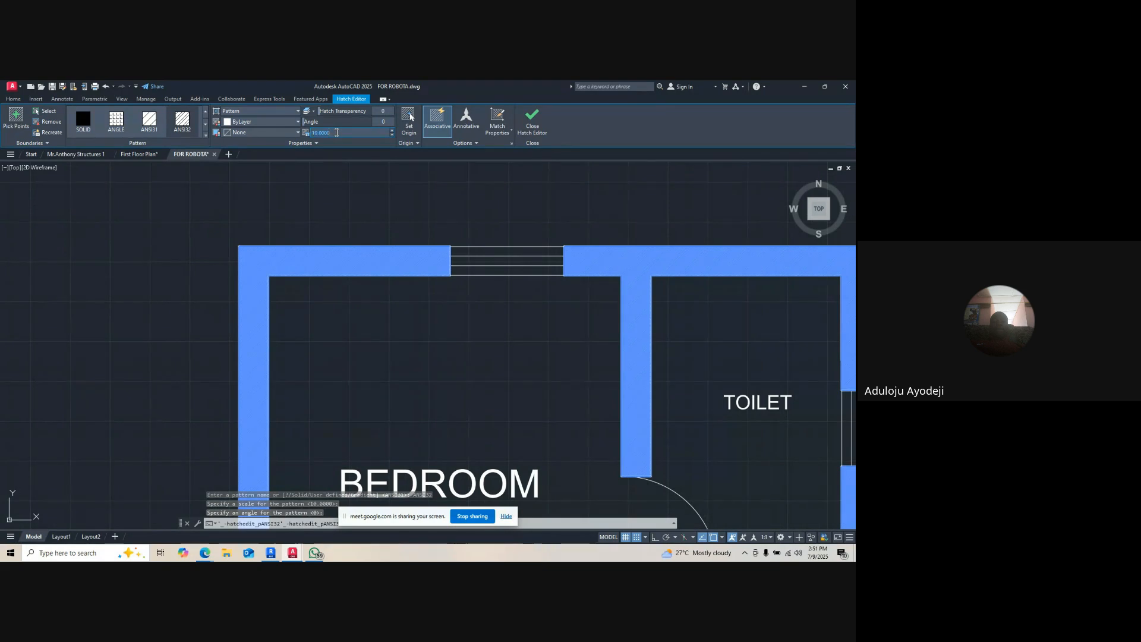
type("1200")
left_click(387, 243)
key("Escape")
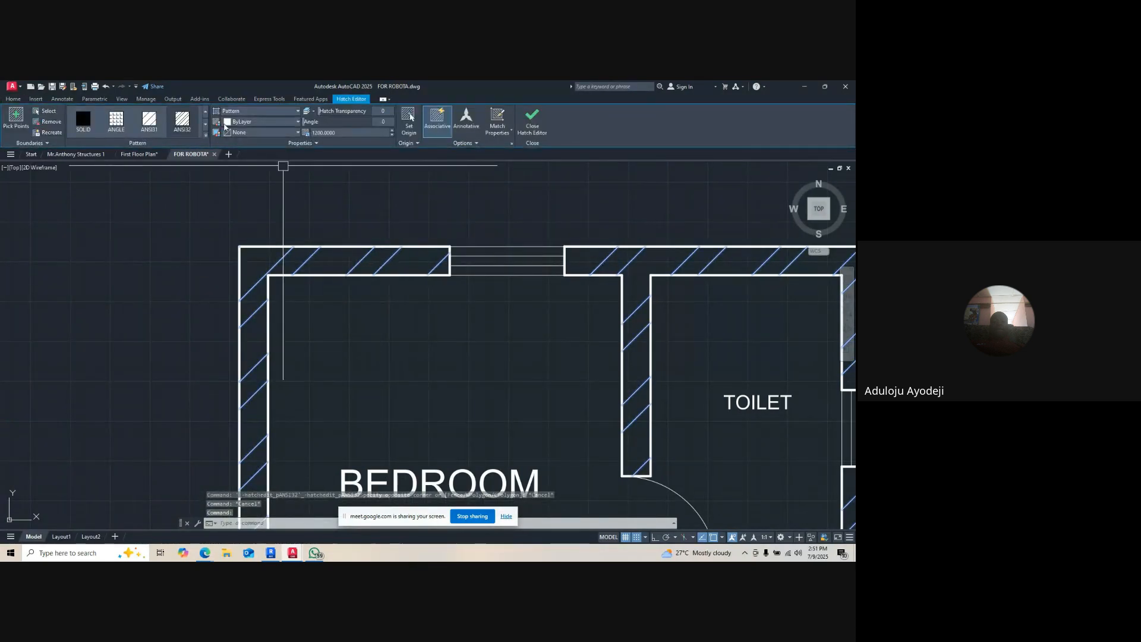
- Set the wall hatch scale to 450 and finish editing the hatch
left_click(340, 133)
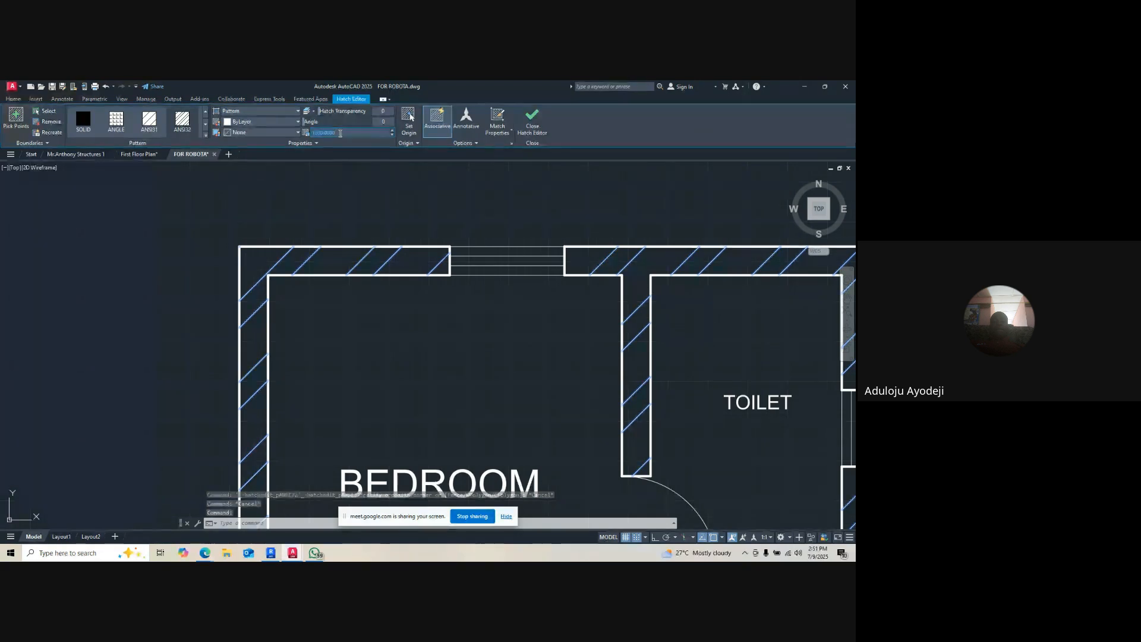
type("450")
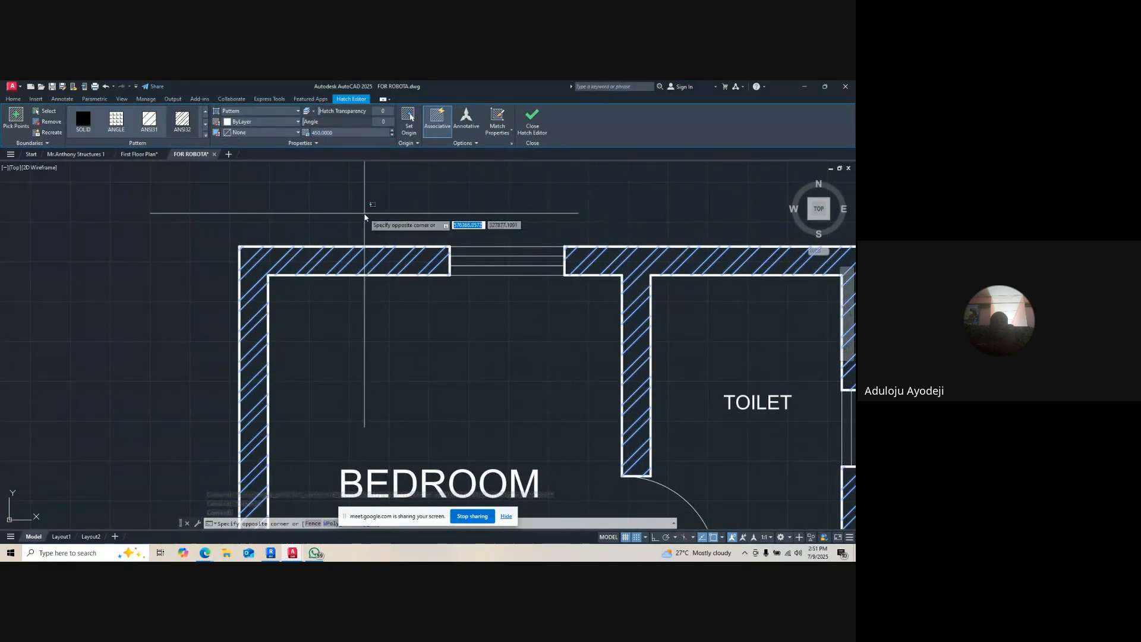
left_click(367, 211)
scroll(367, 211, "down", 4)
scroll(367, 214, "down", 5)
scroll(386, 222, "up", 10)
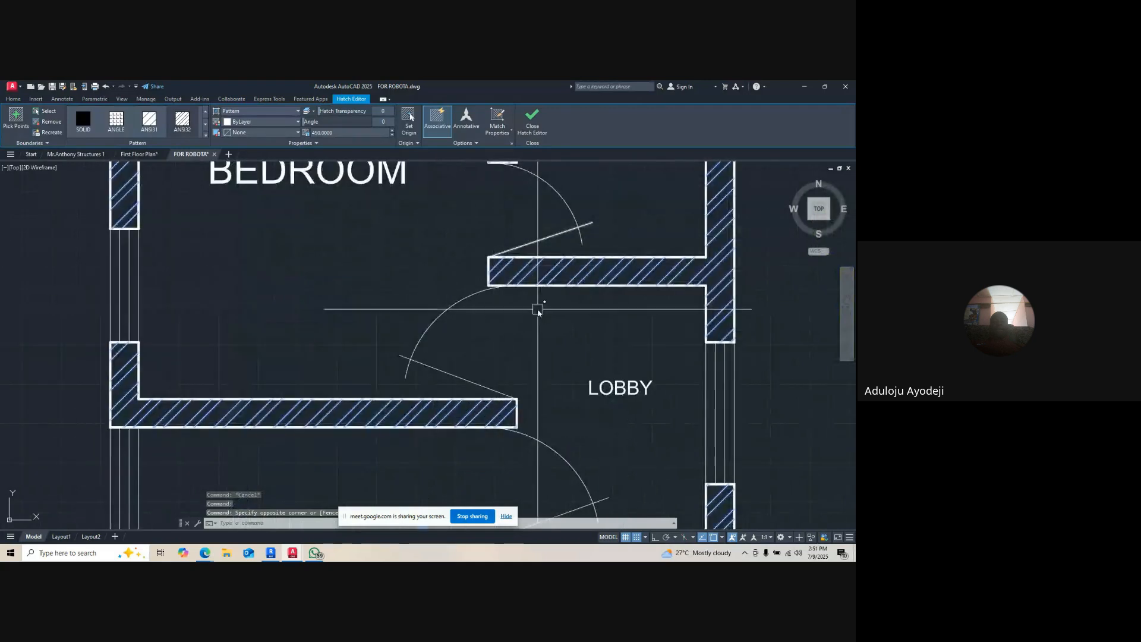
scroll(516, 254, "down", 5)
scroll(546, 262, "up", 5)
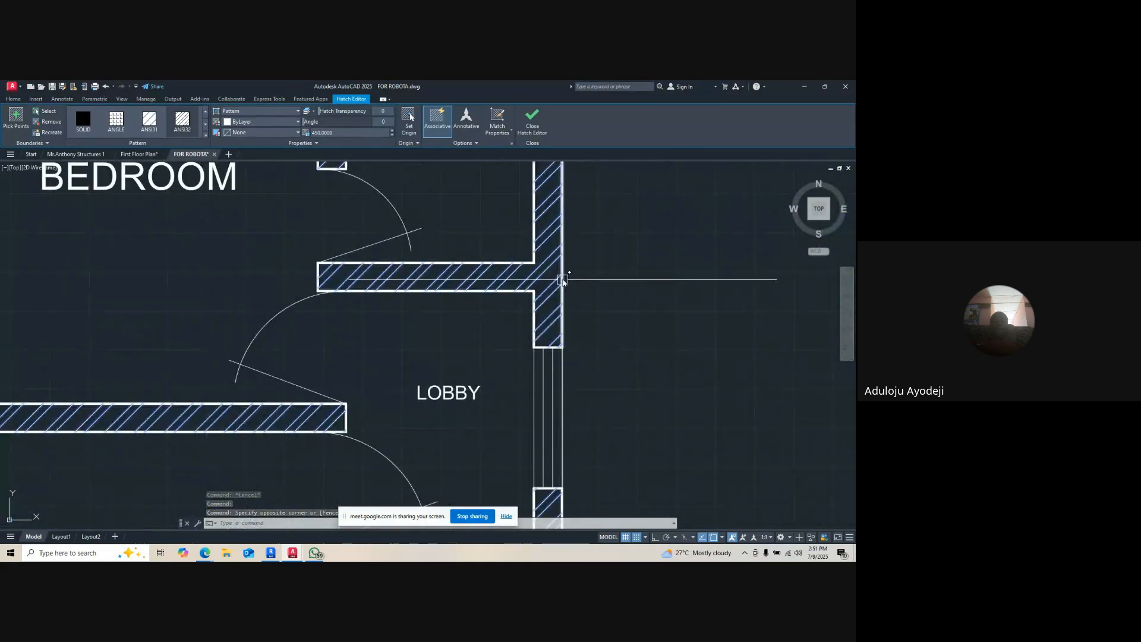
key("Escape")
key("Escape")
- Examine the hatch pattern and its spacing in the walls throughout the floor plan
scroll(546, 263, "down", 5)
scroll(543, 269, "up", 5)
scroll(543, 269, "down", 5)
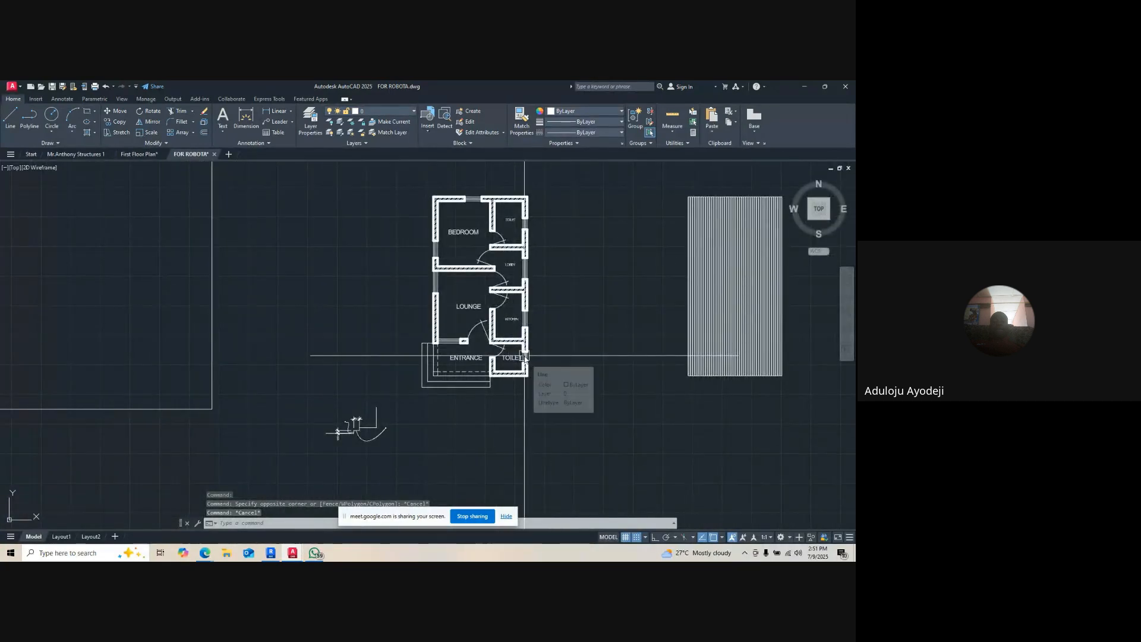
scroll(478, 244, "up", 4)
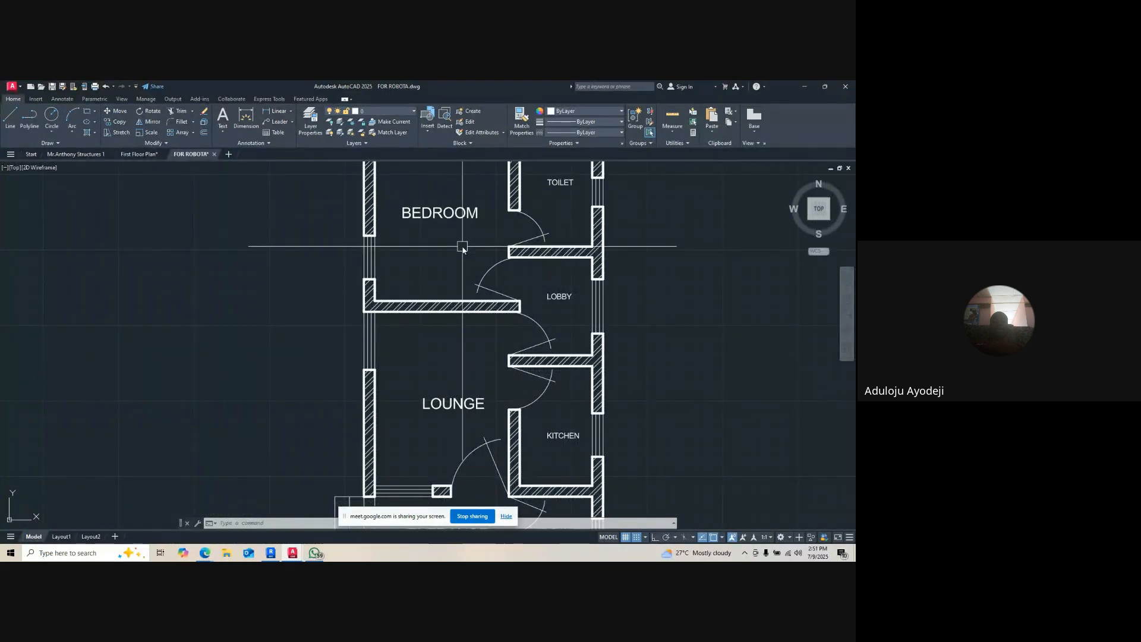
scroll(462, 249, "down", 4)
scroll(462, 248, "up", 4)
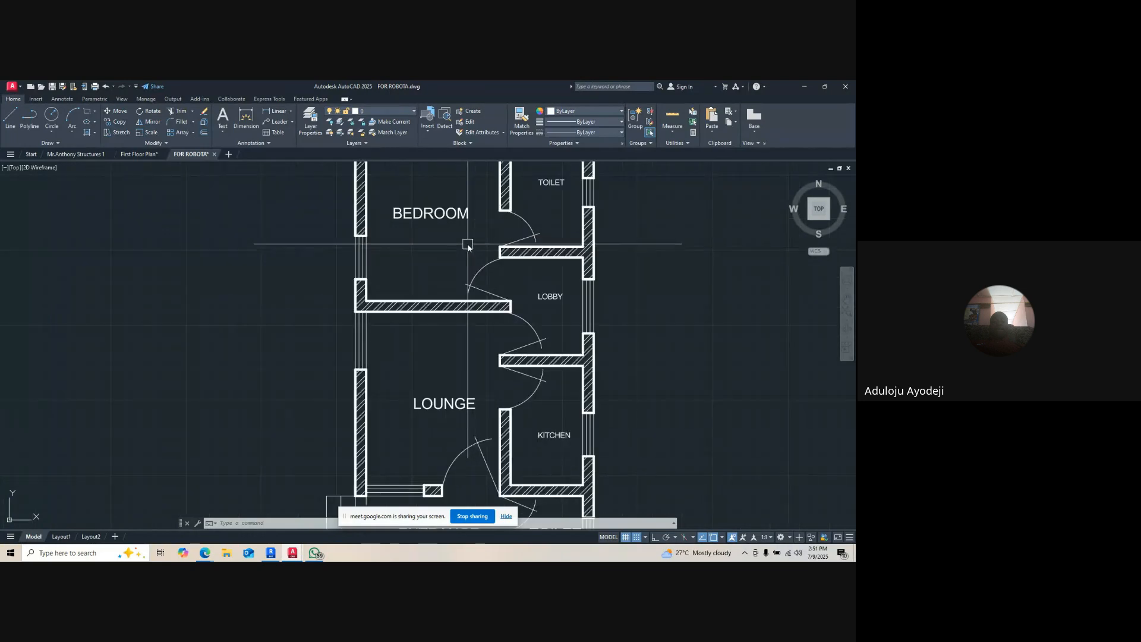
scroll(460, 246, "down", 4)
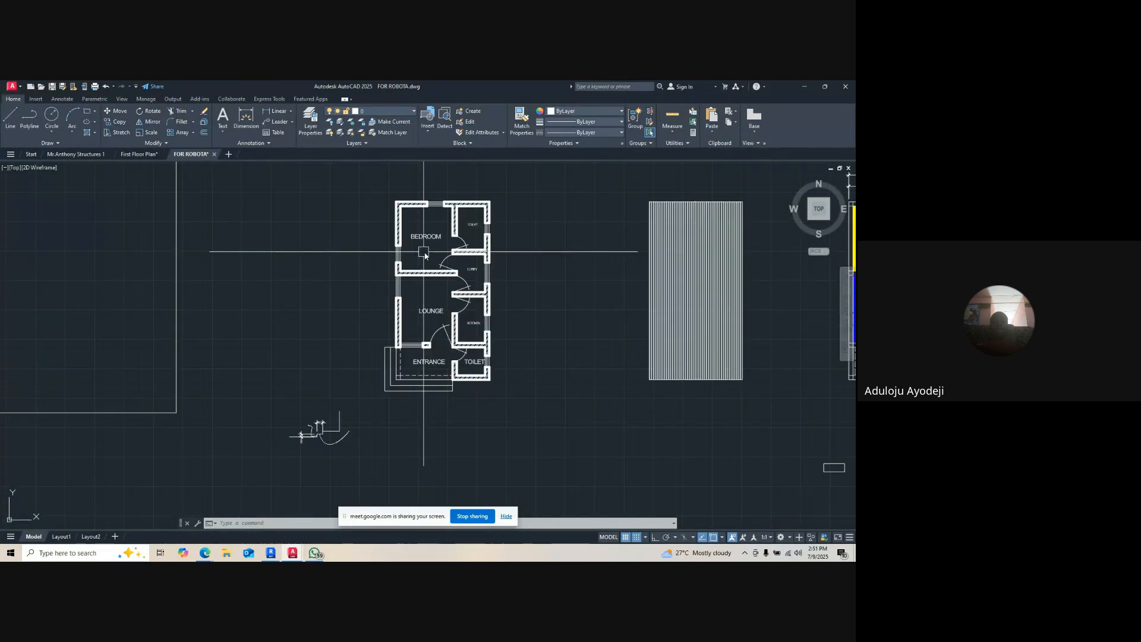
scroll(457, 369, "up", 4)
scroll(458, 369, "down", 4)
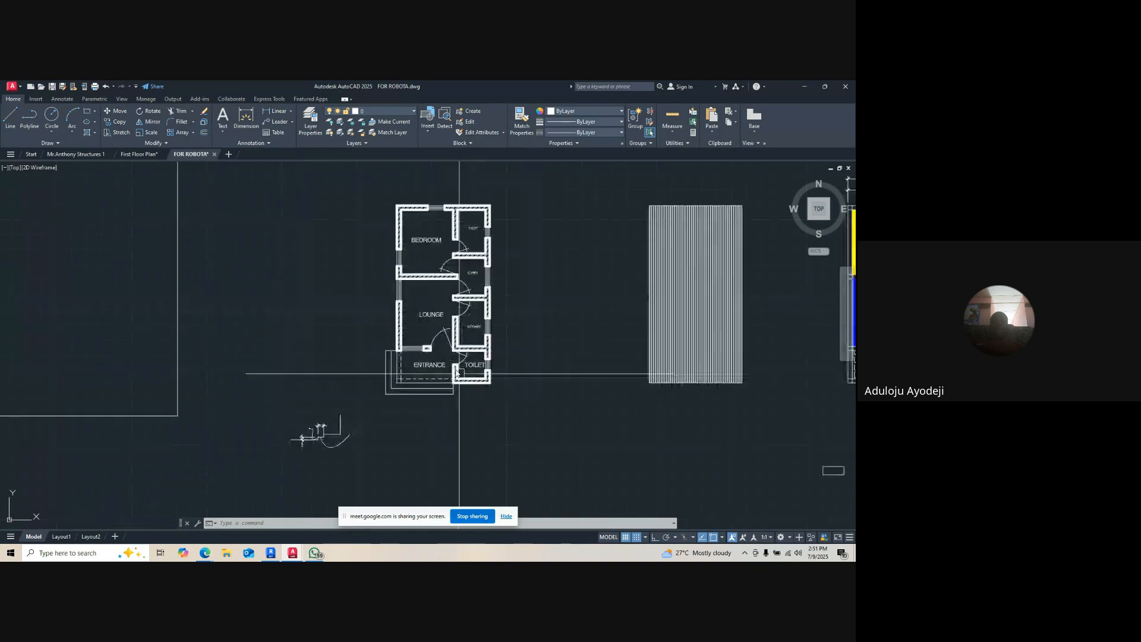
scroll(469, 205, "up", 4)
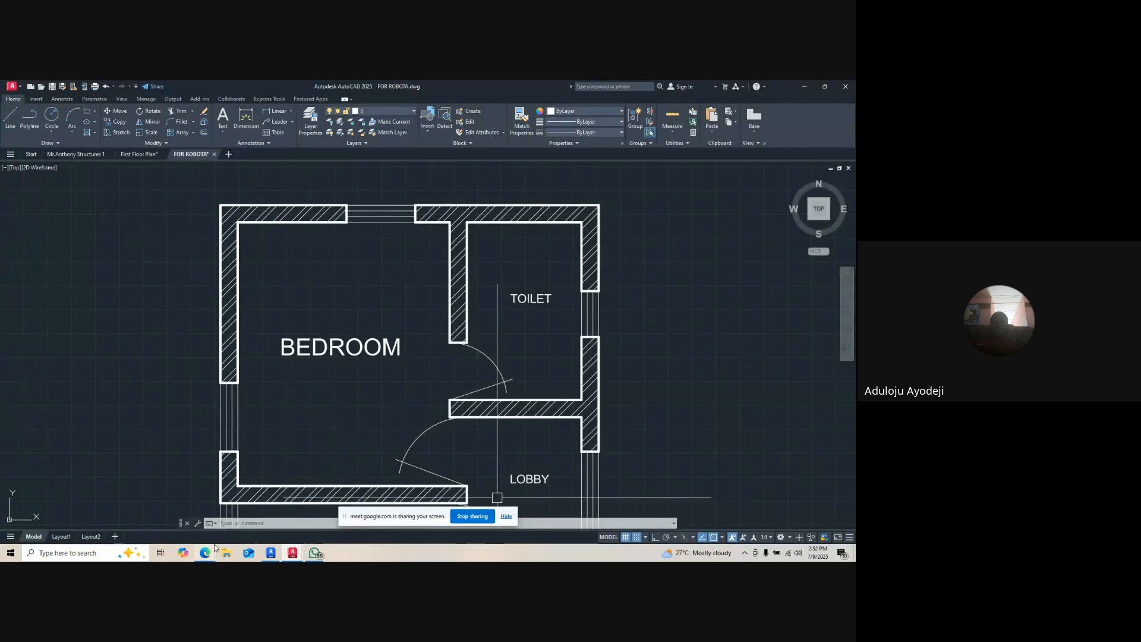
- Switch to the Google Meet call and send the chat message "Its not a Magic" with its spelling corrected
mouse_move(211, 547)
left_click(190, 523)
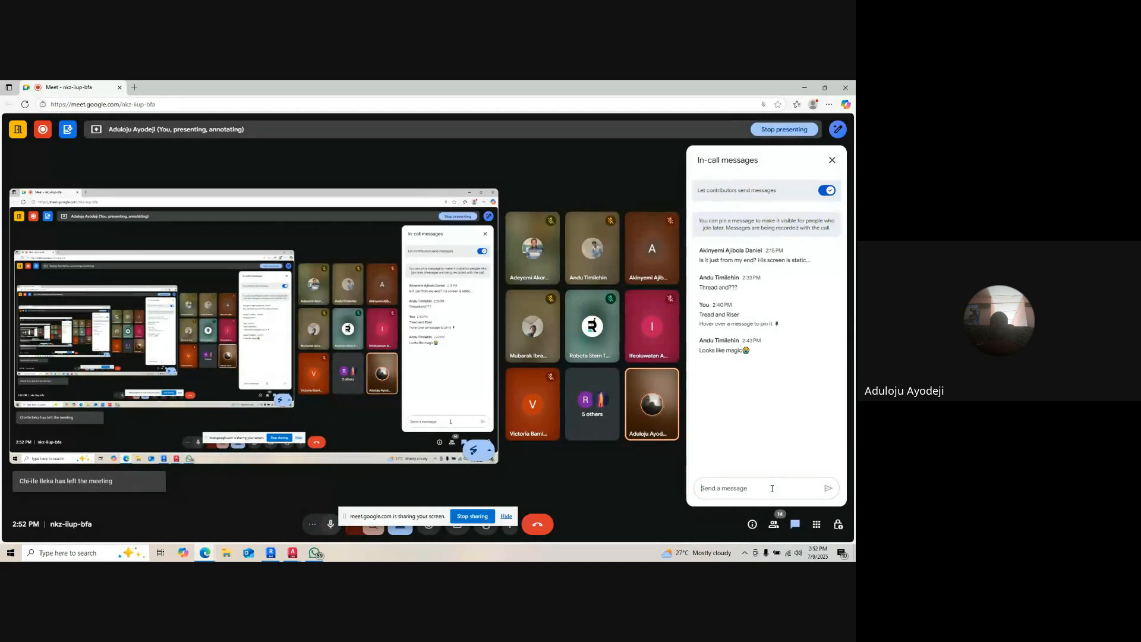
type("I")
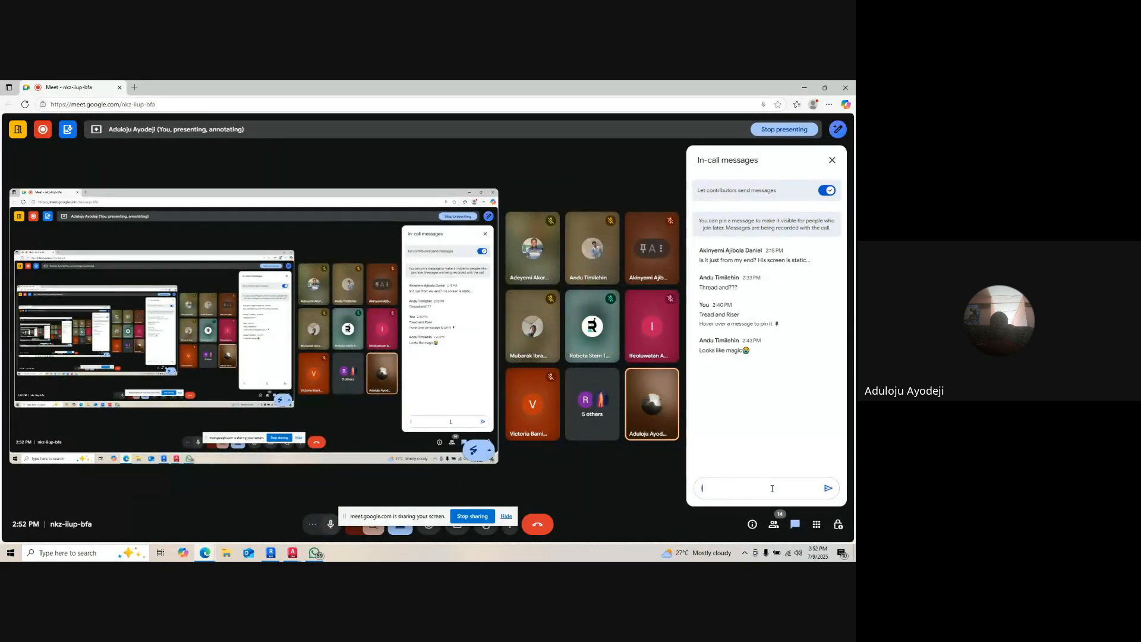
type("tsnot a Magic")
right_click(713, 485)
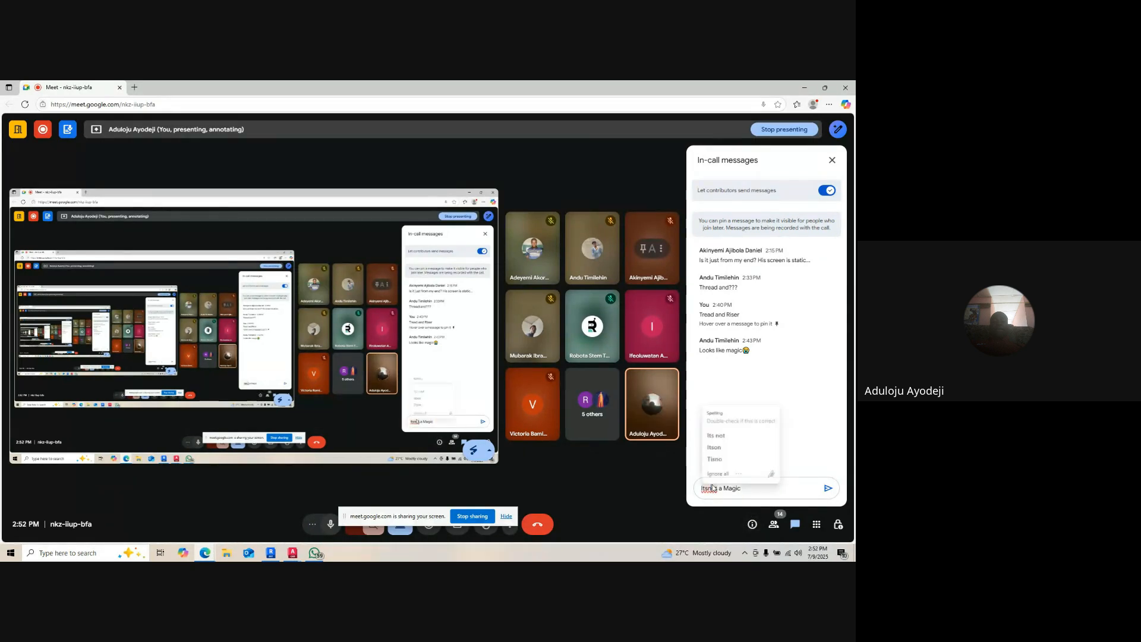
left_click(715, 436)
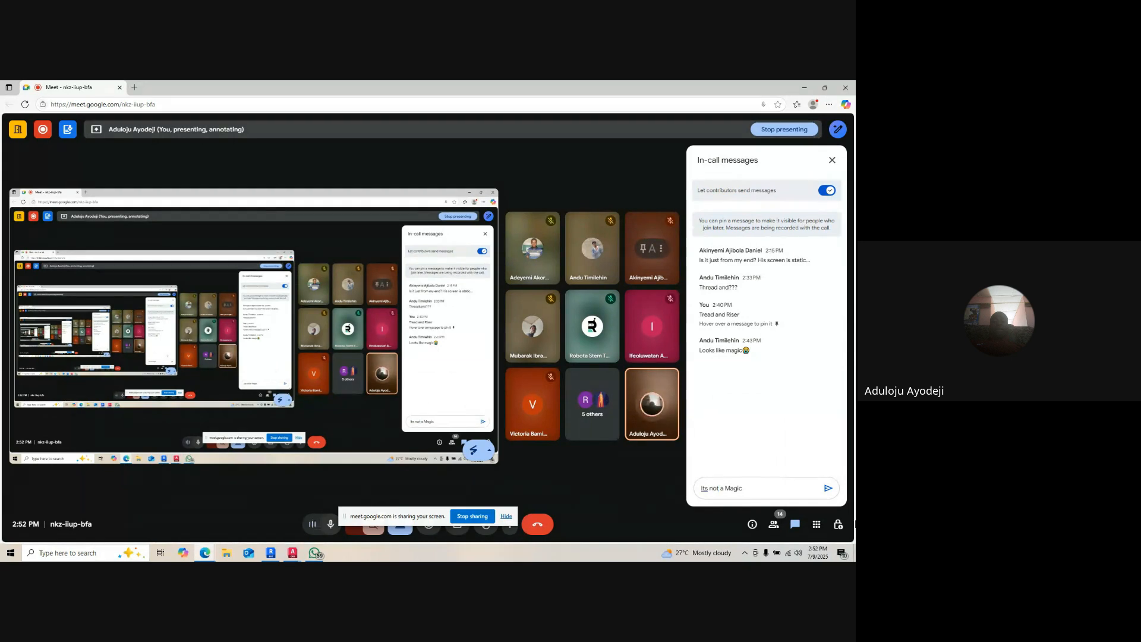
left_click(829, 487)
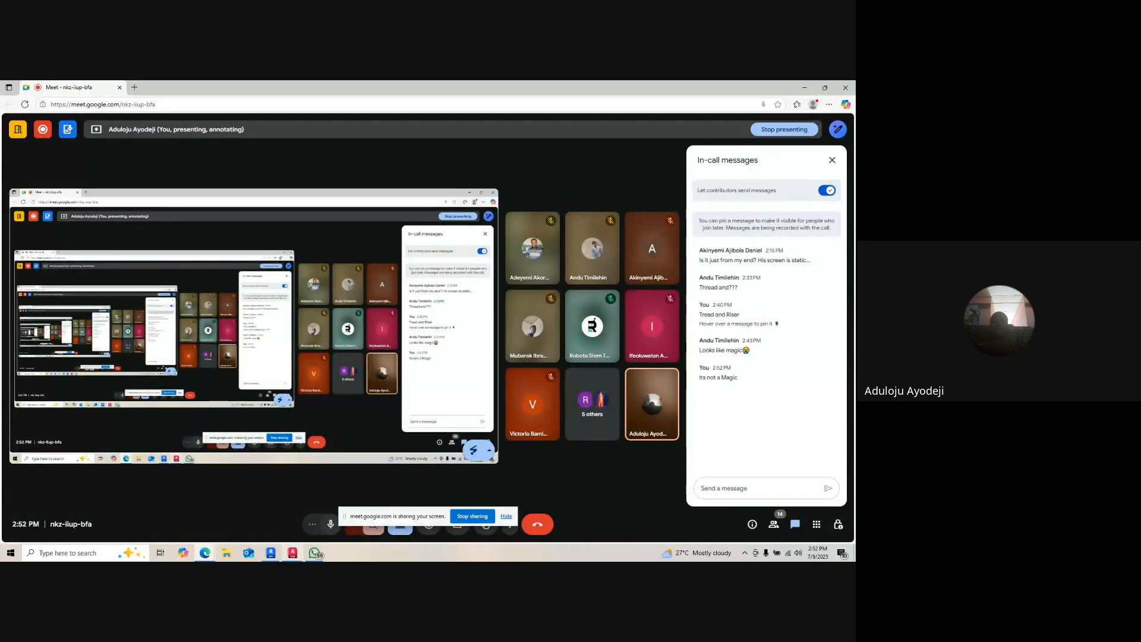
- Switch back to AutoCAD and review the hatched walls, doors and windows from the bedroom to the entrance
mouse_move(293, 552)
left_click(376, 507)
scroll(428, 311, "down", 4)
scroll(427, 364, "up", 4)
scroll(430, 361, "down", 2)
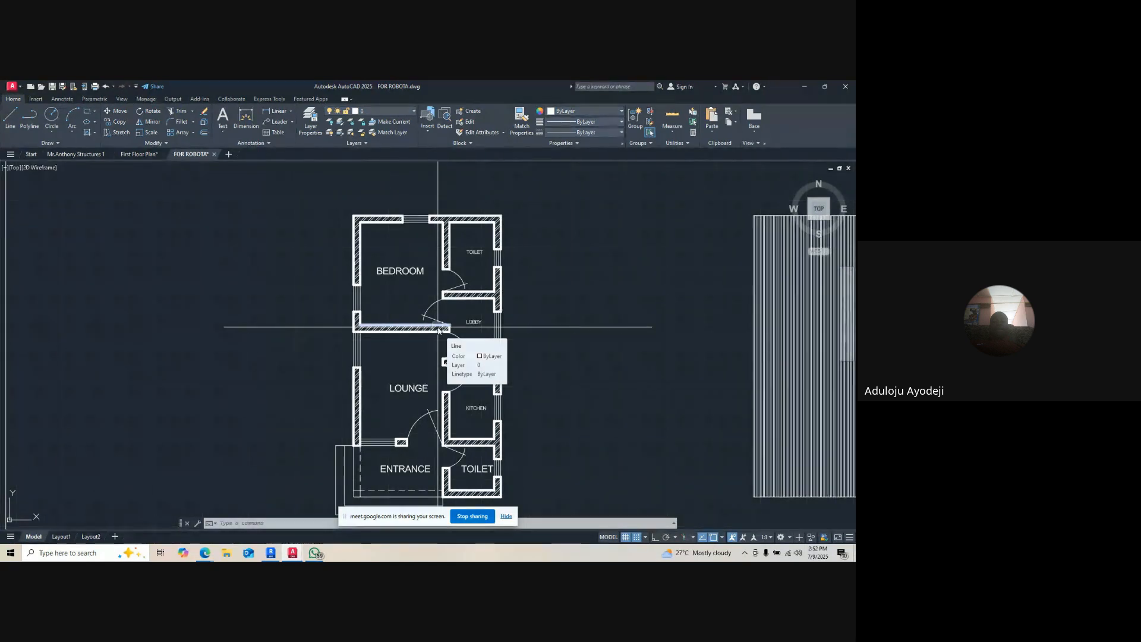
scroll(431, 323, "down", 2)
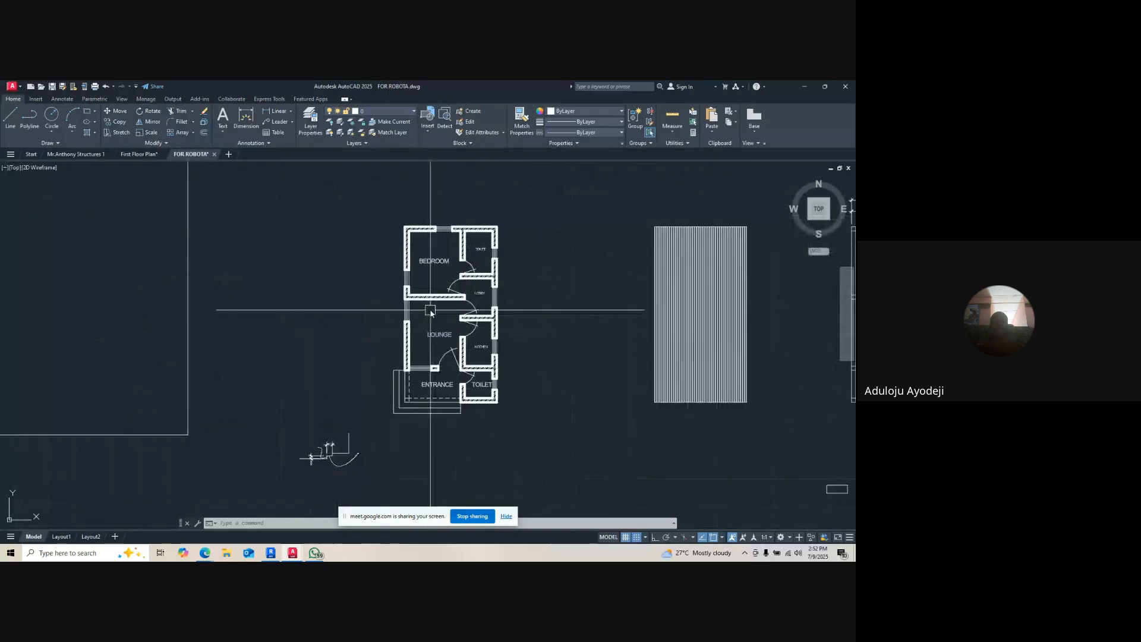
scroll(440, 246, "up", 4)
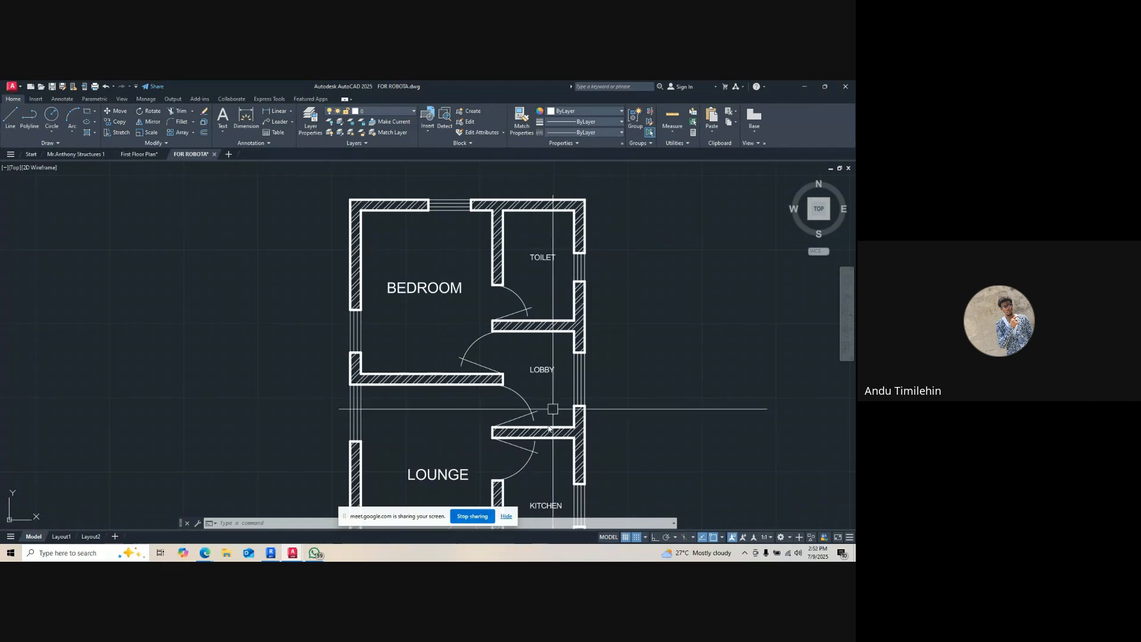
scroll(431, 417, "up", 2)
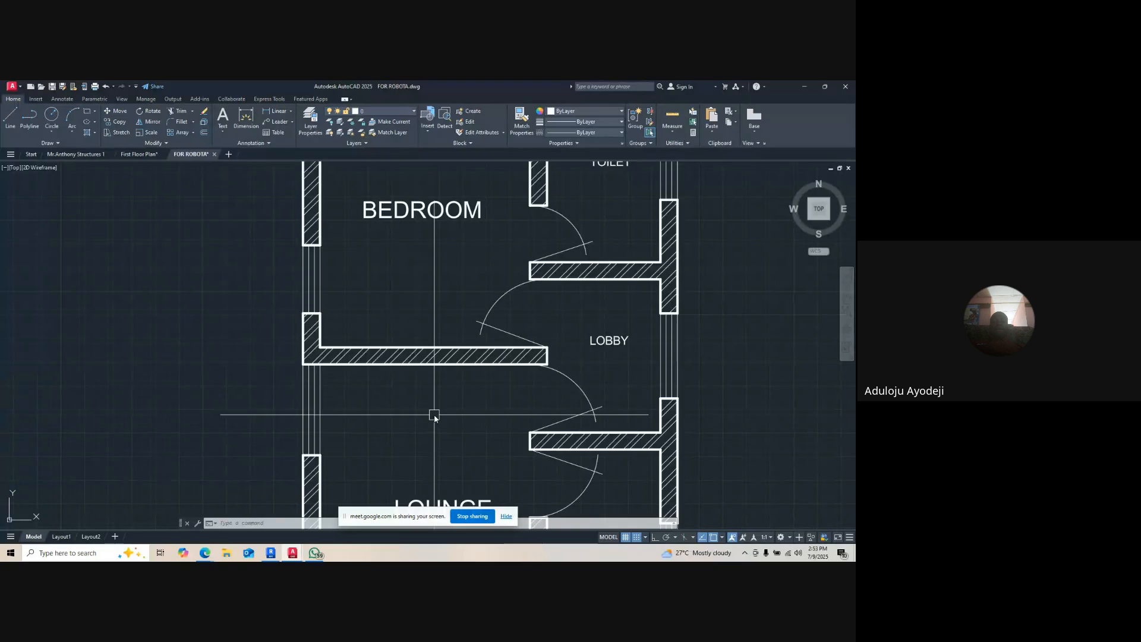
key("Escape")
key("Escape")
scroll(433, 417, "down", 3)
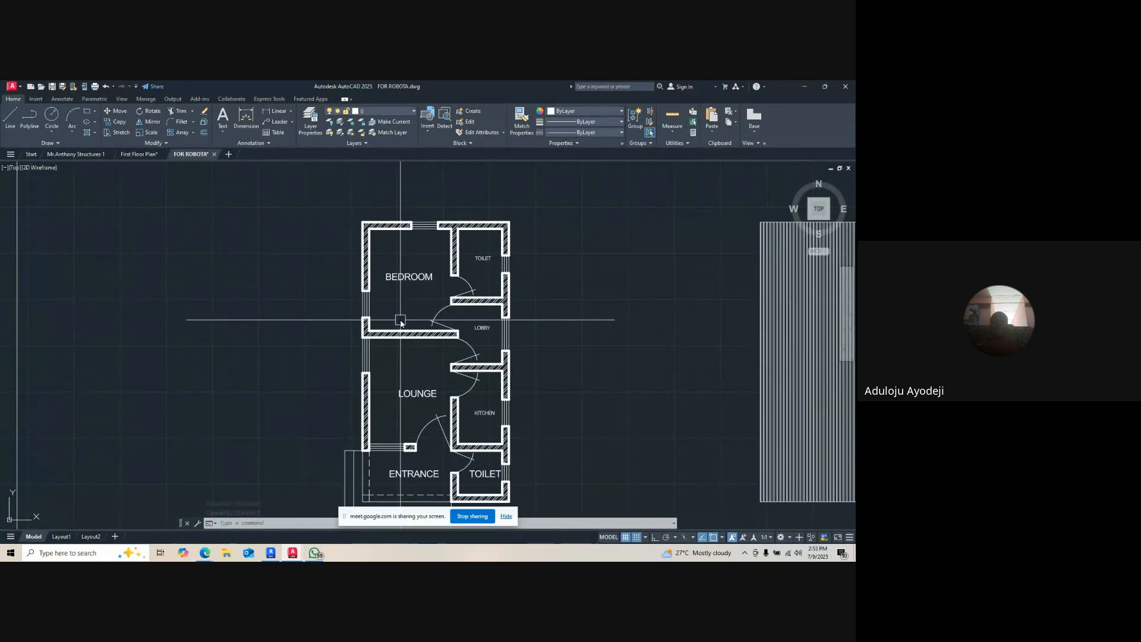
scroll(440, 326, "down", 3)
scroll(460, 189, "up", 5)
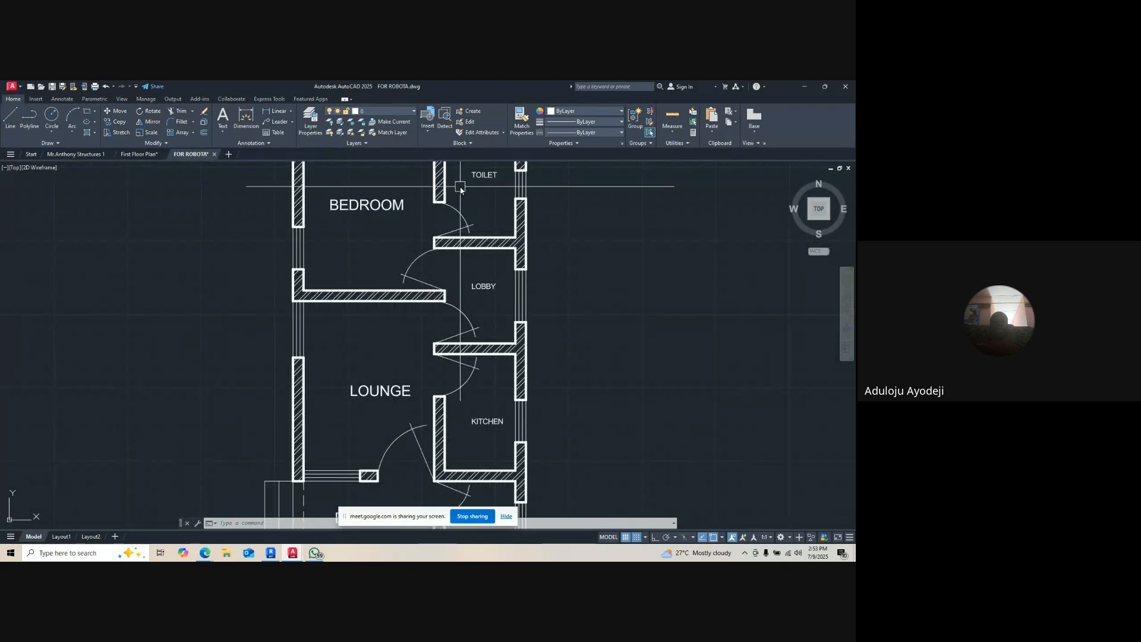
scroll(460, 189, "up", 4)
scroll(438, 251, "down", 3)
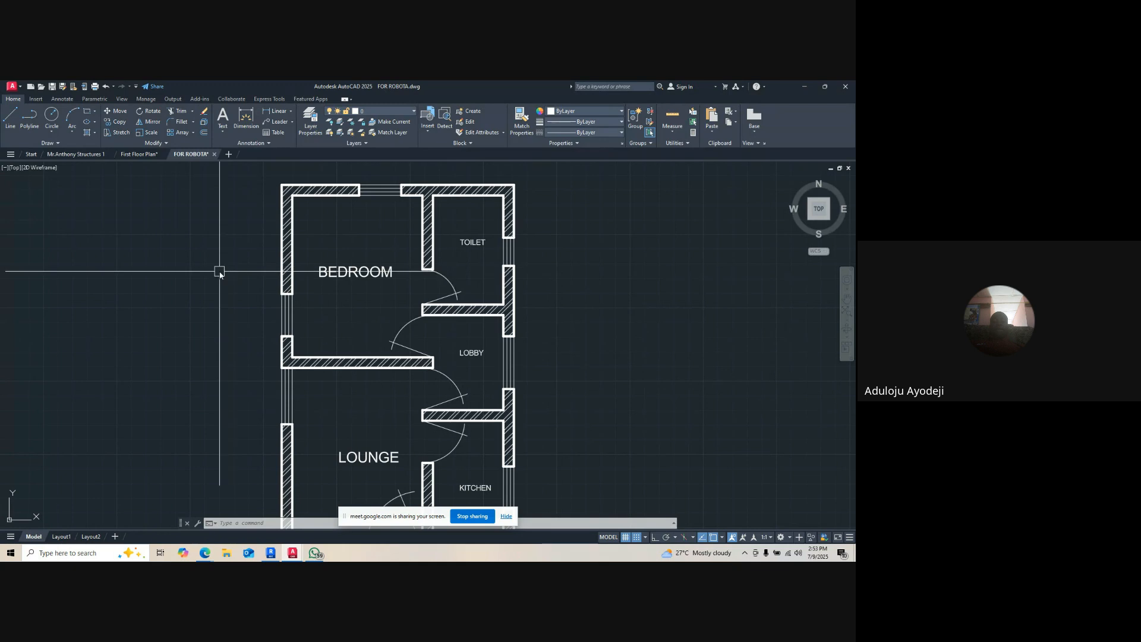
scroll(442, 221, "down", 5)
scroll(442, 223, "up", 5)
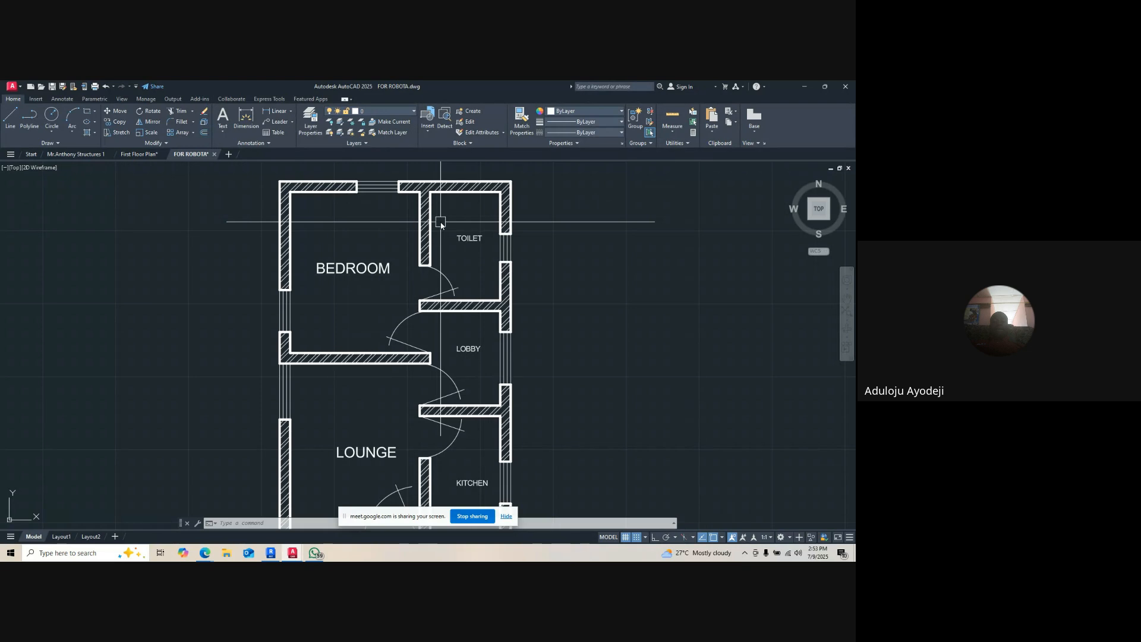
- Inspect the entrance area and check the linetype of the dashed line along its lower edge
scroll(335, 351, "up", 5)
scroll(344, 326, "down", 8)
scroll(438, 284, "up", 6)
scroll(452, 276, "up", 4)
scroll(435, 275, "down", 4)
scroll(465, 351, "up", 2)
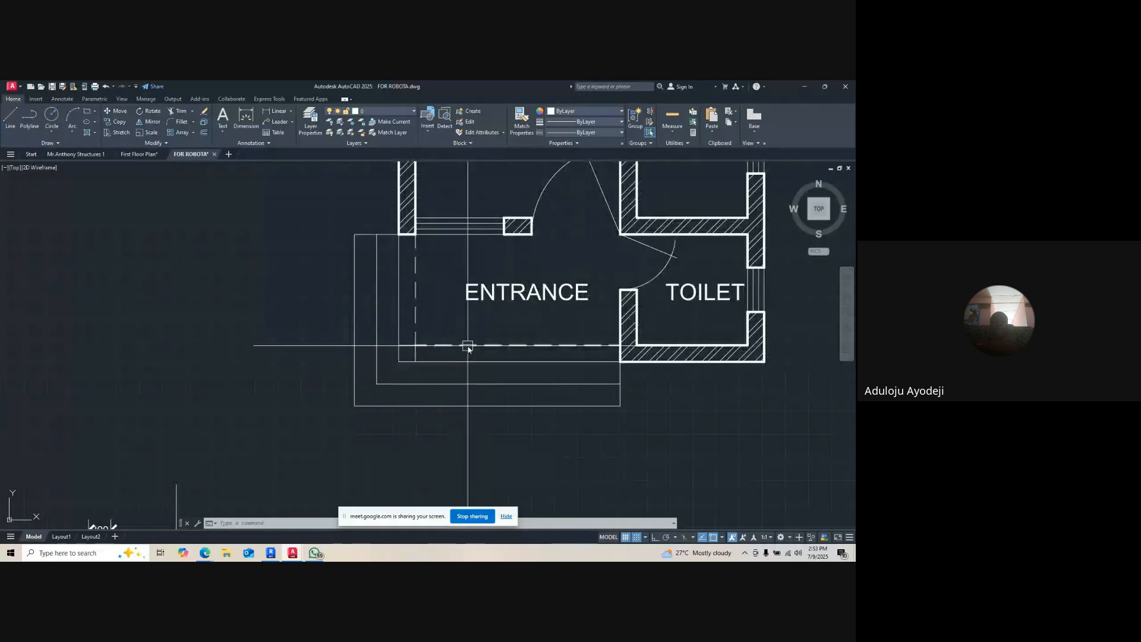
scroll(499, 331, "up", 2)
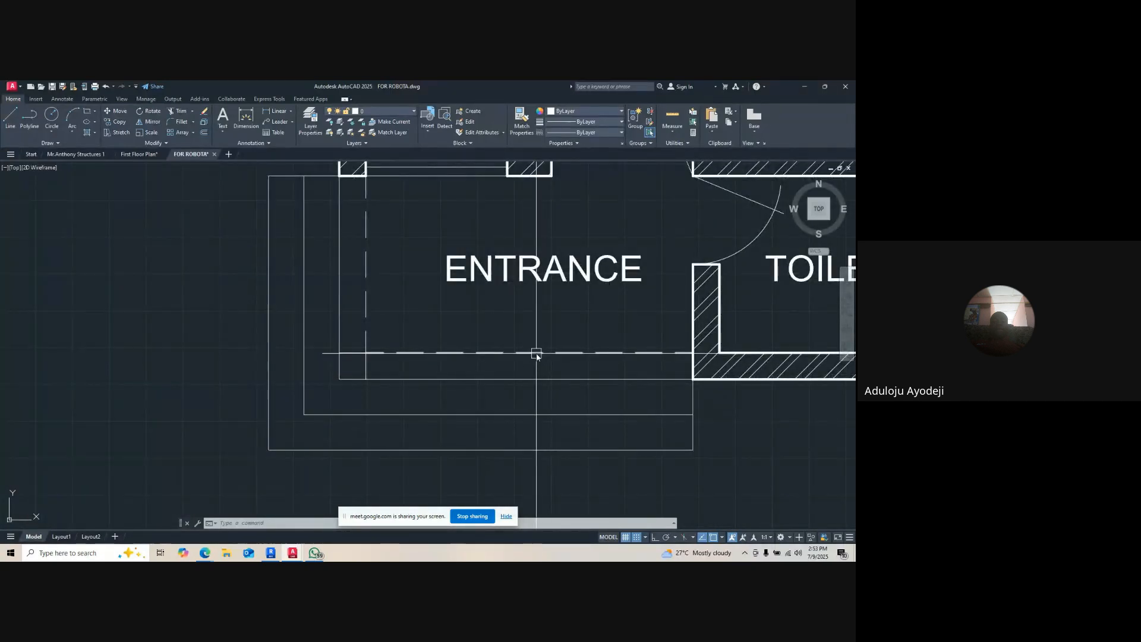
left_click(536, 353)
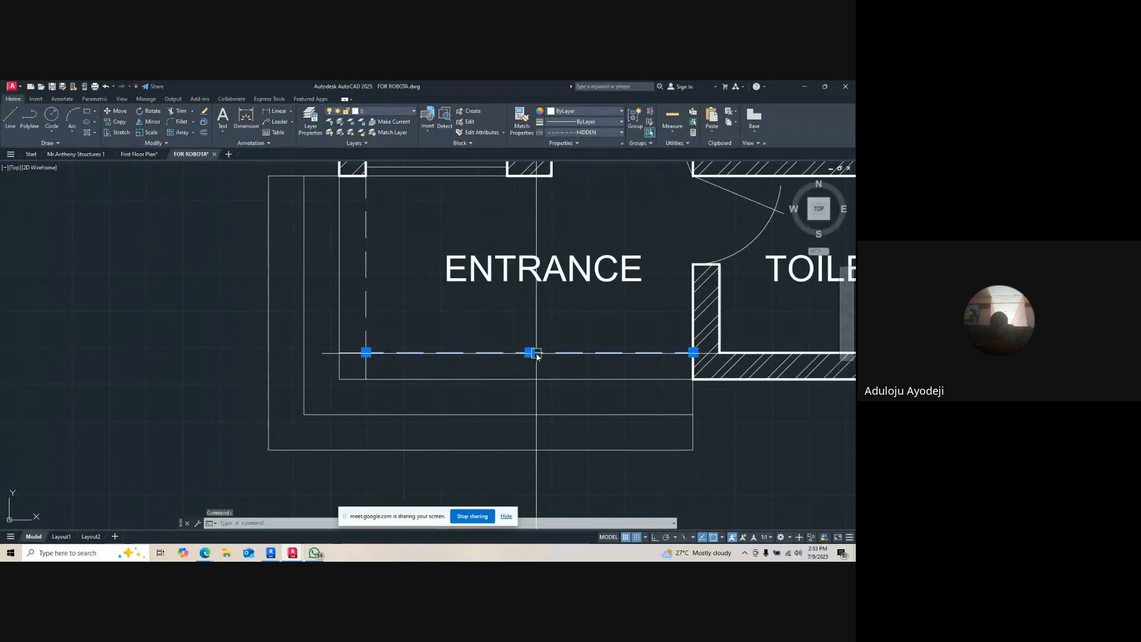
scroll(540, 355, "up", 4)
scroll(504, 361, "down", 4)
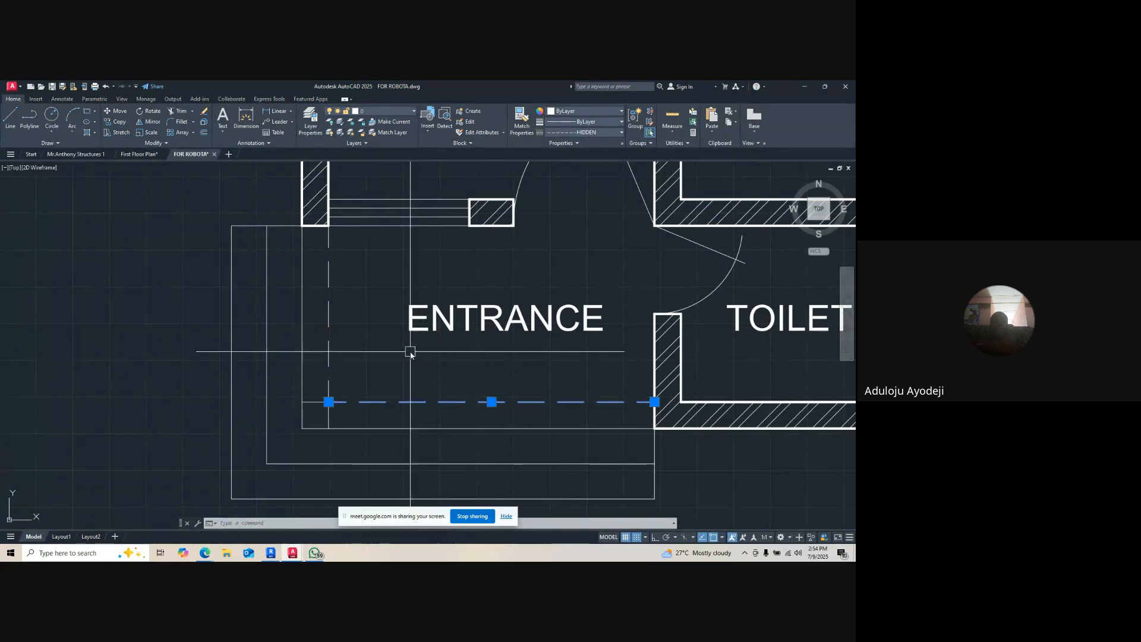
scroll(375, 403, "down", 4)
key("Escape")
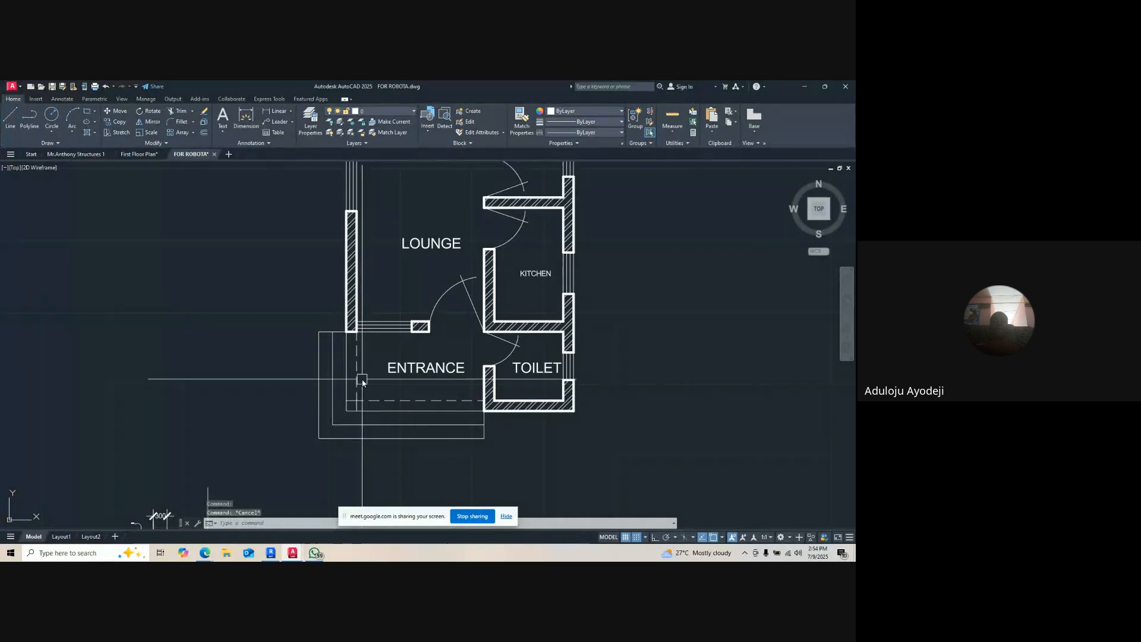
- Match the properties of the solid outer entrance line onto the two dashed lines bordering the entrance
scroll(337, 347, "up", 4)
key("Escape")
key("Escape")
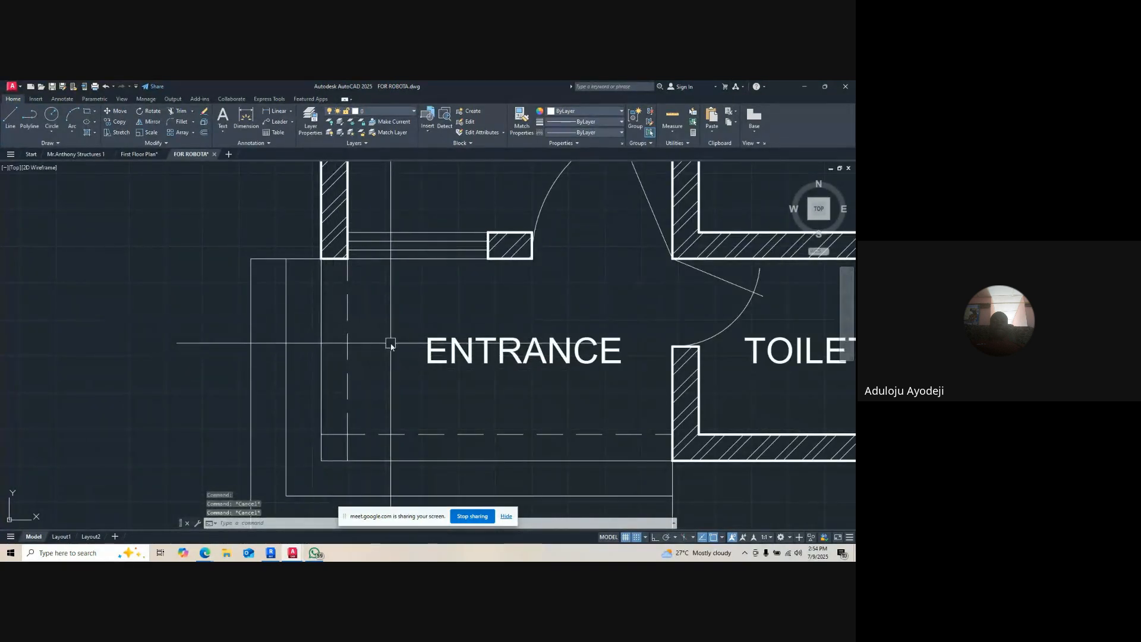
right_click(400, 351)
left_click(416, 363)
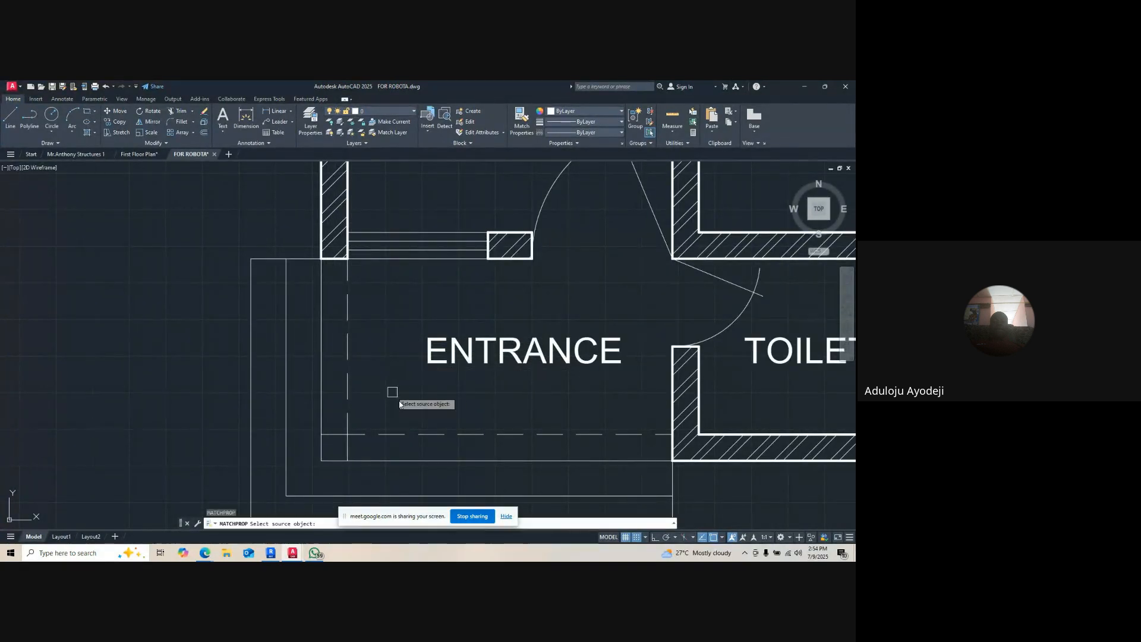
left_click(324, 310)
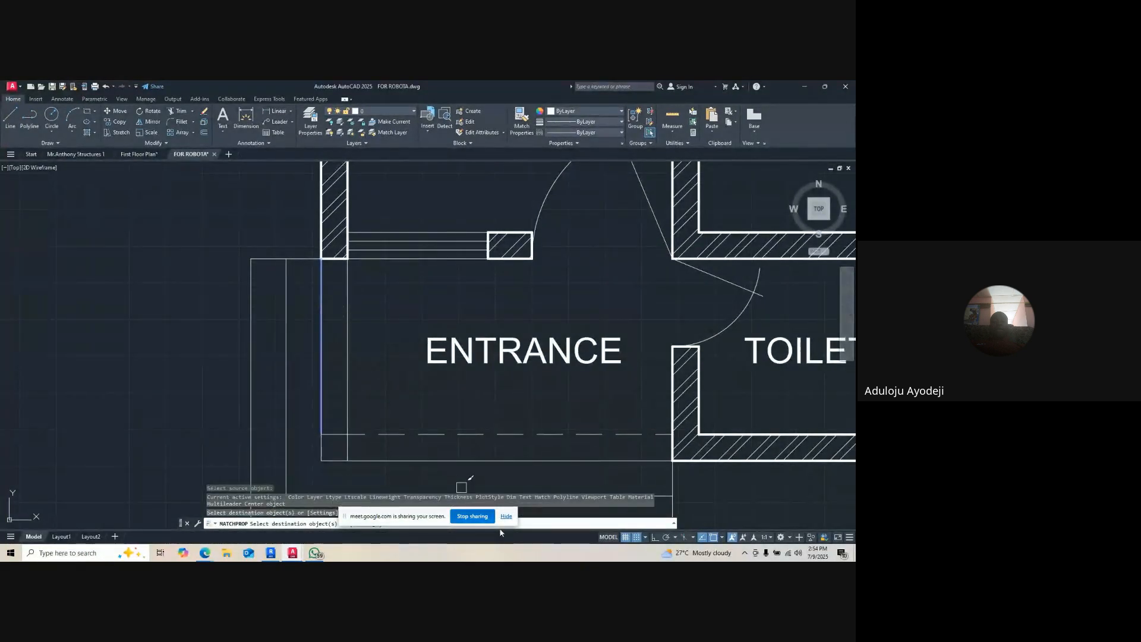
left_click(450, 428)
left_click(442, 442)
scroll(449, 432, "down", 4)
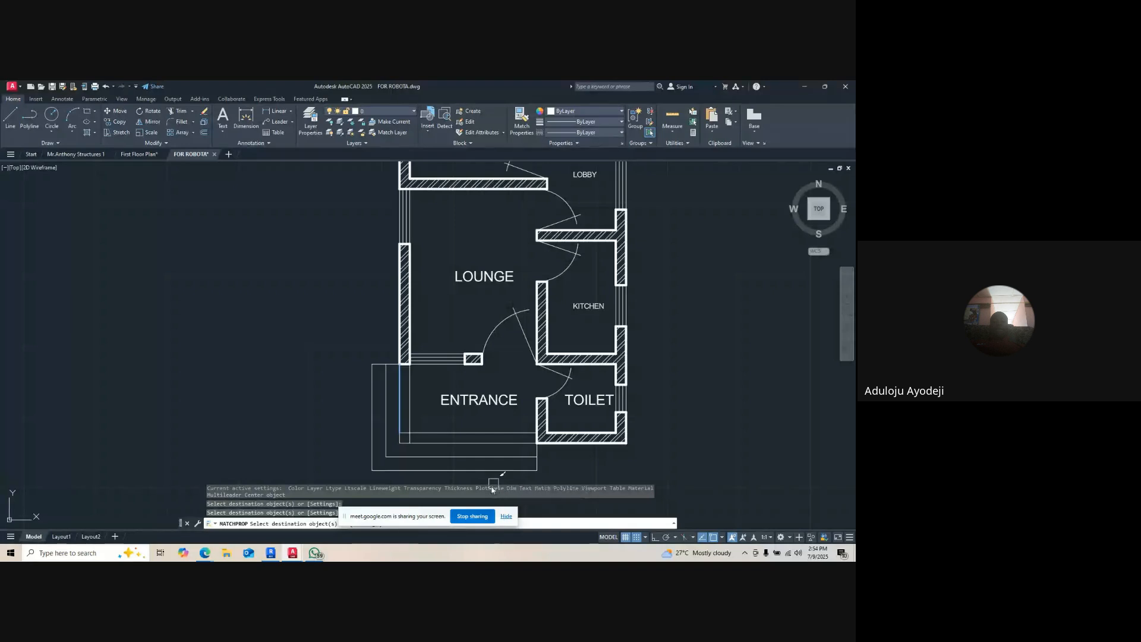
key("Escape")
key("Escape")
scroll(450, 469, "up", 2)
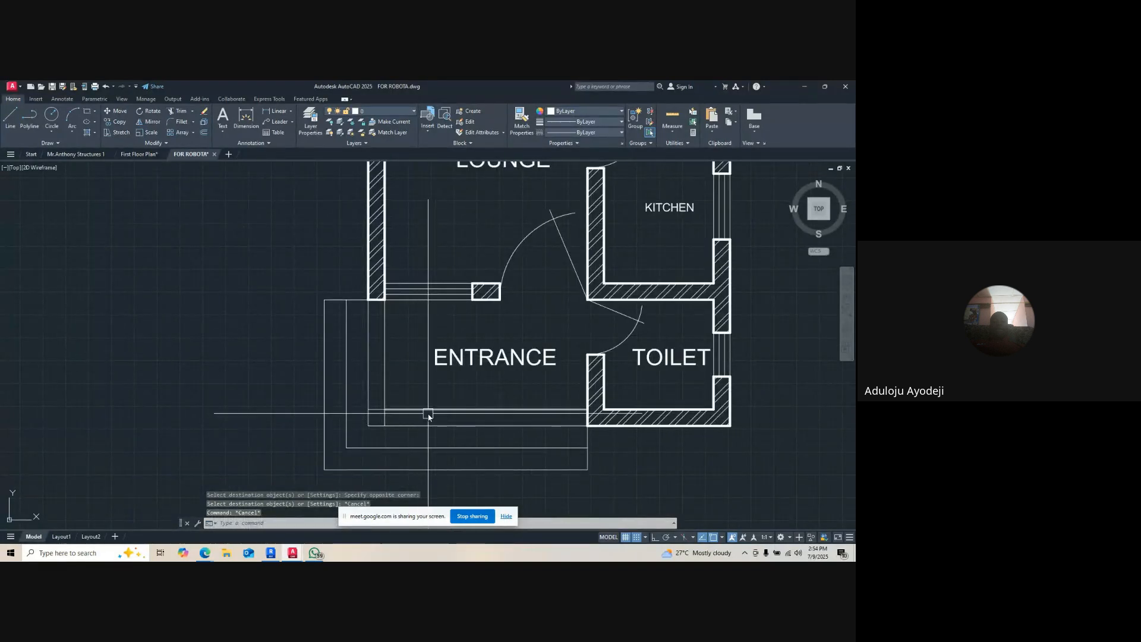
- Set the linetype of the entrance's inner horizontal and vertical boundary lines to HIDDEN
left_click(422, 408)
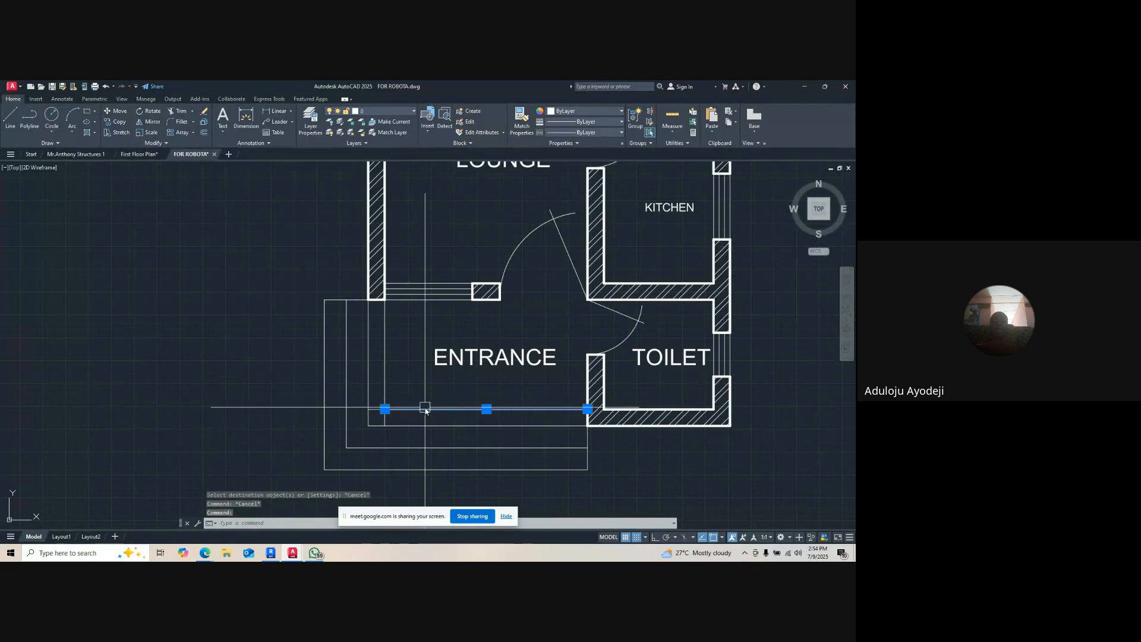
left_click(385, 334)
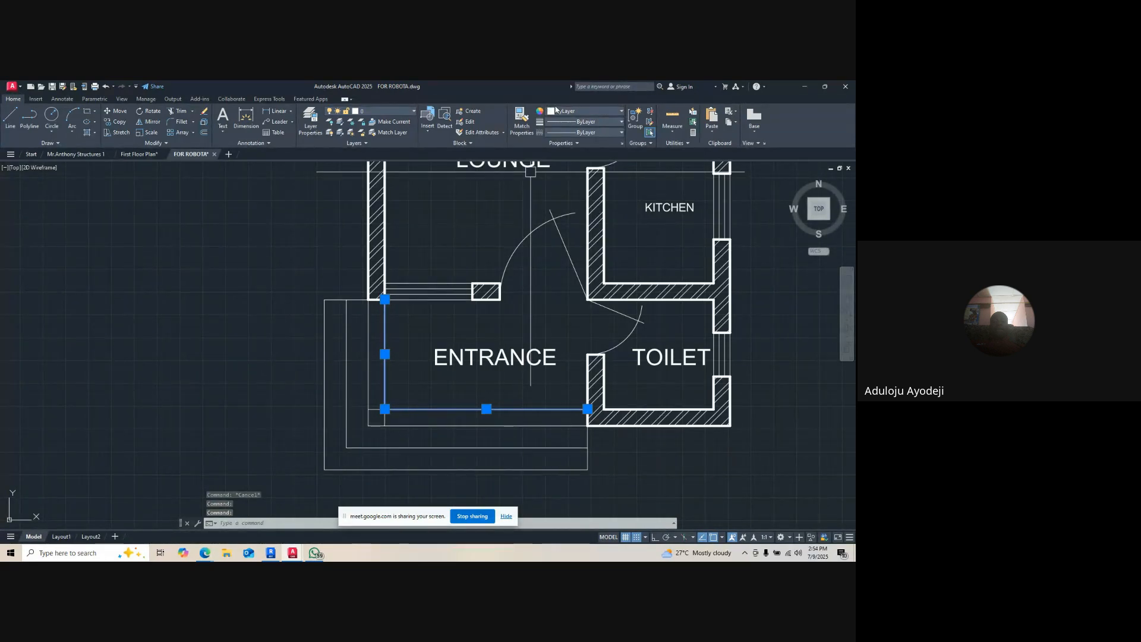
left_click(594, 122)
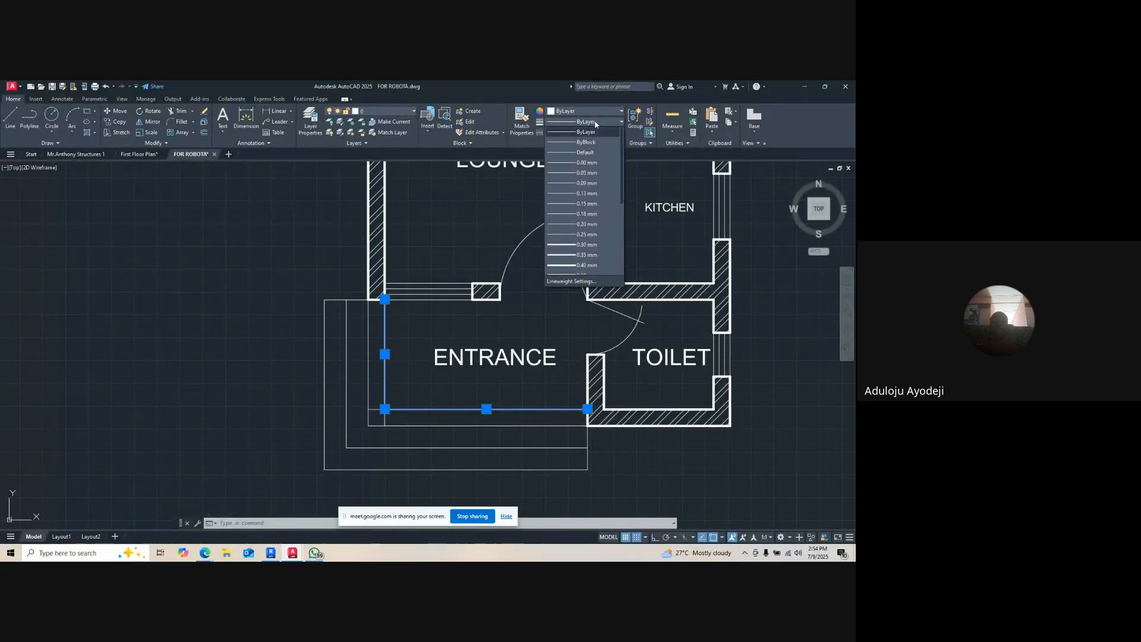
left_click(587, 133)
left_click(586, 133)
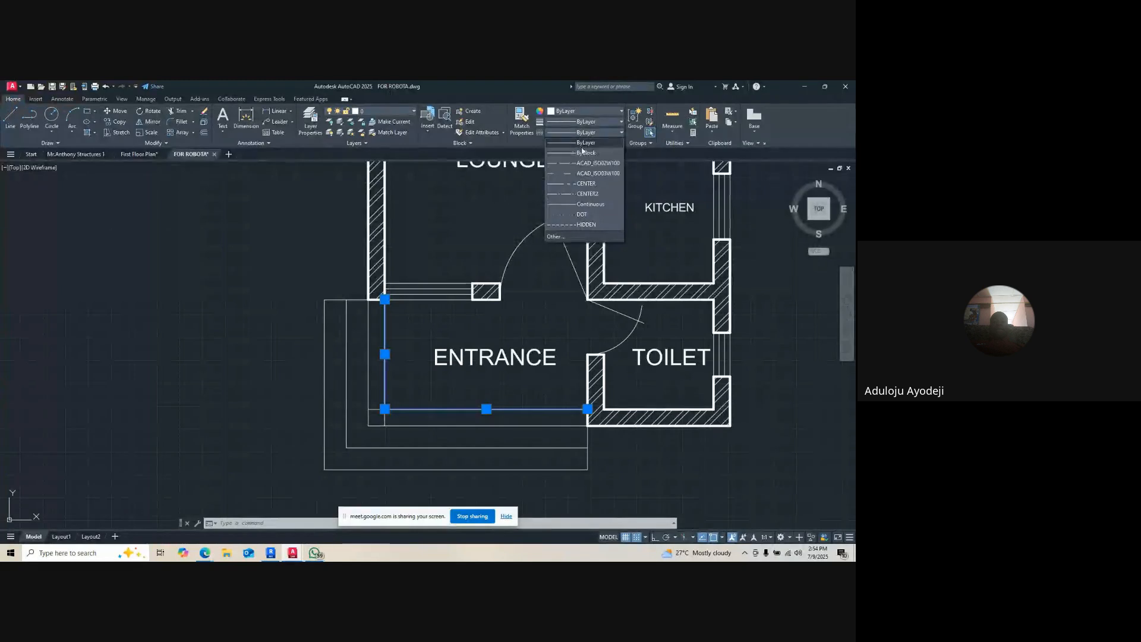
left_click(585, 224)
scroll(433, 413, "up", 2)
key("Escape")
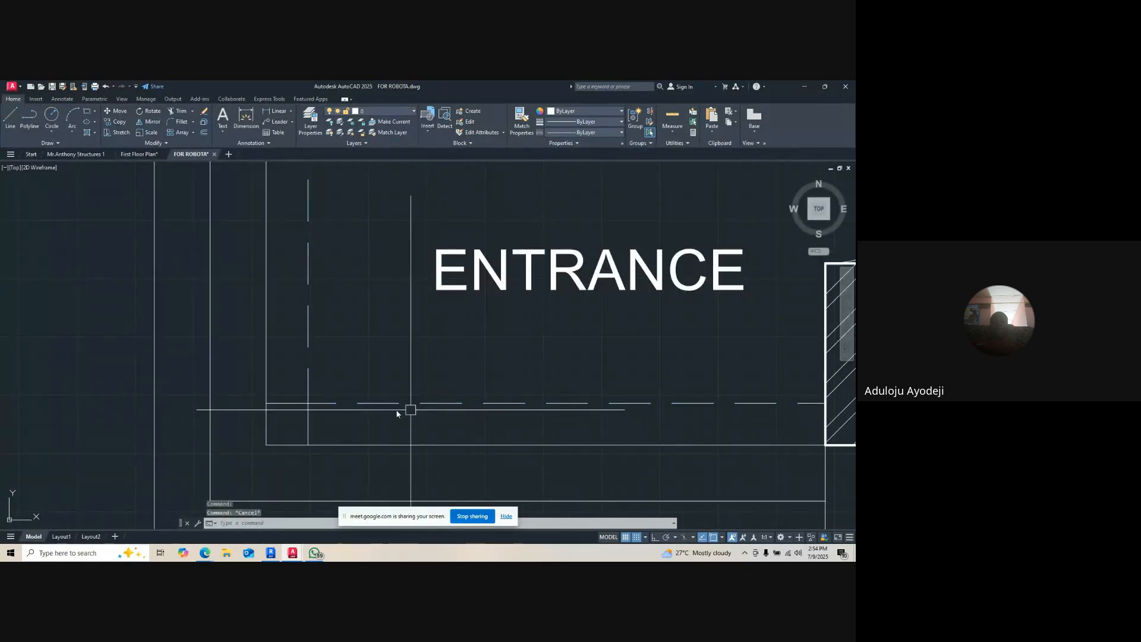
- Examine the entrance's hidden lines and the window and door between the lounge and the entrance
scroll(431, 410, "down", 2)
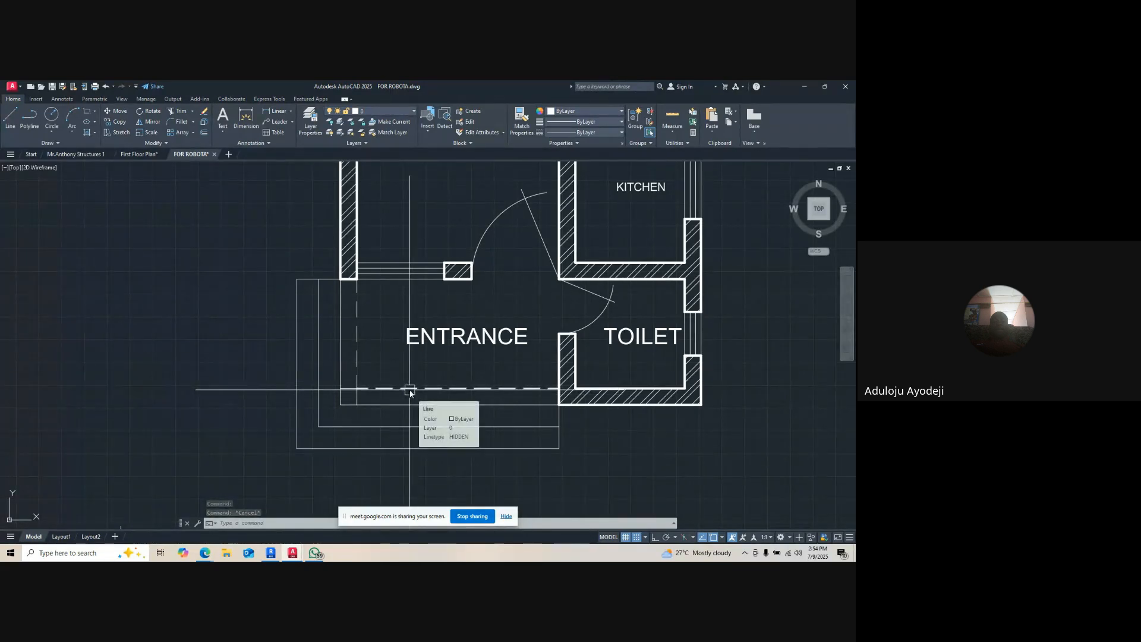
mouse_move(411, 392)
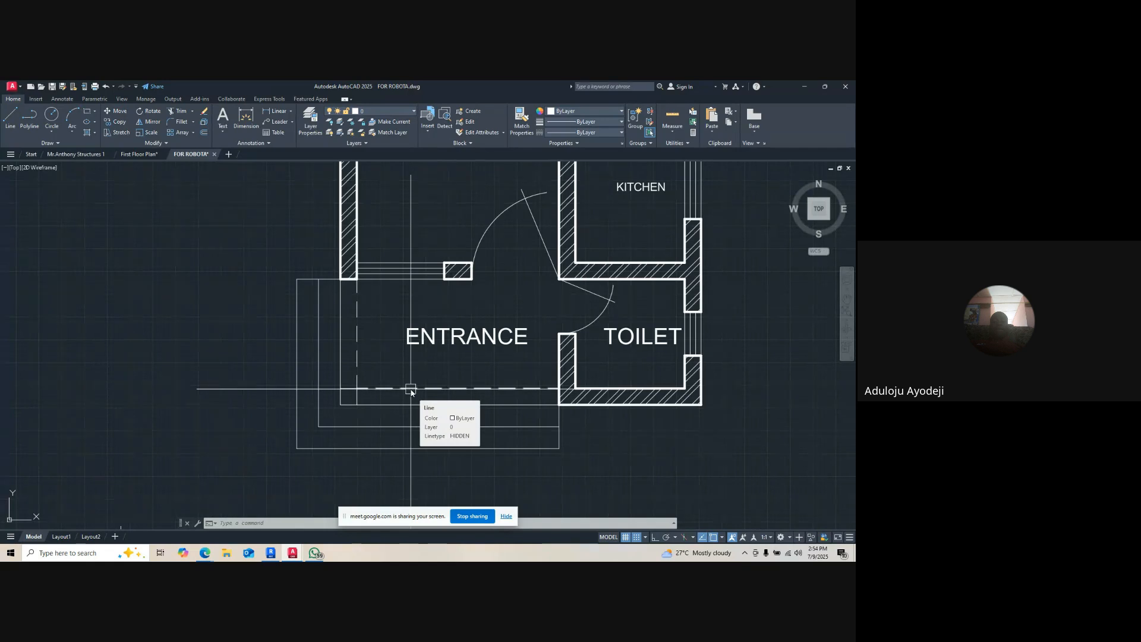
scroll(411, 392, "up", 2)
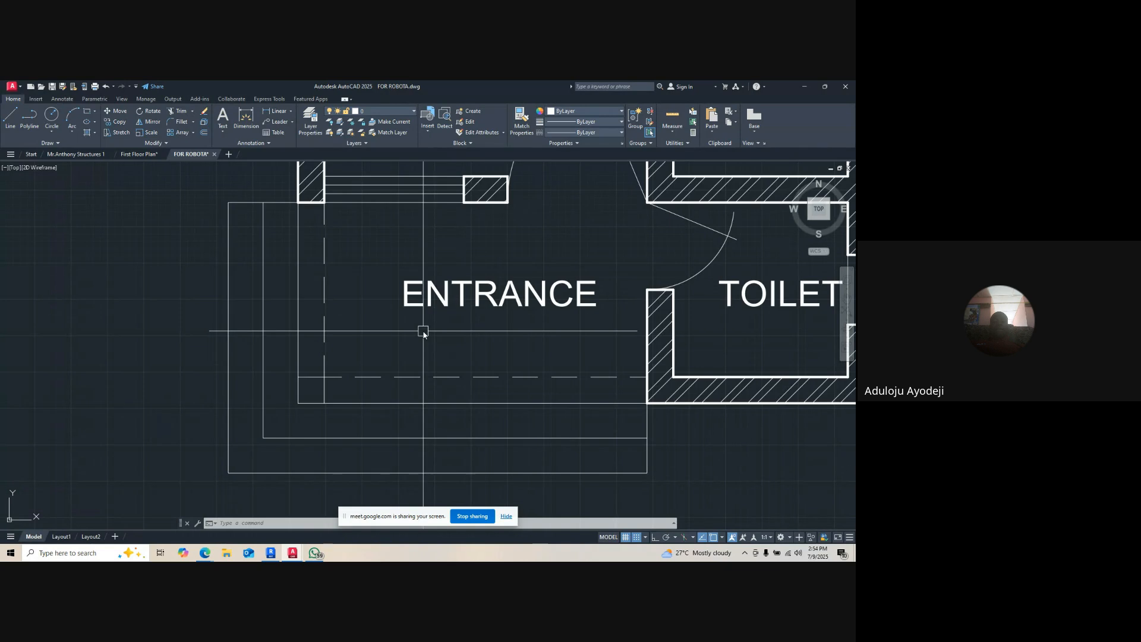
scroll(423, 332, "down", 4)
scroll(473, 237, "up", 4)
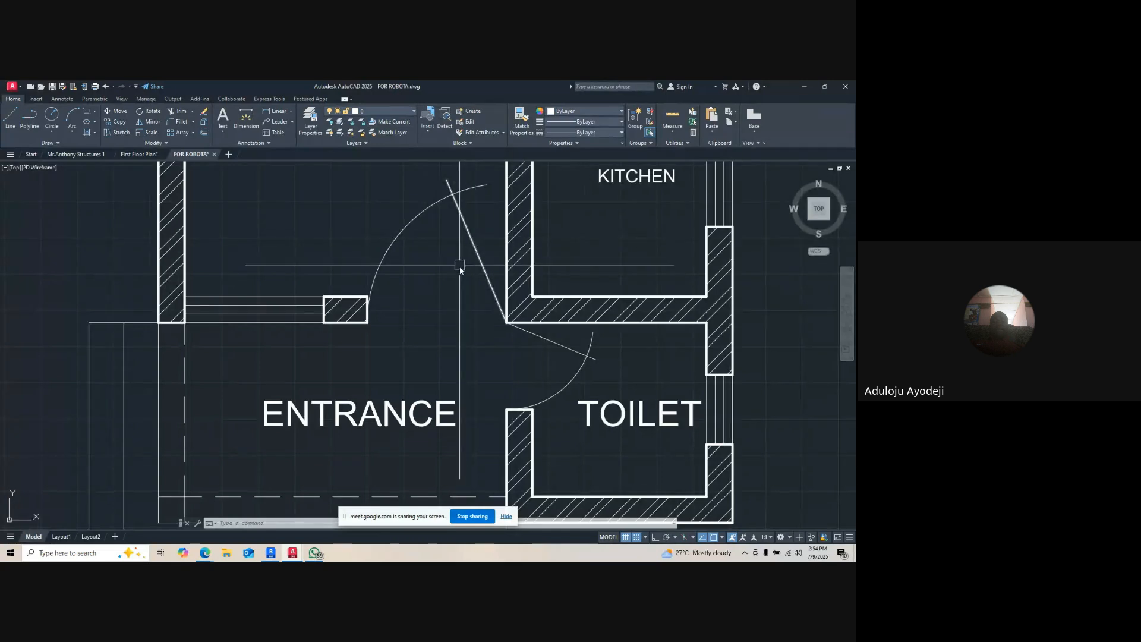
scroll(185, 297, "up", 2)
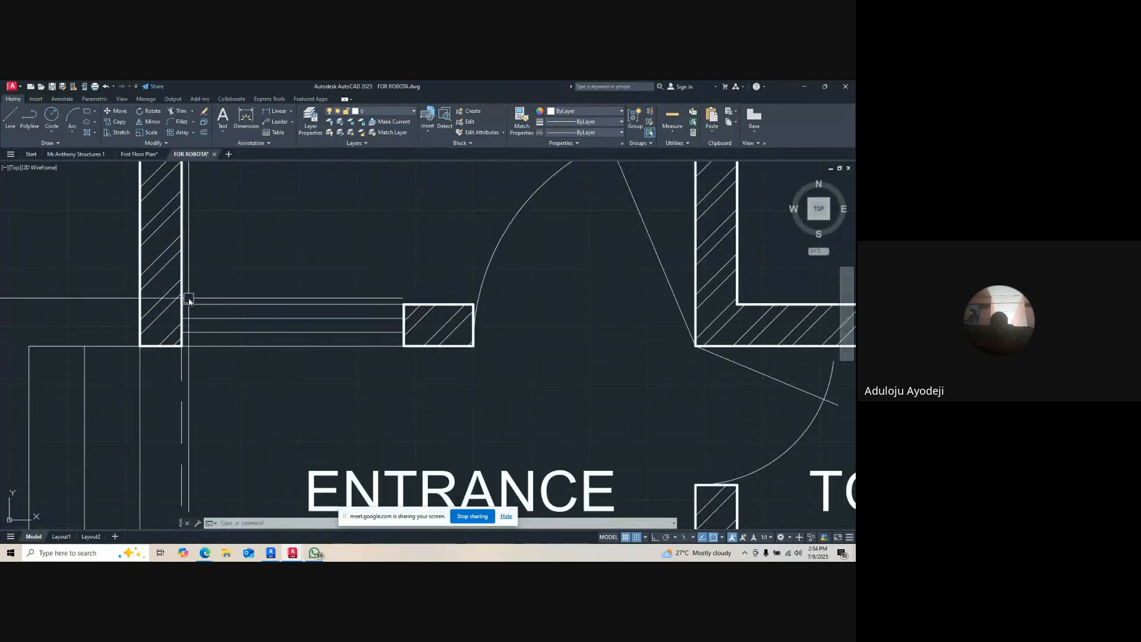
scroll(336, 319, "down", 4)
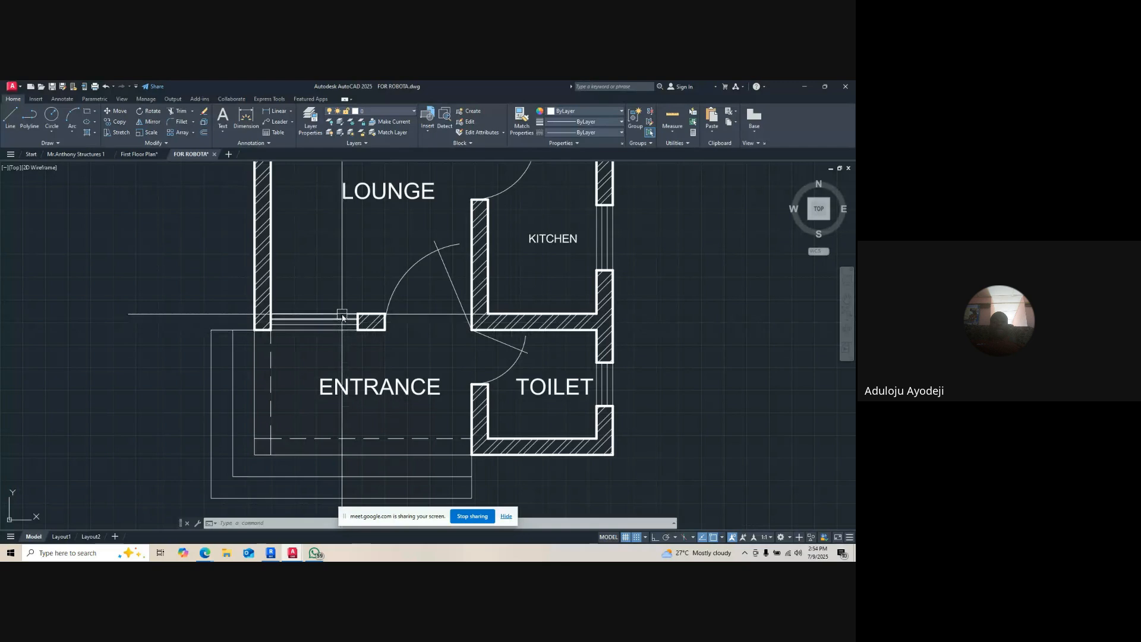
scroll(341, 314, "down", 2)
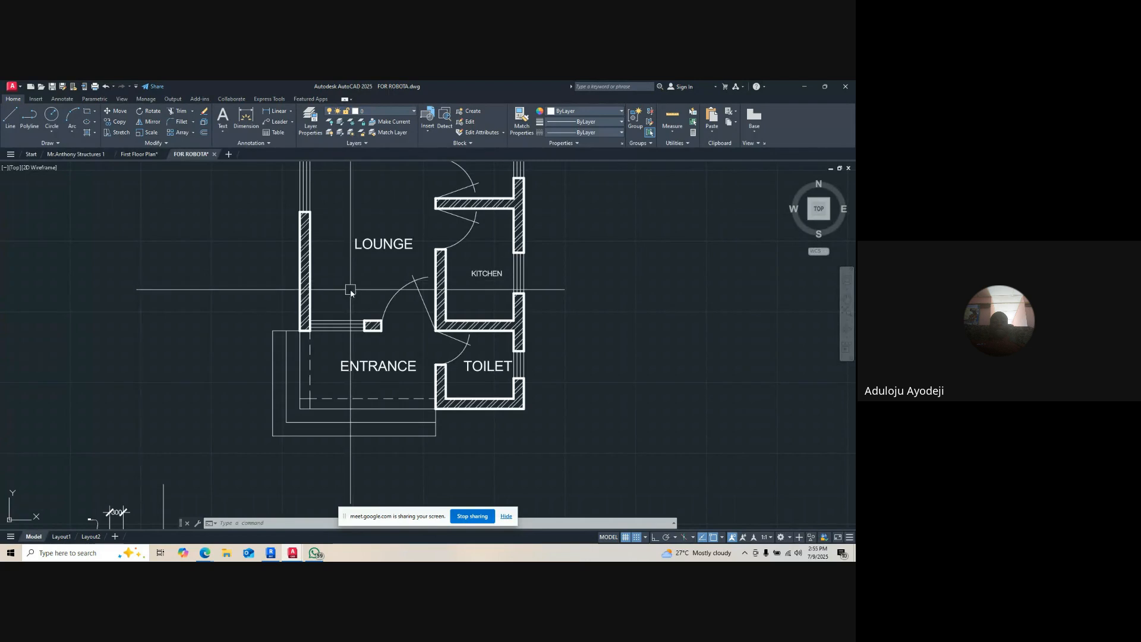
scroll(313, 322, "up", 4)
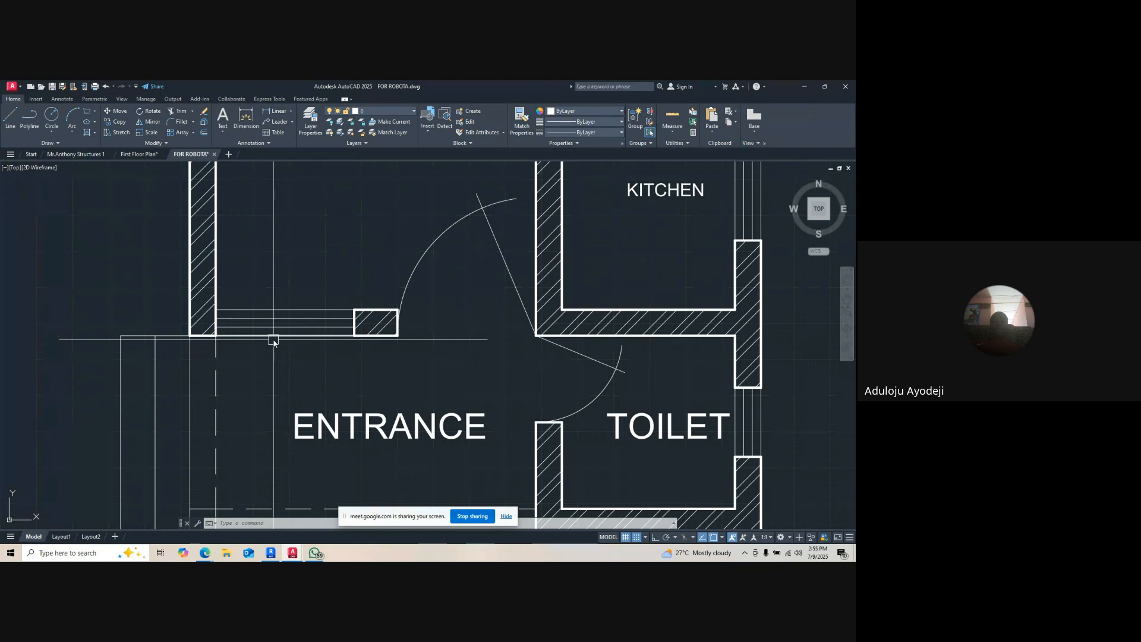
- Offset the inner line of the lounge's left wall by 1200 toward the entrance door
key("Escape")
key("Escape")
key("Escape")
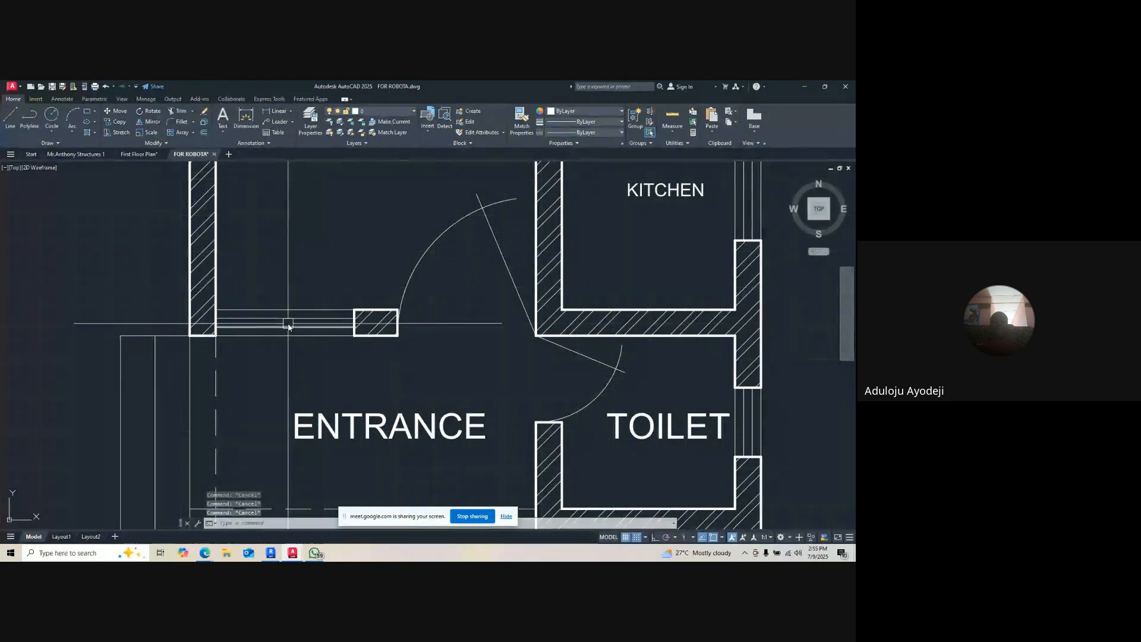
type("o")
key("Return")
type("120")
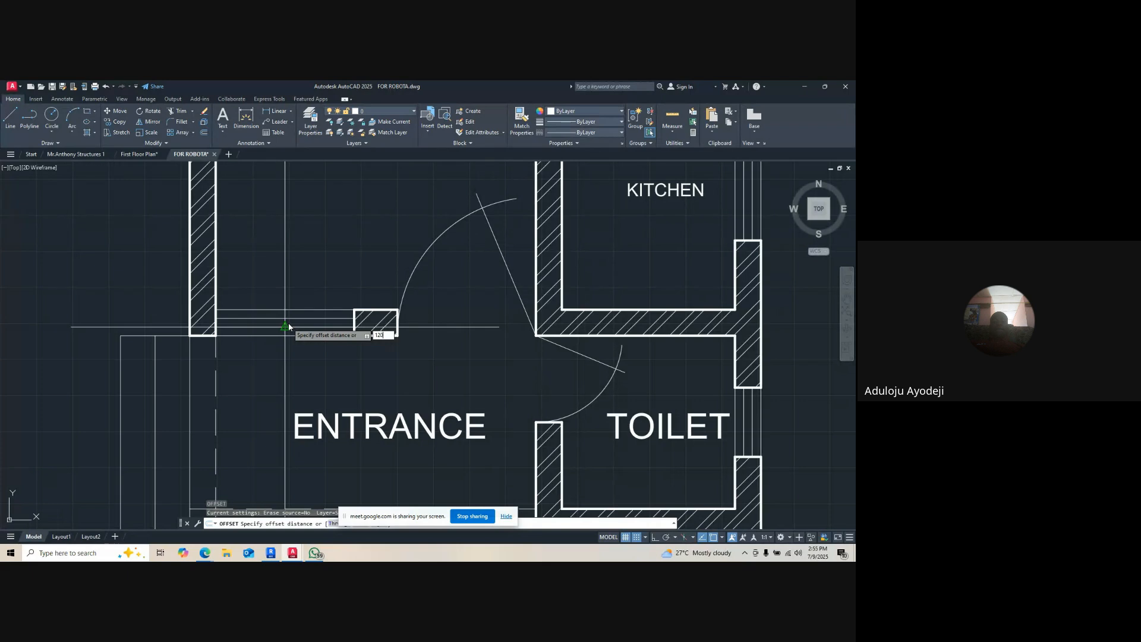
type("0")
key("Return")
scroll(211, 221, "up", 4)
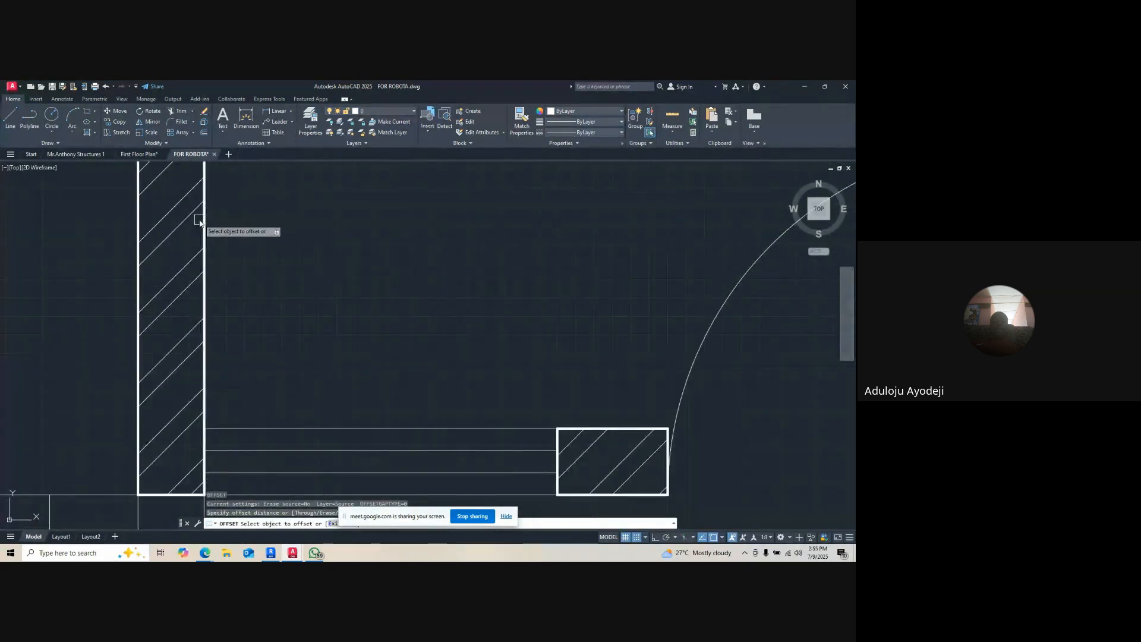
left_click(203, 215)
scroll(205, 212, "down", 3)
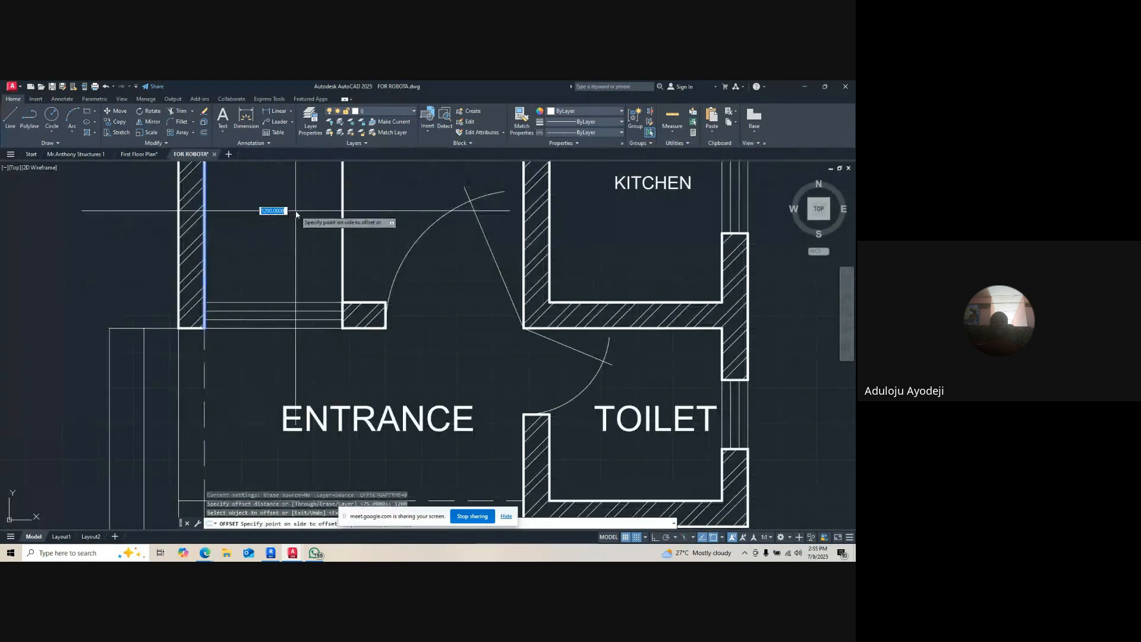
left_click(366, 217)
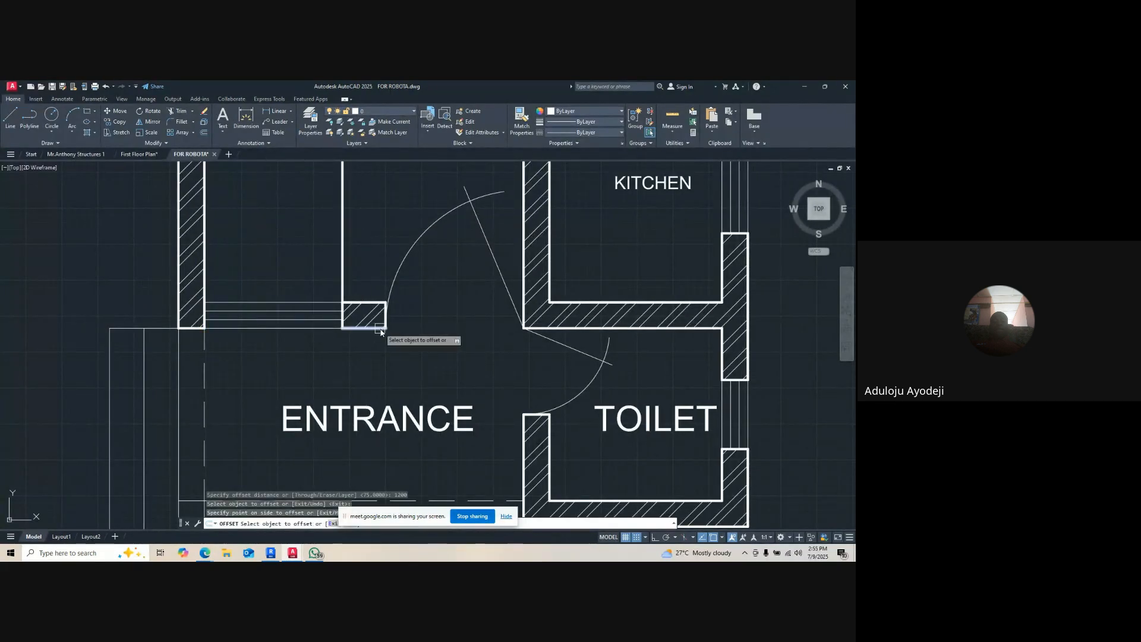
key("Escape")
key("Escape")
- Erase the offset line running through the lounge at the end of the front window
scroll(382, 327, "down", 3)
scroll(384, 324, "up", 4)
left_click(379, 321)
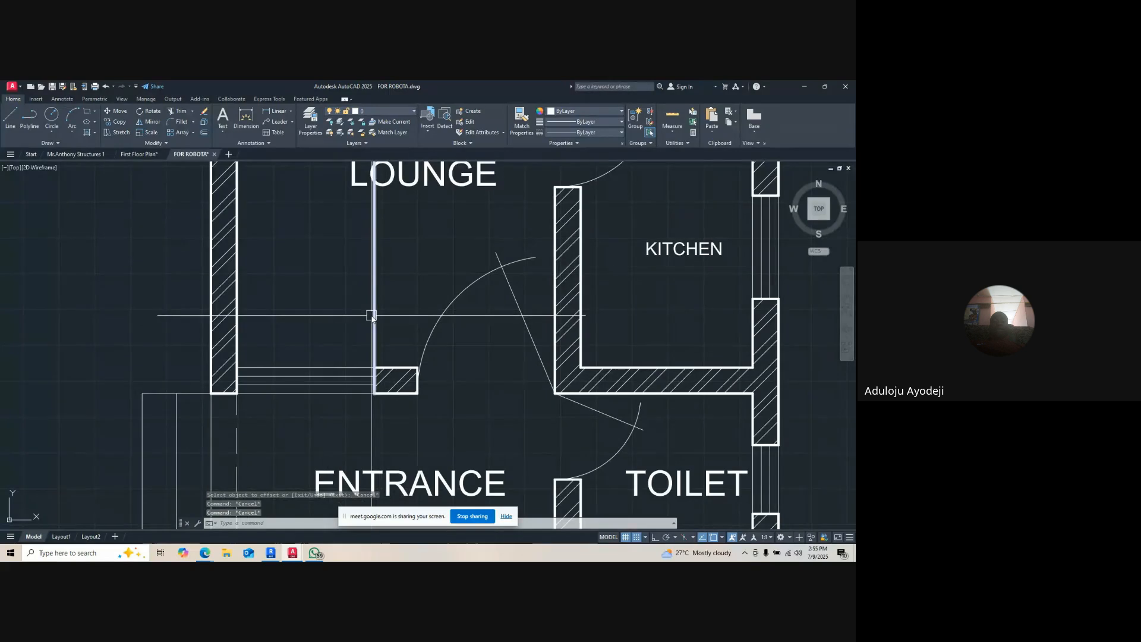
type("e")
key("Return")
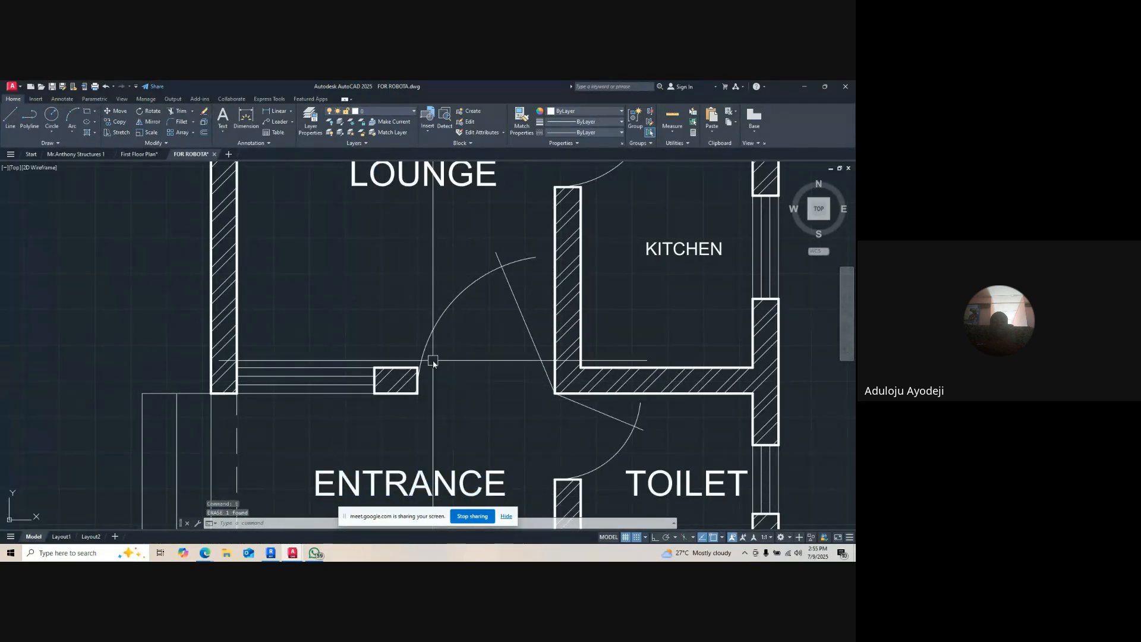
- Review the whole floor plan from the bedroom to the entrance, including its walls, doors and windows
scroll(416, 333, "down", 4)
scroll(386, 342, "down", 2)
scroll(395, 204, "up", 4)
scroll(382, 275, "down", 5)
scroll(381, 290, "up", 5)
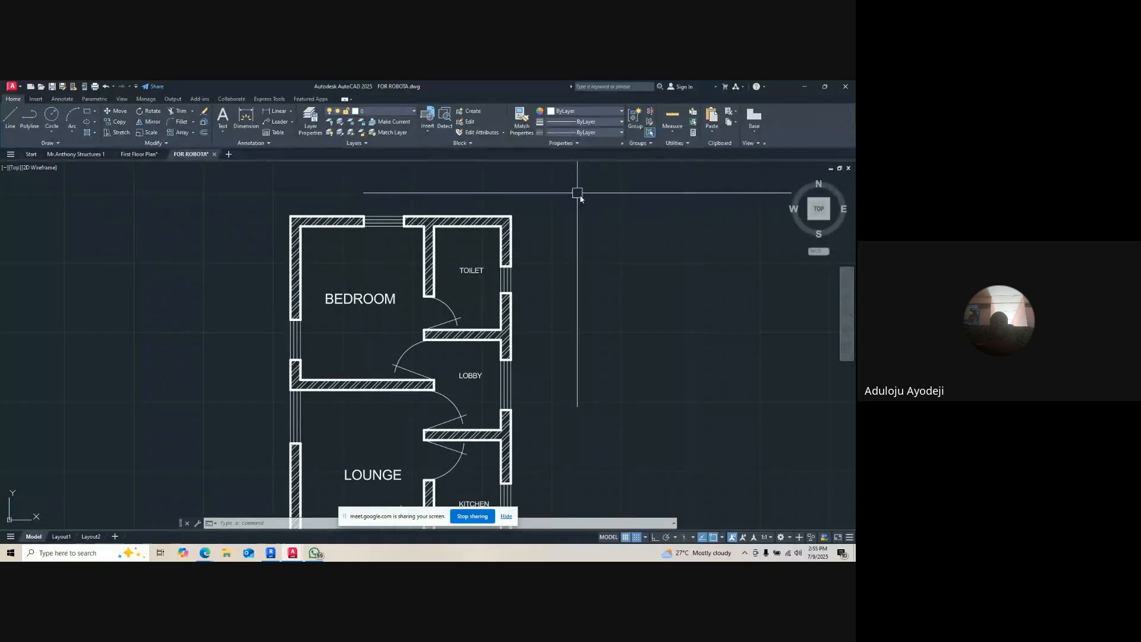
scroll(537, 266, "down", 2)
key("Escape")
scroll(518, 314, "down", 2)
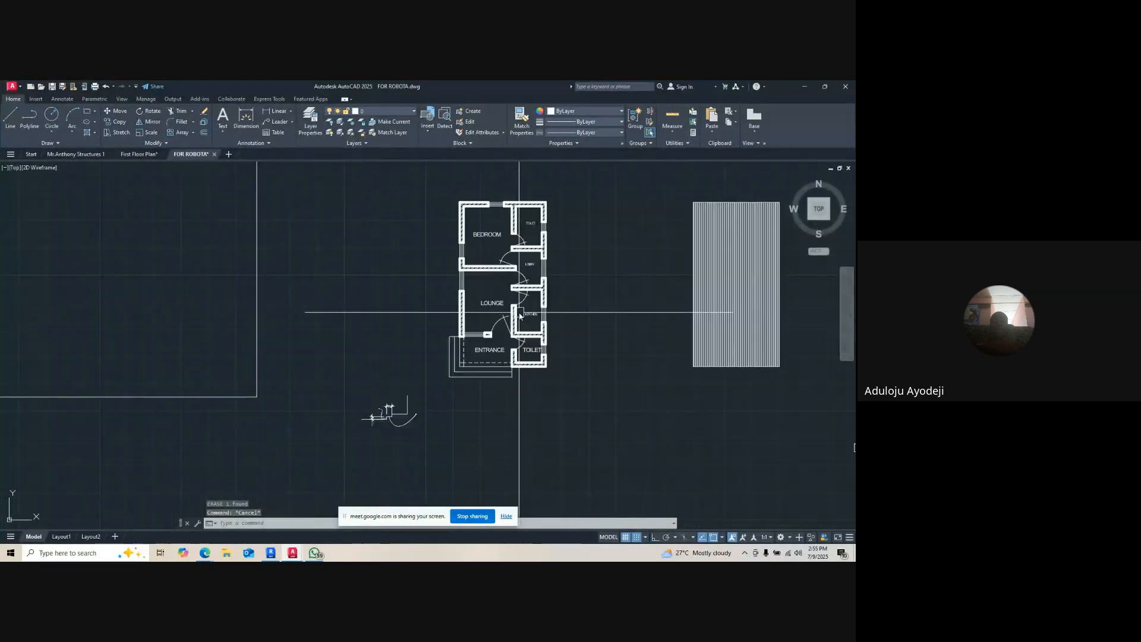
scroll(520, 315, "up", 2)
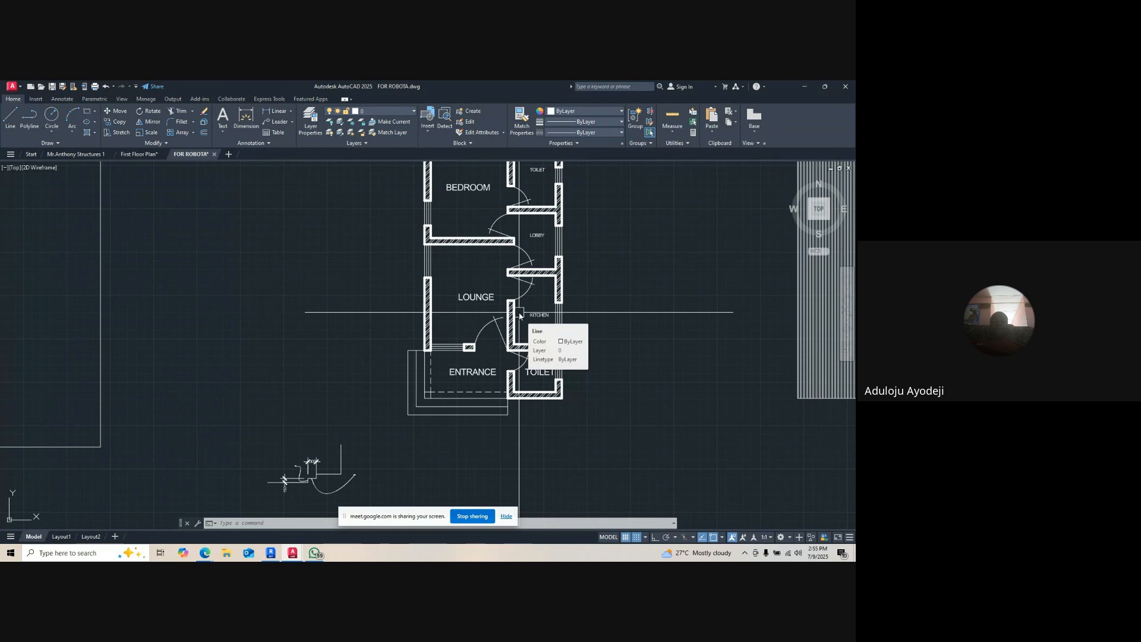
- Set the lineweight of the inner line of the lounge's left wall to 0.40 mm
scroll(496, 327, "up", 5)
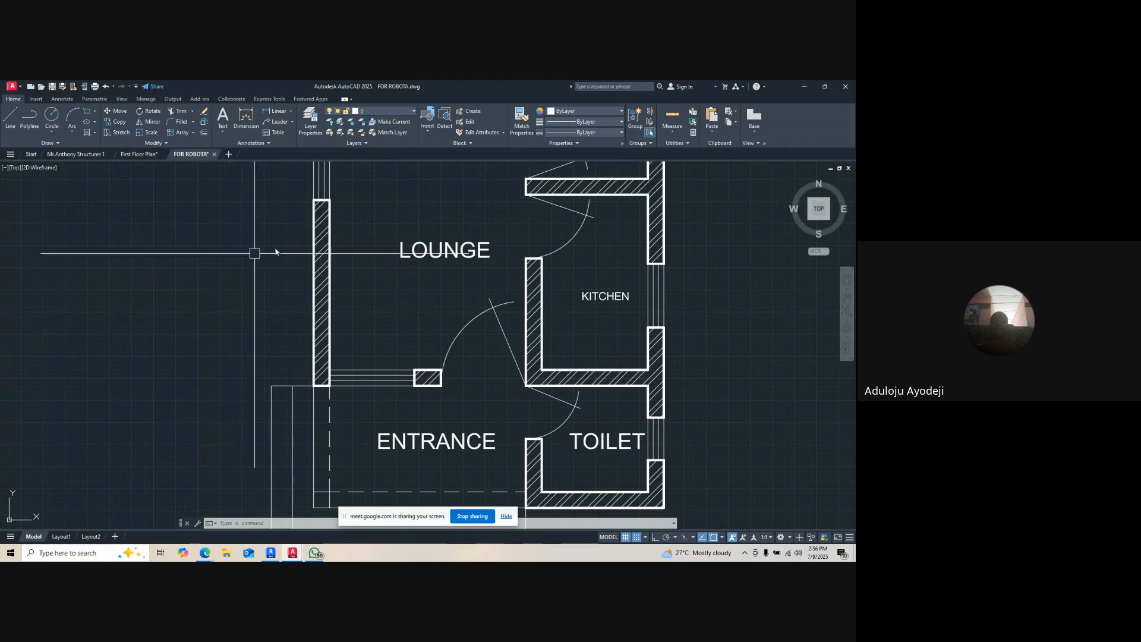
scroll(345, 204, "up", 5)
left_click(297, 248)
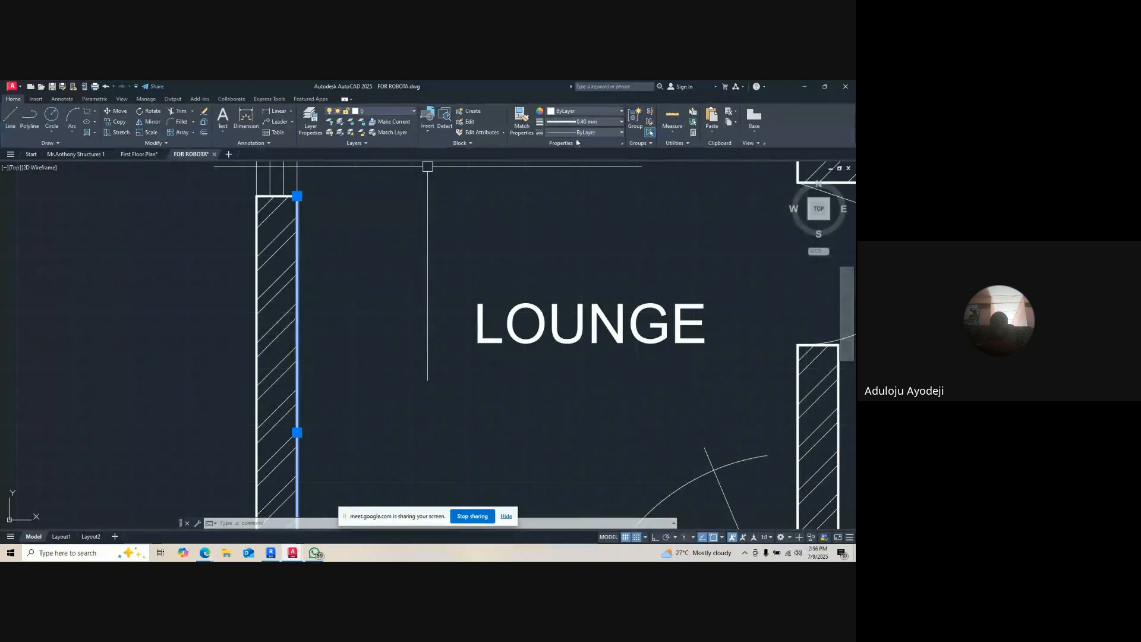
left_click(615, 123)
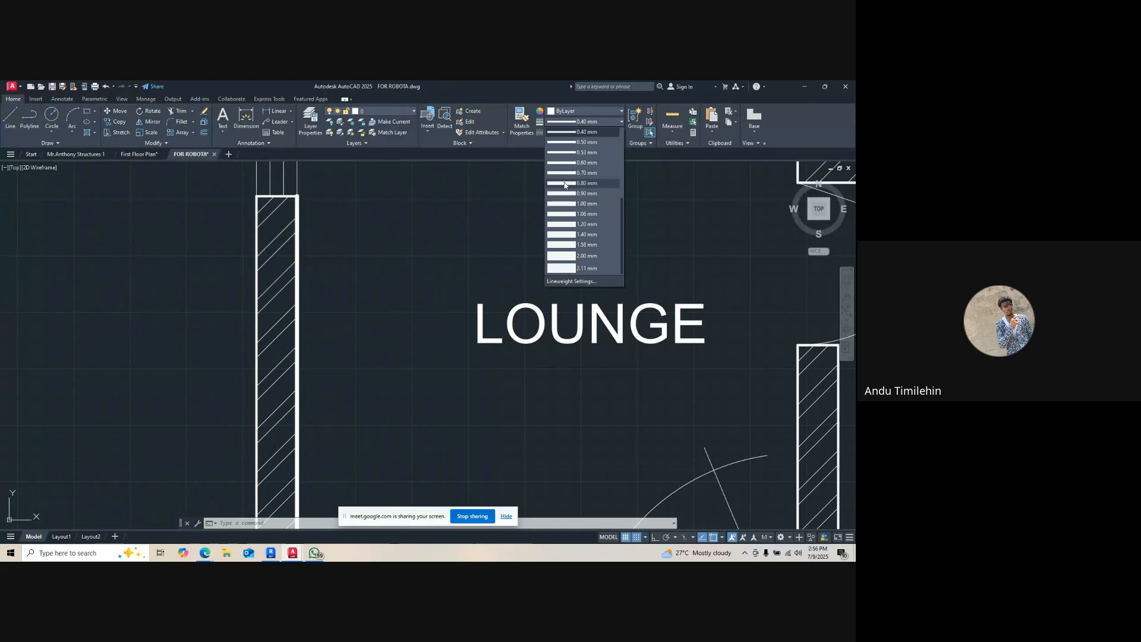
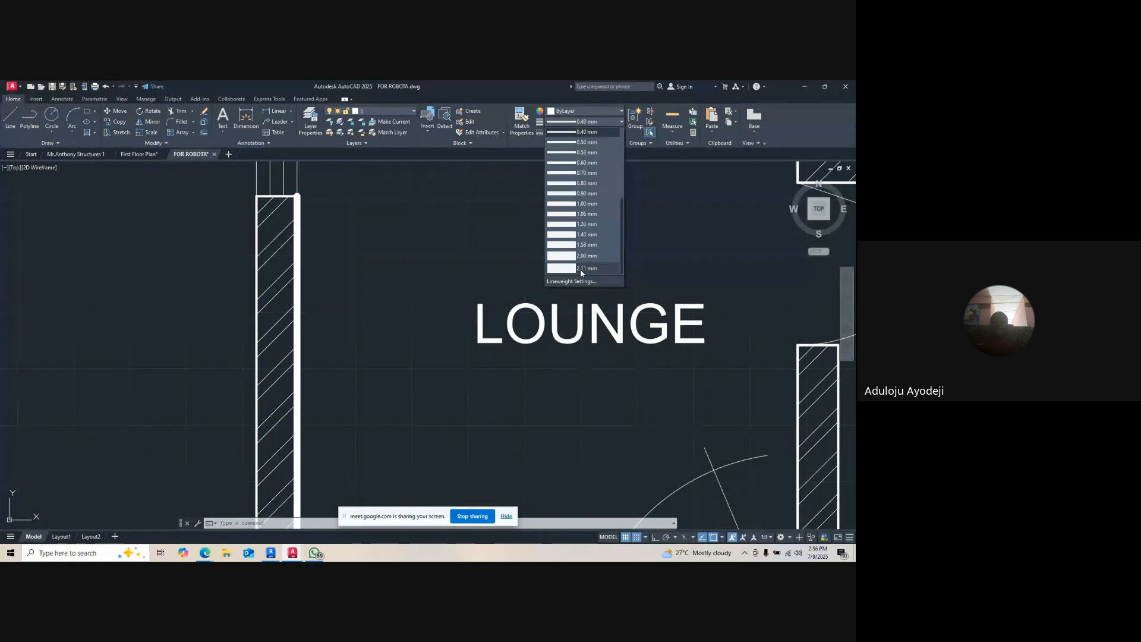
left_click(589, 134)
scroll(453, 255, "down", 5)
key("Escape")
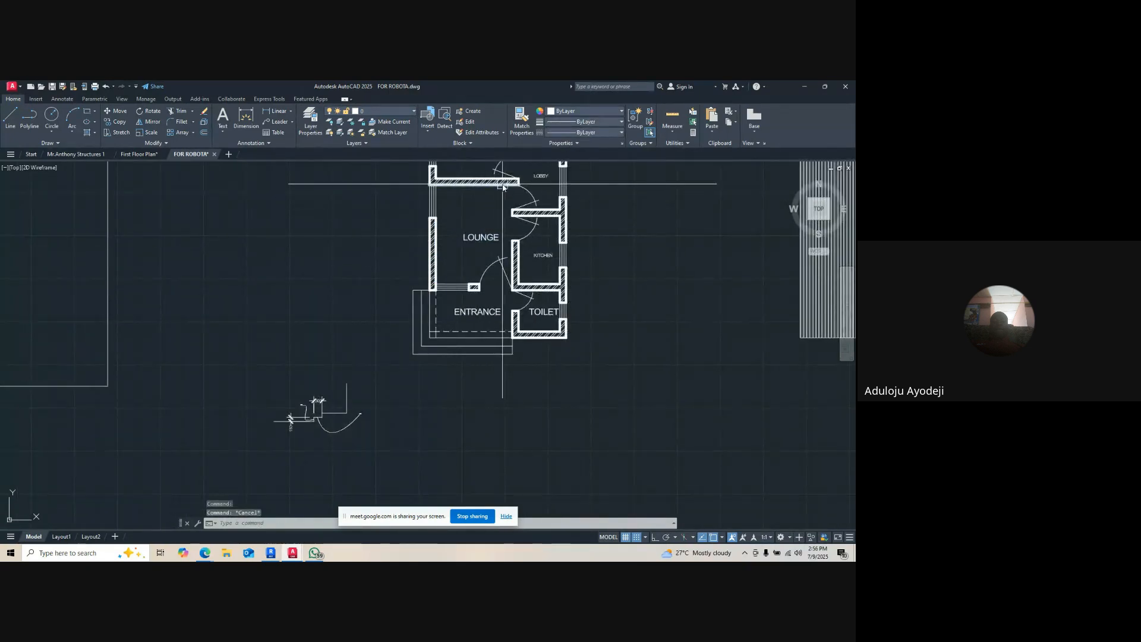
- Turn off the lineweight display in the lineweight settings
scroll(517, 179, "up", 5)
scroll(517, 196, "down", 5)
key("Escape")
scroll(493, 232, "up", 5)
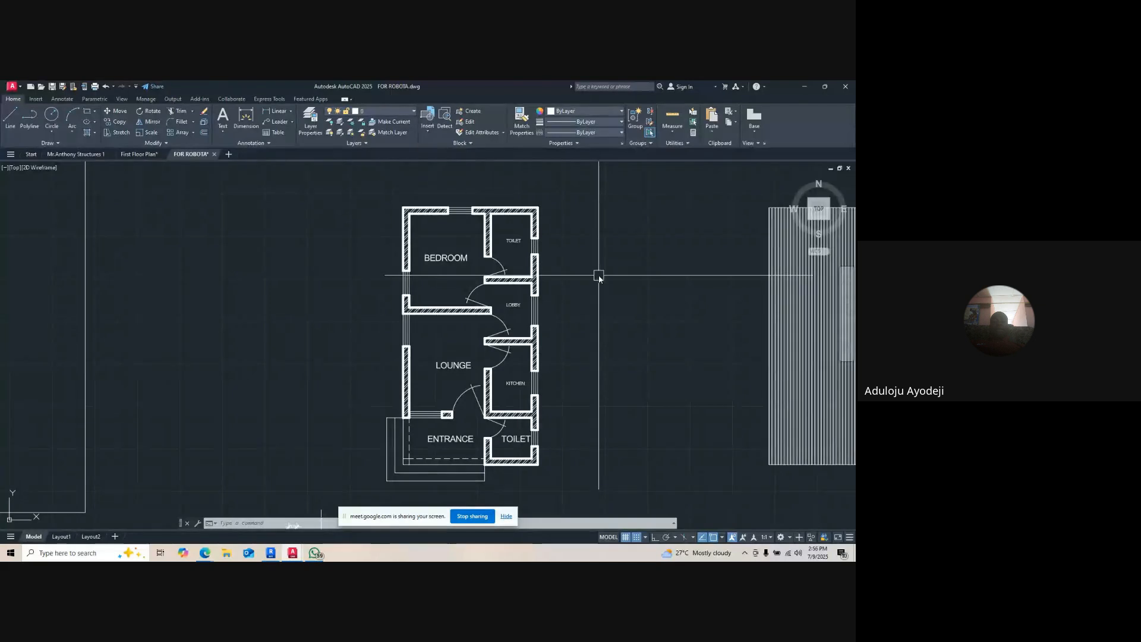
type("LW")
key("Return")
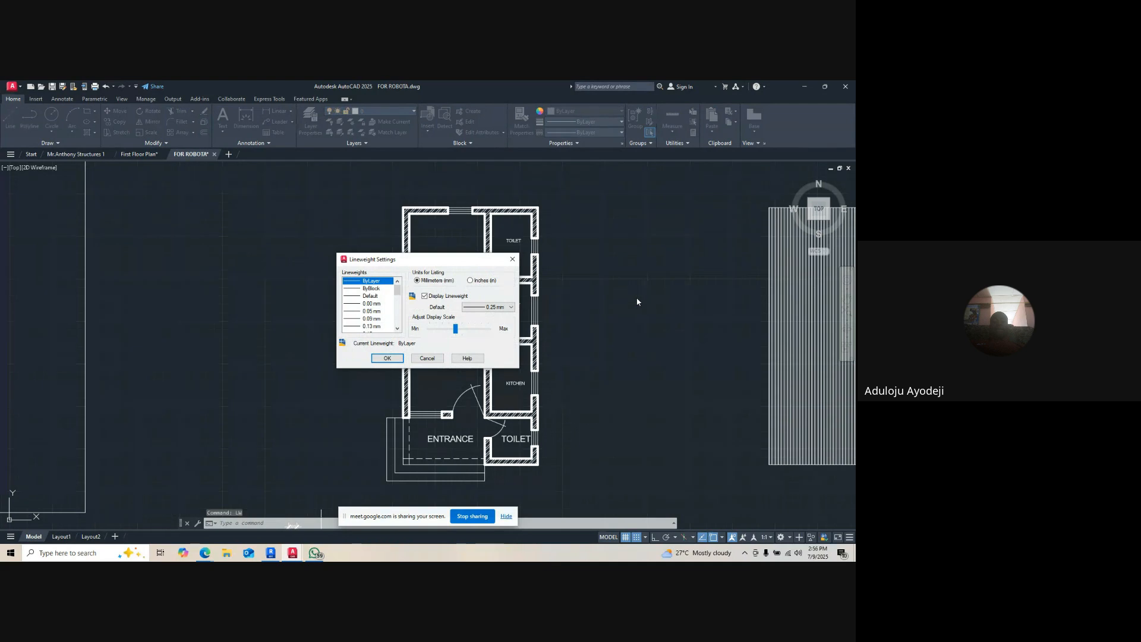
left_click(424, 296)
left_click(387, 358)
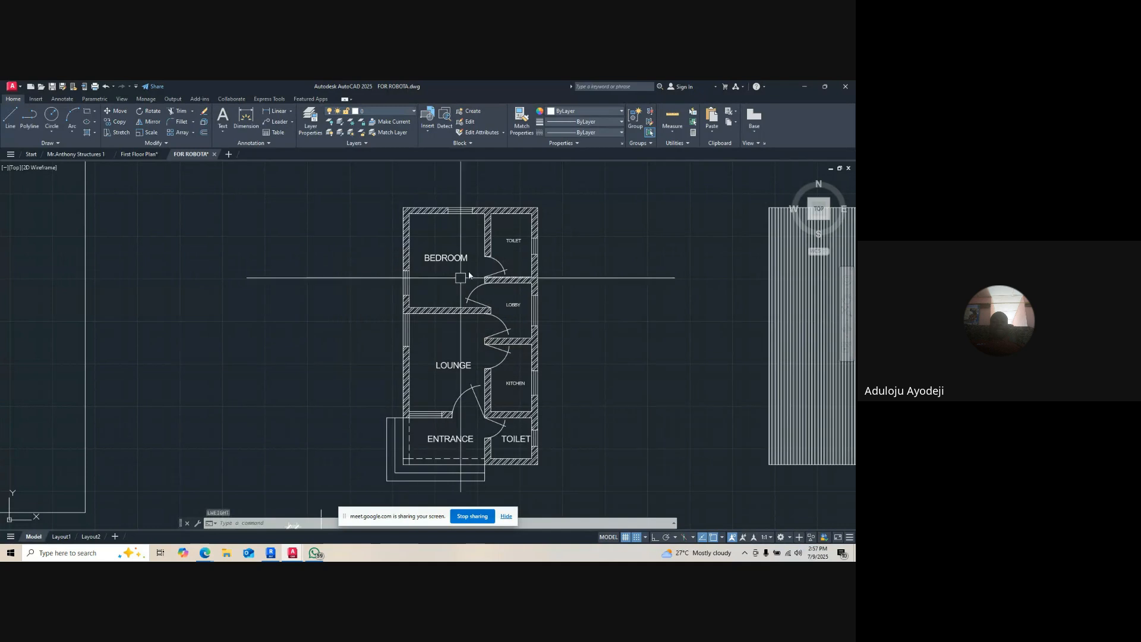
- Check the bedroom and toilet walls without lineweights and switch the lineweight display back on
scroll(436, 315, "up", 5)
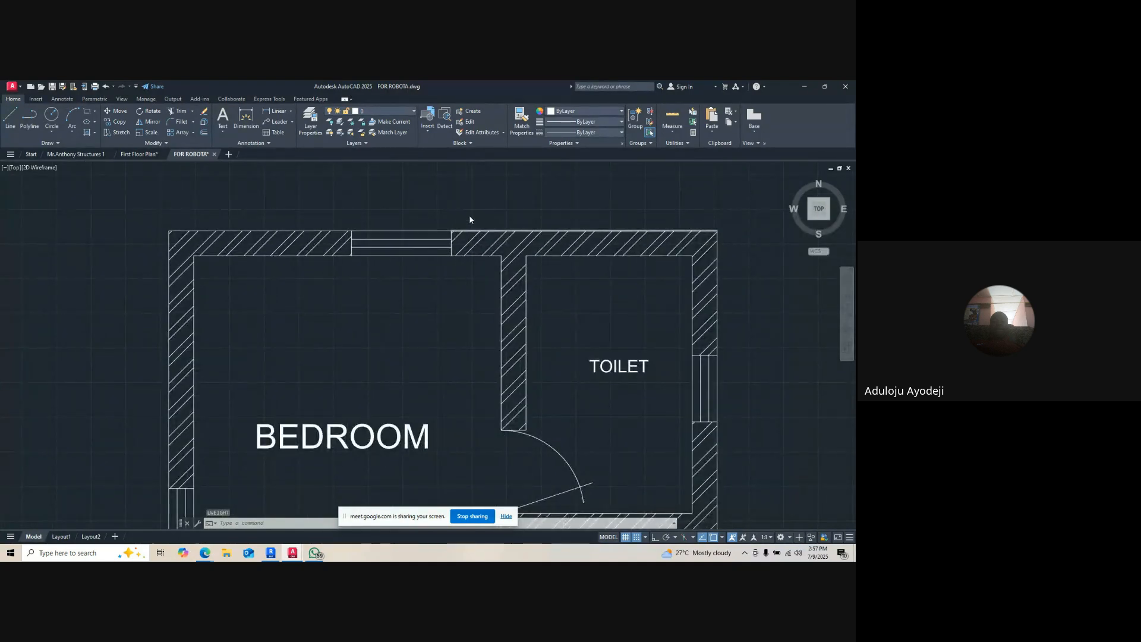
scroll(486, 257, "down", 6)
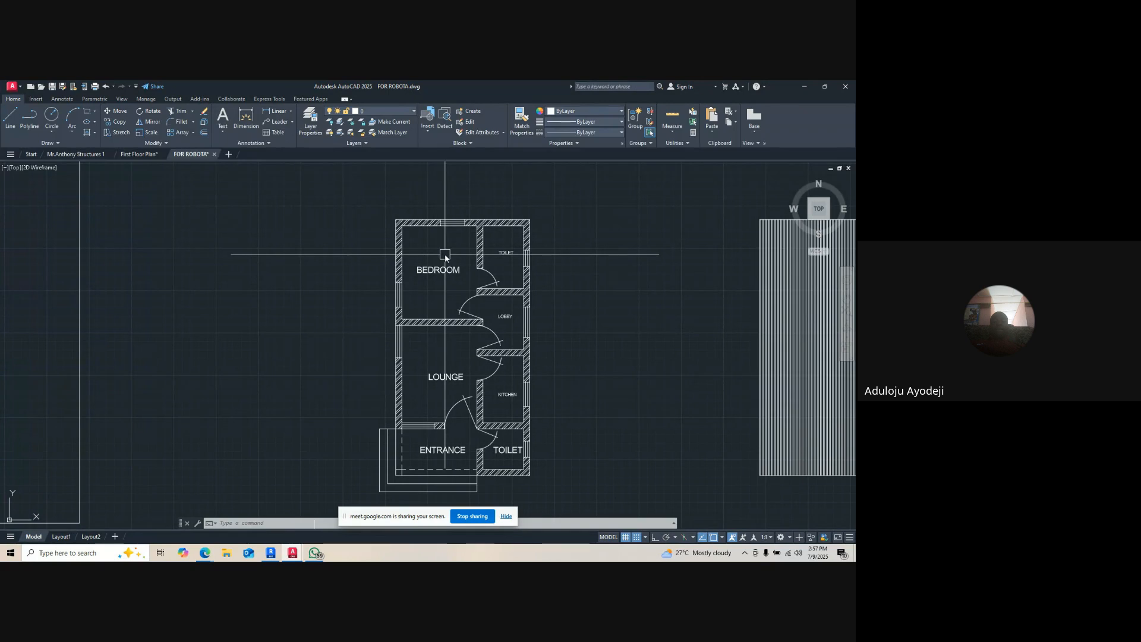
scroll(404, 258, "up", 6)
scroll(446, 204, "down", 4)
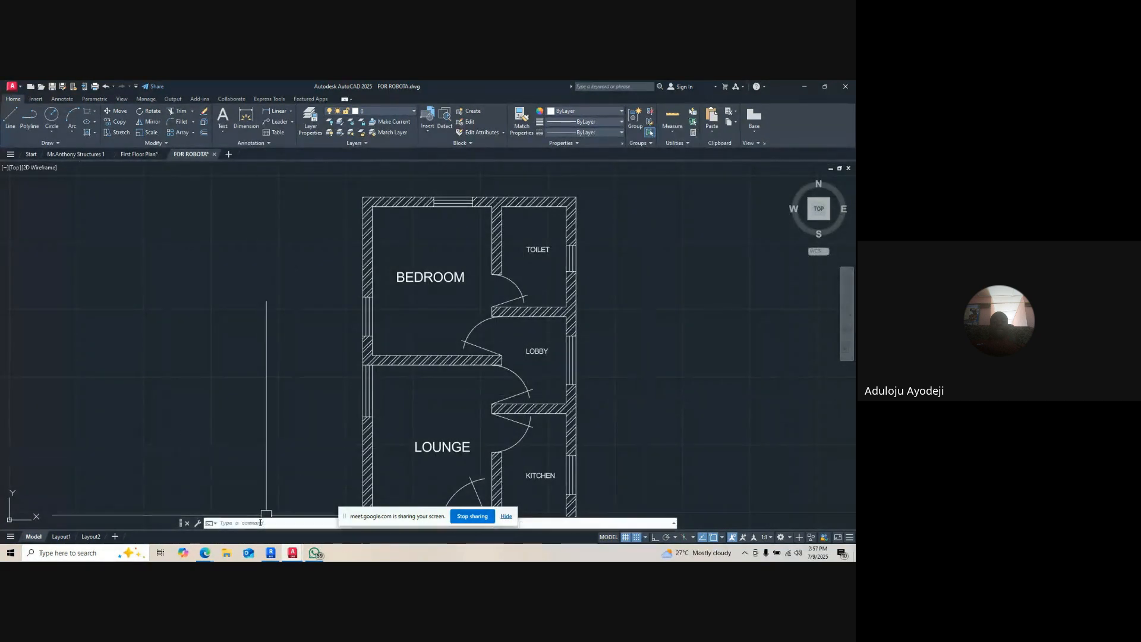
scroll(455, 175, "up", 4)
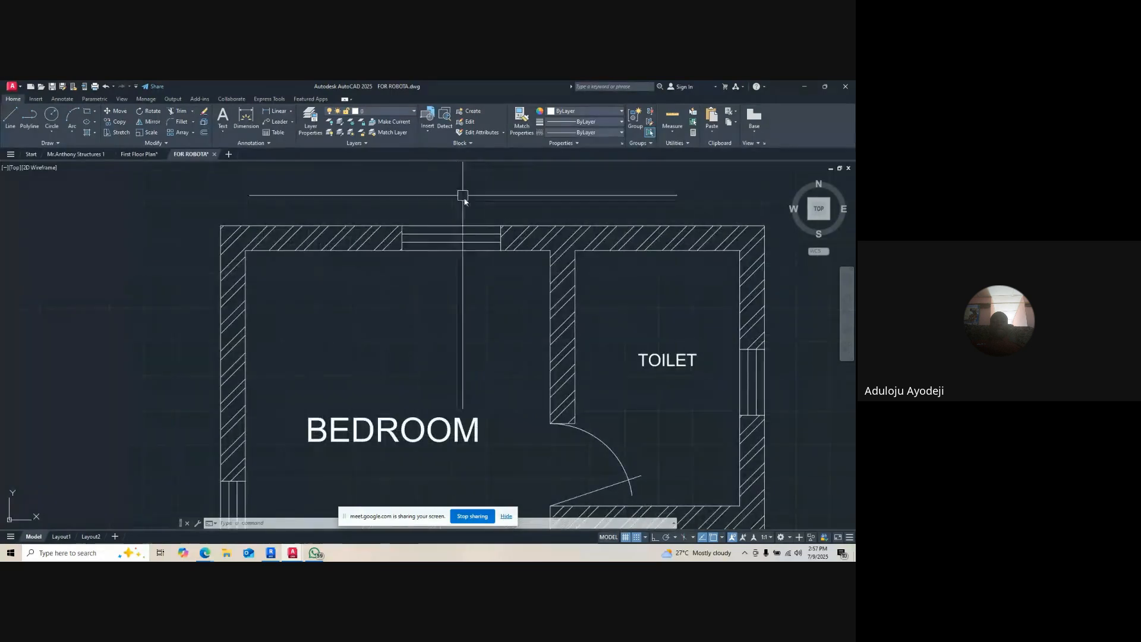
key("Escape")
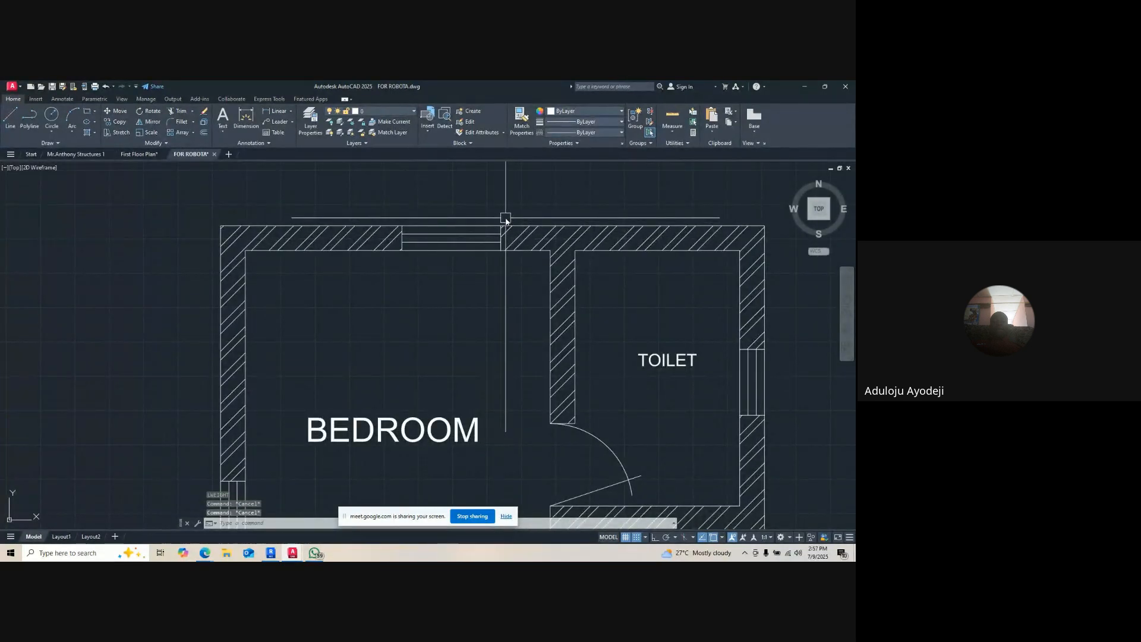
type("LW")
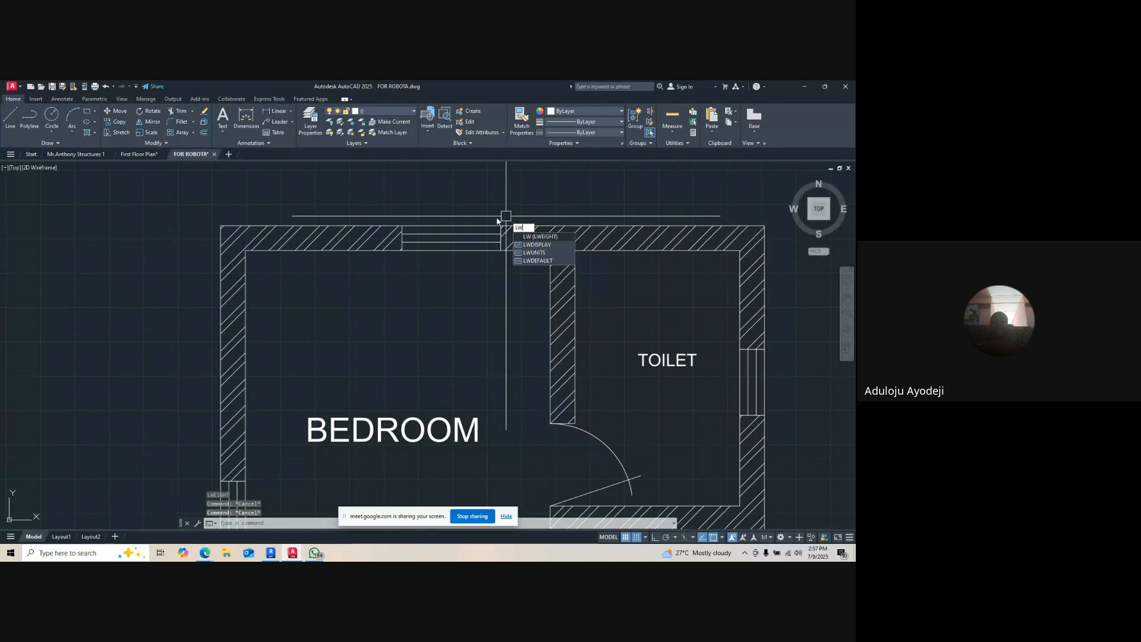
key("Return")
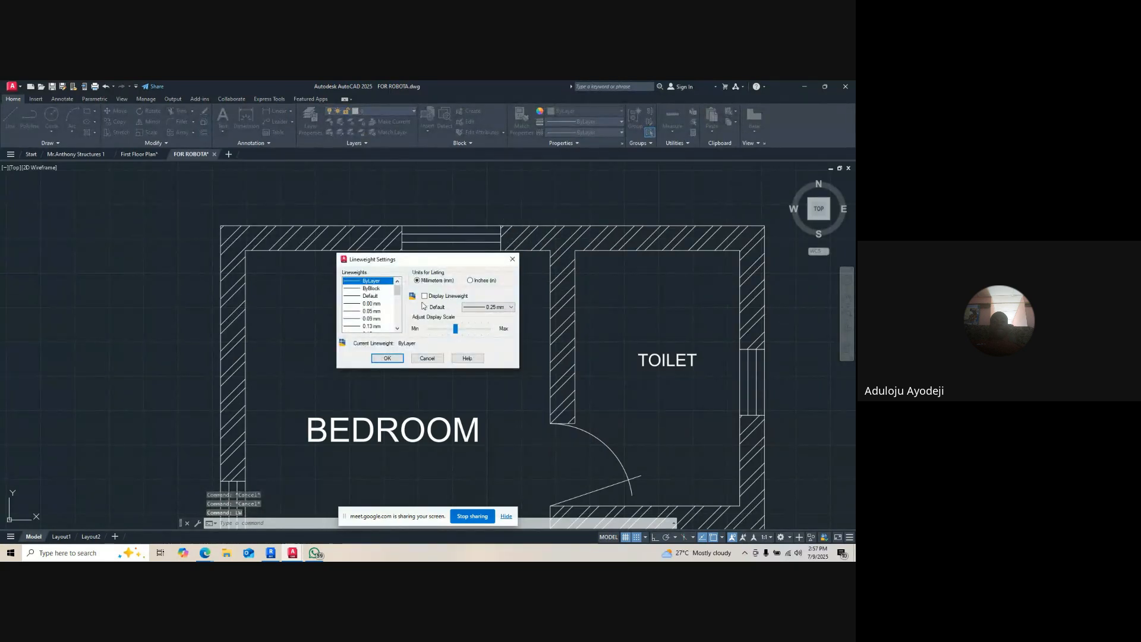
left_click(386, 358)
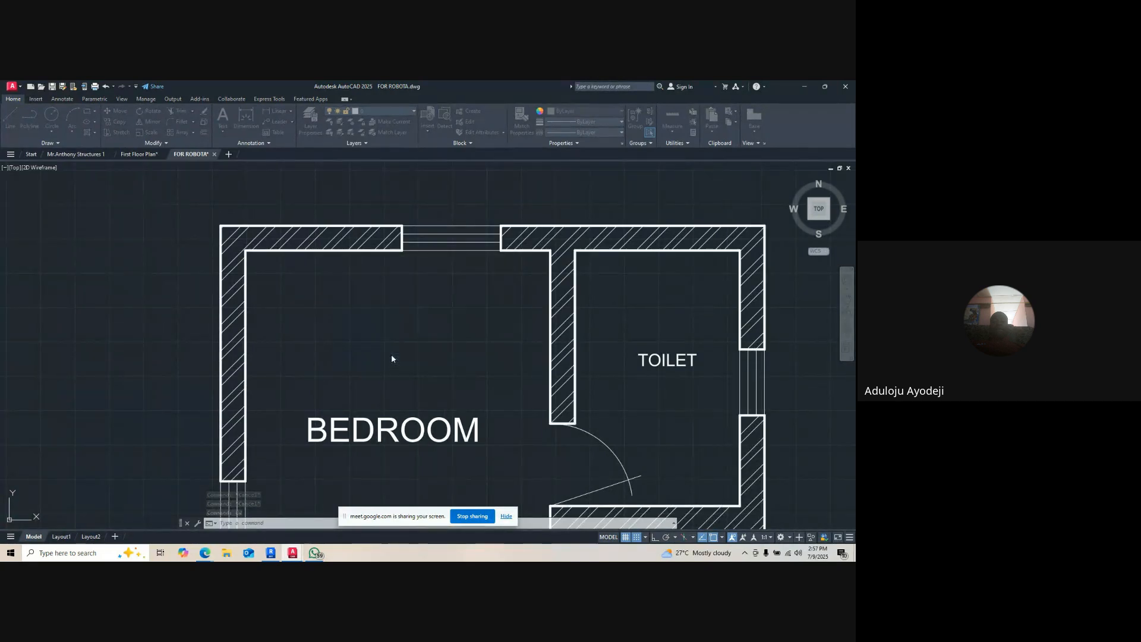
- Review the whole floor plan with the wall lineweights displayed
scroll(356, 326, "down", 5)
scroll(414, 213, "up", 6)
scroll(471, 237, "down", 7)
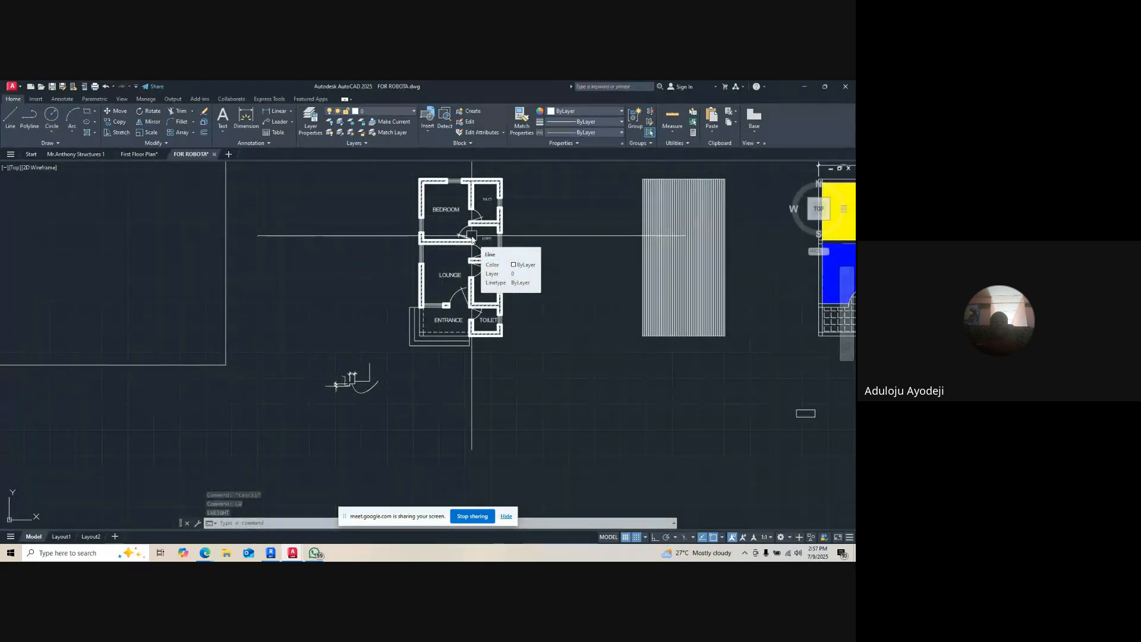
scroll(465, 184, "up", 5)
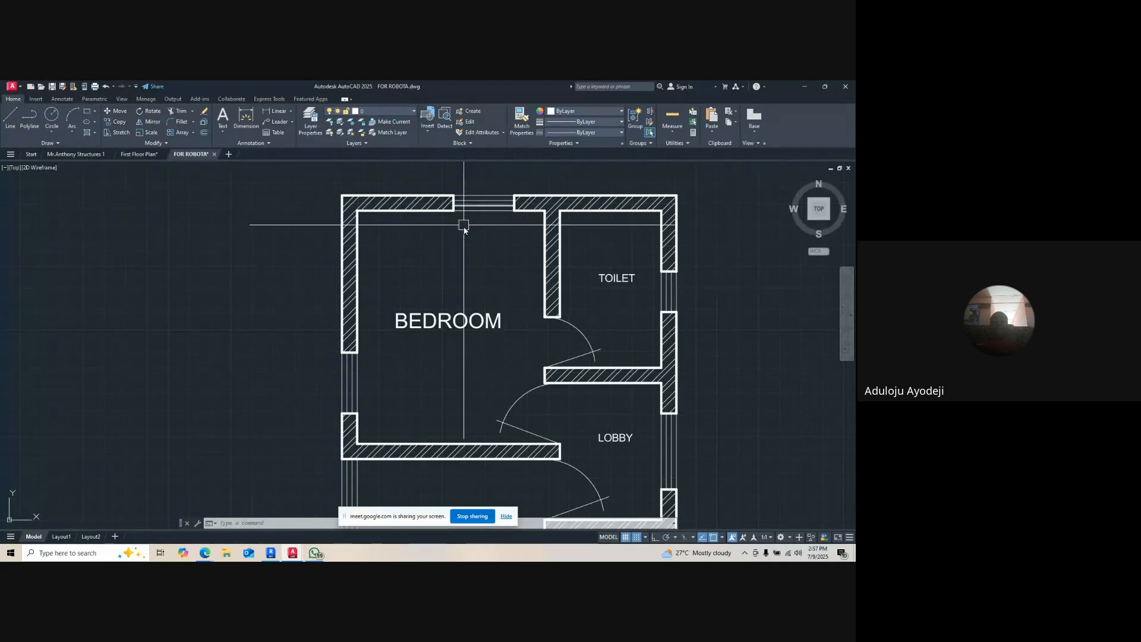
scroll(479, 316, "down", 4)
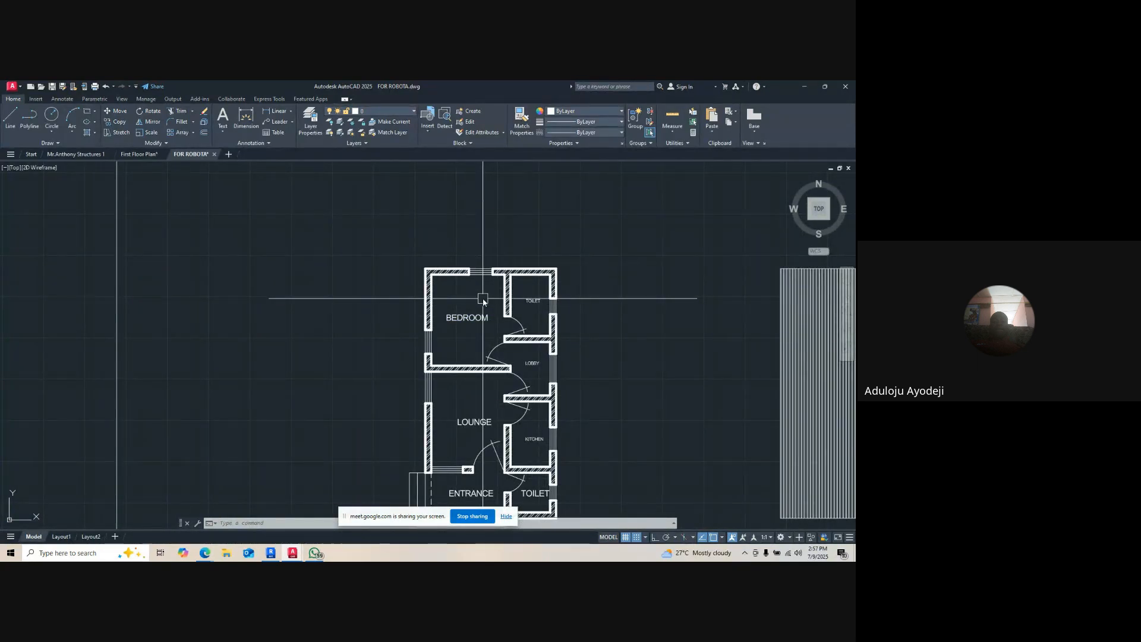
scroll(502, 272, "down", 4)
scroll(503, 274, "up", 4)
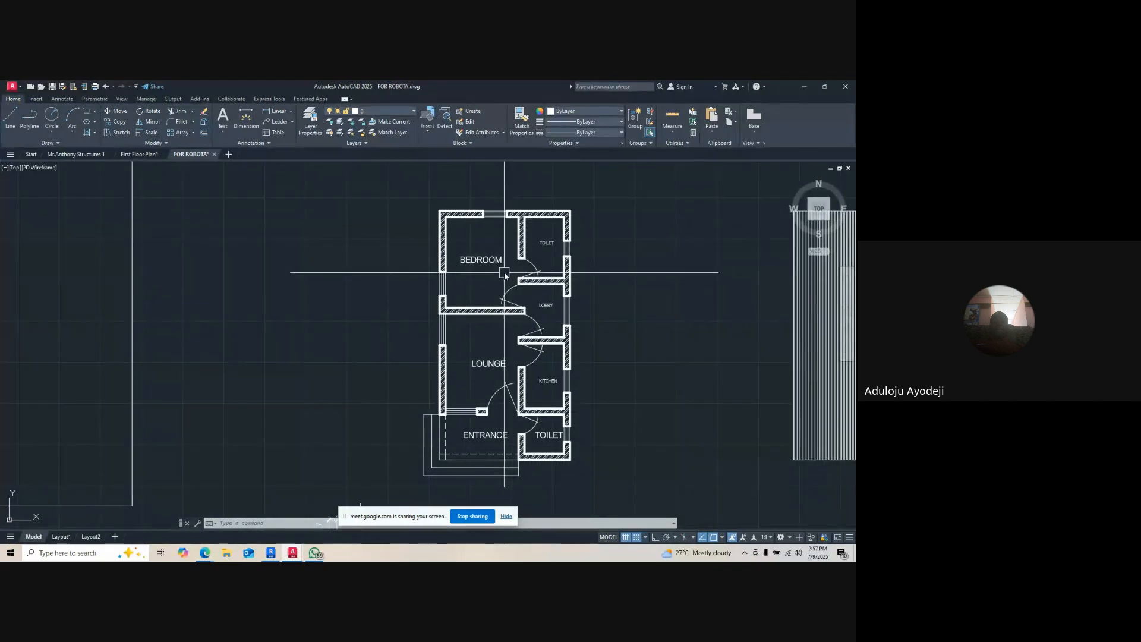
- Dimension the bedroom's upper wall from the plan's upper-left outer corner to the near edge of the window, placing the dimension above the wall
left_click(246, 118)
scroll(491, 242, "up", 5)
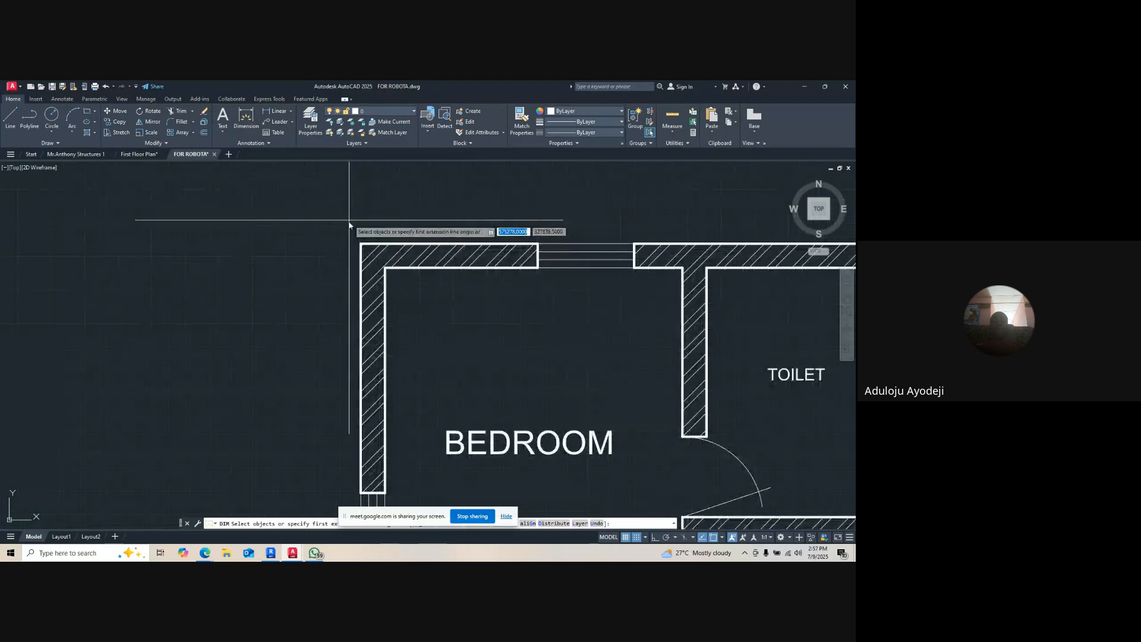
left_click(360, 243)
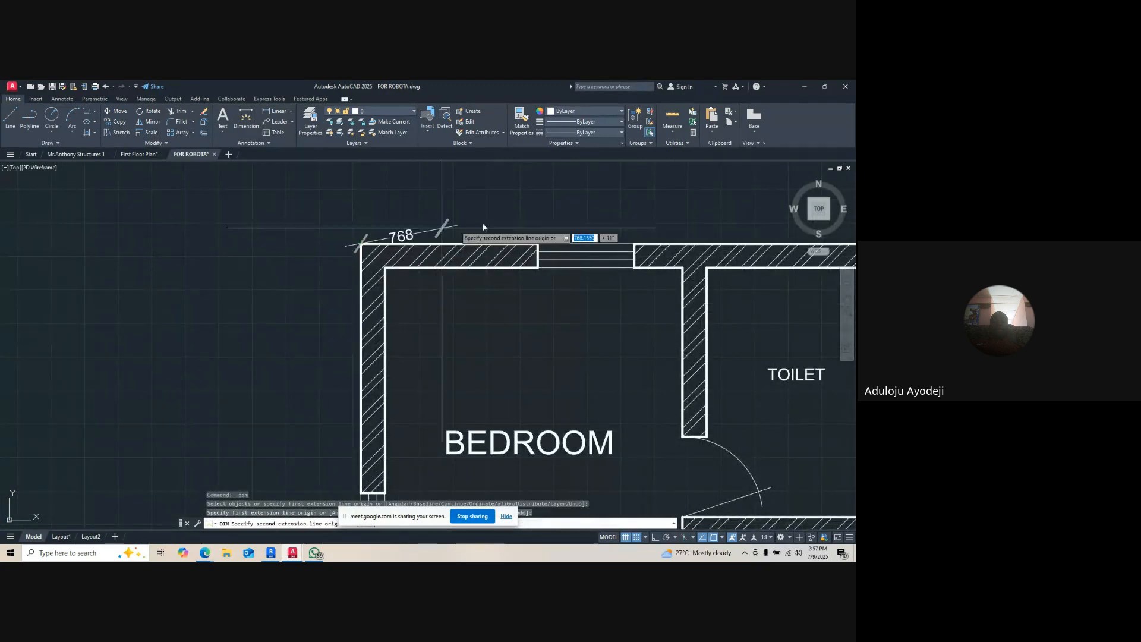
left_click(537, 244)
scroll(523, 250, "down", 3)
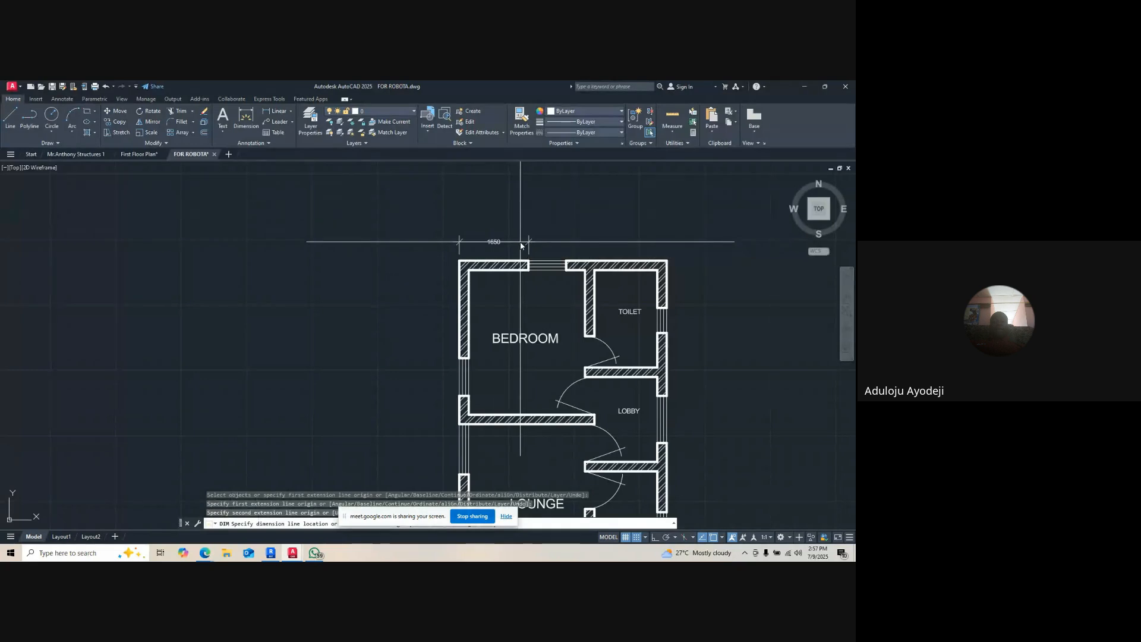
left_click(521, 242)
key("Escape")
- Continue the dimension chain above the plan across the bedroom window and on to the upper-right outer corner
type("dco")
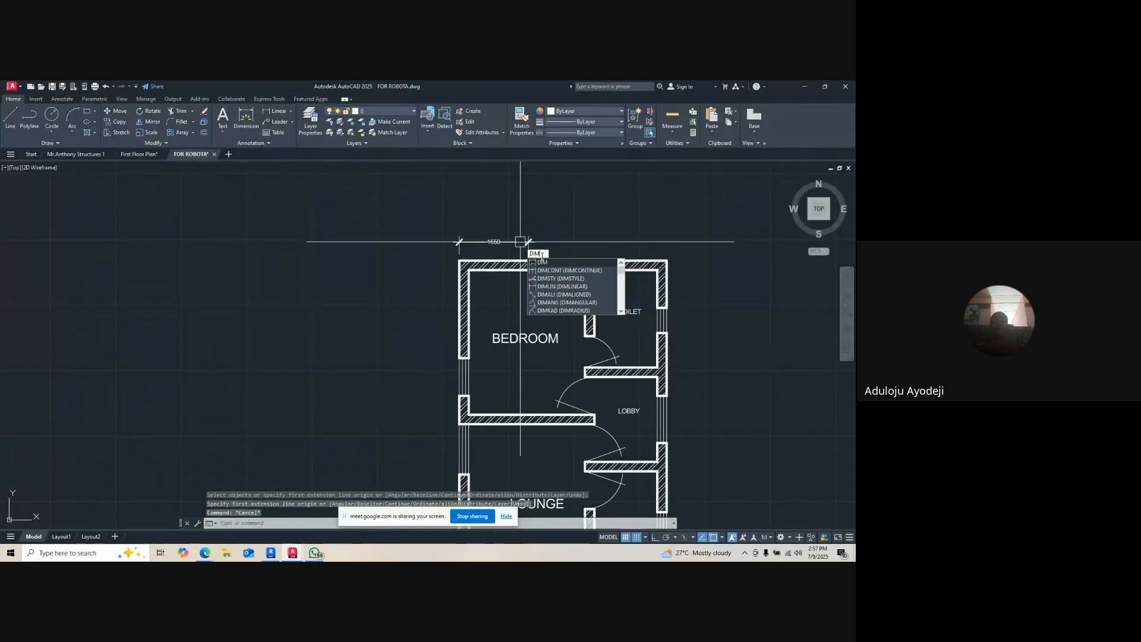
key("Return")
scroll(565, 259, "up", 3)
left_click(568, 255)
scroll(502, 258, "down", 2)
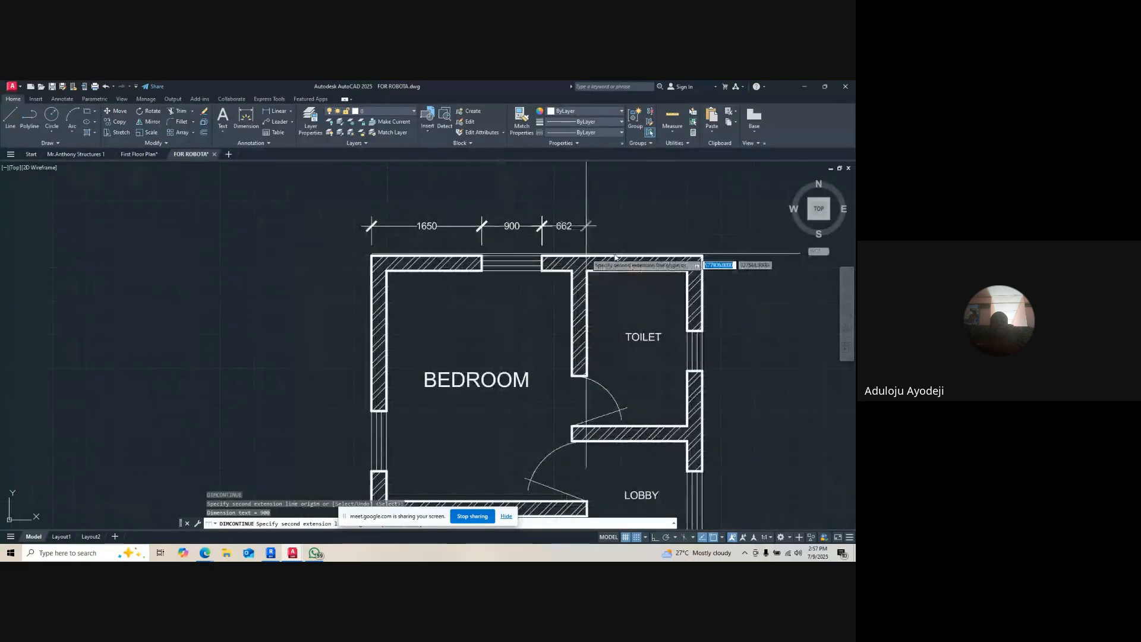
left_click(703, 256)
key("Escape")
- Add an overall width dimension between the plan's two upper outer corners, placed above the dimension chain
key("Return")
left_click(246, 118)
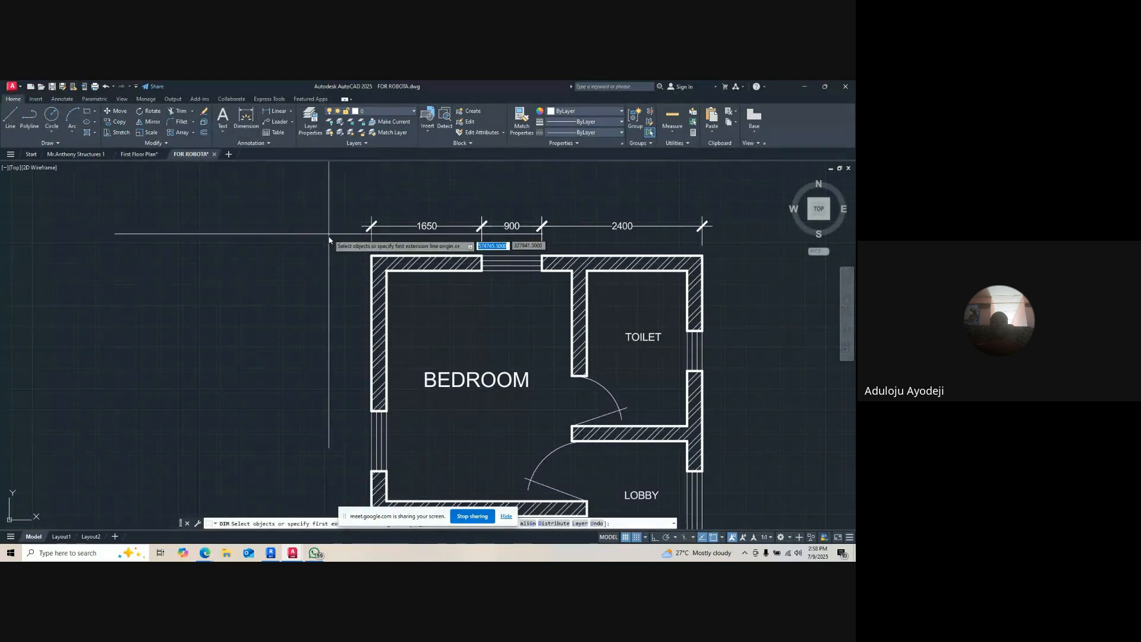
left_click(371, 257)
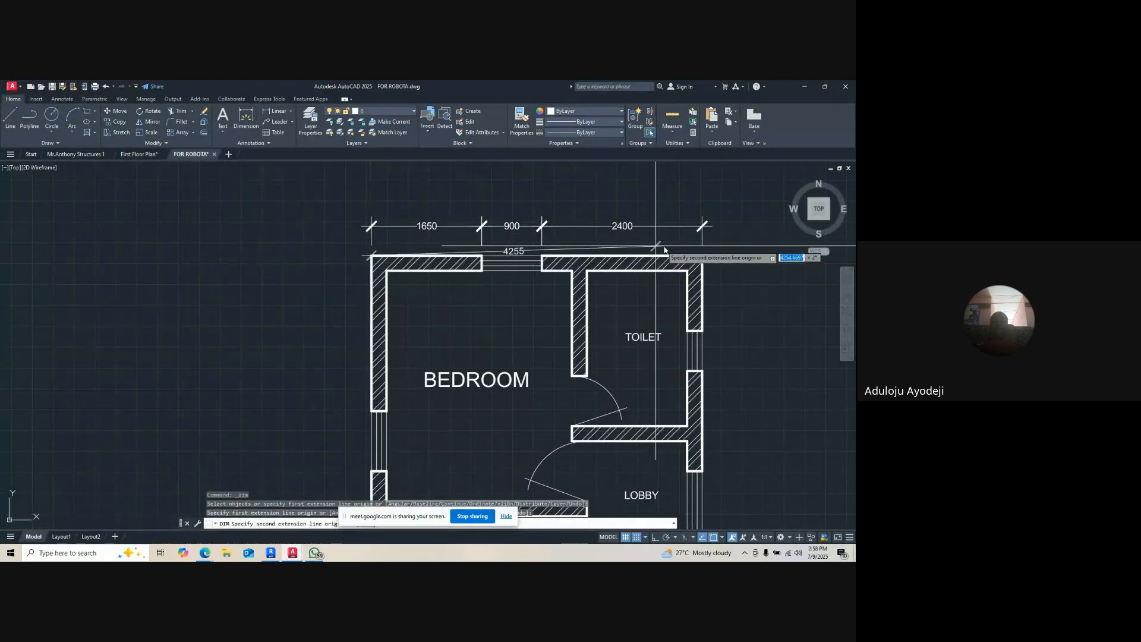
left_click(702, 256)
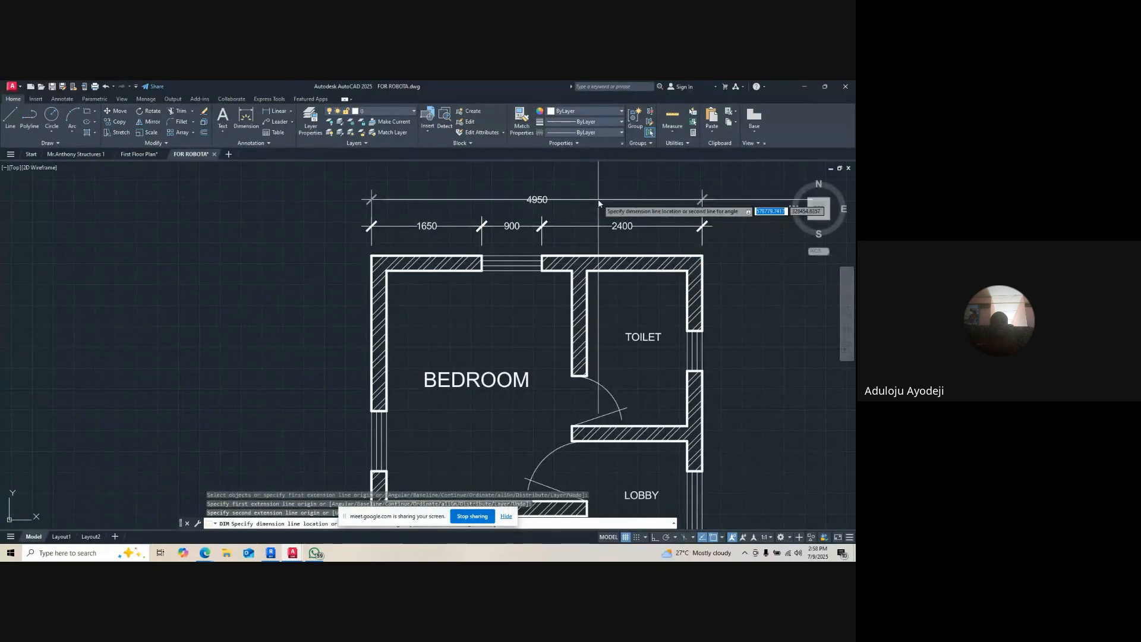
left_click(598, 203)
- Dimension the bedroom's left wall from the upper-left outer corner to the window's upper edge, placing the dimension outside the wall
scroll(598, 203, "down", 3)
scroll(520, 196, "up", 5)
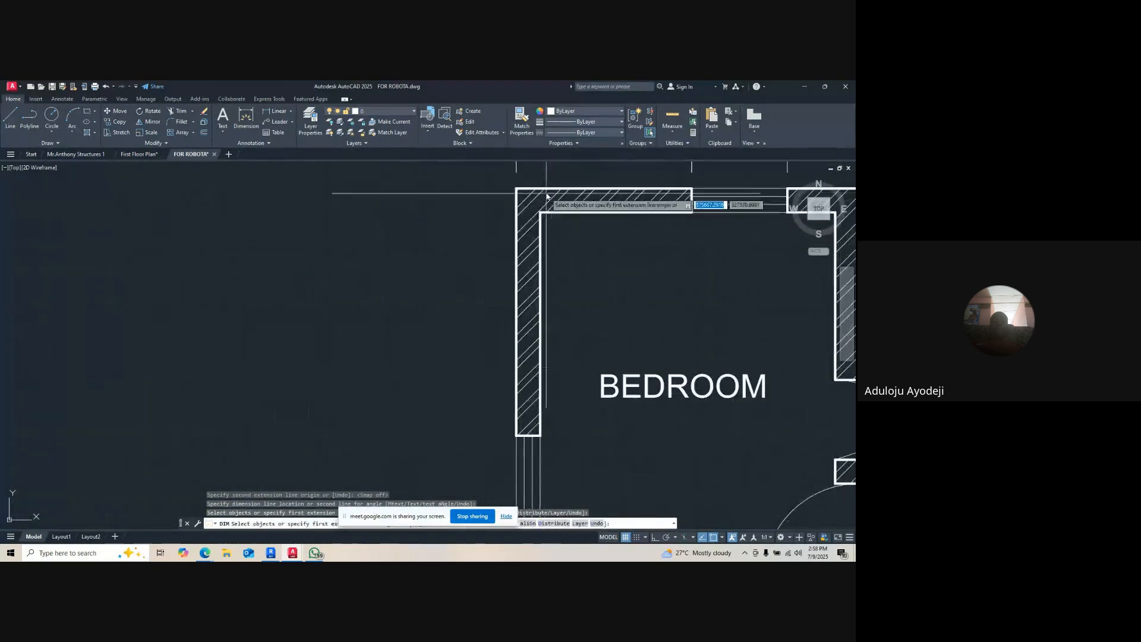
left_click(516, 189)
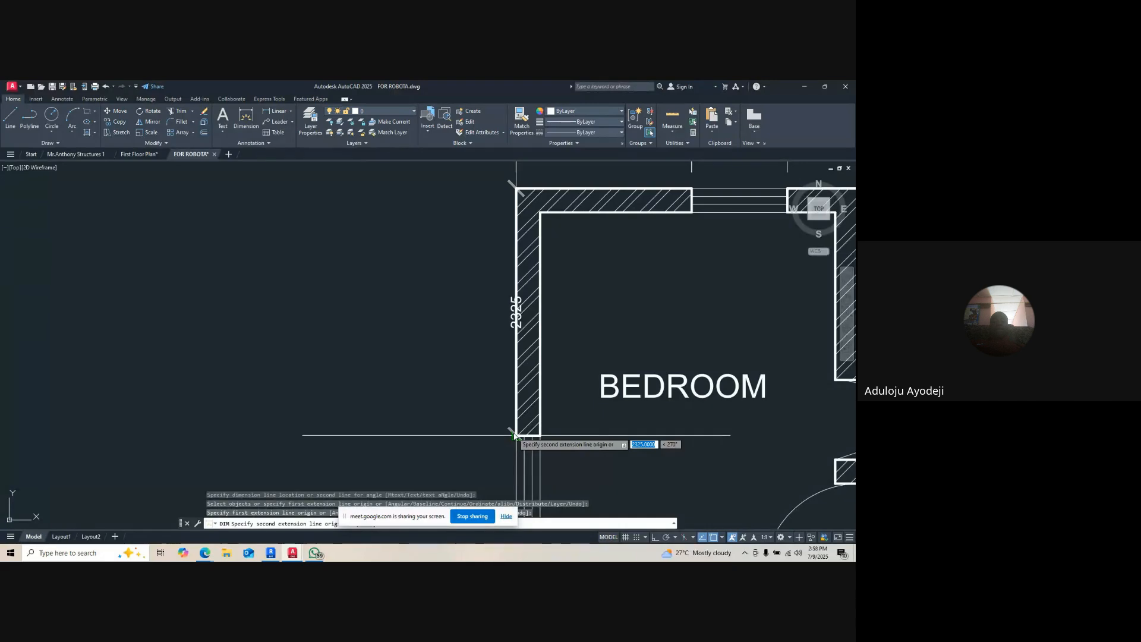
left_click(514, 436)
scroll(484, 410, "down", 4)
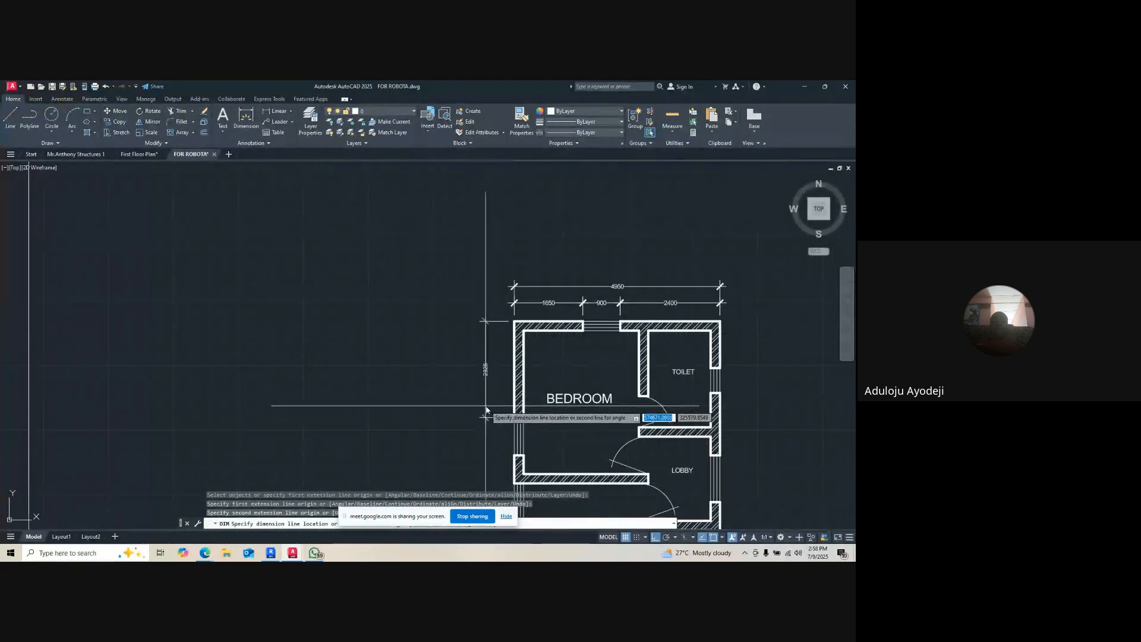
left_click(491, 409)
key("Escape")
- Continue the left wall's dimension chain down across the bedroom window, to the dividing wall's lower edge, and across the lounge window
type("dim")
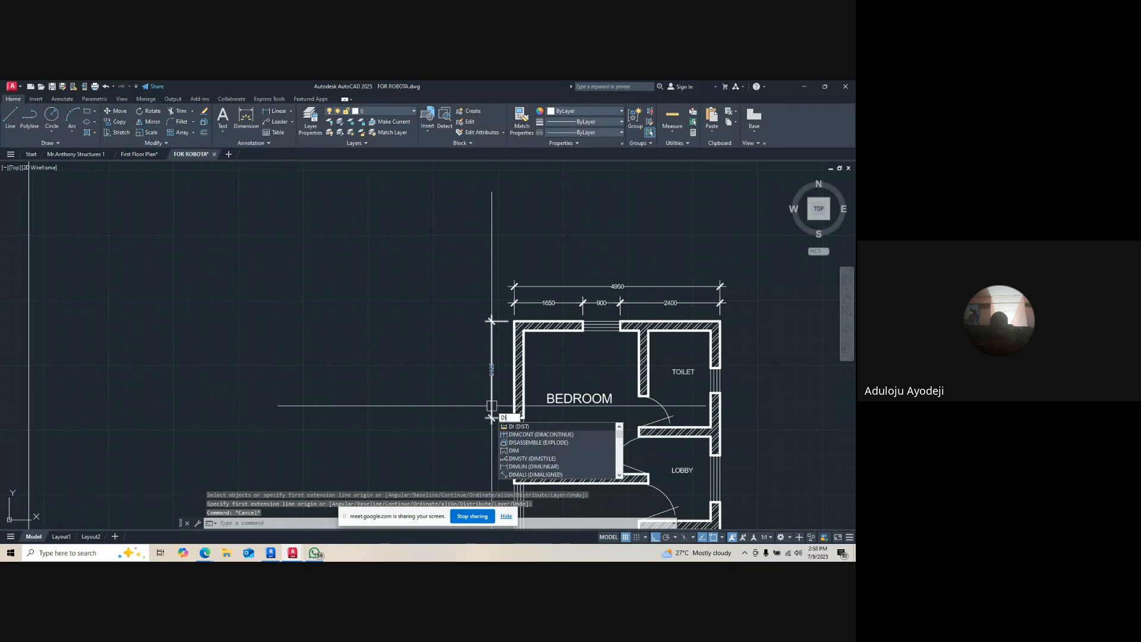
left_click(526, 435)
scroll(511, 457, "down", 1)
scroll(538, 416, "up", 5)
left_click(540, 378)
scroll(538, 386, "down", 5)
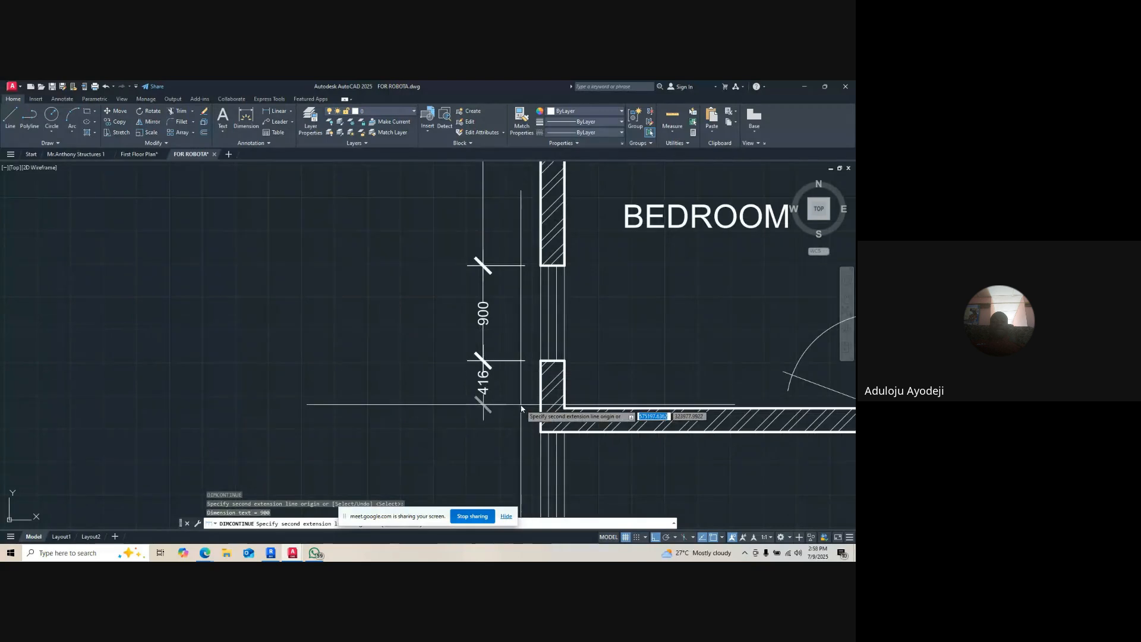
scroll(539, 392, "up", 3)
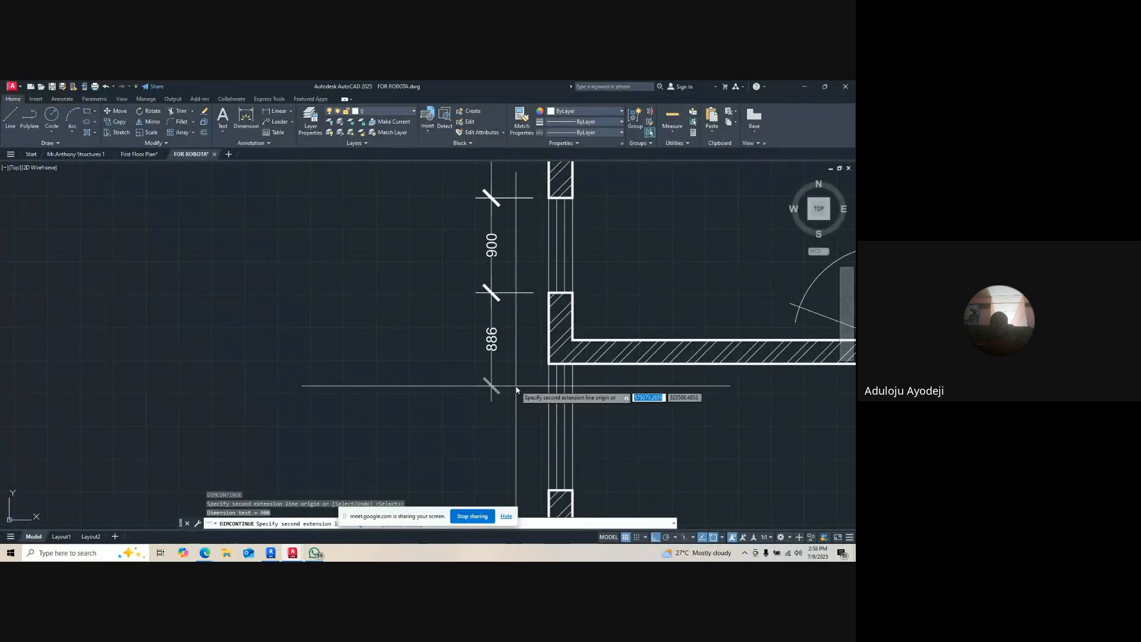
left_click(548, 362)
scroll(547, 362, "down", 4)
scroll(546, 443, "up", 6)
left_click(550, 421)
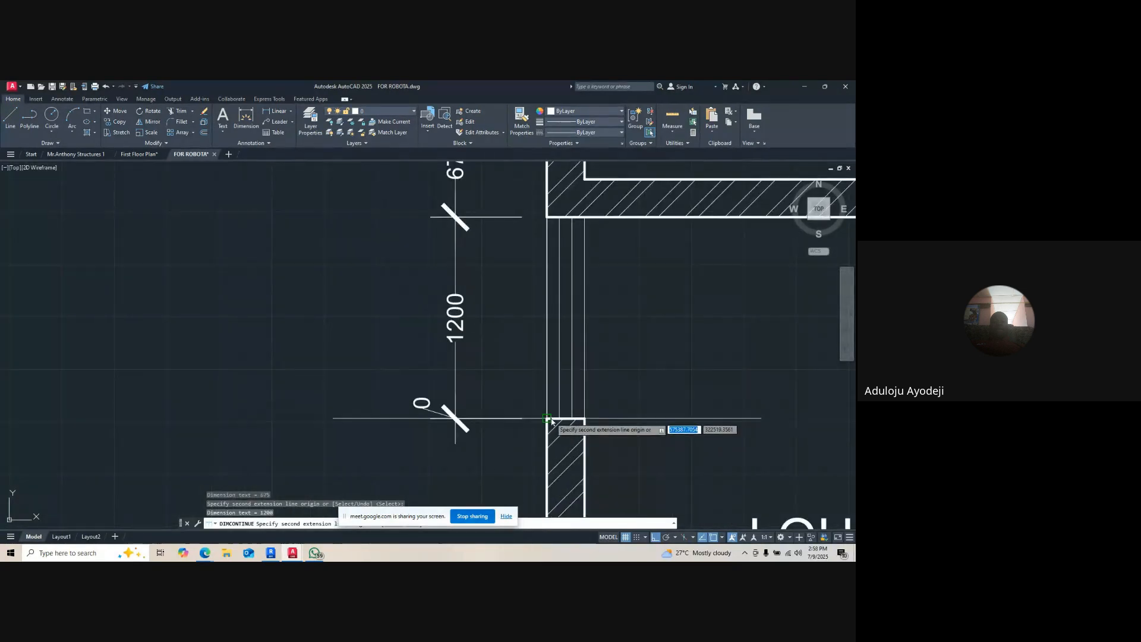
- Continue the left dimension chain to the lower end of the lounge wall, the entrance floor edge and the outermost step edge
scroll(523, 416, "down", 6)
scroll(524, 415, "up", 6)
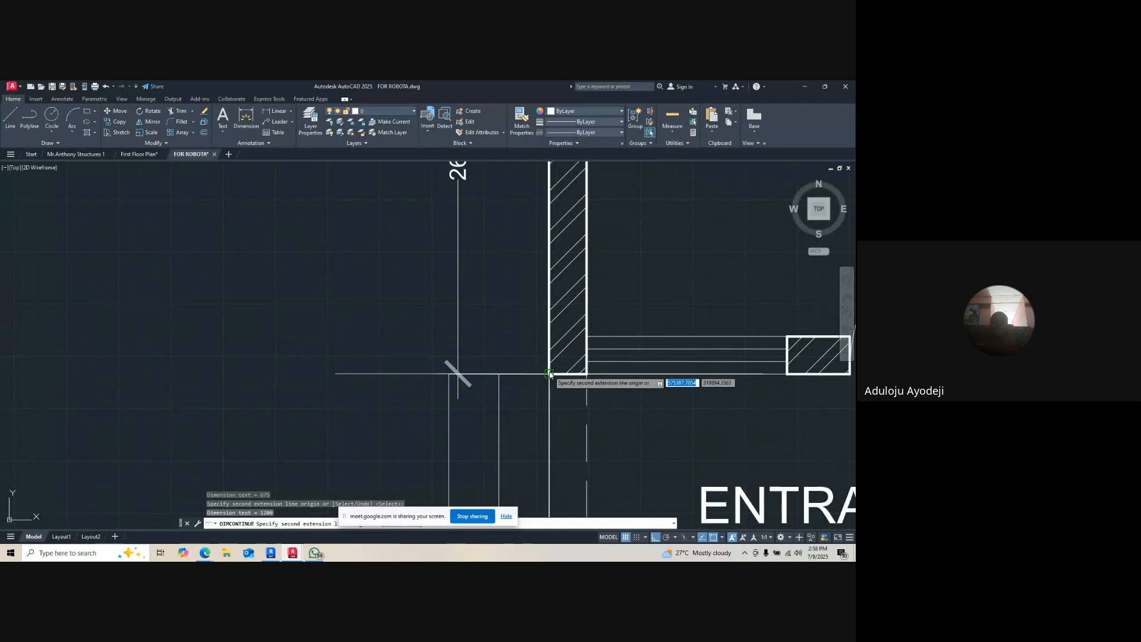
left_click(549, 373)
scroll(541, 392, "down", 5)
scroll(540, 392, "up", 5)
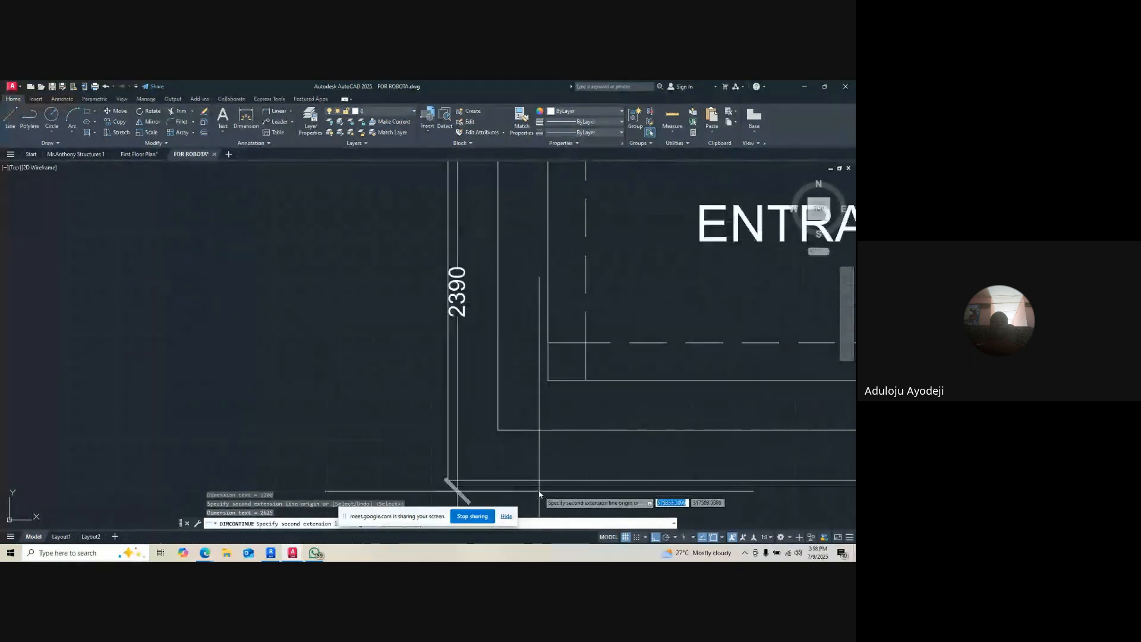
left_click(549, 383)
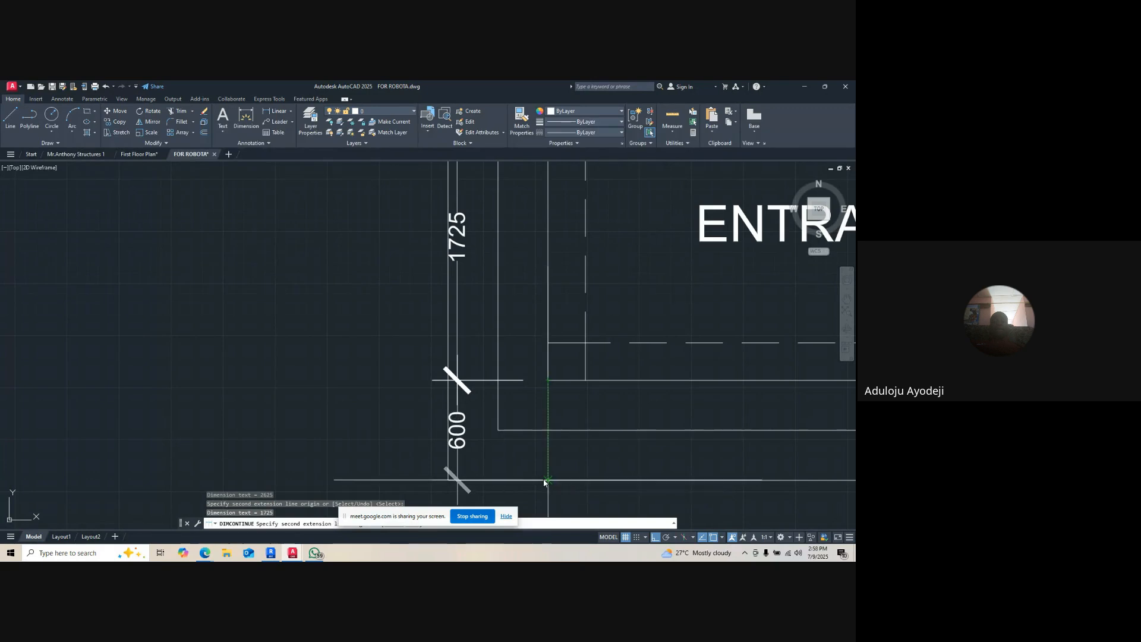
left_click(469, 479)
scroll(465, 455, "down", 4)
key("Escape")
key("Escape")
- Shift the dimensions of the entrance floor and the steps outward, lining them up clear of the steps
scroll(465, 444, "up", 2)
left_click(464, 421)
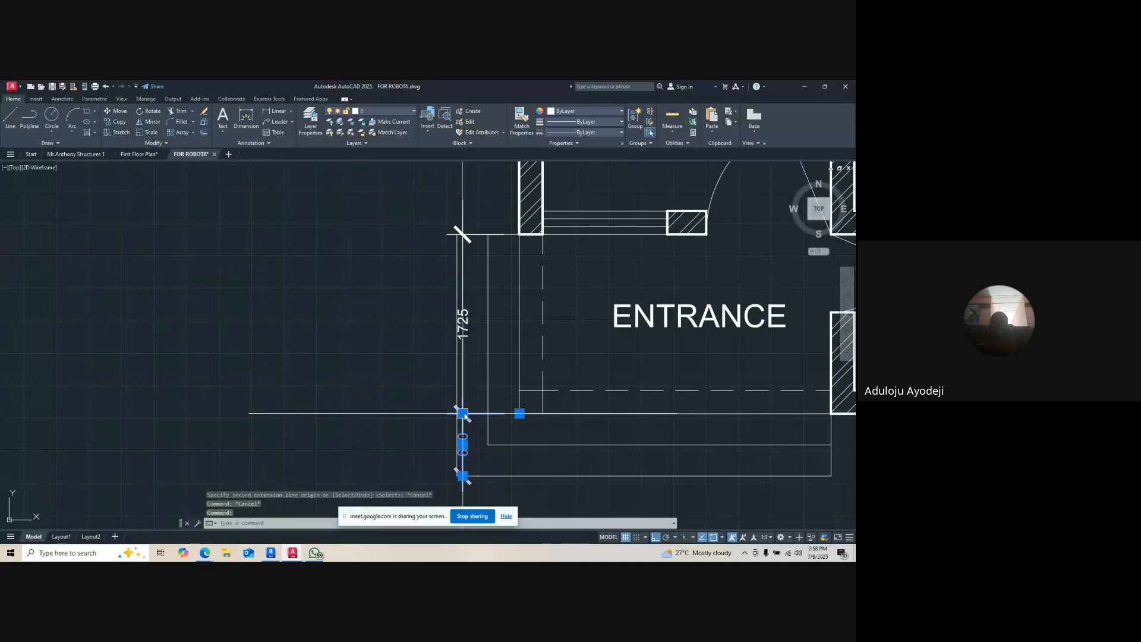
left_click(463, 414)
left_click(417, 416)
left_click(462, 369)
left_click(462, 413)
left_click(417, 414)
scroll(439, 350, "down", 2)
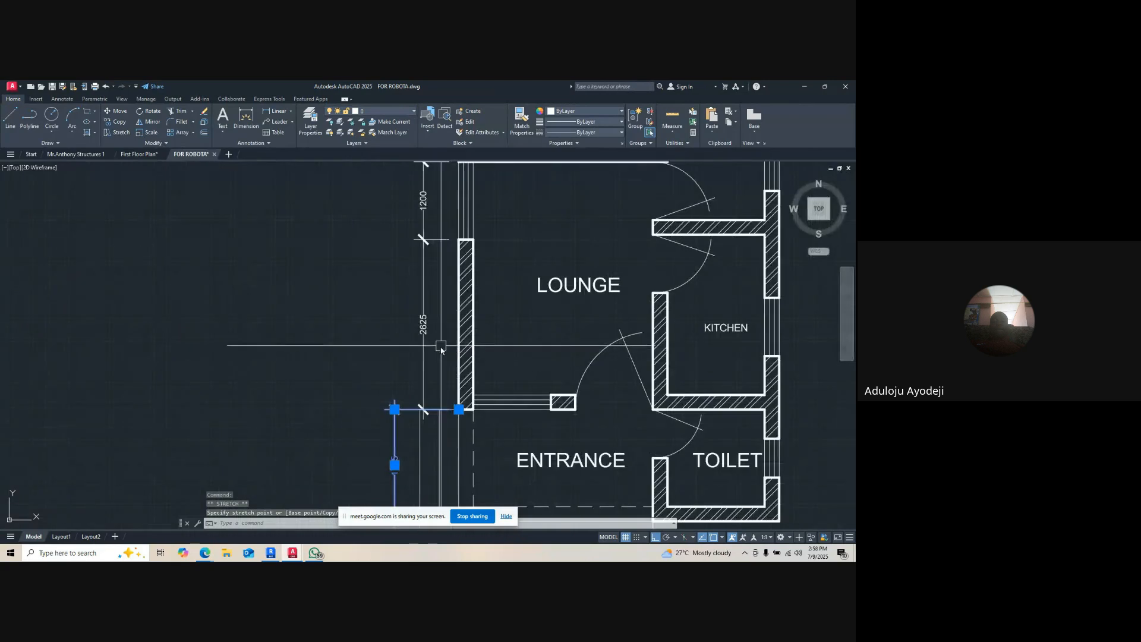
- Align the dimension of the lounge wall below the window with the shifted entrance dimension
left_click(428, 349)
left_click(411, 388)
left_click(423, 409)
scroll(376, 415, "up", 4)
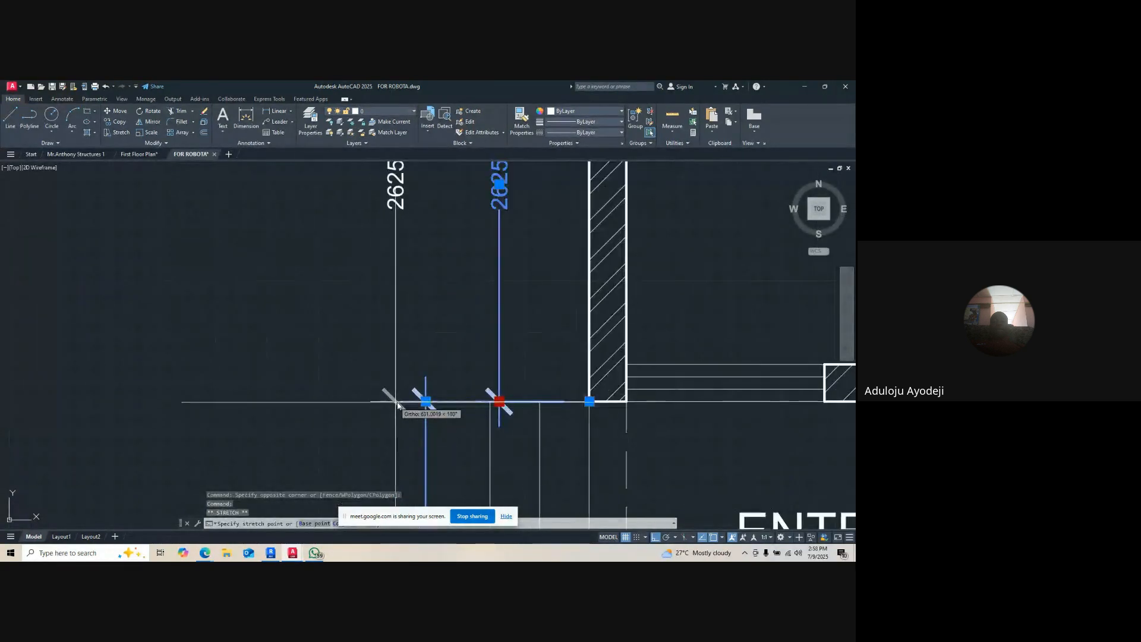
left_click(425, 400)
scroll(425, 398, "down", 8)
- Align the lounge window's dimension with the shifted dimension of the wall below it
scroll(440, 302, "up", 4)
scroll(441, 303, "up", 2)
left_click(409, 395)
scroll(440, 331, "down", 4)
scroll(425, 412, "up", 2)
left_click(432, 384)
scroll(408, 387, "up", 2)
scroll(408, 387, "up", 2)
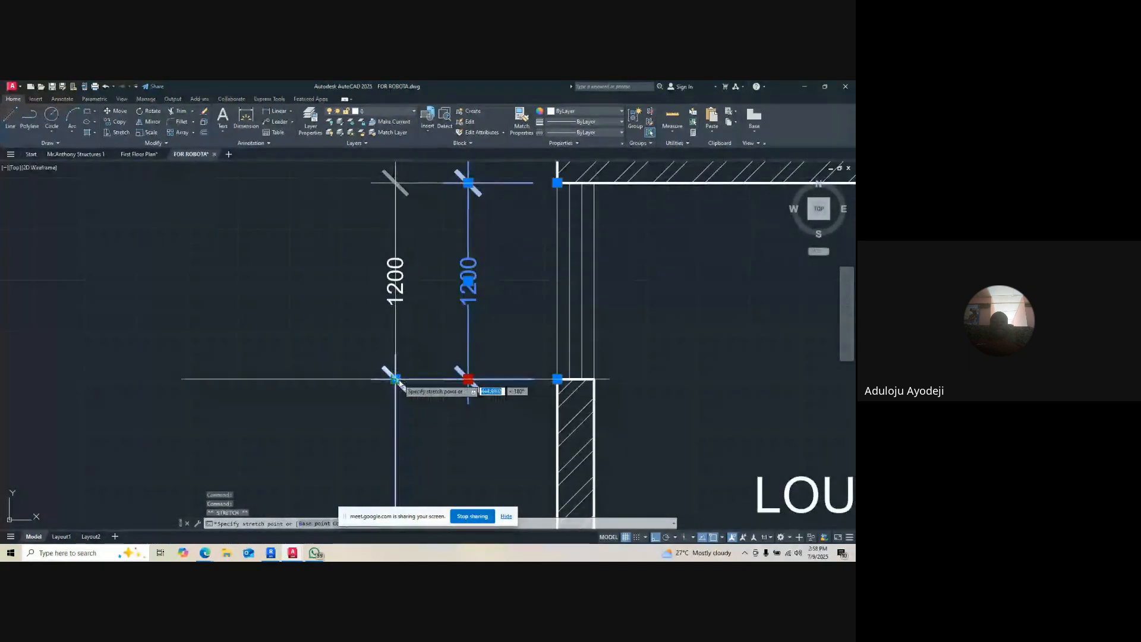
left_click(395, 380)
- Move the dimension of the wall piece between the bedroom and lounge windows into line with the lounge window's dimension
scroll(407, 405, "down", 6)
scroll(417, 320, "up", 2)
left_click(428, 352)
scroll(428, 354, "up", 3)
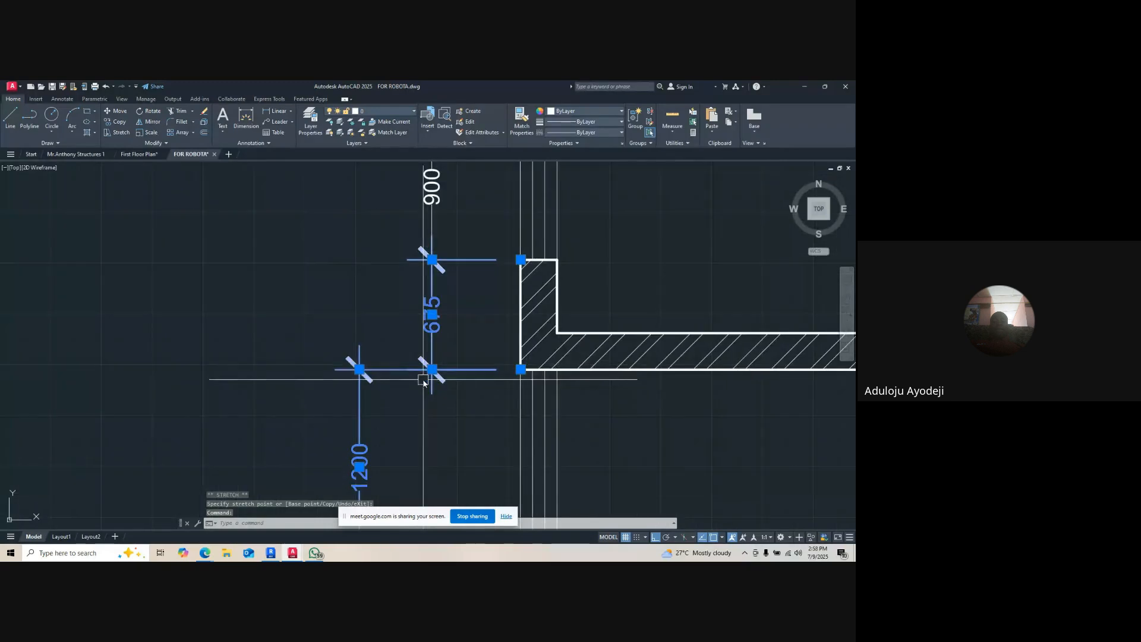
left_click(432, 369)
left_click(360, 369)
- Move the bedroom window's dimension outward into line with the shifted chain below it
scroll(412, 404, "down", 4)
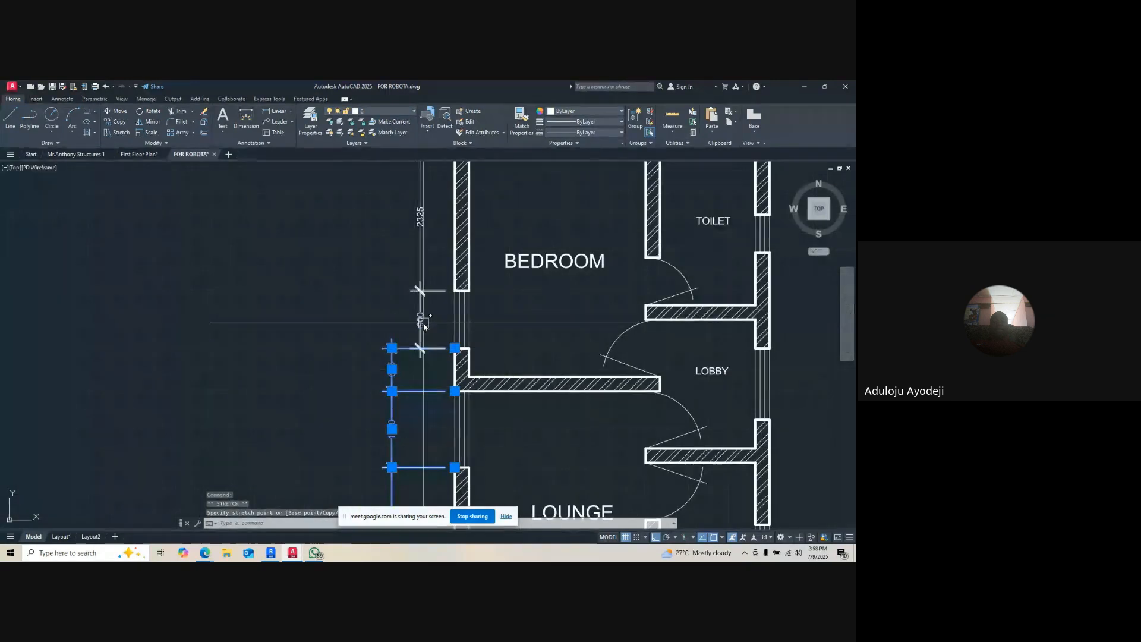
left_click(421, 336)
scroll(419, 338, "up", 2)
left_click(395, 357)
left_click(422, 352)
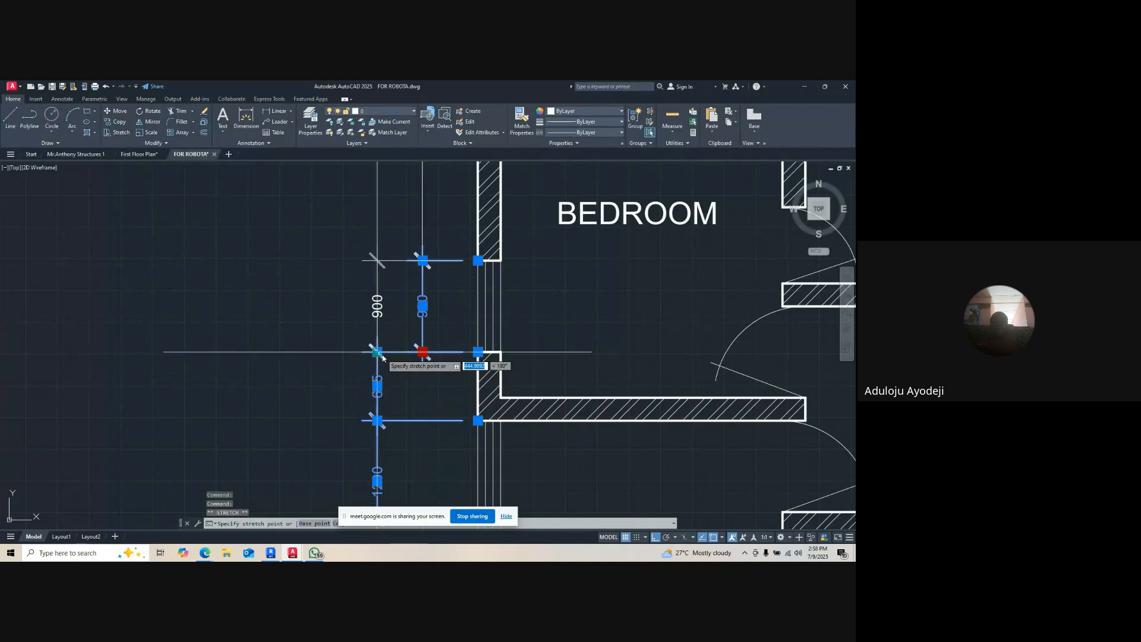
left_click(422, 260)
scroll(427, 305, "down", 2)
- Align the dimension of the bedroom wall above the window with the rest of the shifted chain
left_click(420, 310)
scroll(422, 330, "up", 2)
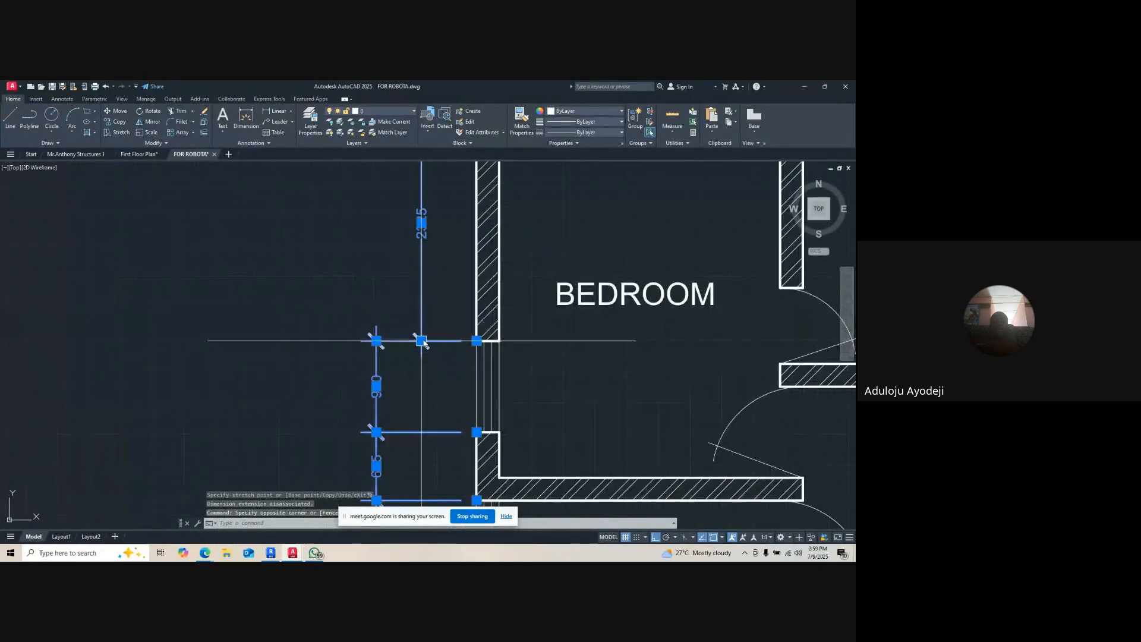
left_click(421, 340)
scroll(374, 340, "down", 5)
key("Escape")
key("Escape")
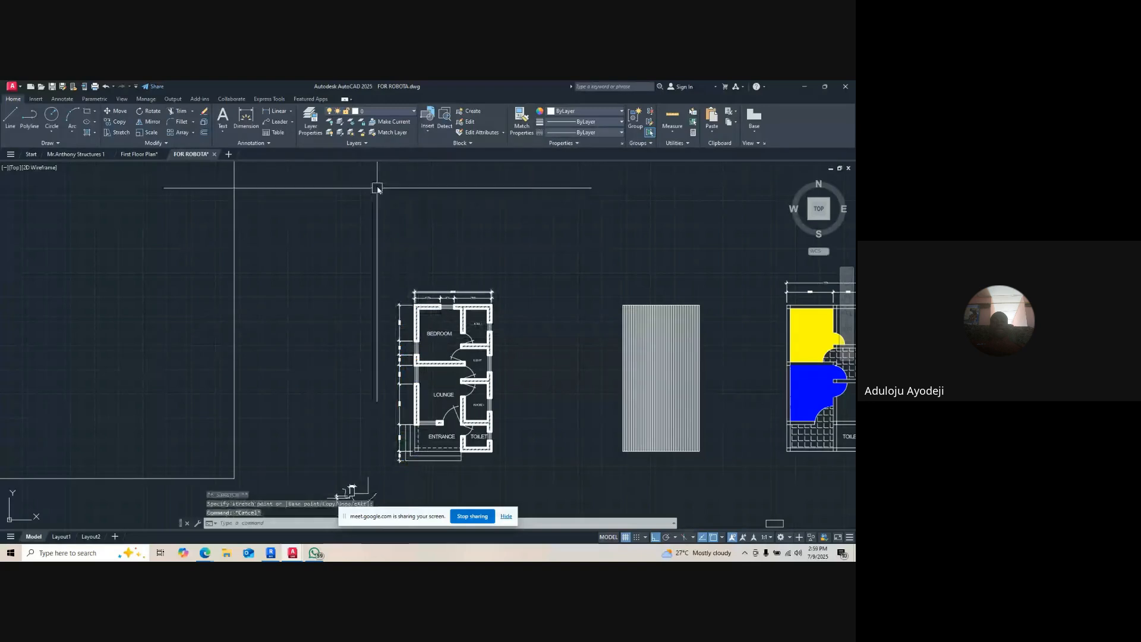
- Dimension the bedroom's outer length from the upper-left corner to the dividing wall's lower edge, placing it outside the left chain
left_click(244, 118)
scroll(363, 256, "up", 5)
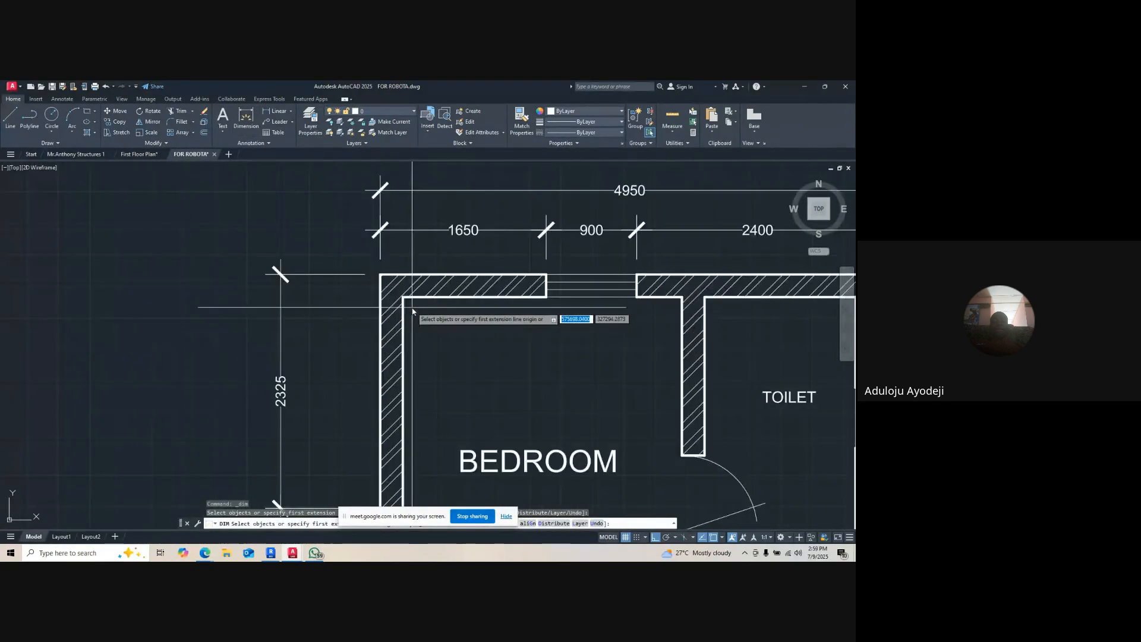
left_click(364, 257)
scroll(380, 285, "down", 4)
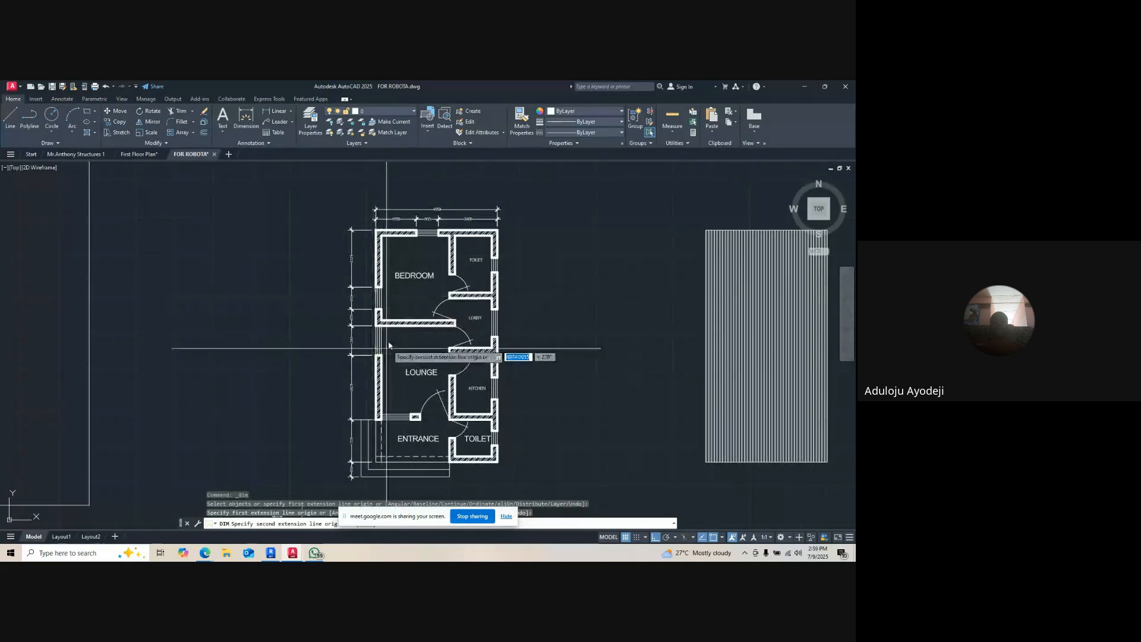
scroll(373, 323, "up", 5)
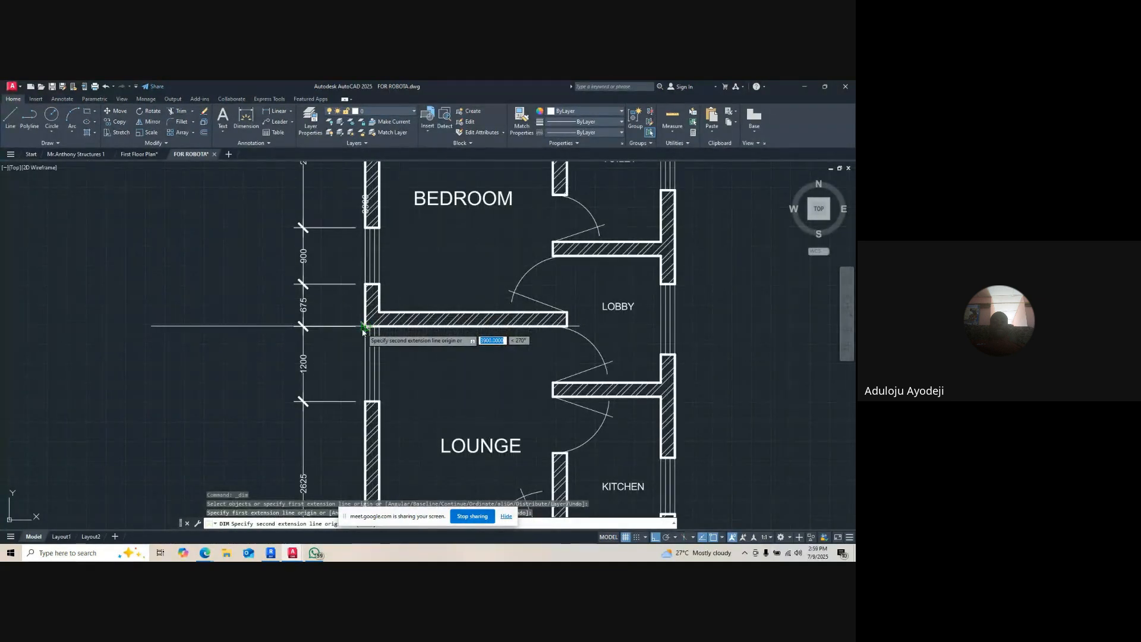
left_click(362, 330)
scroll(362, 330, "down", 5)
left_click(330, 327)
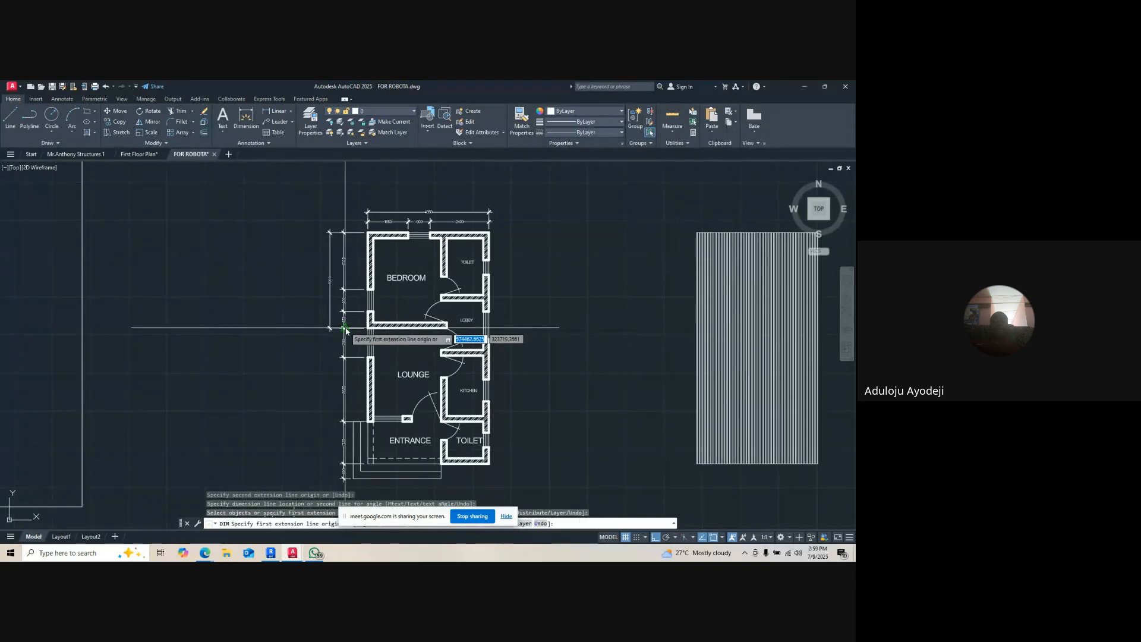
- Dimension the lounge's outer length from the dividing wall's lower edge to the left wall's lower end, aligned with the bedroom's outer dimension
scroll(346, 328, "up", 5)
left_click(400, 329)
scroll(405, 189, "down", 5)
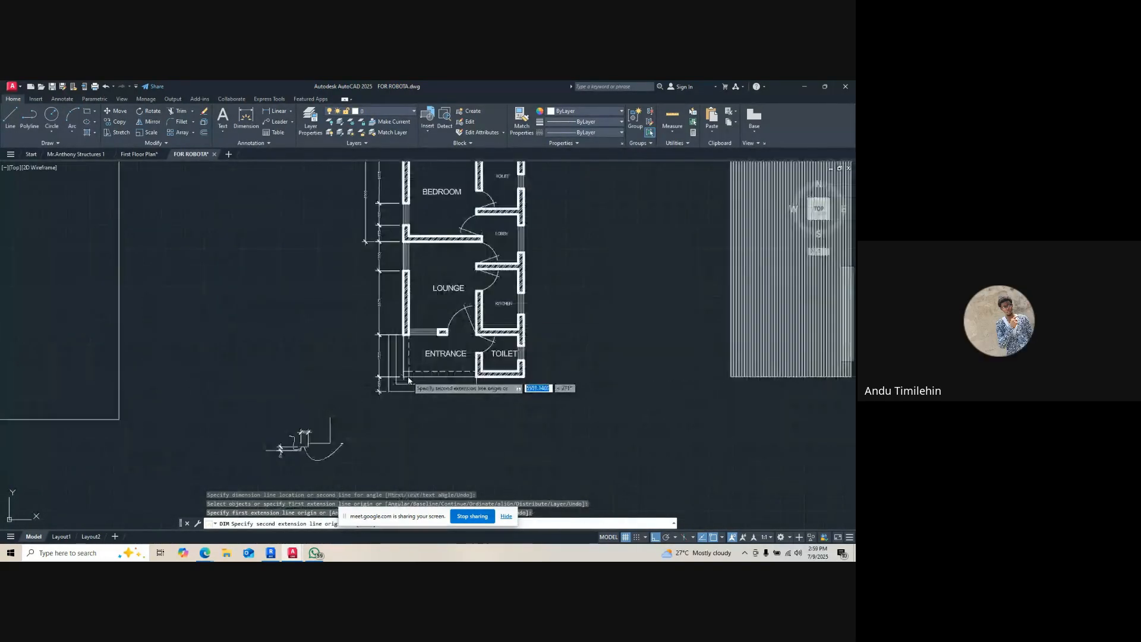
scroll(406, 333, "up", 5)
left_click(395, 315)
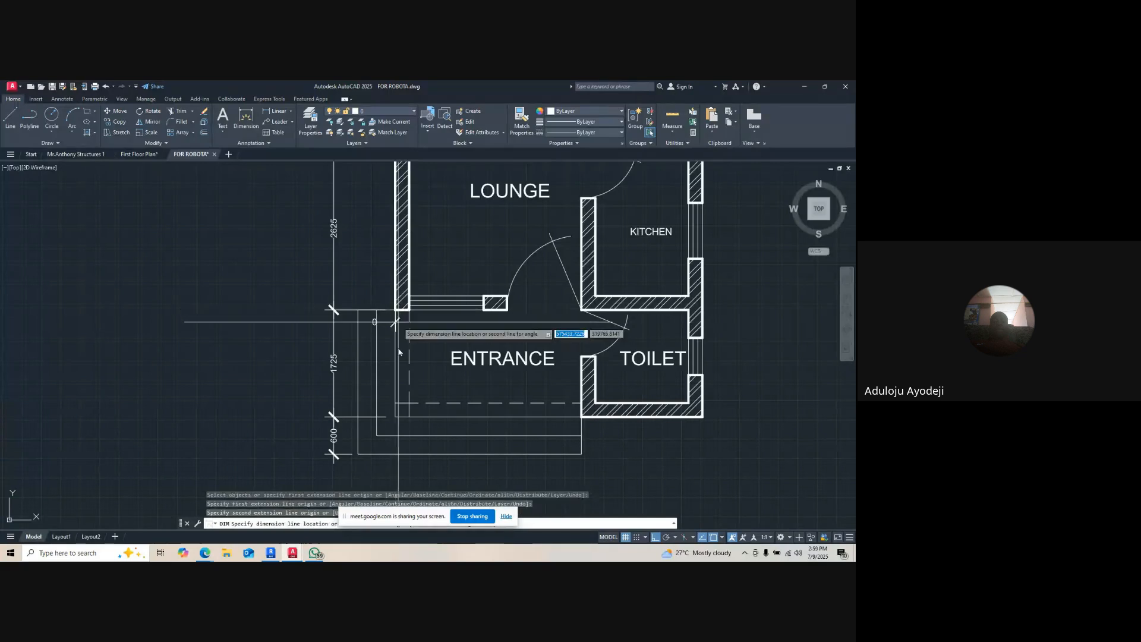
scroll(380, 298, "down", 5)
scroll(401, 349, "up", 5)
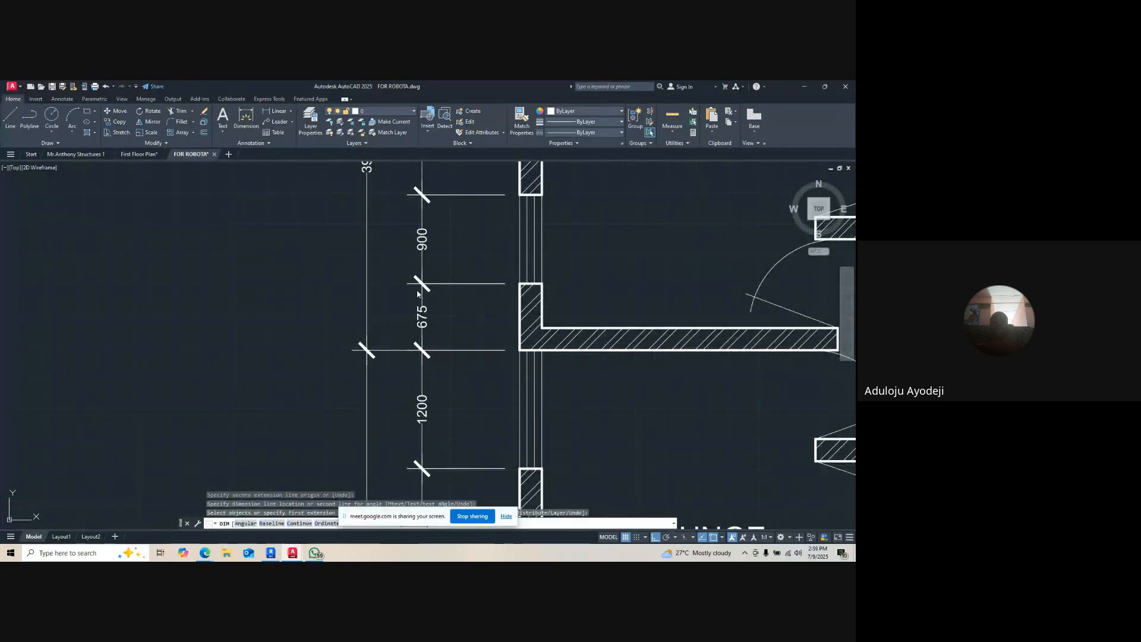
left_click(366, 351)
- Dimension from the left wall's lower end to the outermost step edge, aligned with the lounge's outer dimension
scroll(366, 351, "down", 5)
scroll(475, 342, "up", 5)
left_click(483, 340)
scroll(483, 341, "down", 5)
scroll(477, 475, "up", 5)
left_click(483, 389)
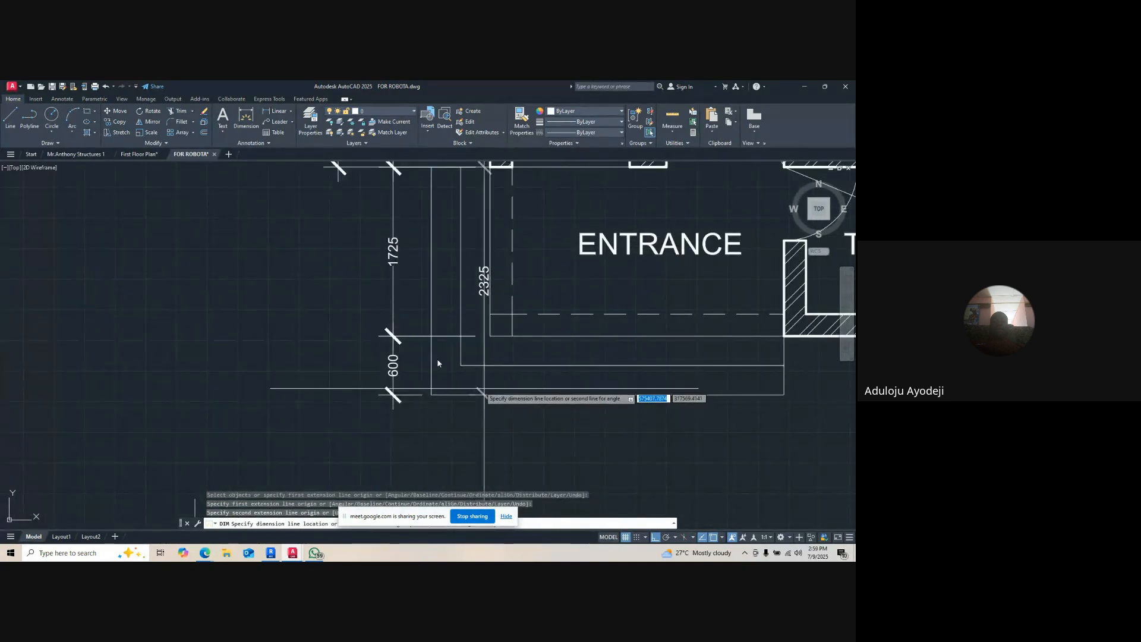
scroll(469, 384, "down", 5)
scroll(332, 268, "up", 5)
left_click(370, 291)
- Add an overall length dimension from the outermost step corner to the upper-left wall corner, placed outside the other left-side dimensions
left_click(241, 118)
scroll(547, 368, "down", 5)
scroll(579, 357, "up", 5)
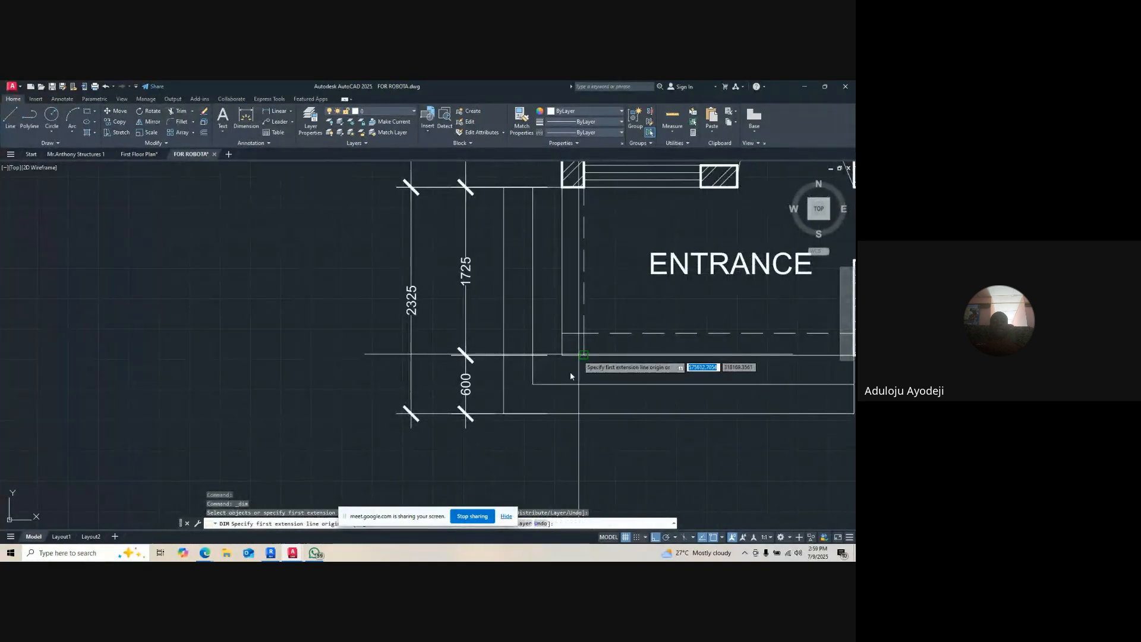
left_click(504, 413)
scroll(503, 429, "down", 5)
scroll(518, 196, "up", 6)
left_click(518, 265)
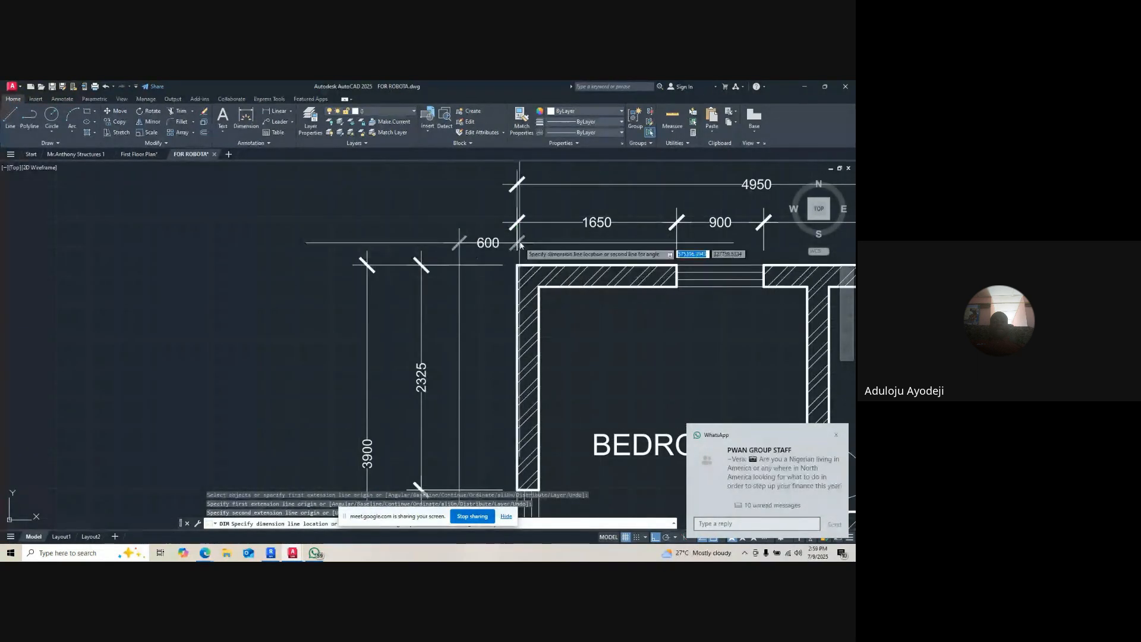
scroll(520, 244, "down", 4)
left_click(442, 315)
- Dimension the bedroom's interior width between its left and right inner wall faces, placing it above the room label
scroll(444, 275, "down", 3)
scroll(466, 275, "up", 5)
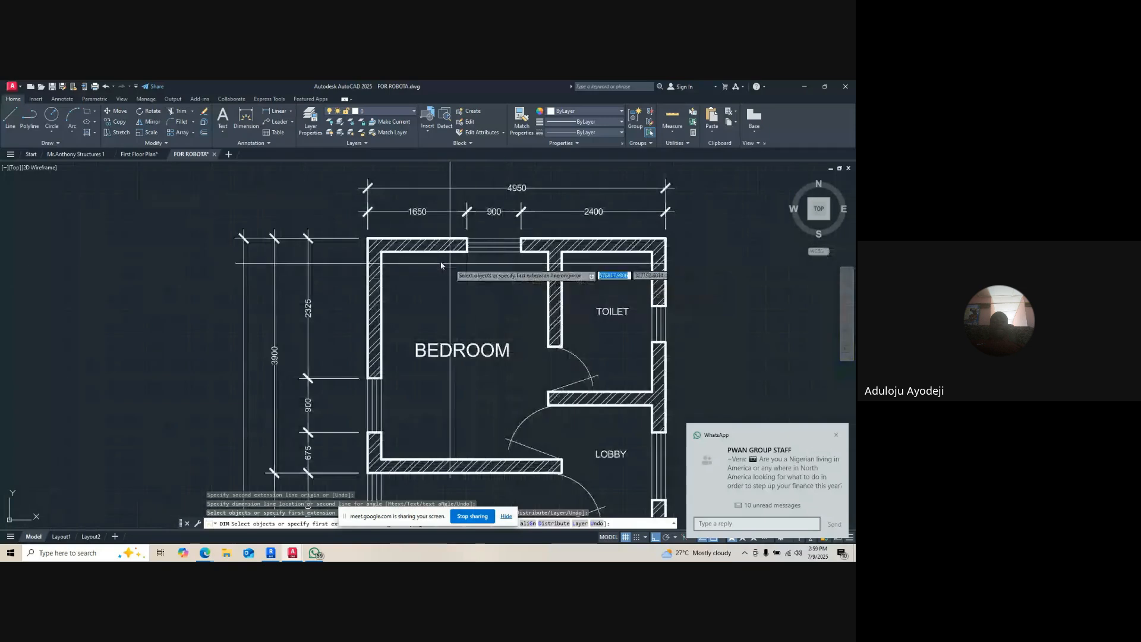
left_click(549, 252)
left_click(524, 291)
- Dimension the upper toilet's interior width between its inner wall faces, aligned with the bedroom's width dimension
scroll(566, 256, "up", 2)
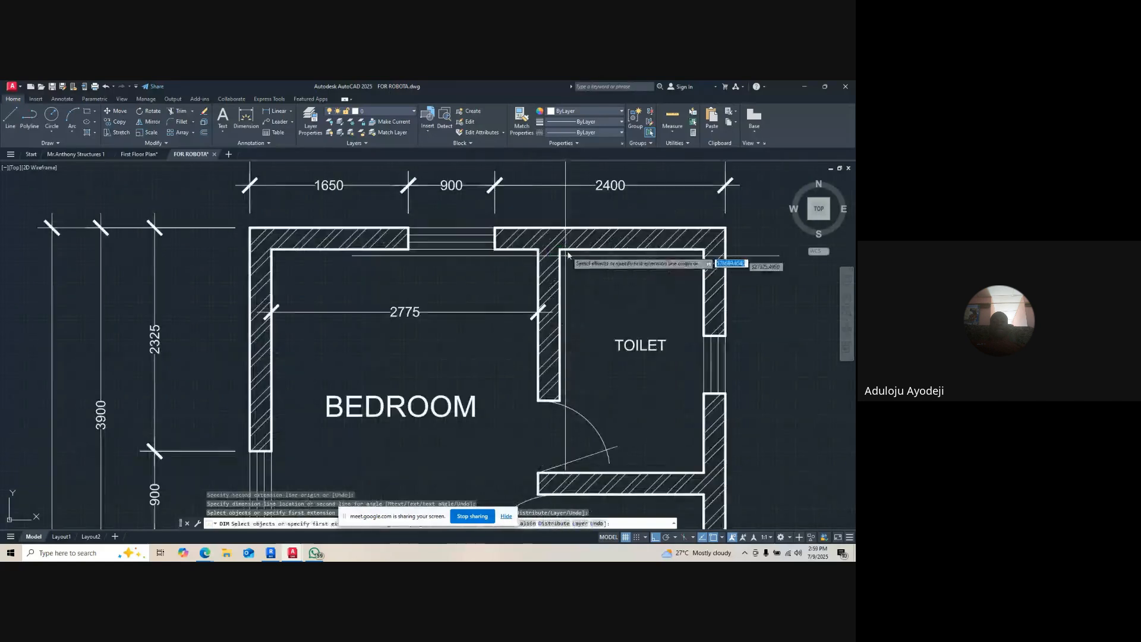
left_click(562, 248)
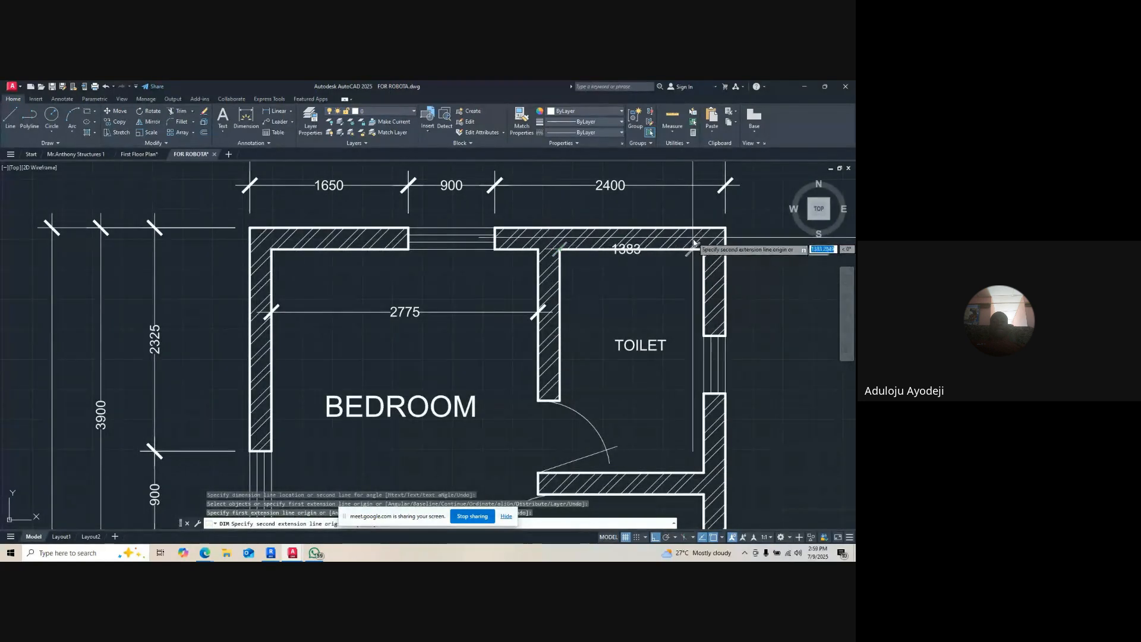
left_click(707, 252)
left_click(538, 313)
scroll(537, 315, "up", 4)
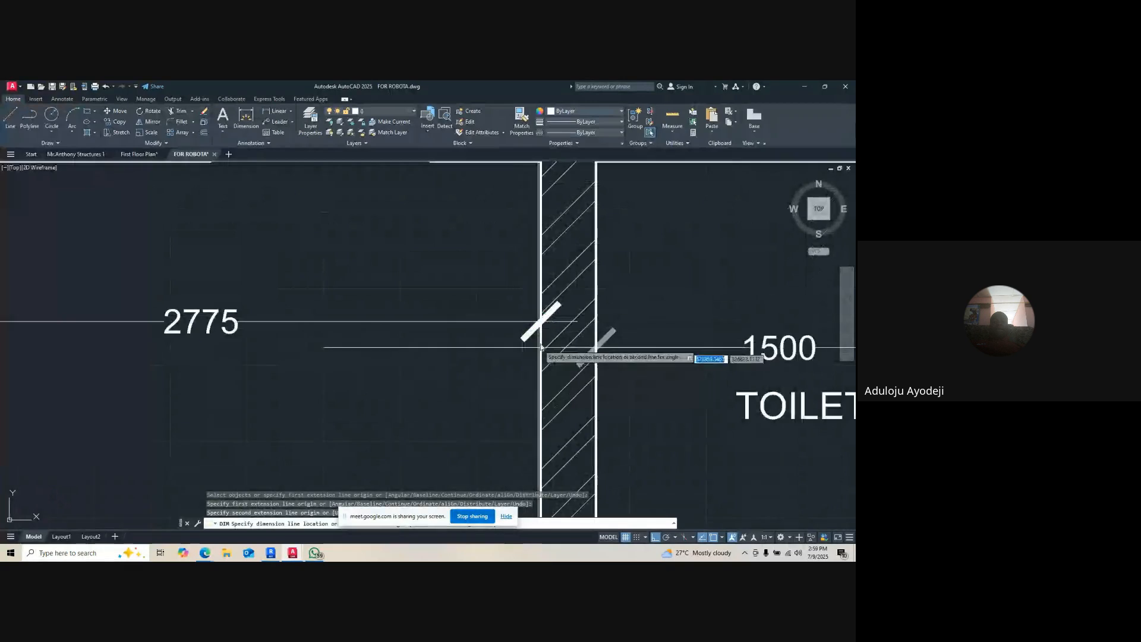
scroll(535, 285, "down", 6)
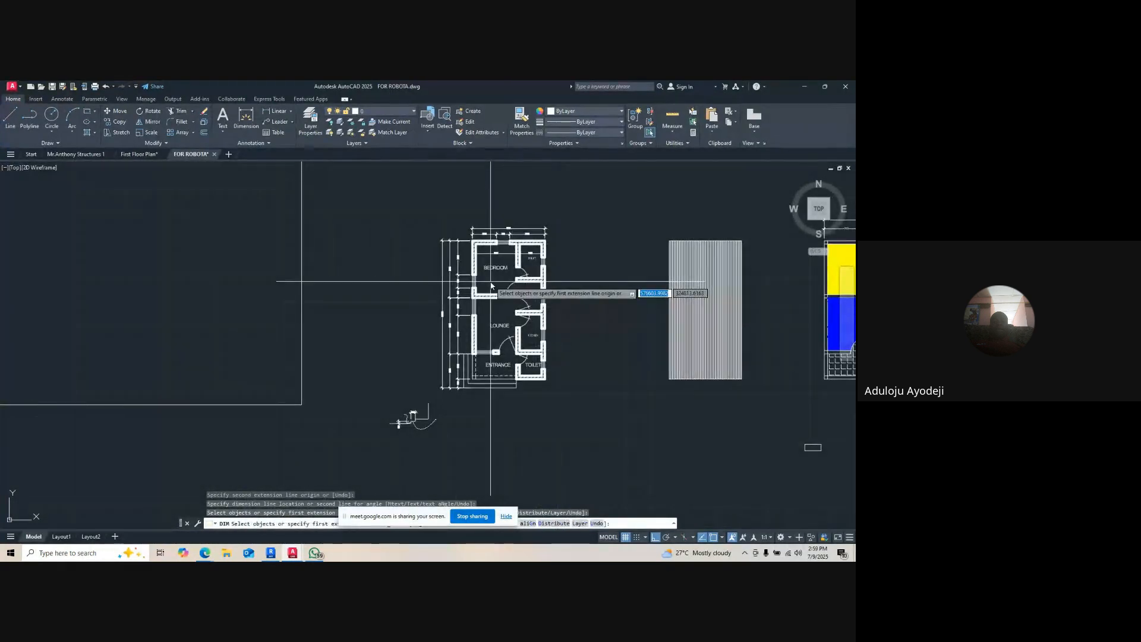
- Dimension the bedroom's interior length between its upper and lower inner wall faces, placing it inside along the left wall
scroll(488, 285, "up", 4)
left_click(429, 169)
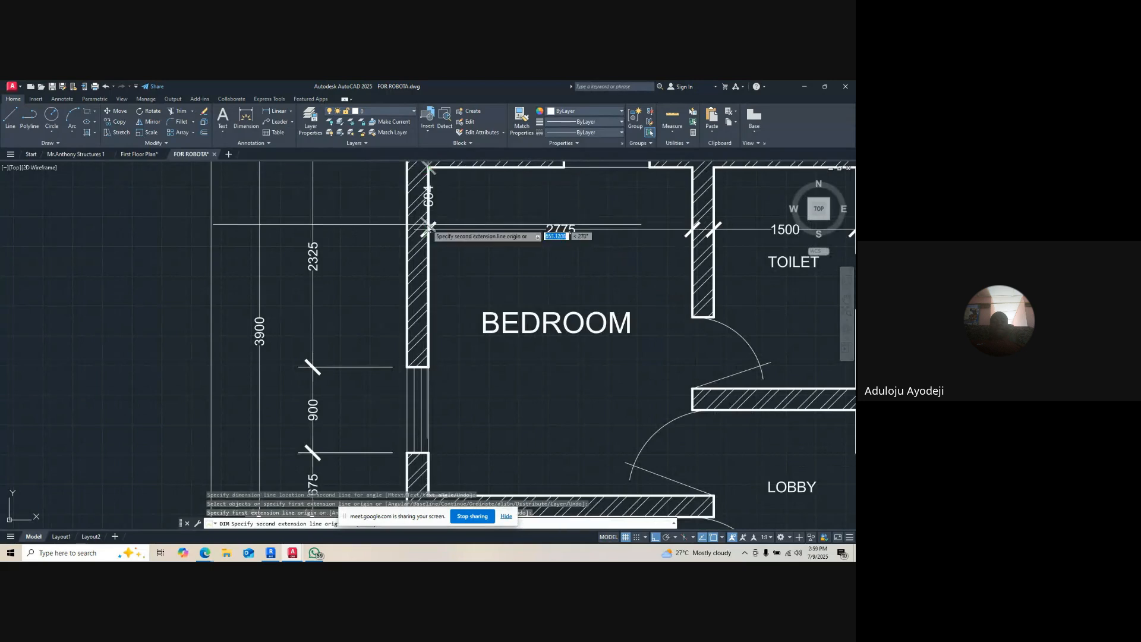
scroll(434, 267, "down", 4)
scroll(450, 340, "up", 4)
left_click(450, 340)
left_click(490, 312)
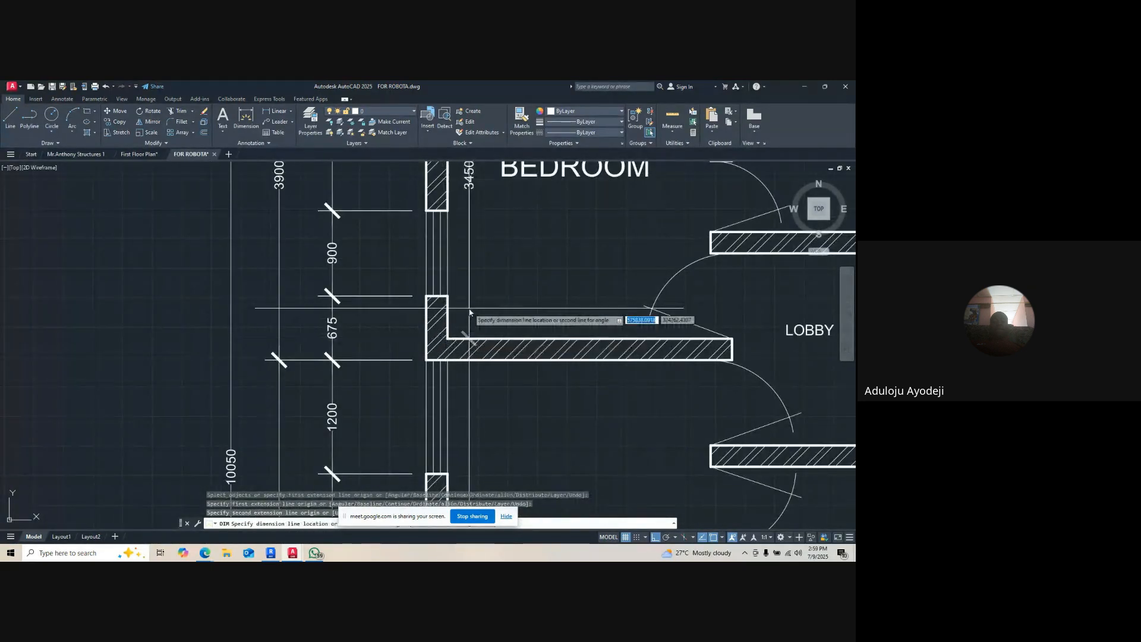
- Dimension the lounge's interior length between its upper and lower inner wall faces, aligned with the bedroom's interior length dimension
scroll(470, 314, "down", 4)
scroll(457, 336, "up", 4)
left_click(458, 336)
scroll(458, 336, "down", 4)
scroll(457, 386, "up", 4)
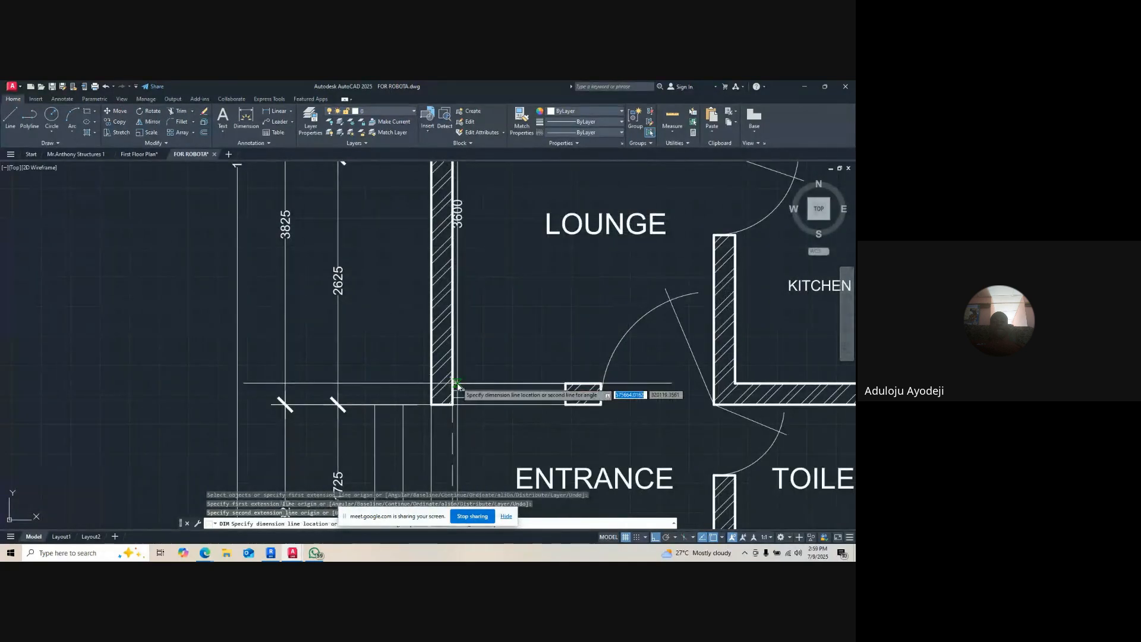
left_click(457, 387)
scroll(468, 274, "down", 4)
scroll(468, 273, "up", 5)
scroll(502, 364, "down", 3)
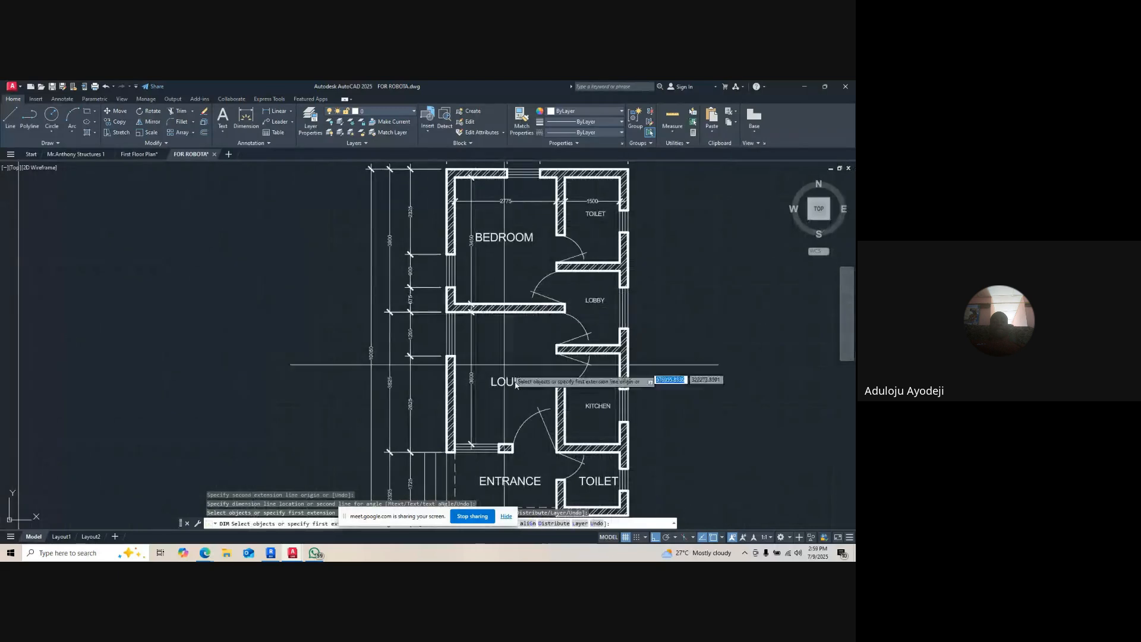
- Dimension the kitchen's interior width between its left and right inner wall faces, placing it above the room label
scroll(608, 447, "up", 4)
left_click(637, 440)
left_click(498, 439)
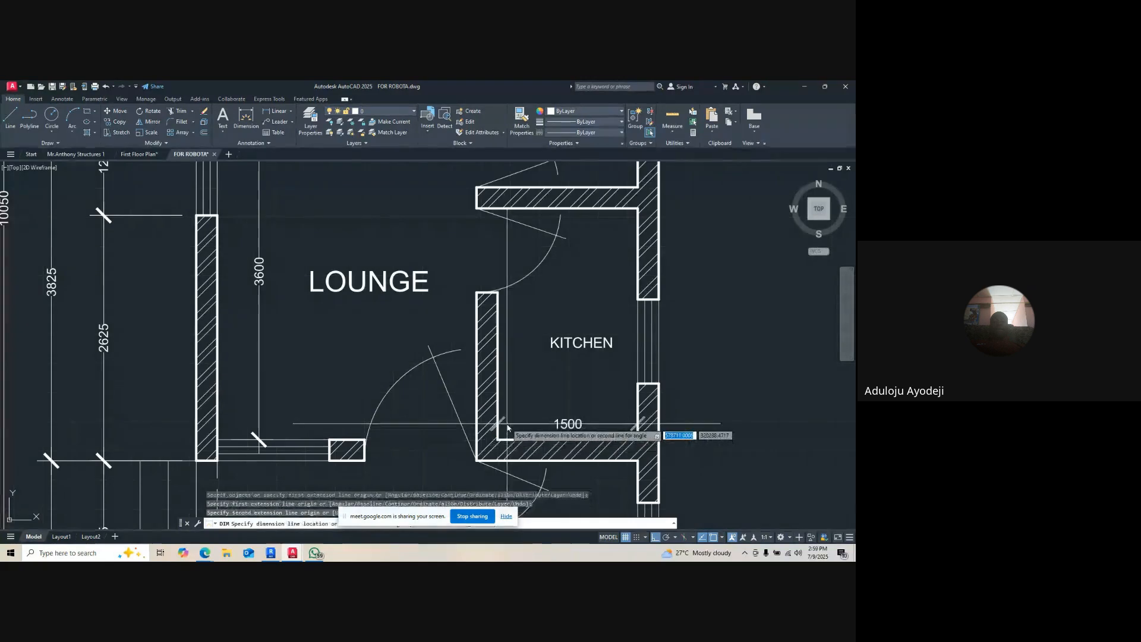
scroll(505, 425, "down", 3)
left_click(465, 347)
- Dimension the lounge's interior width between its inner wall faces, aligned with the kitchen's width dimension
scroll(465, 348, "up", 2)
left_click(488, 343)
left_click(241, 341)
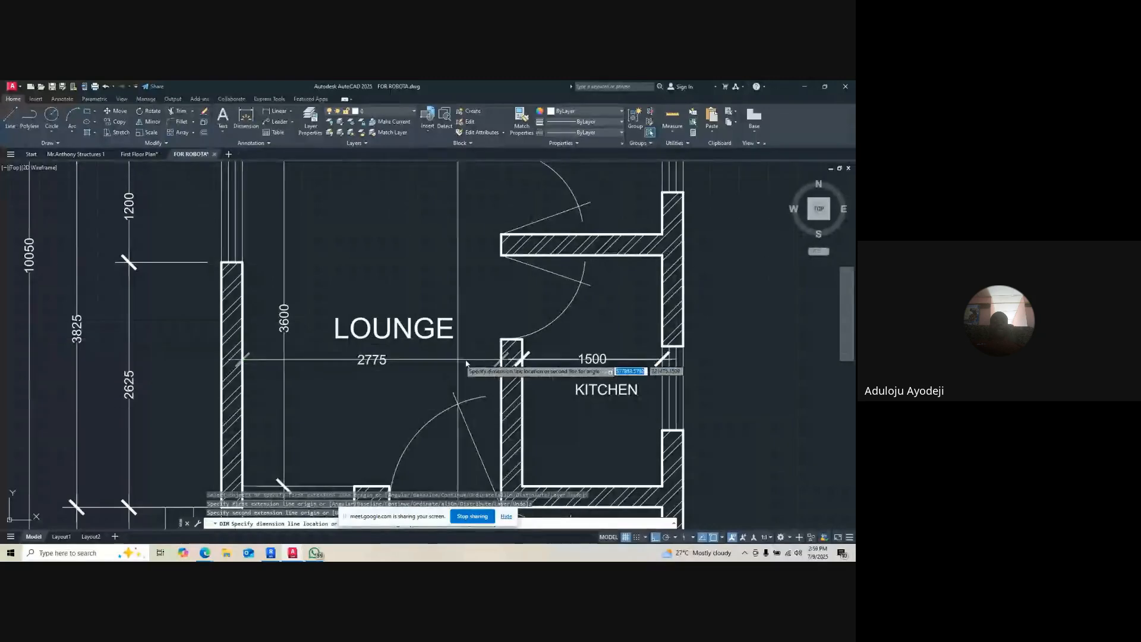
scroll(522, 359, "up", 2)
left_click(489, 363)
- Dimension the lobby's interior length between its upper and lower inner wall faces, placing it inside near the right wall
scroll(489, 363, "down", 6)
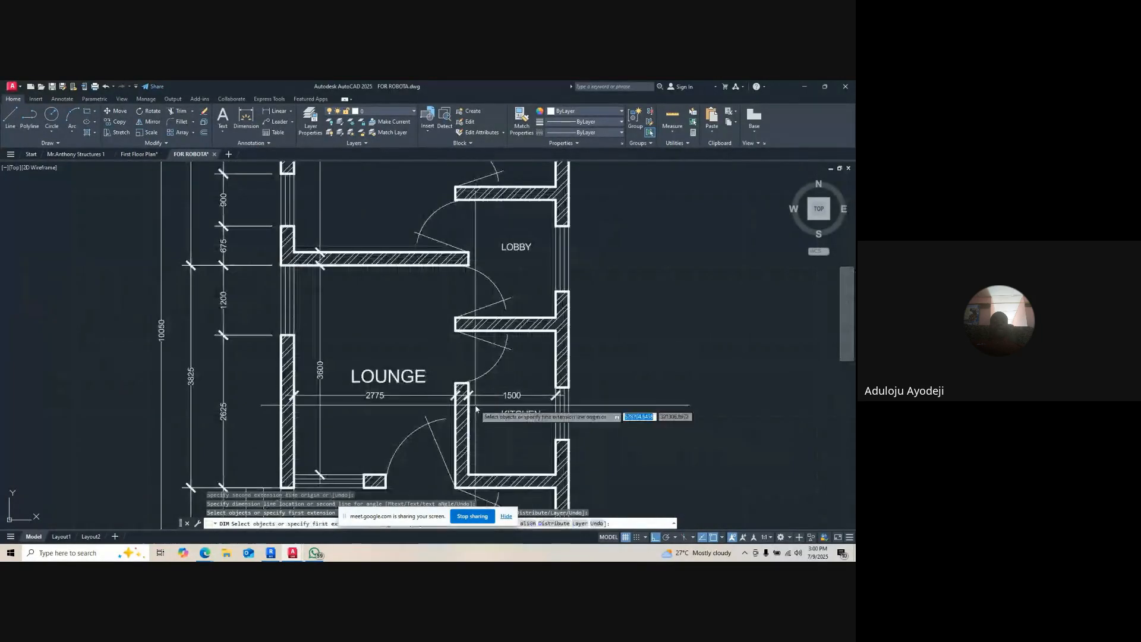
scroll(524, 275, "up", 2)
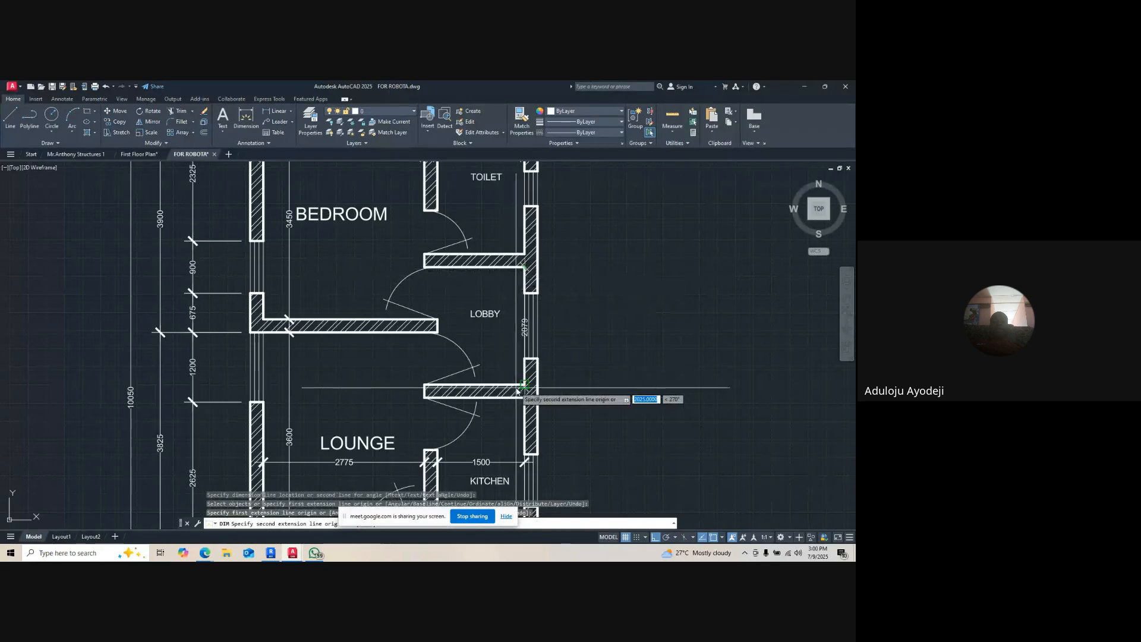
scroll(526, 389, "up", 3)
left_click(535, 379)
scroll(527, 378, "down", 2)
left_click(505, 331)
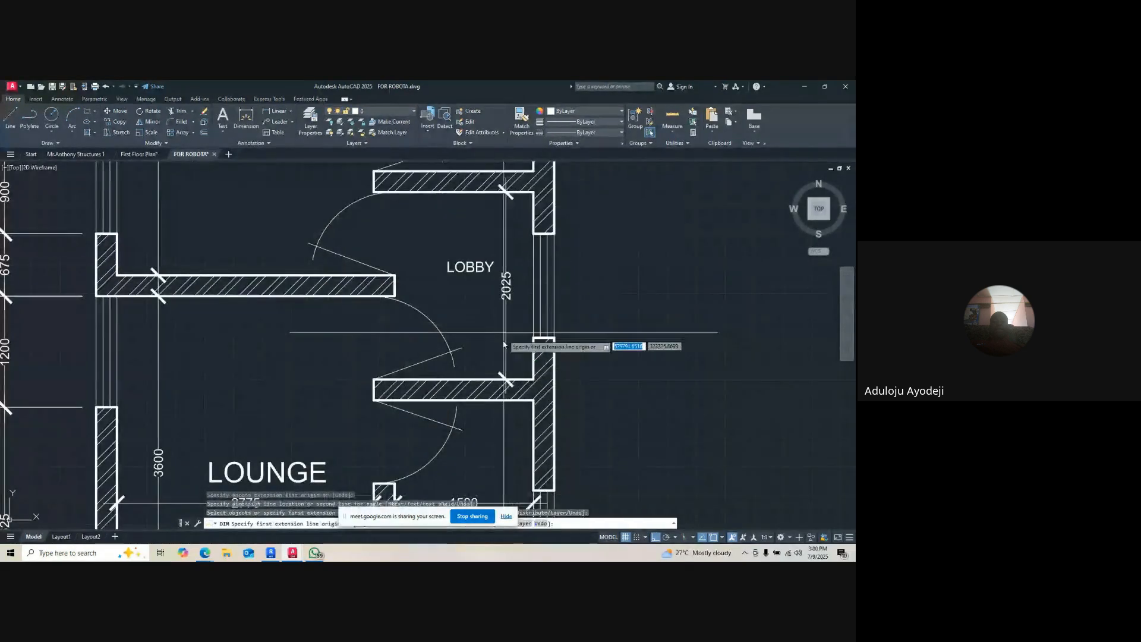
- Dimension the upper toilet's interior length between its upper and lower inner wall faces, aligned with the lobby's length dimension
scroll(506, 331, "down", 6)
scroll(514, 266, "up", 6)
left_click(474, 320)
scroll(476, 321, "down", 5)
scroll(482, 398, "up", 6)
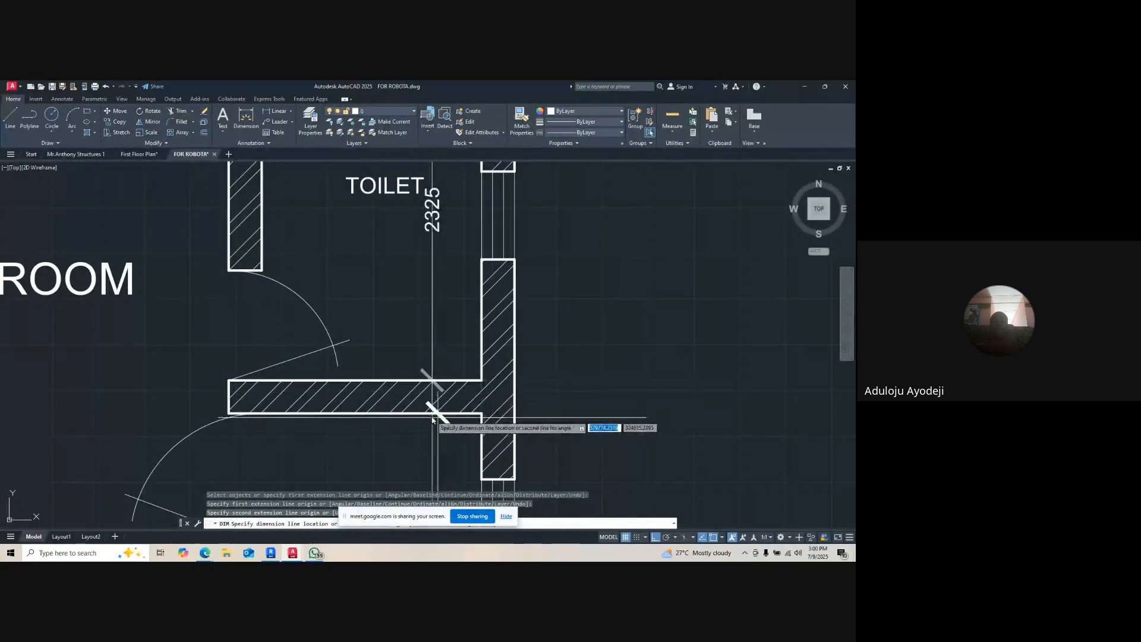
left_click(438, 412)
- Dimension the kitchen's interior length between its upper and lower inner wall faces, aligned with the lobby's length dimension
scroll(495, 341, "down", 5)
scroll(475, 276, "up", 6)
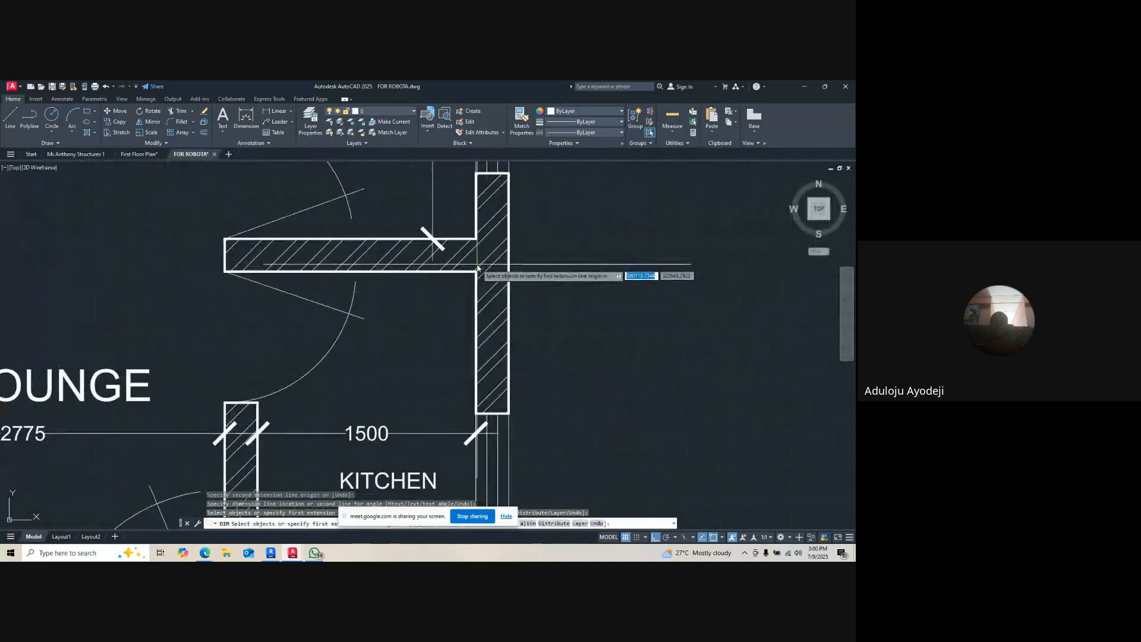
left_click(476, 272)
scroll(475, 272, "down", 5)
scroll(484, 392, "up", 6)
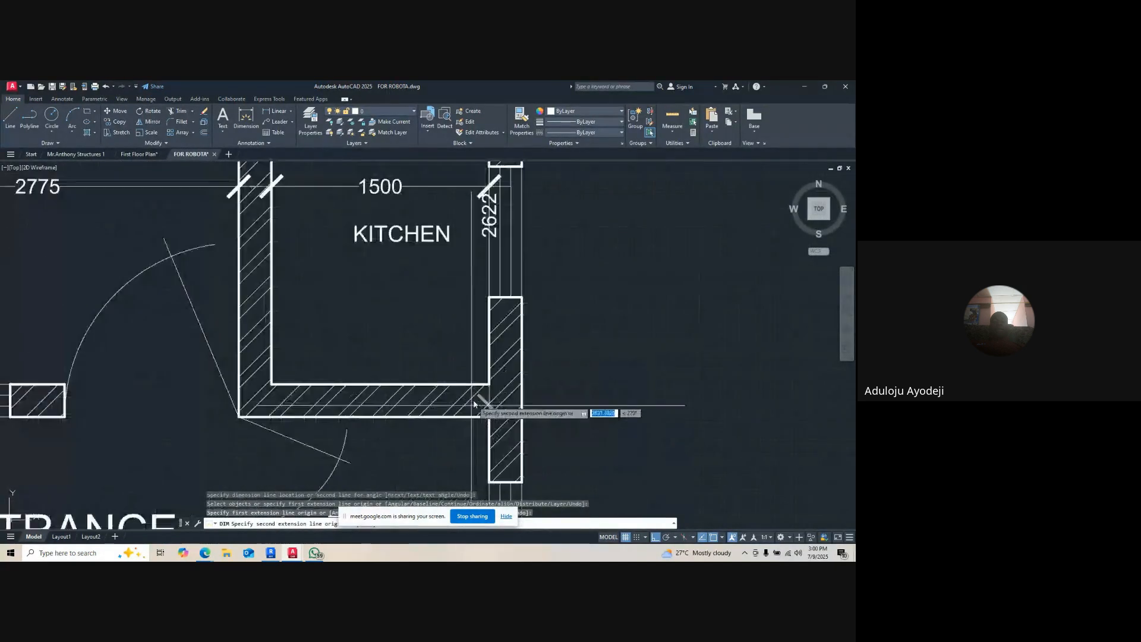
left_click(480, 388)
scroll(477, 385, "down", 5)
scroll(454, 257, "up", 3)
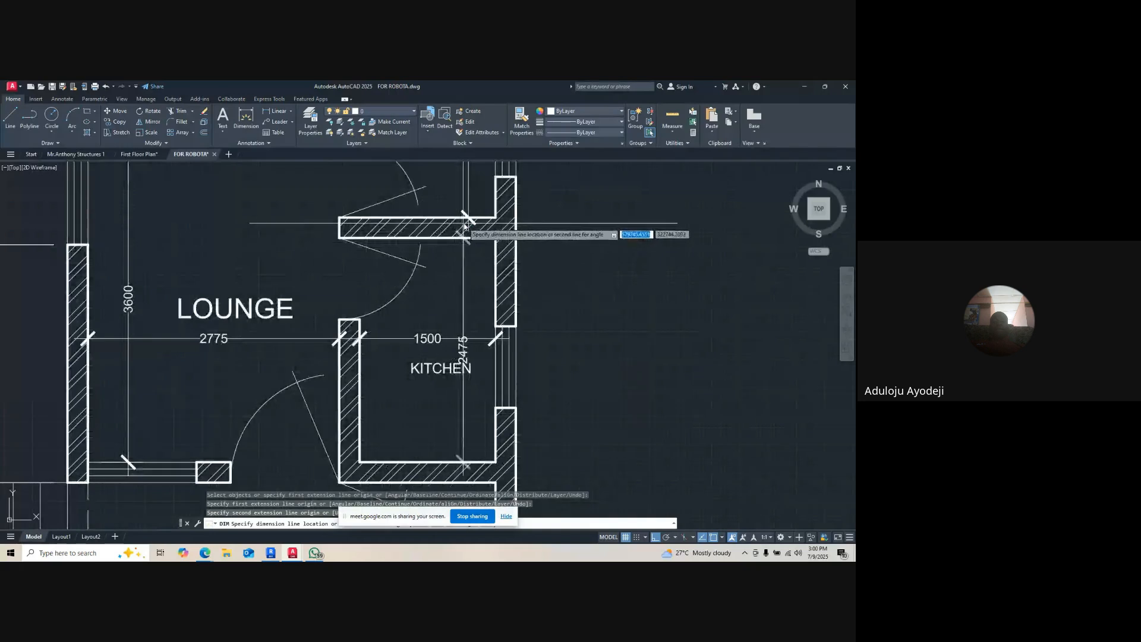
left_click(467, 220)
- Dimension the lower toilet's interior length between its inner wall faces, aligned with the kitchen's length dimension
scroll(468, 219, "down", 5)
scroll(468, 336, "up", 4)
left_click(496, 293)
left_click(494, 431)
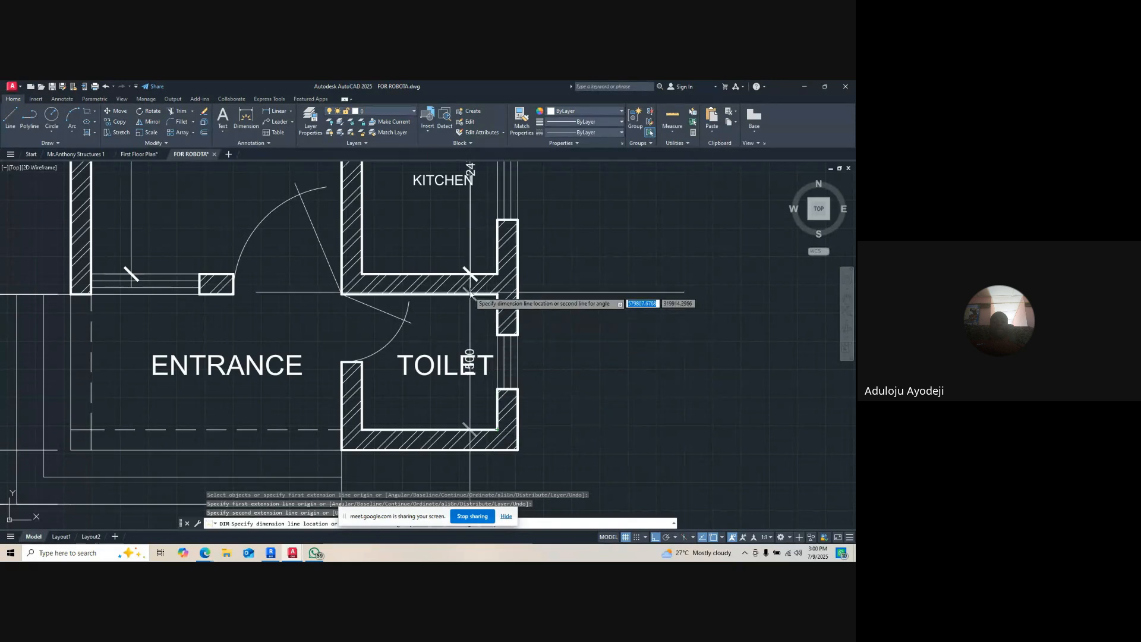
scroll(467, 277, "up", 4)
left_click(472, 255)
- Dimension the offset from the entrance's left edge to the vertical dashed line, placing it below the entrance steps
scroll(471, 254, "down", 5)
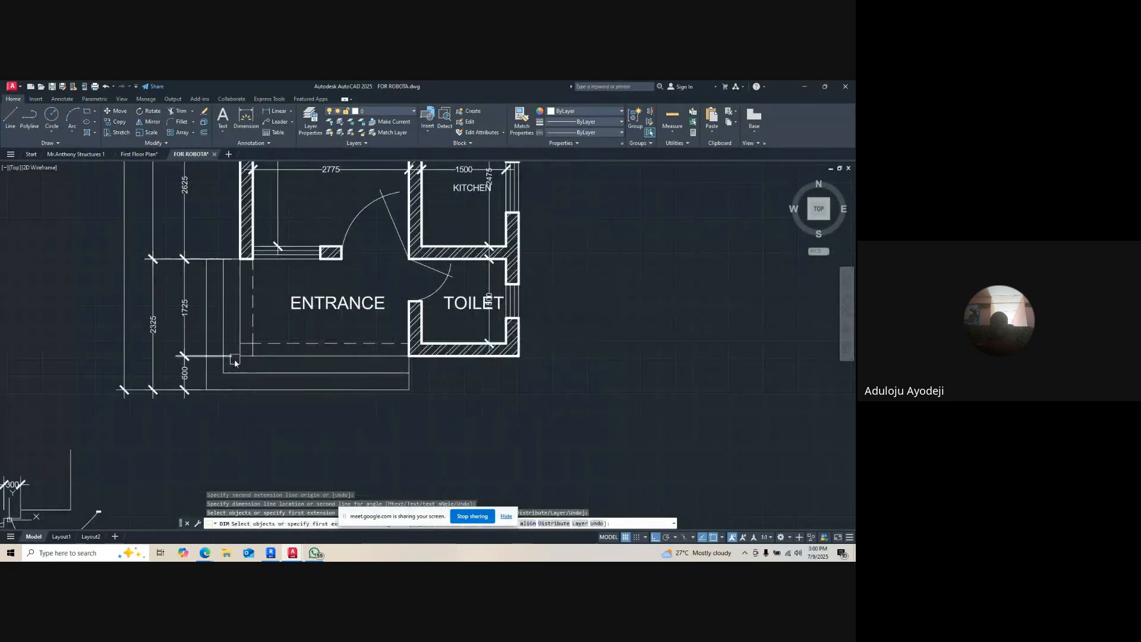
scroll(249, 358, "up", 3)
left_click(250, 350)
left_click(282, 350)
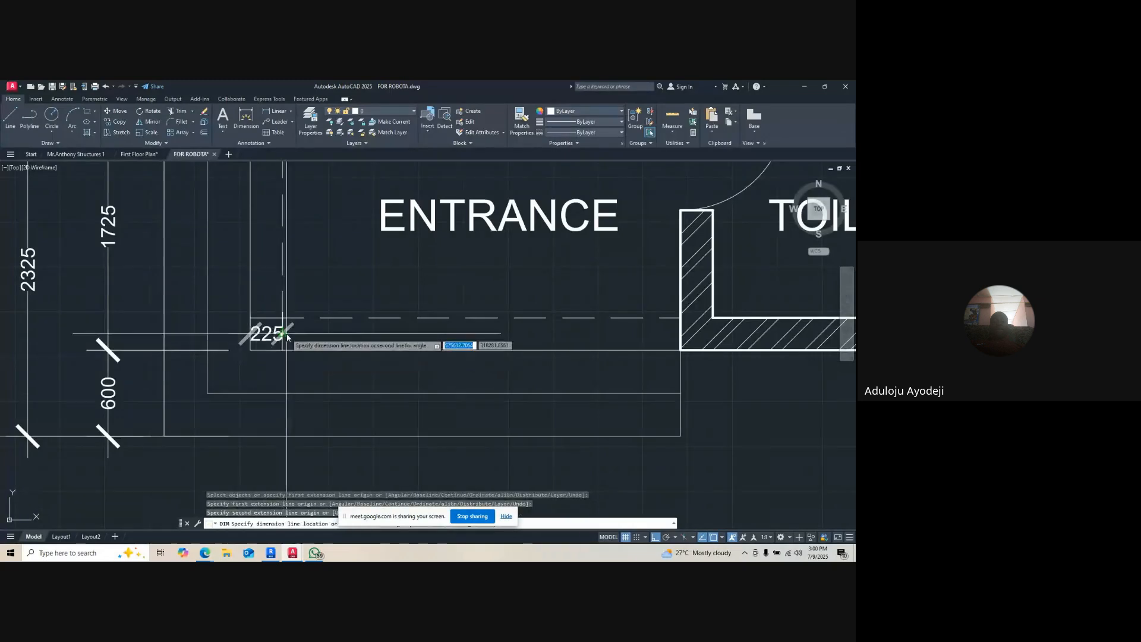
scroll(287, 336, "down", 2)
left_click(278, 427)
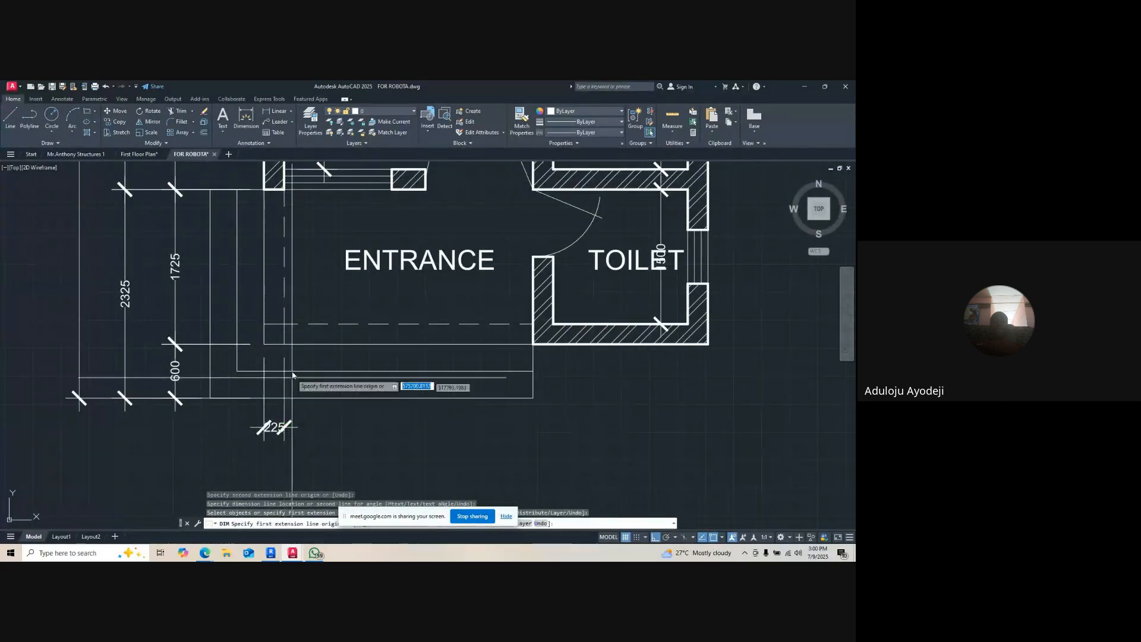
- Dimension the entrance from the vertical dashed line to the lower toilet's outer left wall face, in line with the offset dimension
left_click(283, 345)
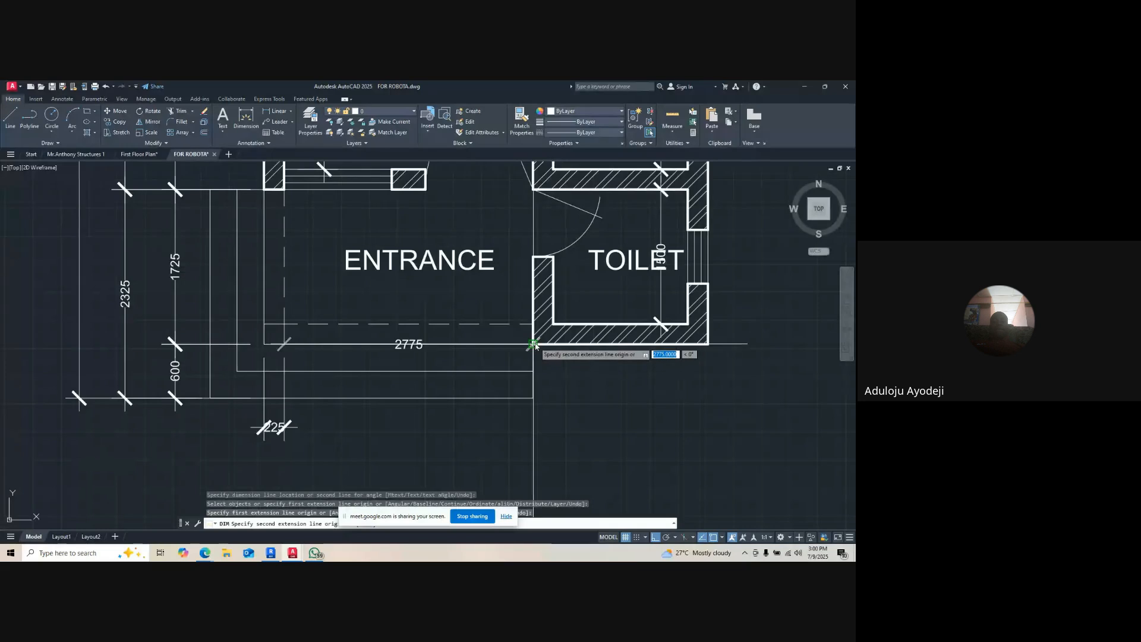
left_click(533, 344)
left_click(238, 427)
scroll(239, 429, "up", 2)
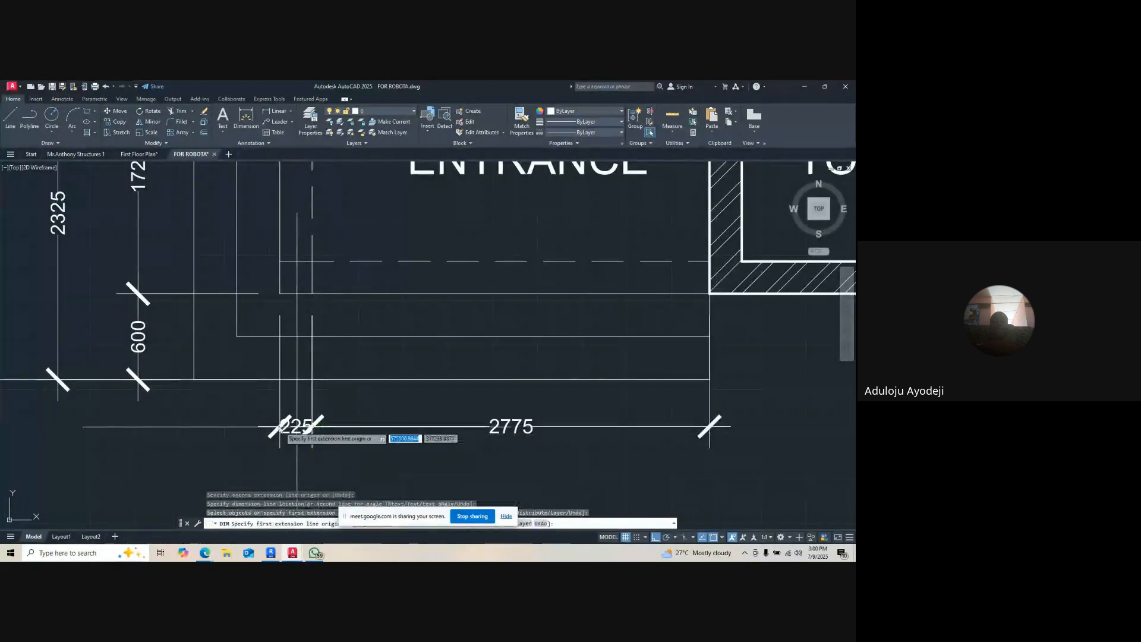
- Dimension the lower toilet's outer width between its outer bottom corners, in line with the entrance width dimension
scroll(303, 429, "down", 3)
left_click(445, 373)
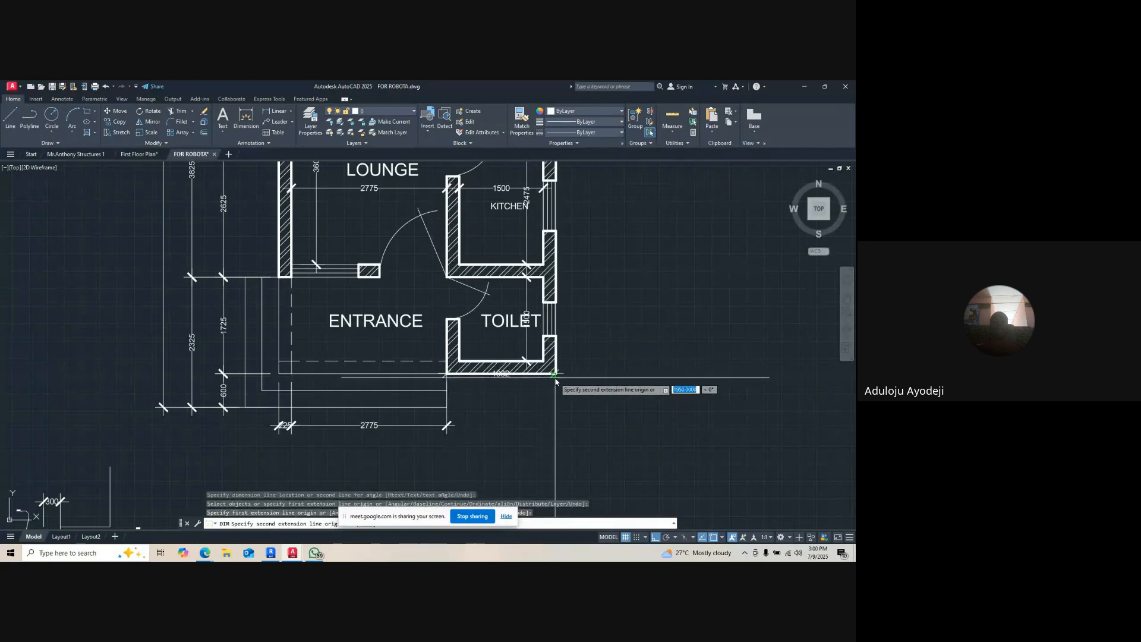
left_click(556, 379)
left_click(492, 425)
scroll(453, 441, "up", 4)
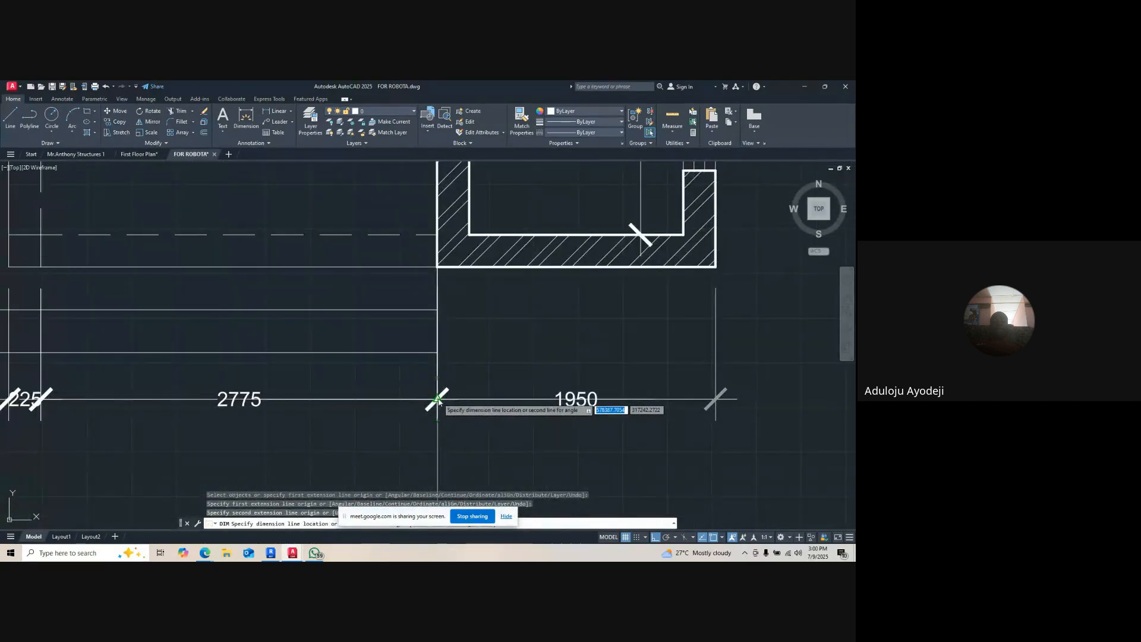
- Dimension the plan's overall width from the lower toilet's outer right corner to the entrance's left edge, below the existing bottom dimensions
left_click(715, 267)
scroll(720, 273, "down", 3)
scroll(416, 268, "up", 2)
scroll(454, 271, "up", 2)
left_click(423, 267)
scroll(397, 363, "down", 3)
left_click(397, 351)
- Dimension the right outer wall from the bottom corner to the lower toilet's window, plus the window opening, in one row outside the wall
scroll(561, 319, "down", 2)
scroll(422, 315, "up", 2)
scroll(423, 320, "up", 2)
left_click(422, 338)
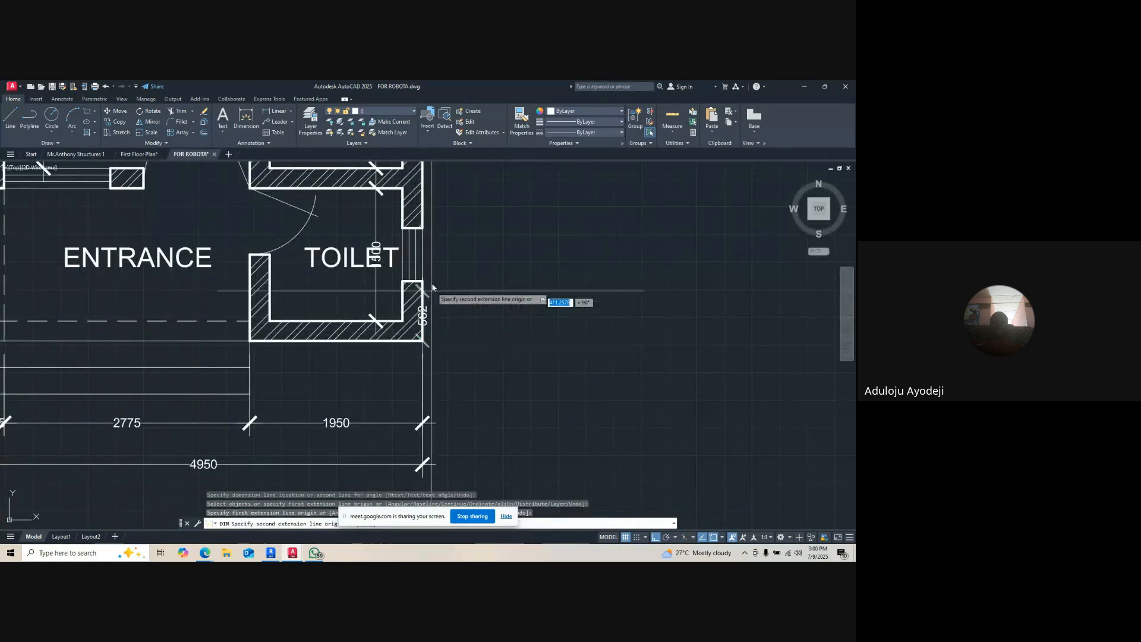
left_click(421, 280)
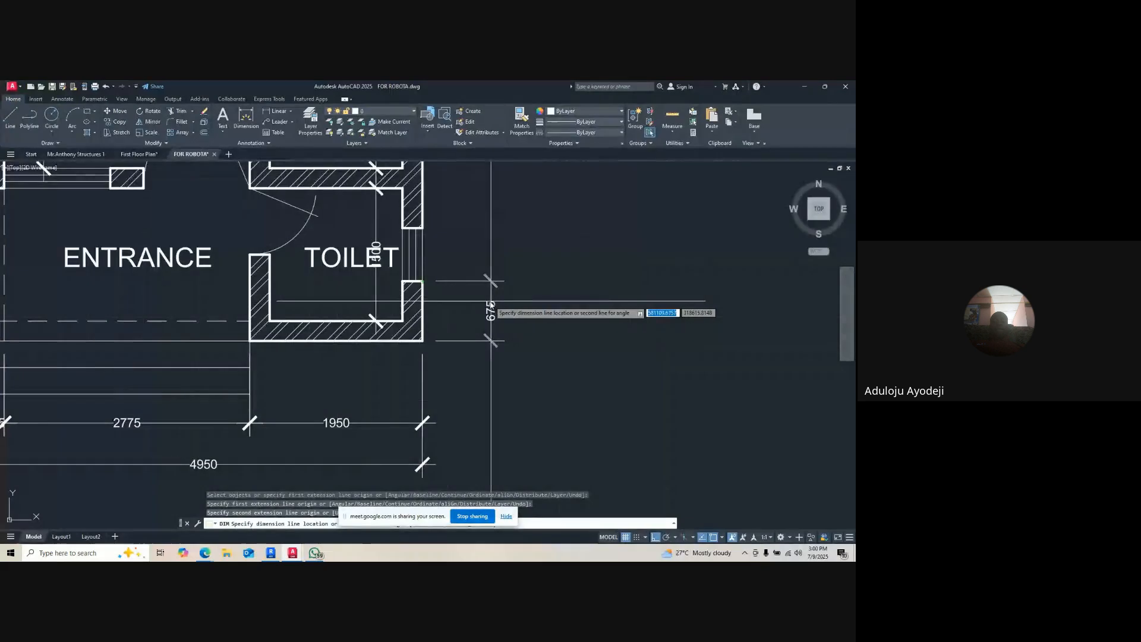
left_click(474, 303)
left_click(424, 281)
left_click(422, 228)
left_click(475, 289)
- Dimension the outer wall between the lower toilet and kitchen windows and the kitchen window opening, in the same right-hand row
scroll(475, 288, "down", 3)
scroll(474, 289, "up", 2)
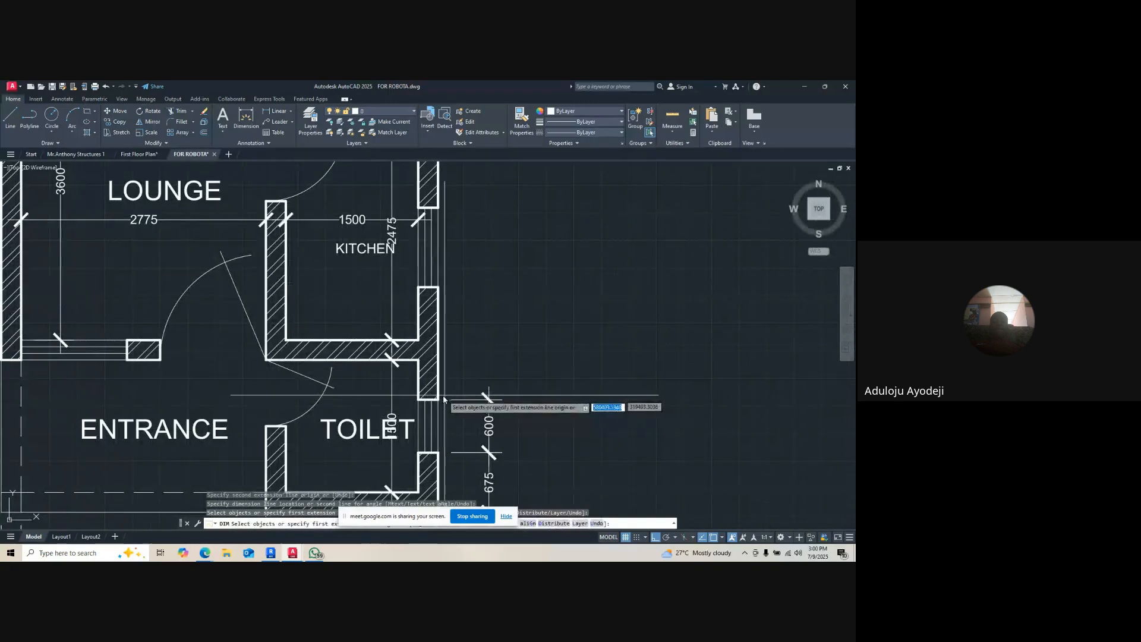
left_click(437, 287)
left_click(437, 287)
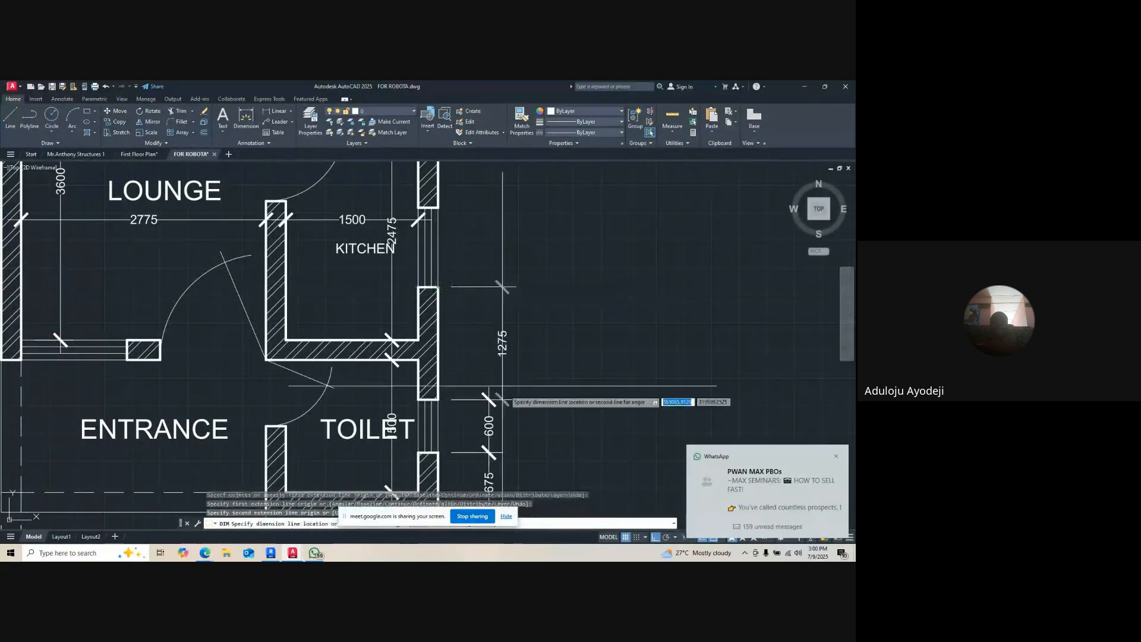
left_click(488, 408)
left_click(438, 288)
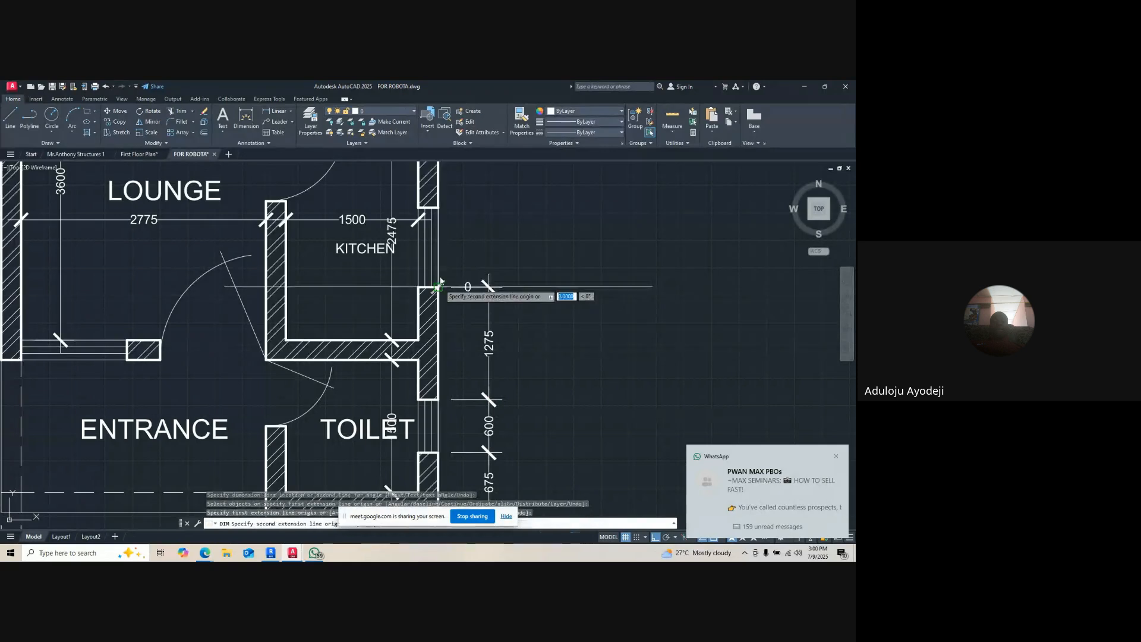
left_click(440, 210)
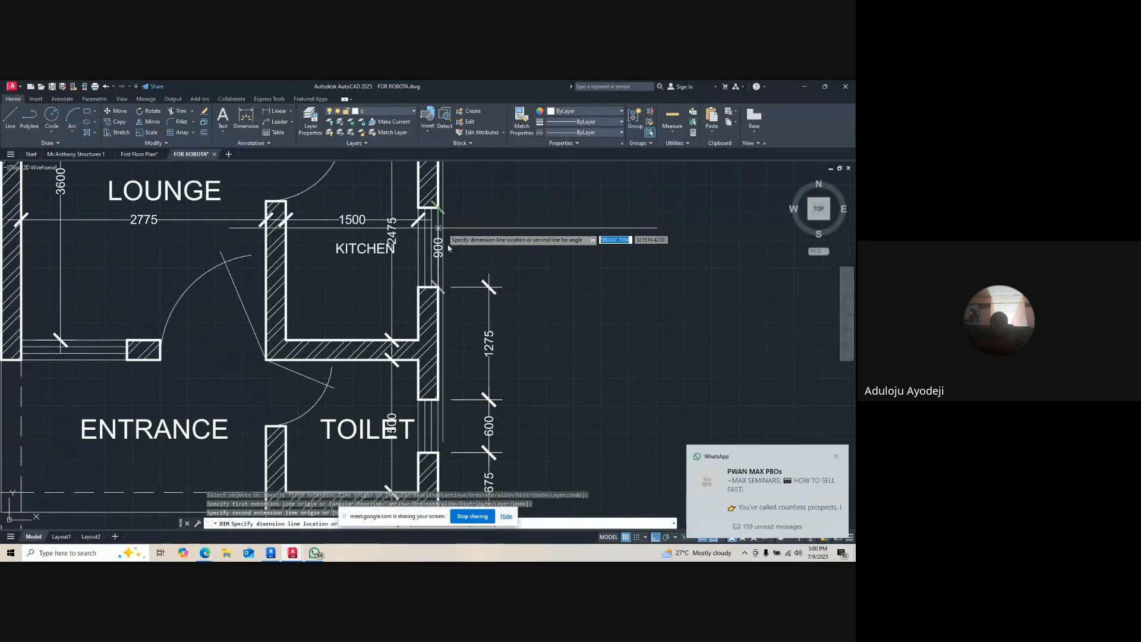
left_click(491, 291)
key("Escape")
key("Escape")
- Continue the right-hand dimension row from the kitchen window across the wall above it and the lobby window opening
type("Dim")
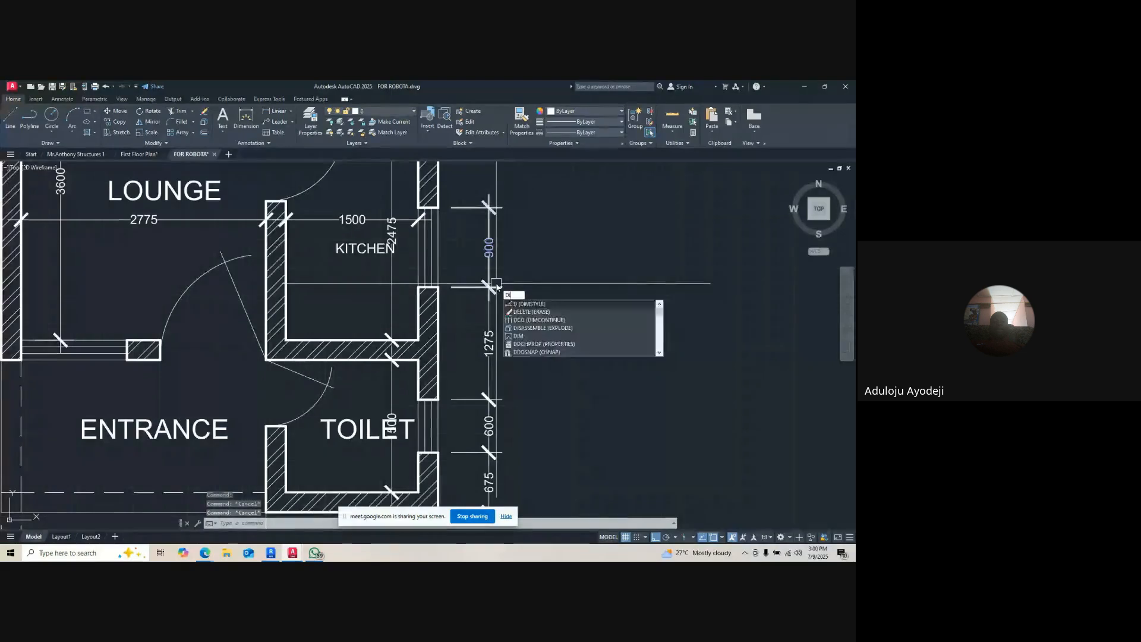
left_click(530, 314)
scroll(504, 333, "down", 2)
scroll(476, 237, "up", 5)
left_click(473, 276)
scroll(472, 279, "down", 3)
scroll(471, 288, "up", 3)
left_click(464, 285)
- Continue the right-hand dimension row across the upper toilet's lower wall segment and window opening up to the plan's top right corner
scroll(469, 290, "down", 3)
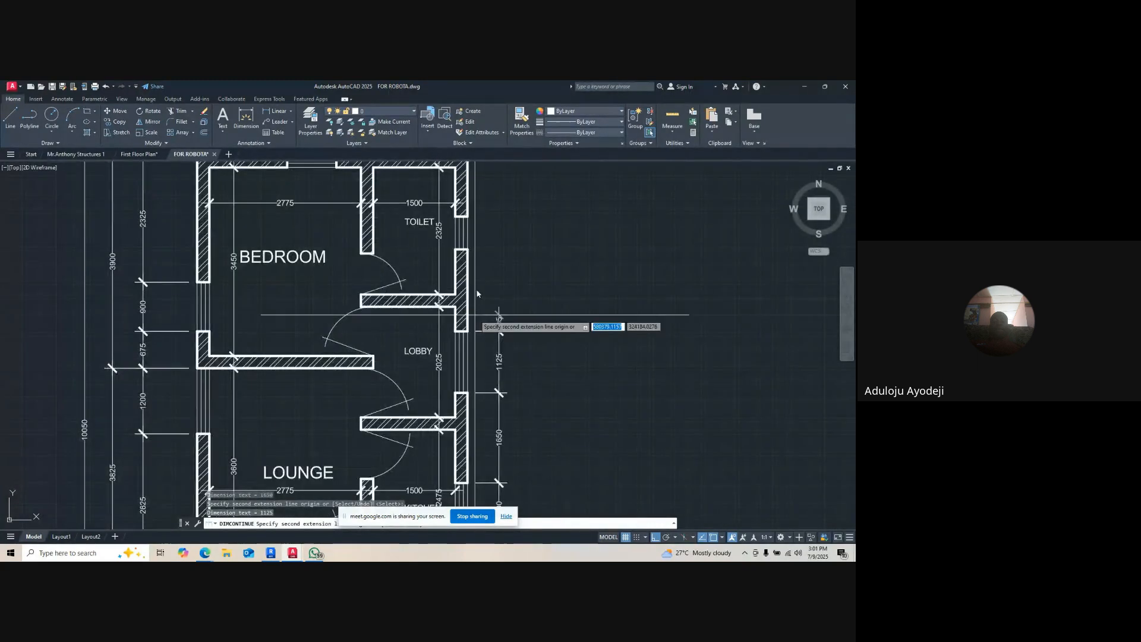
scroll(451, 242, "up", 3)
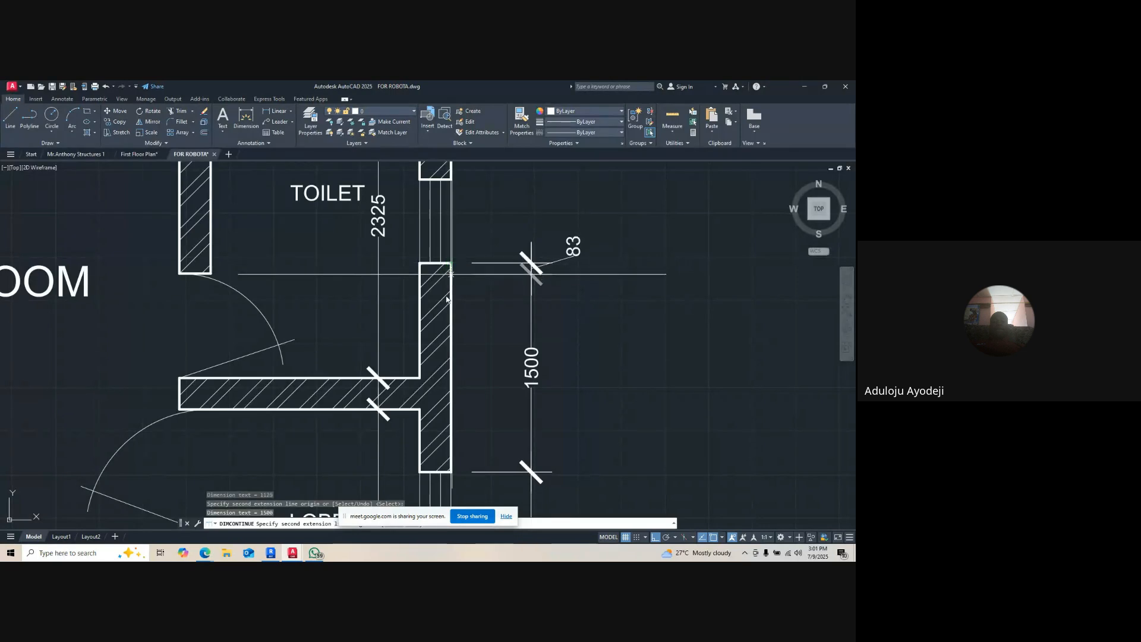
scroll(446, 299, "down", 3)
scroll(444, 276, "up", 3)
scroll(443, 280, "down", 3)
scroll(453, 203, "up", 3)
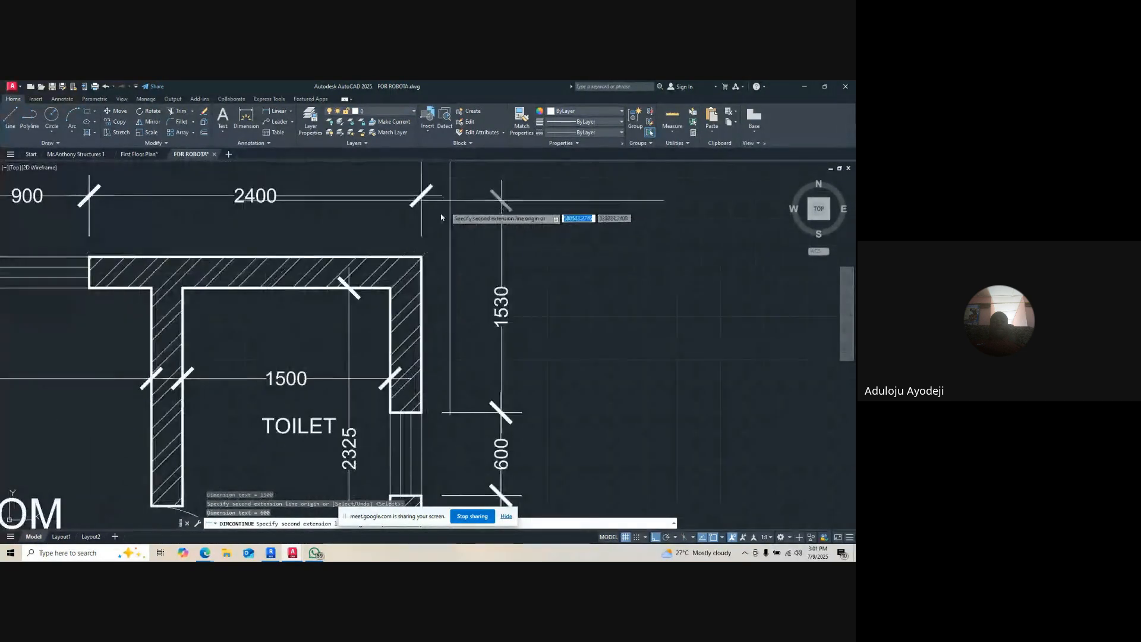
left_click(423, 257)
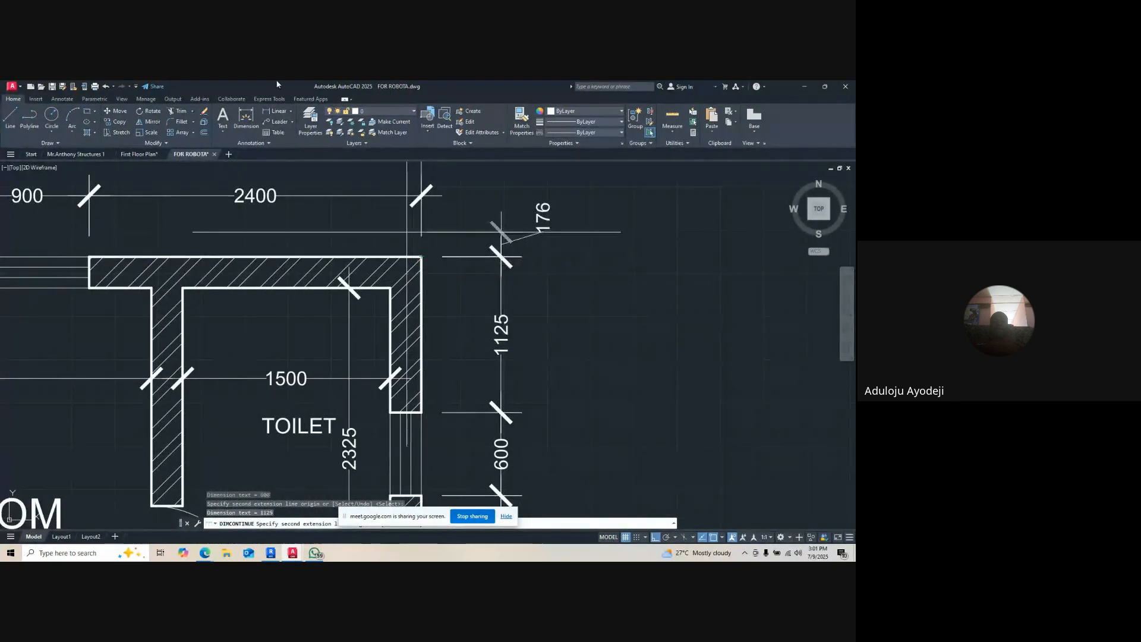
- Dimension the right side from the plan's top right corner to the lobby window's lower edge, in a second row outside the first
left_click(258, 114)
scroll(423, 256, "down", 5)
left_click(425, 248)
scroll(433, 371, "up", 4)
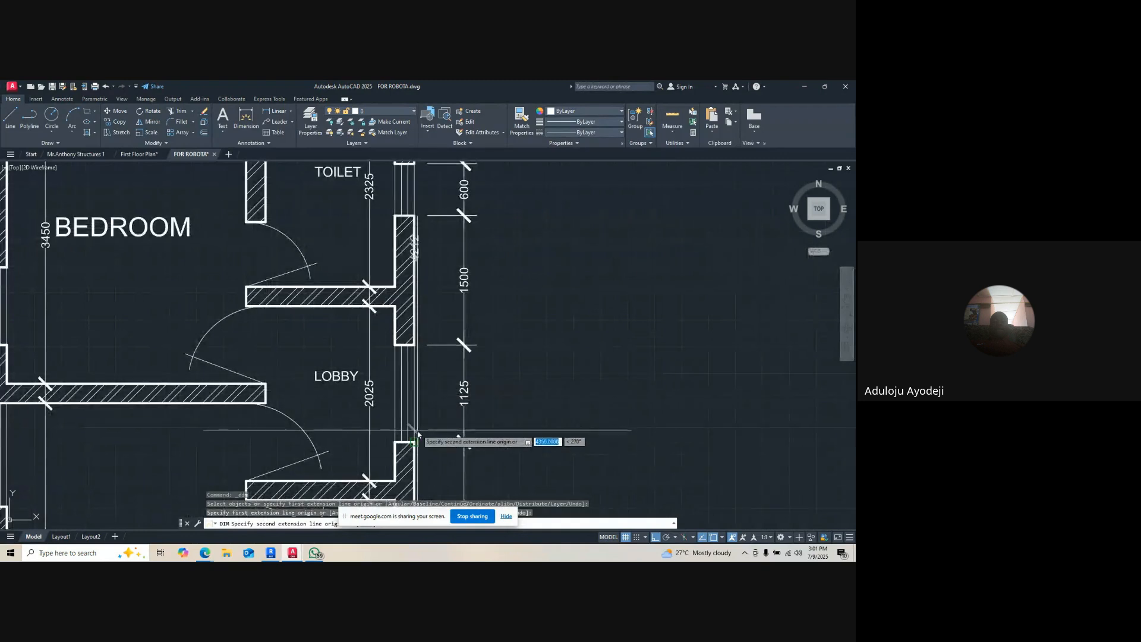
left_click(417, 443)
left_click(509, 393)
- Dimension the right side from the lobby window's lower edge to the plan's bottom right corner, aligned with the second outer row
scroll(571, 353, "down", 2)
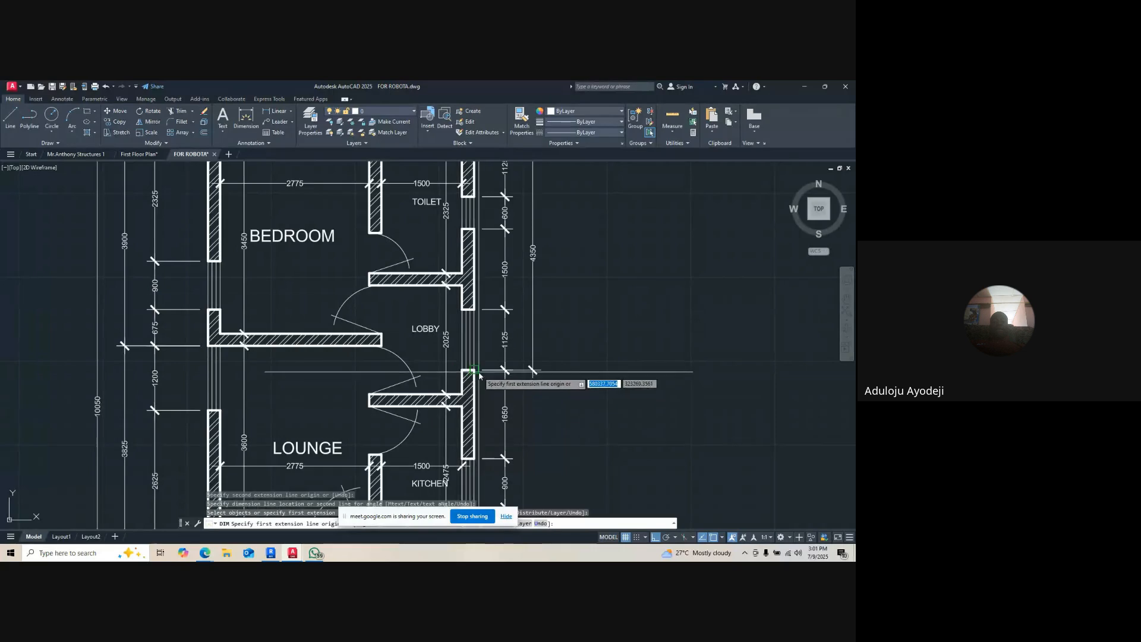
scroll(471, 373, "up", 5)
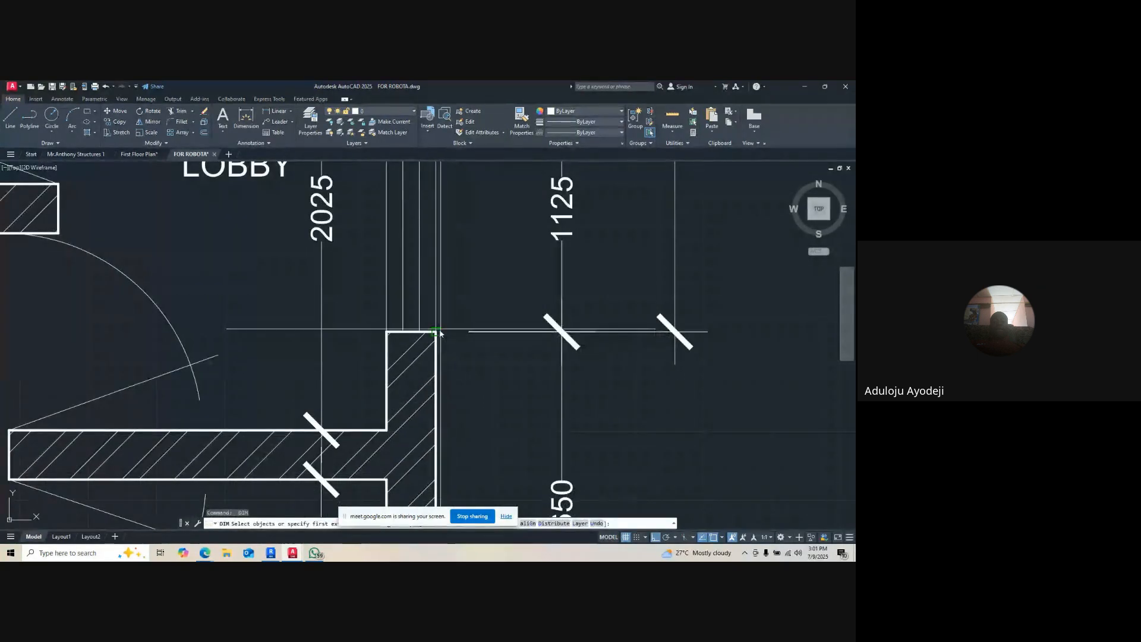
left_click(438, 336)
scroll(438, 336, "down", 5)
scroll(459, 384, "up", 5)
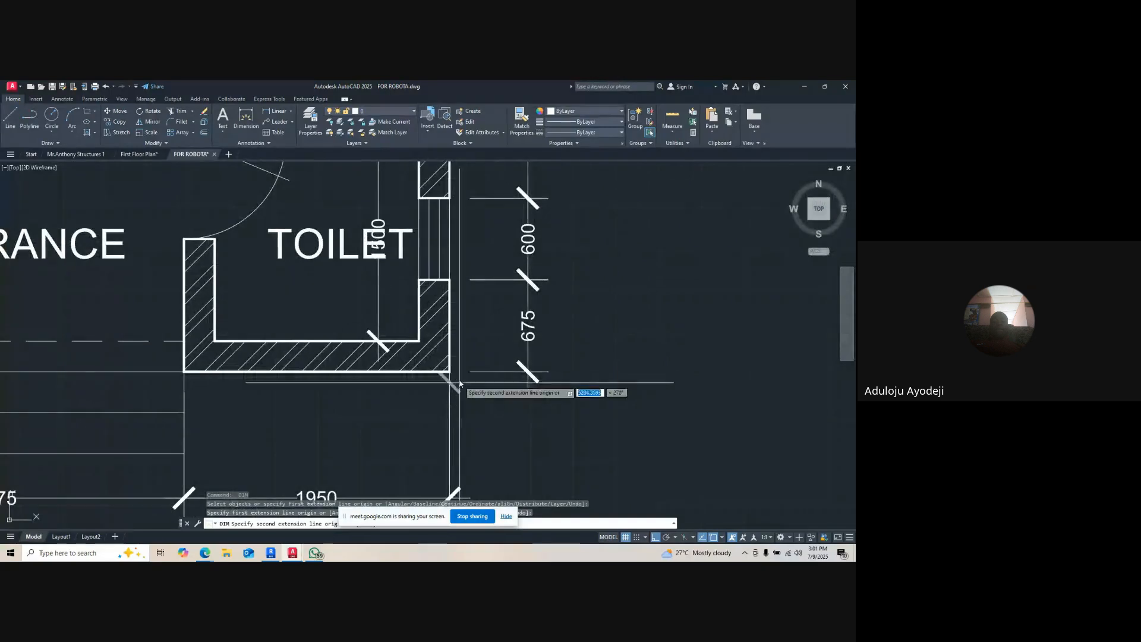
left_click(456, 378)
scroll(469, 357, "down", 5)
scroll(451, 242, "up", 3)
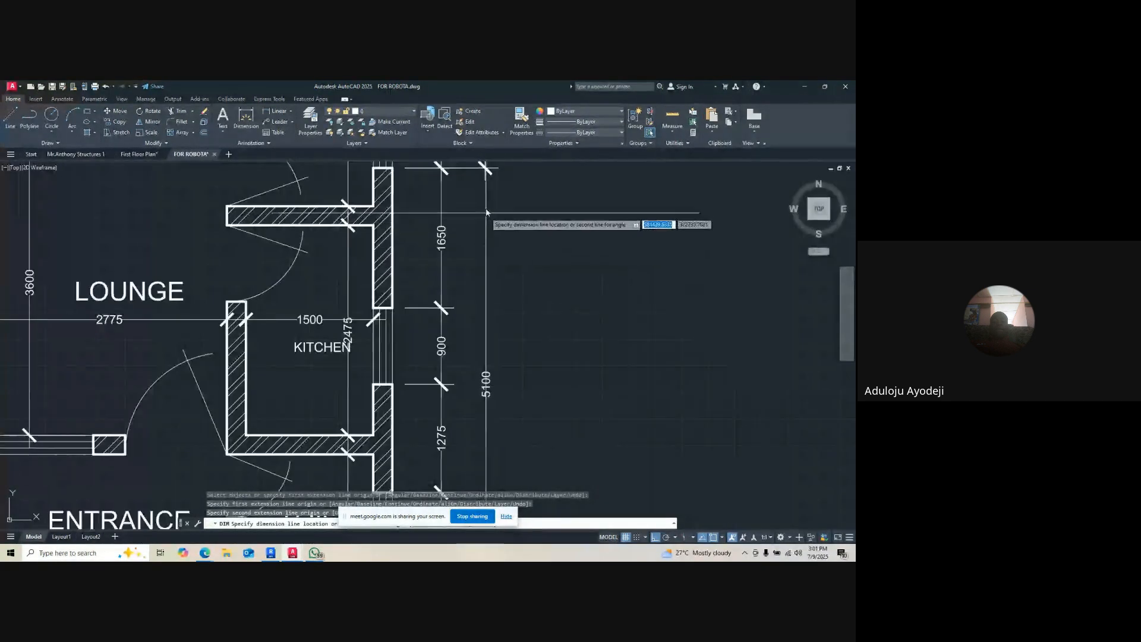
left_click(484, 168)
- Dimension the plan's full height from the bottom right corner to the top right corner, in a third row outside the others
scroll(493, 208, "down", 5)
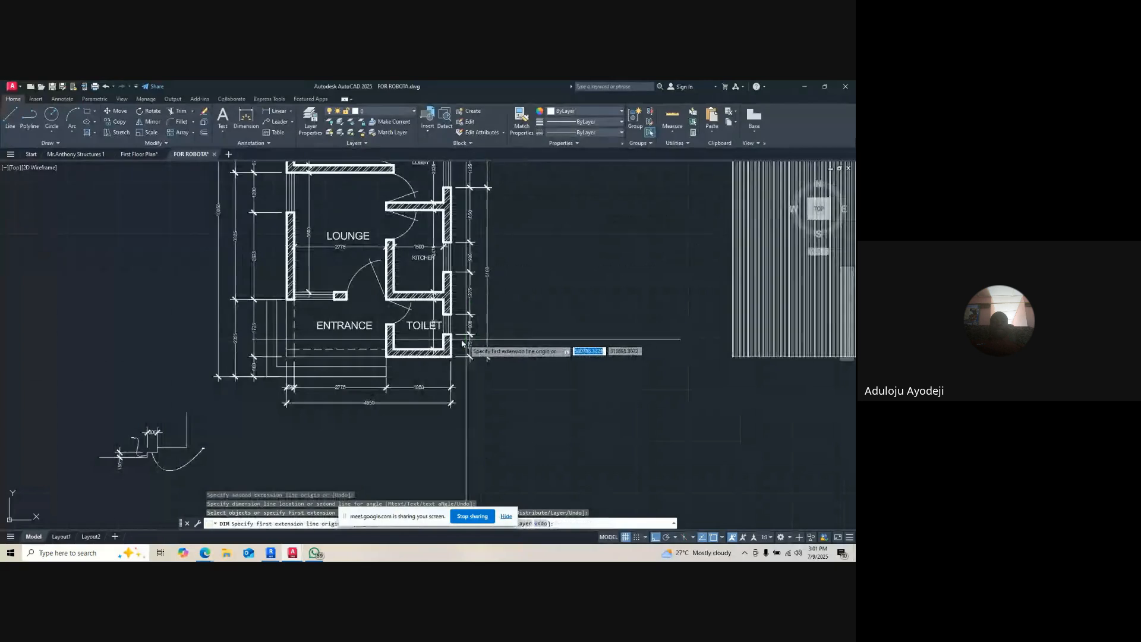
scroll(449, 372, "up", 4)
left_click(449, 372)
scroll(450, 372, "down", 5)
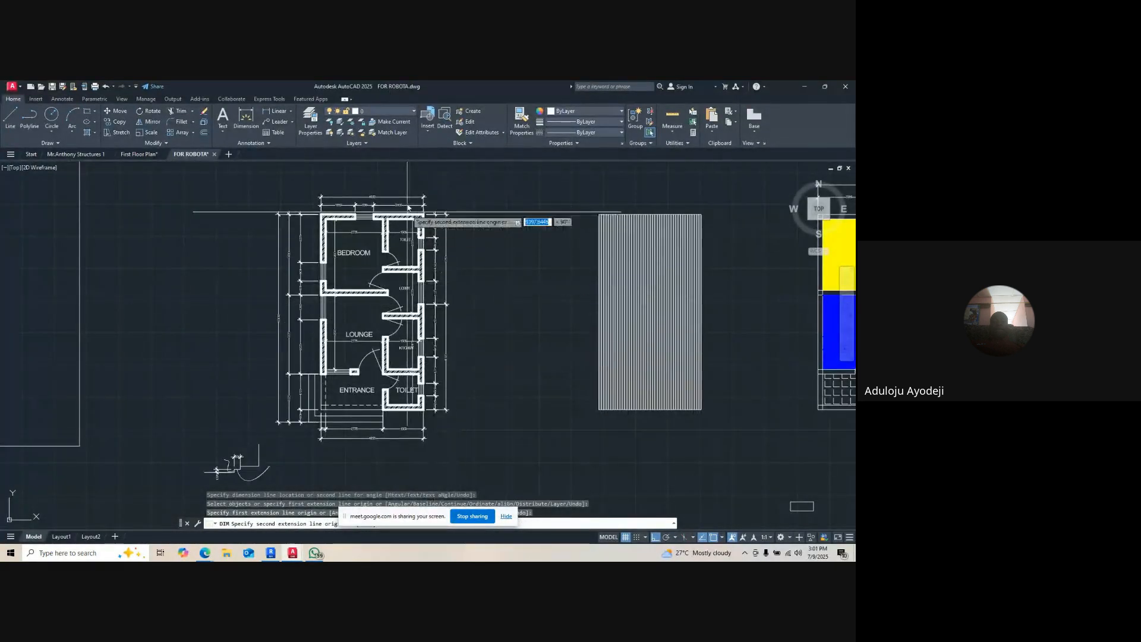
scroll(449, 224, "up", 4)
left_click(449, 225)
scroll(448, 232, "down", 2)
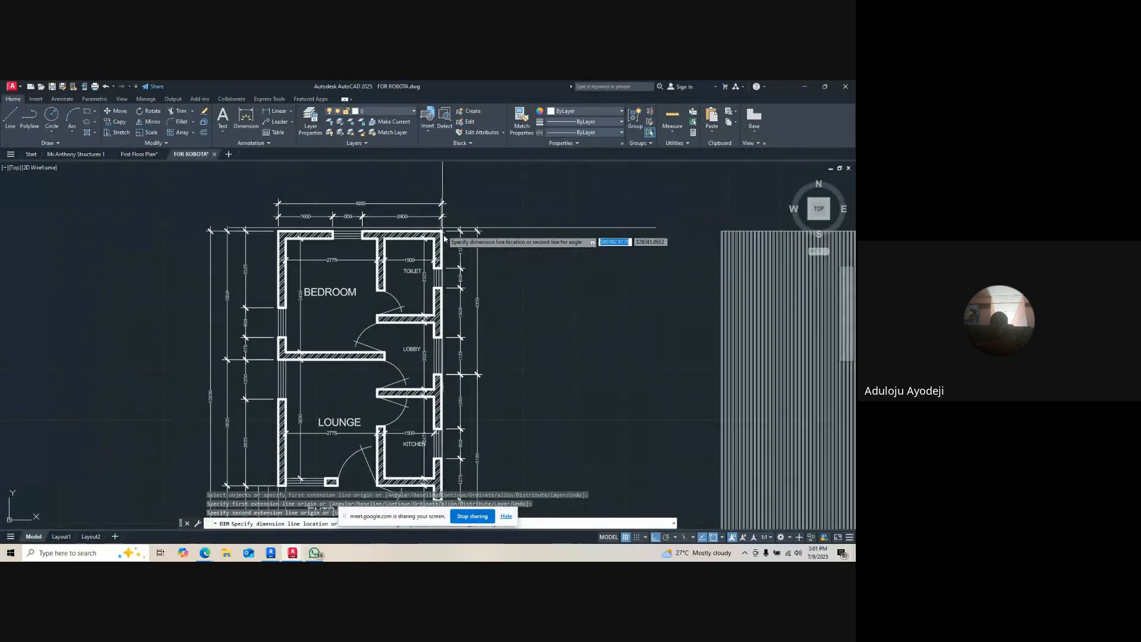
left_click(493, 285)
- End the dimension command and save the drawing
scroll(492, 250, "down", 5)
scroll(447, 231, "up", 4)
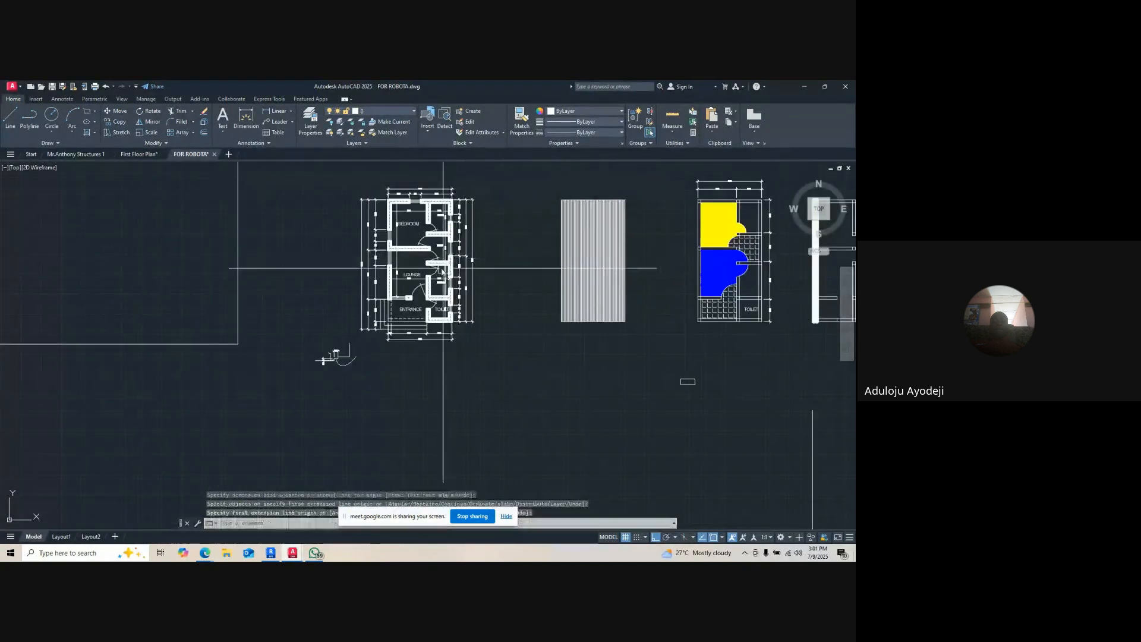
scroll(447, 230, "down", 2)
scroll(447, 230, "up", 3)
scroll(446, 289, "down", 3)
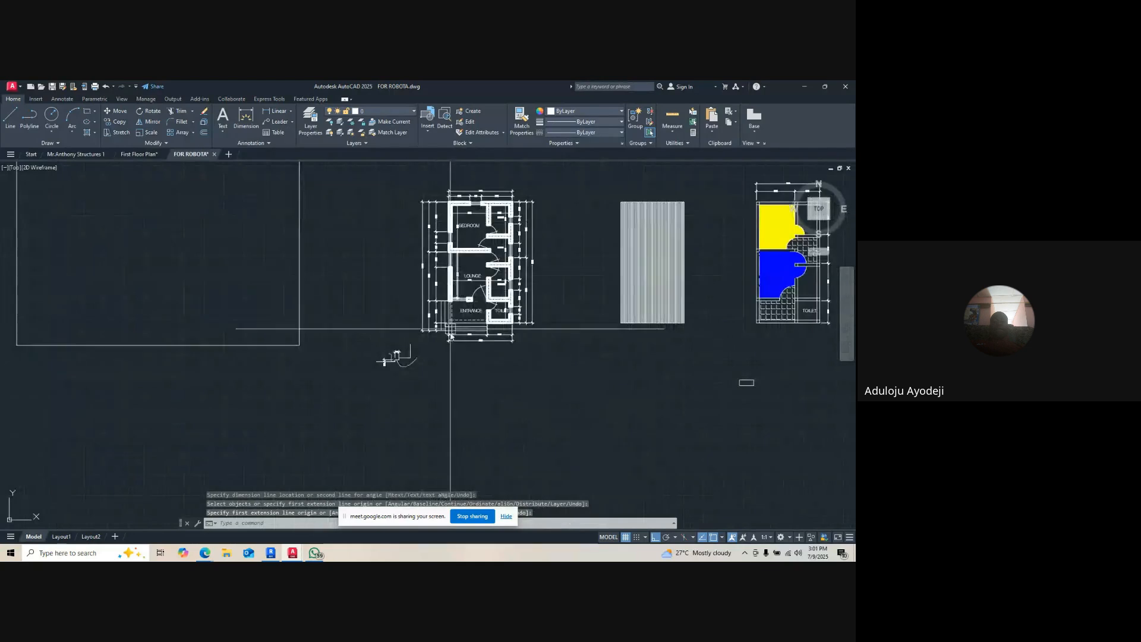
scroll(470, 348, "up", 6)
key("Escape")
scroll(534, 378, "down", 6)
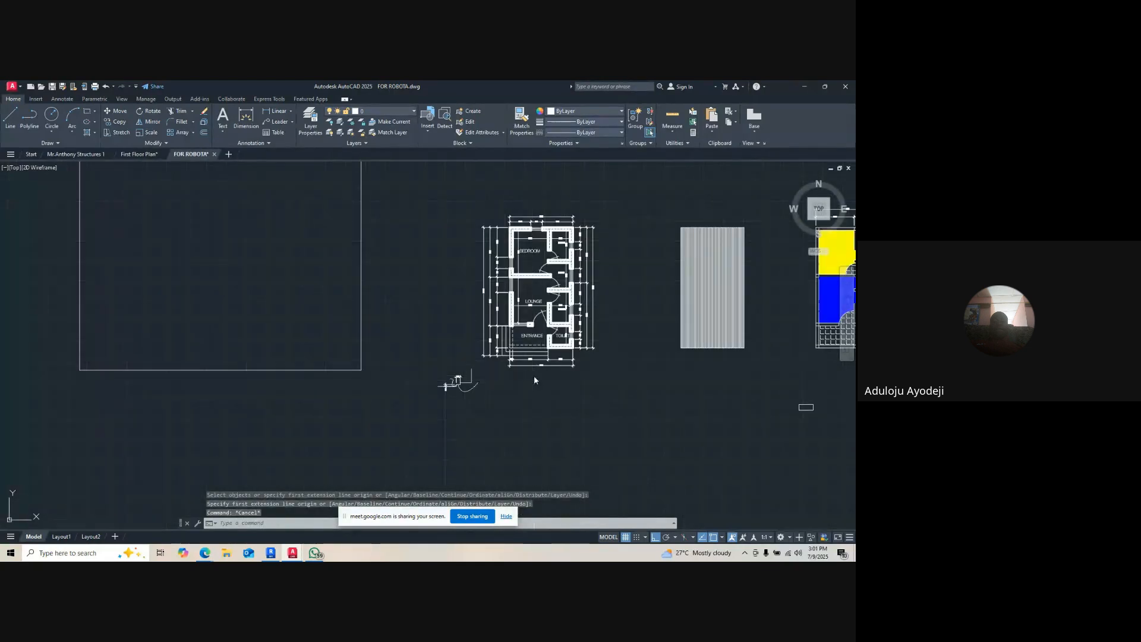
key("ctrl+s")
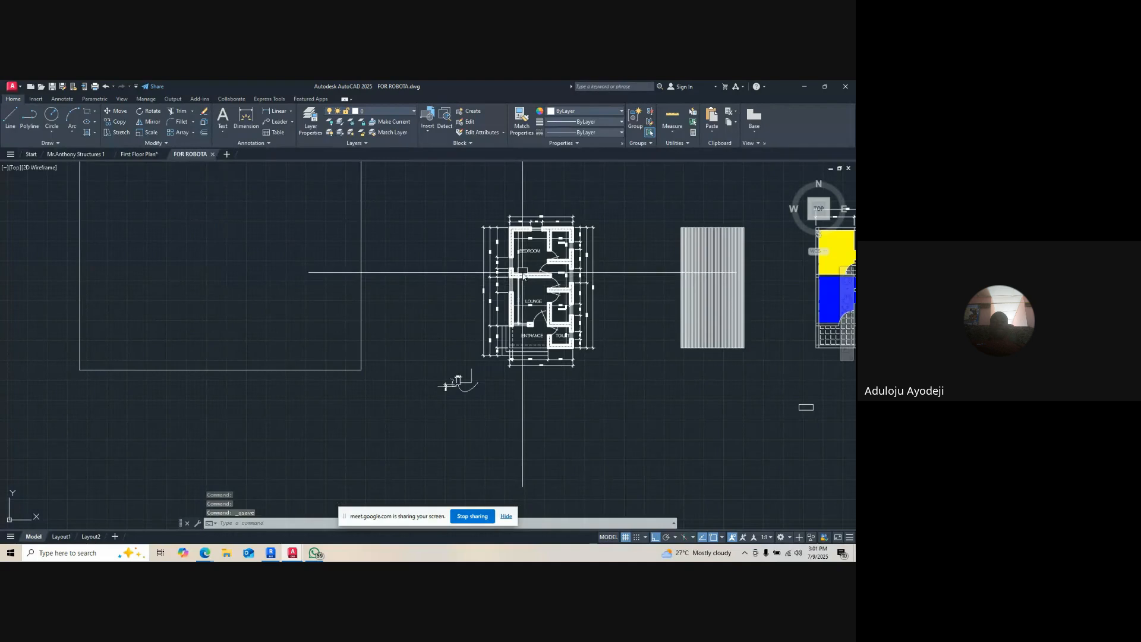
- Look over the dimensioned floor plan and the riser and tread detail below it
scroll(525, 273, "up", 4)
scroll(529, 266, "down", 1)
scroll(575, 414, "up", 4)
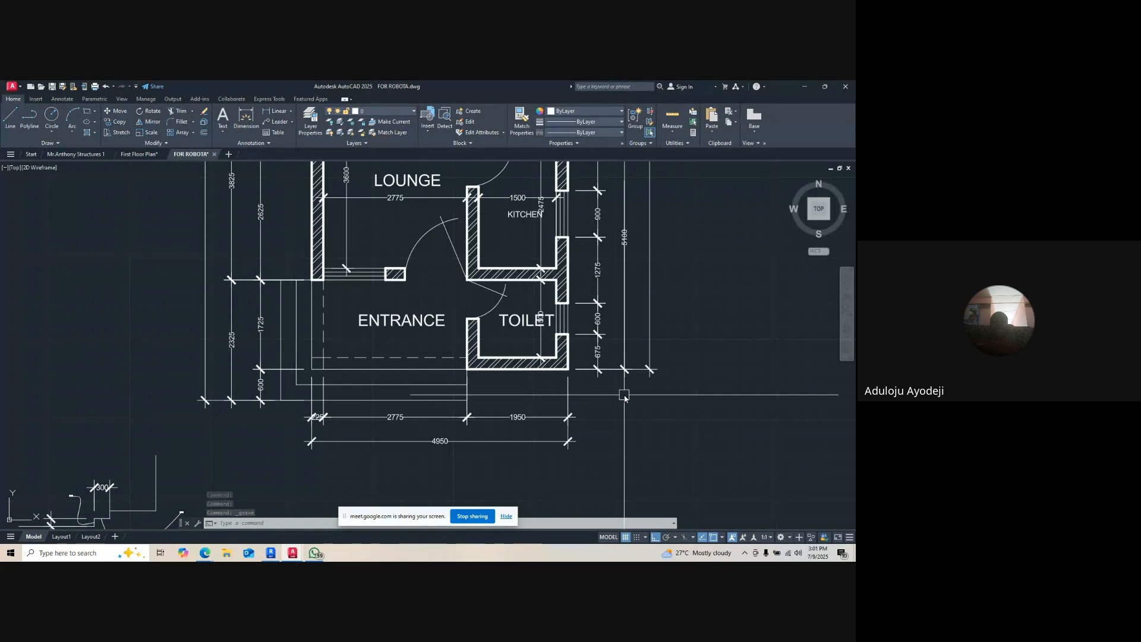
scroll(612, 355, "down", 8)
scroll(542, 258, "up", 5)
scroll(579, 229, "down", 4)
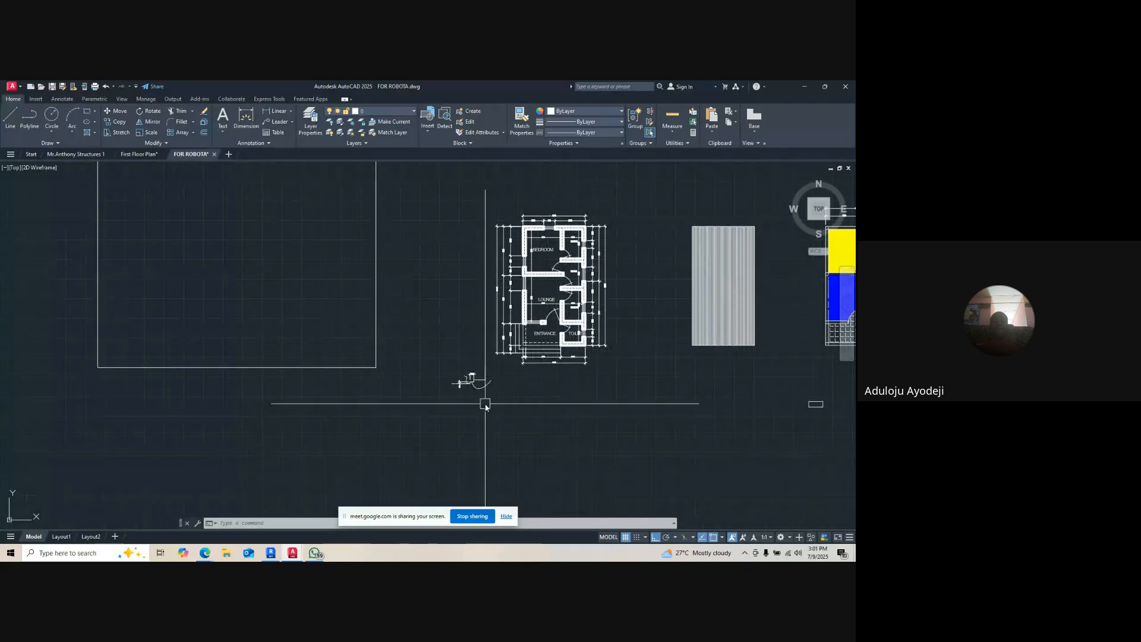
scroll(514, 345, "up", 6)
scroll(440, 424, "up", 2)
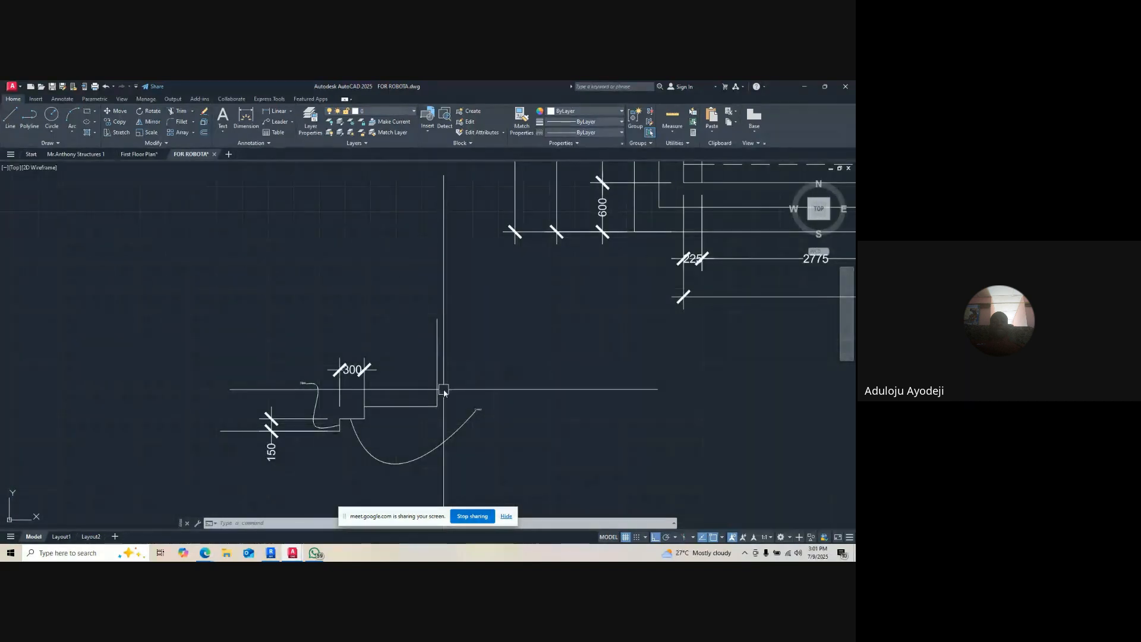
type("r")
key("Return")
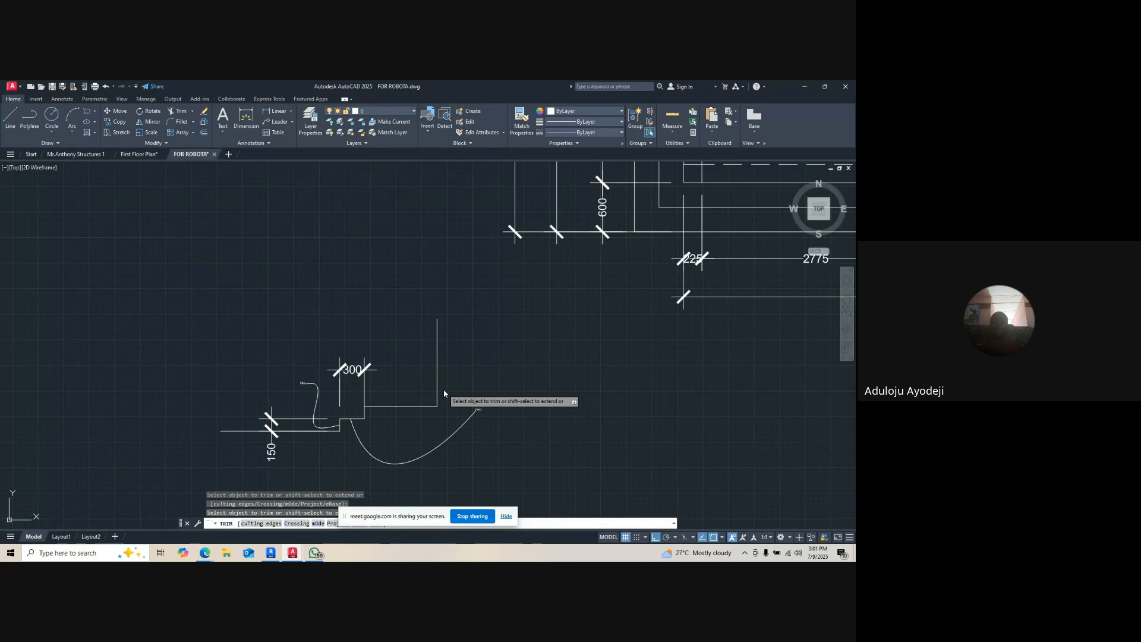
scroll(416, 370, "down", 4)
scroll(461, 371, "up", 6)
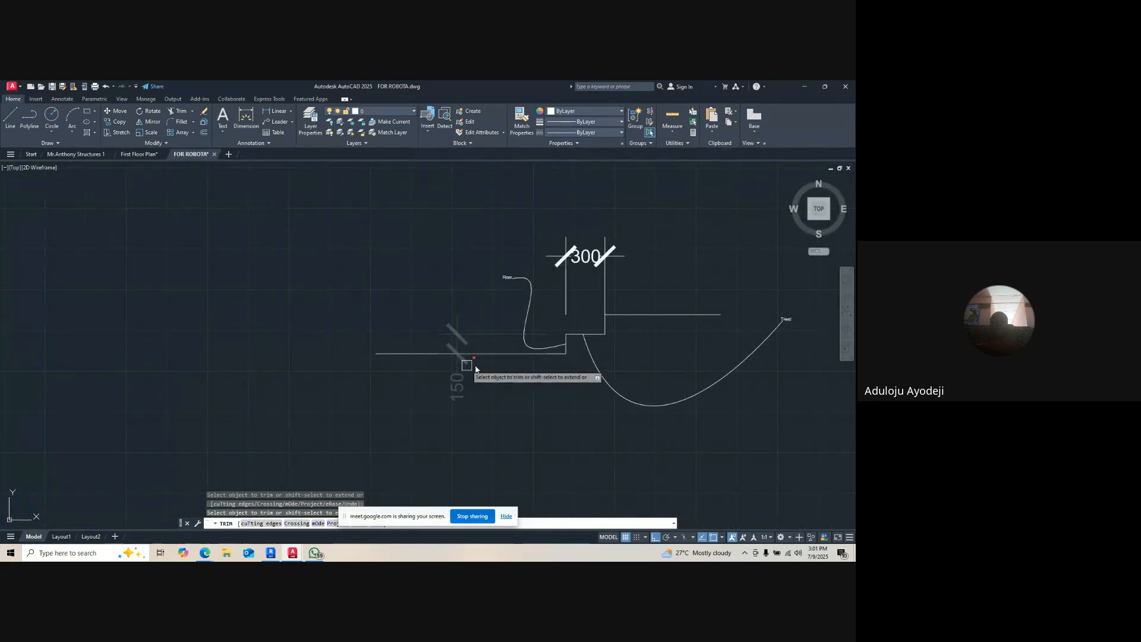
scroll(494, 393, "down", 4)
key("Escape")
scroll(499, 343, "up", 8)
scroll(458, 292, "down", 8)
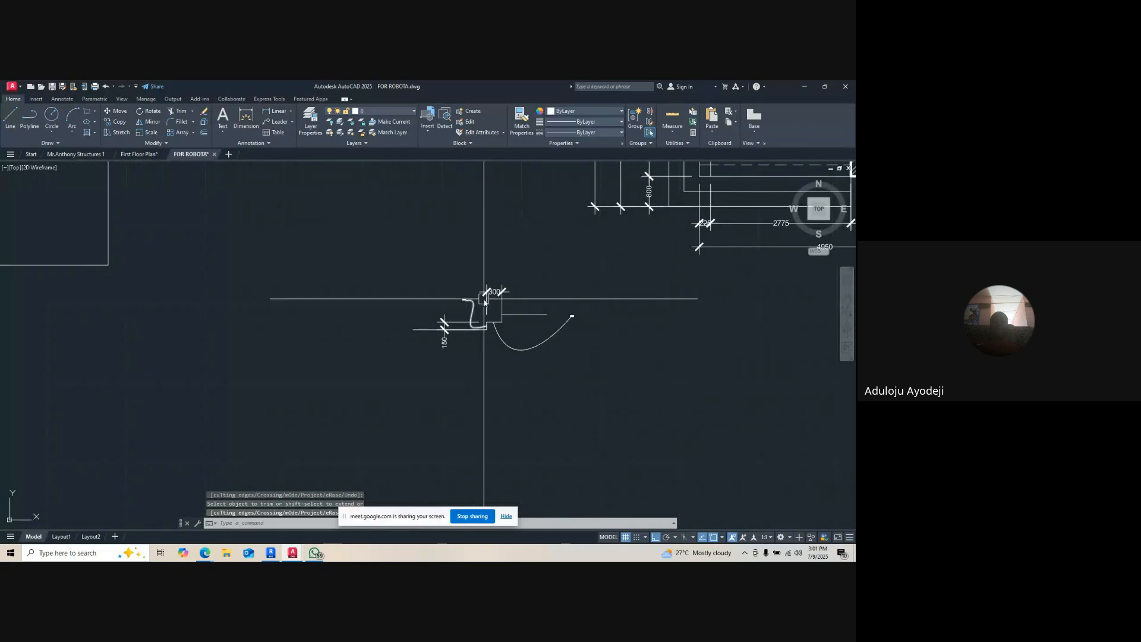
scroll(482, 304, "down", 3)
key("Escape")
scroll(511, 354, "up", 9)
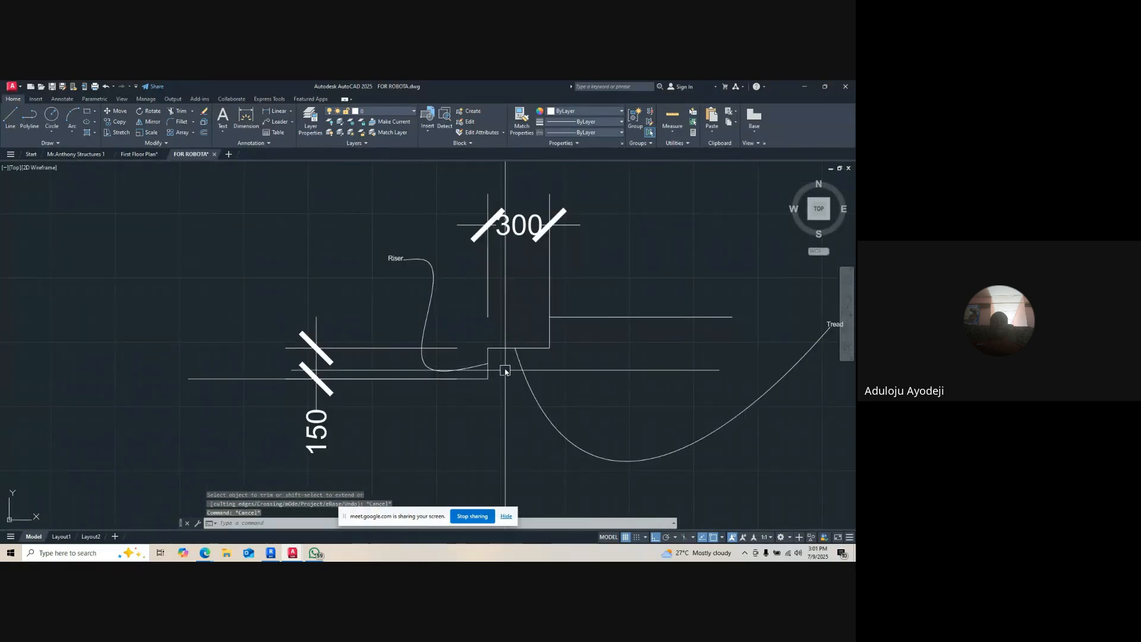
left_click(528, 347)
left_click(550, 332)
left_click(565, 317)
left_click(493, 377)
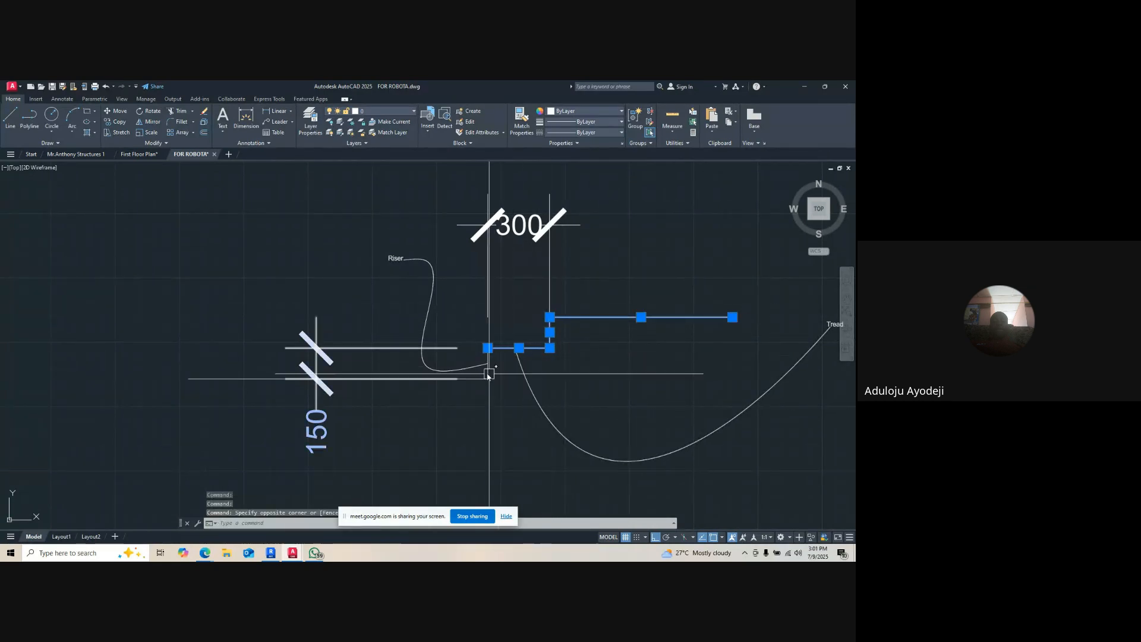
key("Escape")
- Set the lineweight of the step detail's two risers, tread and upper floor line to 0.35 mm
scroll(492, 373, "up", 2)
left_click(492, 373)
left_click(476, 371)
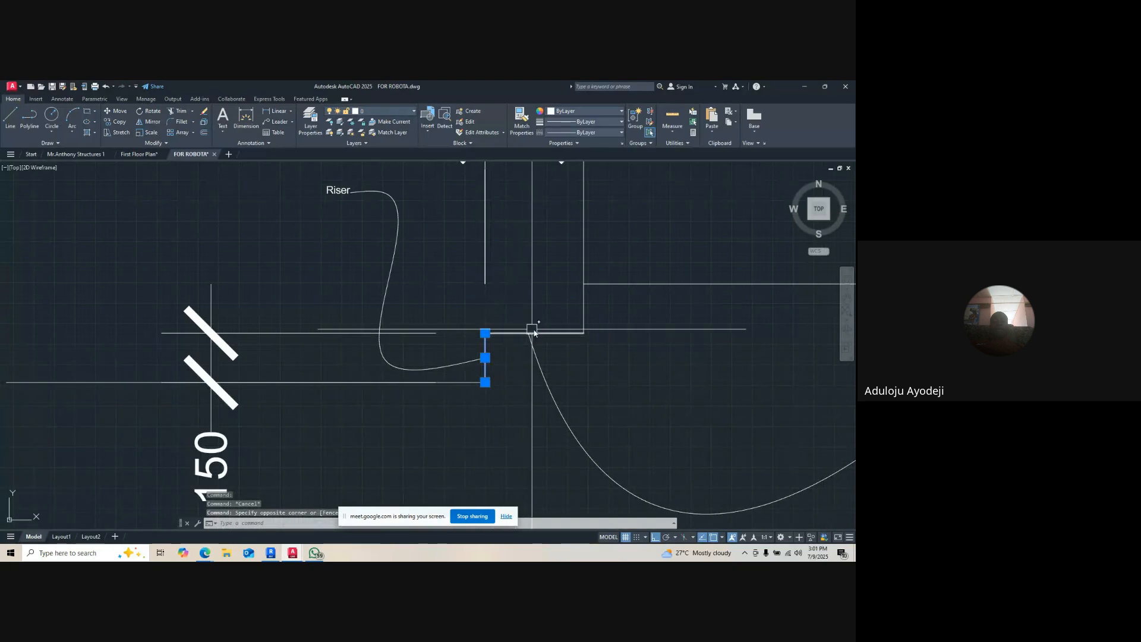
left_click(550, 334)
left_click(618, 266)
left_click(587, 299)
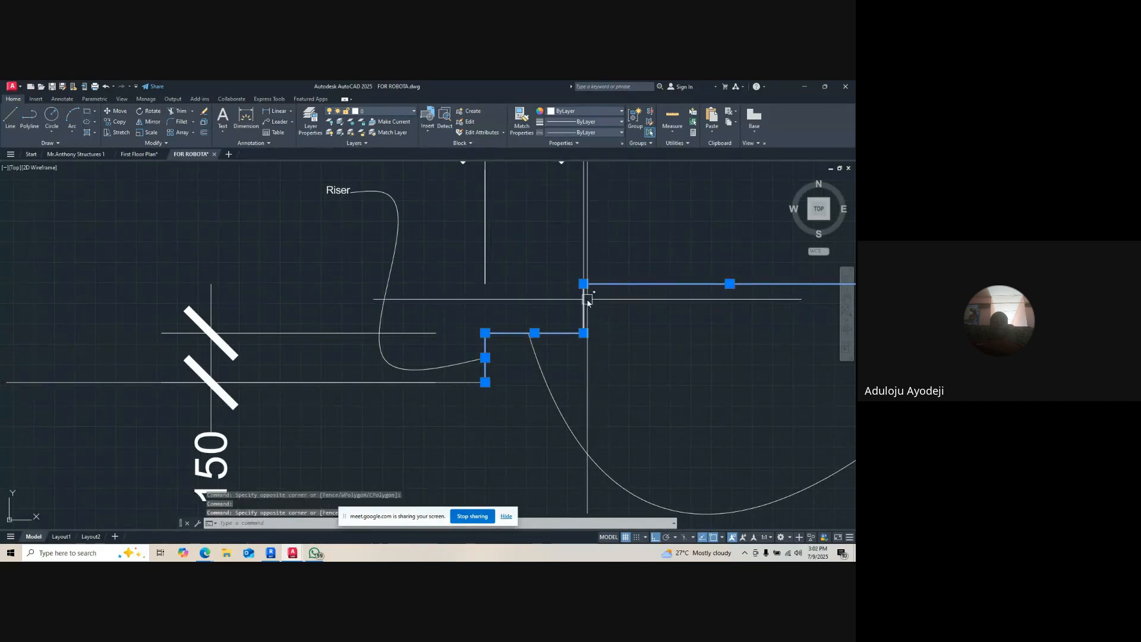
left_click(591, 132)
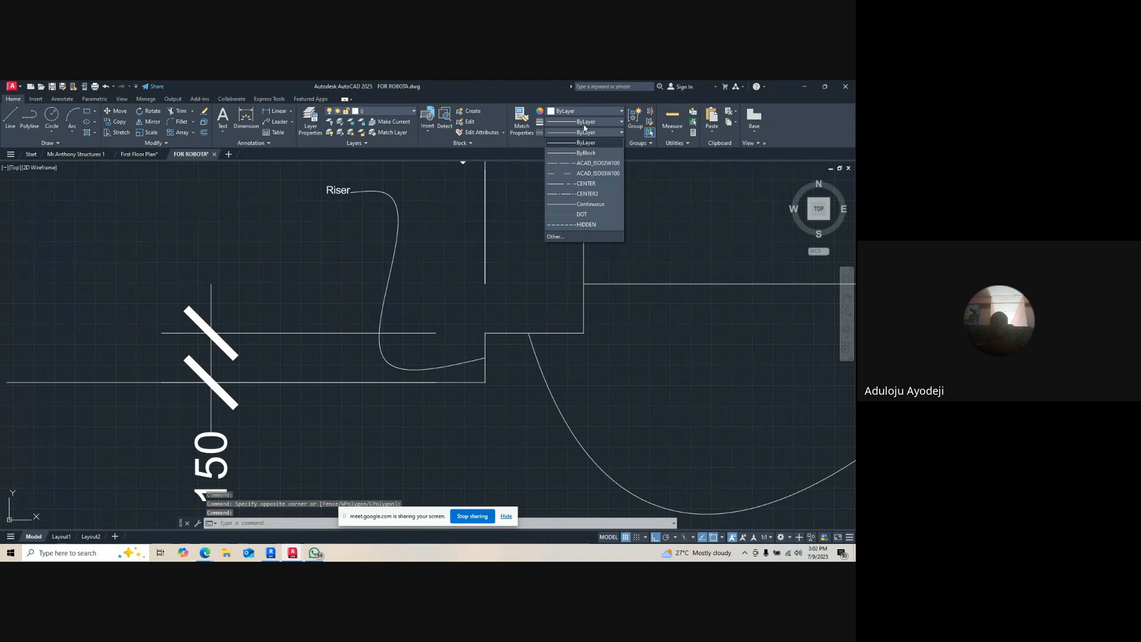
left_click(579, 142)
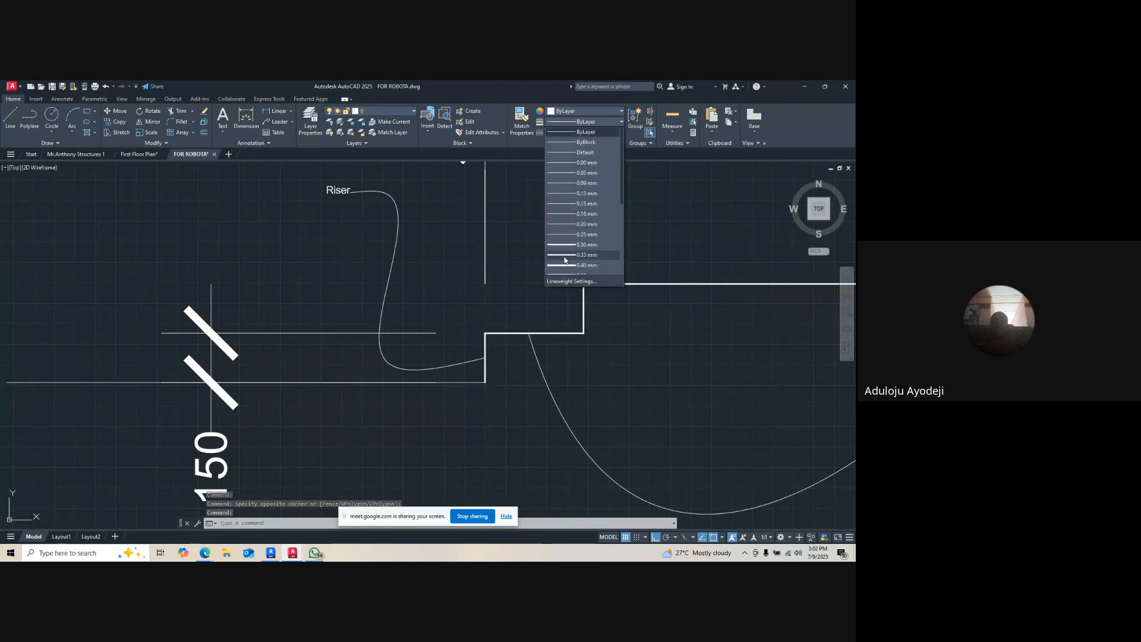
left_click(564, 259)
key("Escape")
key("Escape")
scroll(505, 350, "down", 6)
scroll(483, 352, "up", 6)
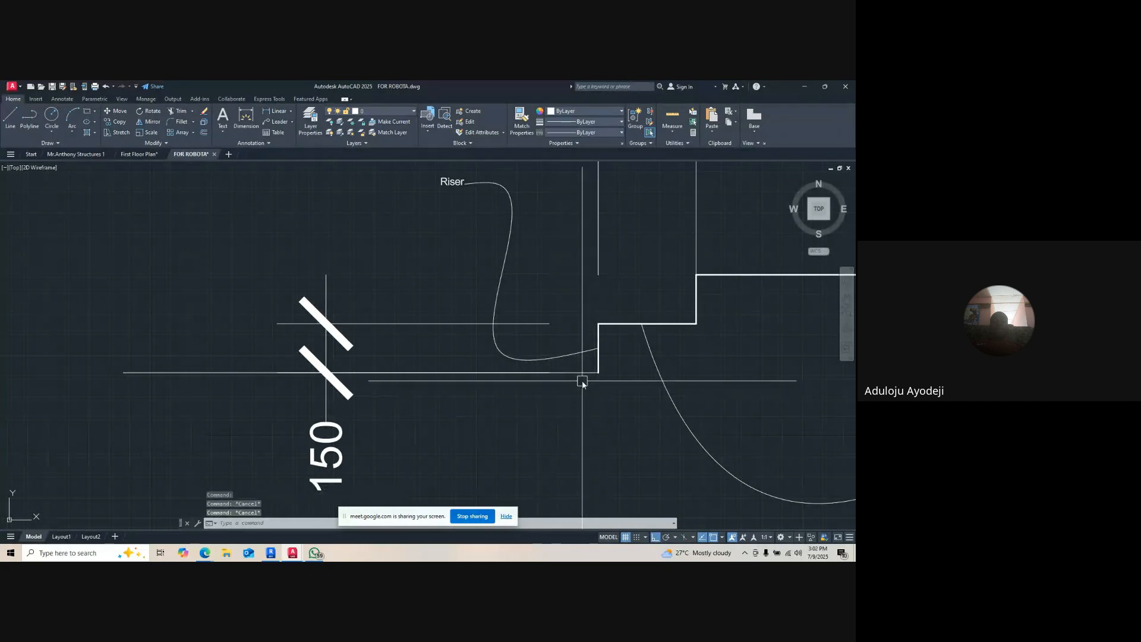
- Match the properties of the lower riser onto the detail's ground line
type("a")
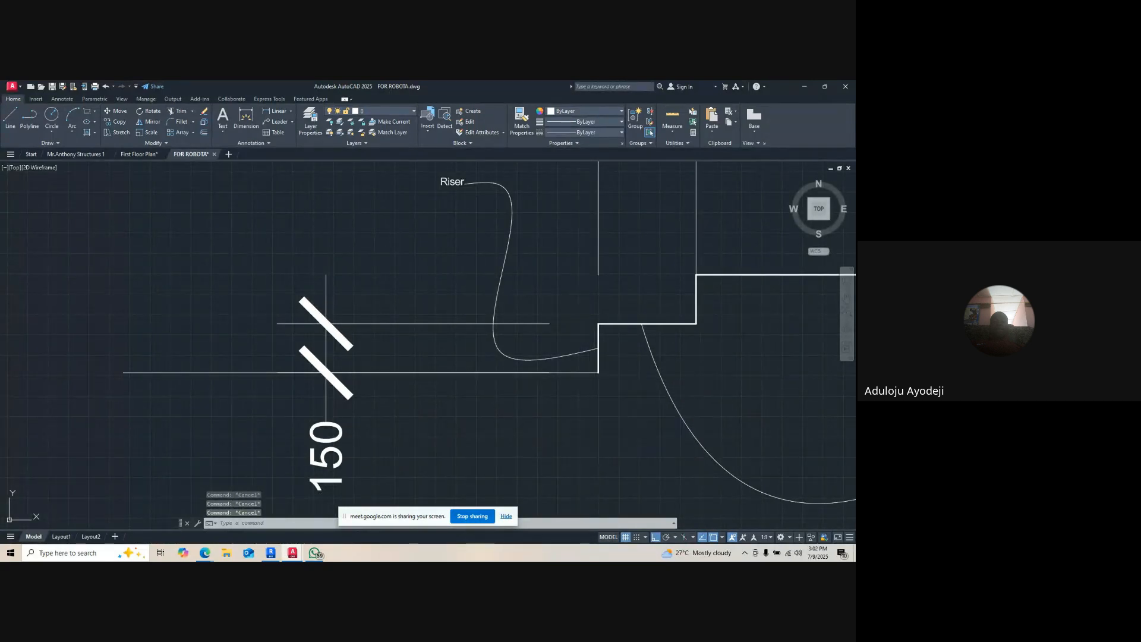
key("Return")
left_click(598, 352)
left_click(587, 372)
scroll(457, 334, "down", 6)
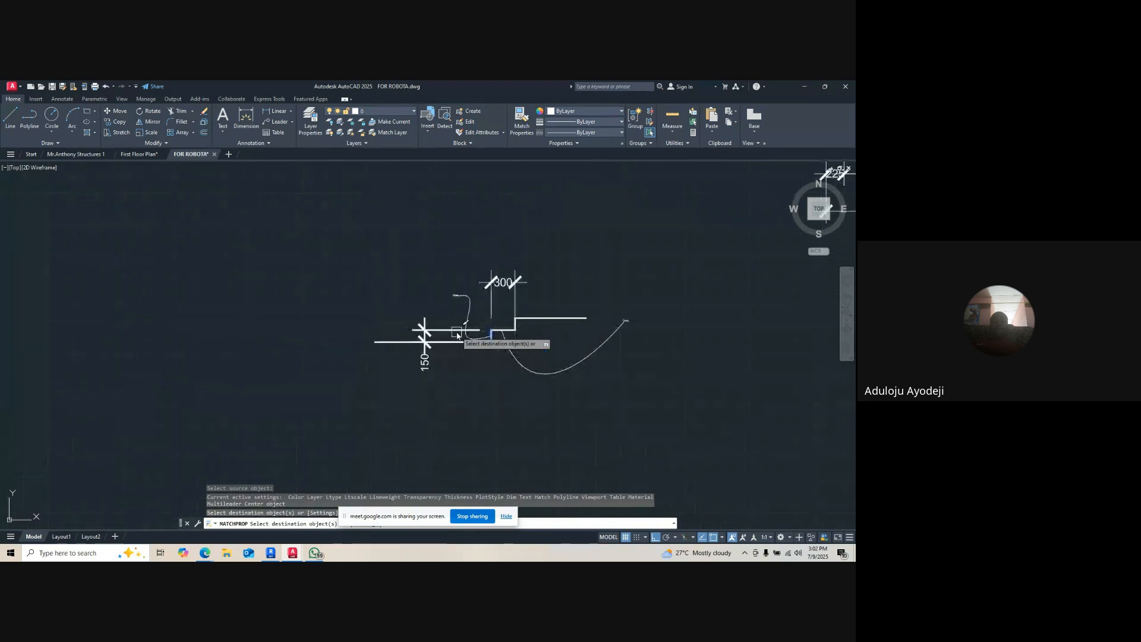
key("Escape")
key("Escape")
scroll(509, 386, "up", 5)
scroll(484, 368, "down", 5)
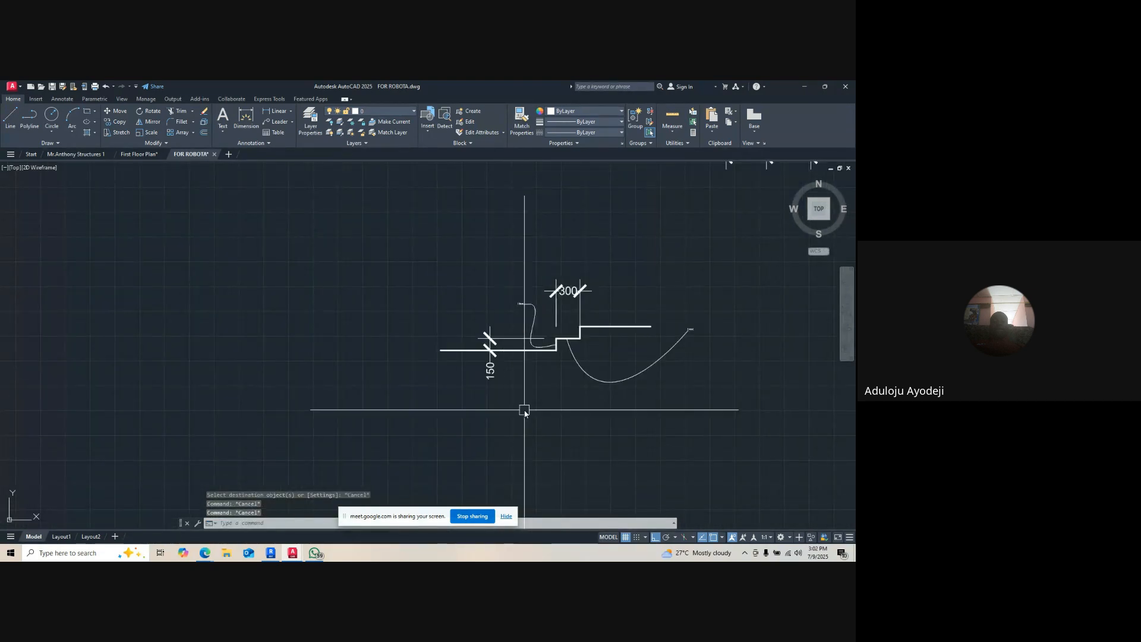
- Offset the lower riser 300 outward over the ground line, away from the steps
type("o")
key("Return")
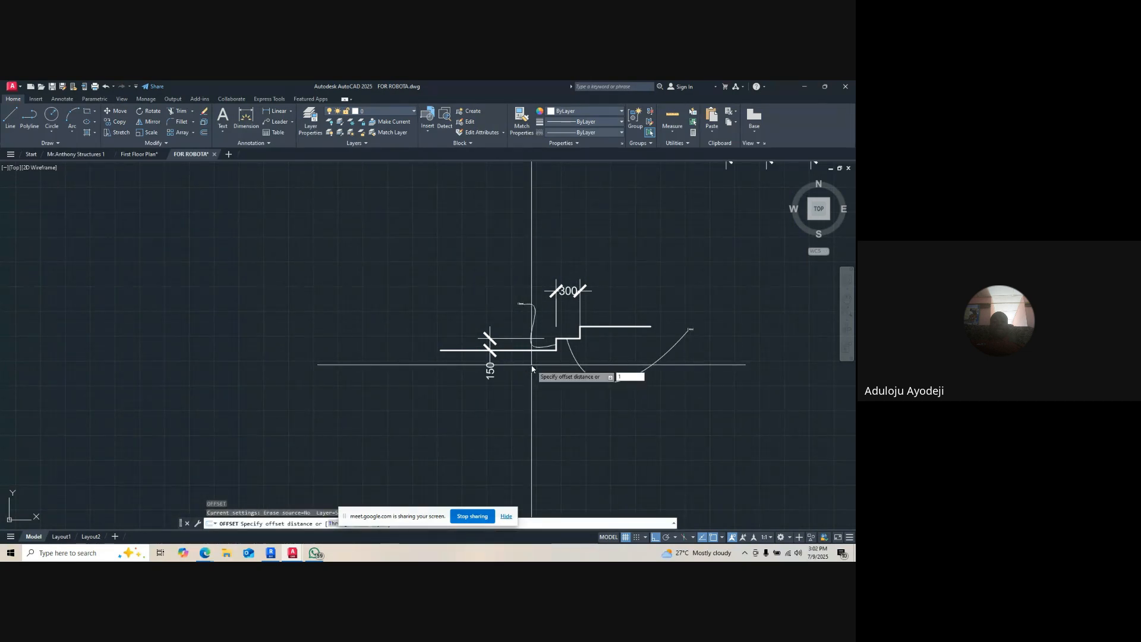
type("300")
key("Return")
scroll(553, 345, "up", 5)
left_click(563, 348)
left_click(458, 351)
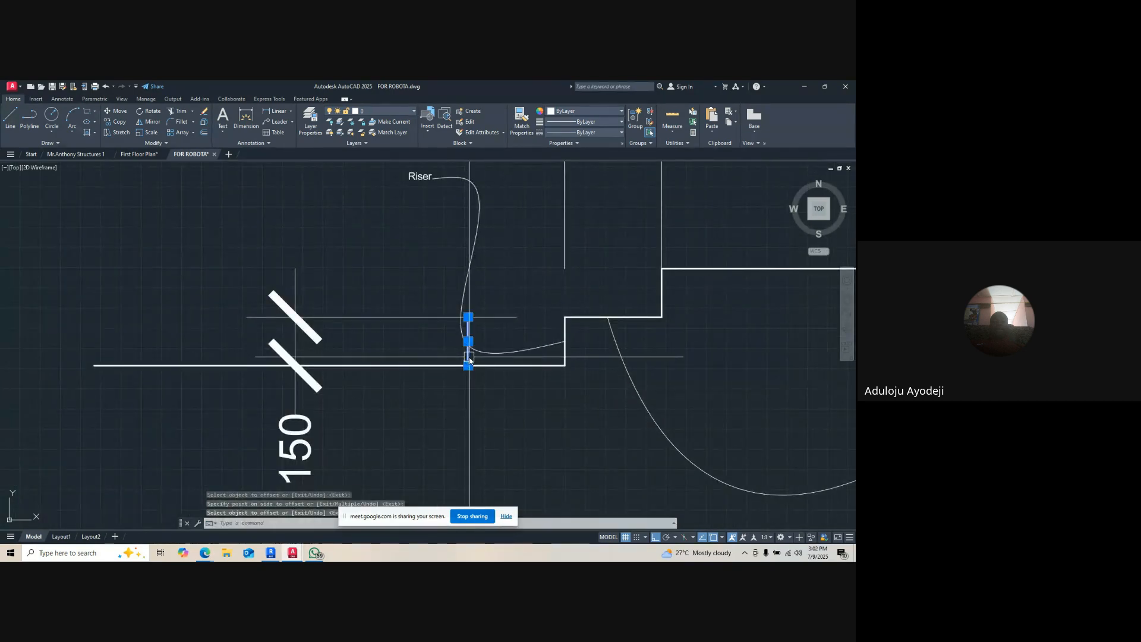
- Stretch the lower end of the offset riser line down well below the ground line
left_click(469, 357)
left_click(468, 365)
left_click(472, 441)
key("Escape")
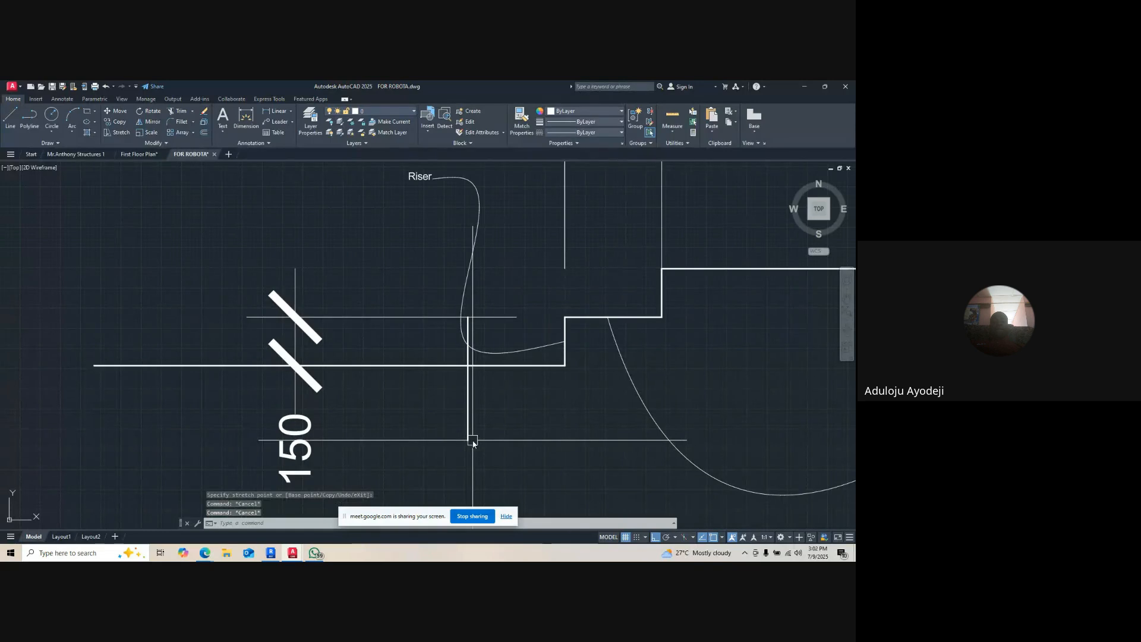
- Offset the ground line 150 downward and stretch the copy's inner end horizontally beneath the upper floor line
type("o")
key("Return")
type("150")
key("Return")
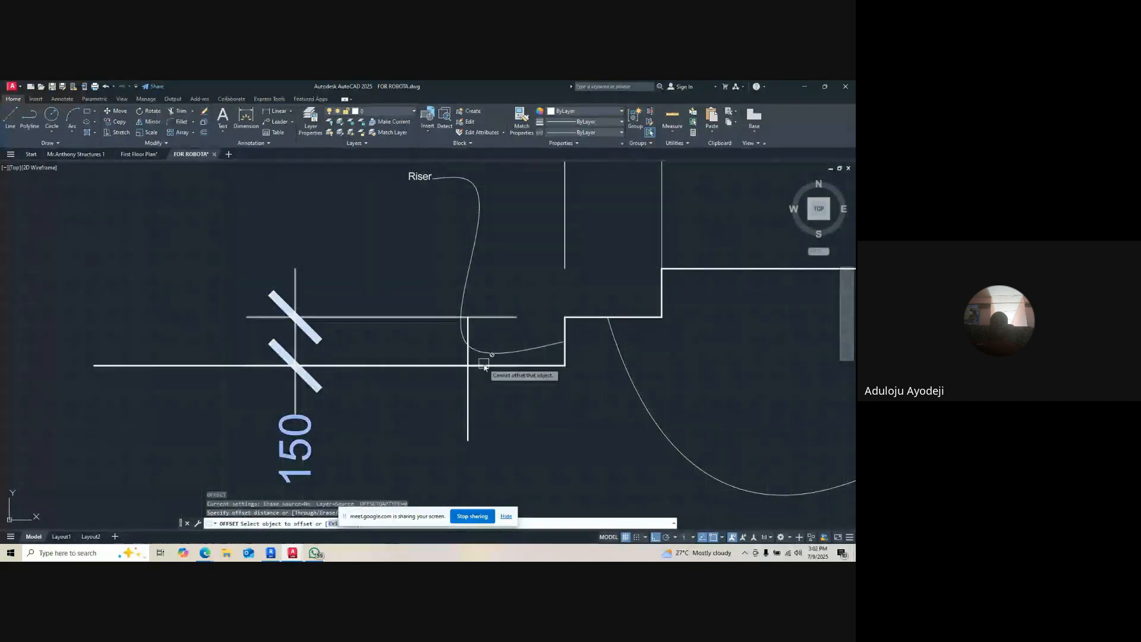
left_click(500, 426)
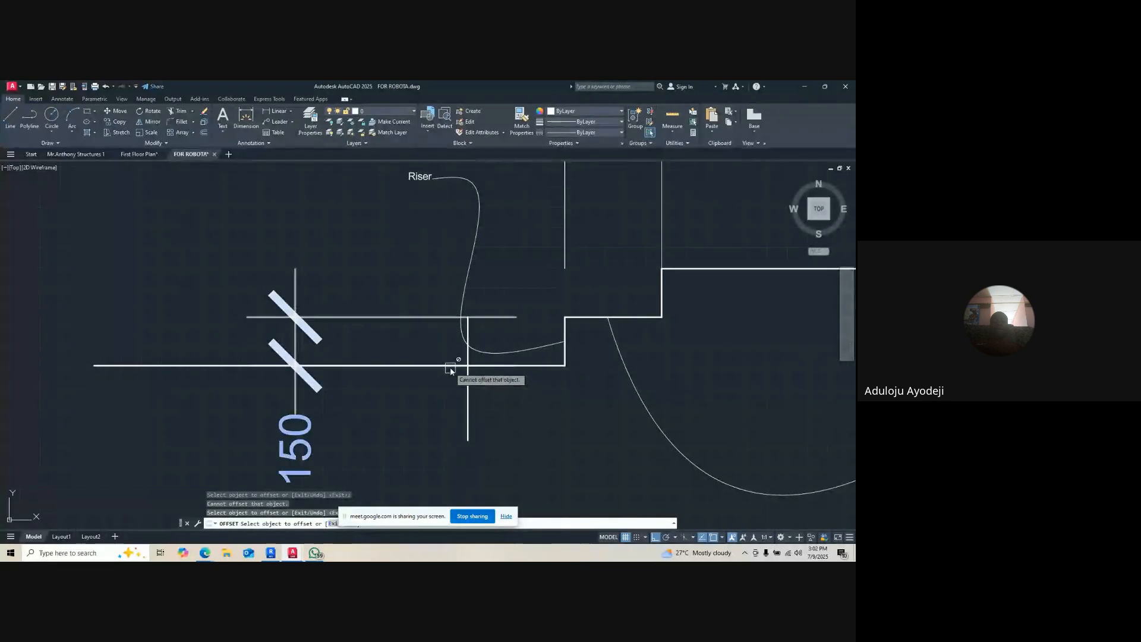
left_click(288, 361)
left_click(239, 365)
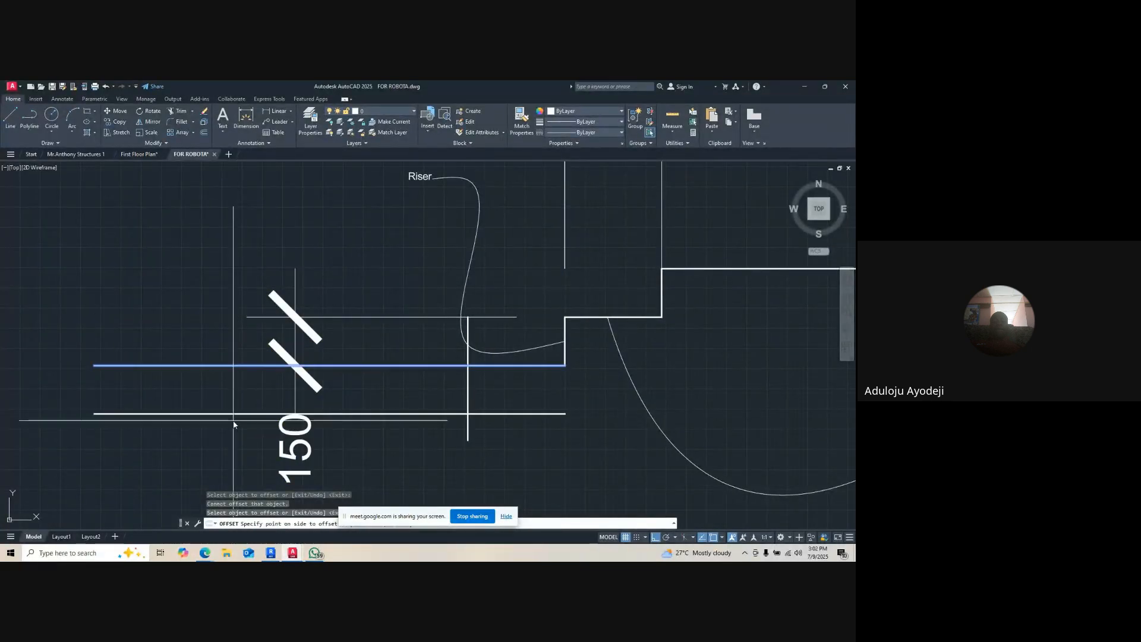
left_click(237, 415)
key("Escape")
left_click(550, 414)
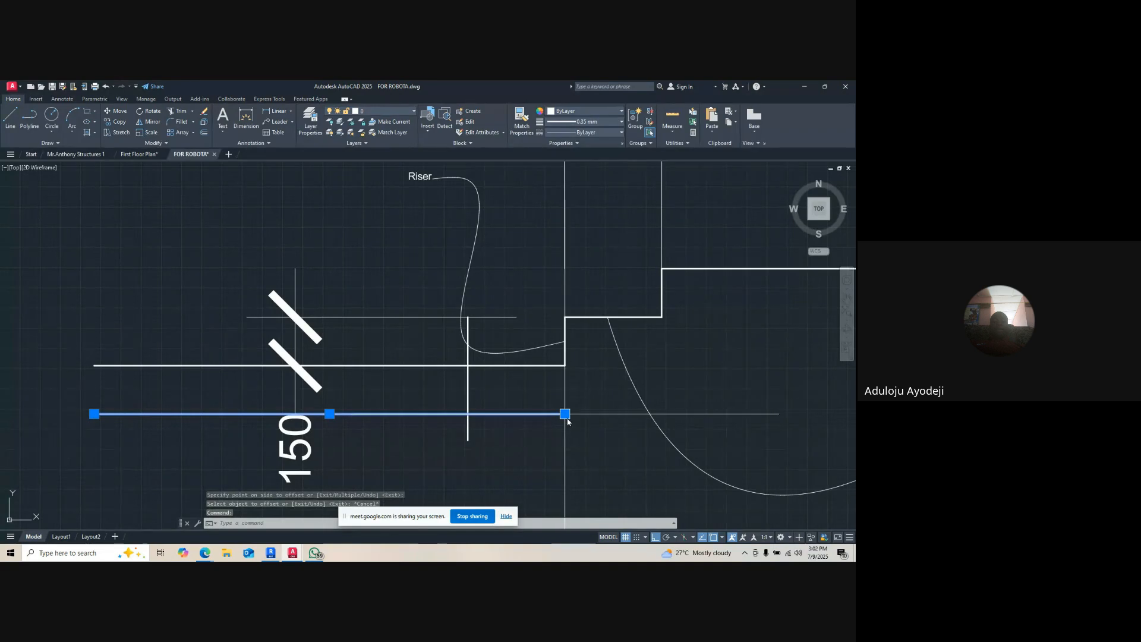
scroll(568, 422, "down", 2)
- Offset the upper riser 900 inward to the far end of the upper floor line
type("o")
key("Return")
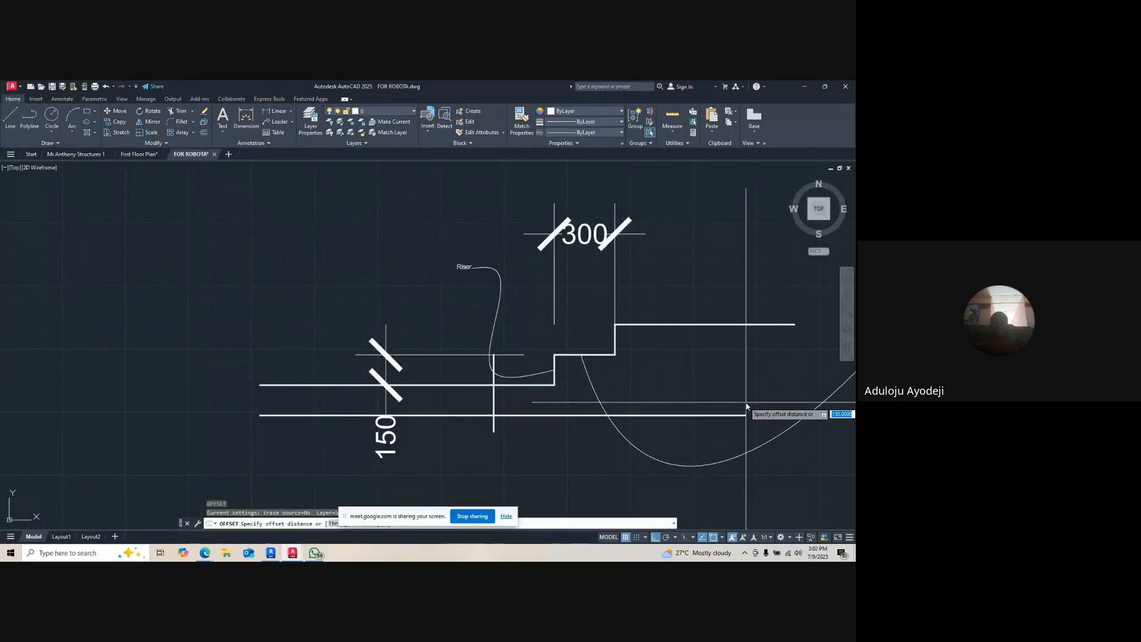
key("Return")
left_click(615, 344)
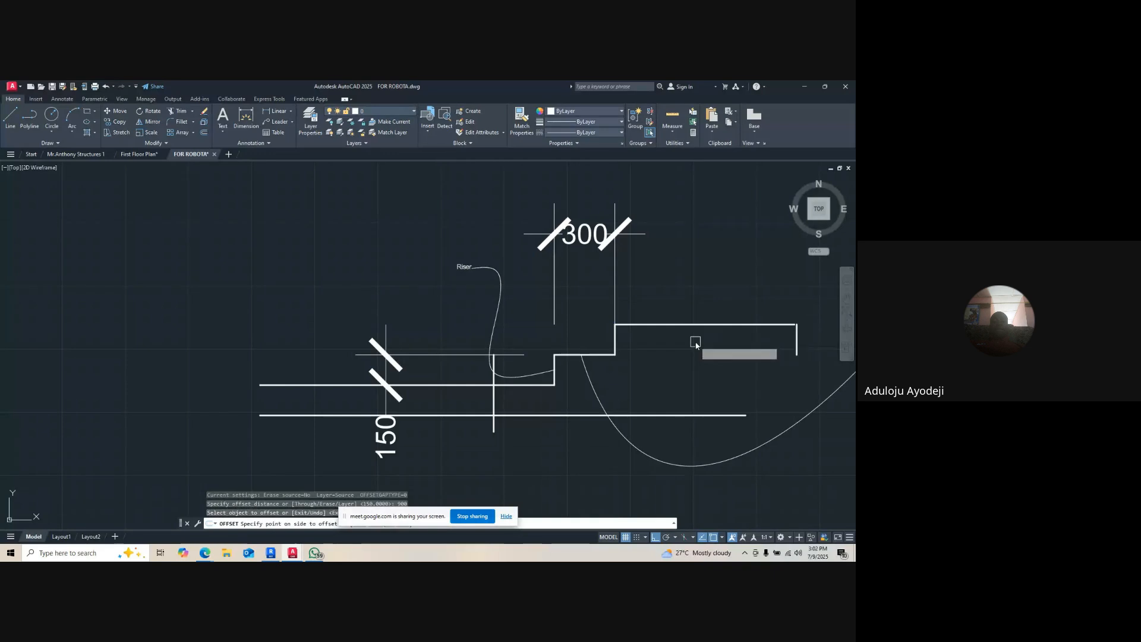
left_click(701, 342)
scroll(715, 345, "down", 4)
key("Escape")
key("Escape")
- Stretch the lower end of the 900 offset line down past the lower base line
scroll(780, 352, "up", 2)
left_click(709, 352)
left_click(728, 346)
scroll(747, 448, "up", 4)
left_click(750, 416)
key("Escape")
- Extend the lower base line to the inner vertical line and trim the outer vertical's excess below the base line
type("e")
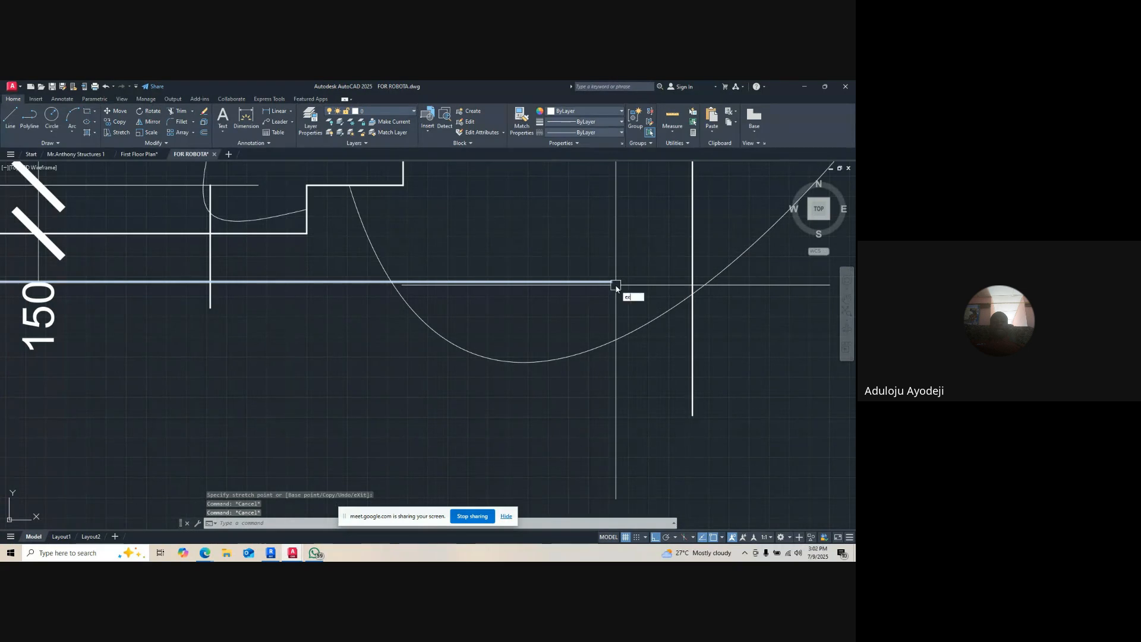
type("x")
key("Return")
left_click(616, 283)
scroll(691, 345, "down", 3)
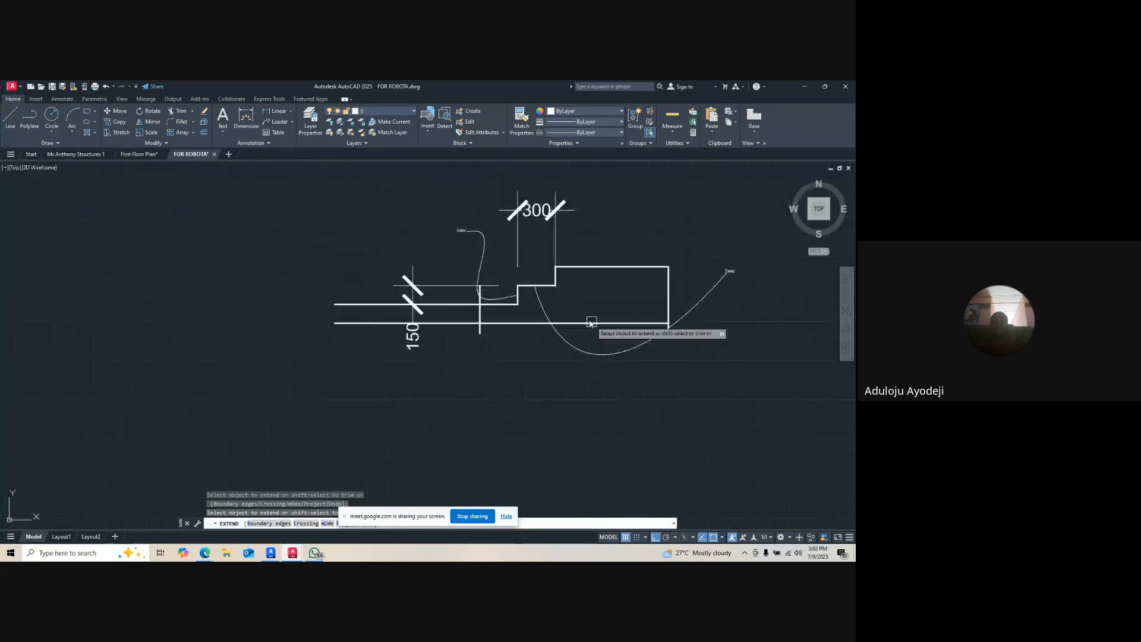
scroll(502, 323, "up", 3)
left_click(444, 331, "shift")
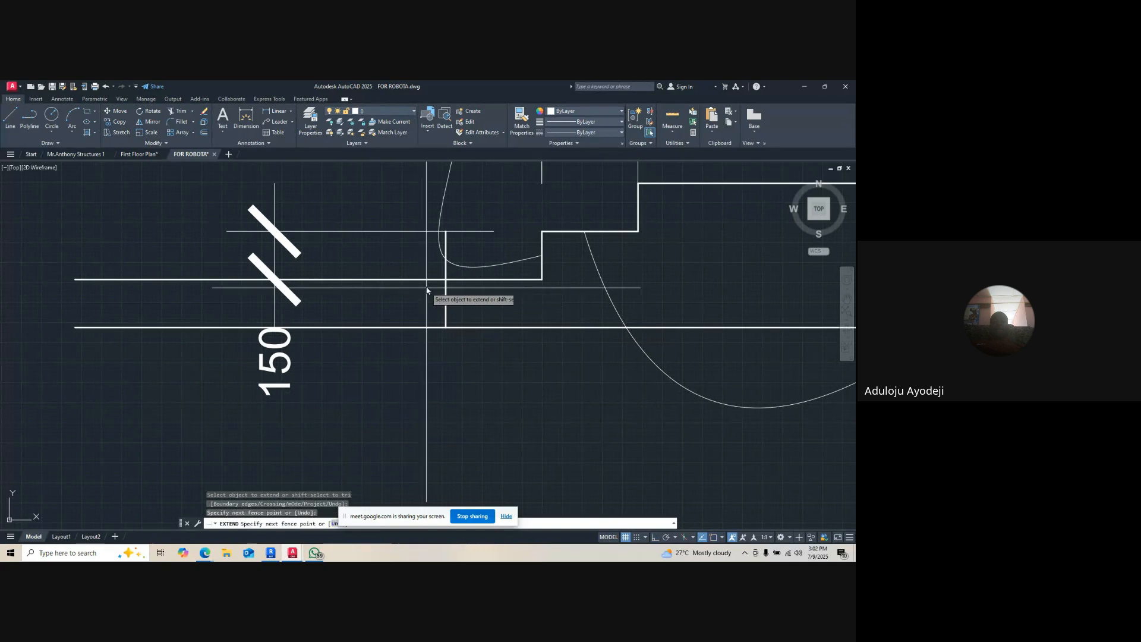
- Trim the ground line and lower base line overhangs past the outer vertical and erase the leftover vertical stub above the ground line
left_click(416, 270, "shift")
left_click(409, 320, "shift")
left_click(407, 349, "shift")
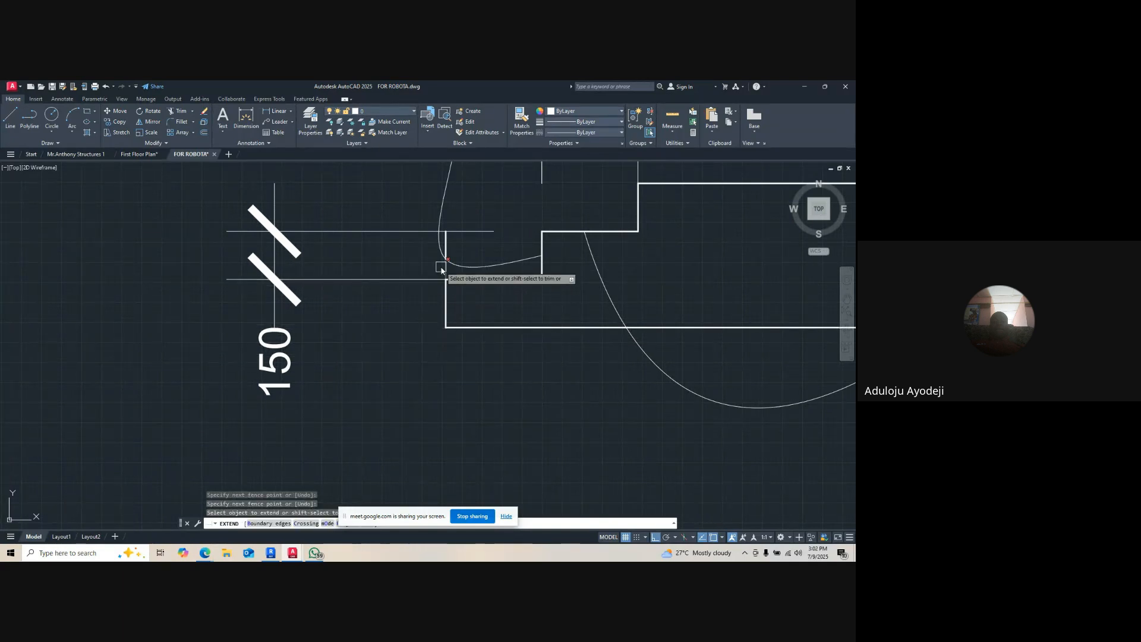
key("Escape")
left_click(405, 164)
left_click(509, 292)
type("e")
key("Return")
scroll(509, 302, "down", 5)
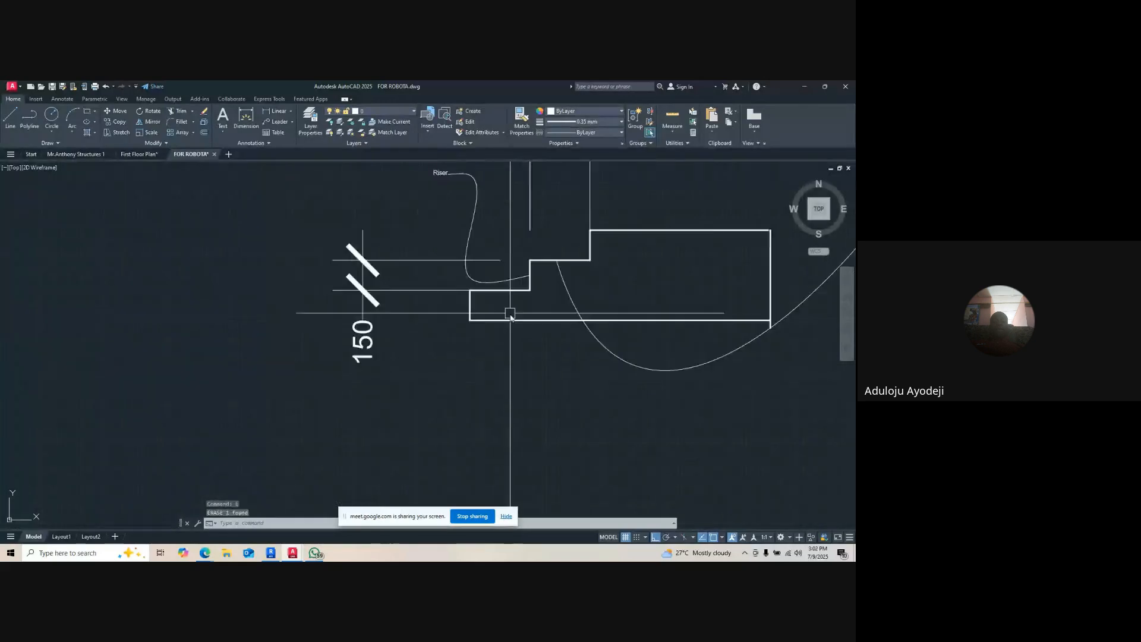
- Trim the excess of the section's far-end vertical below the lower base line
scroll(532, 285, "up", 6)
key("Escape")
scroll(517, 319, "down", 4)
scroll(510, 385, "up", 4)
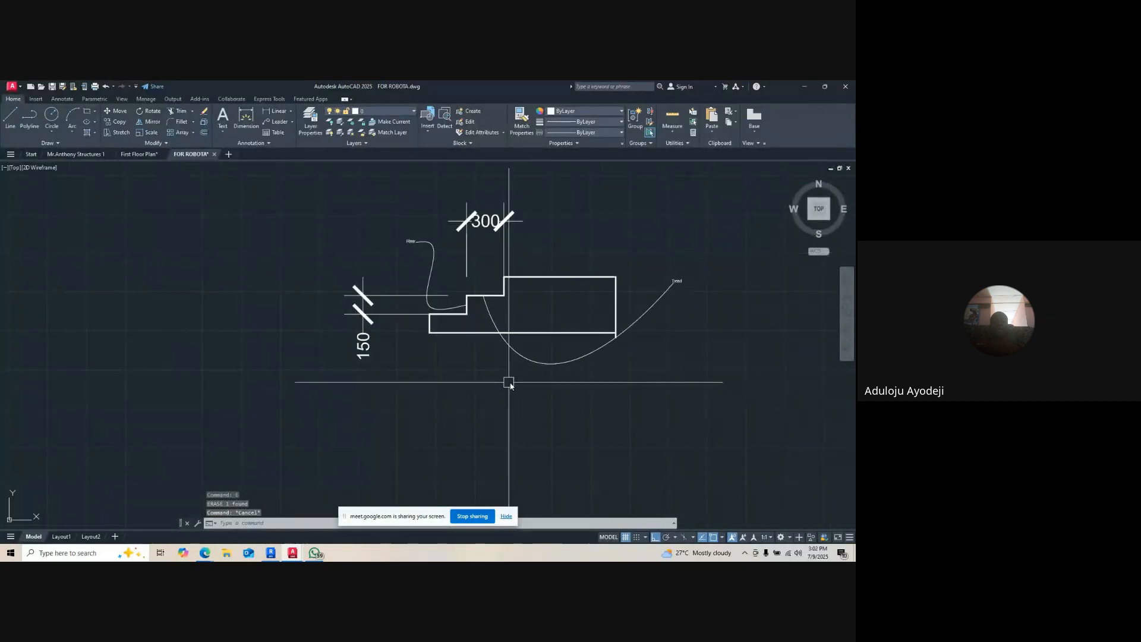
scroll(602, 361, "up", 5)
key("Escape")
type("r")
key("Return")
scroll(633, 318, "down", 5)
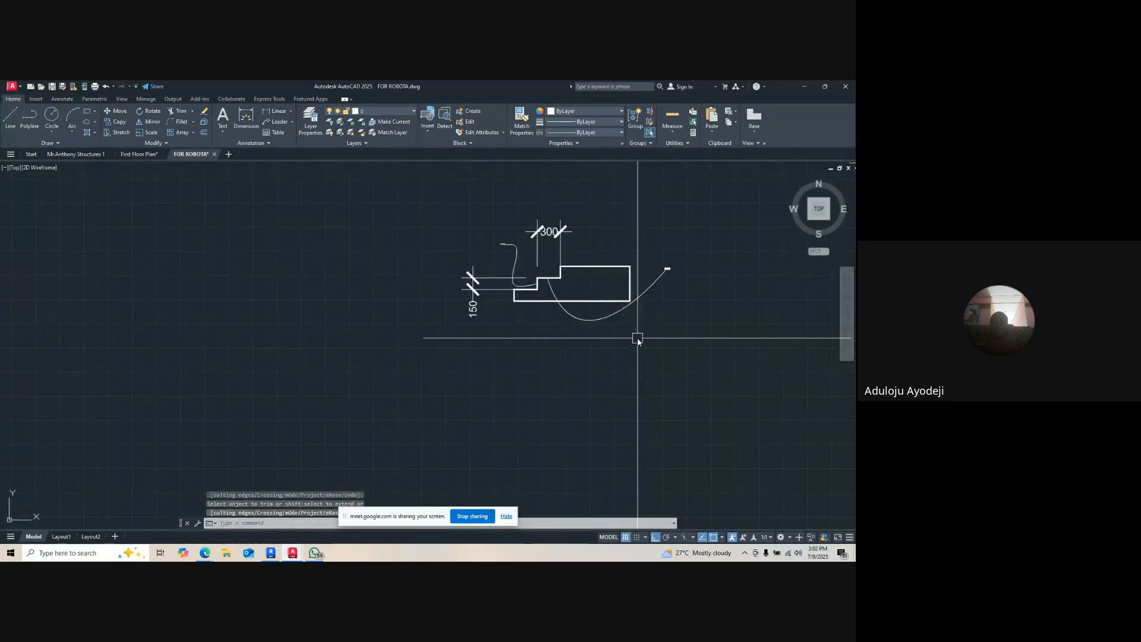
- Examine the closed riser and tread section outline together with its dimensions and labels
scroll(638, 340, "down", 5)
scroll(505, 301, "up", 8)
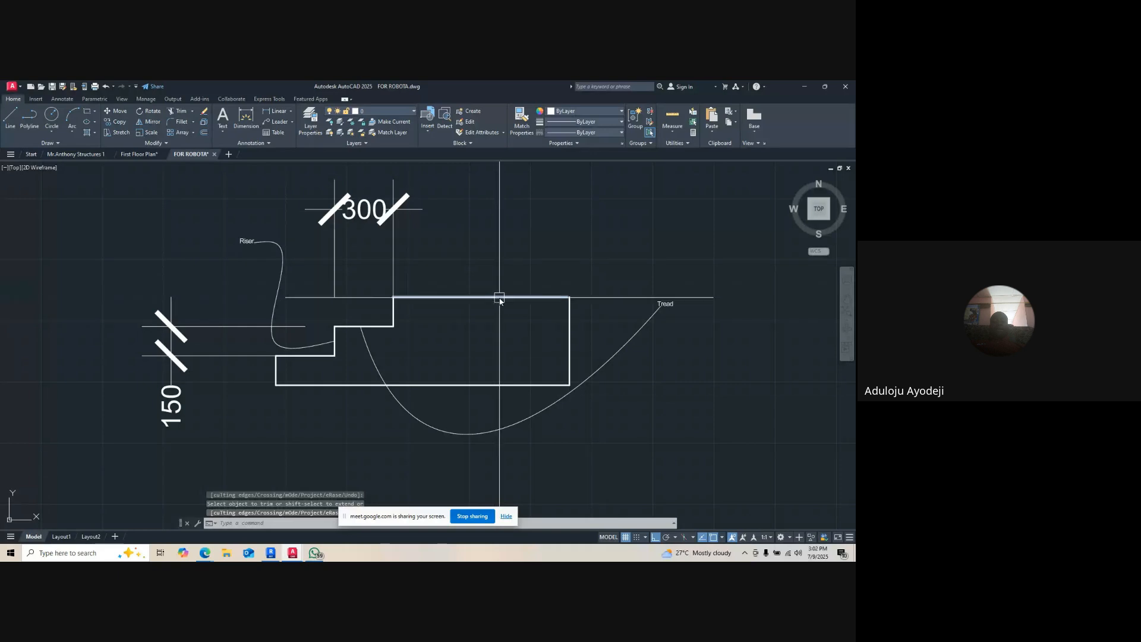
key("Escape")
scroll(591, 273, "down", 2)
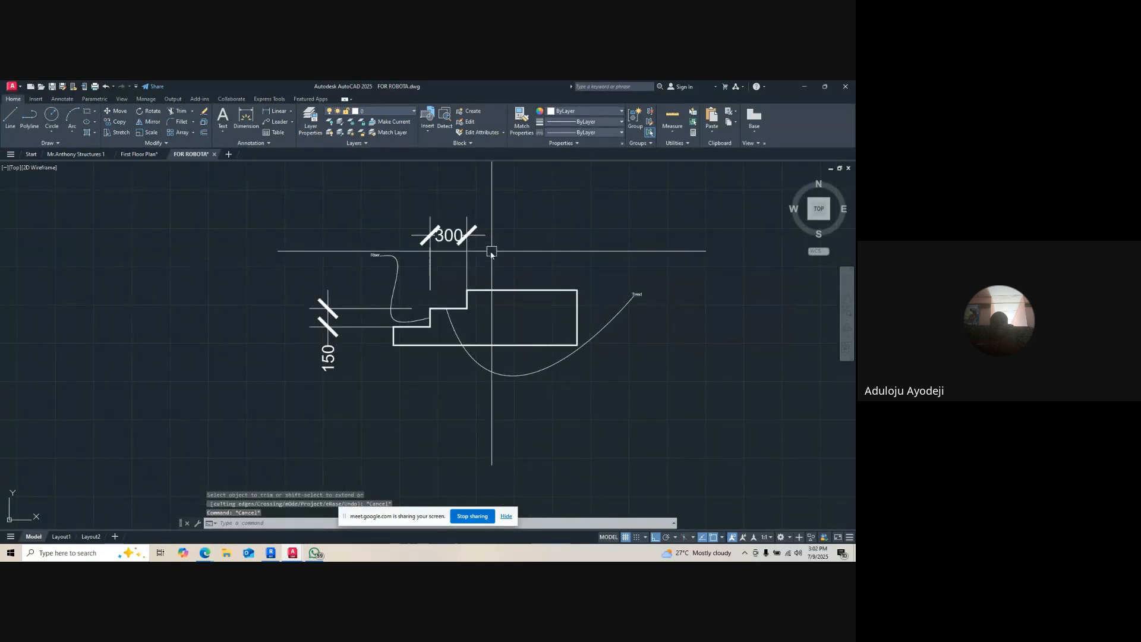
scroll(475, 279, "up", 2)
scroll(634, 305, "down", 3)
scroll(678, 434, "up", 3)
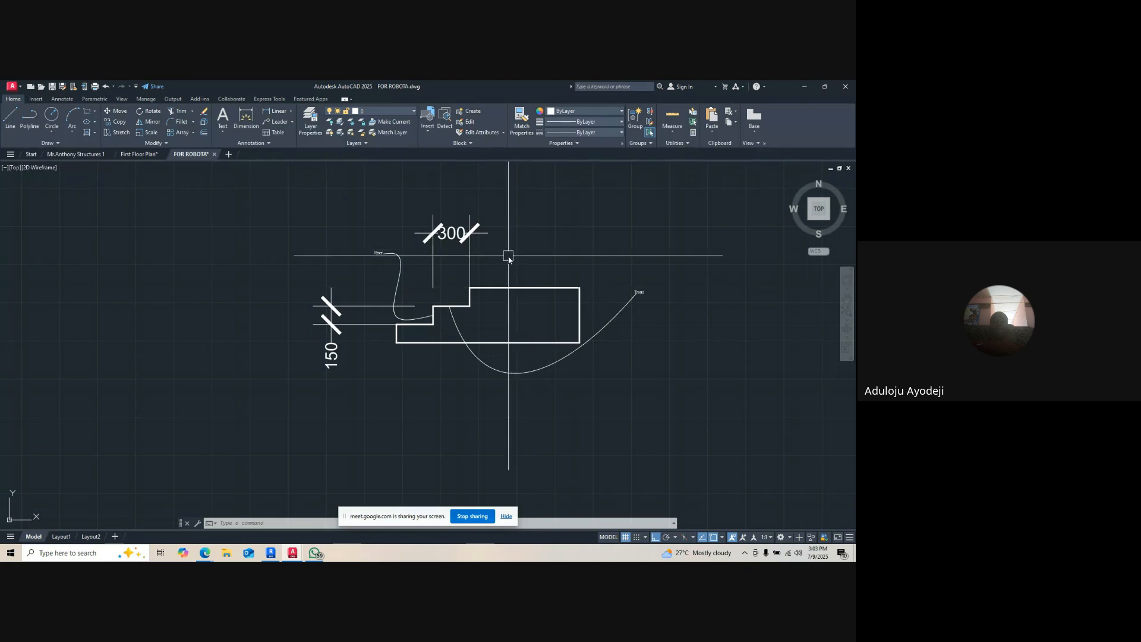
scroll(512, 252, "up", 4)
scroll(504, 267, "down", 2)
scroll(433, 331, "down", 4)
scroll(410, 351, "up", 6)
scroll(519, 349, "down", 4)
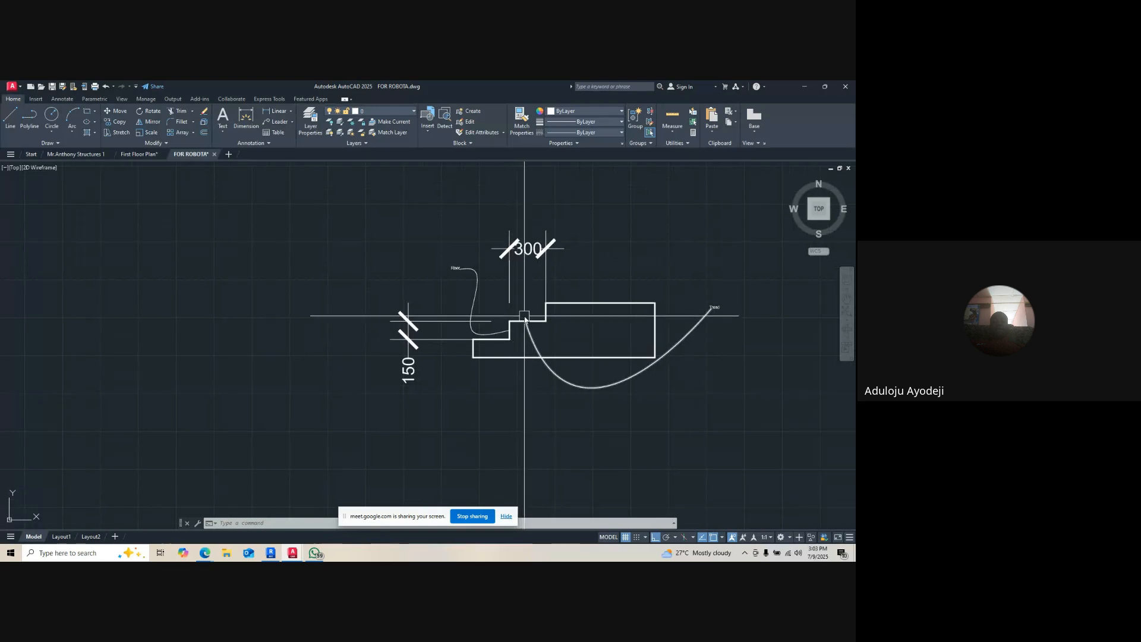
scroll(510, 286, "up", 3)
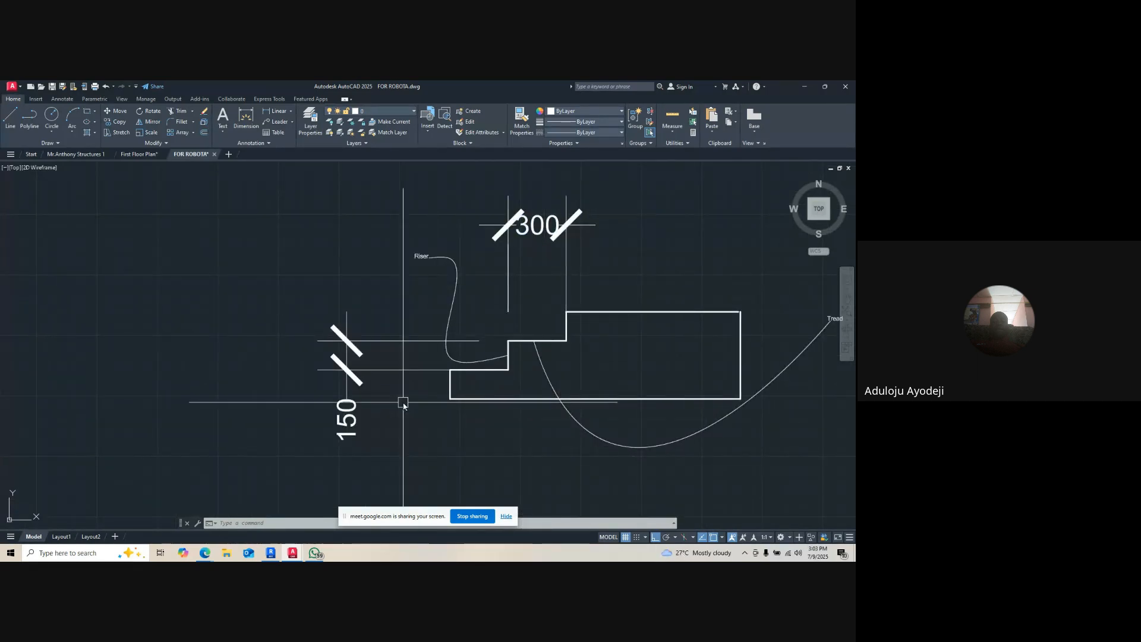
scroll(388, 262, "down", 4)
scroll(509, 259, "up", 4)
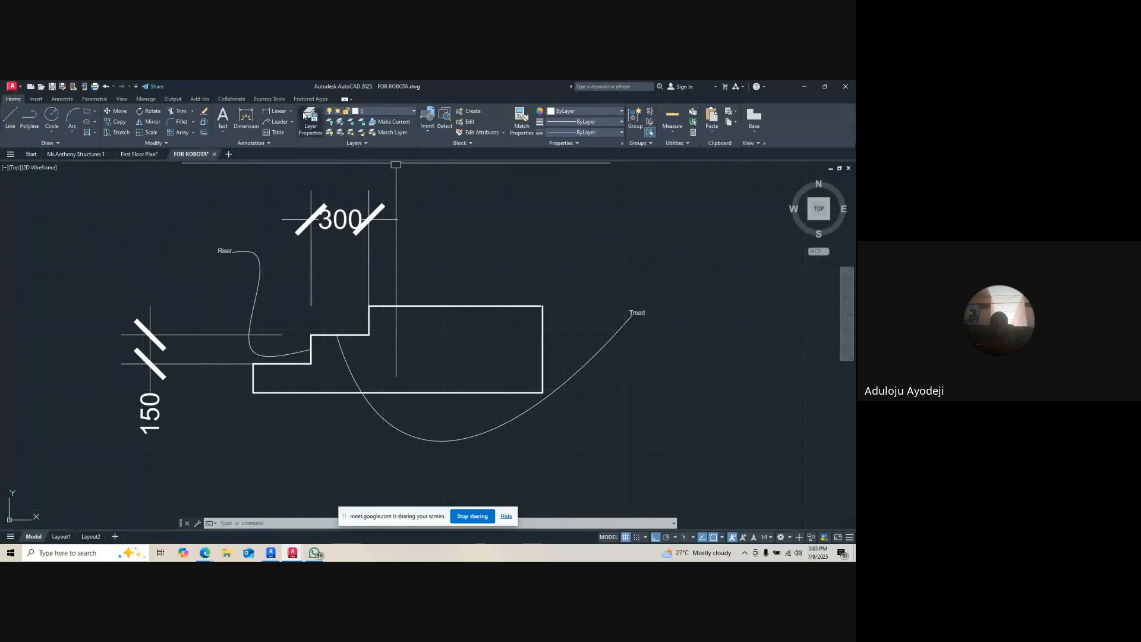
- Add a linear dimension along the section's upper floor line, aligned with the 300 tread dimension
left_click(275, 112)
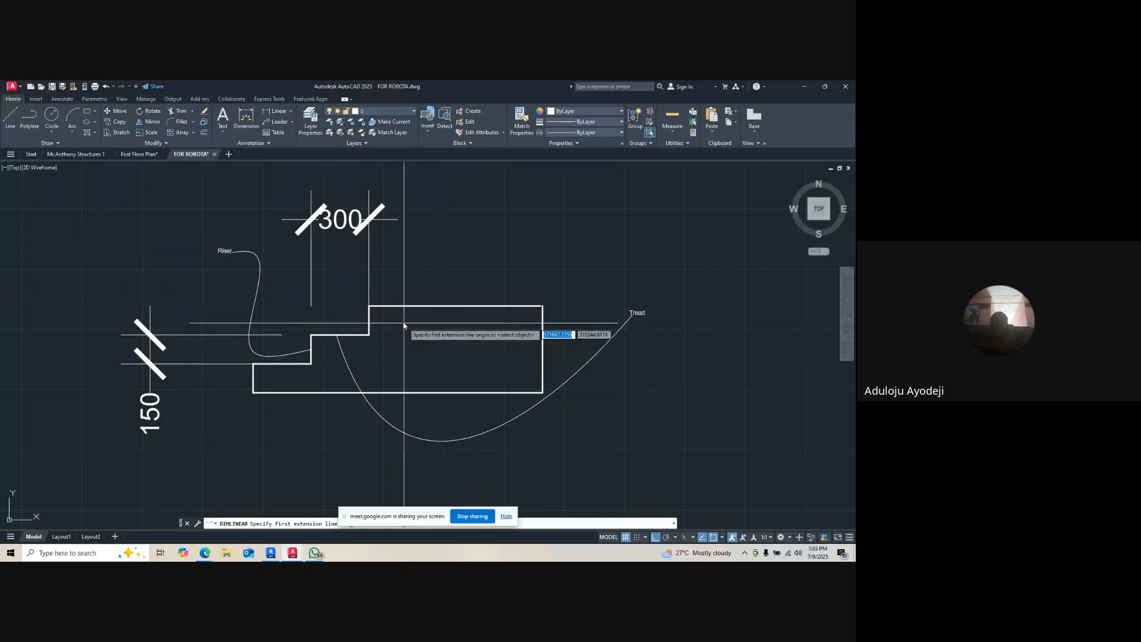
left_click(369, 305)
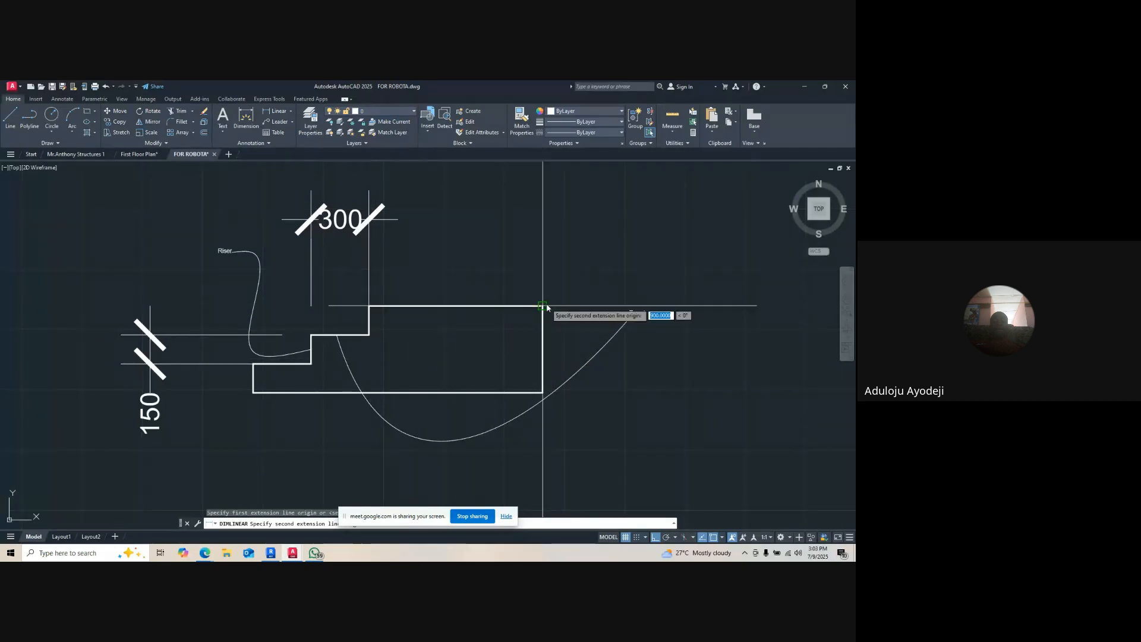
left_click(543, 306)
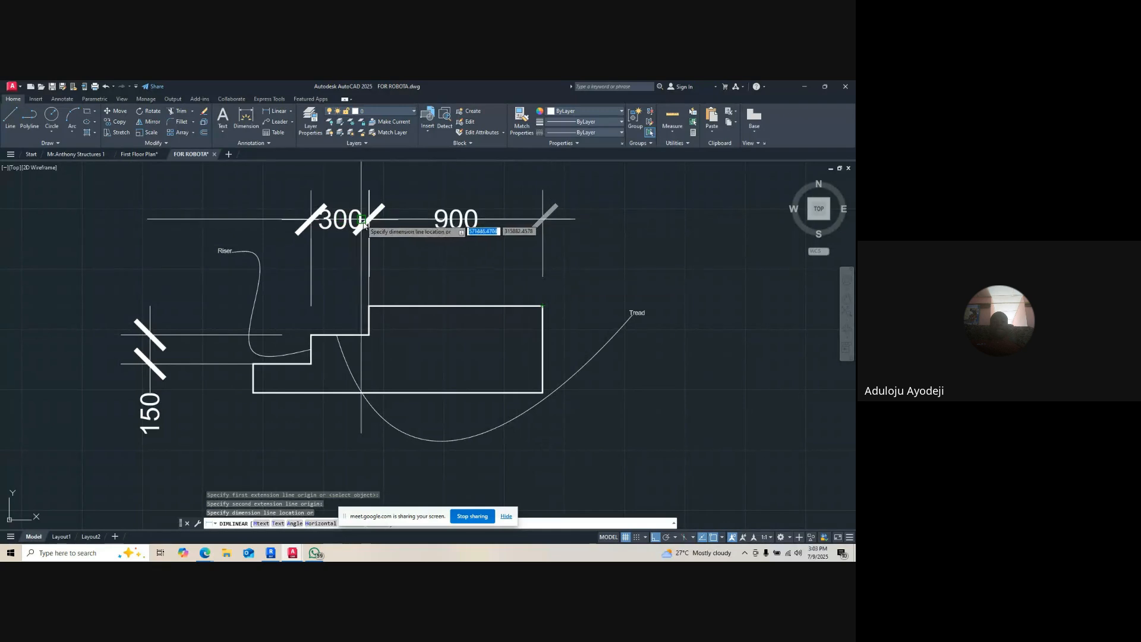
left_click(369, 218)
scroll(530, 367, "down", 12)
key("Escape")
scroll(543, 308, "up", 6)
key("Escape")
- Examine the floor plan's rooms, door openings and dimension chains
scroll(489, 284, "up", 4)
scroll(425, 246, "down", 6)
scroll(469, 346, "up", 4)
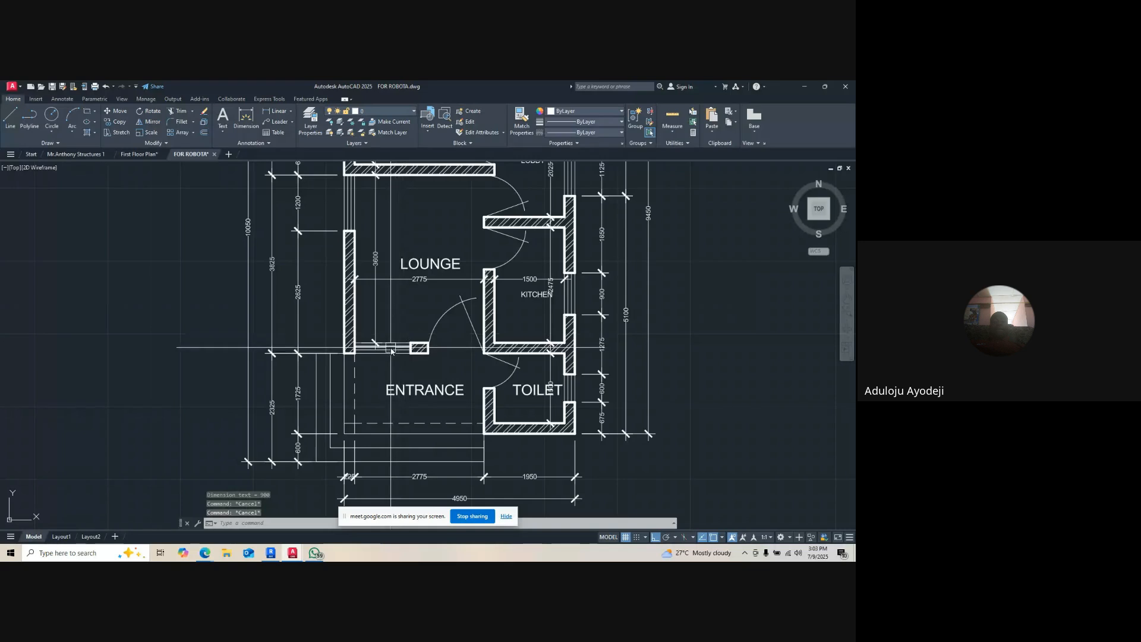
scroll(391, 350, "up", 2)
scroll(416, 333, "down", 7)
scroll(476, 299, "up", 5)
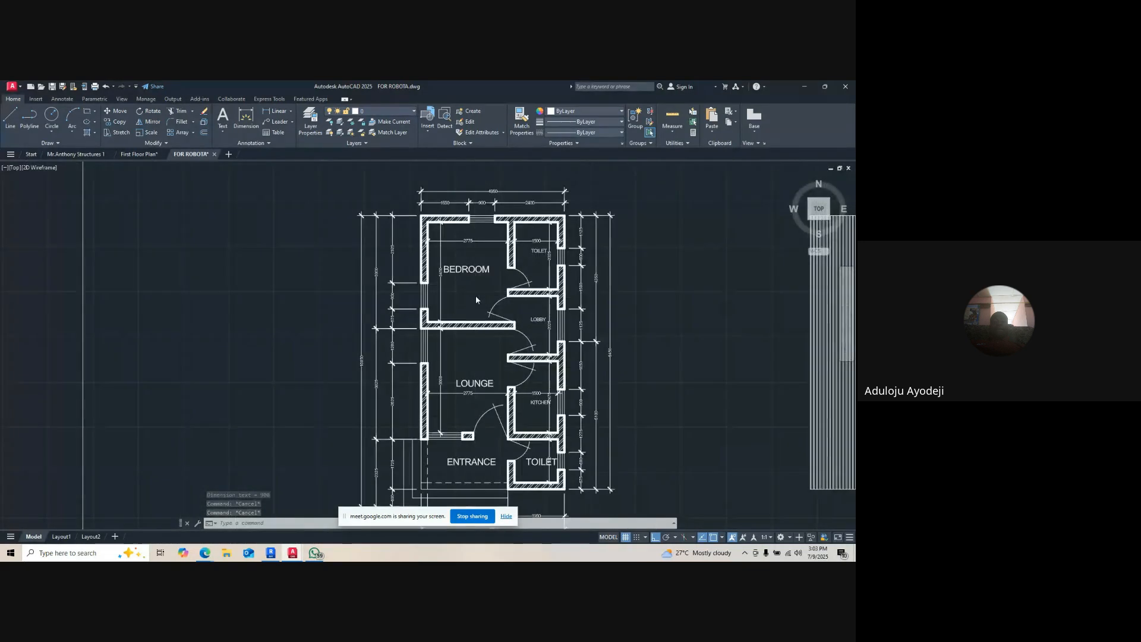
scroll(476, 298, "up", 2)
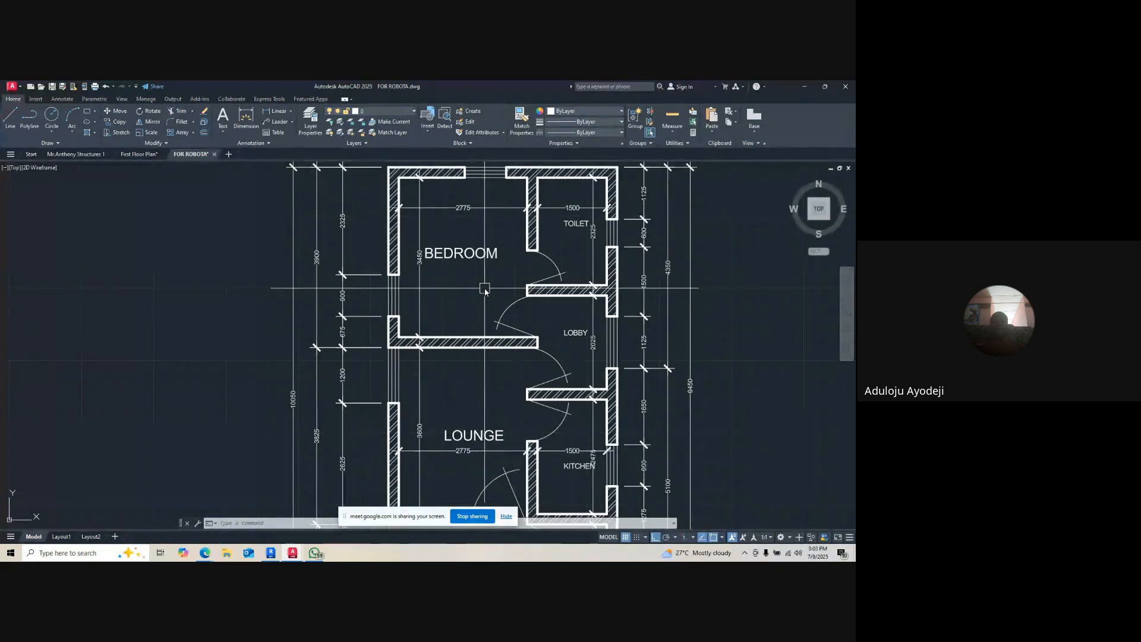
scroll(484, 290, "down", 2)
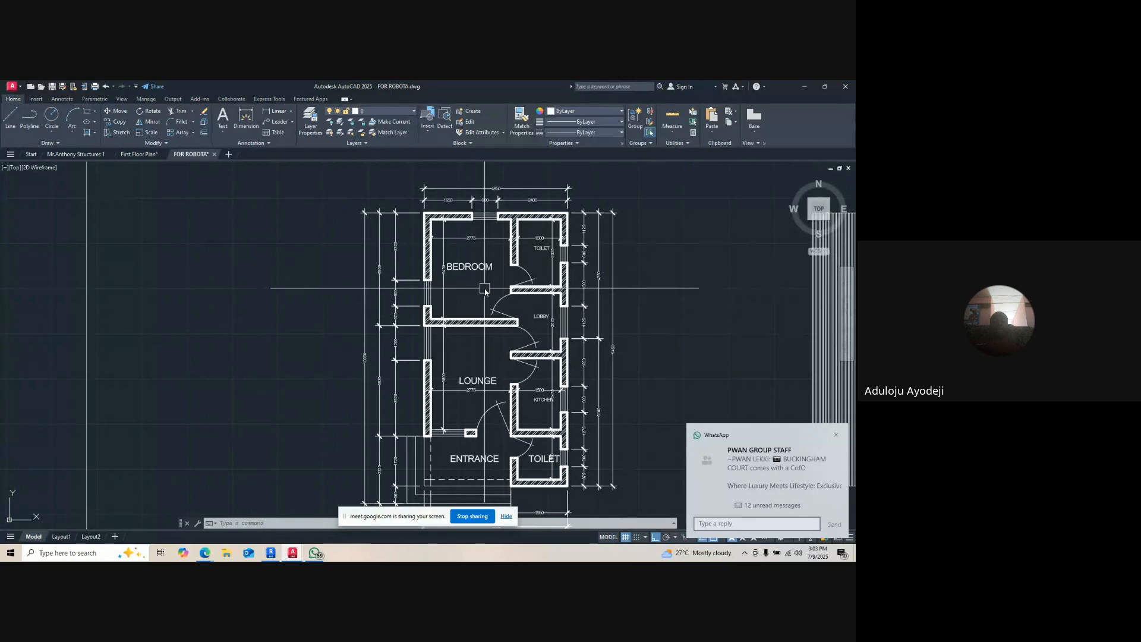
scroll(553, 239, "down", 2)
scroll(468, 342, "up", 2)
scroll(540, 239, "down", 2)
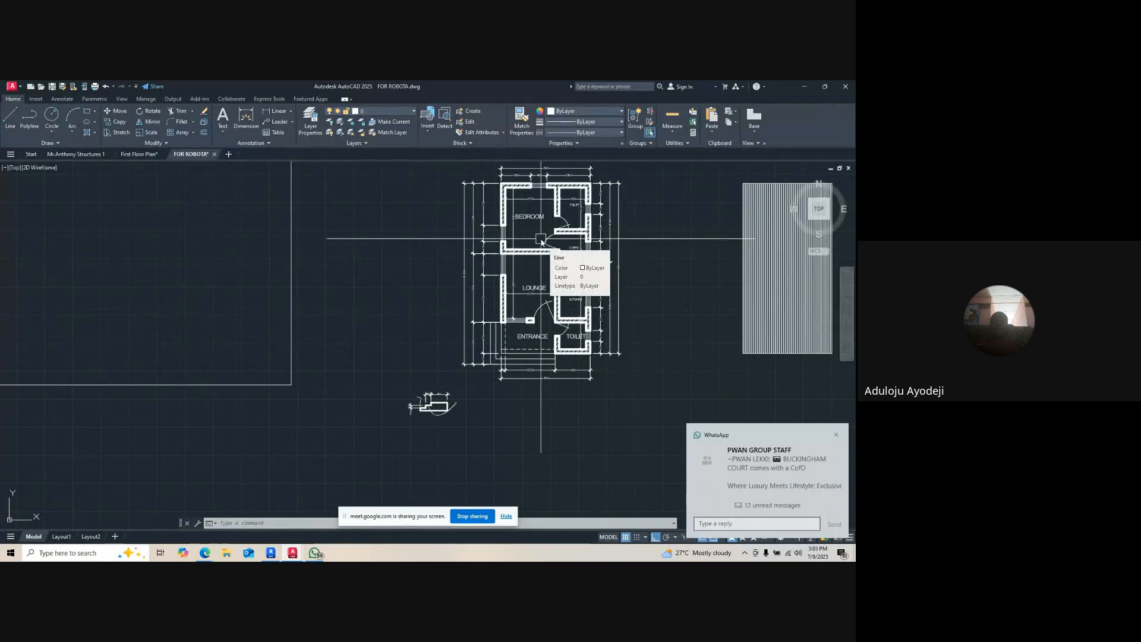
scroll(587, 193, "up", 4)
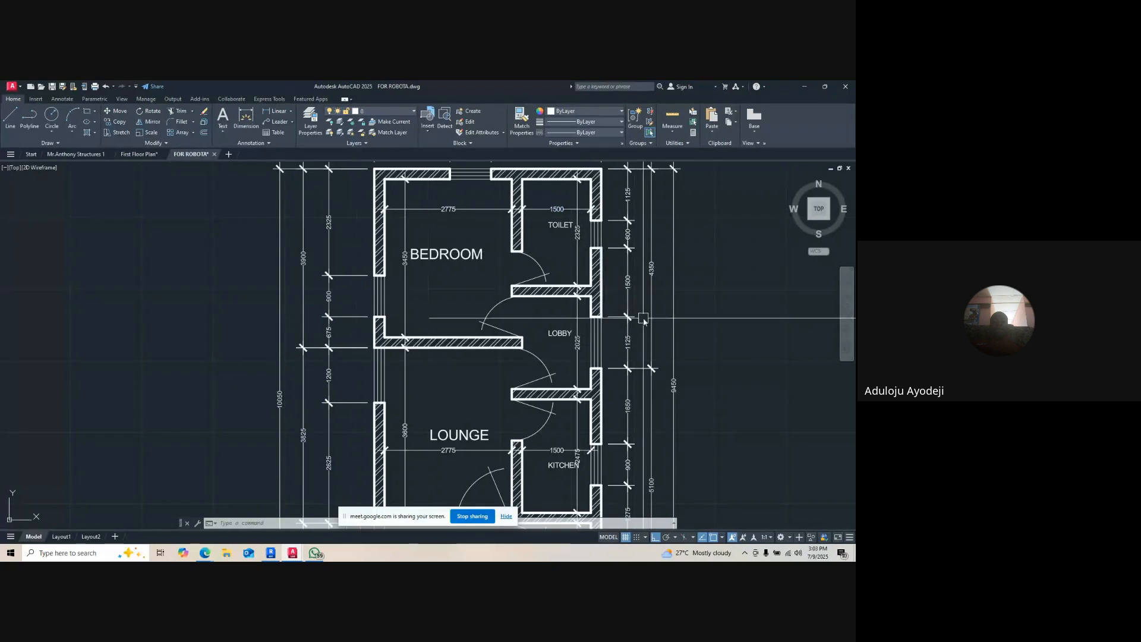
scroll(625, 297, "down", 2)
scroll(624, 297, "down", 4)
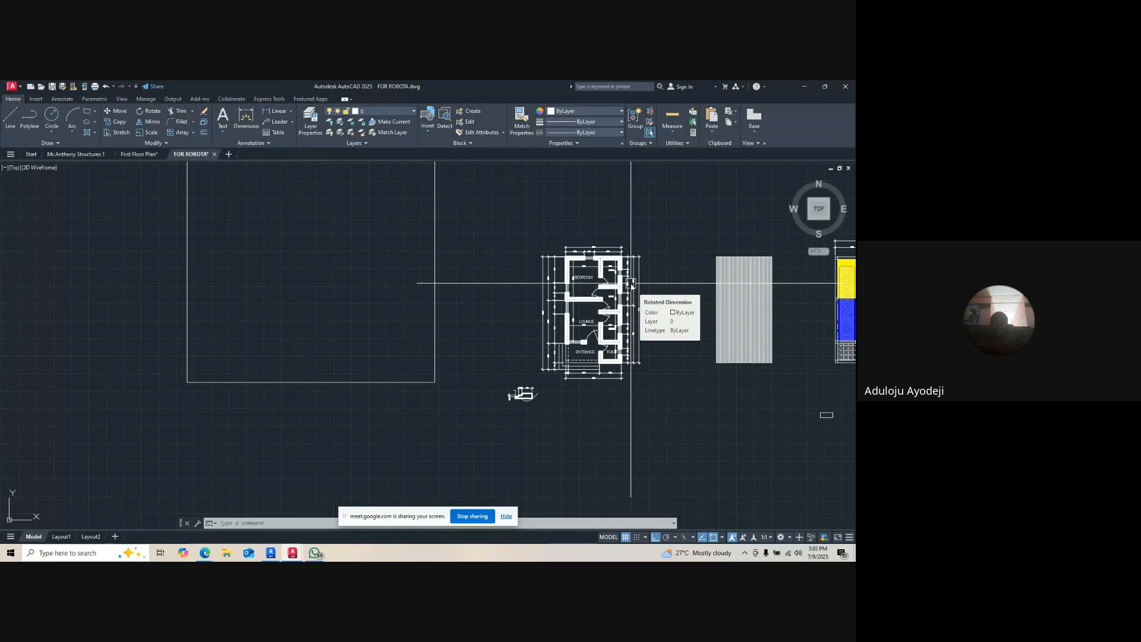
scroll(631, 287, "up", 5)
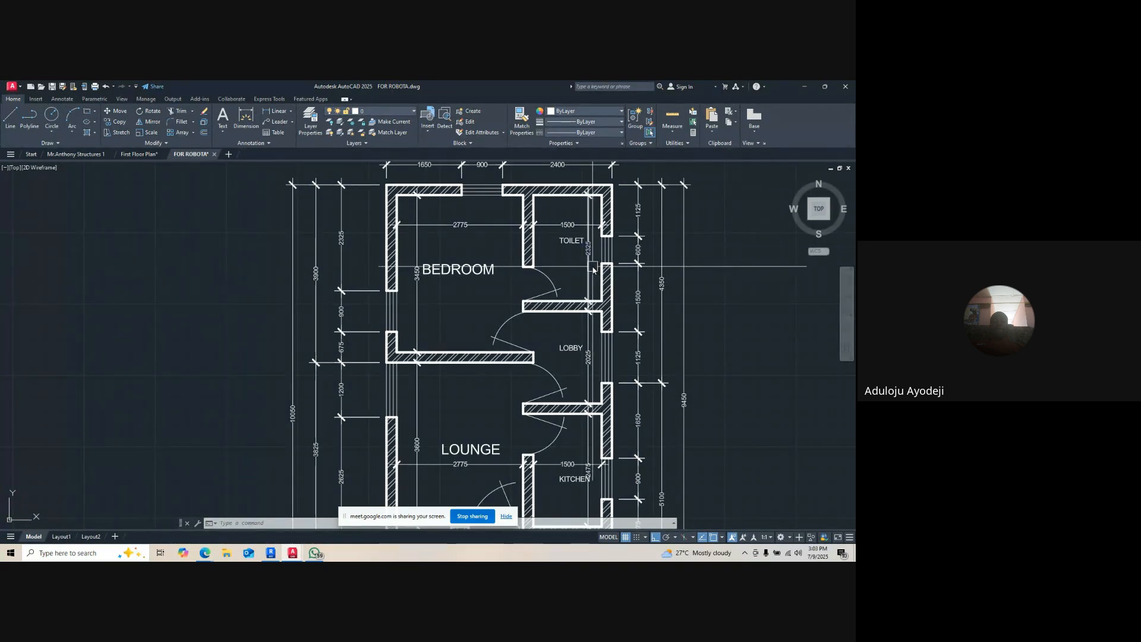
scroll(592, 269, "down", 5)
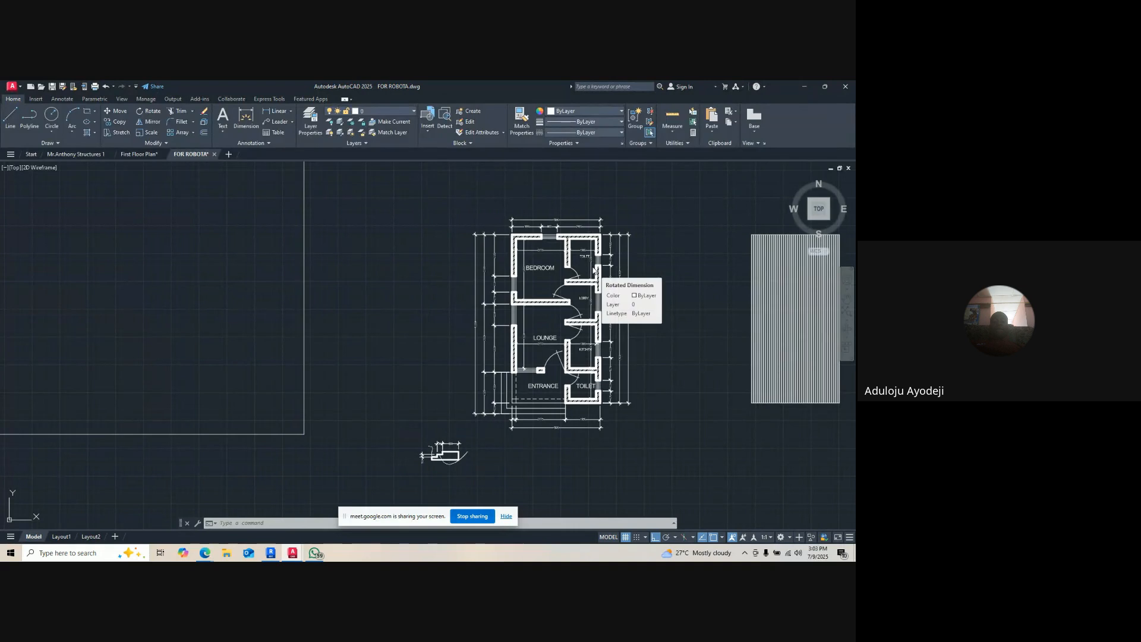
key("ctrl+p")
left_click(497, 335)
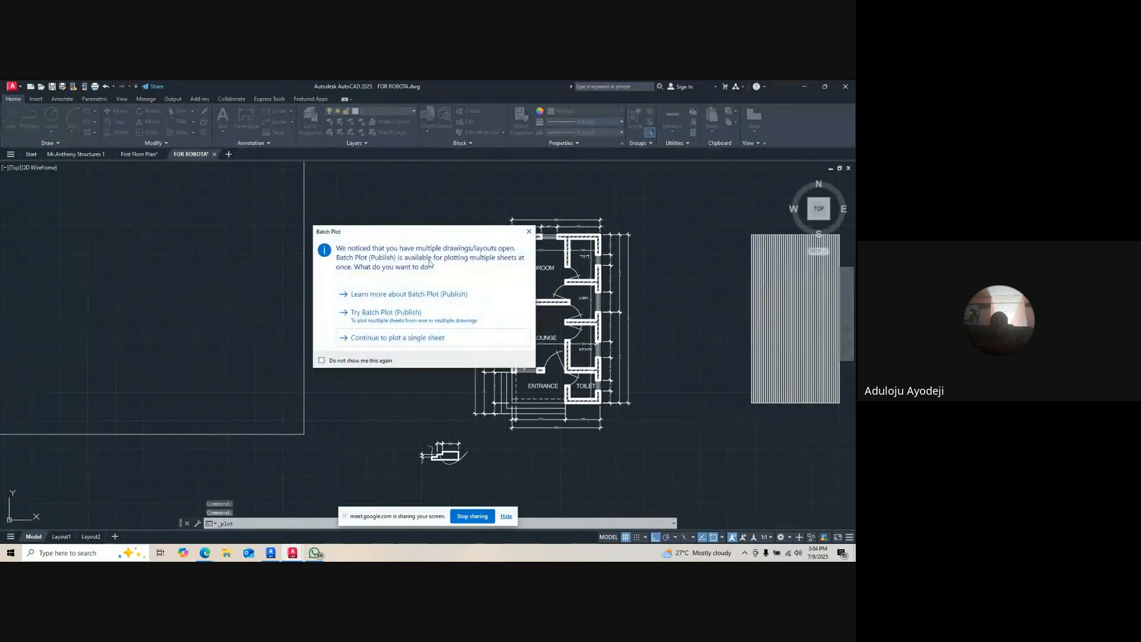
left_click(403, 294)
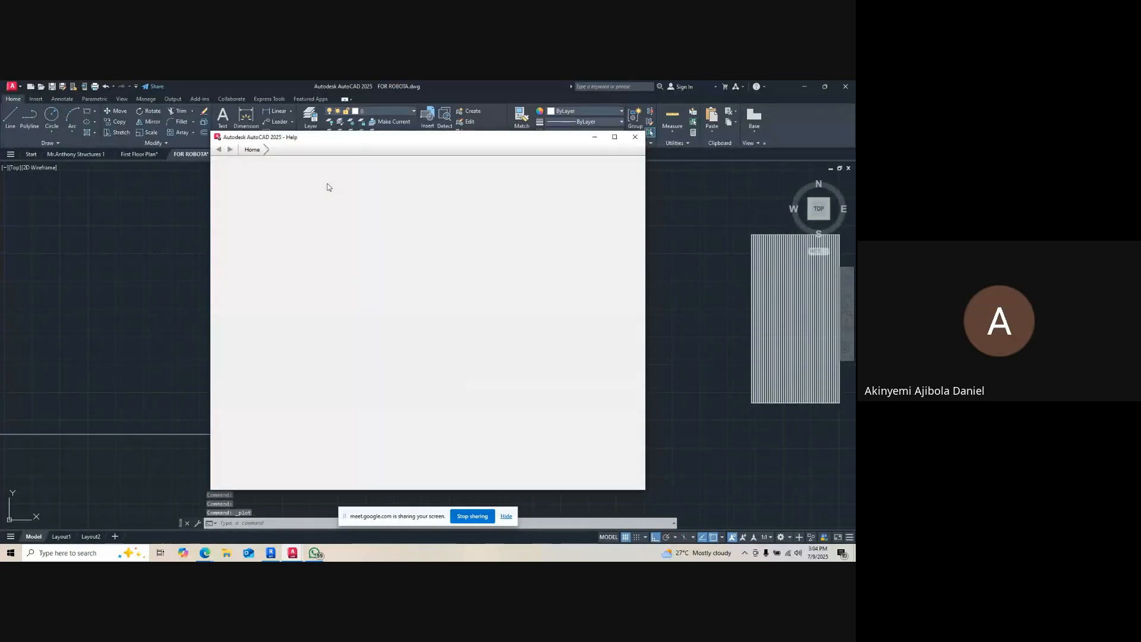
left_click(635, 138)
- Save the drawing
key("ctrl+s")
scroll(609, 286, "up", 2)
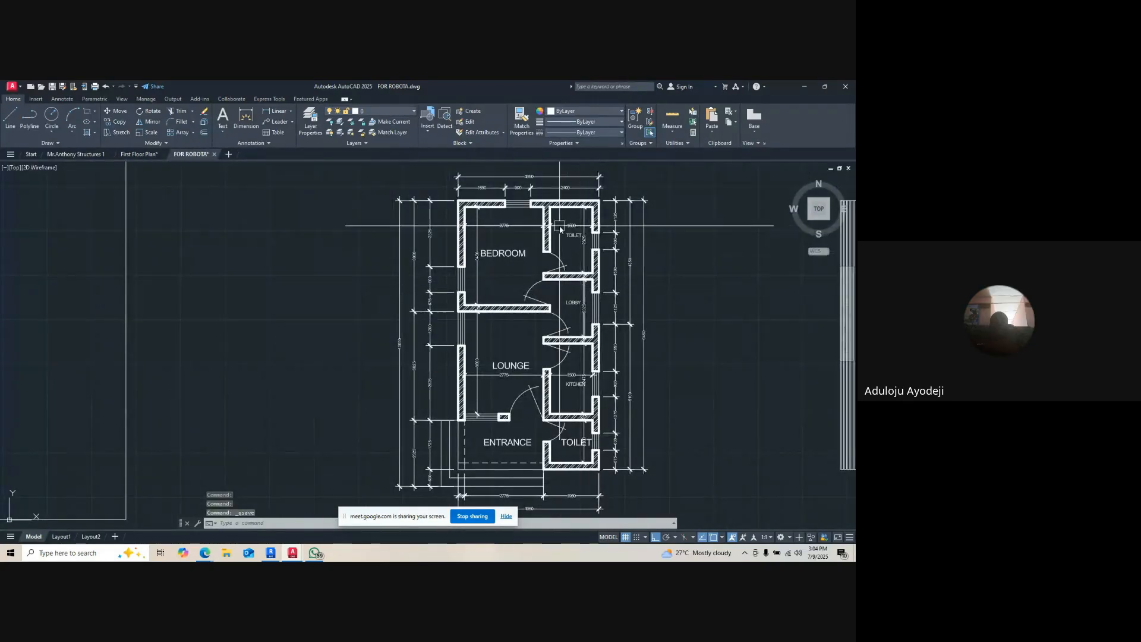
- Dimension the bedroom–toilet partition from the outer wall's inner face to the toilet door opening, placing the dimension inside the bedroom
left_click(246, 119)
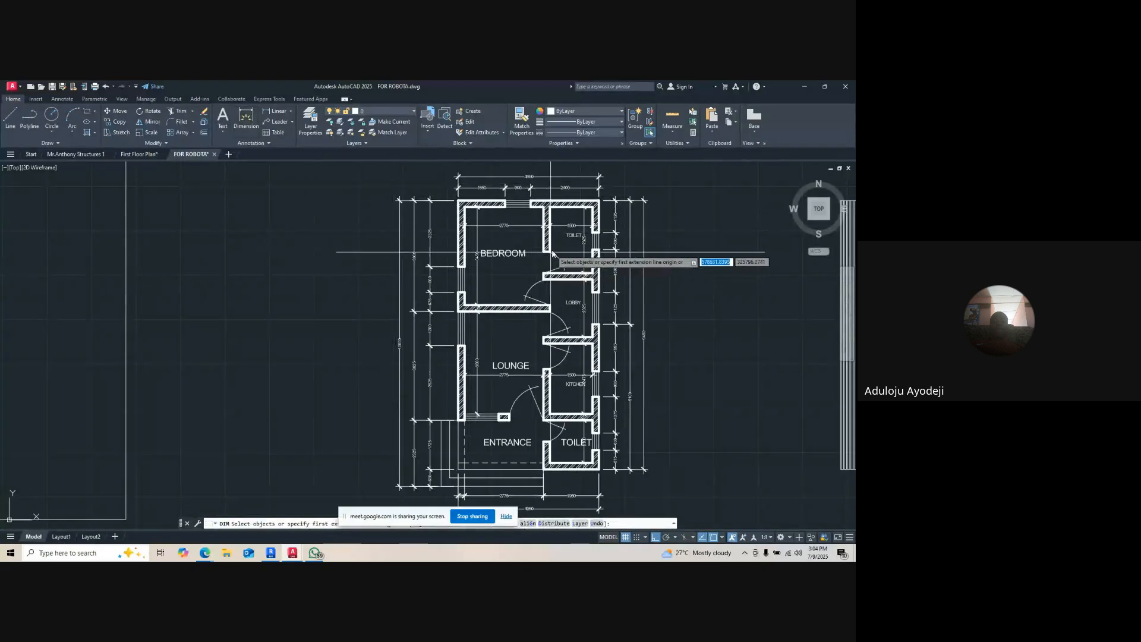
scroll(552, 250, "up", 3)
scroll(538, 344, "down", 3)
scroll(597, 241, "up", 5)
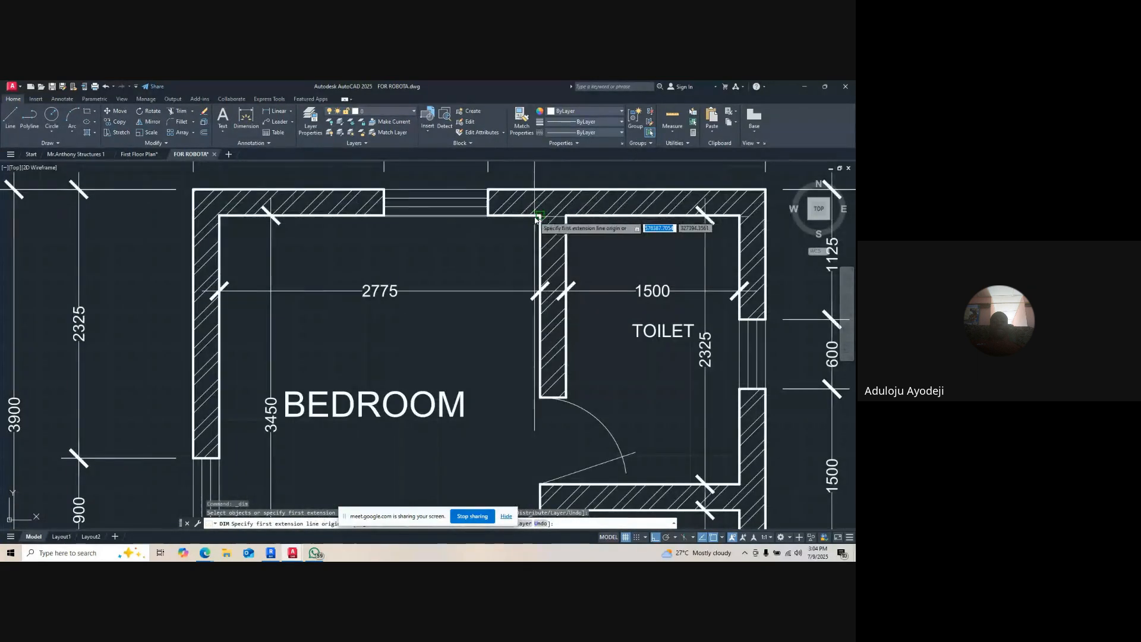
left_click(532, 215)
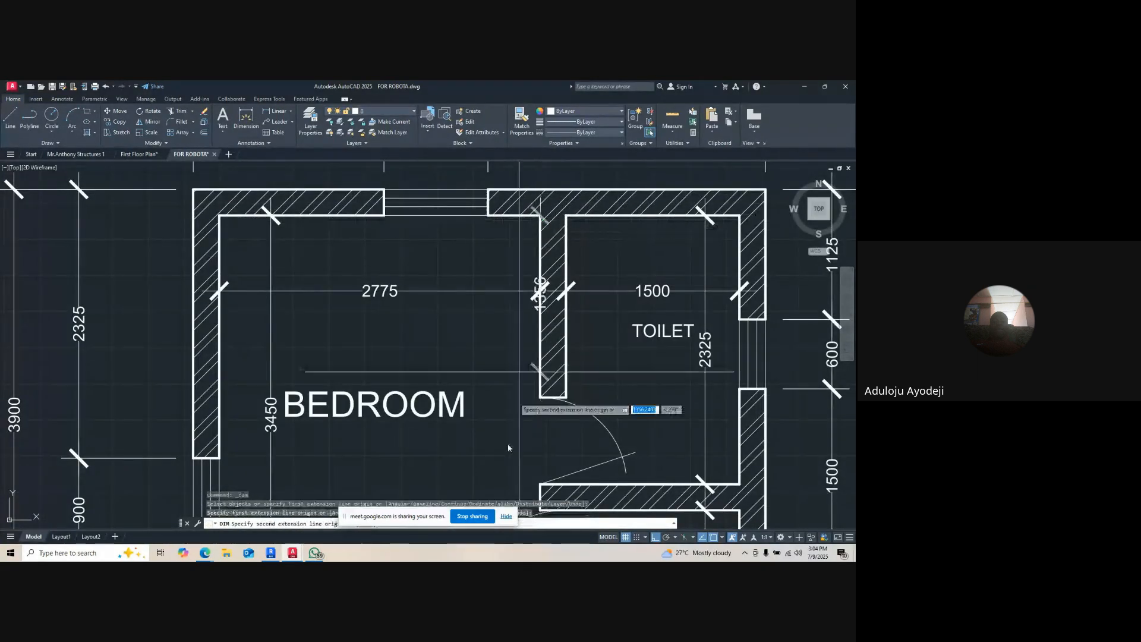
left_click(540, 397)
left_click(499, 402)
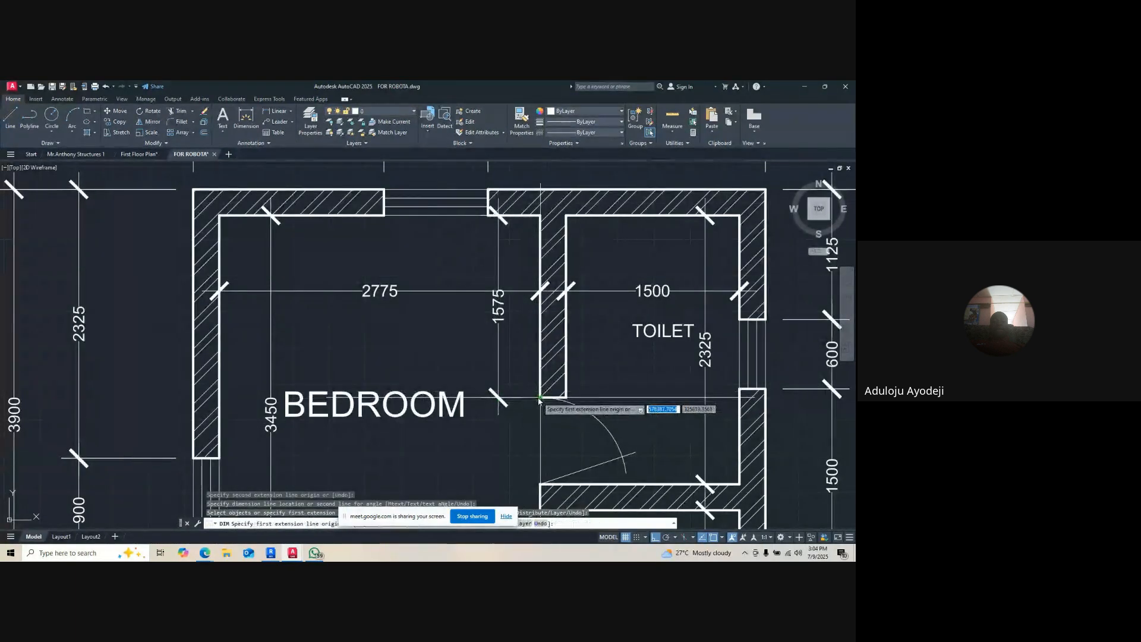
- Dimension the toilet door opening from the partition's end to the toilet–lobby wall, in line with the partition dimension
left_click(539, 397)
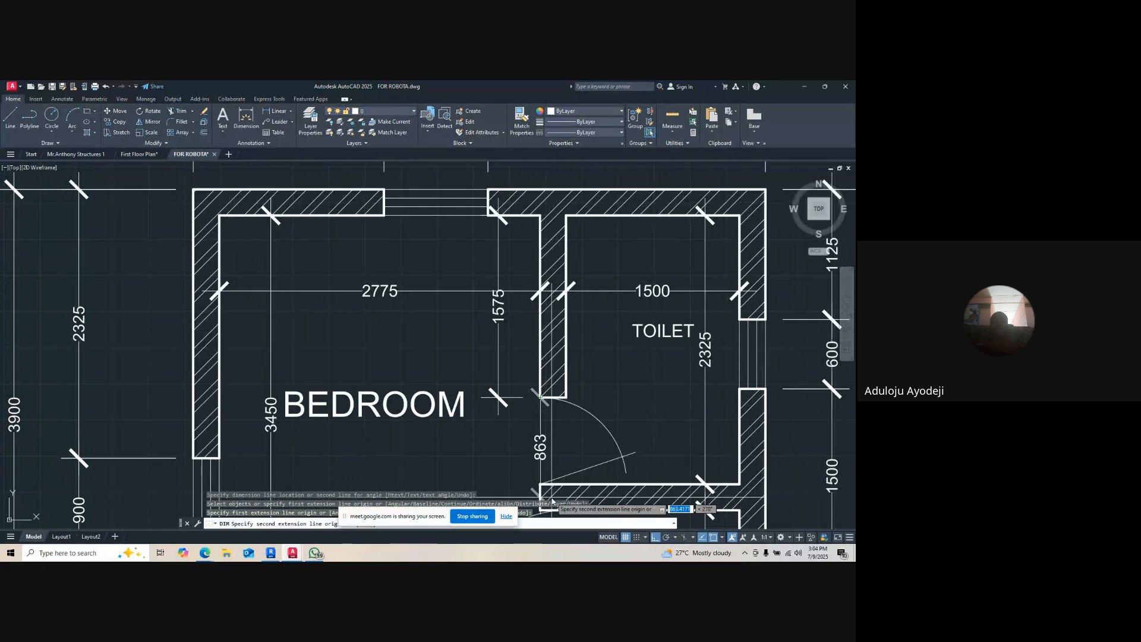
left_click(551, 498)
scroll(490, 347, "up", 3)
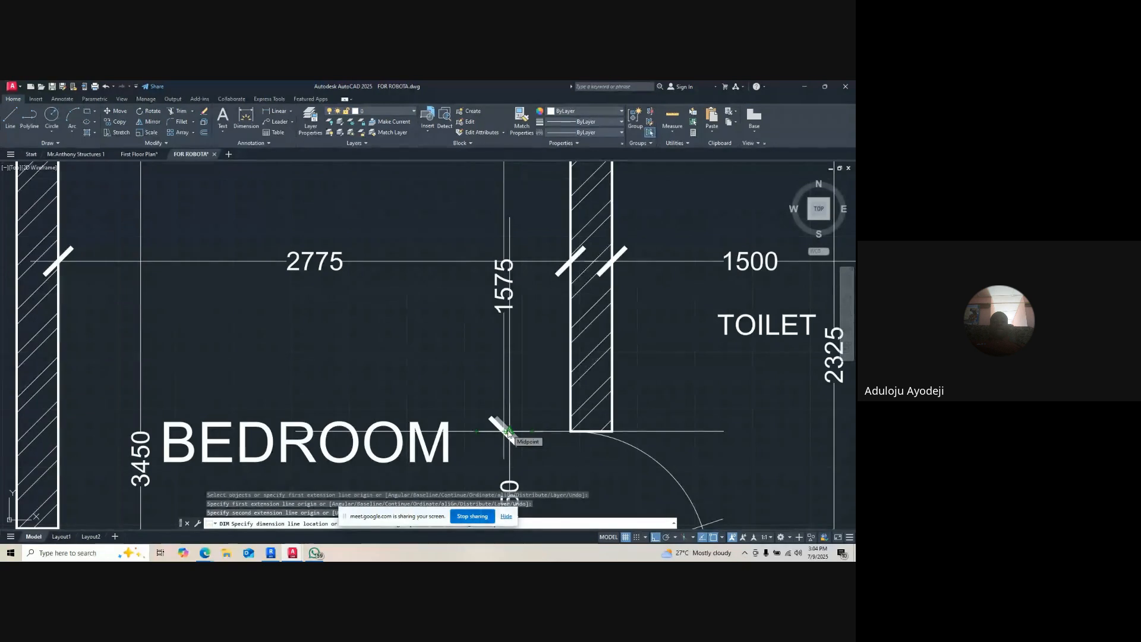
left_click(508, 432)
scroll(517, 410, "down", 5)
scroll(523, 415, "up", 3)
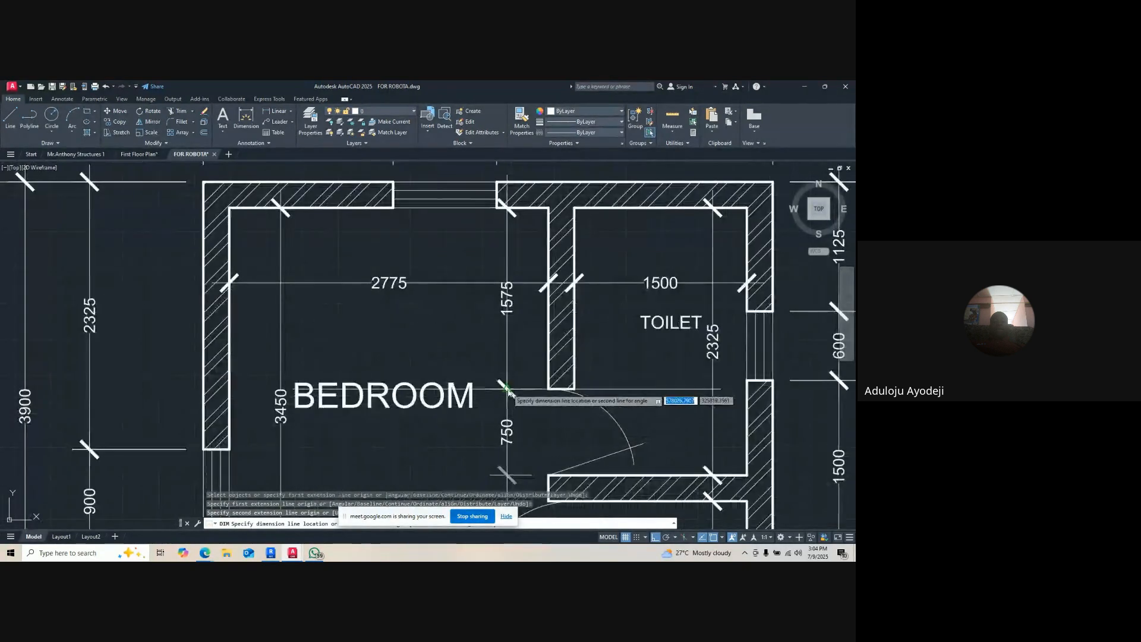
- Dimension the toilet–lobby wall's thickness at its bedroom end, continuing the door opening's dimension chain
scroll(543, 412, "up", 5)
left_click(541, 253)
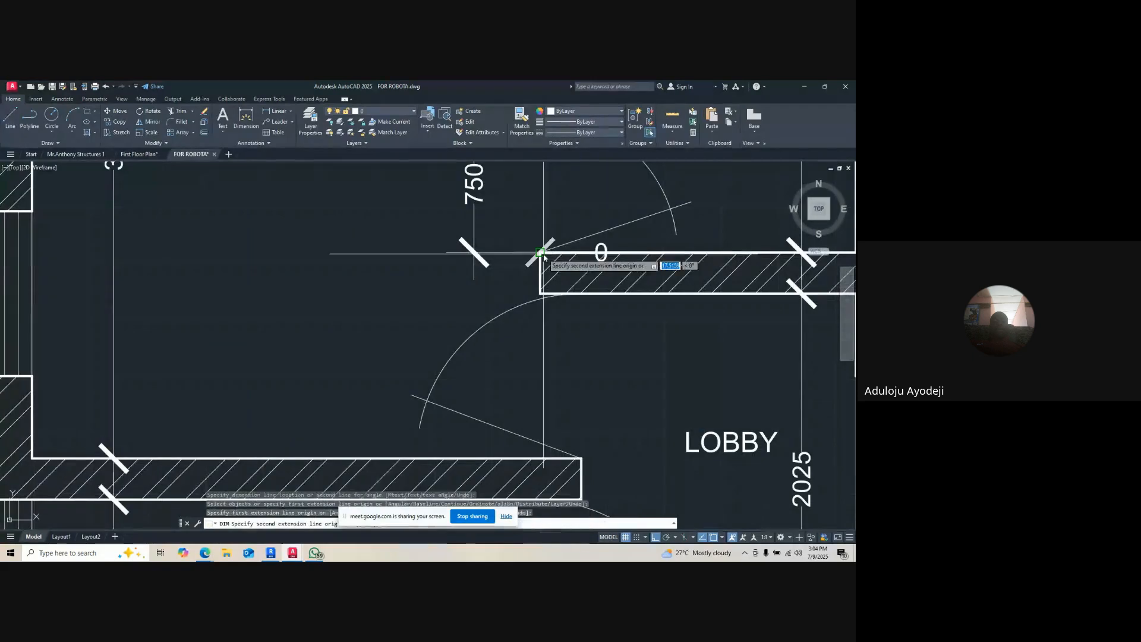
left_click(540, 294)
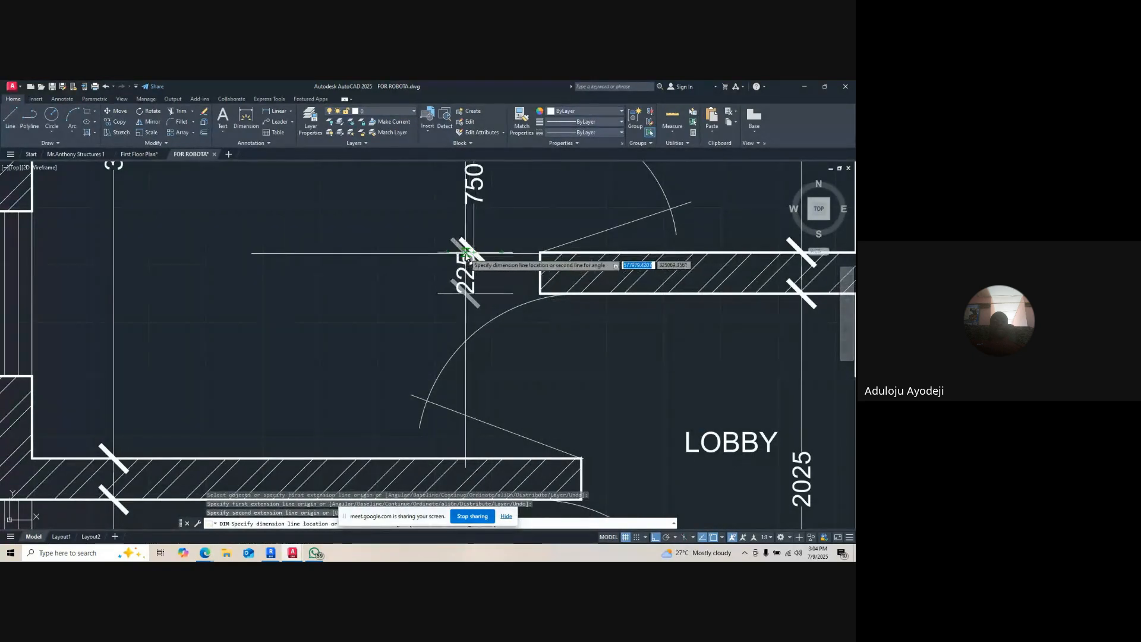
left_click(473, 254)
- Dimension the bedroom door opening from the toilet–lobby wall to the bedroom–lounge wall, in line with the existing dimension chain
left_click(541, 293)
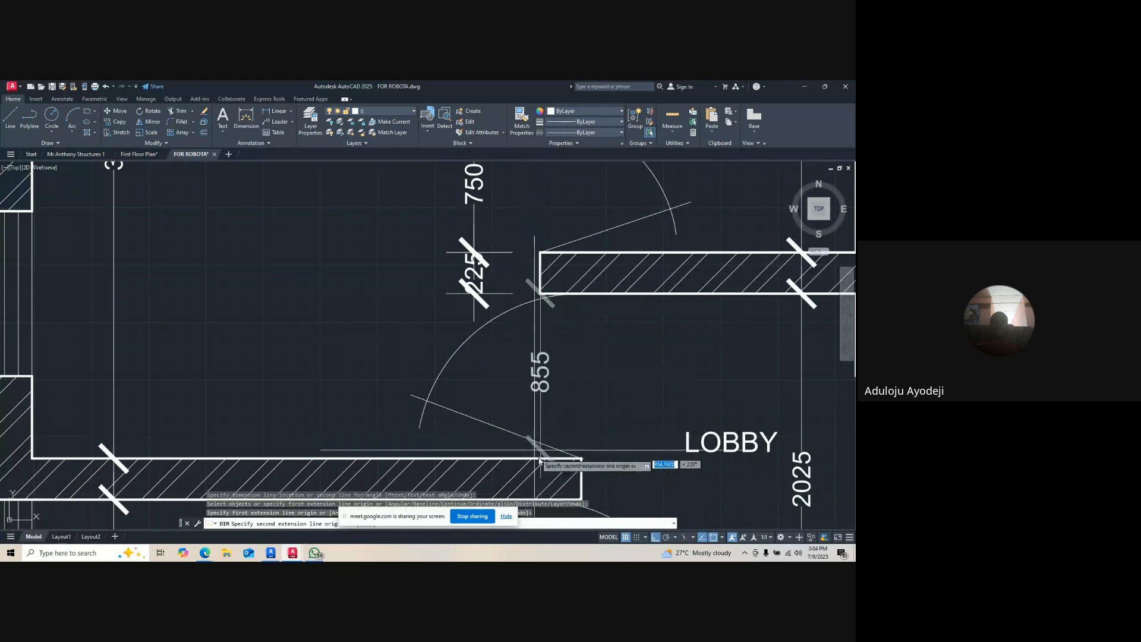
left_click(541, 458)
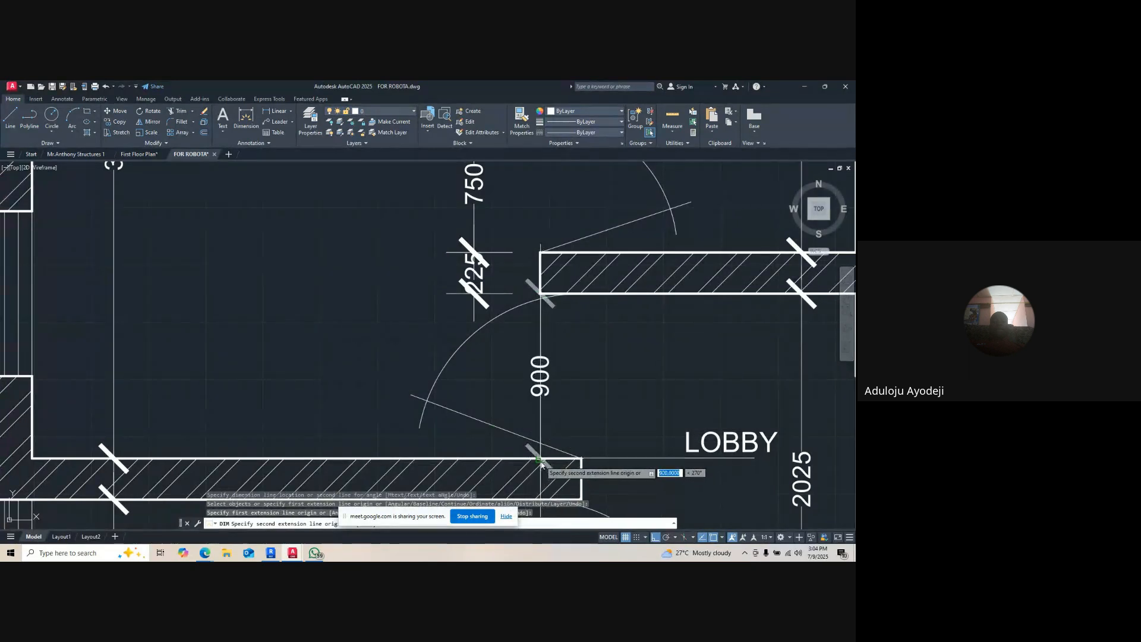
left_click(474, 295)
- Dimension the lounge door opening from the bedroom–lounge wall to the lobby–kitchen wall, continuing the bedroom's dimension chain
scroll(473, 295, "down", 4)
scroll(502, 278, "up", 2)
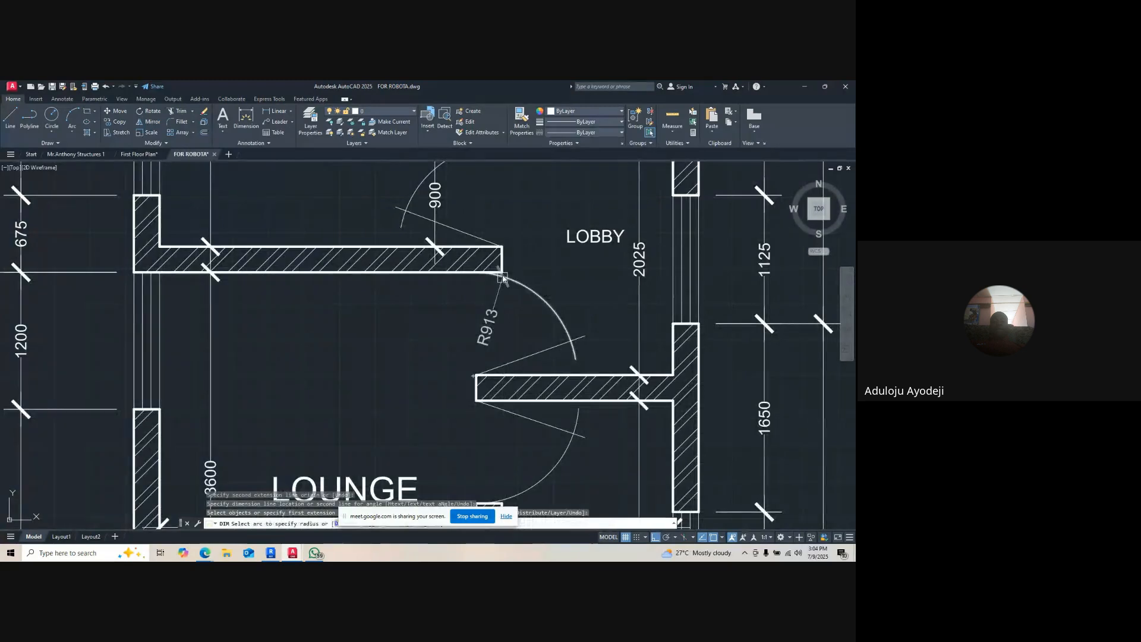
left_click(502, 273)
left_click(475, 375)
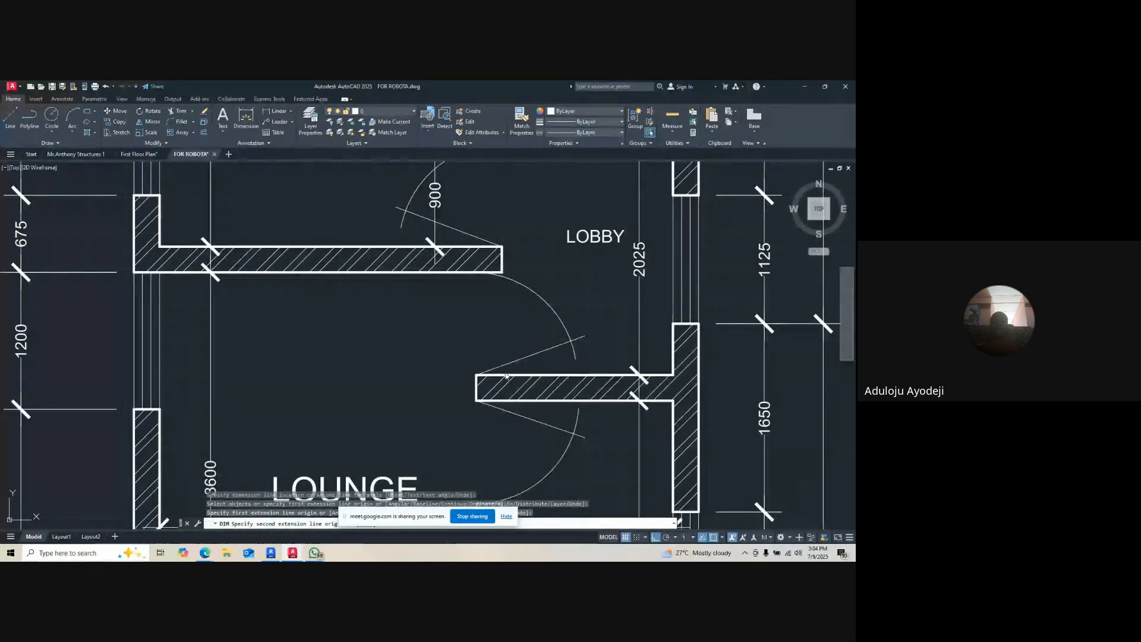
scroll(432, 240, "up", 2)
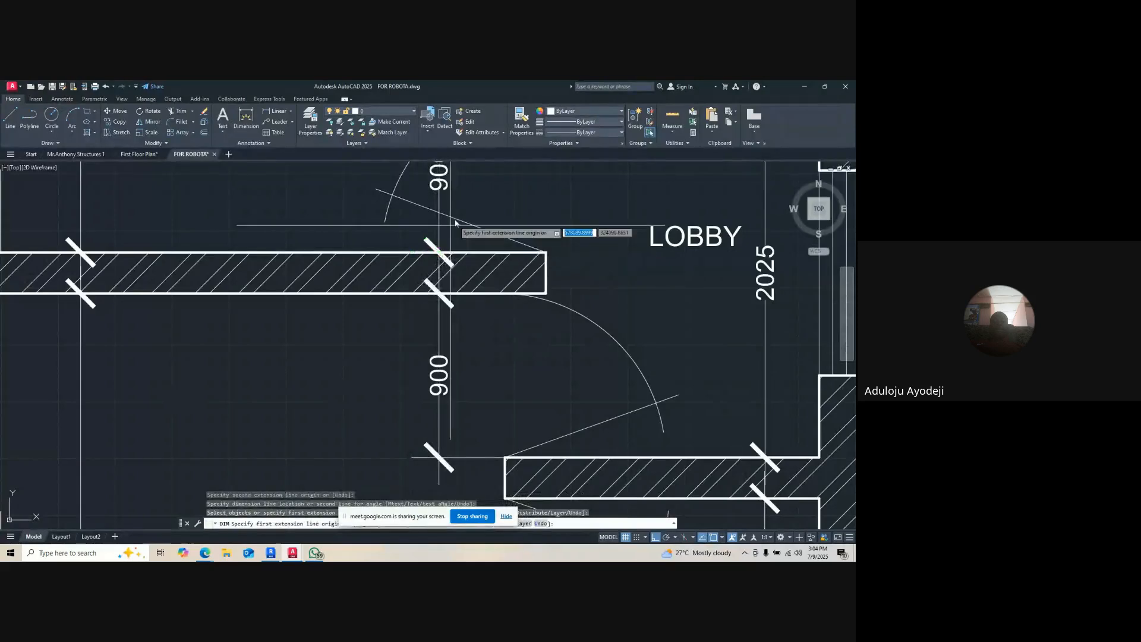
left_click(445, 252)
- Dimension the lobby–kitchen wall's thickness at its lounge end, aligned with the door opening dimensions
scroll(460, 231, "down", 4)
scroll(477, 339, "up", 5)
left_click(484, 289)
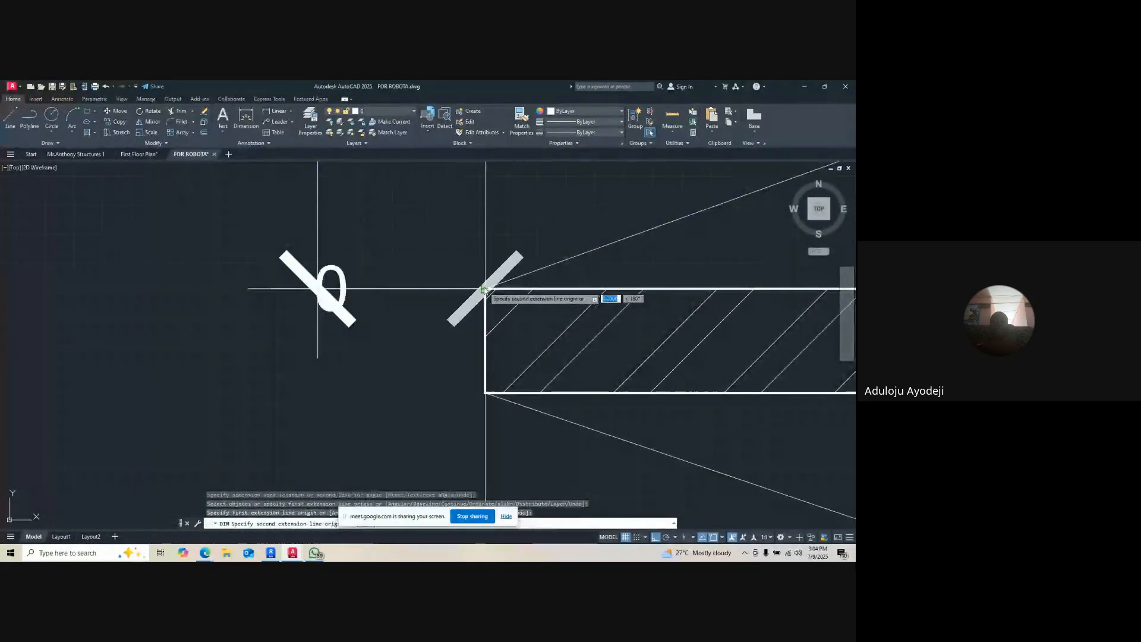
left_click(484, 394)
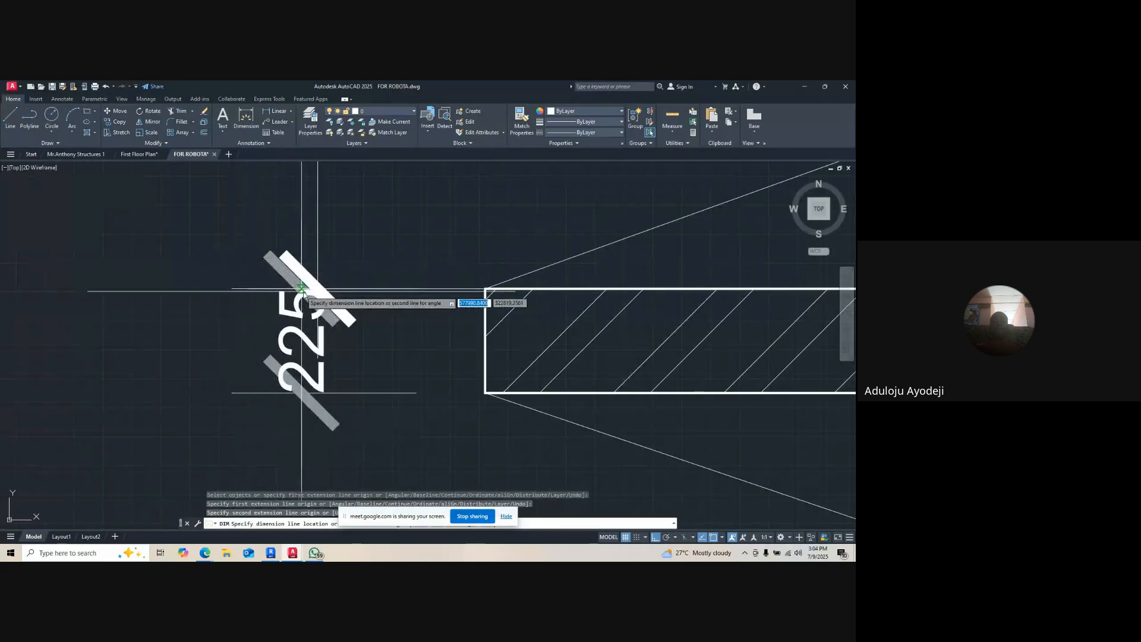
left_click(319, 300)
- Dimension the kitchen door opening from the lobby–kitchen wall to the upper end of the lounge–kitchen wall, in line with the chain
scroll(497, 217, "down", 3)
left_click(489, 326)
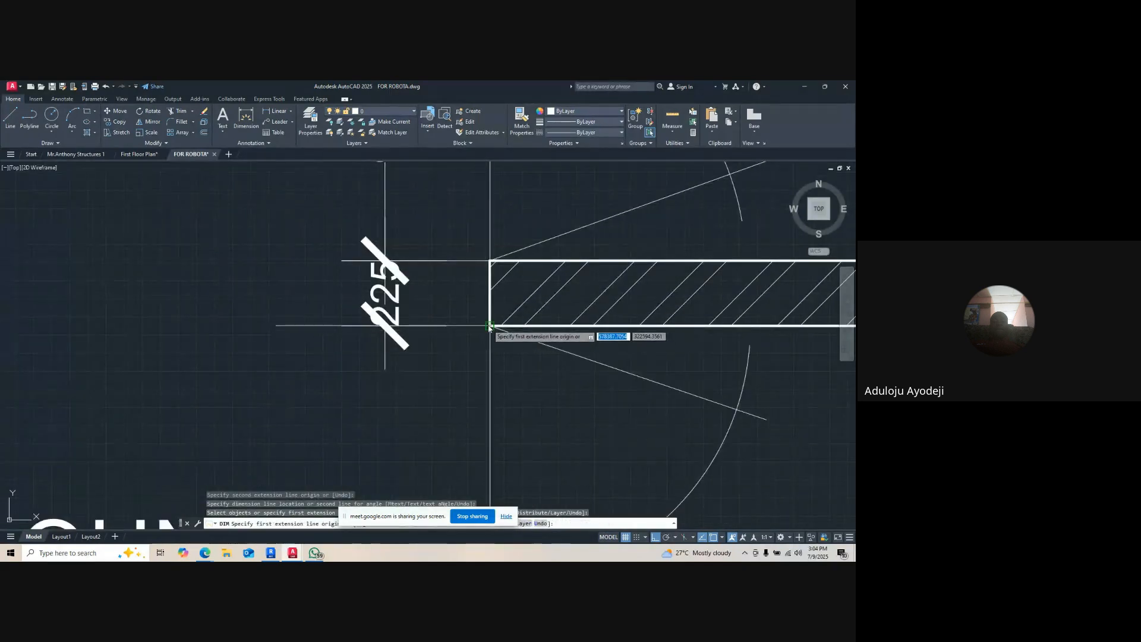
scroll(491, 303, "down", 5)
left_click(491, 366)
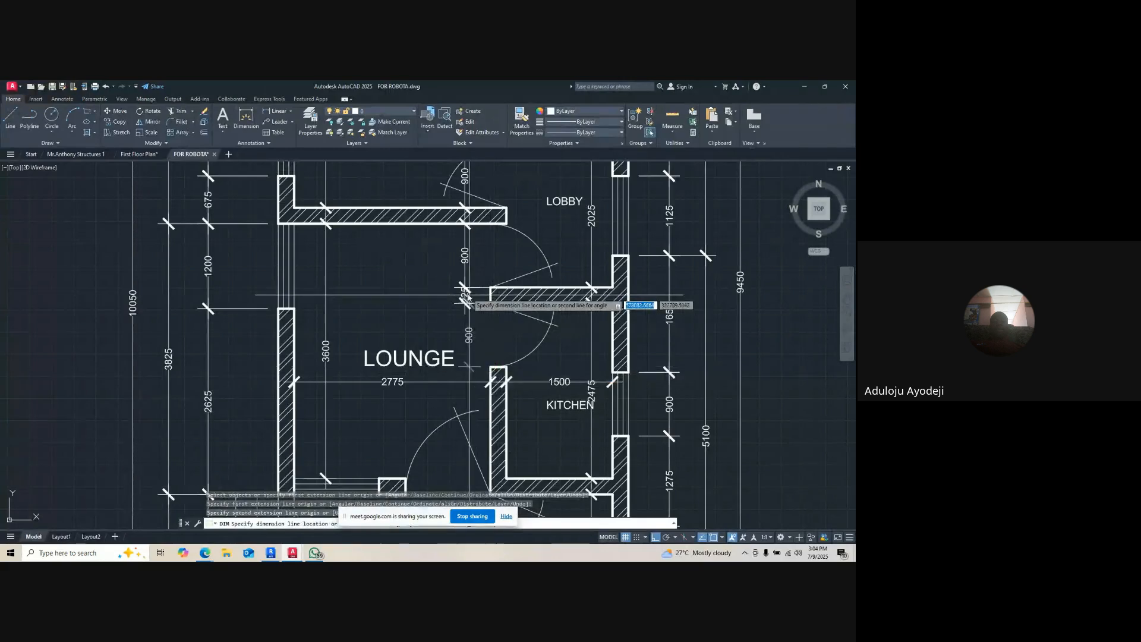
scroll(466, 294, "up", 4)
left_click(462, 316)
- Dimension the lounge–kitchen wall from the kitchen door opening to its corner at the entrance toilet door, continuing the chain
scroll(510, 259, "down", 4)
scroll(509, 351, "up", 3)
left_click(519, 343)
scroll(523, 333, "down", 5)
scroll(653, 436, "up", 6)
left_click(533, 424)
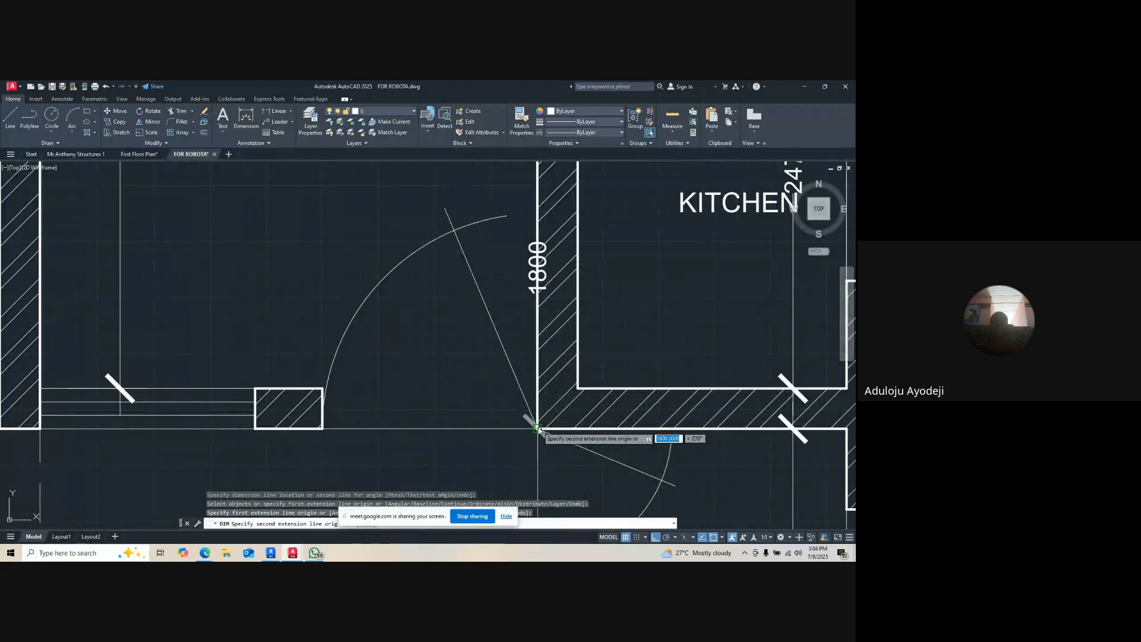
scroll(533, 424, "down", 4)
scroll(511, 306, "up", 6)
left_click(515, 315)
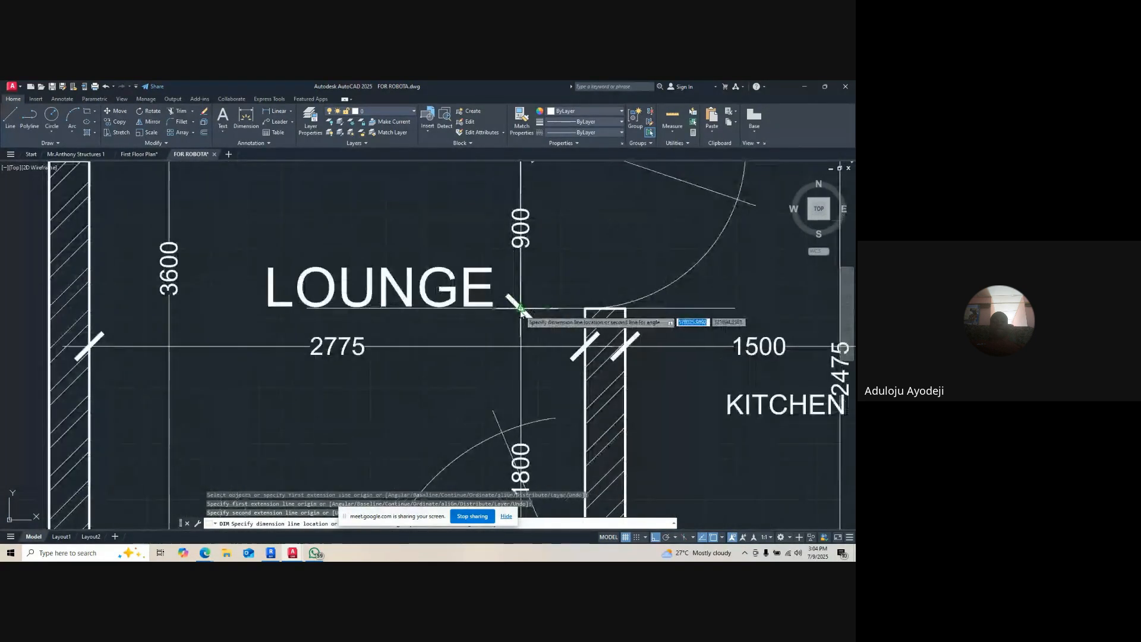
- Dimension the entrance toilet's door opening between its two jambs, placing the dimension in line on the entrance side
scroll(532, 237, "down", 4)
scroll(553, 404, "up", 4)
left_click(549, 350)
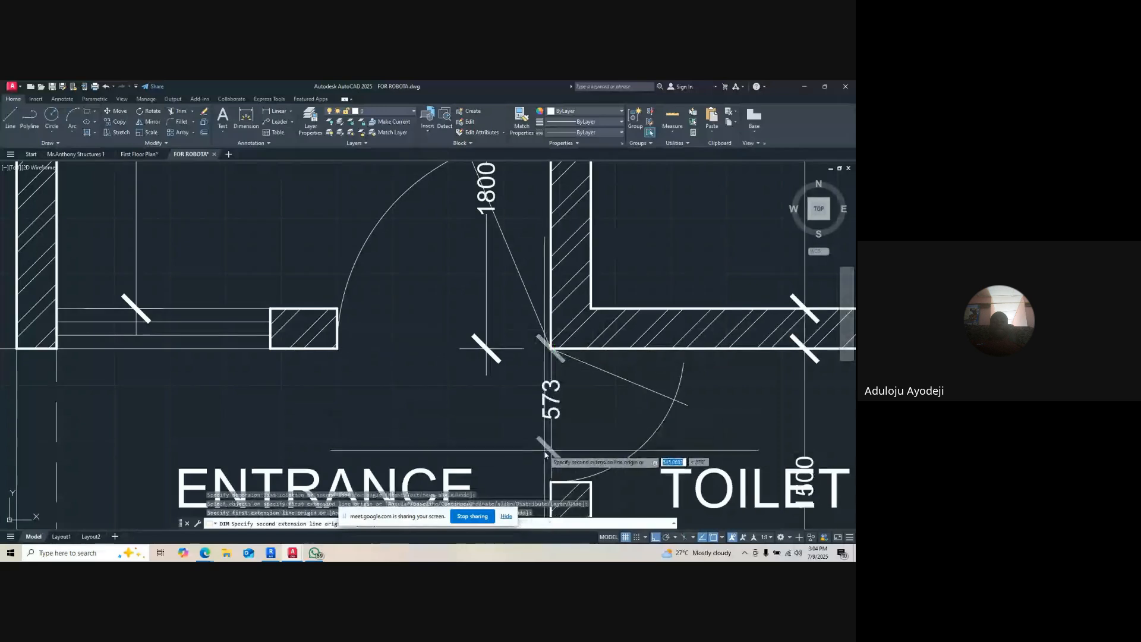
left_click(549, 482)
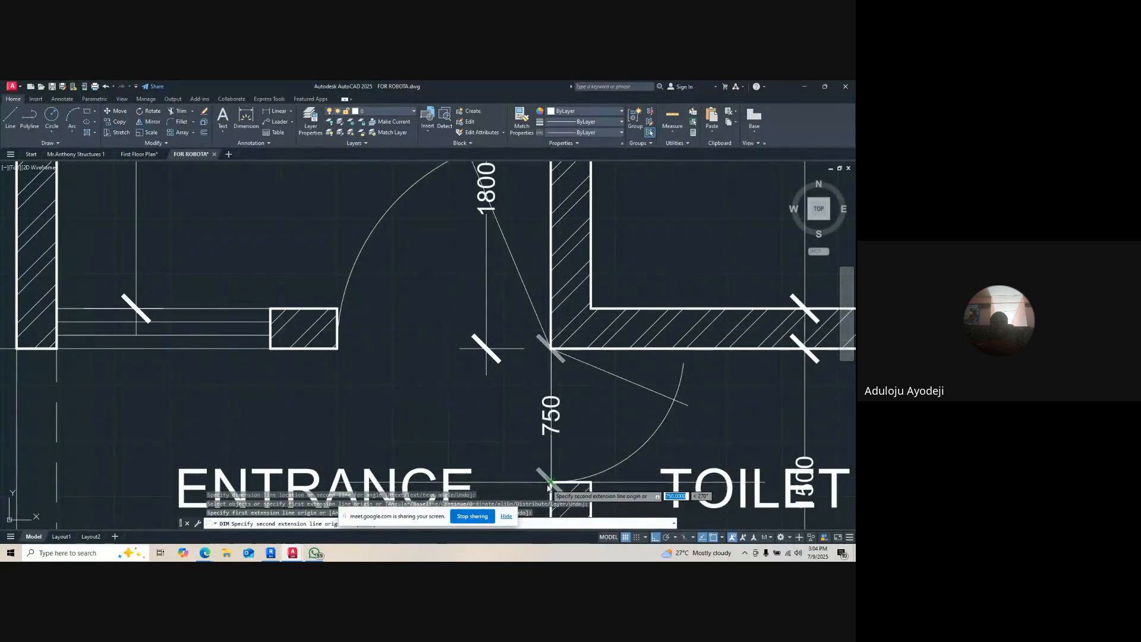
left_click(486, 357)
- Dimension the entrance–toilet wall from the door opening to the outer face of the bottom wall, completing the vertical chain
scroll(529, 285, "down", 2)
scroll(526, 356, "up", 2)
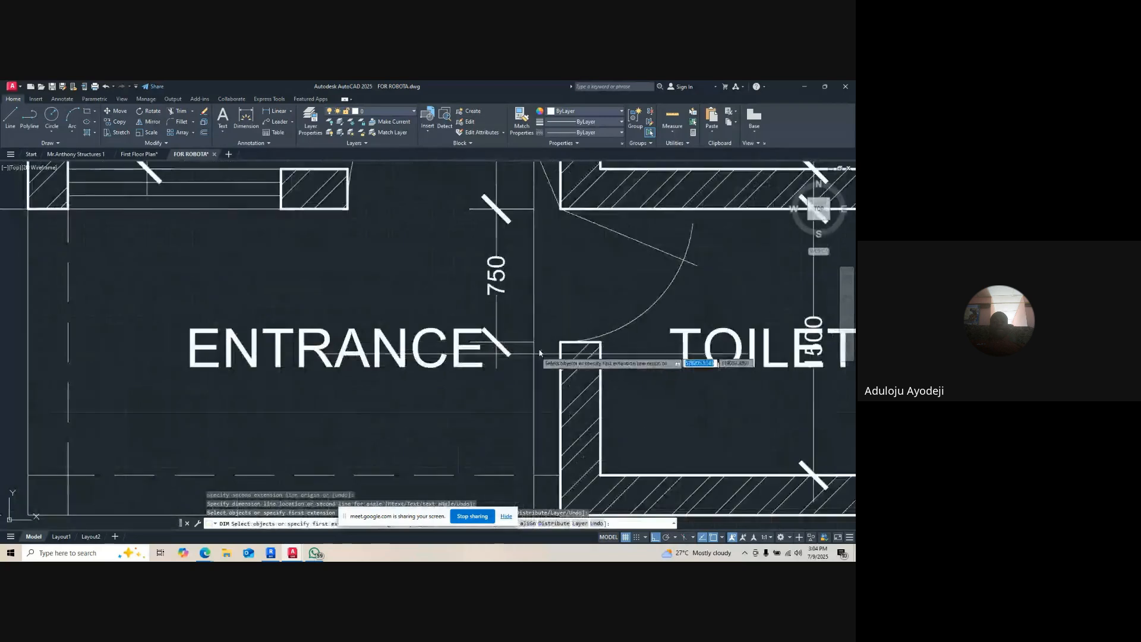
left_click(562, 346)
scroll(562, 346, "down", 2)
left_click(554, 437)
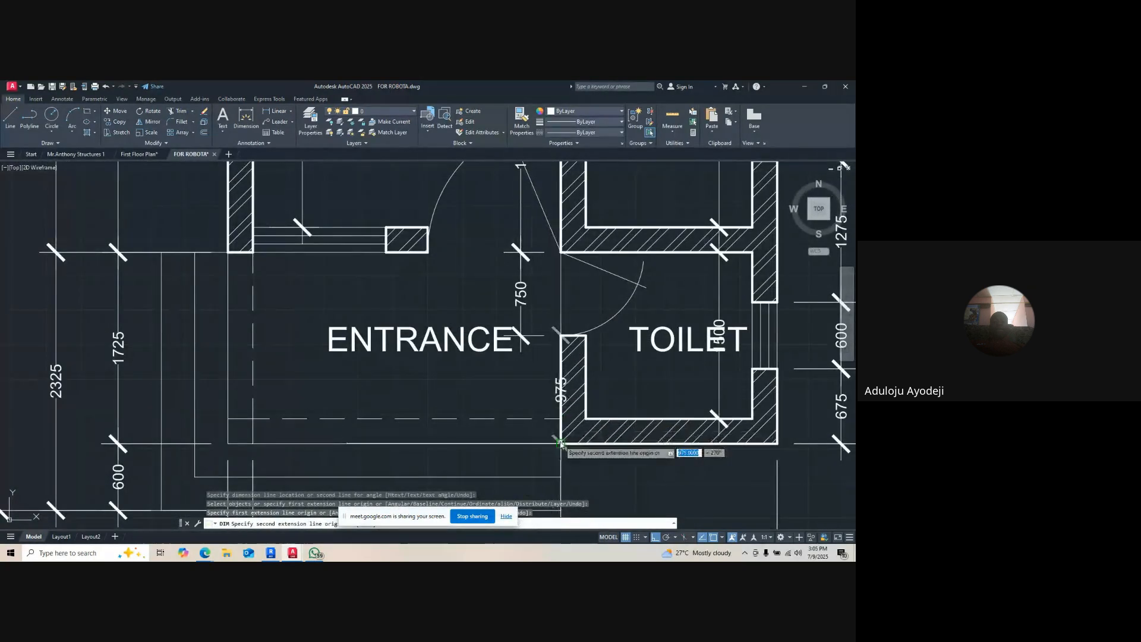
scroll(532, 356, "up", 2)
left_click(514, 326)
scroll(513, 326, "down", 4)
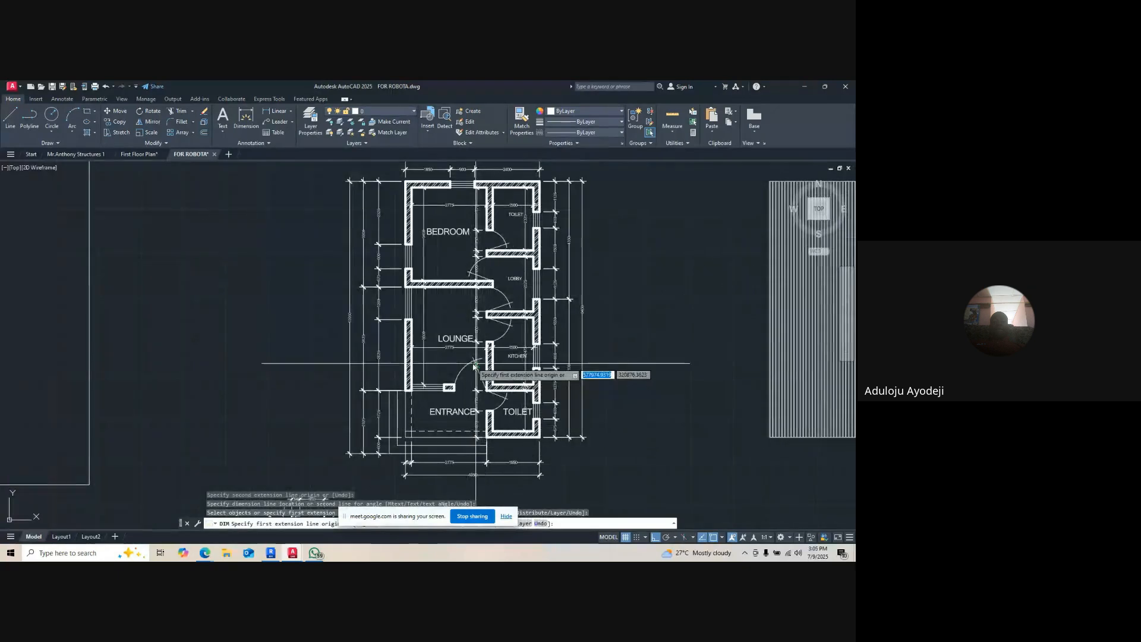
- Finish dimensioning and delete the door leaf and swing arc at the bedroom toilet's door opening
scroll(483, 257, "up", 3)
key("Escape")
scroll(575, 239, "up", 4)
left_click(637, 237)
left_click(591, 328)
scroll(565, 358, "down", 4)
key("Delete")
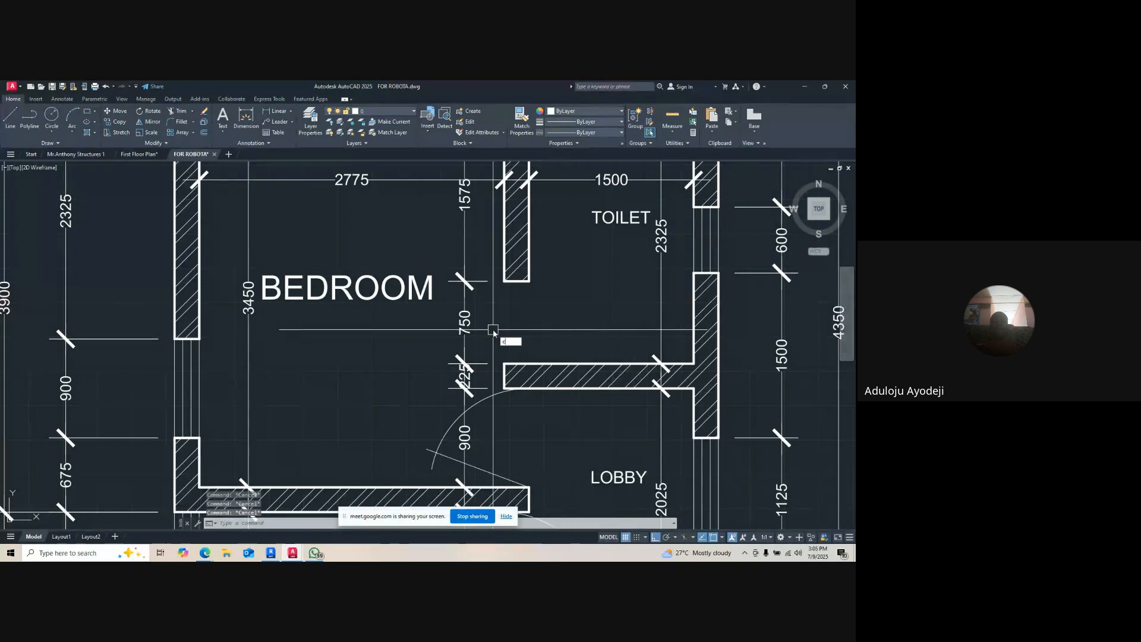
- Draw a circle centred on the toilet–lobby wall's upper end corner, with its radius reaching the opposite jamb of the toilet door
key("Return")
scroll(493, 331, "up", 5)
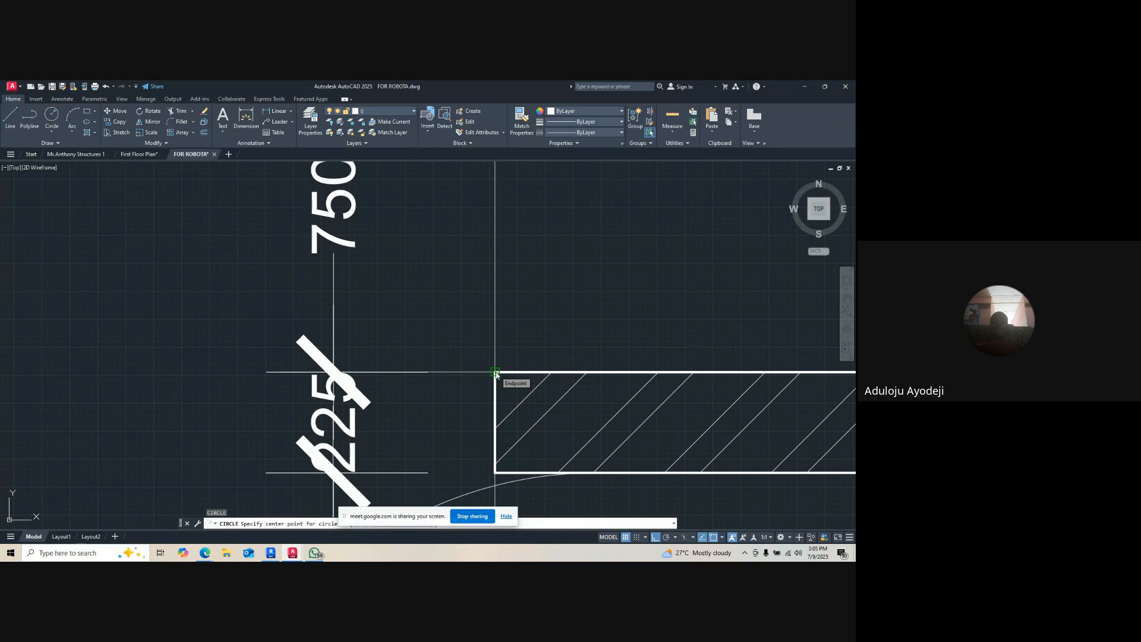
left_click(495, 372)
scroll(493, 380, "up", 3)
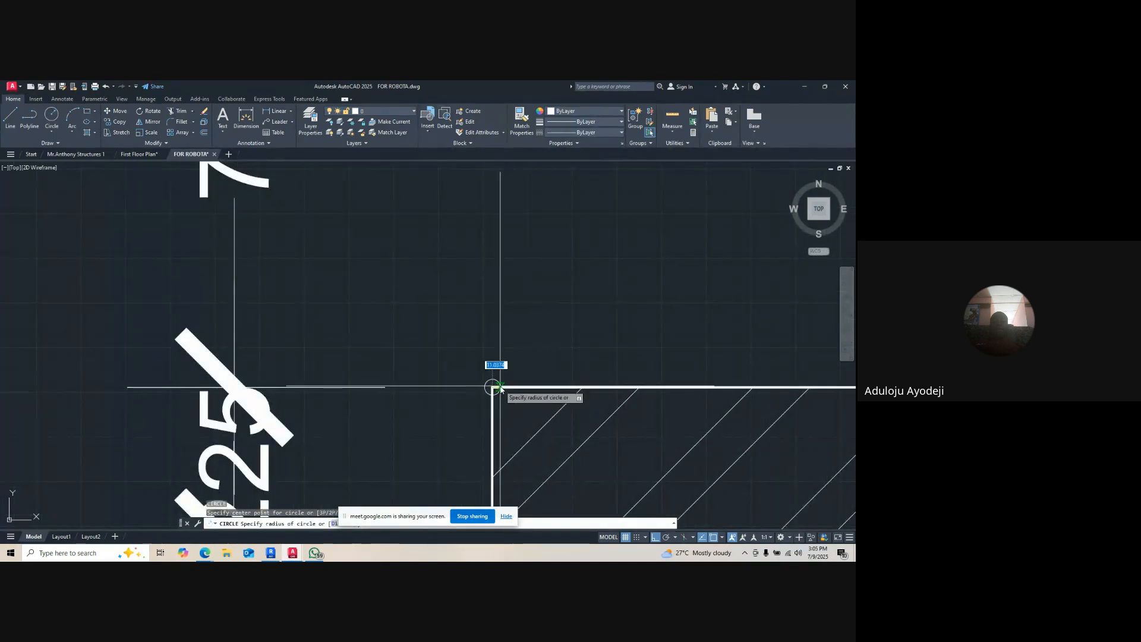
scroll(500, 389, "up", 3)
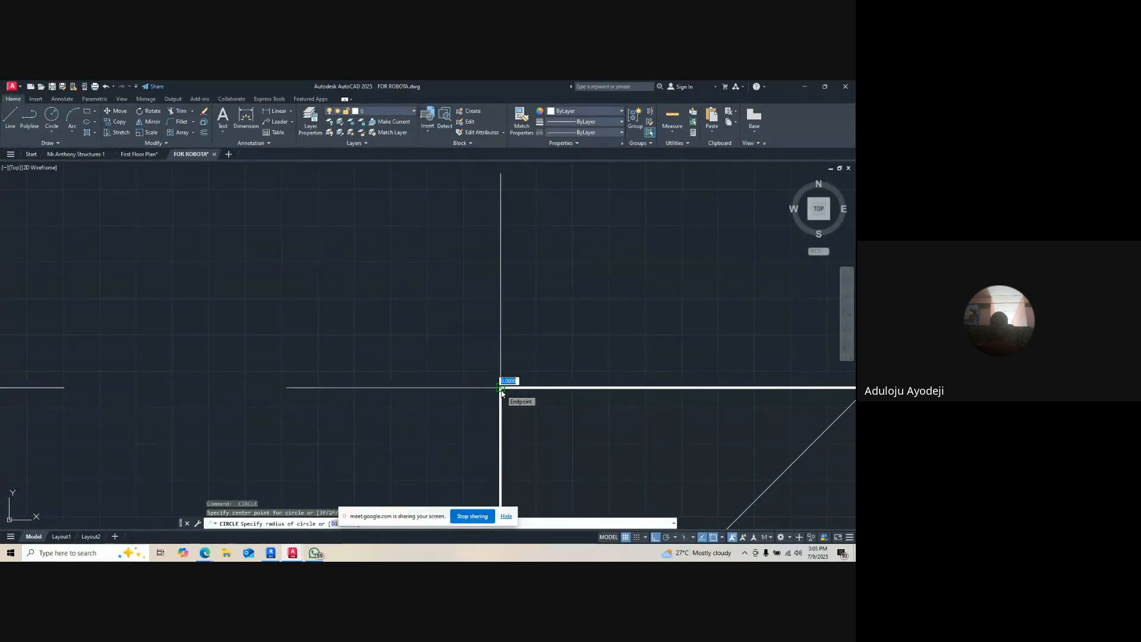
scroll(501, 390, "down", 3)
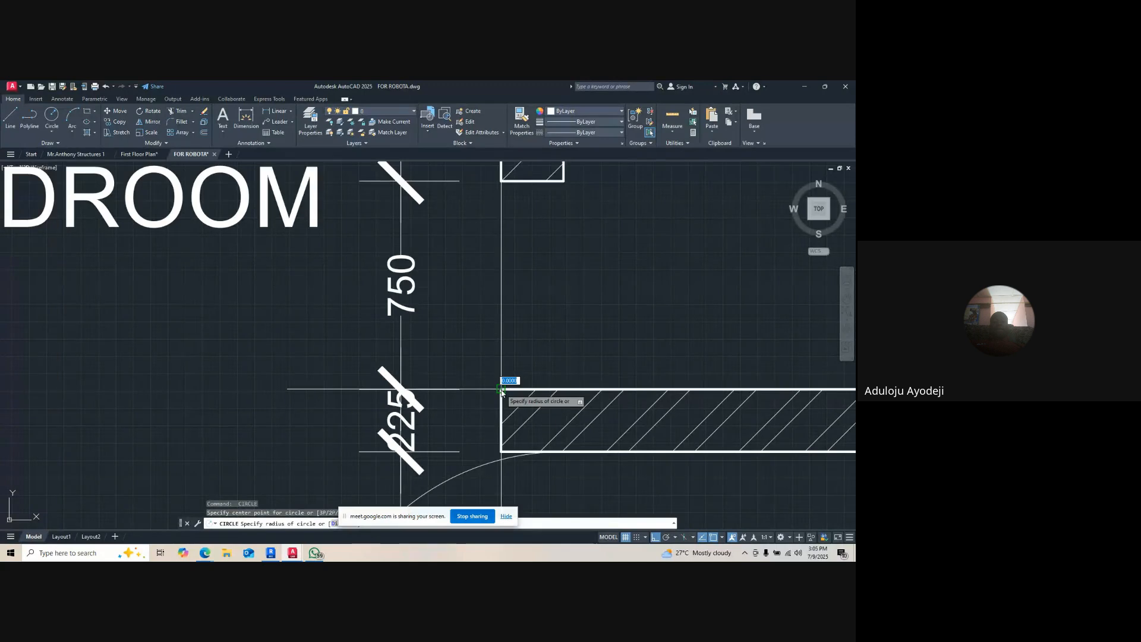
left_click(503, 183)
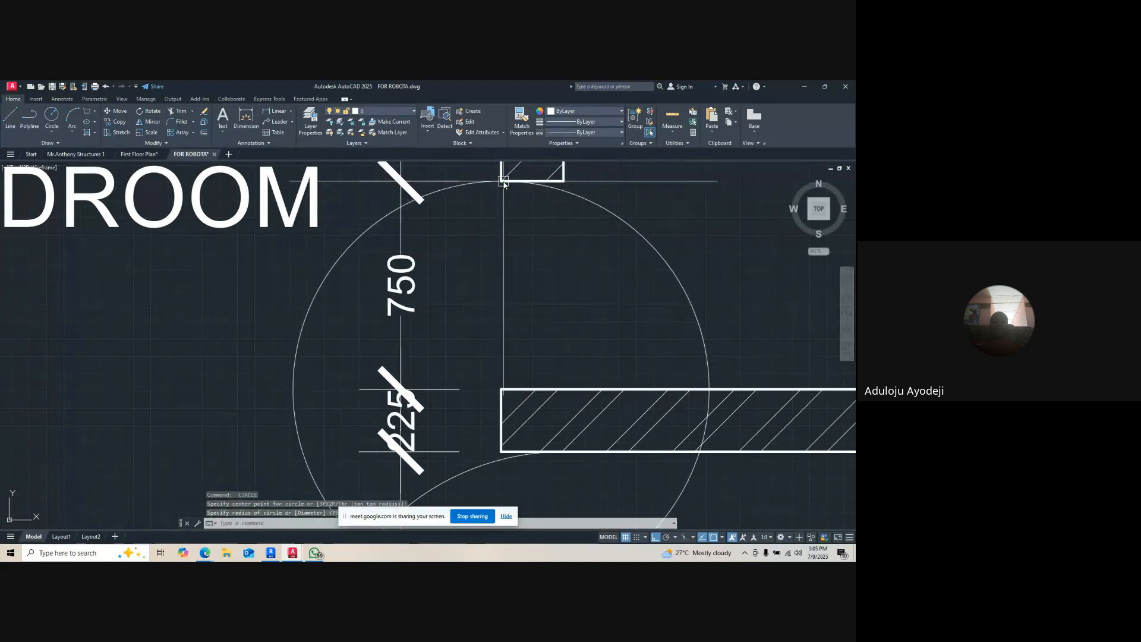
left_click(629, 229)
key("Escape")
key("Escape")
key("Escape")
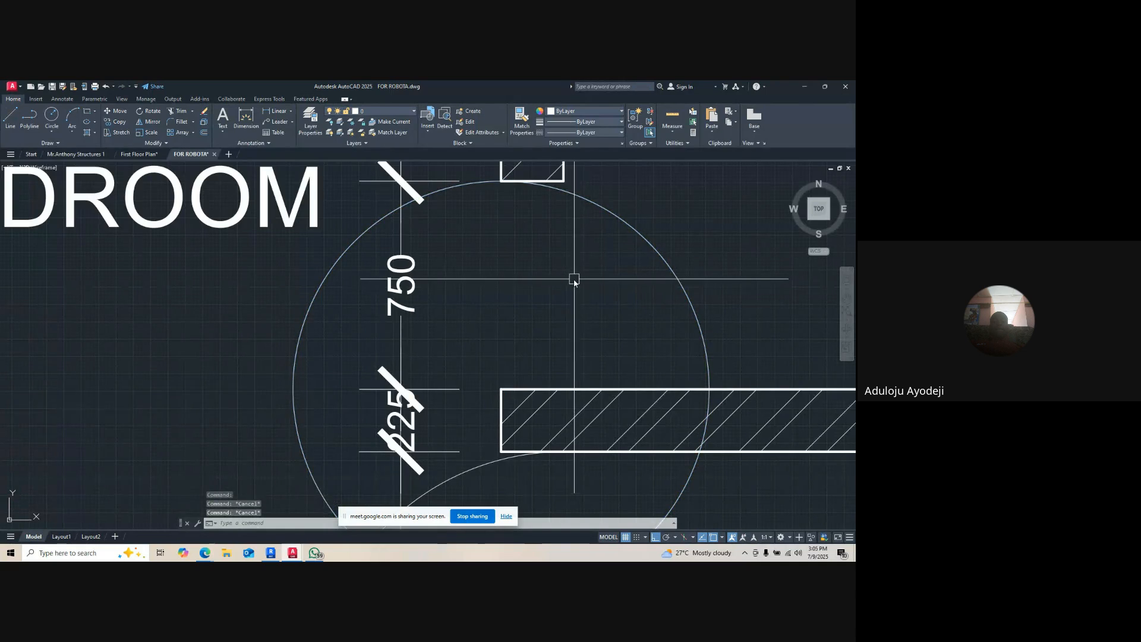
- Trim the circle to a quarter arc inside the bedroom toilet and erase the leftover arc below the toilet–lobby wall
key("Return")
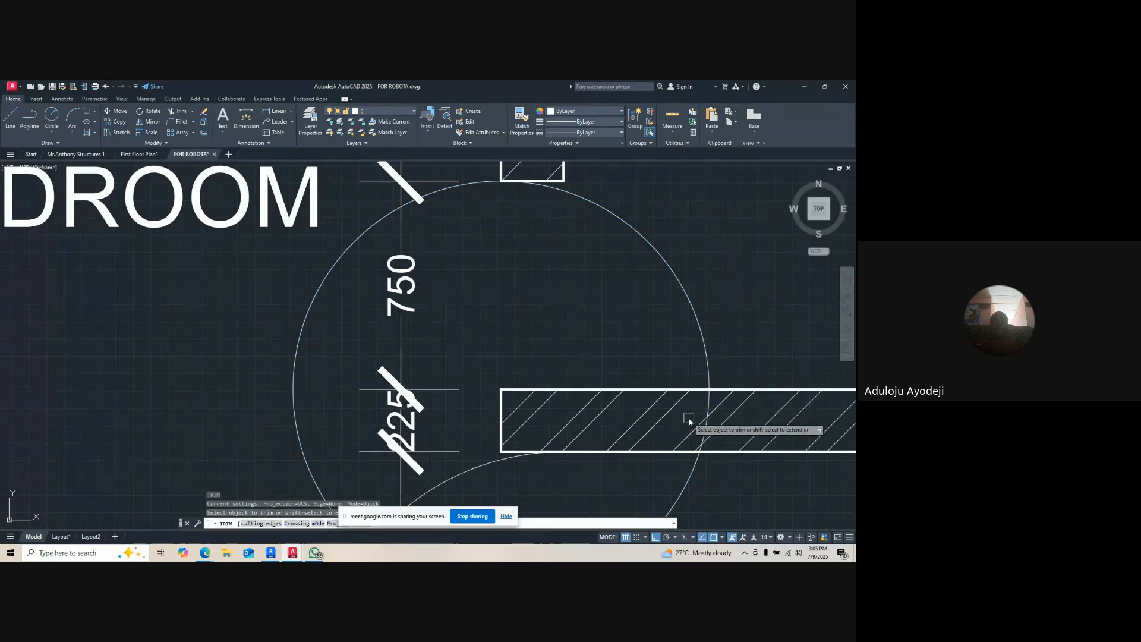
left_click(491, 179)
scroll(491, 195, "down", 2)
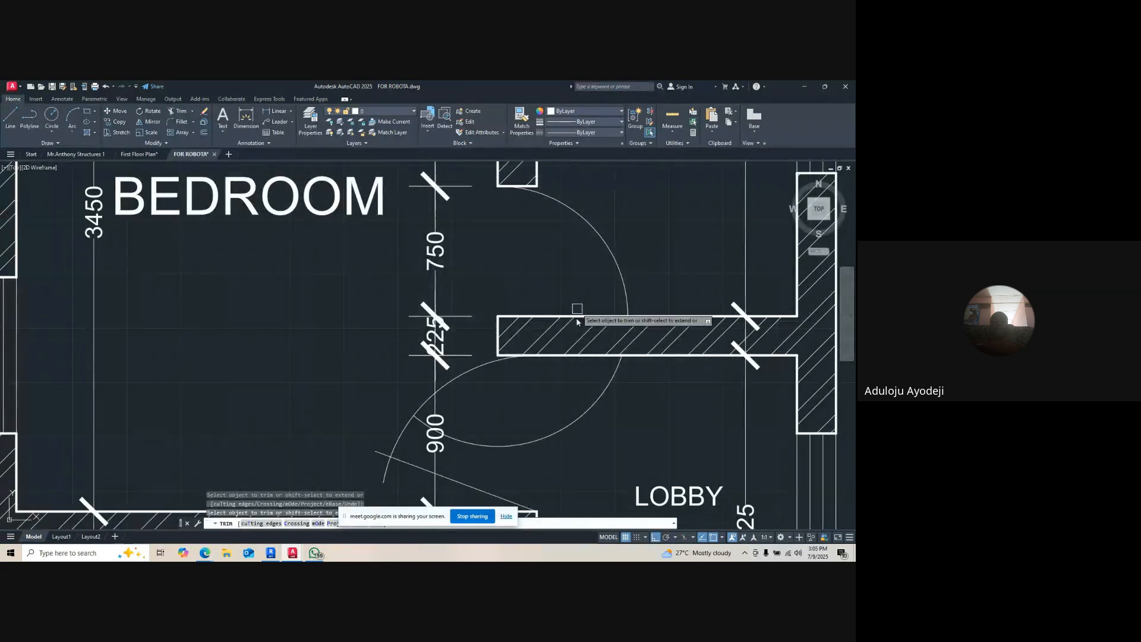
key("Escape")
key("Escape")
left_click(604, 394)
type("e")
key("Return")
left_click(622, 268)
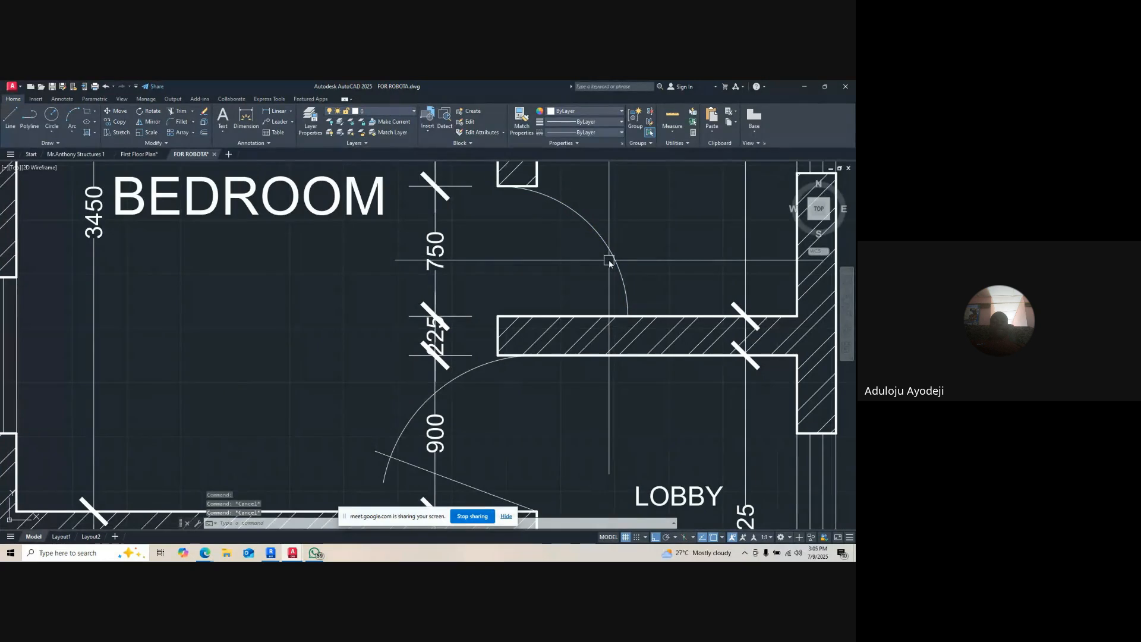
- Draw the toilet door leaf with ortho off, as a line from the wall's end corner across the swing arc at about 23°
type("l")
key("Return")
left_click(498, 315)
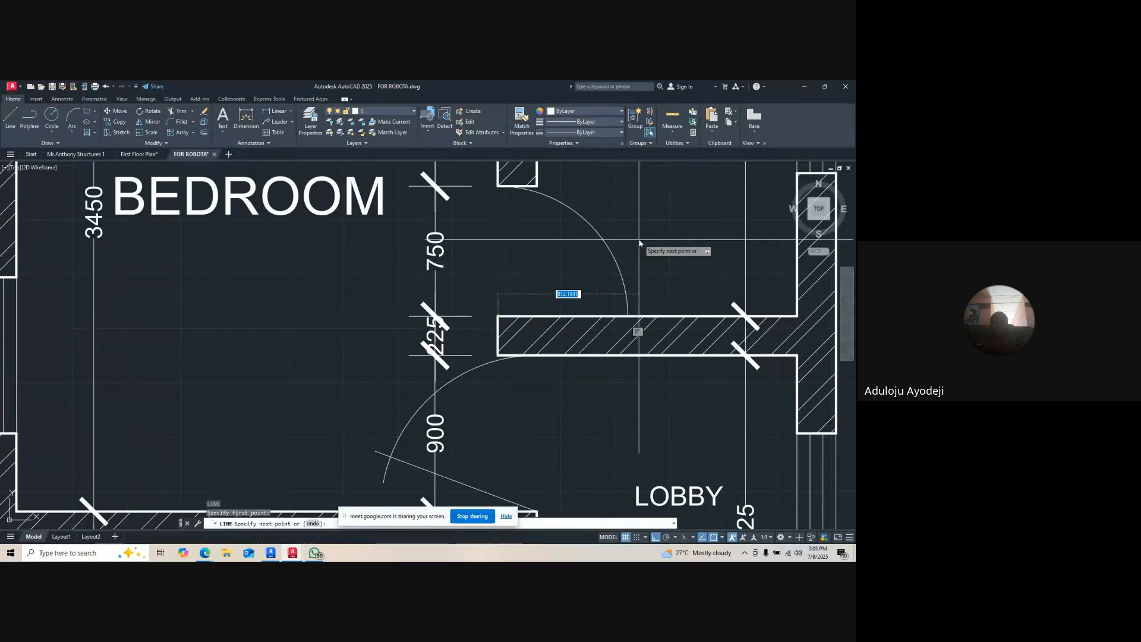
key("F8")
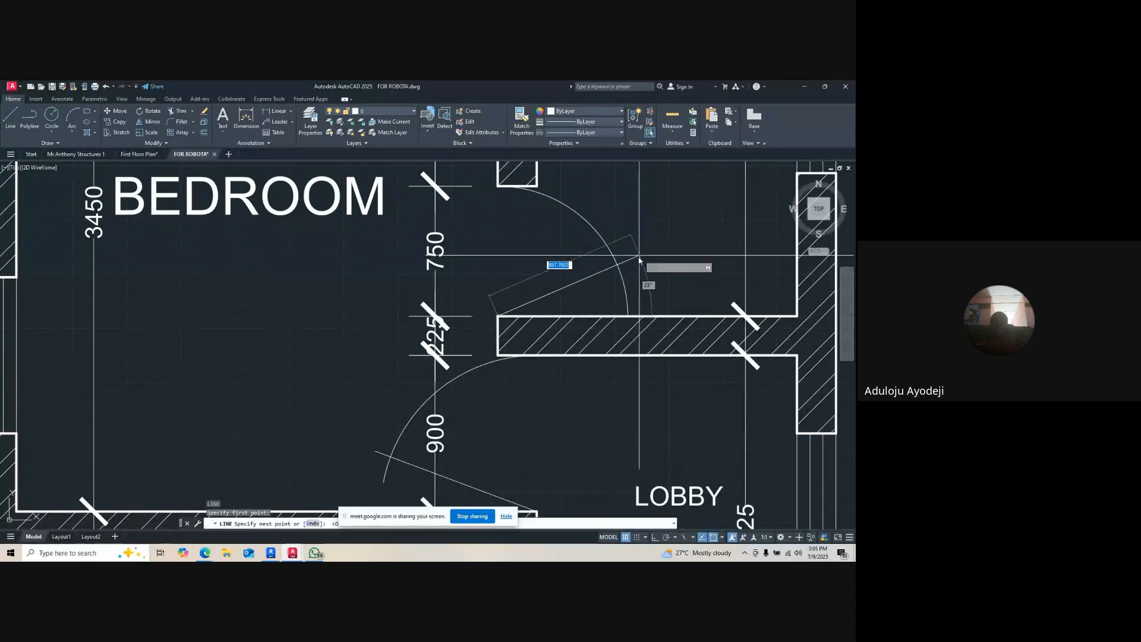
key("Escape")
key("Escape")
- Shorten the toilet door's swing arc so that its lower end stops just past the door leaf
left_click(626, 297)
left_click(628, 315)
key("Escape")
scroll(583, 324, "down", 5)
scroll(583, 324, "up", 4)
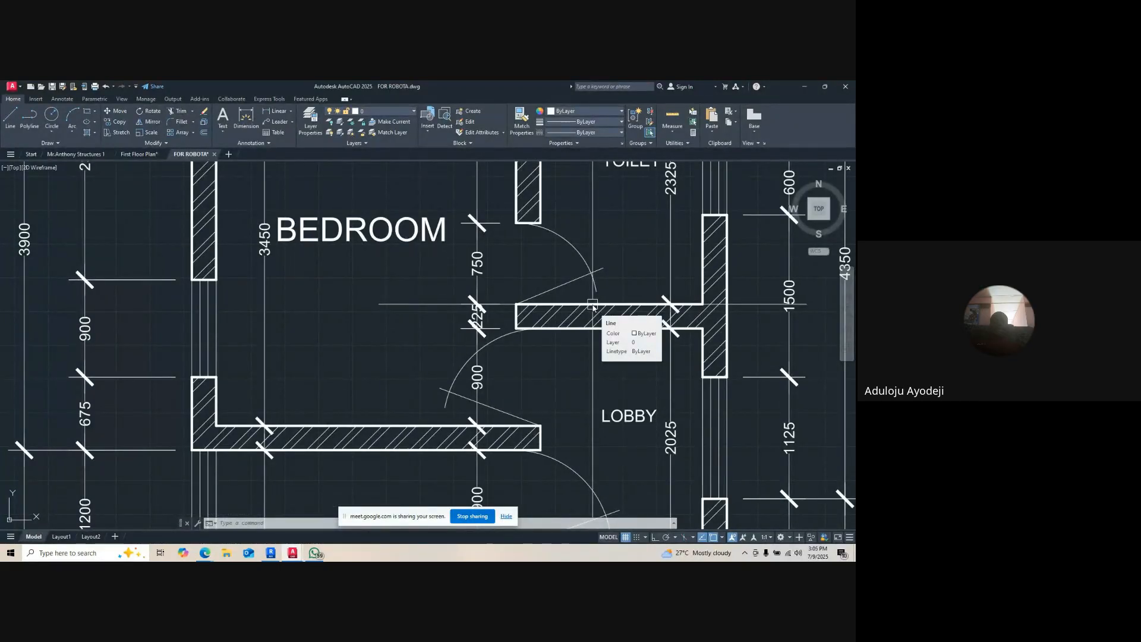
- Start plotting a single sheet with the DWG To PDF.pc3 plotter and center the plot on the page
scroll(440, 297, "down", 6)
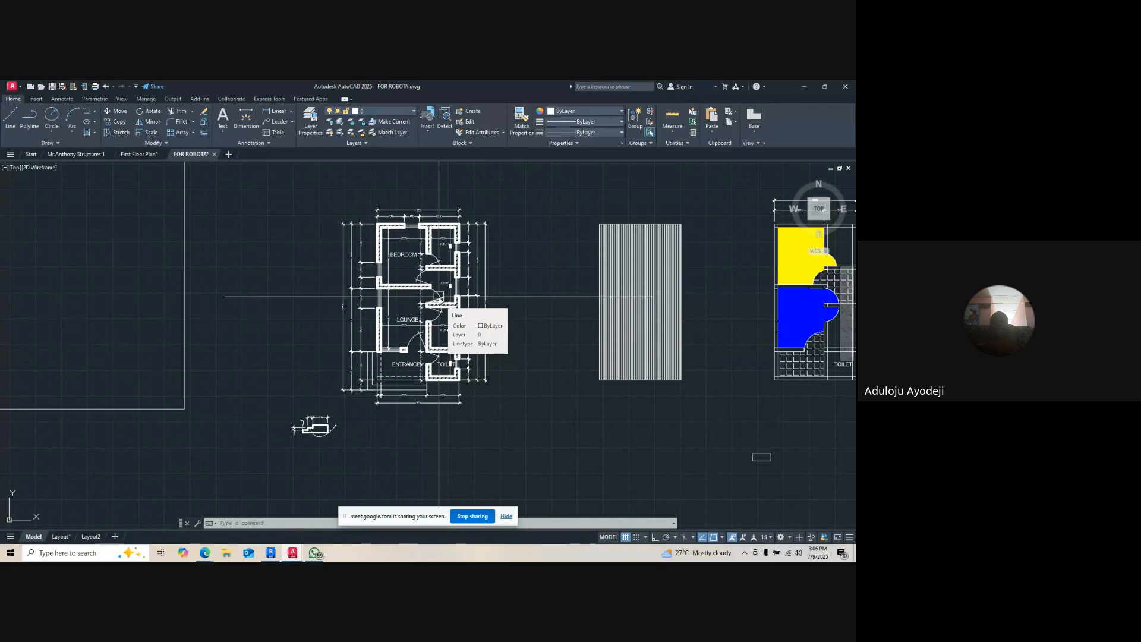
scroll(411, 272, "up", 2)
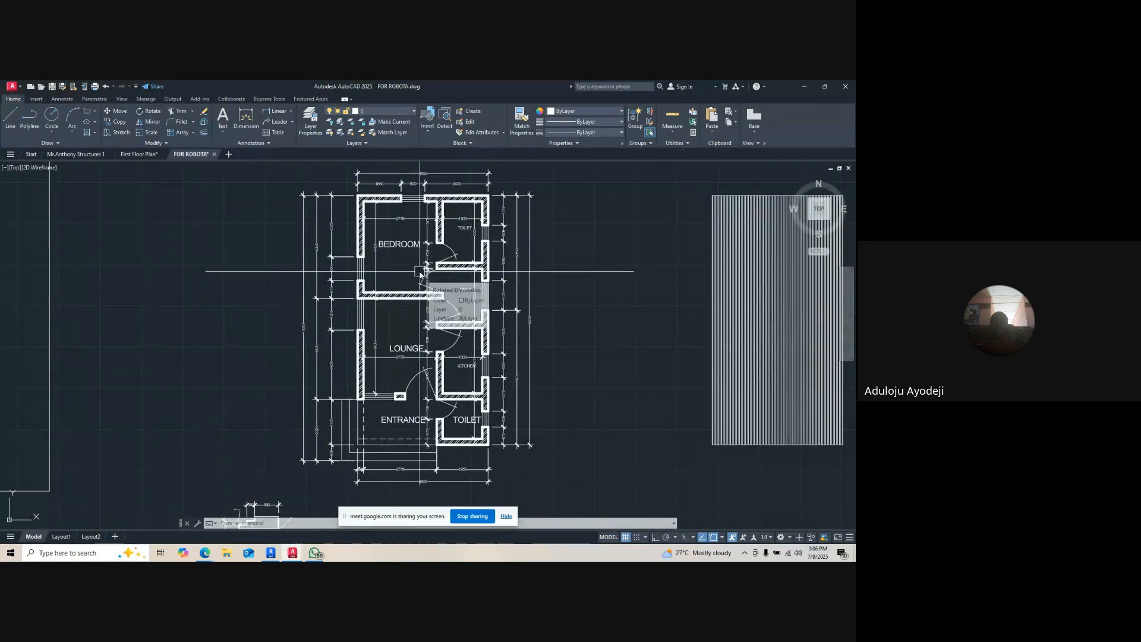
key("ctrl+p")
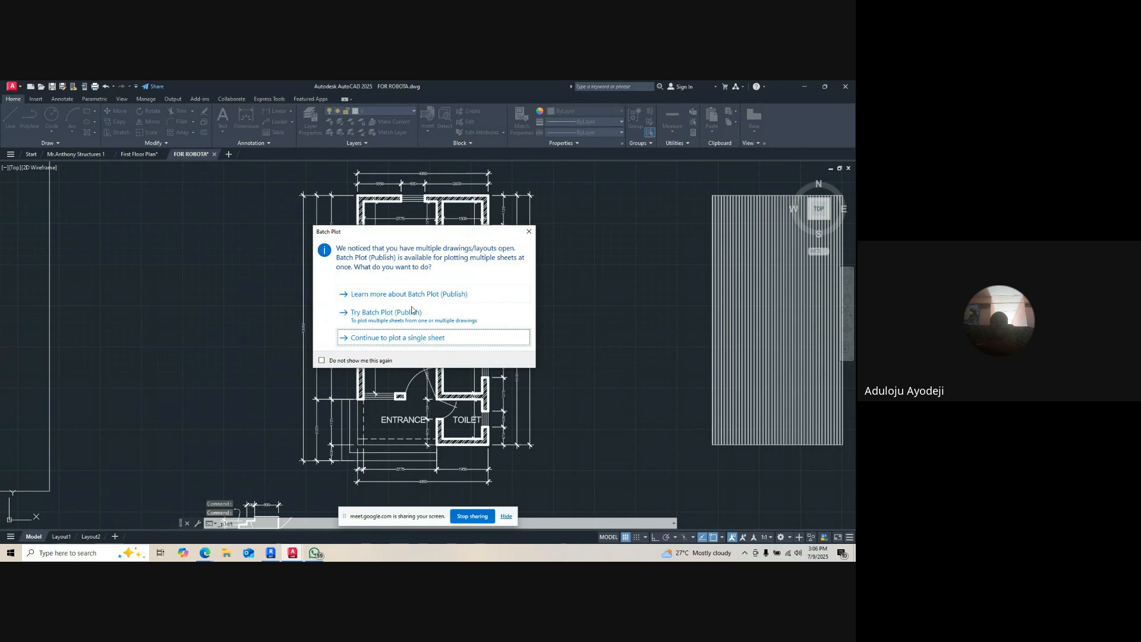
left_click(402, 339)
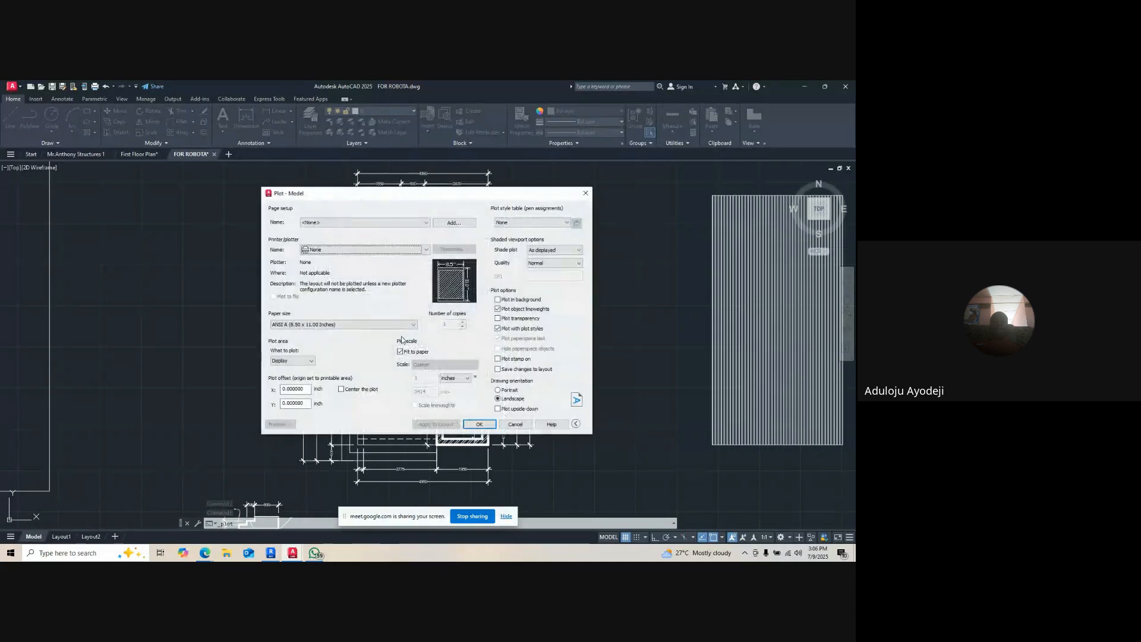
left_click(335, 223)
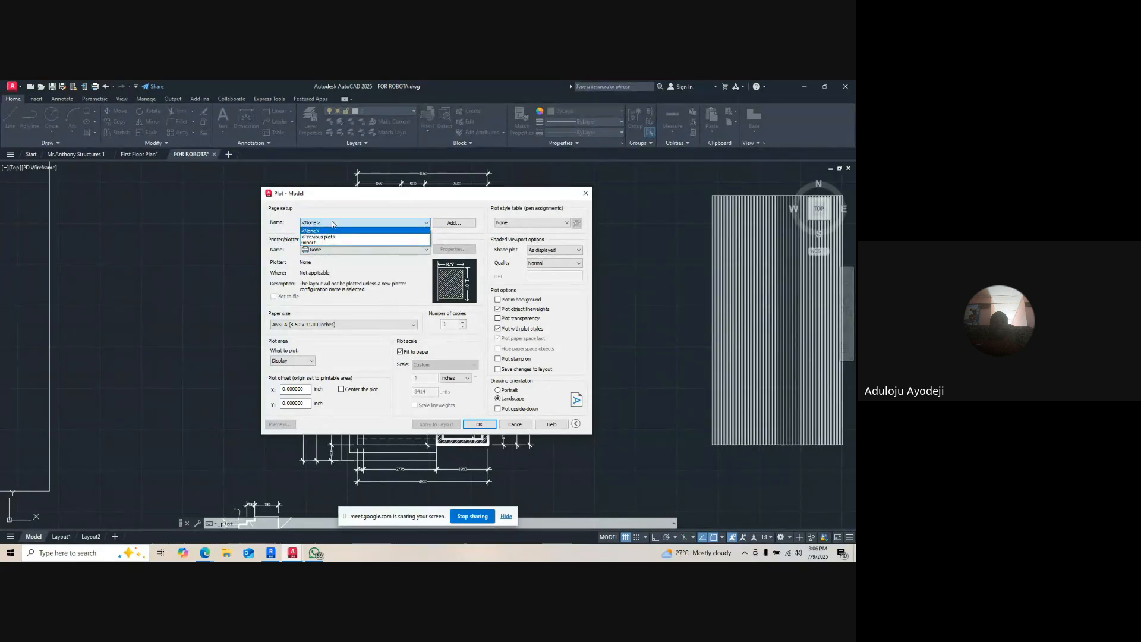
left_click(332, 224)
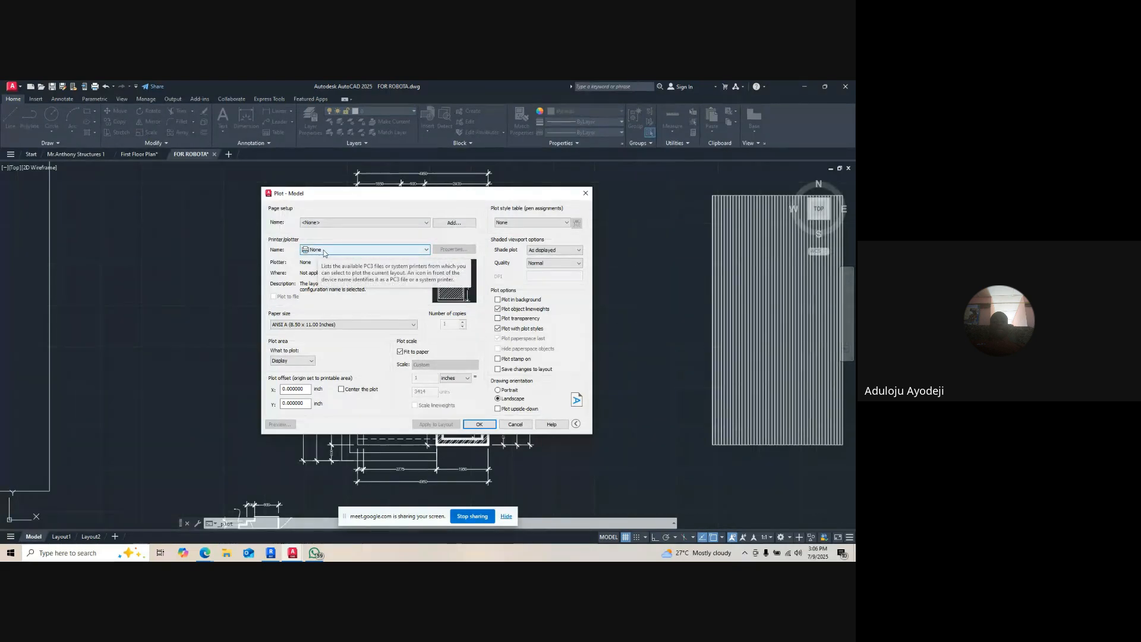
left_click(324, 252)
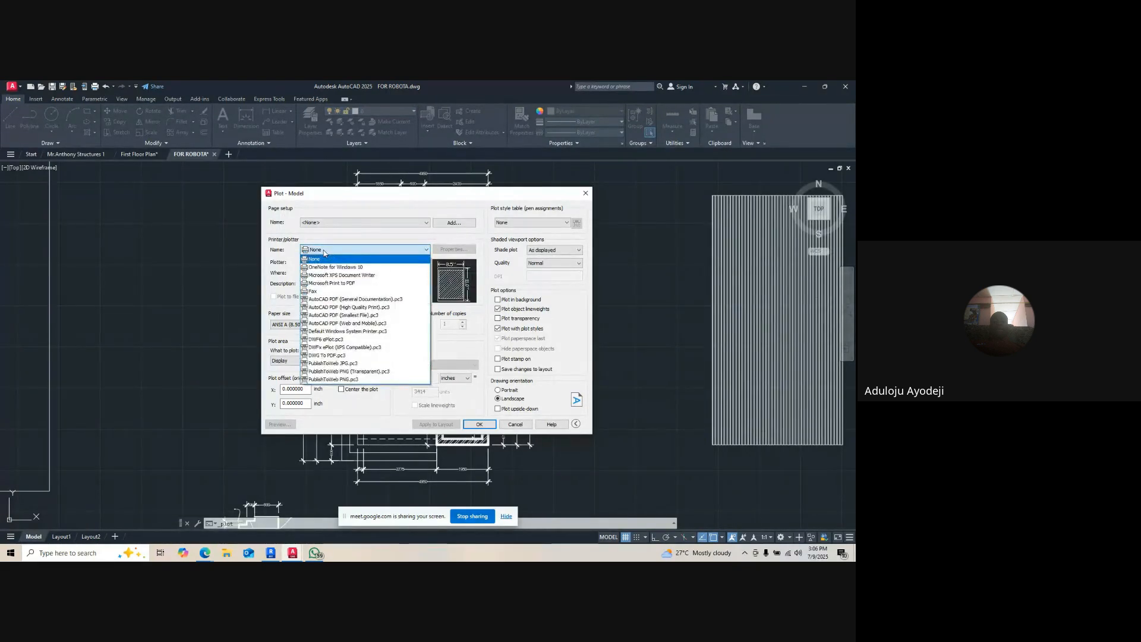
left_click(321, 355)
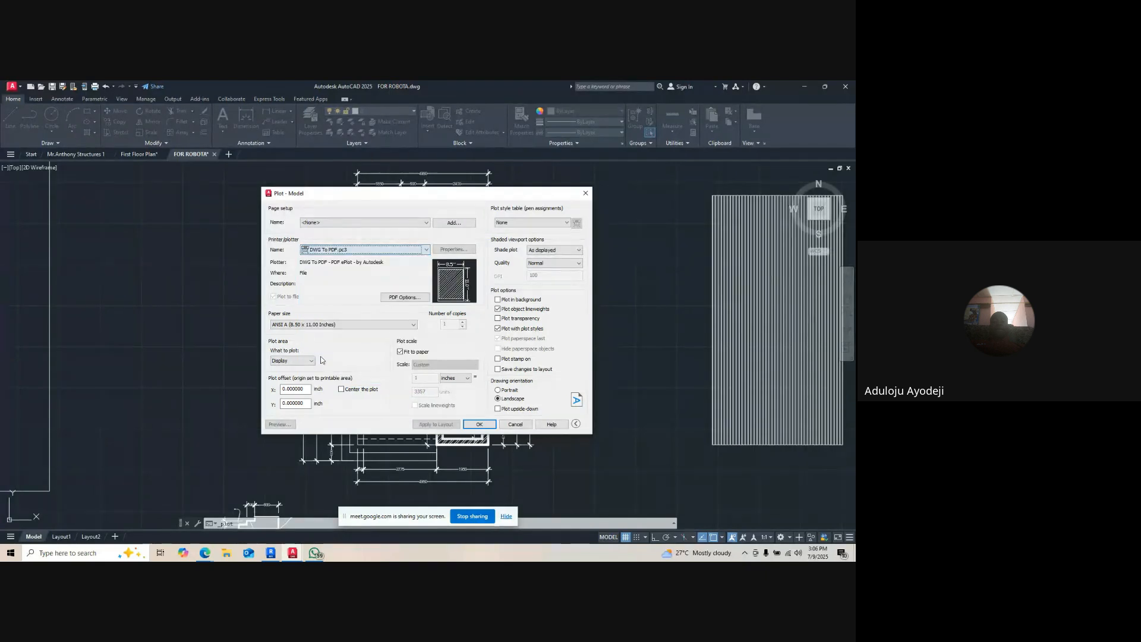
left_click(343, 389)
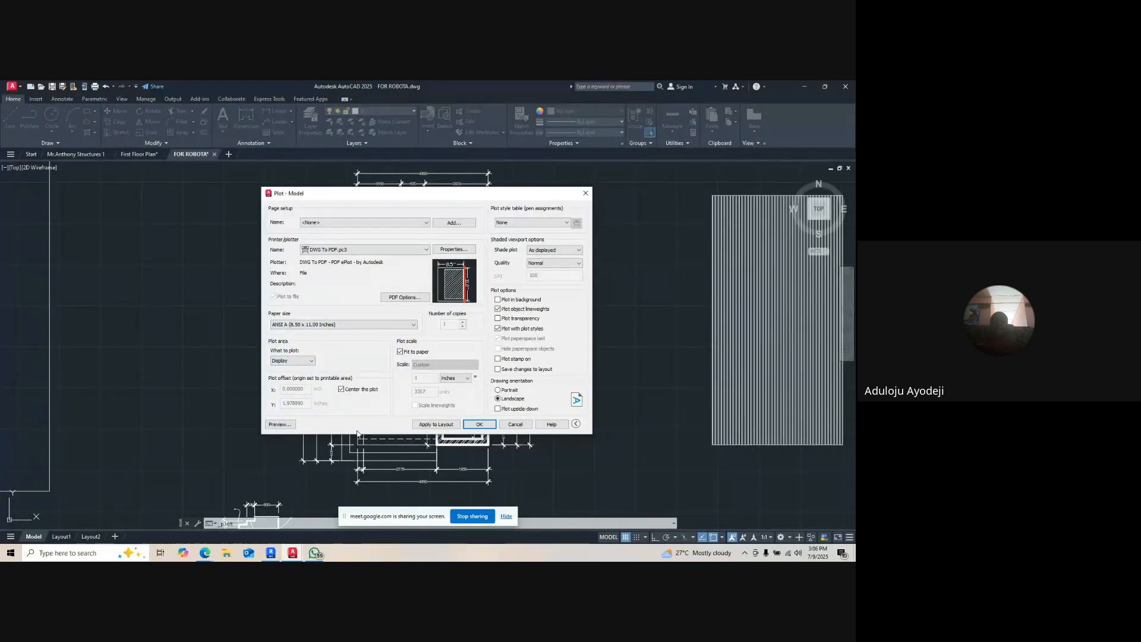
- Set the plot area to a window around the dimensioned floor plan and the drawing orientation to portrait
left_click(292, 362)
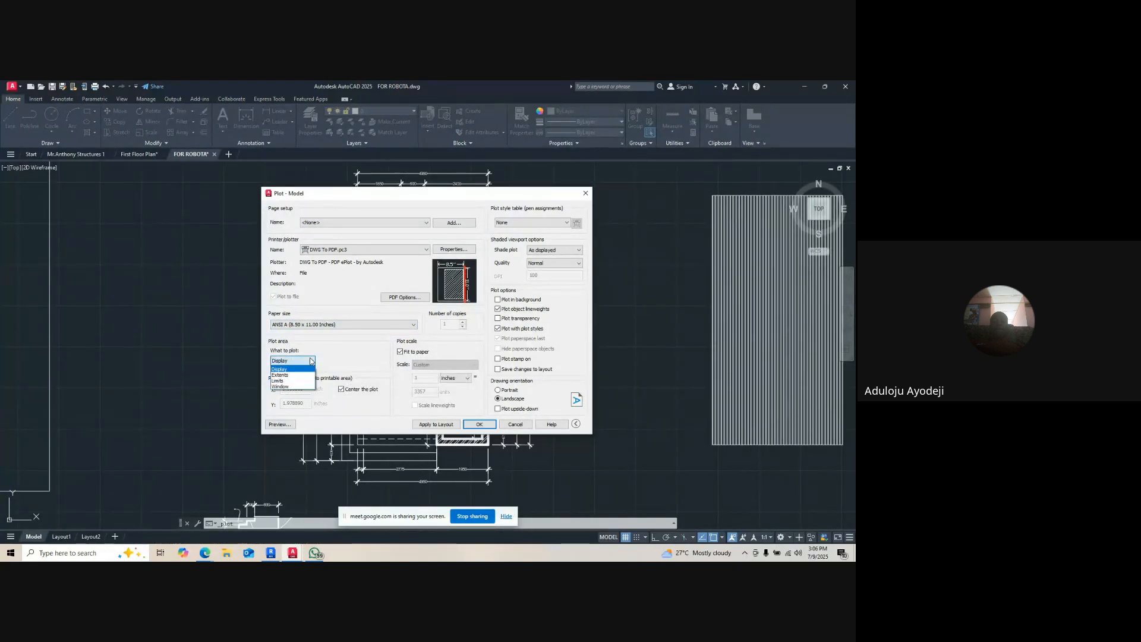
left_click(279, 387)
scroll(324, 238, "down", 3)
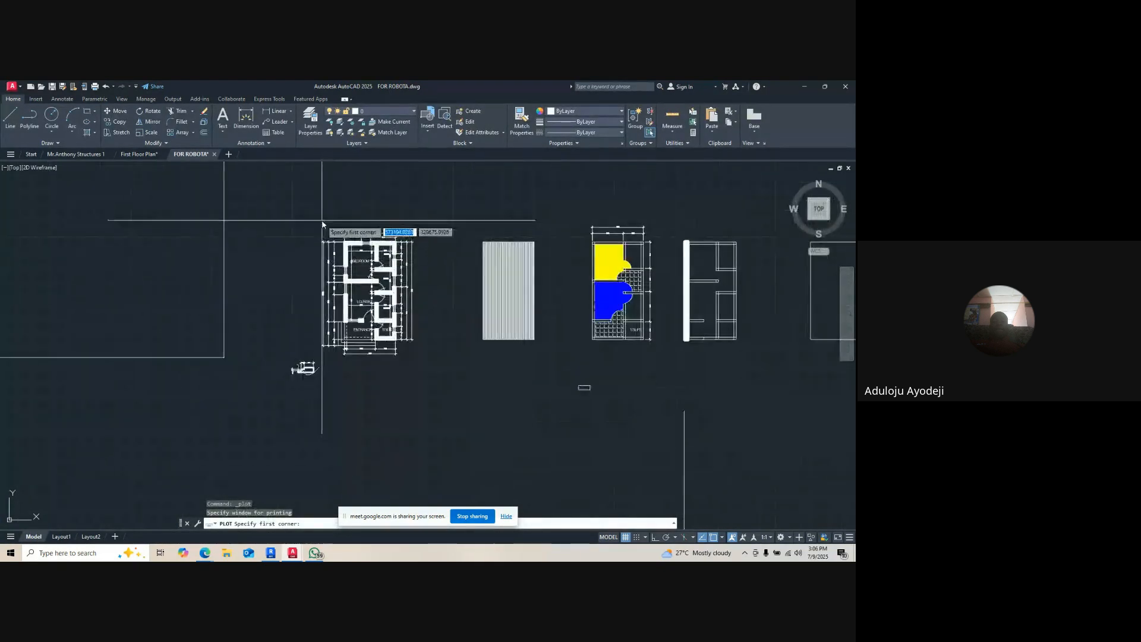
scroll(321, 239, "up", 4)
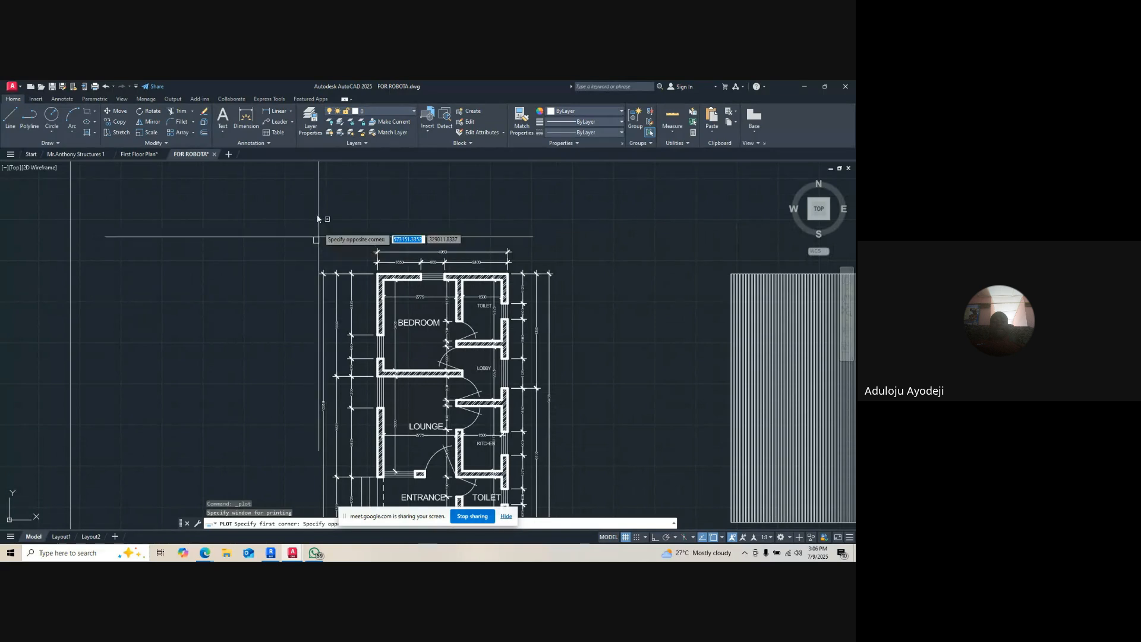
left_click(321, 236)
scroll(320, 238, "down", 2)
left_click(471, 442)
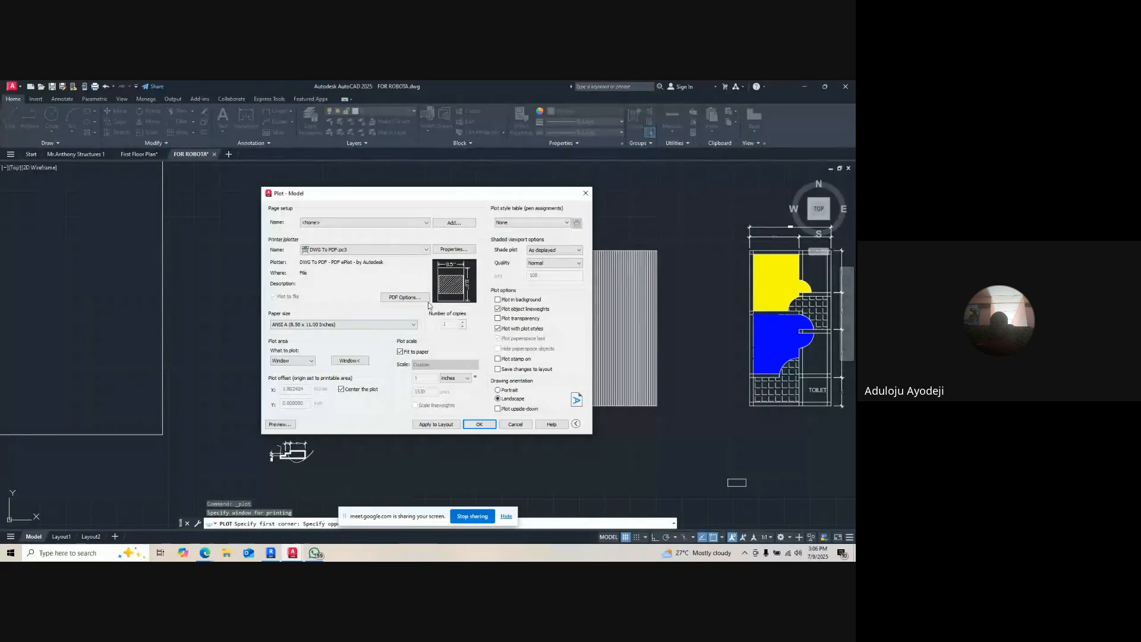
left_click(498, 391)
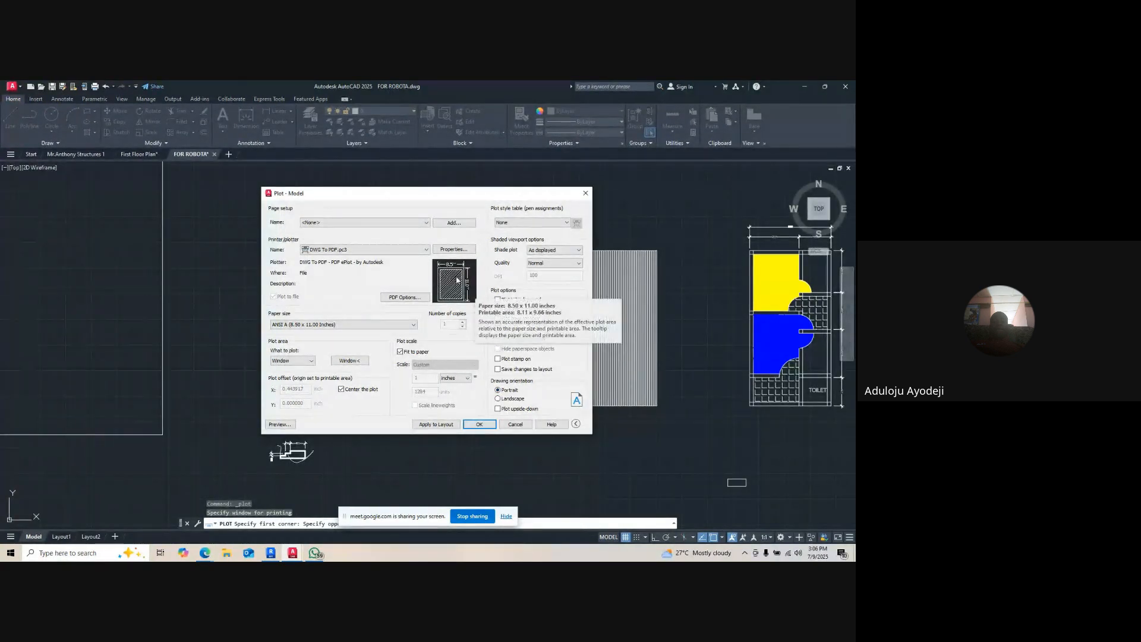
- Plot the floor plan to a PDF on the Desktop named FOR ROBOTA FLOOR PLAN
left_click(480, 425)
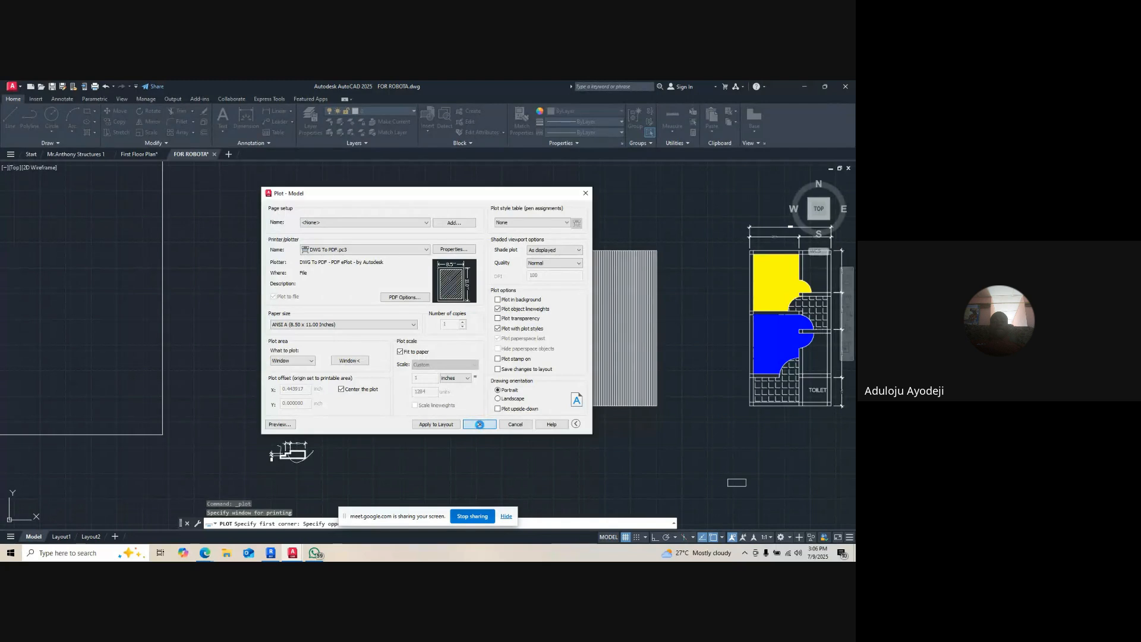
left_click(310, 294)
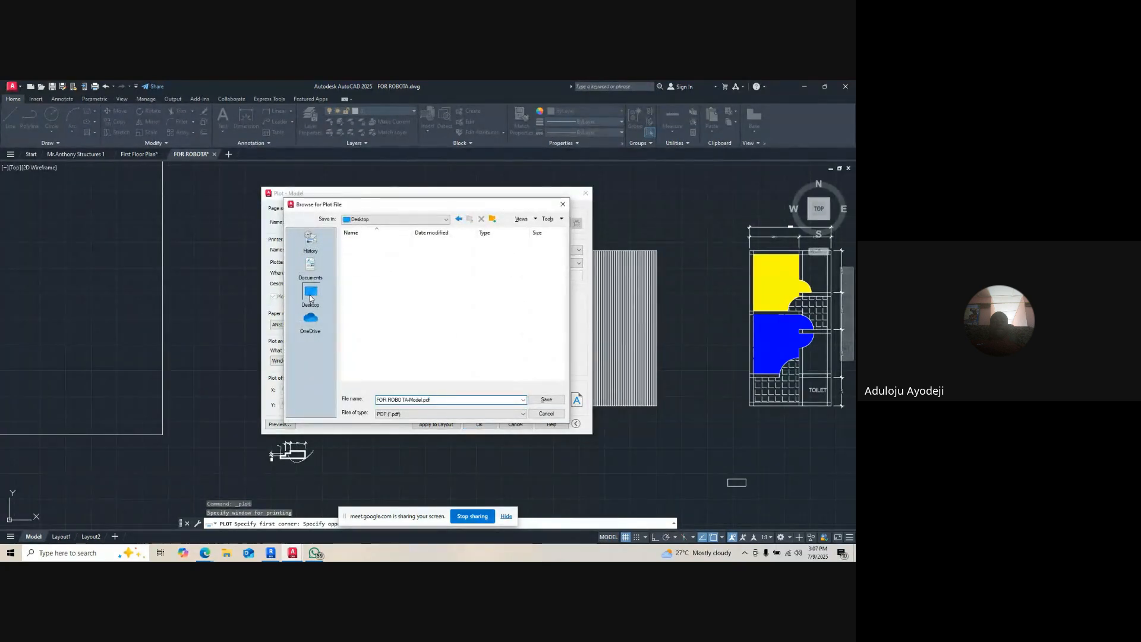
double_click(450, 398)
key("BackSpace")
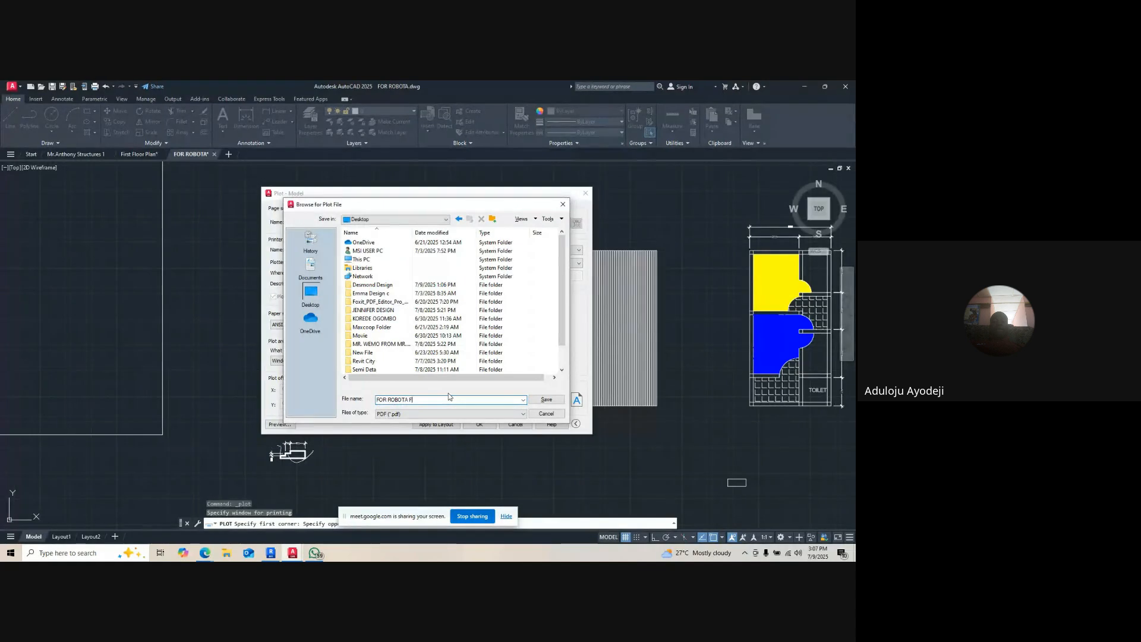
type("FLOOR PLAN")
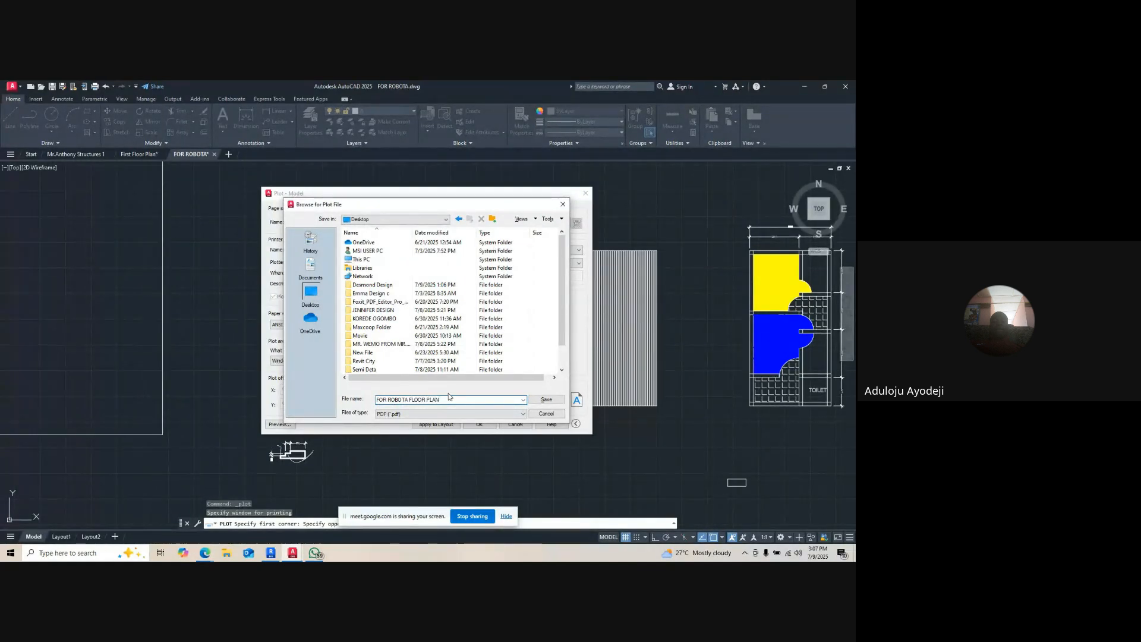
left_click(541, 399)
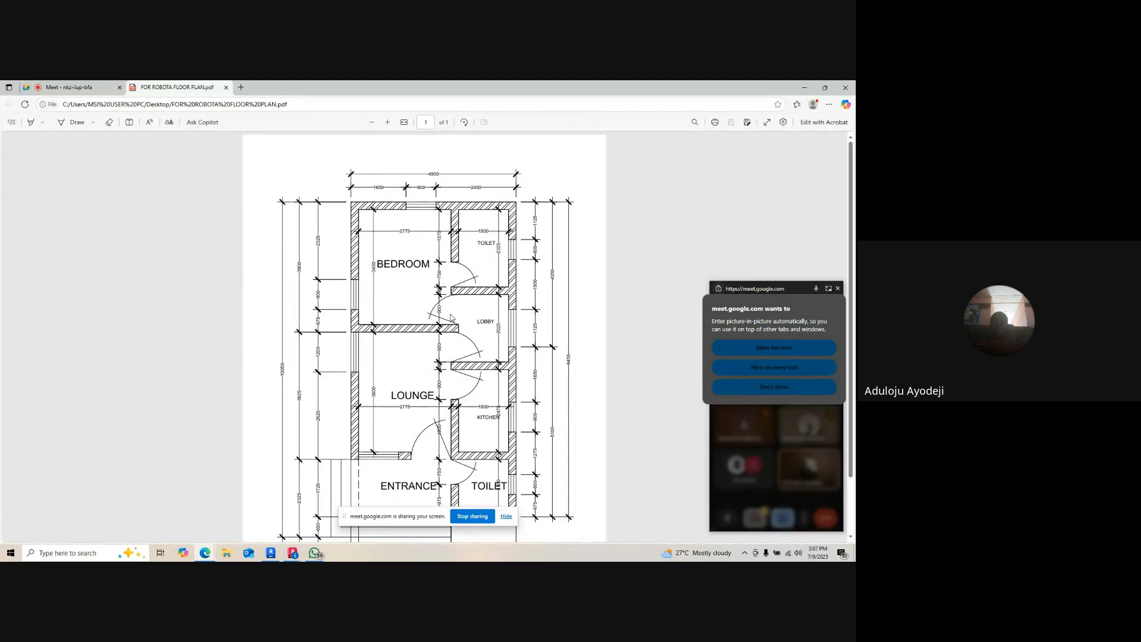
- Review the whole plotted floor plan PDF, from the upper dimensions down to the entrance, and close the file
scroll(425, 264, "down", 2)
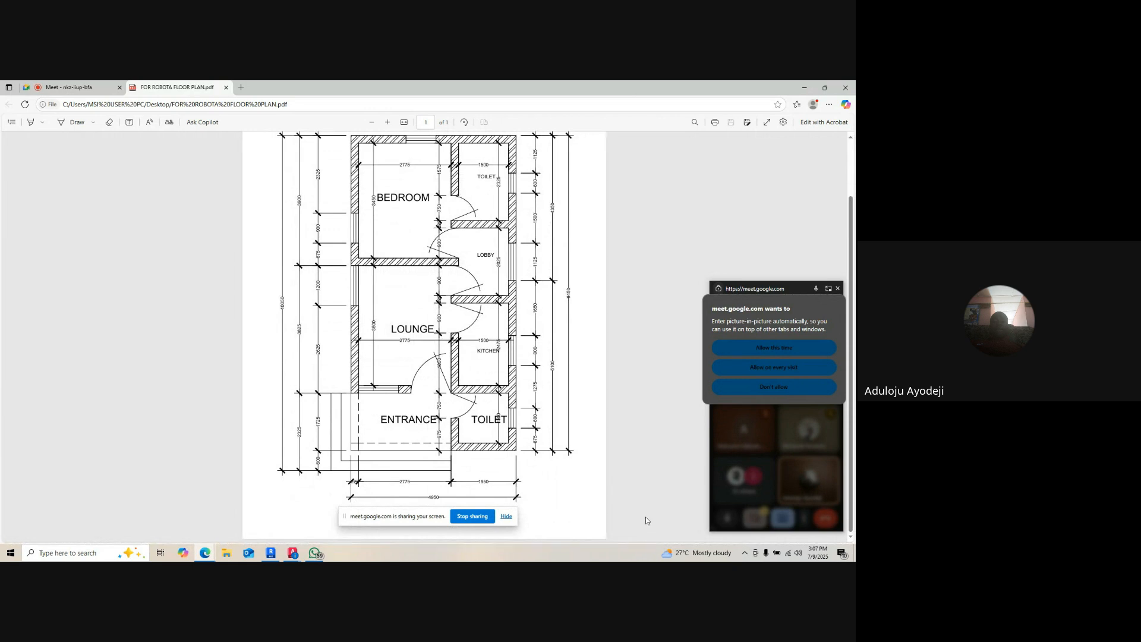
scroll(647, 515, "up", 2)
scroll(500, 245, "down", 2)
left_click(848, 88)
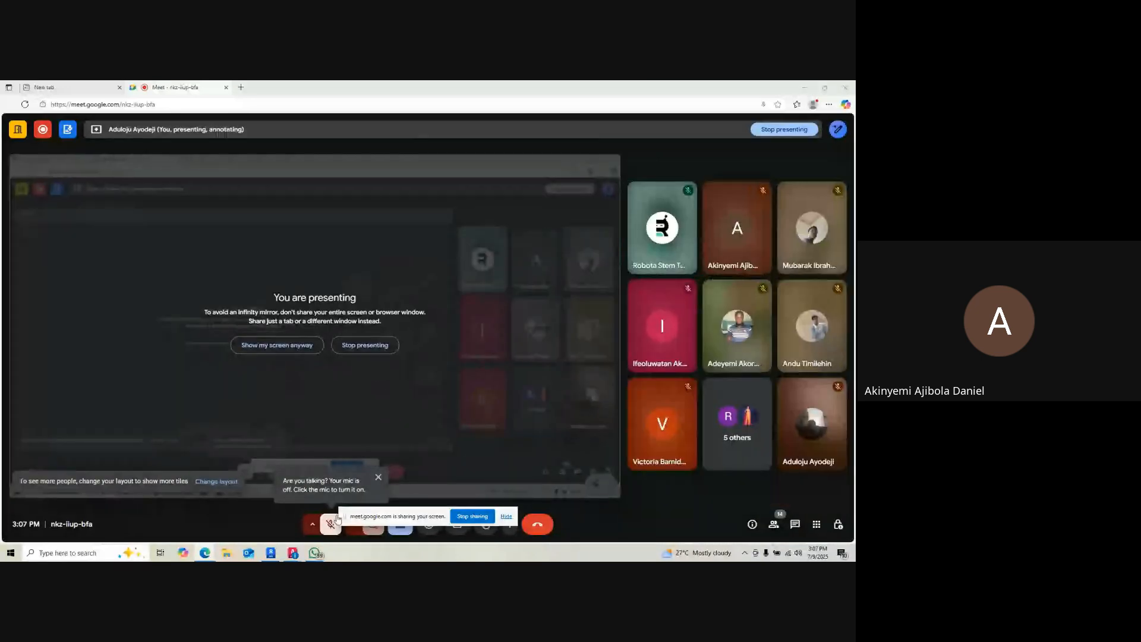
- Turn on the microphone in the Google Meet call and show the presented screen inside the meeting
left_click(332, 523)
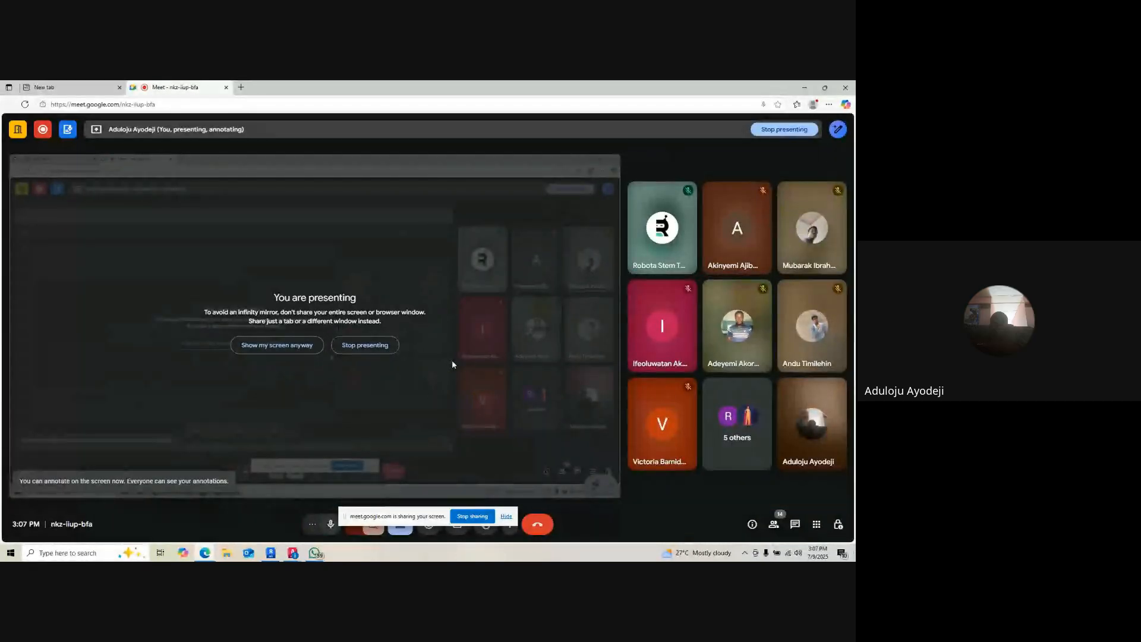
left_click(280, 346)
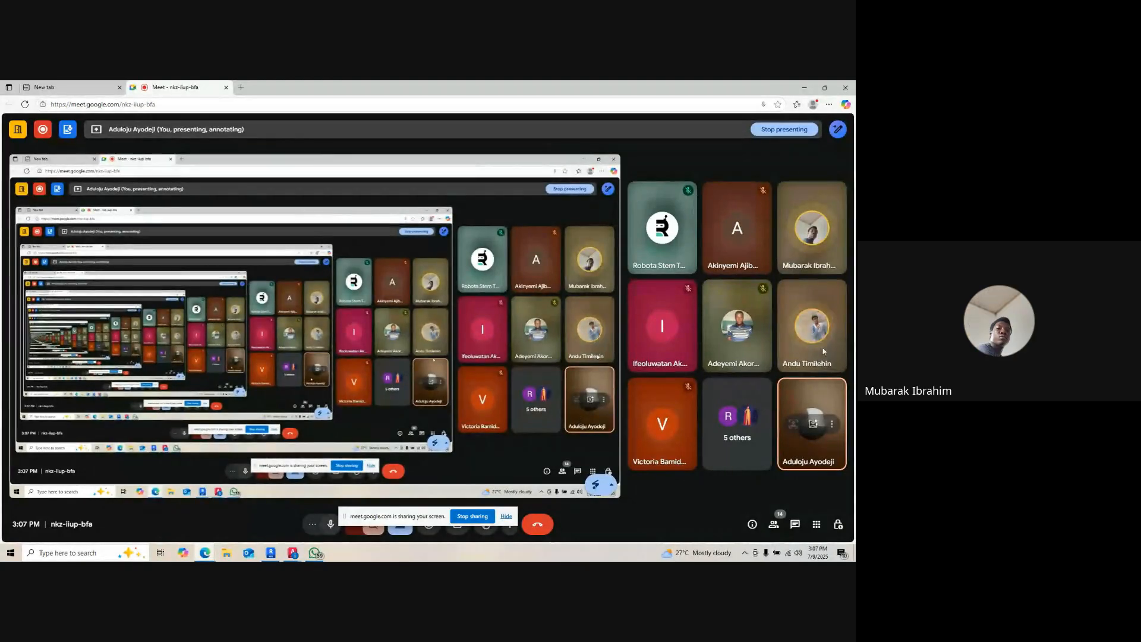
left_click(837, 129)
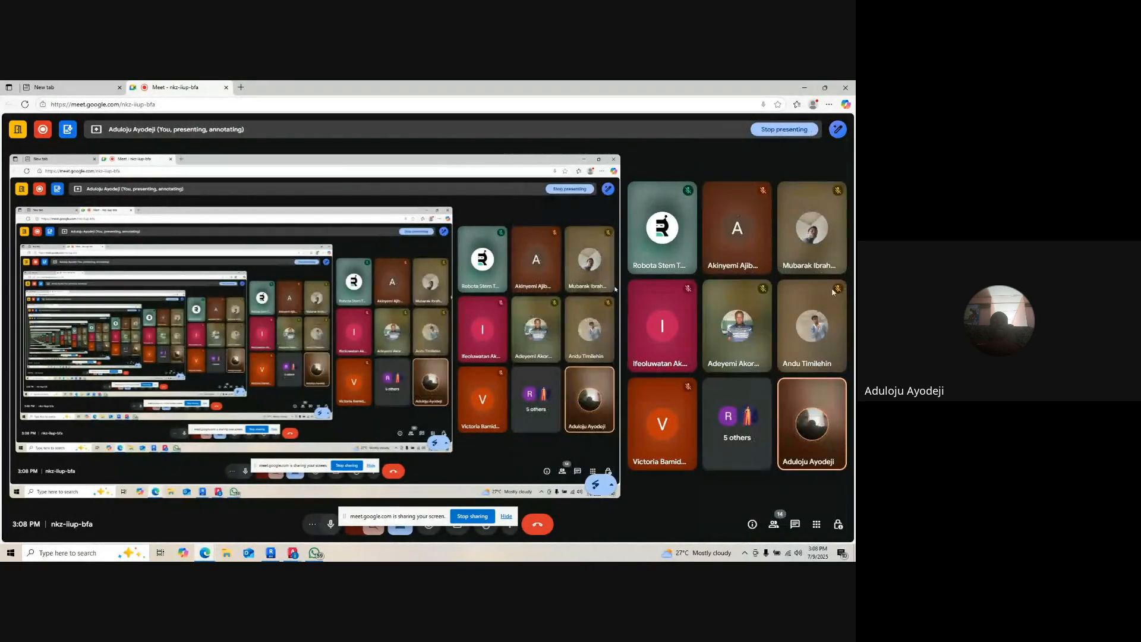
- Look through the meeting's participant list and in-call messages for questions
left_click(795, 526)
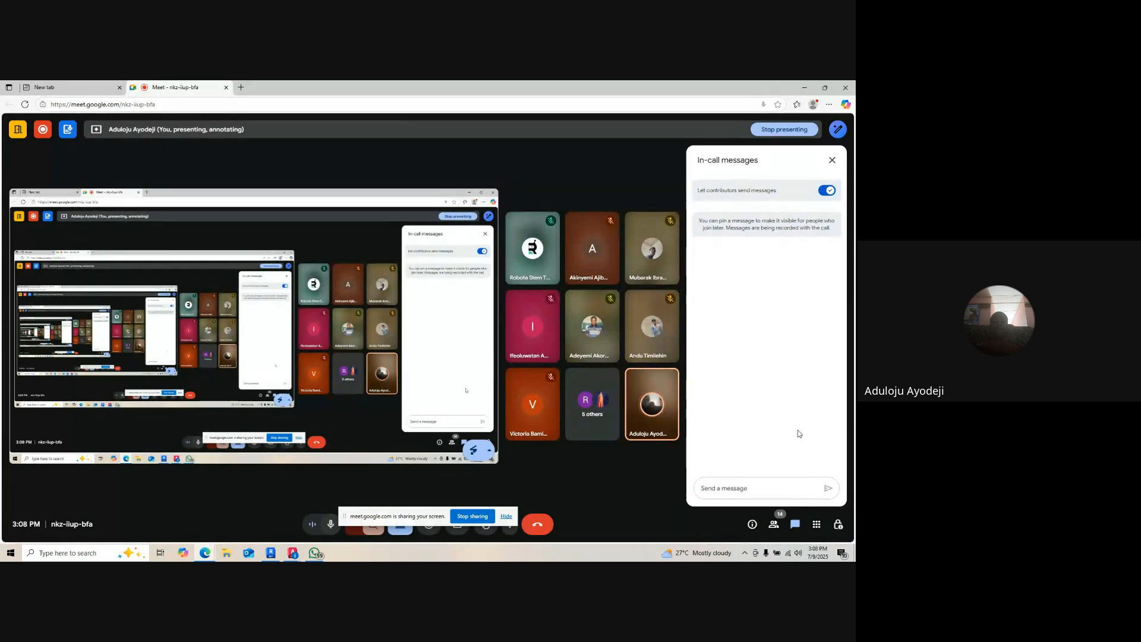
left_click(773, 524)
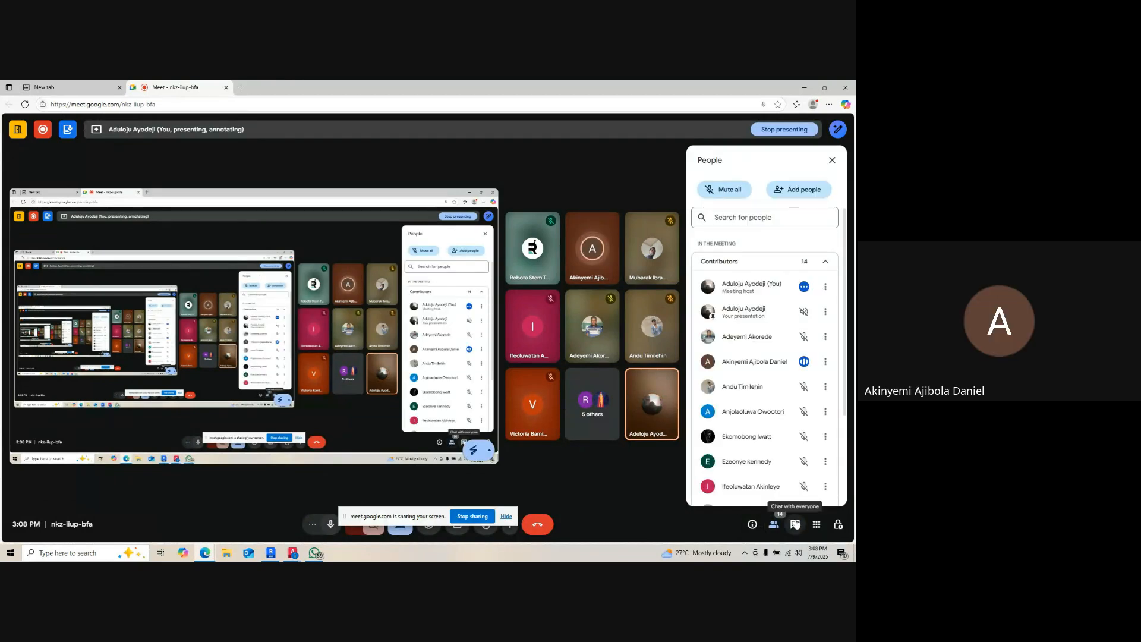
left_click(795, 524)
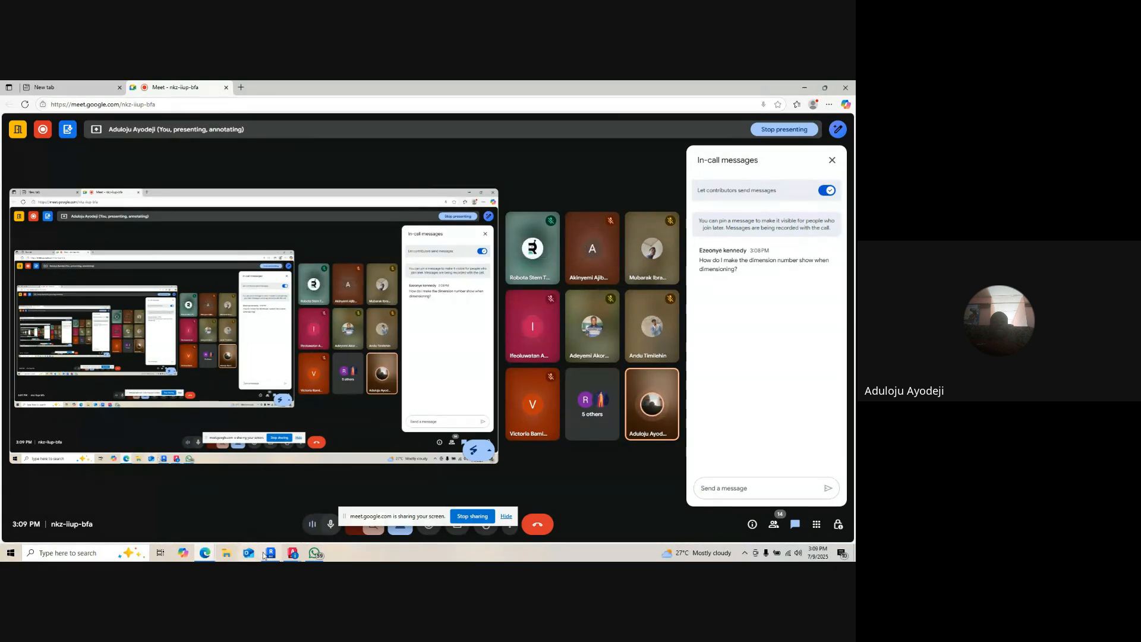
- Switch to FOR ROBOTA.dwg in AutoCAD and open the Dimension Style Manager
mouse_move(291, 553)
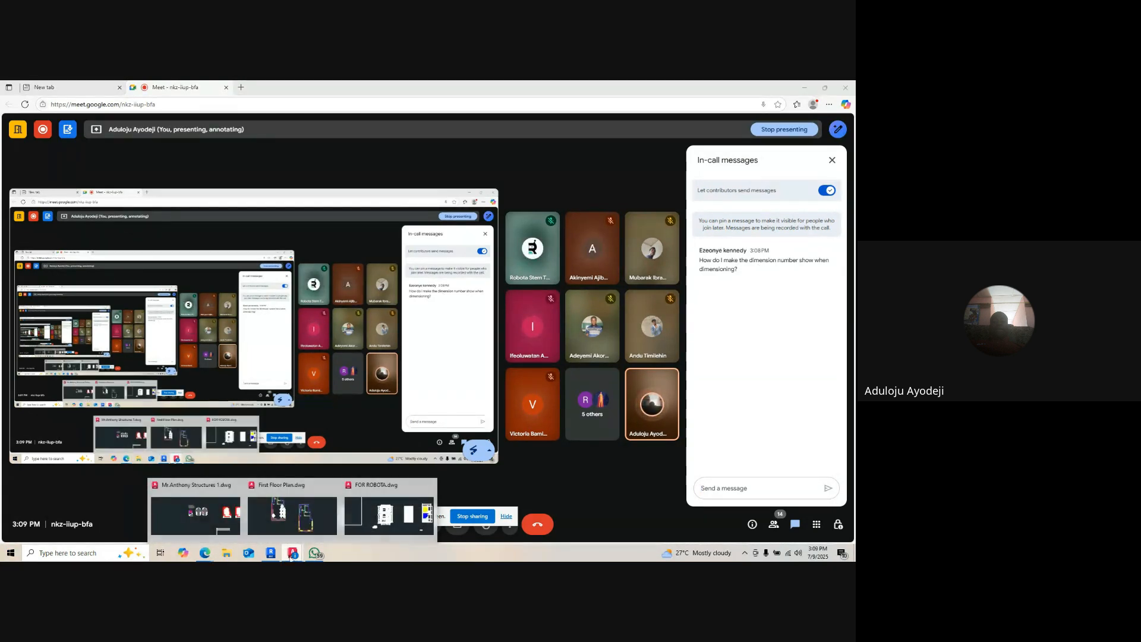
left_click(400, 523)
scroll(404, 315, "down", 4)
key("Escape")
key("Escape")
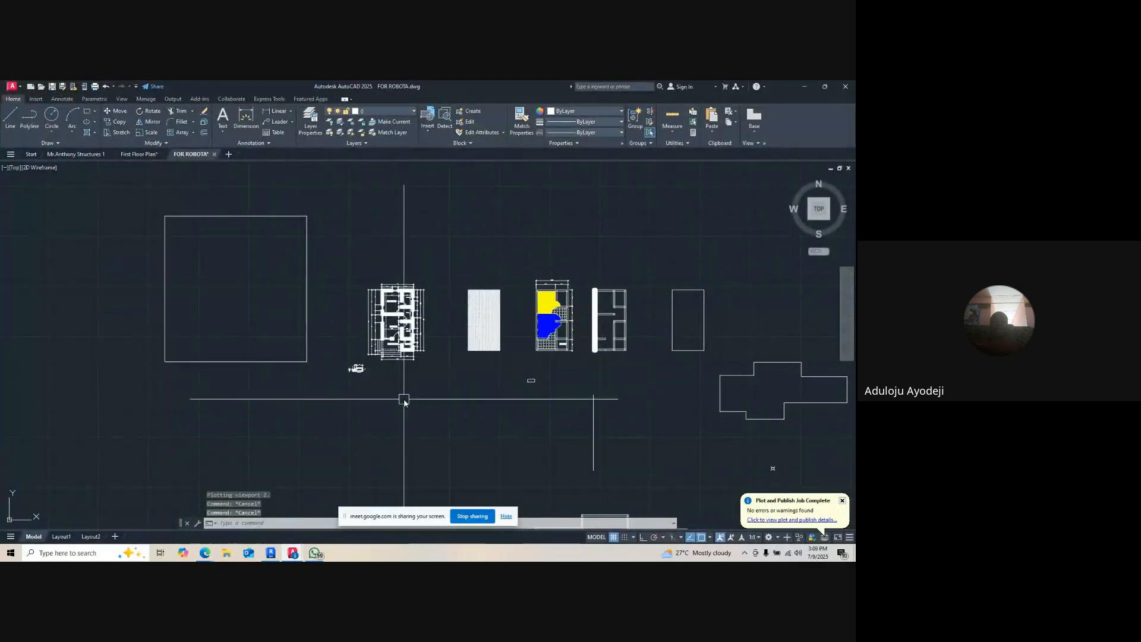
type("d")
key("Return")
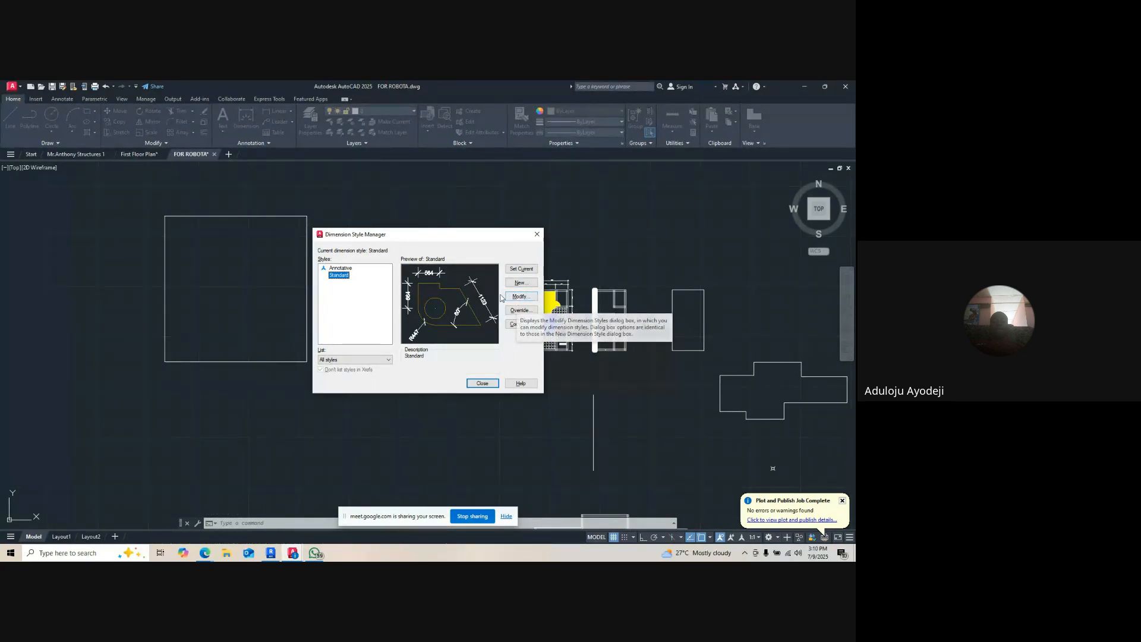
- Switch to the Google Meet window to read the in-call question, and return to FOR ROBOTA.dwg in AutoCAD
left_click(209, 555)
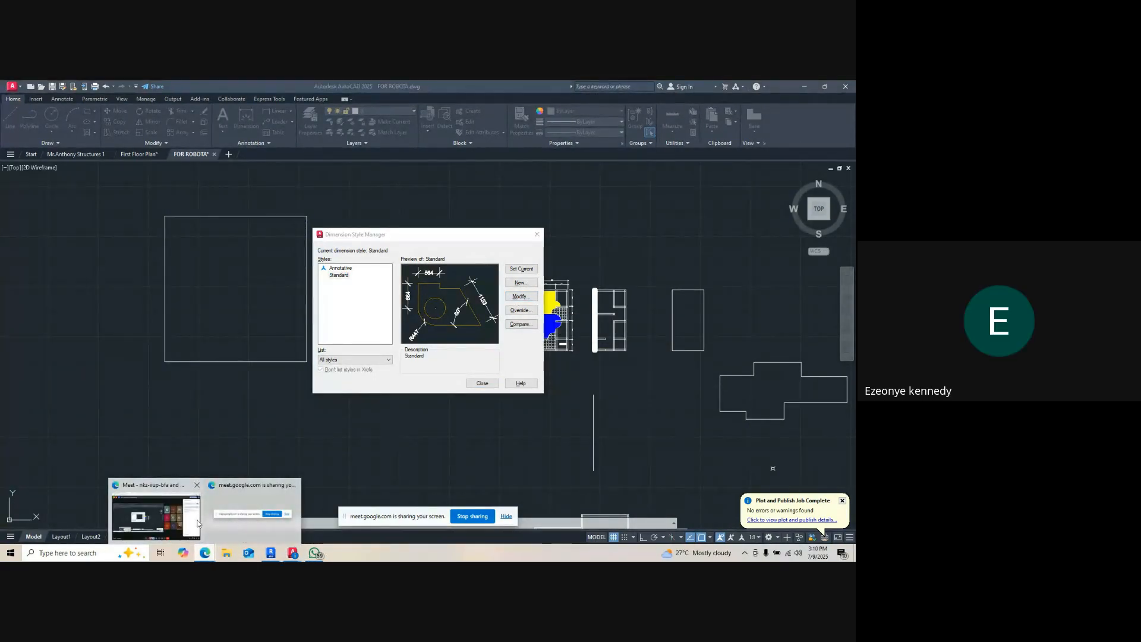
left_click(195, 522)
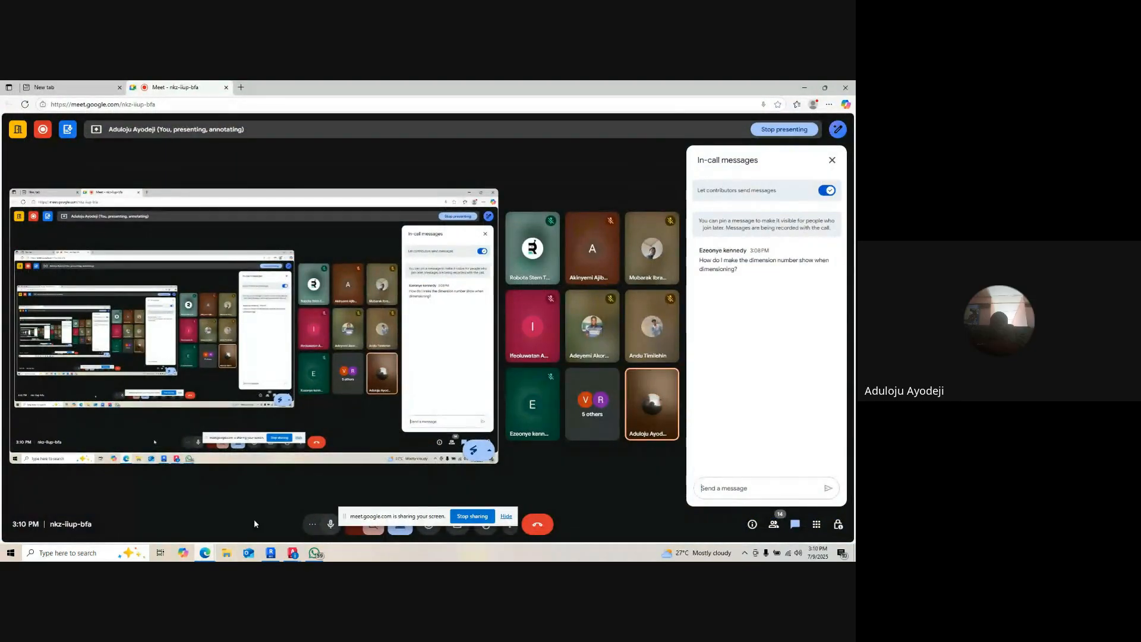
mouse_move(291, 552)
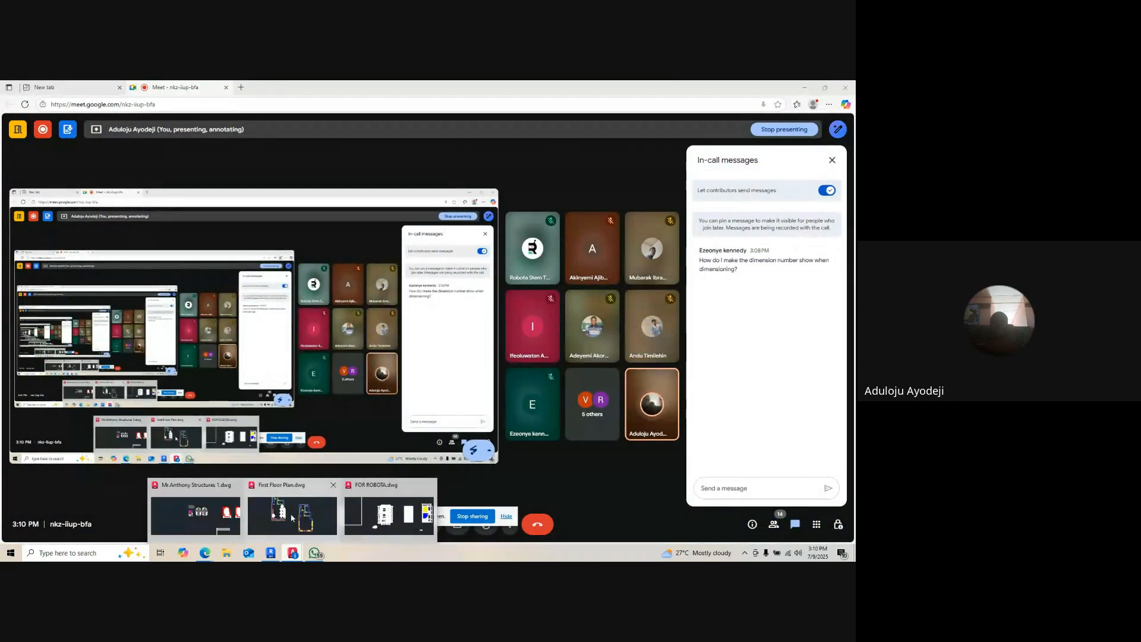
left_click(389, 511)
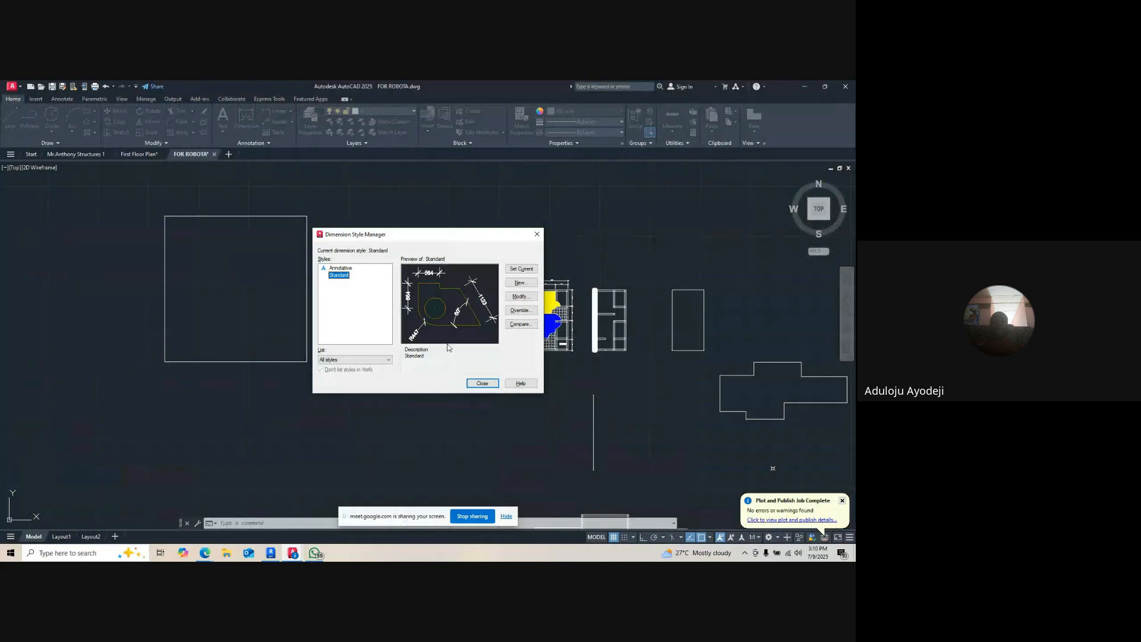
- Open the Standard dimension style for modification and examine its line spacing, arrow size, text settings and text style height
left_click(520, 297)
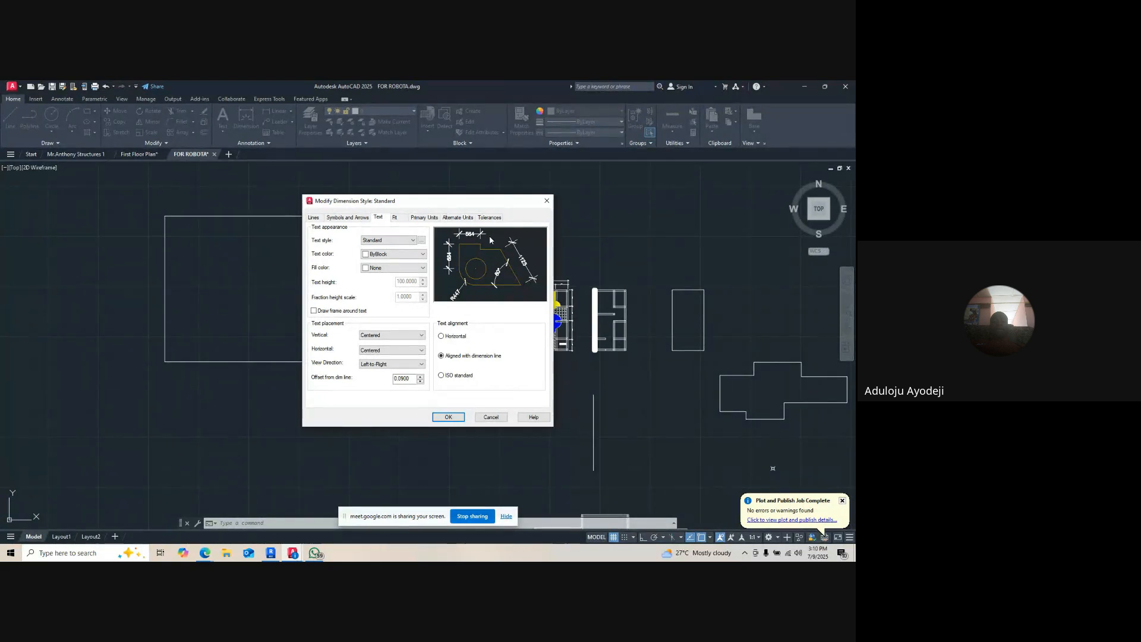
left_click(315, 218)
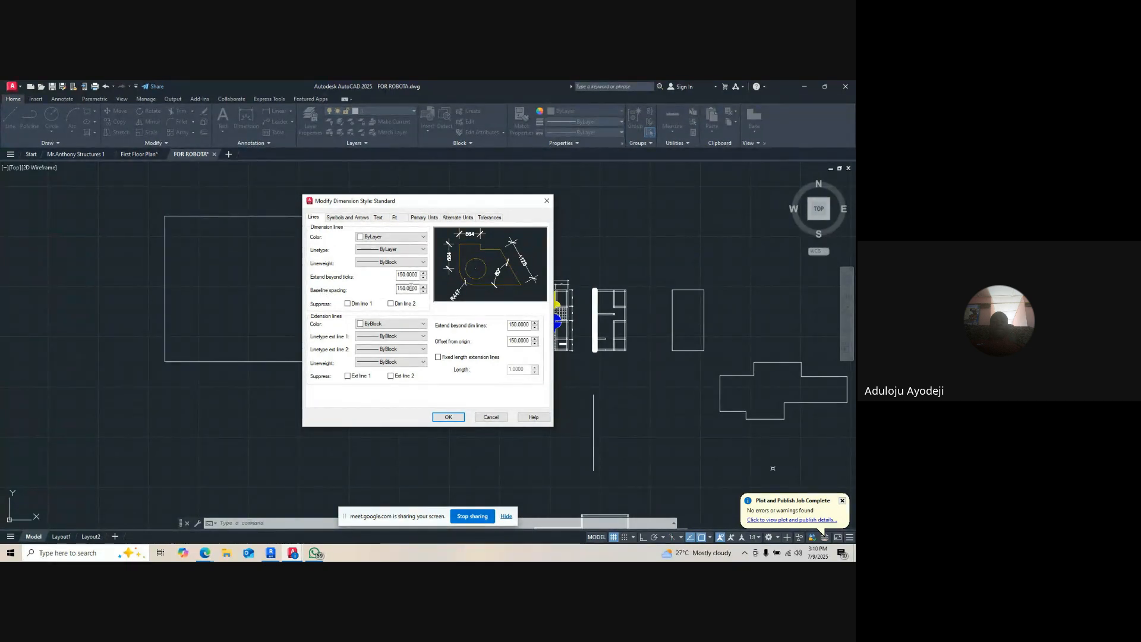
left_click(351, 218)
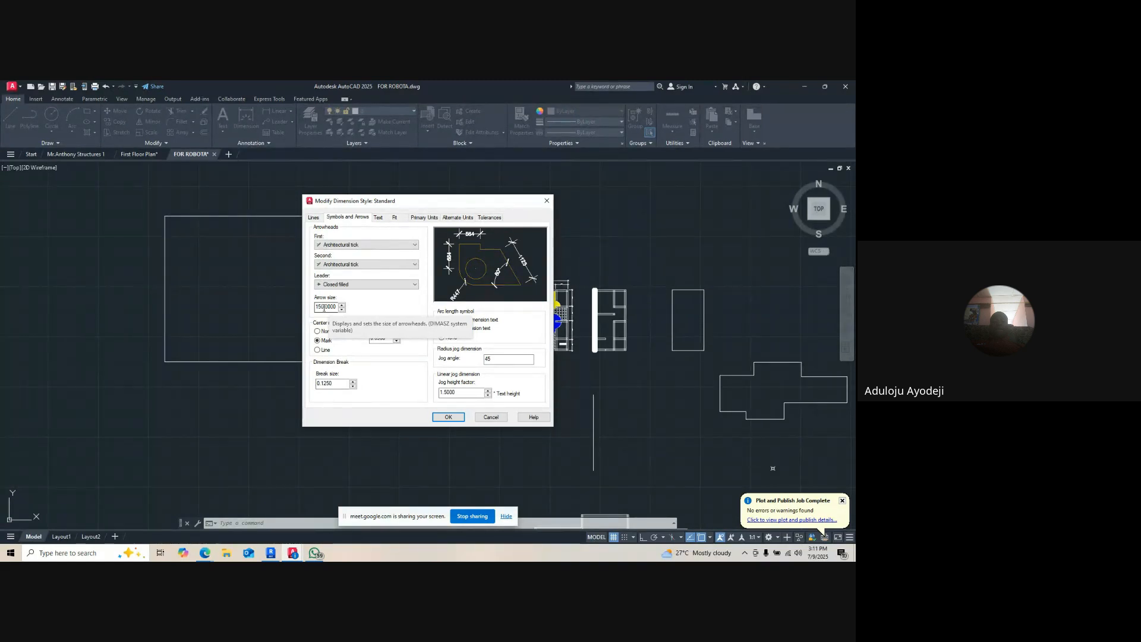
left_click(378, 217)
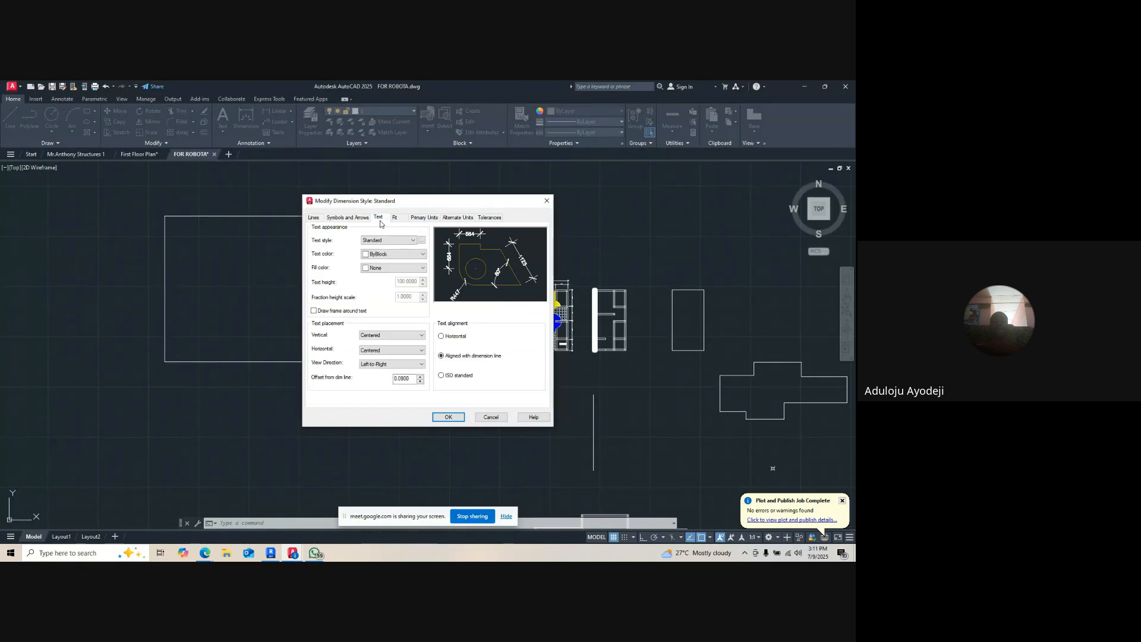
left_click(422, 240)
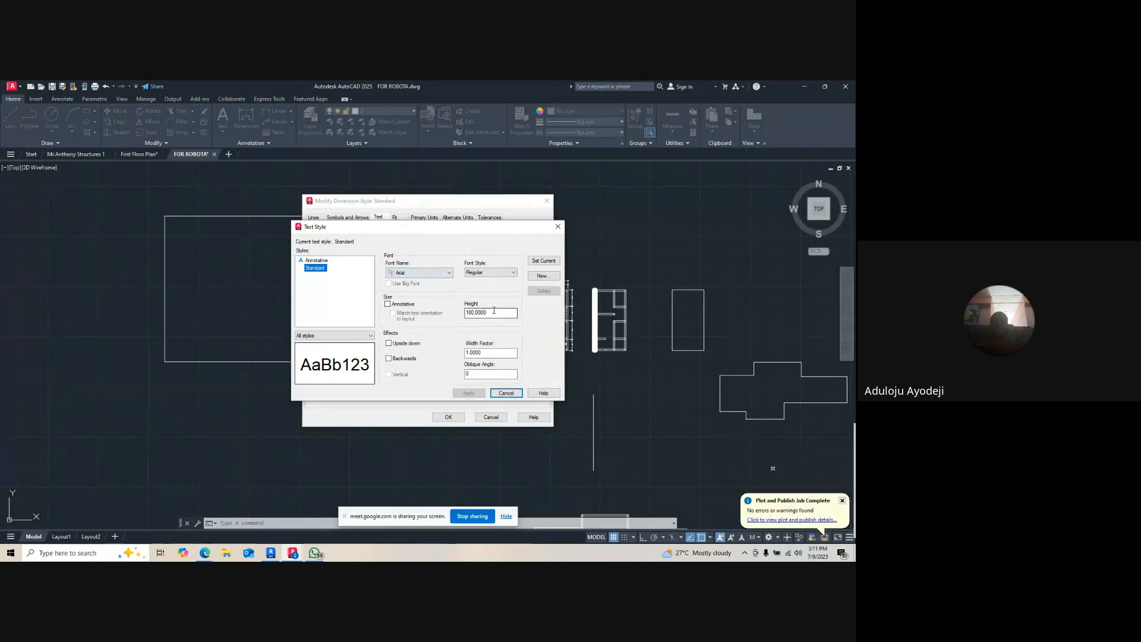
left_click(505, 393)
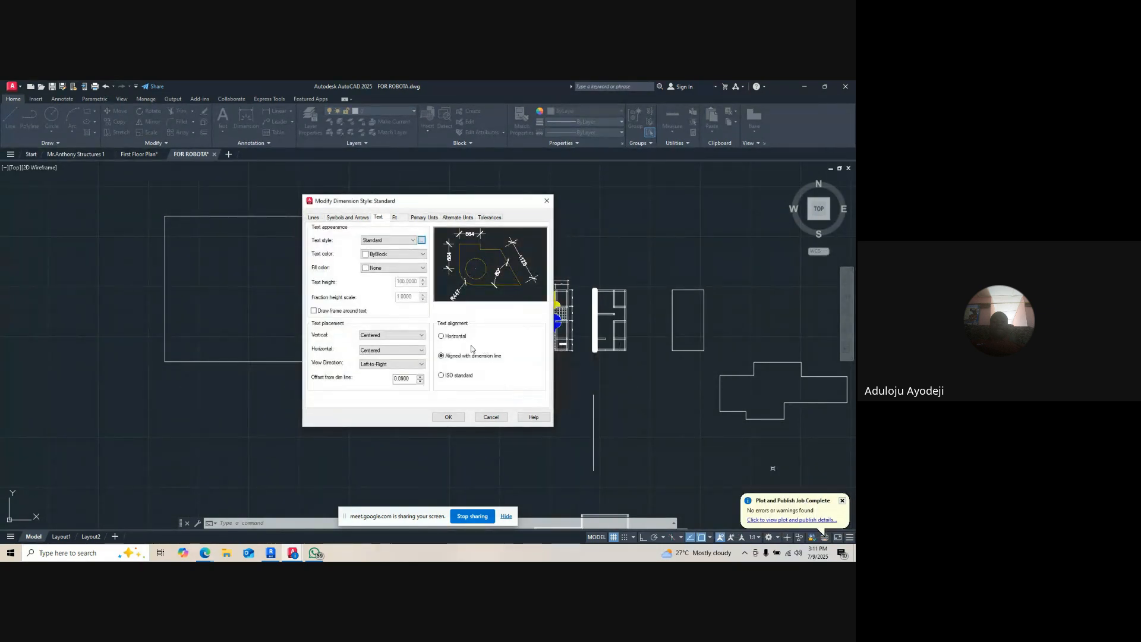
- Review the Standard style's fit and alternate units, choose 0 as primary unit precision, and accept the dimension style
left_click(394, 218)
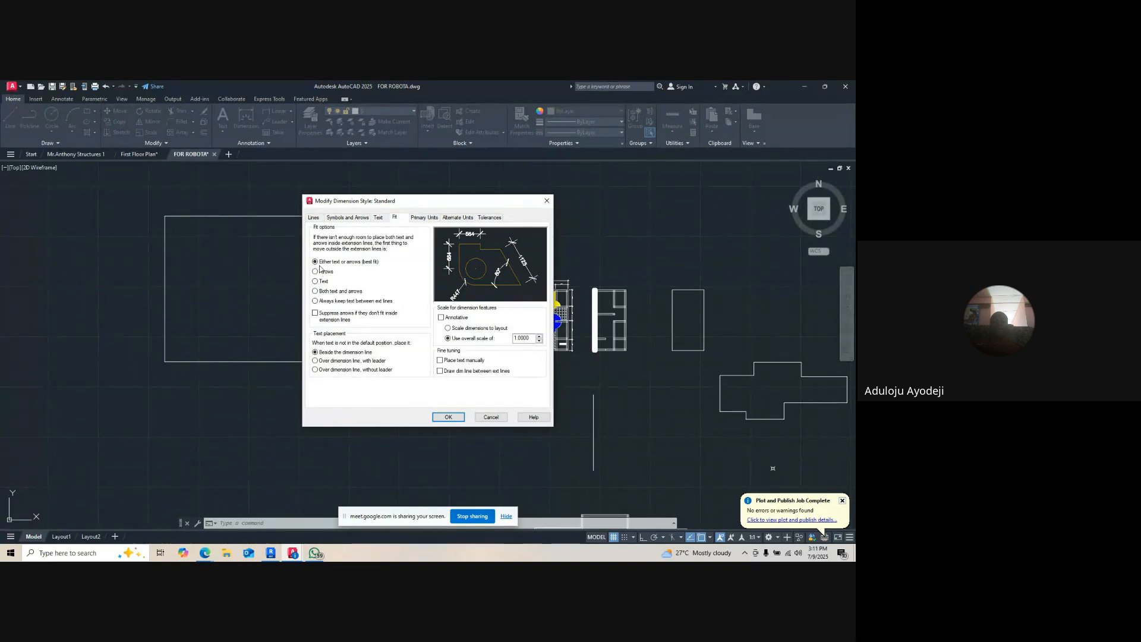
left_click(425, 217)
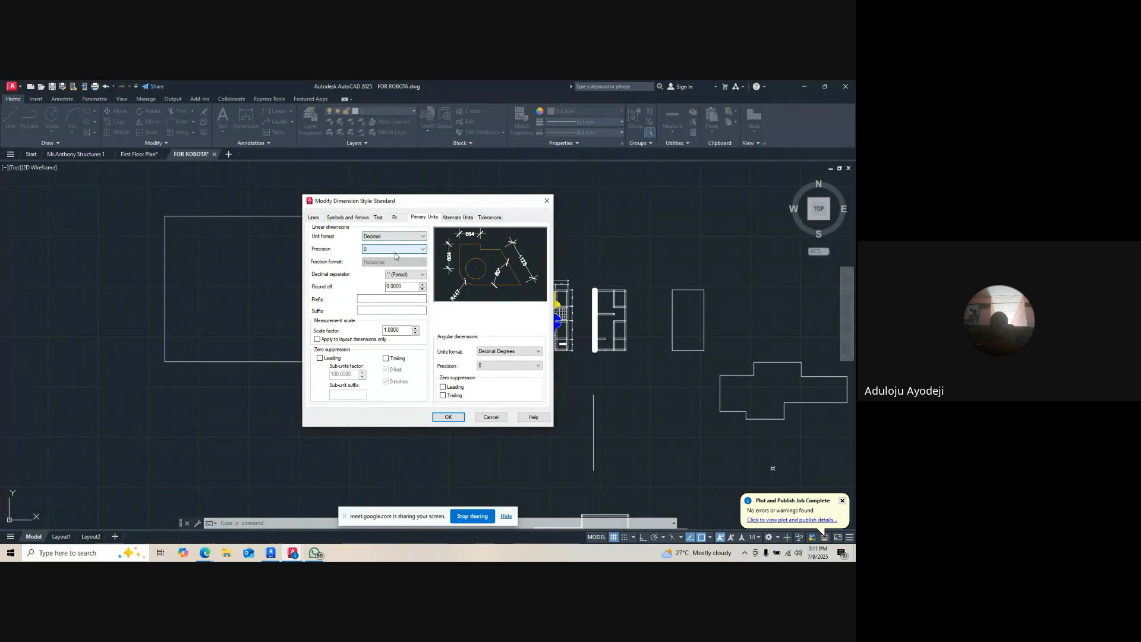
left_click(395, 250)
left_click(379, 252)
left_click(452, 219)
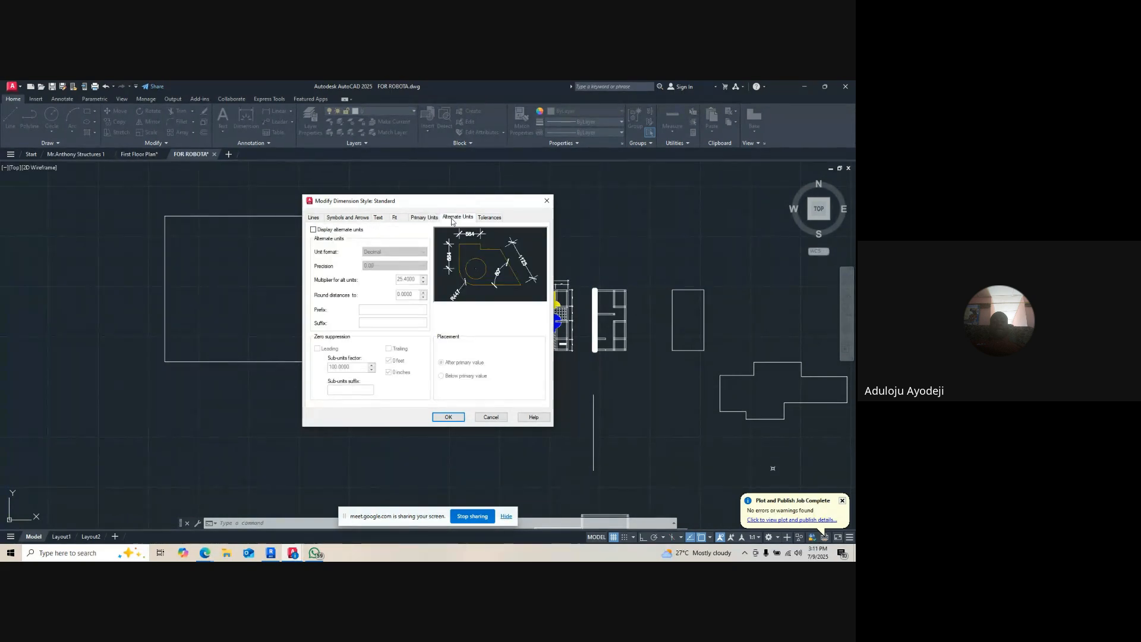
left_click(447, 416)
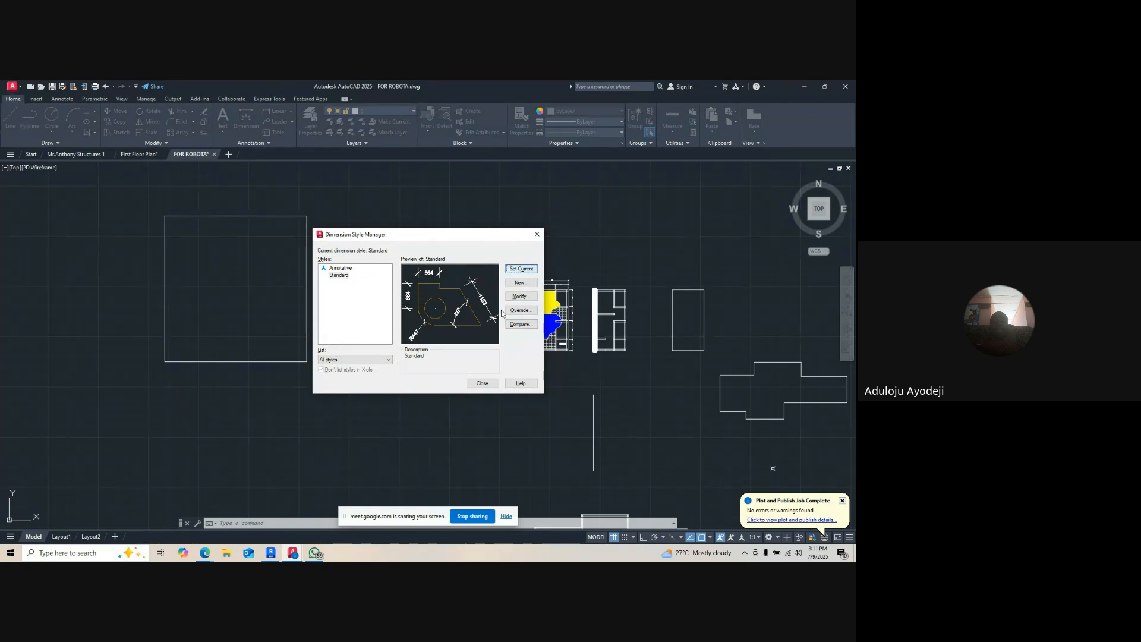
left_click(481, 383)
- Inspect the dimension numbers around the lounge and the whole floor plan, and save the drawing
scroll(384, 325, "up", 10)
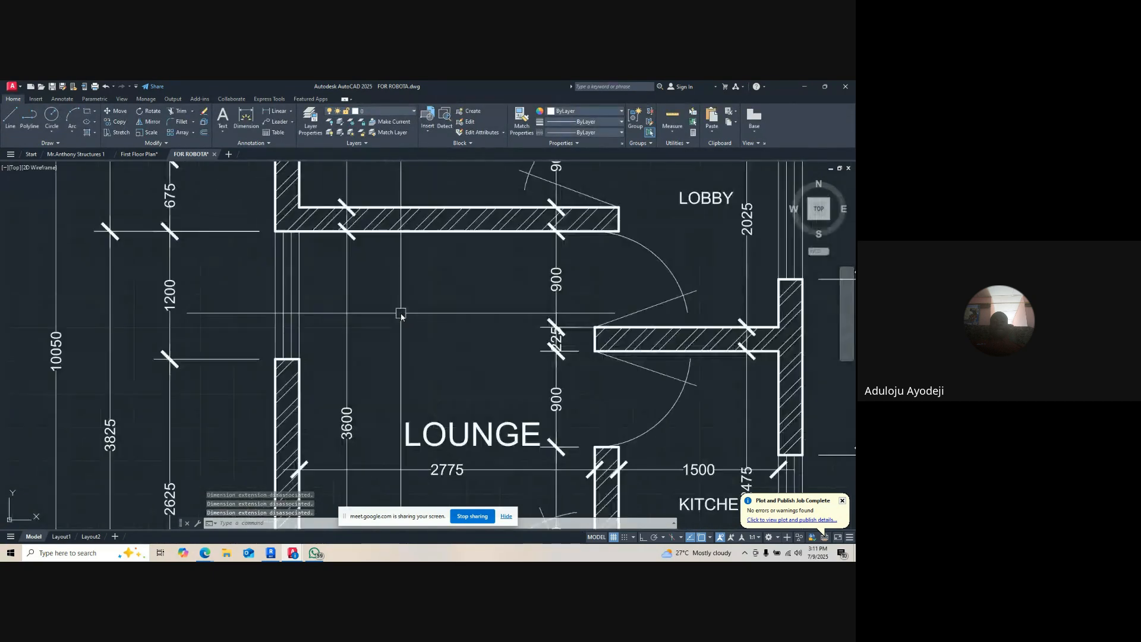
scroll(399, 310, "down", 5)
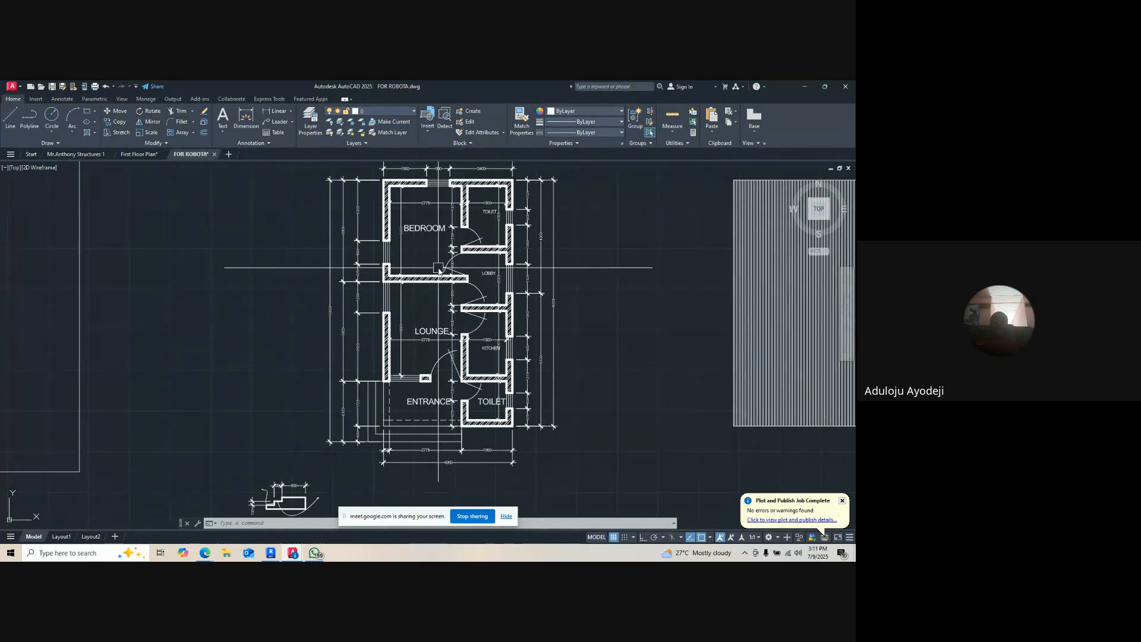
key("ctrl+s")
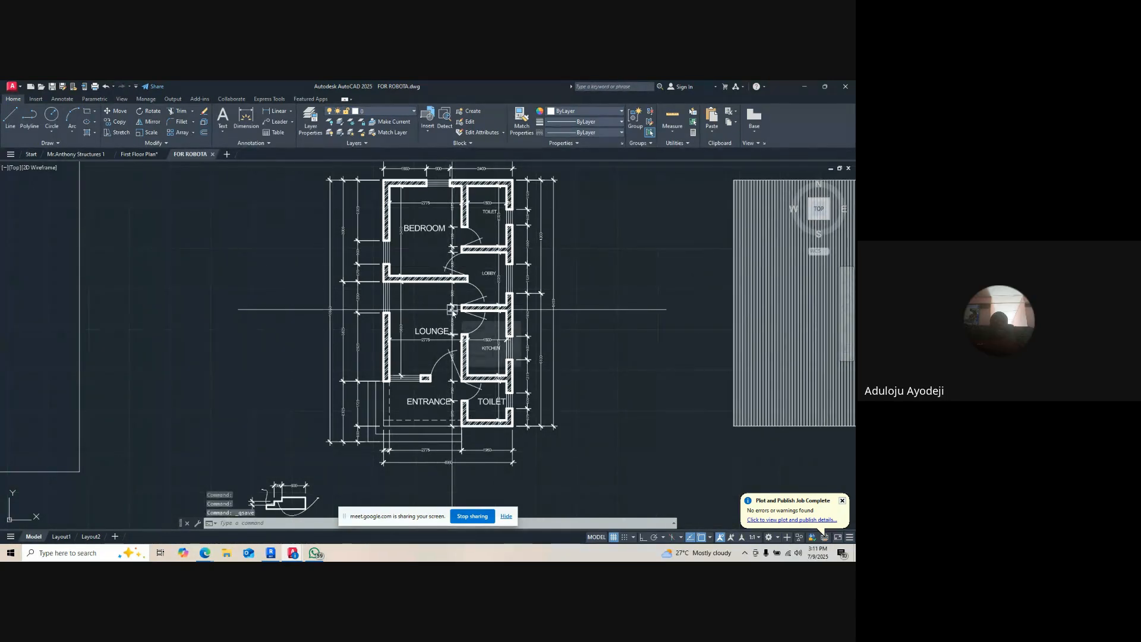
key("Escape")
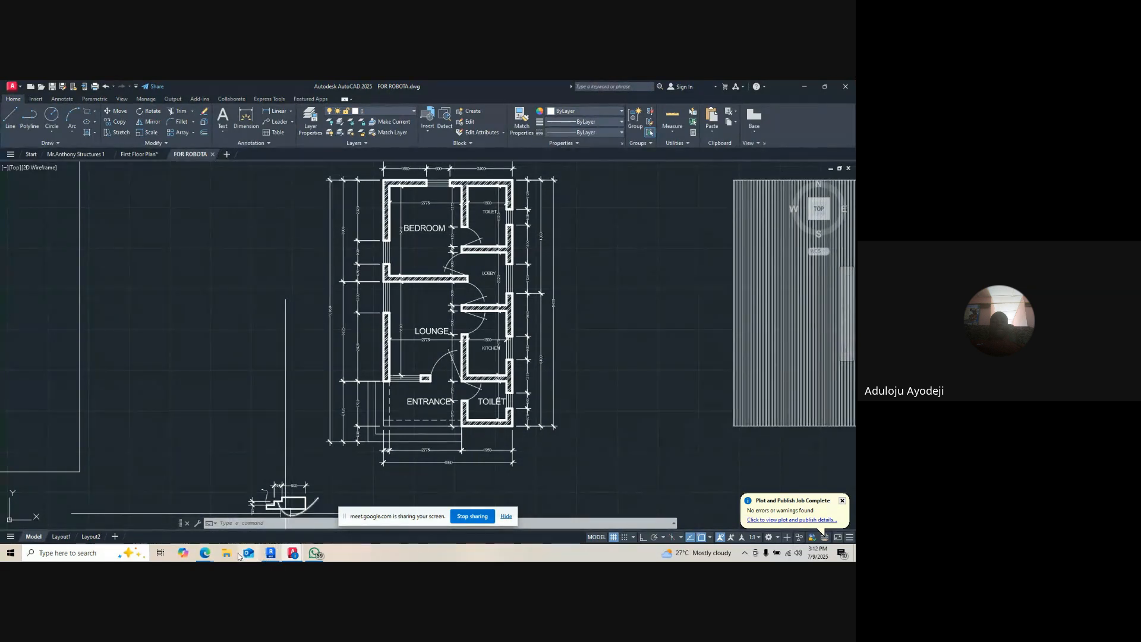
- Switch to the Google Meet window and close it to end the presentation
left_click(204, 552)
left_click(196, 531)
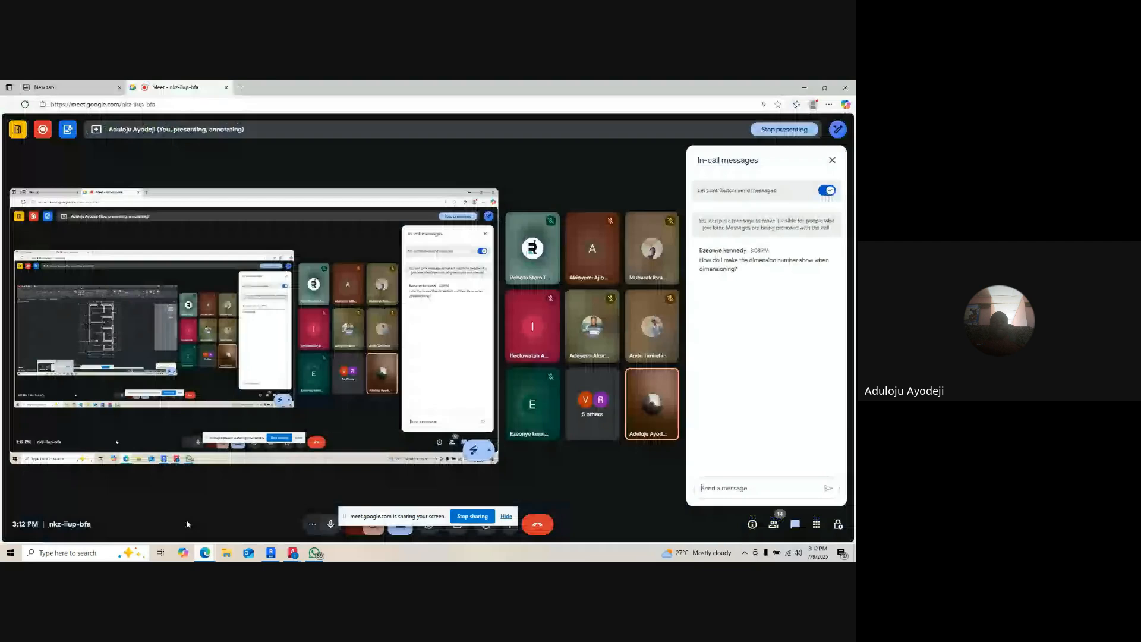
left_click(846, 88)
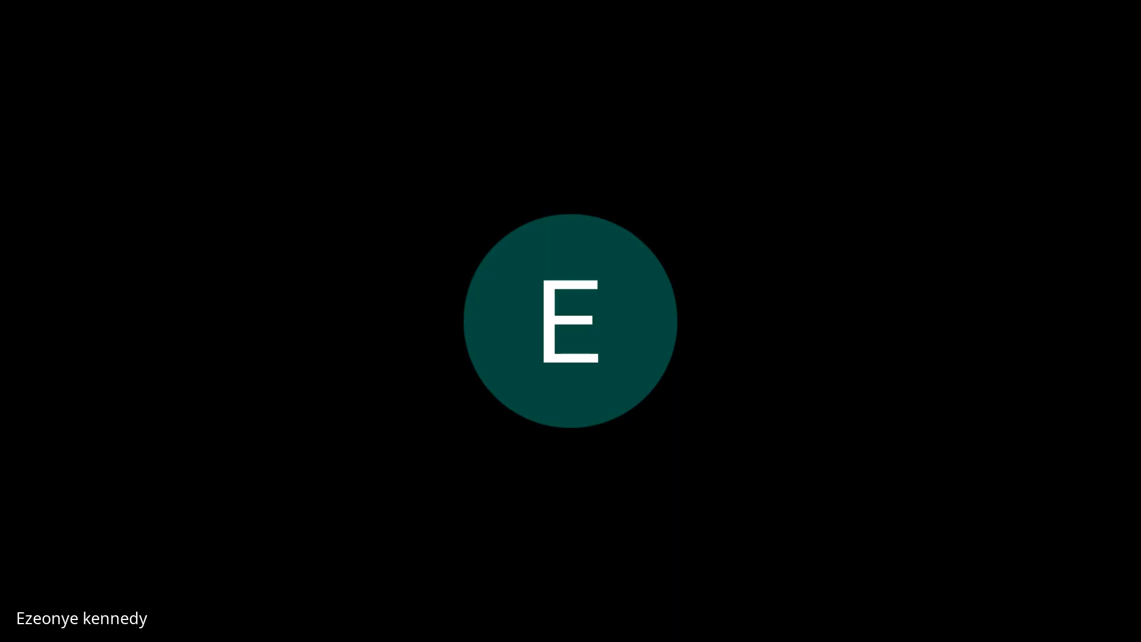